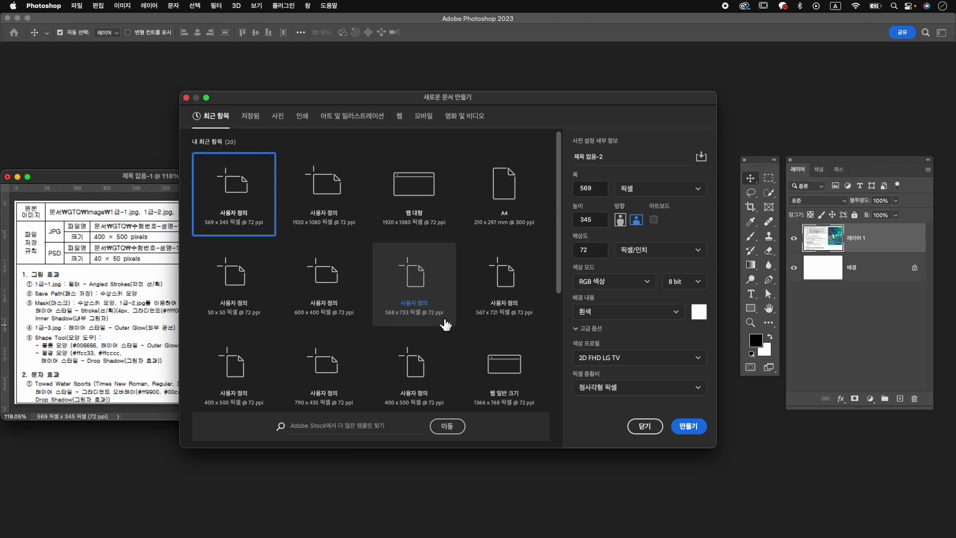
Step: Create a 400 × 500 pixel document at 72 ppi named 수험번호-성명-1 and place its window beside the reference sheet
text(수험번호-성명-1)
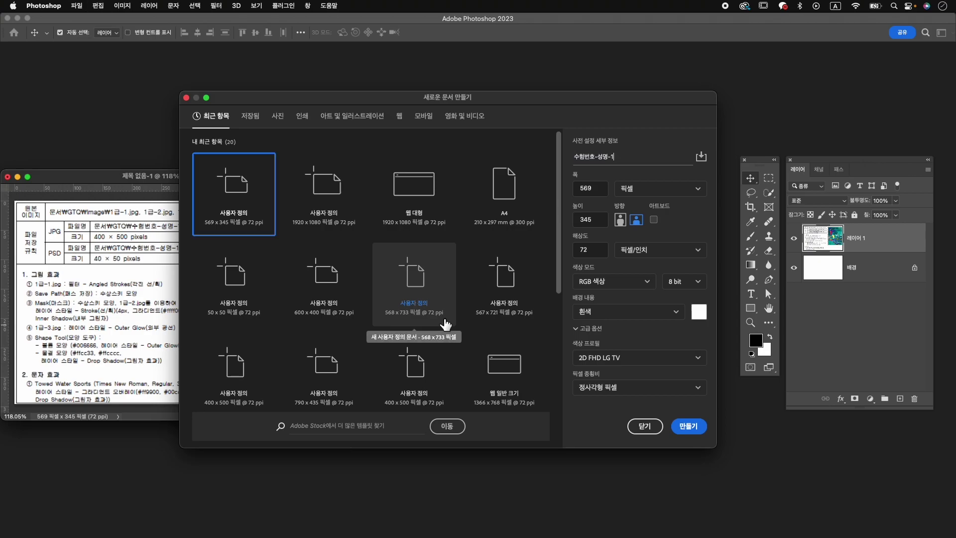
key(Tab)
key(Tab)
text(400)
key(Tab)
text(5)
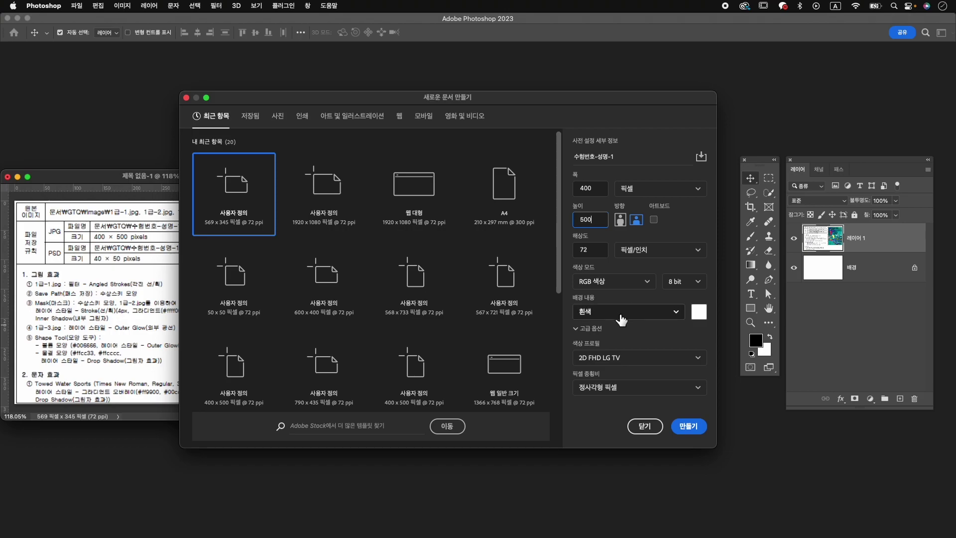
click(689, 426)
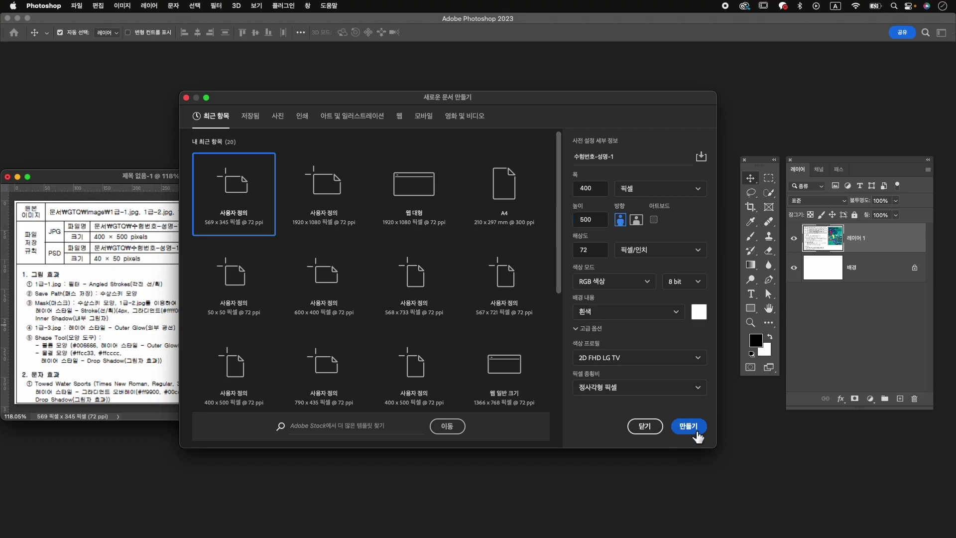
drag(88, 62, 471, 143)
drag(601, 413, 663, 474)
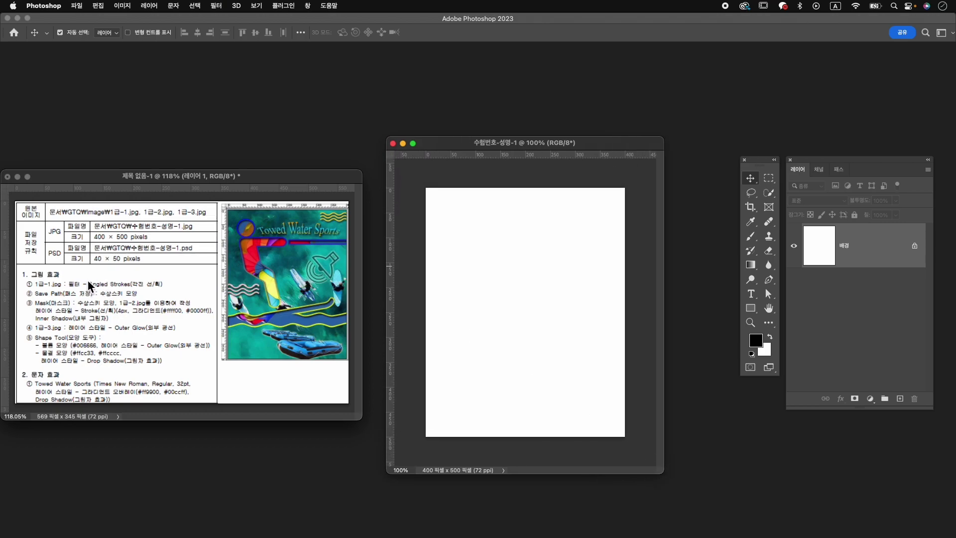
Step: Open 1급-1.jpg from the GTQ Image folder and shift its window clear of the instruction text
click(76, 6)
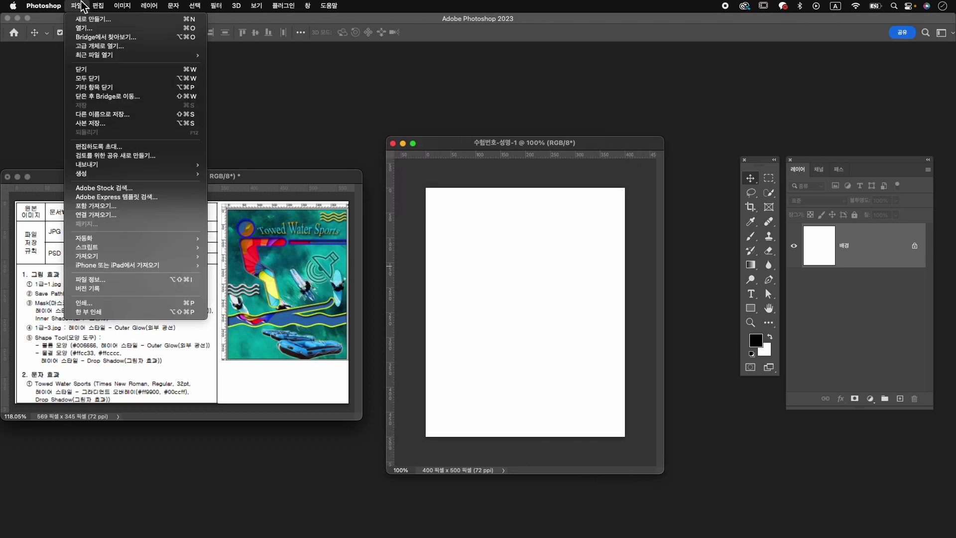
click(81, 28)
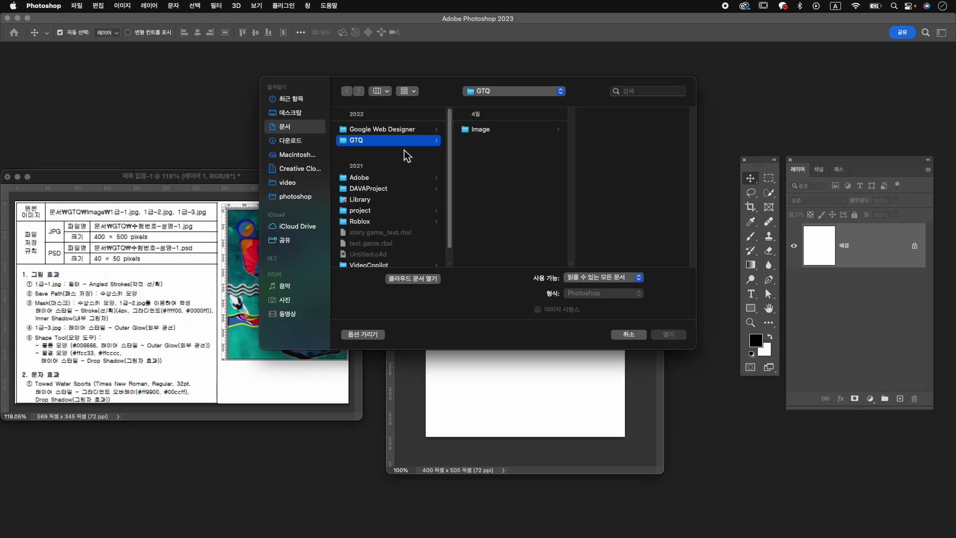
click(513, 129)
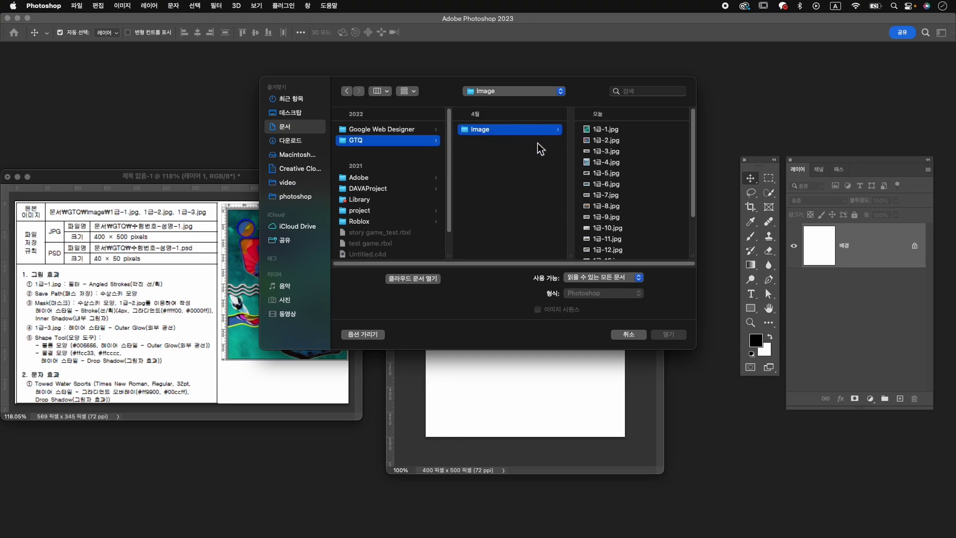
click(587, 130)
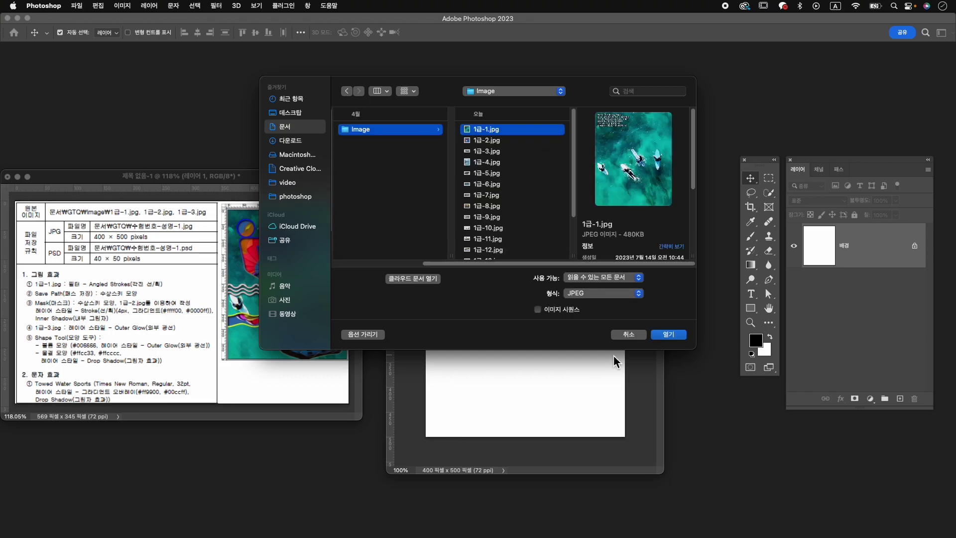
click(666, 337)
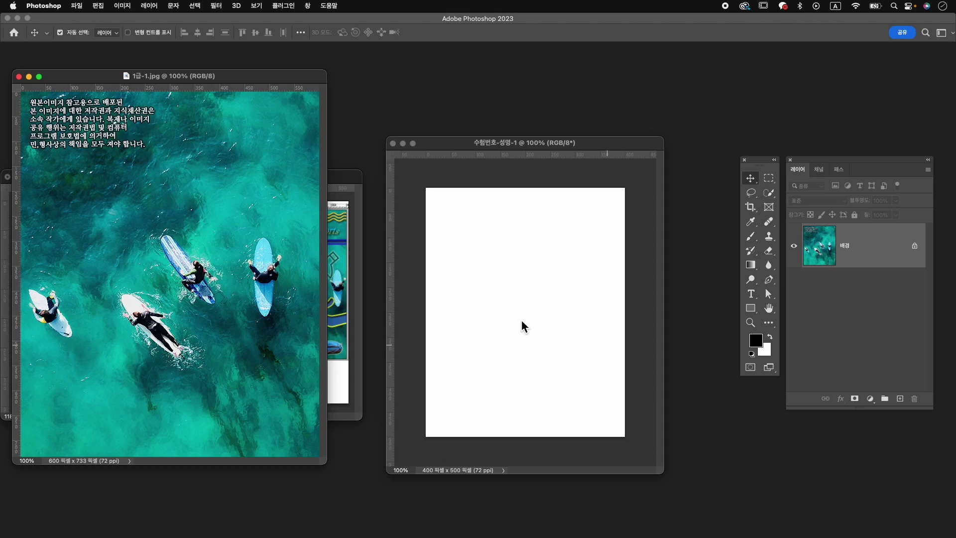
drag(287, 79, 496, 92)
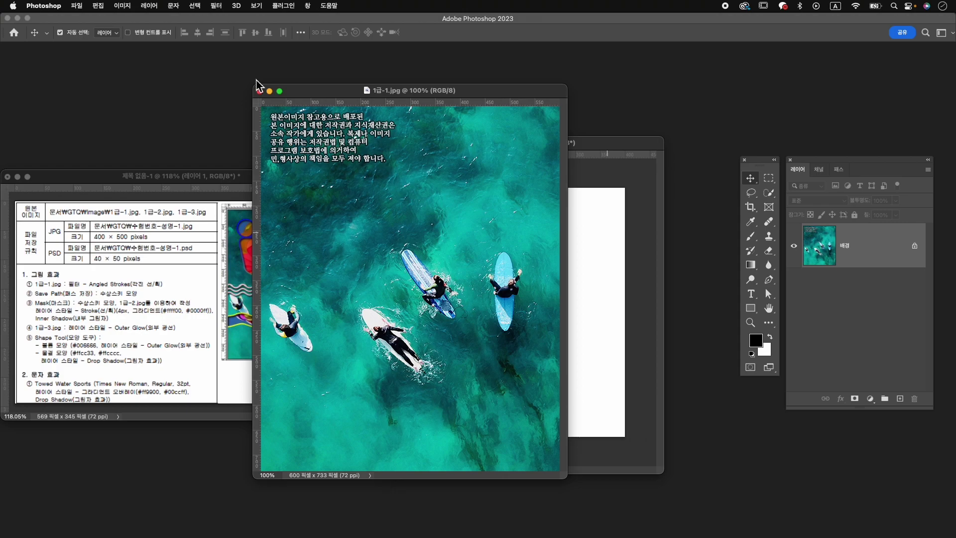
Step: Apply the 각진 획 (Angled Strokes) brush stroke filter from the Filter Gallery to the 1급-1.jpg image
click(216, 6)
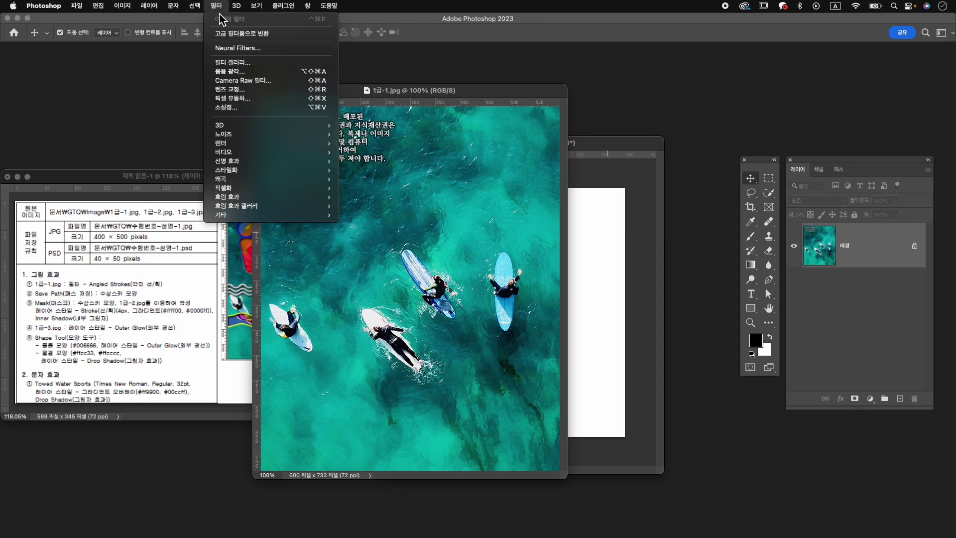
click(233, 62)
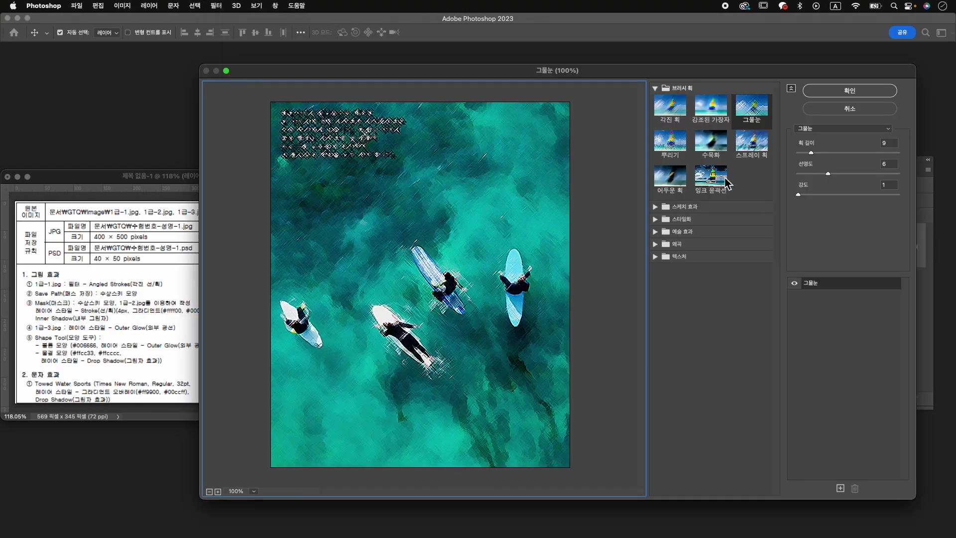
click(673, 112)
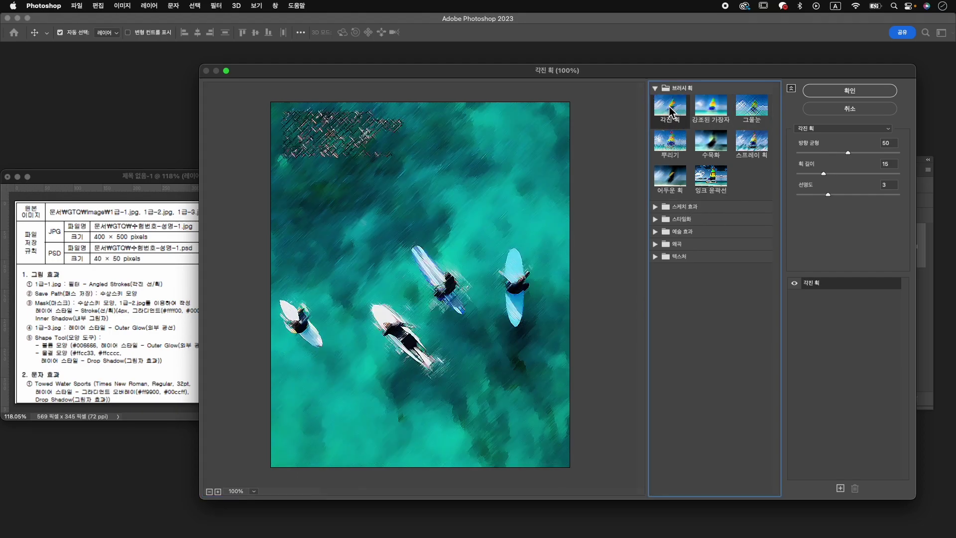
click(858, 95)
drag(440, 97, 413, 100)
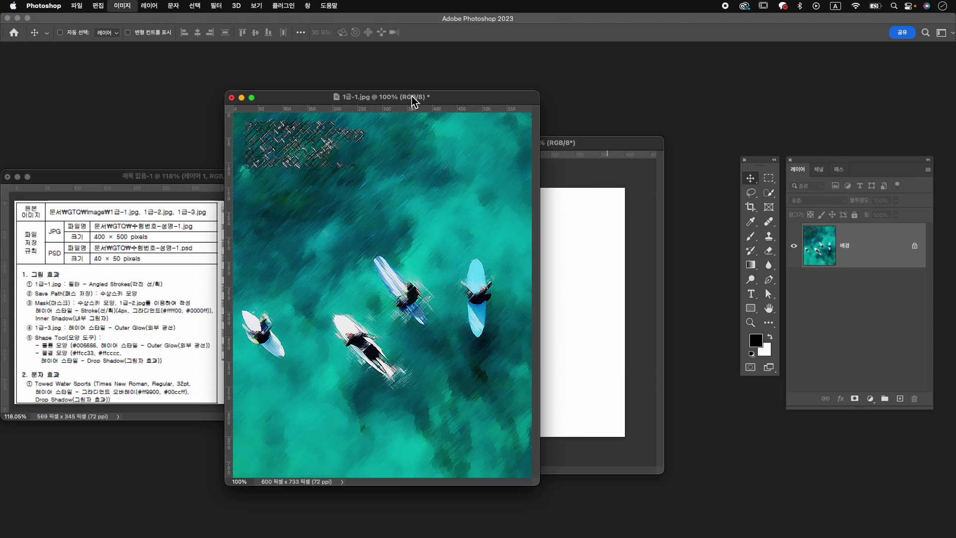
Step: Resize the filtered 1급-1.jpg image proportionally to a height of 500 pixels
key(super+alt+i)
text(400)
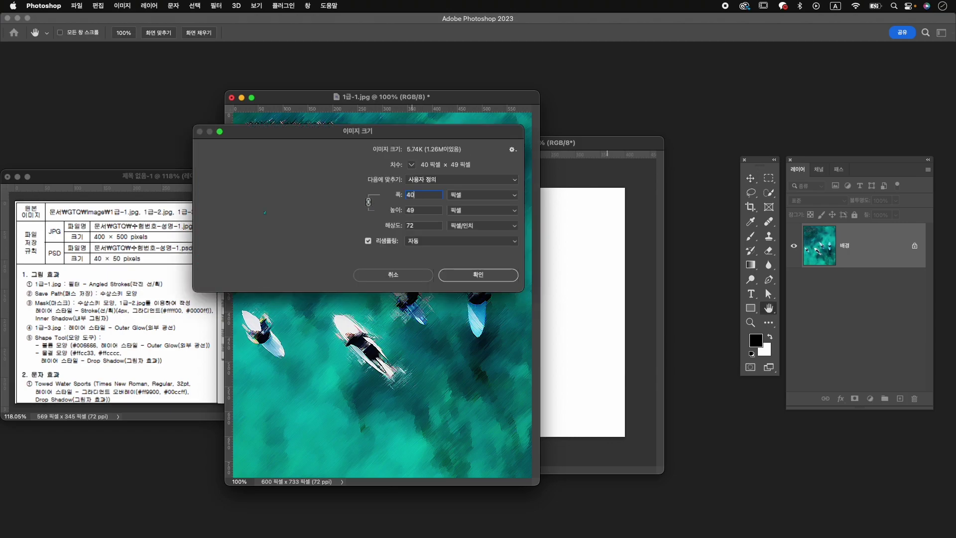
text(500)
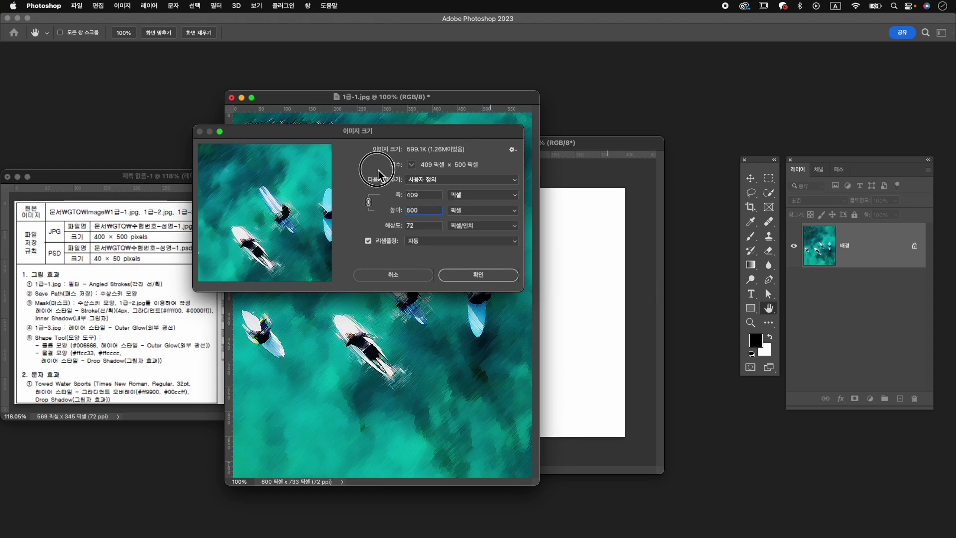
click(471, 277)
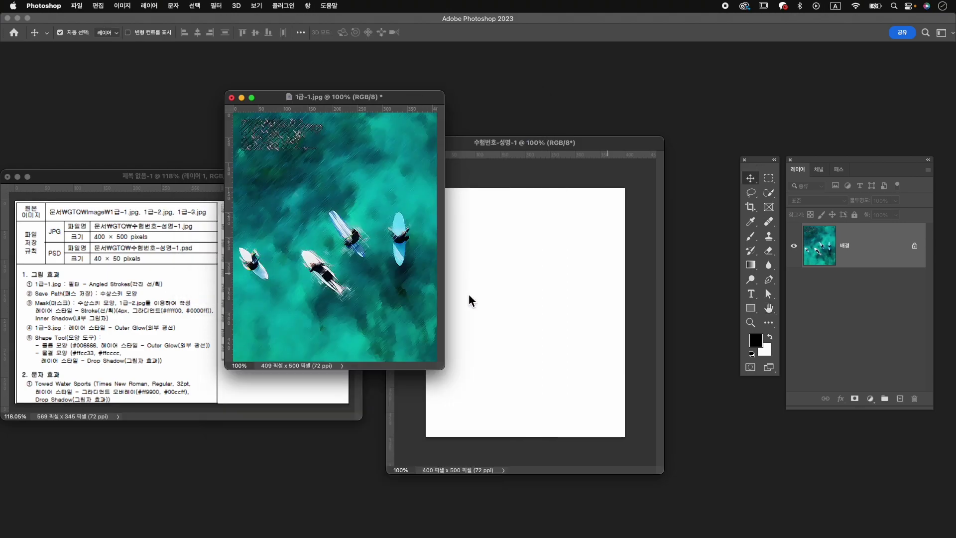
Step: Copy the resized image into the 수험번호-성명-1 document as a new layer and close 1급-1.jpg
drag(374, 98, 354, 99)
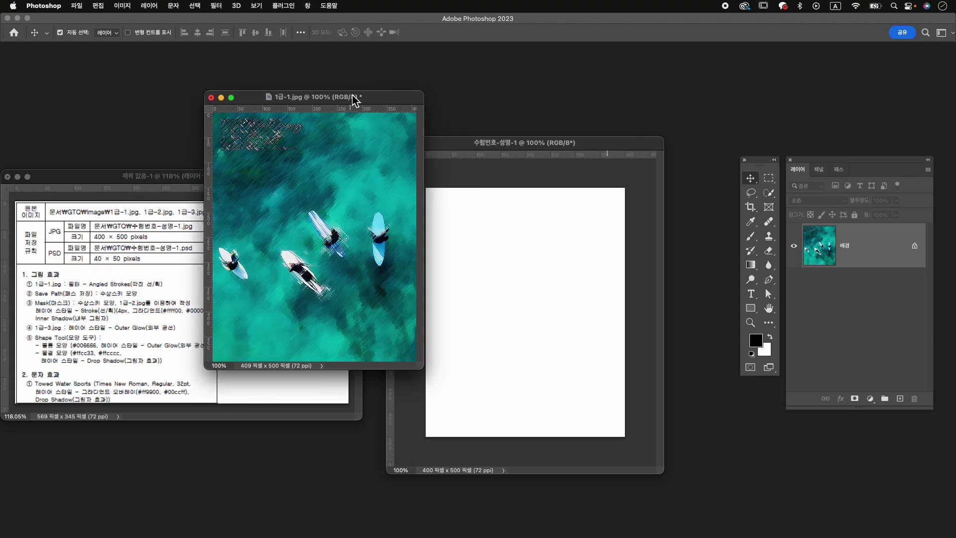
drag(342, 216, 576, 306)
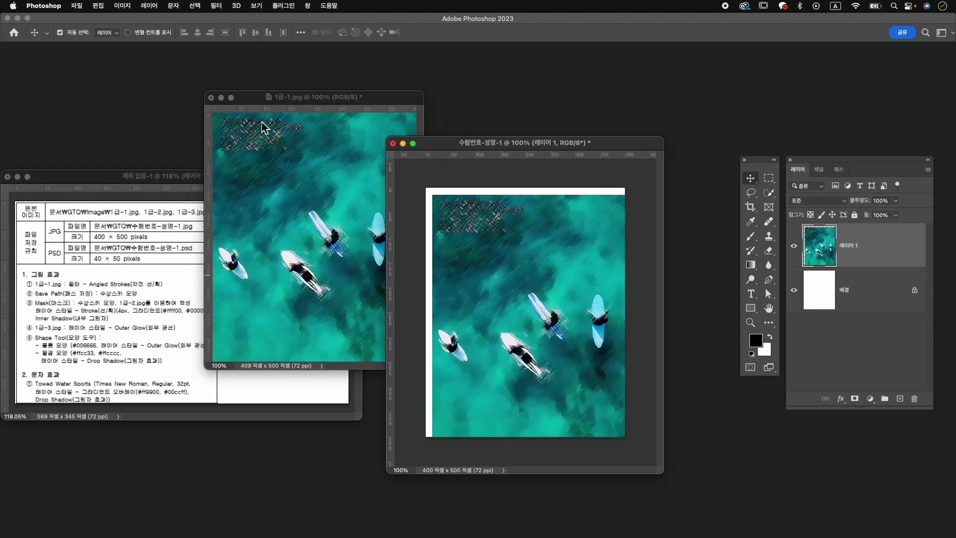
click(211, 98)
click(464, 216)
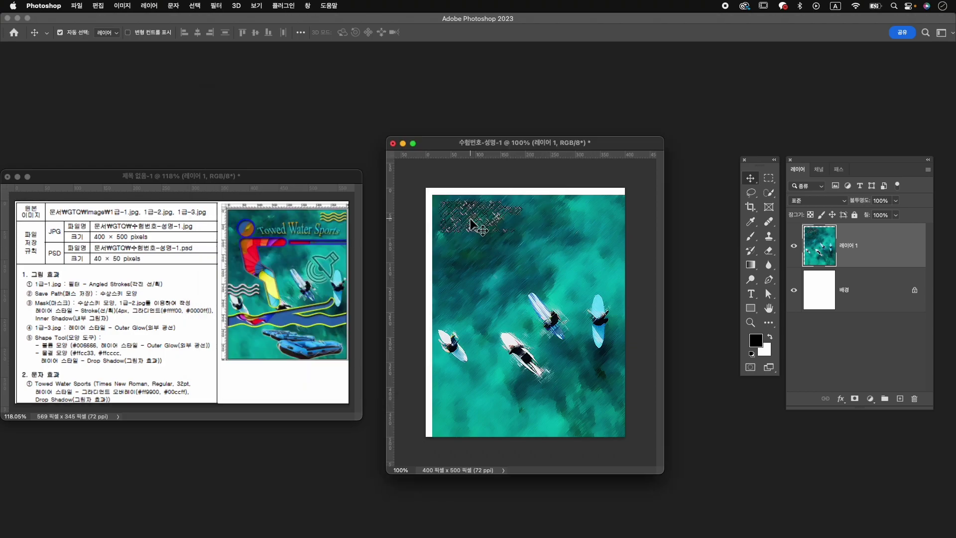
Step: Rename the copied image layer as 1-1
double_click(848, 245)
text(1-1)
key(Return)
Step: Move the 1-1 layer to fill the white canvas and align its horizontal center to the 캔버스 (canvas)
drag(541, 253, 535, 246)
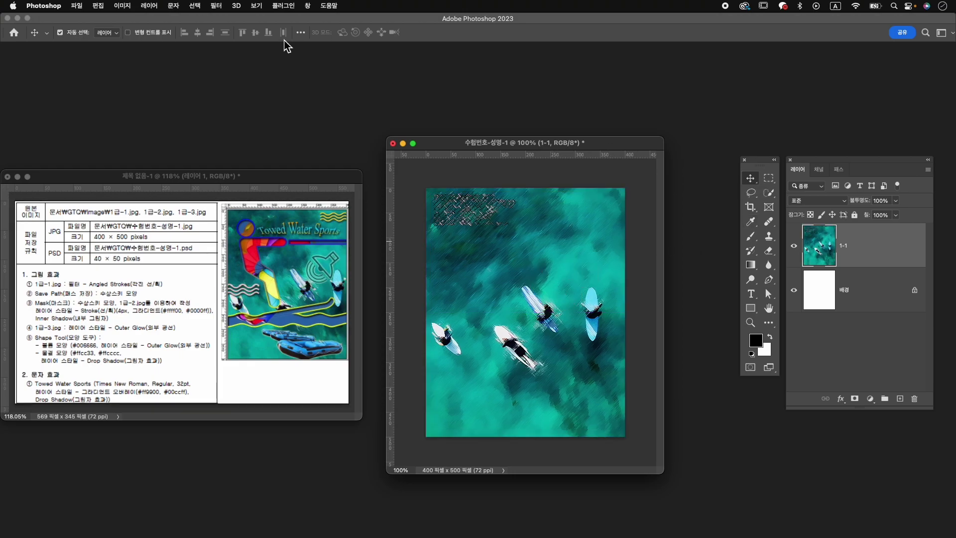
click(301, 33)
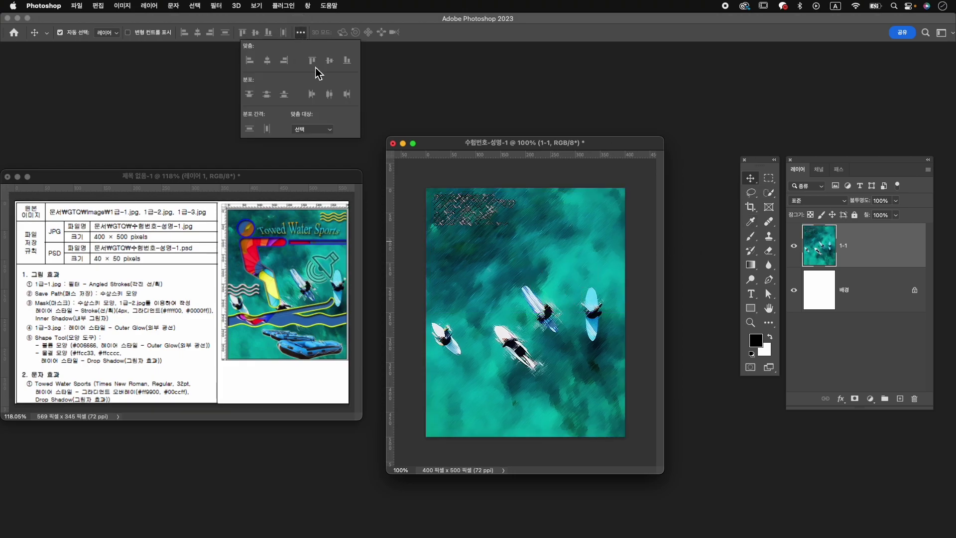
click(312, 129)
click(319, 136)
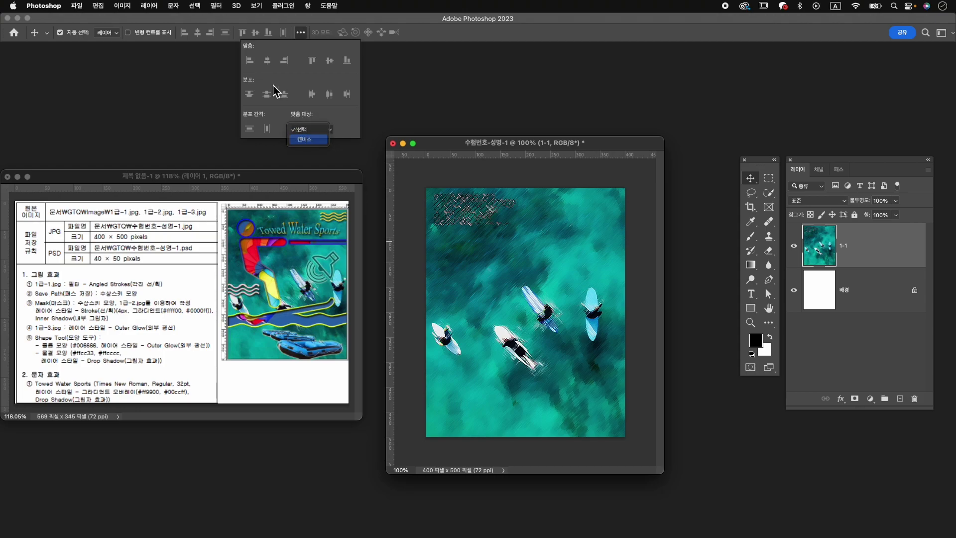
click(267, 60)
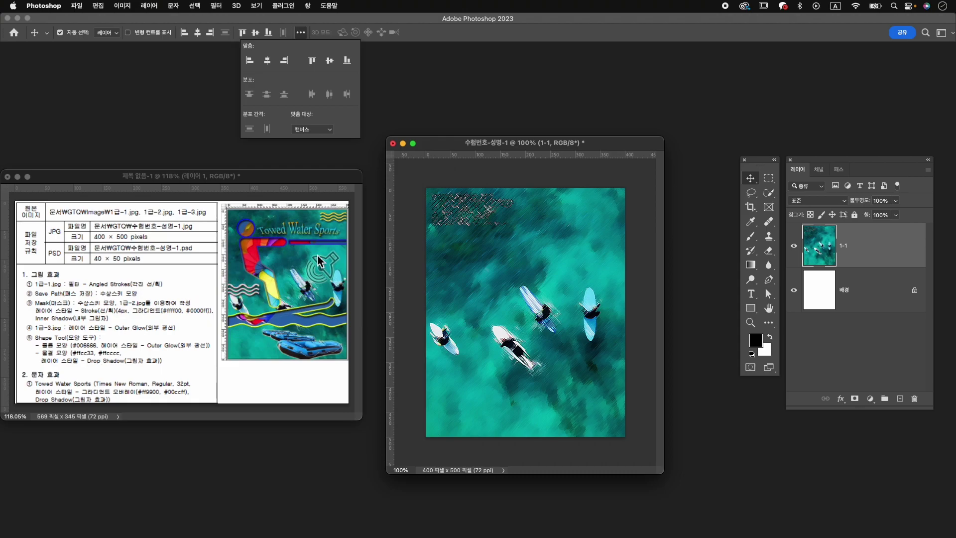
Step: Add two horizontal guides about 25 and 400 pixels below the canvas's top edge to bound the skier's height
drag(450, 158, 465, 201)
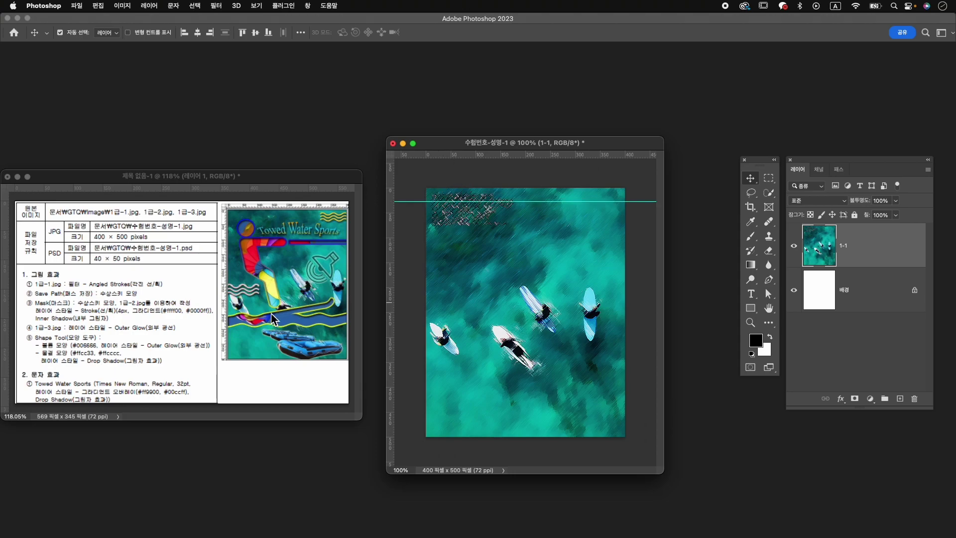
drag(474, 157, 485, 390)
scroll(454, 261, up, 1)
scroll(453, 262, up, 3)
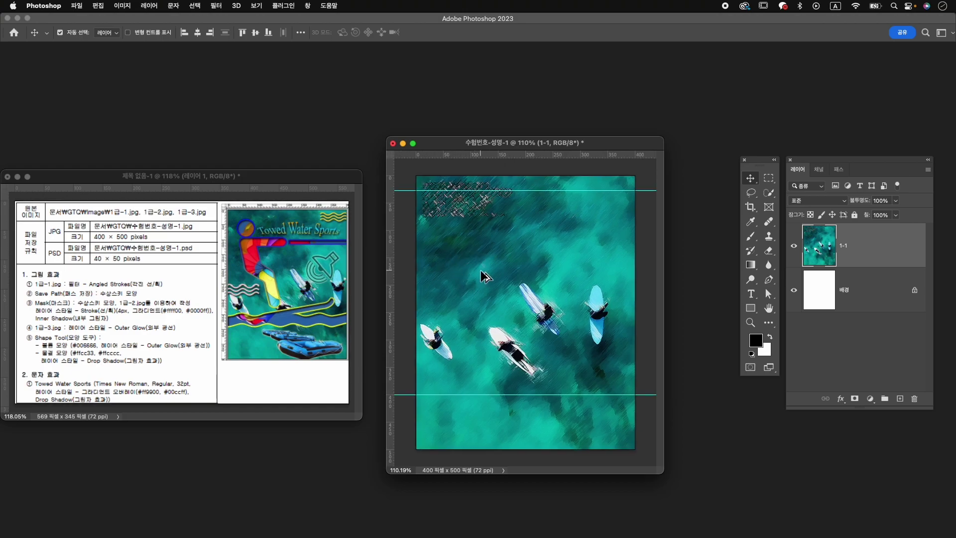
scroll(488, 271, up, 2)
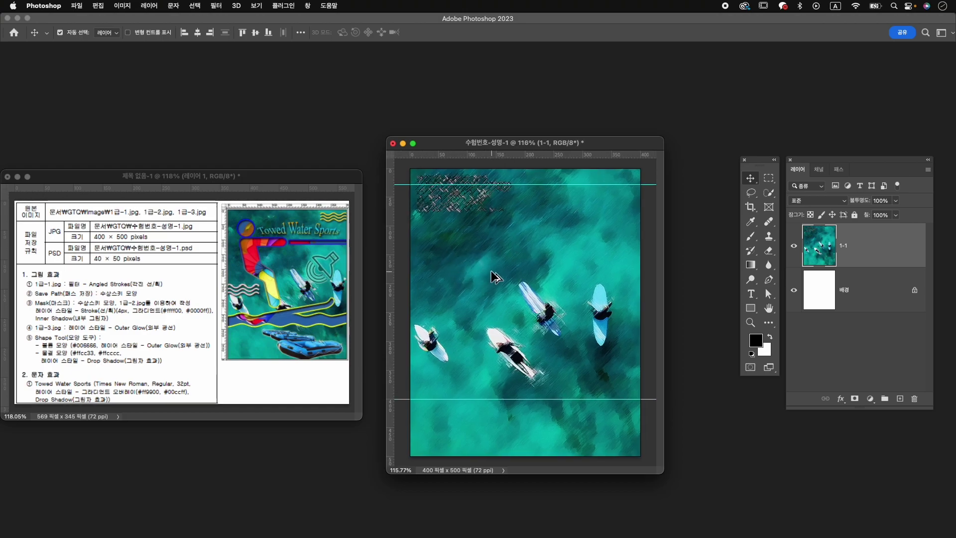
Step: Set up the Pen tool in 모양 (Shape) mode with a black fill and no stroke
click(769, 281)
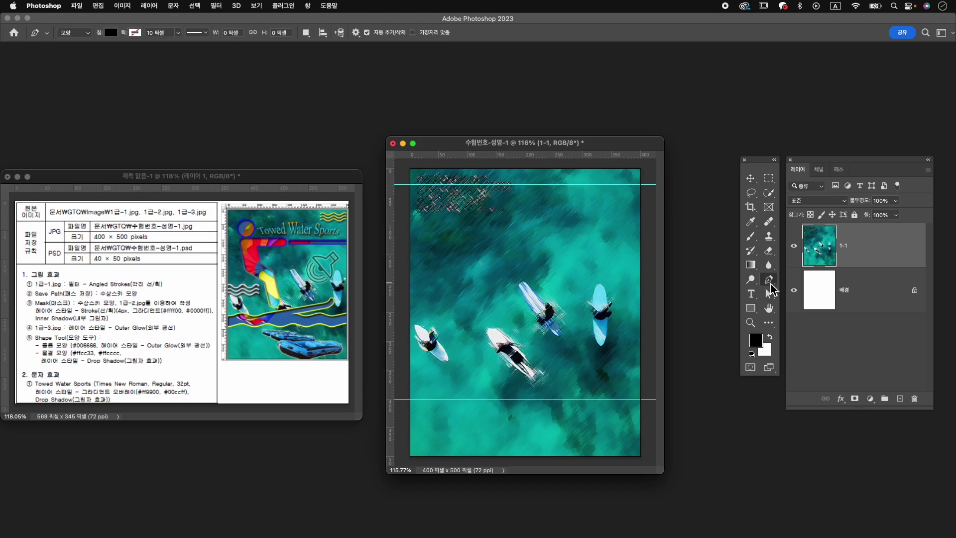
click(80, 33)
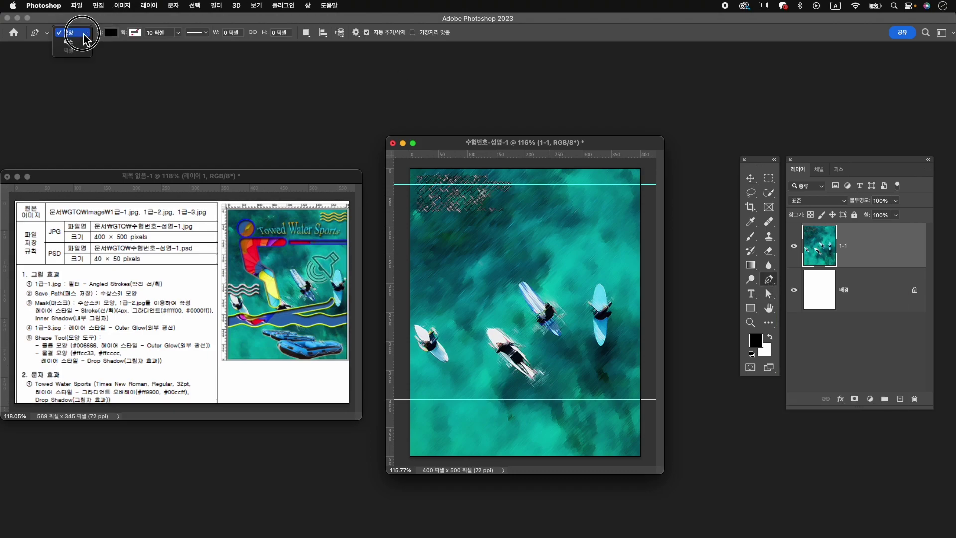
click(74, 33)
click(112, 33)
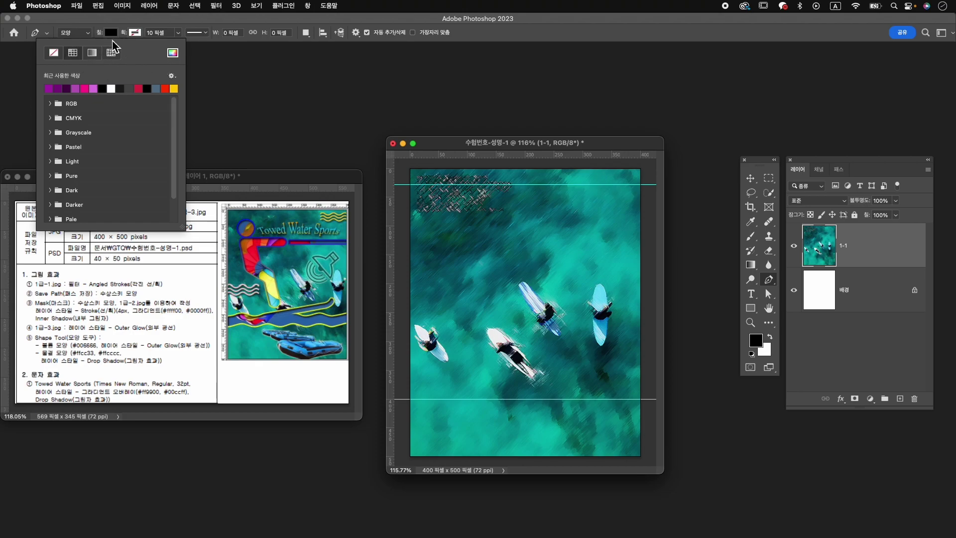
click(121, 27)
click(135, 33)
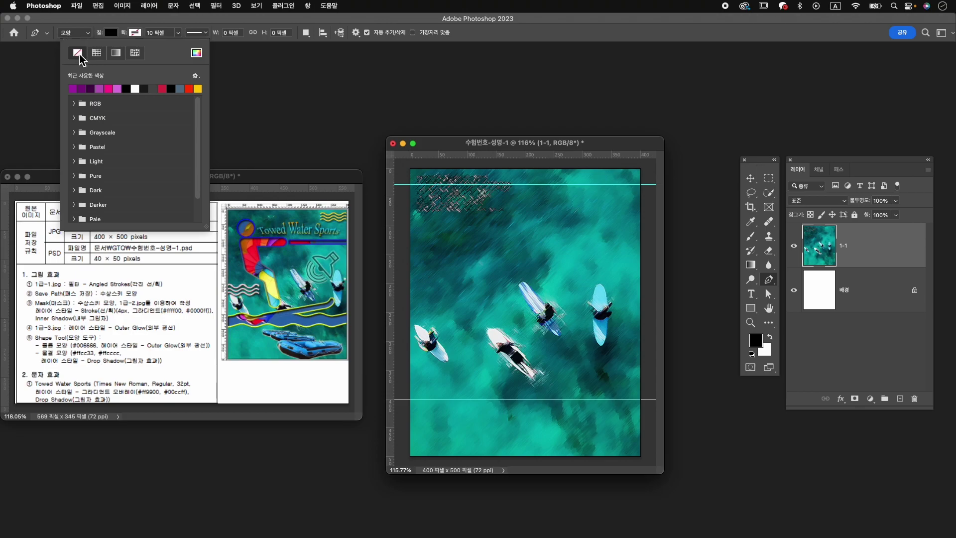
click(200, 20)
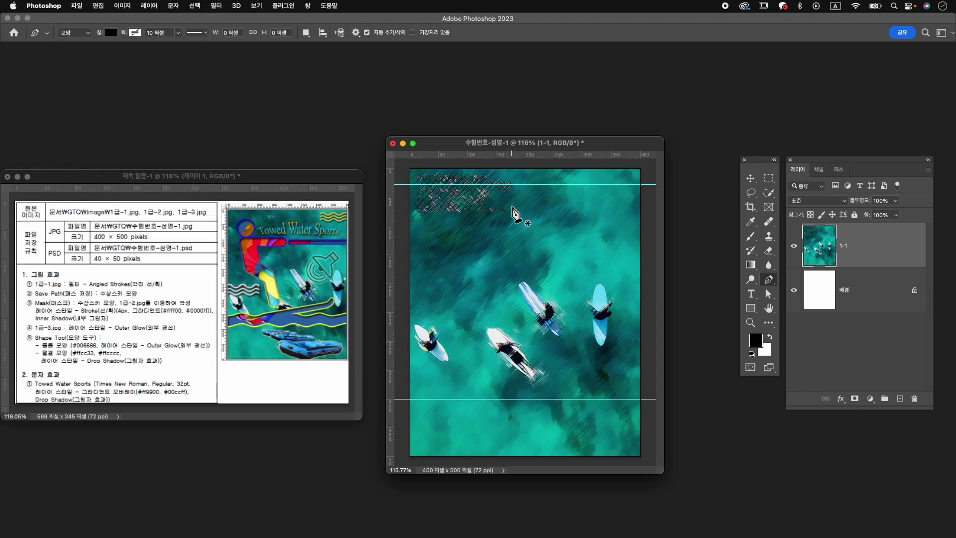
Step: Add a horizontal guide about 100 pixels below the canvas's top edge and outline the skier's round-ended arm, about 165 pixels long, beneath it
click(466, 157)
drag(466, 157, 472, 227)
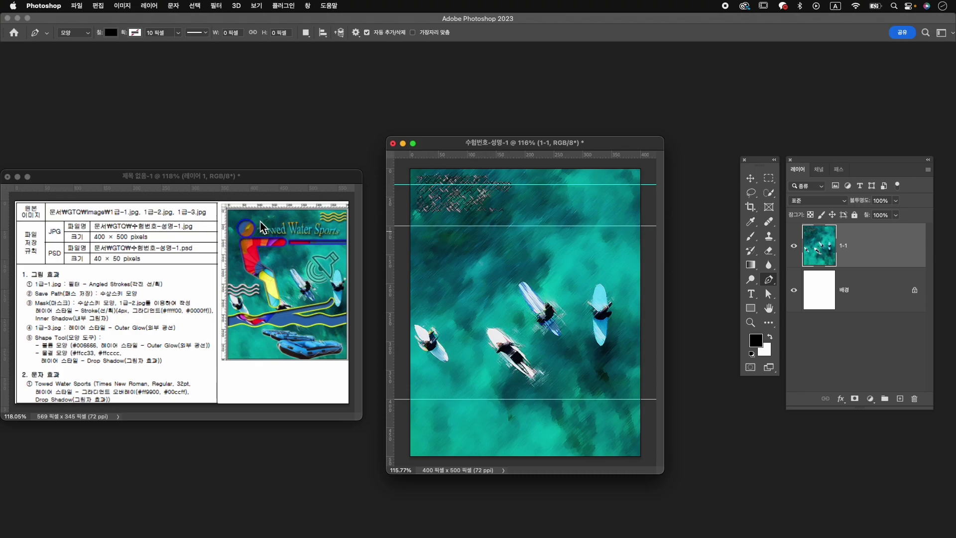
click(435, 227)
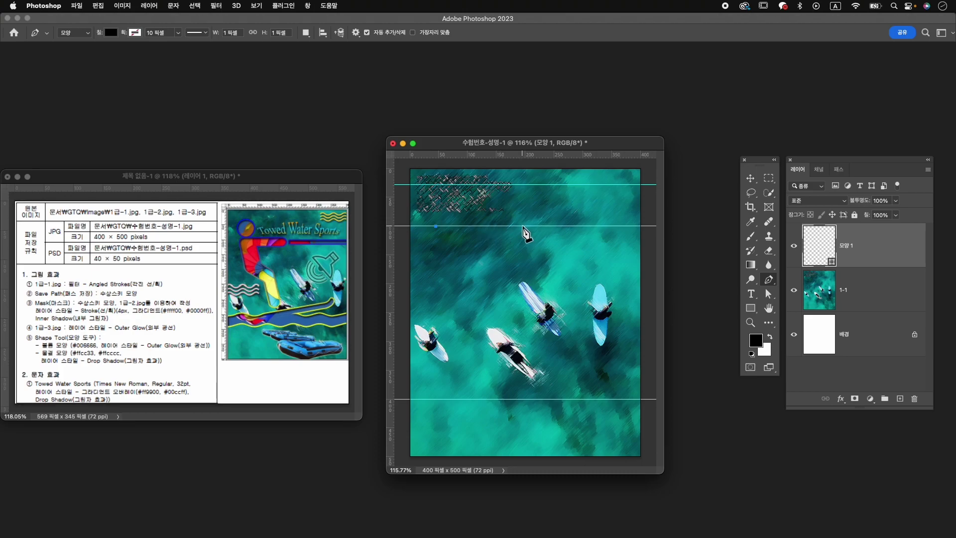
click(527, 227)
drag(517, 244, 518, 247)
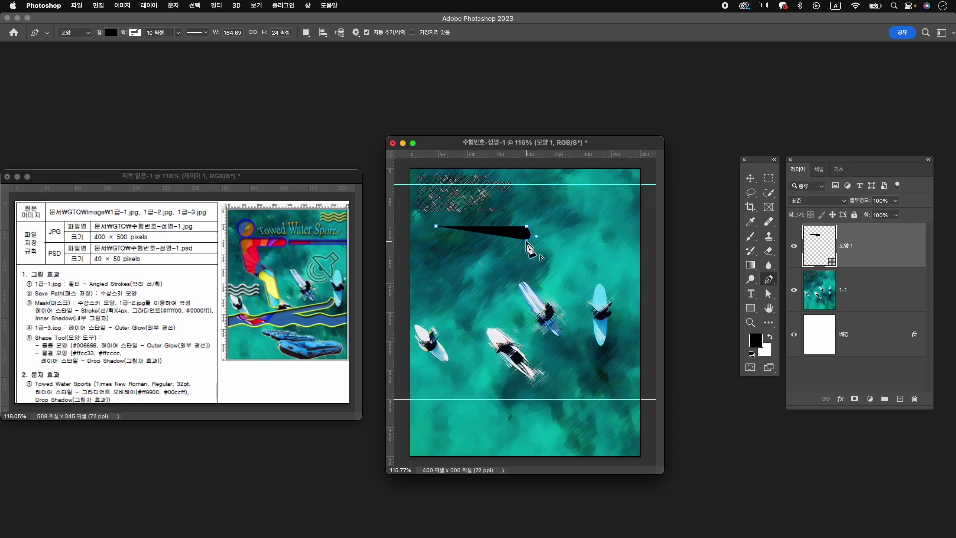
click(460, 240)
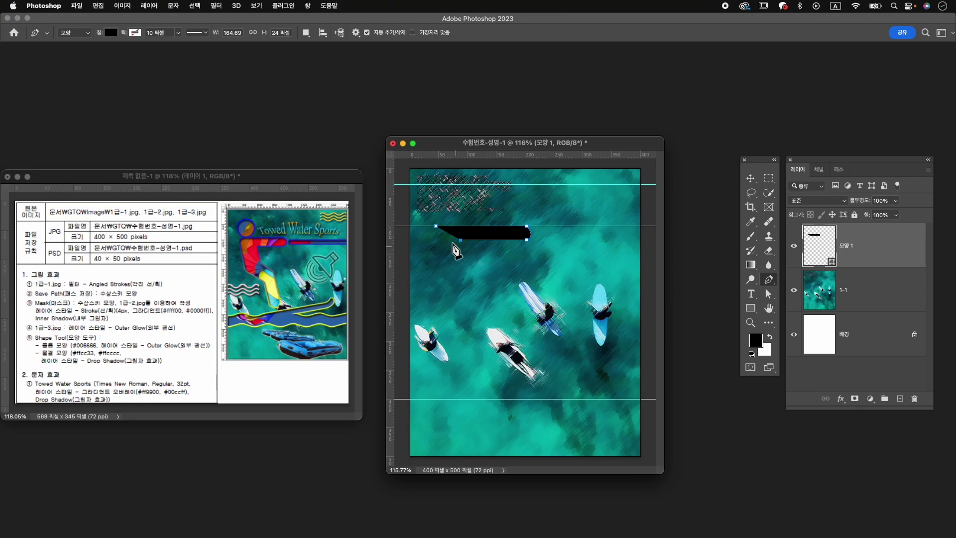
drag(461, 240, 473, 242)
Step: Continue the outline from the armpit down the front of the skier's torso, over the bent hip, and along the leg to the foot
click(475, 270)
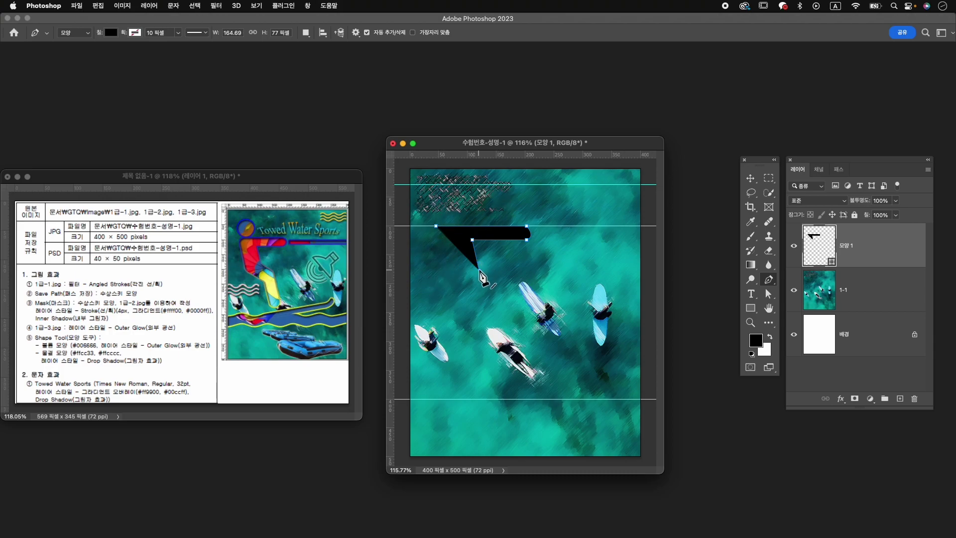
click(486, 283)
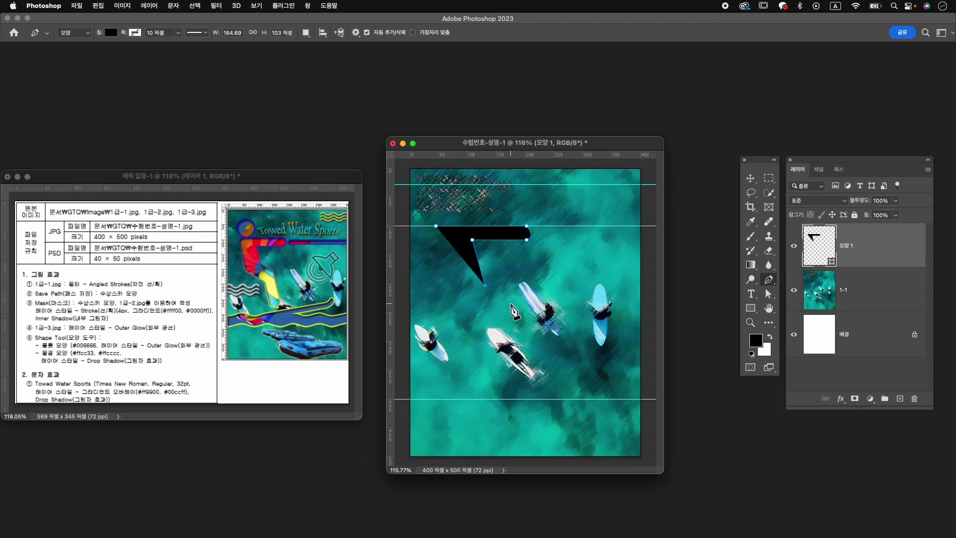
click(503, 297)
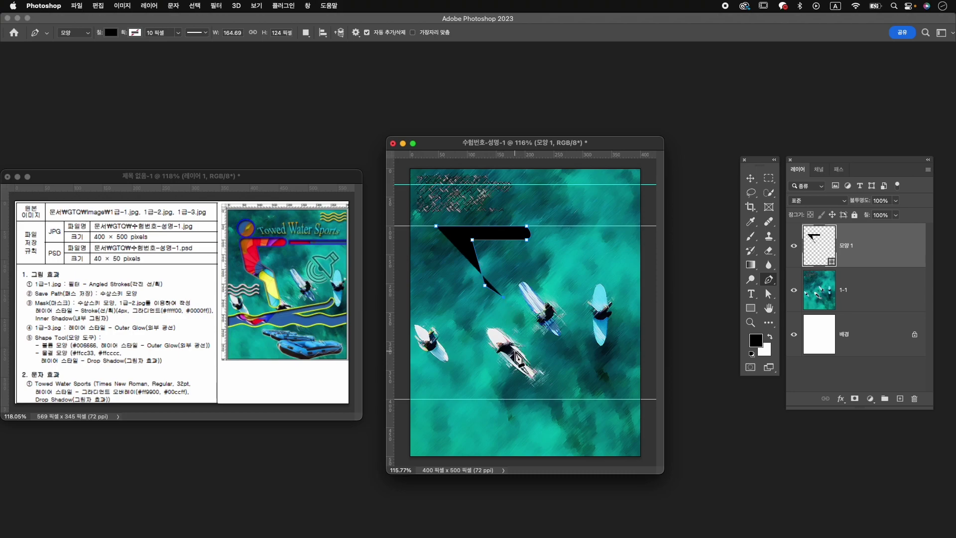
click(516, 350)
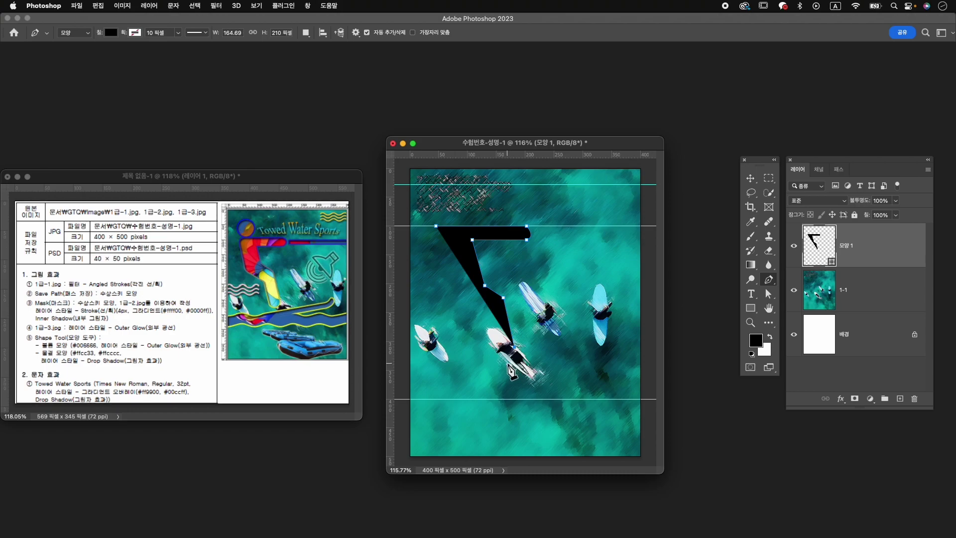
click(517, 357)
click(517, 360)
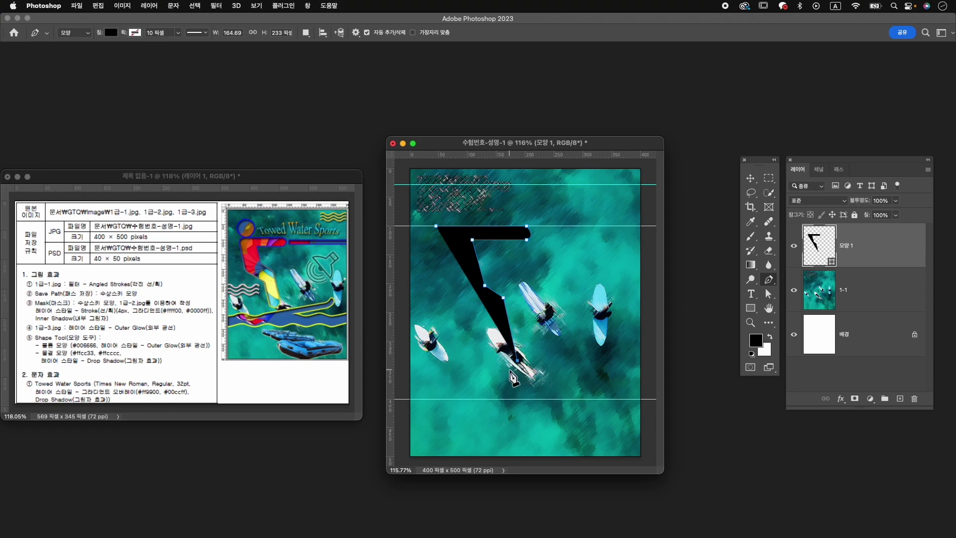
Step: Round off the foot and trace the back of the leg and torso up to the shoulder, closing the body shape
click(493, 359)
drag(492, 356, 488, 358)
alt+click(500, 364)
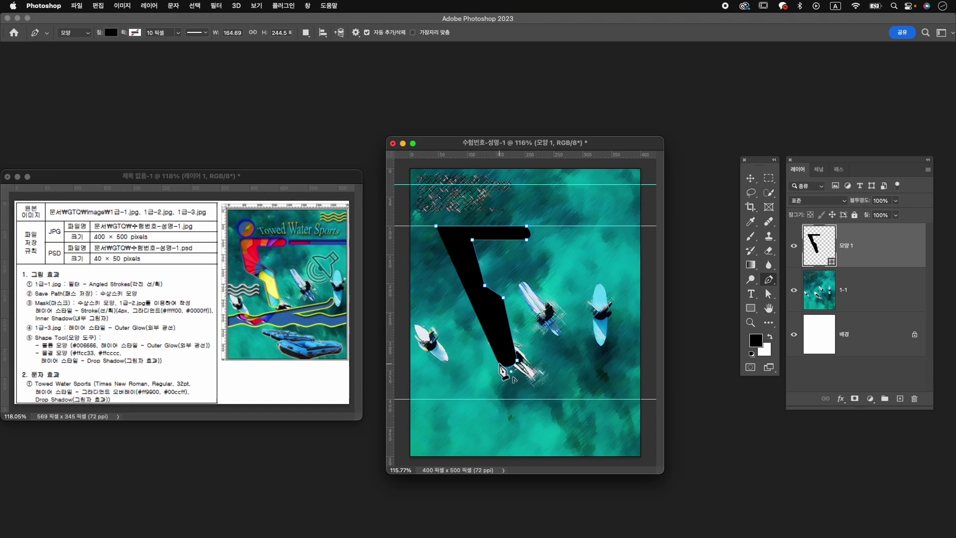
click(484, 311)
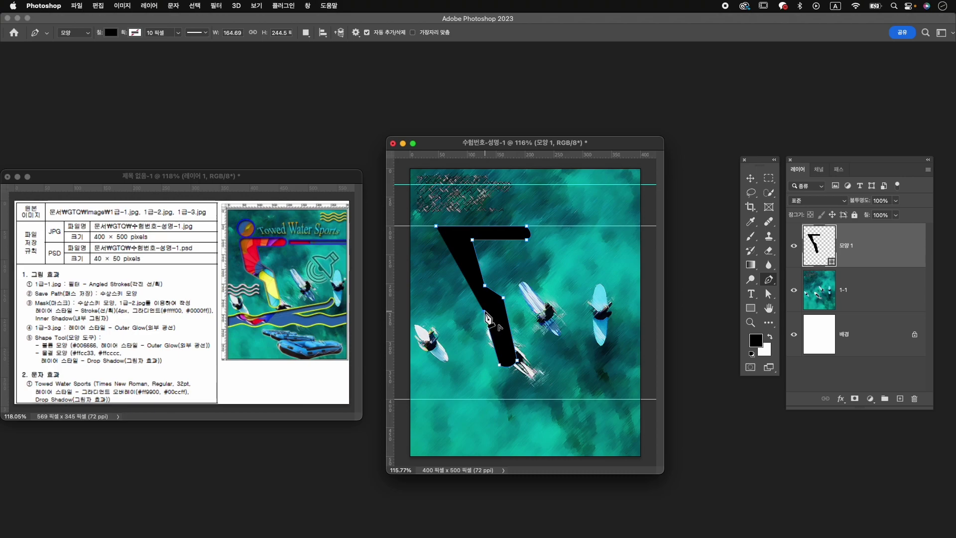
click(453, 292)
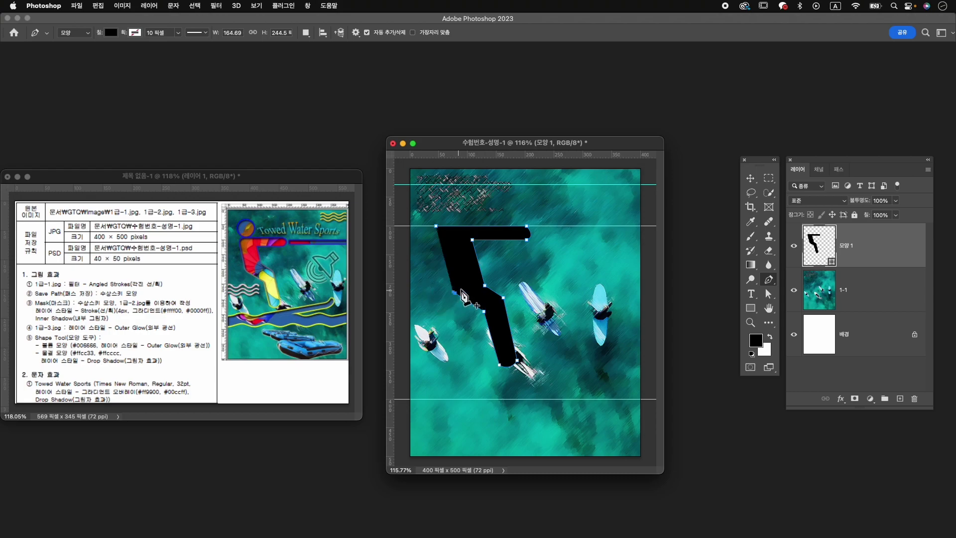
click(437, 227)
Step: Draw a separate tow-bar shape, about 185 × 17 pixels, from beside the skier's hand to the canvas's right edge
drag(535, 227, 536, 236)
alt+click(536, 235)
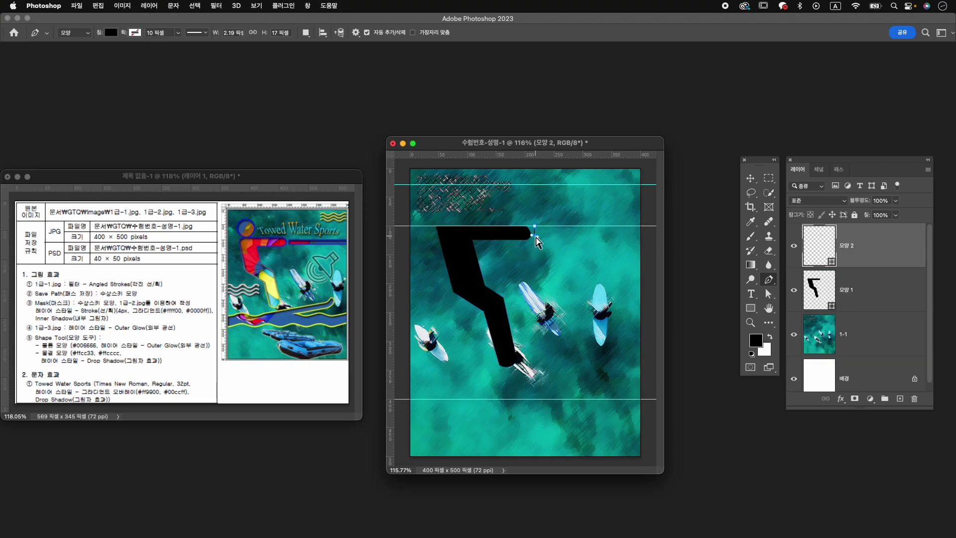
click(641, 235)
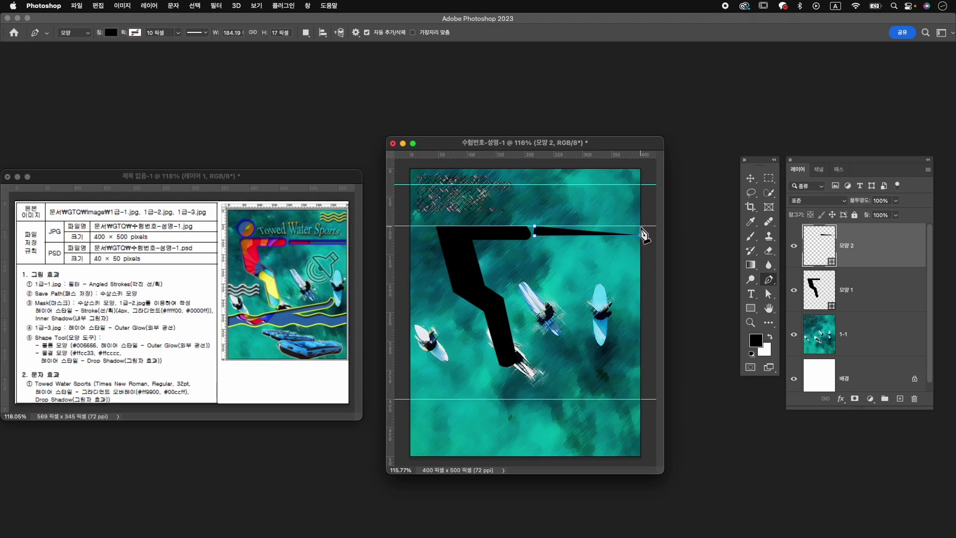
click(641, 228)
click(536, 228)
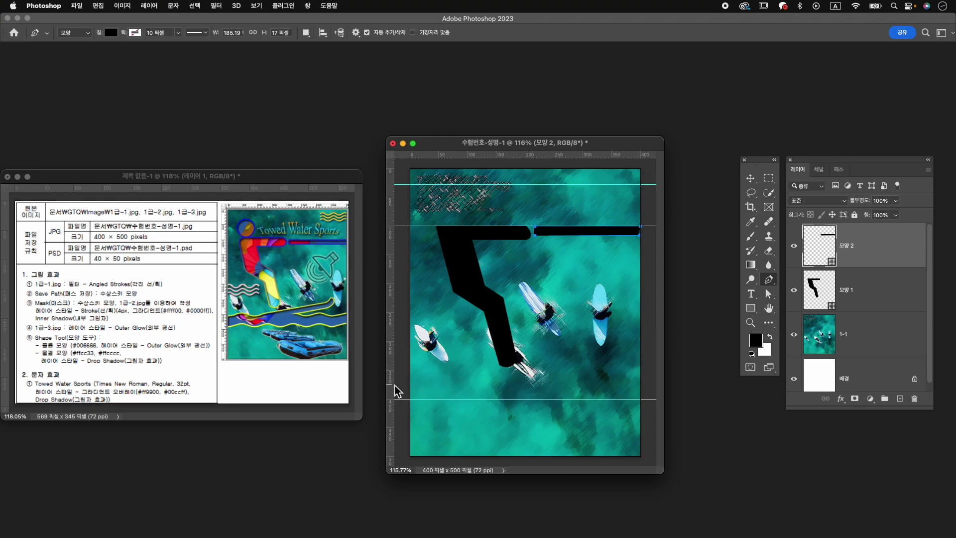
Step: Begin a new shape with a wavy edge from the canvas's left side, then outline the ski rising to a rounded tip and its underside
drag(407, 387, 460, 384)
click(476, 373)
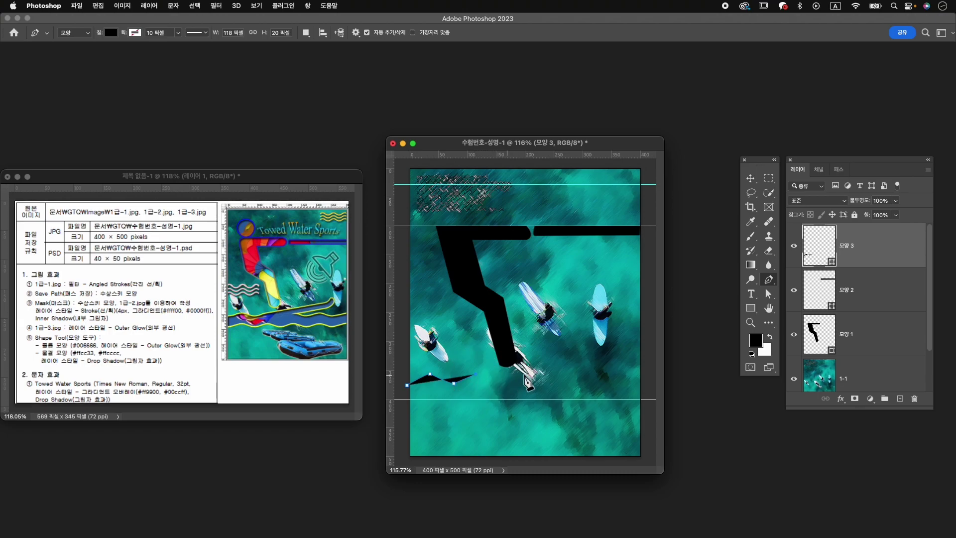
click(606, 348)
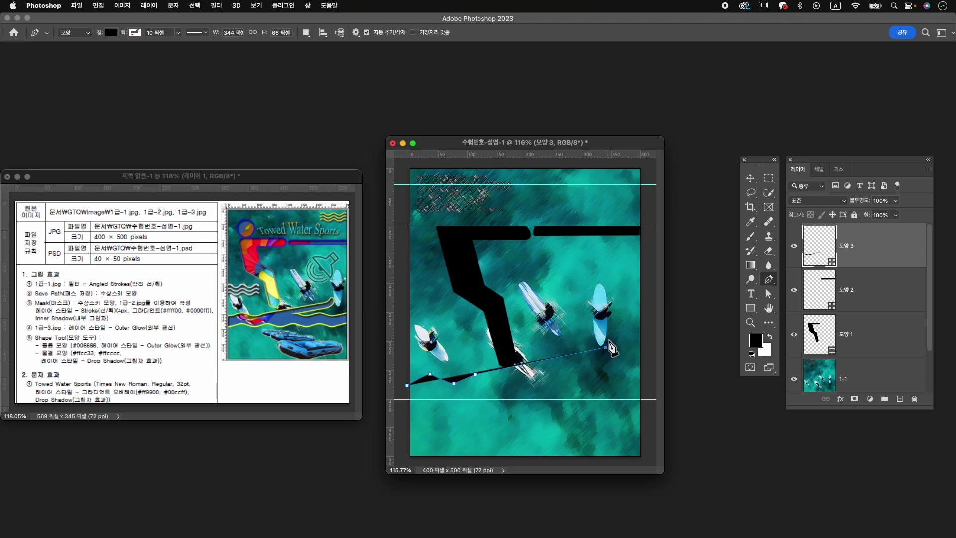
click(612, 340)
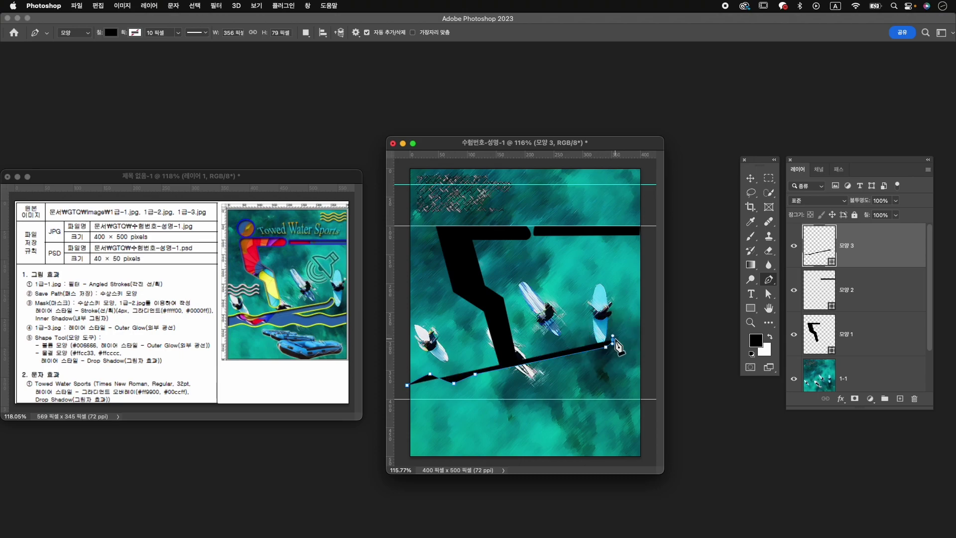
mouse_move(616, 356)
mouse_down()
mouse_move(608, 363)
mouse_move(616, 360)
mouse_up()
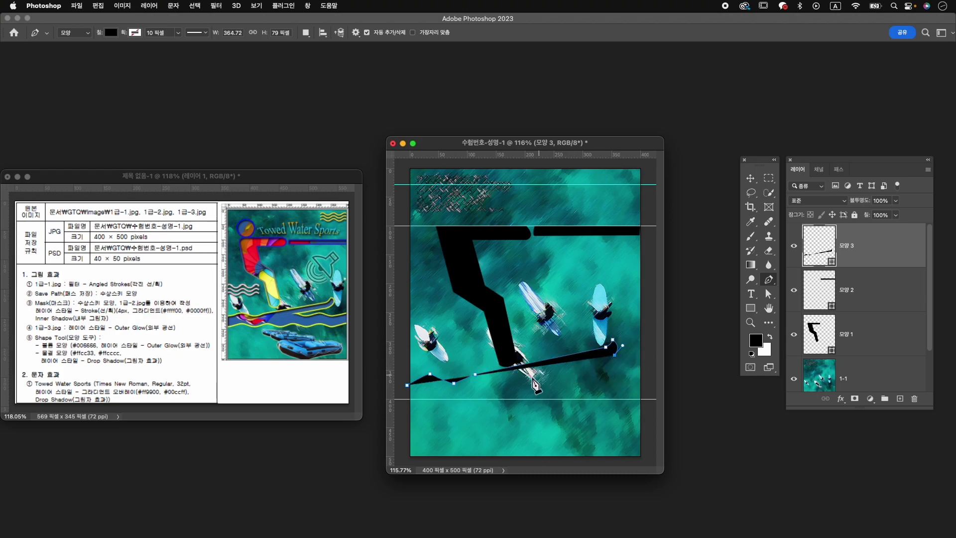
click(555, 369)
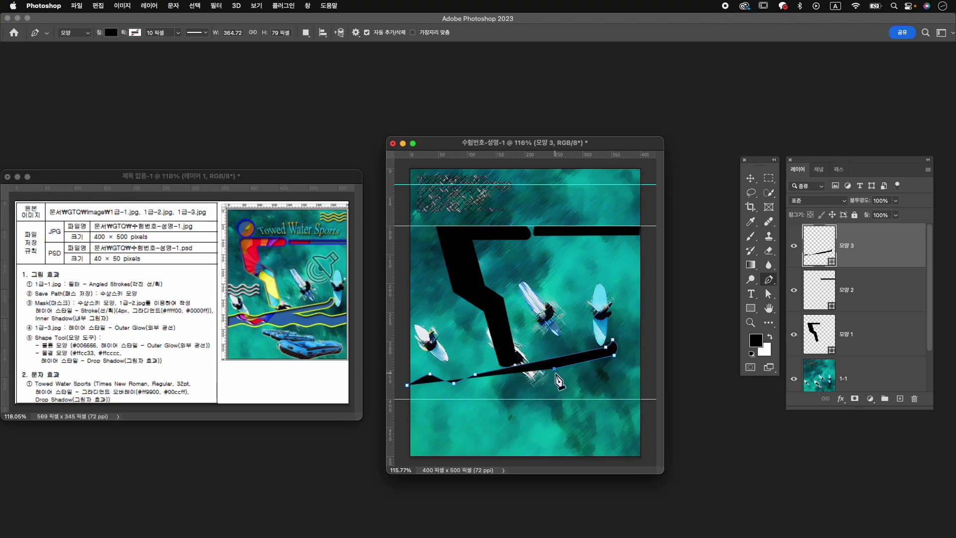
click(555, 370)
Step: Add the wavy upper edge of the water from beneath the ski to the canvas's right edge
drag(567, 374, 577, 370)
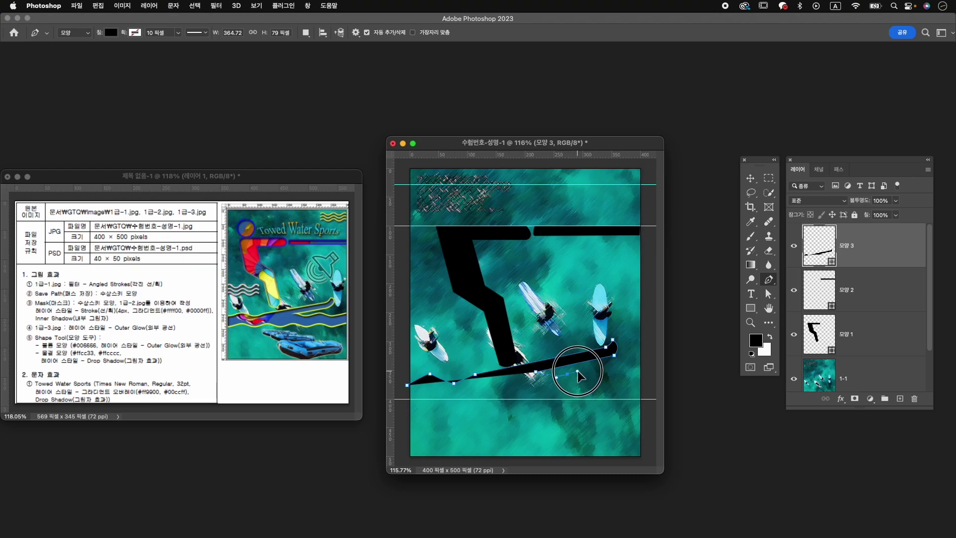
alt+click(567, 374)
click(592, 367)
drag(618, 372, 622, 375)
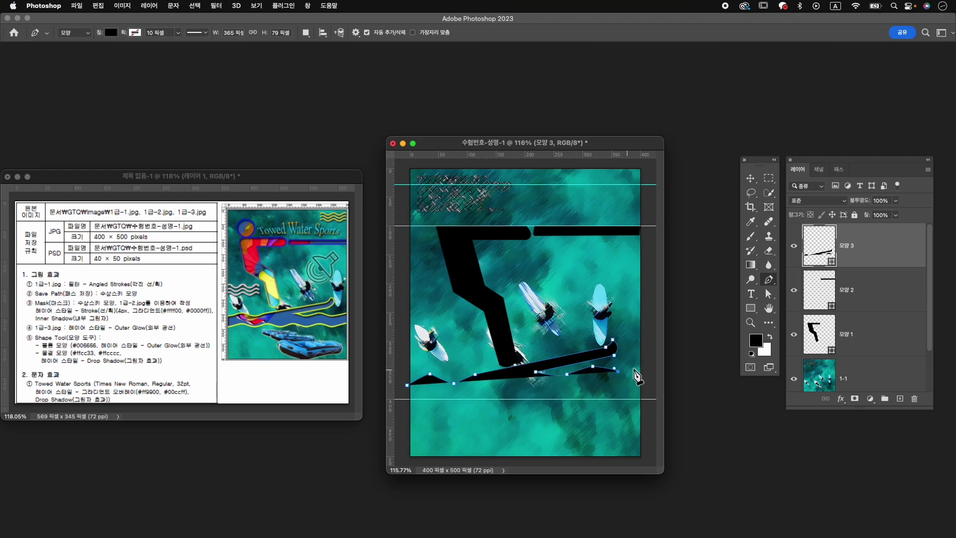
click(642, 360)
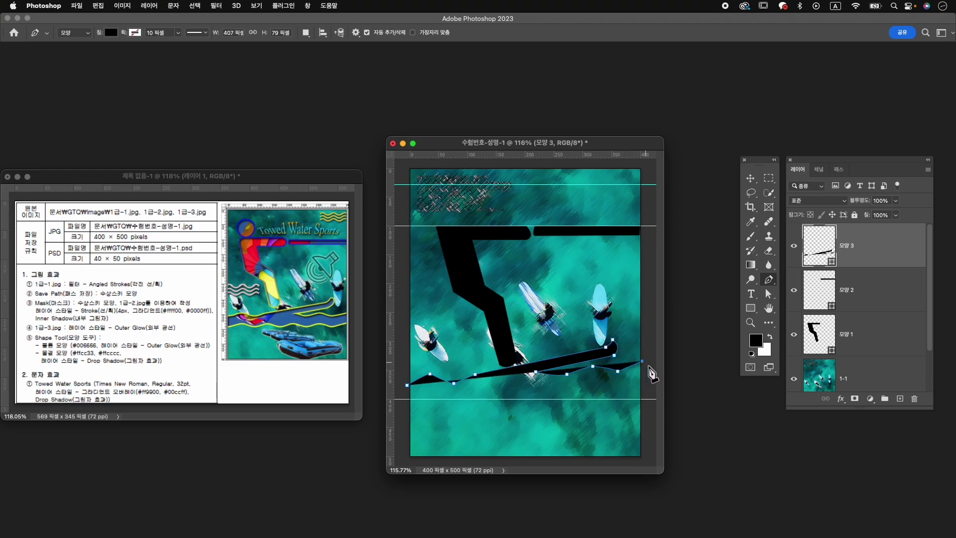
Step: Continue the water outline down the canvas's right edge and place the first anchor point of its lower edge
click(642, 391)
click(622, 393)
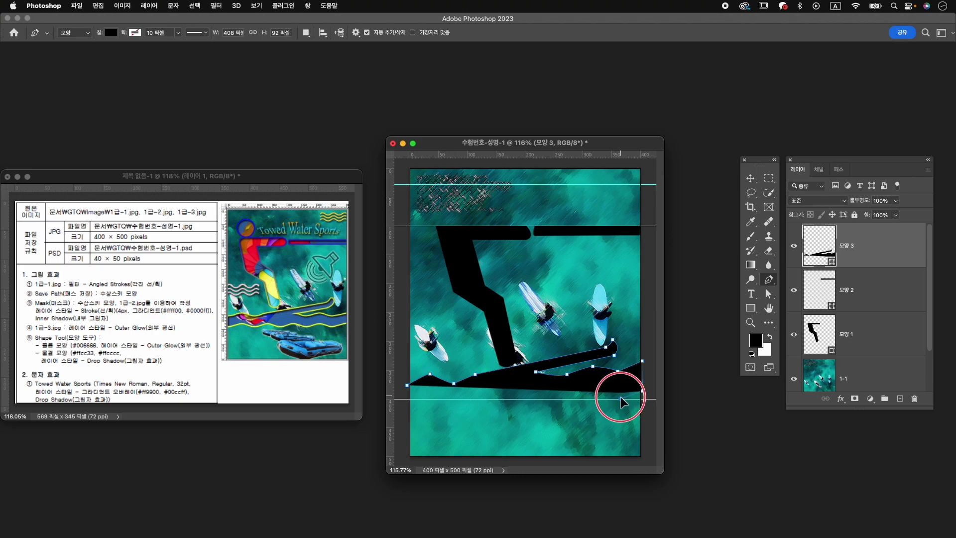
click(619, 397)
click(643, 391)
click(619, 398)
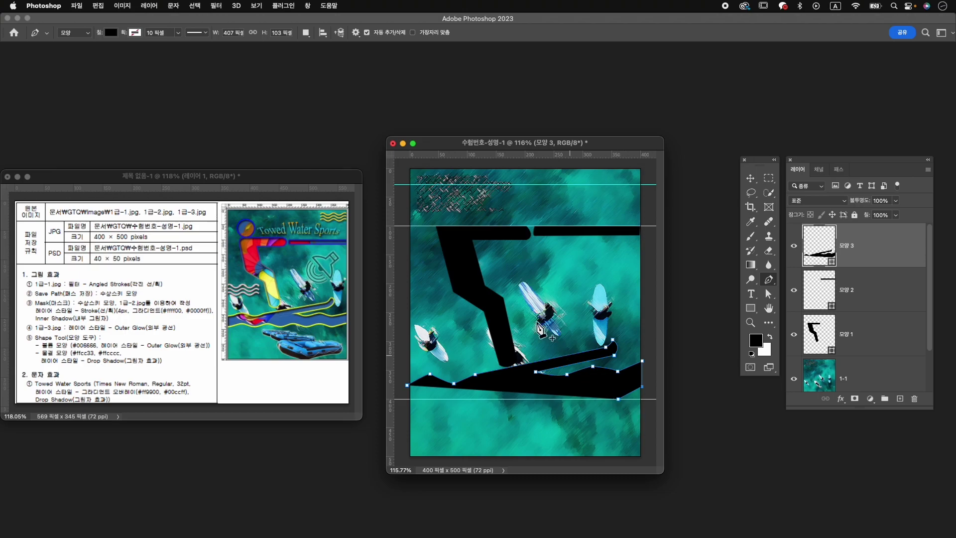
Step: Lock the guides (안내선 잠그기)
click(257, 5)
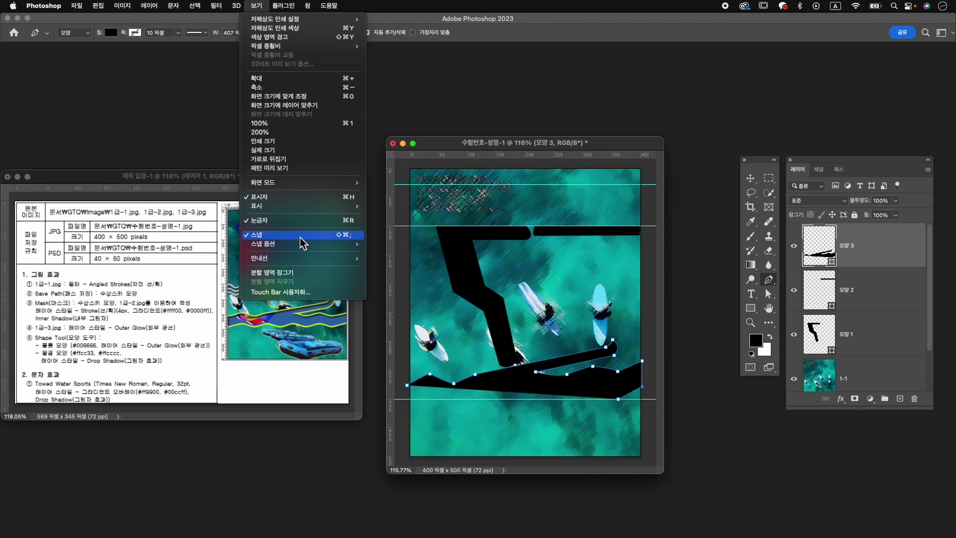
mouse_move(350, 264)
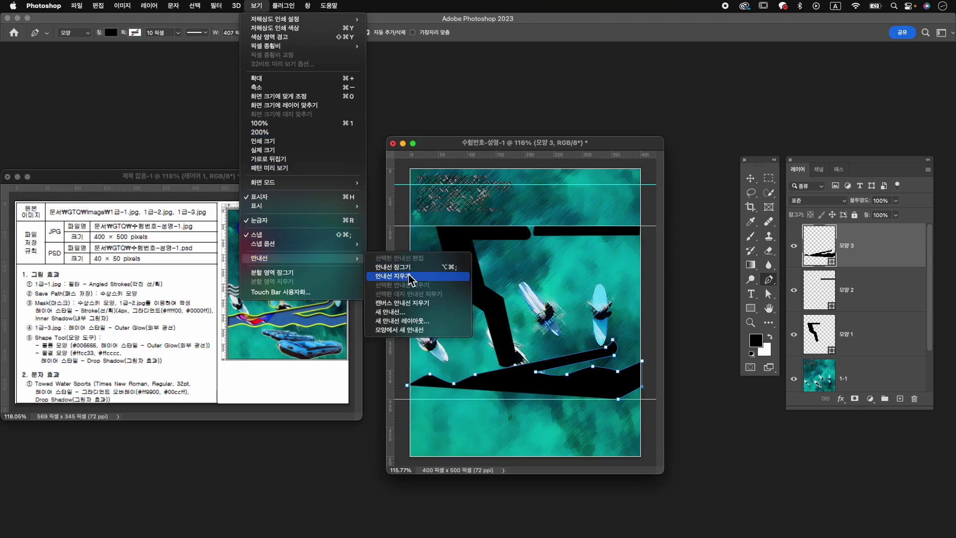
click(398, 267)
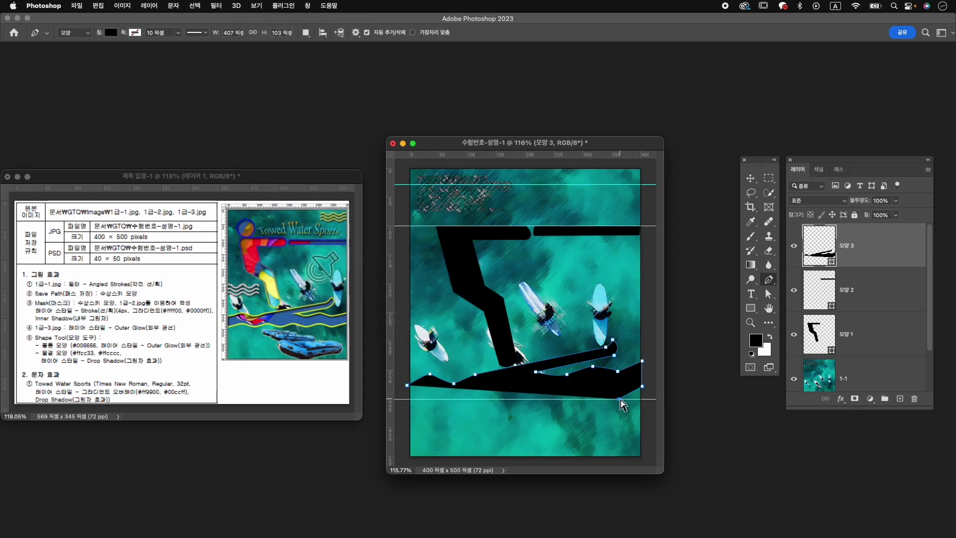
Step: Curve the water's lower edge in waves from near the canvas's right side to below the skier's foot, redoing the misplaced last point
drag(619, 399, 582, 391)
alt+click(591, 388)
click(563, 392)
click(528, 385)
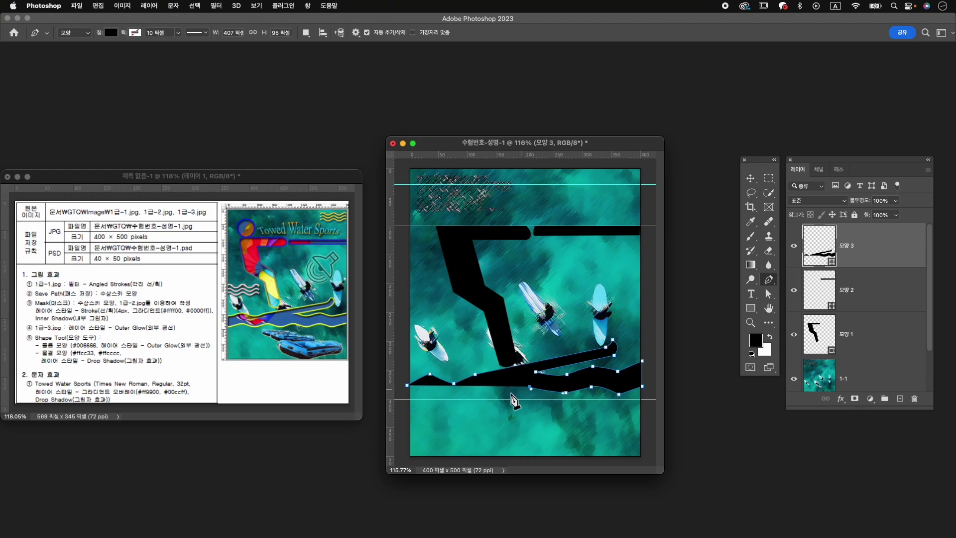
click(496, 393)
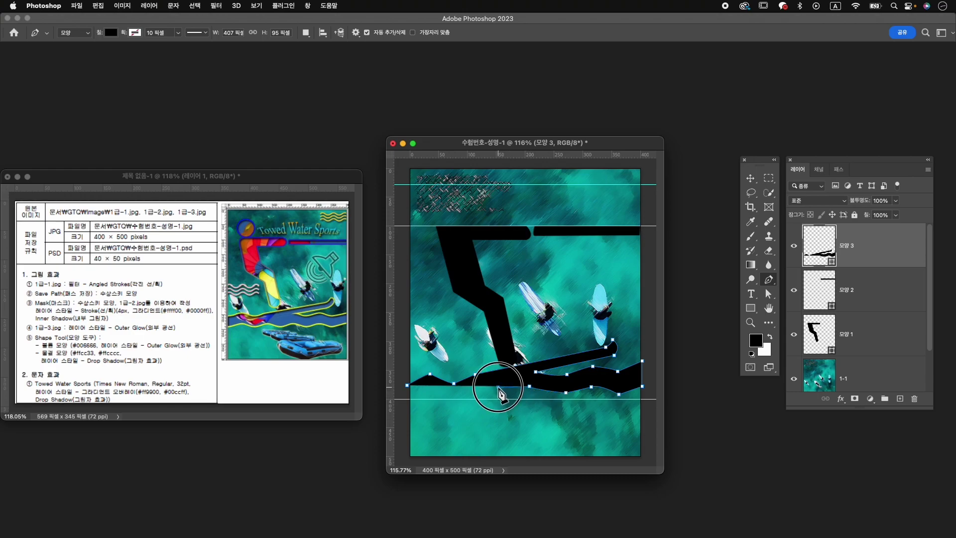
key(super+z)
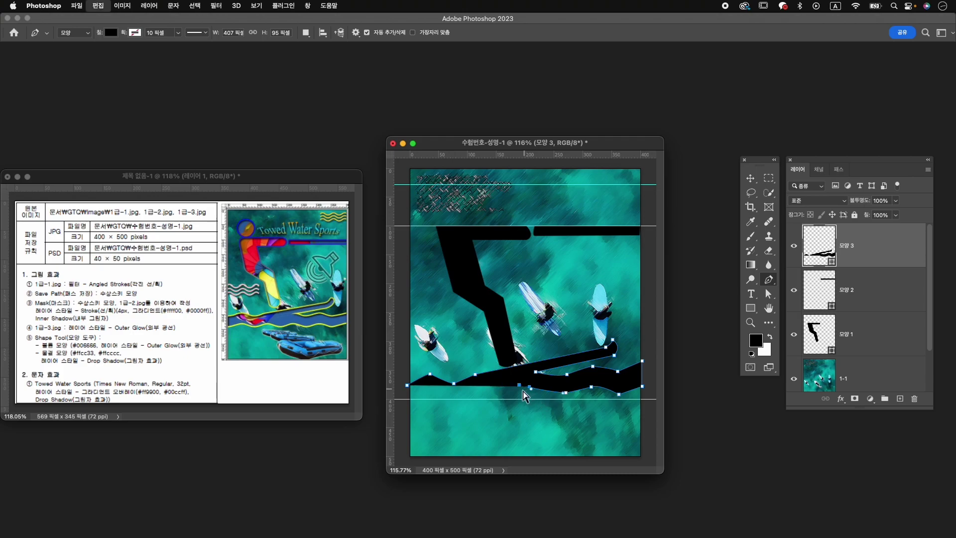
drag(489, 383, 485, 381)
alt+click(494, 390)
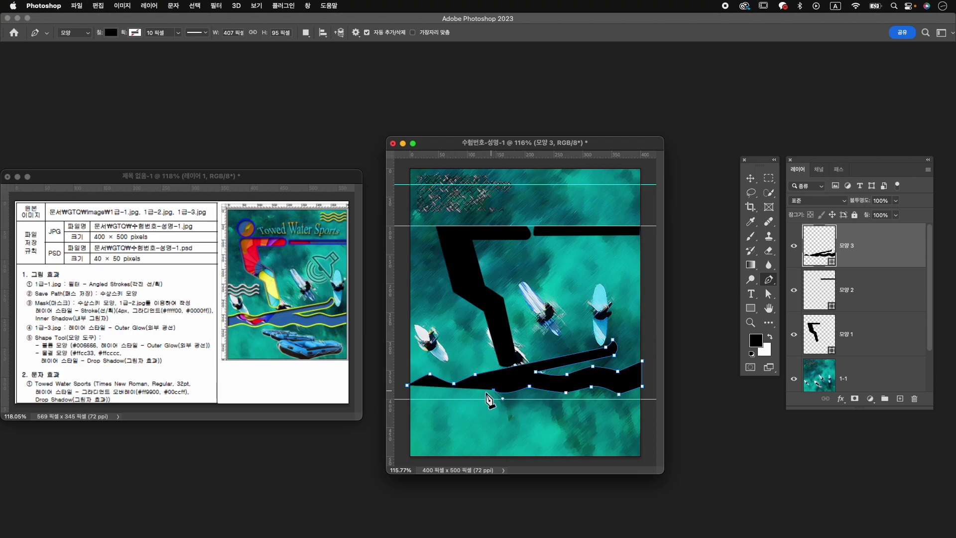
Step: Extend the wavy lower edge to the canvas's left side and close the ski-and-water shape, about 407 × 106 pixels overall
click(452, 397)
drag(438, 384, 437, 385)
alt+click(451, 394)
click(408, 399)
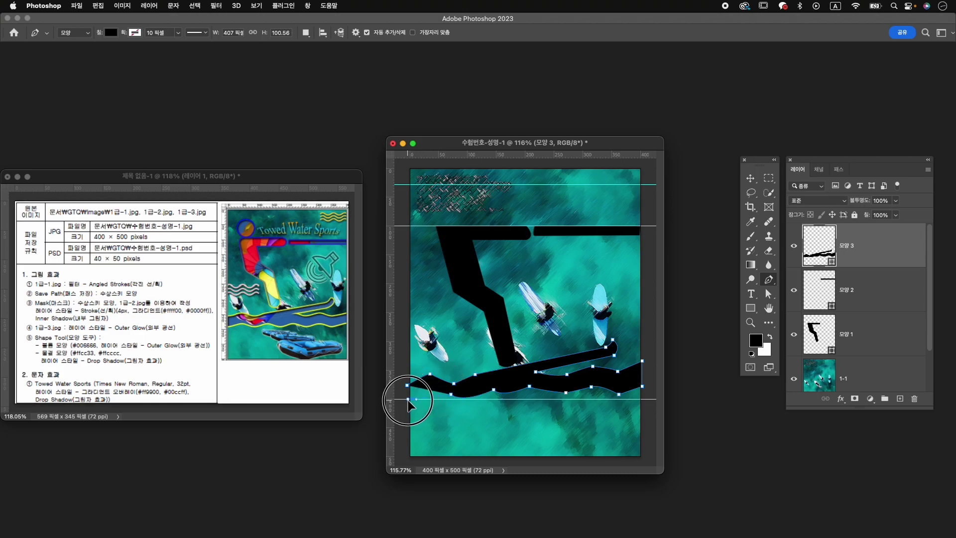
click(408, 386)
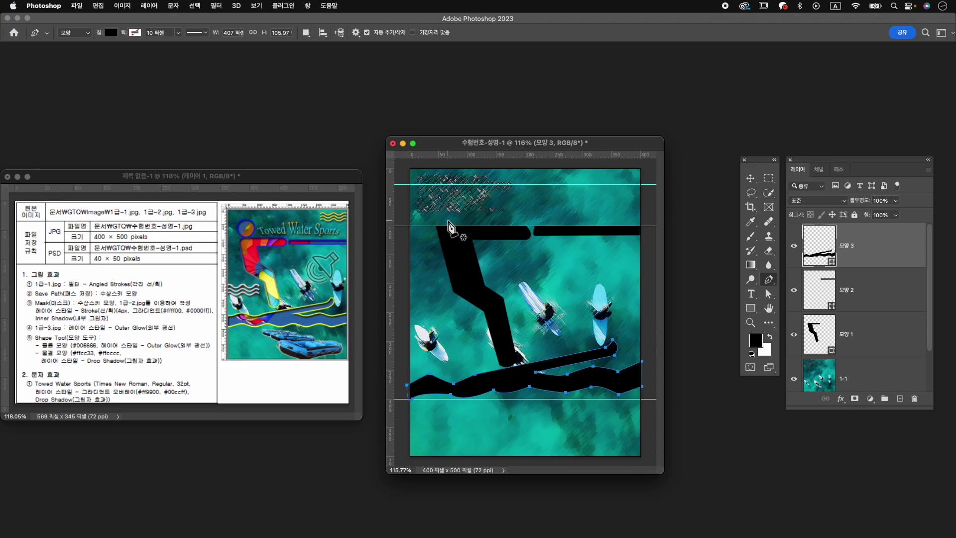
Step: Draw a black circle of about 66 × 66 pixels above the skier's shoulder as the head with the Ellipse tool
click(752, 308)
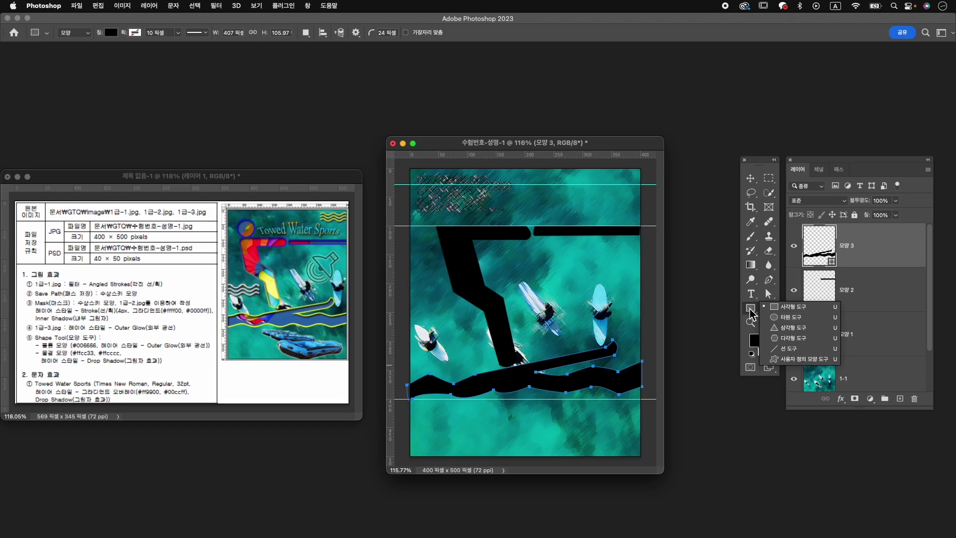
click(792, 318)
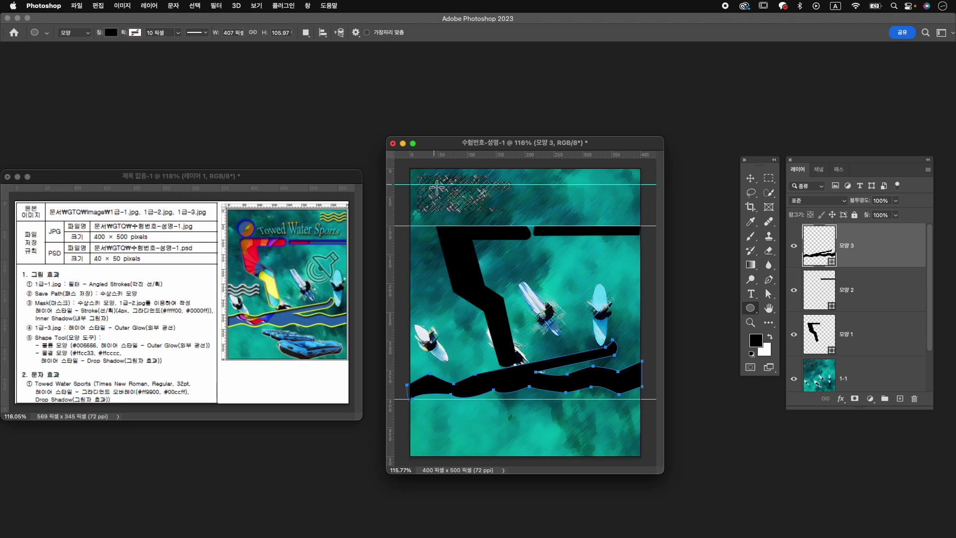
drag(433, 185, 473, 227)
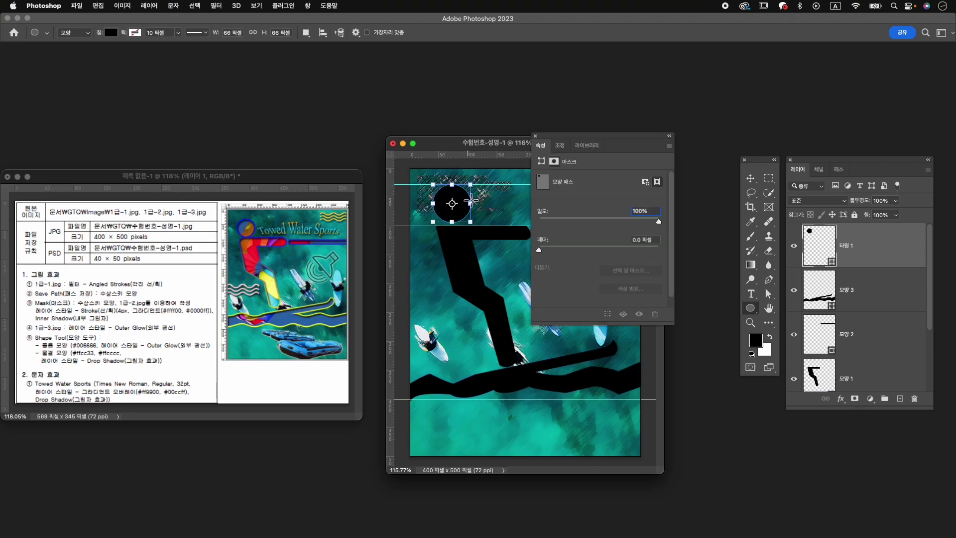
Step: Select the head, body, tow bar and ski-and-water shape layers and merge them into one shape layer
key(v)
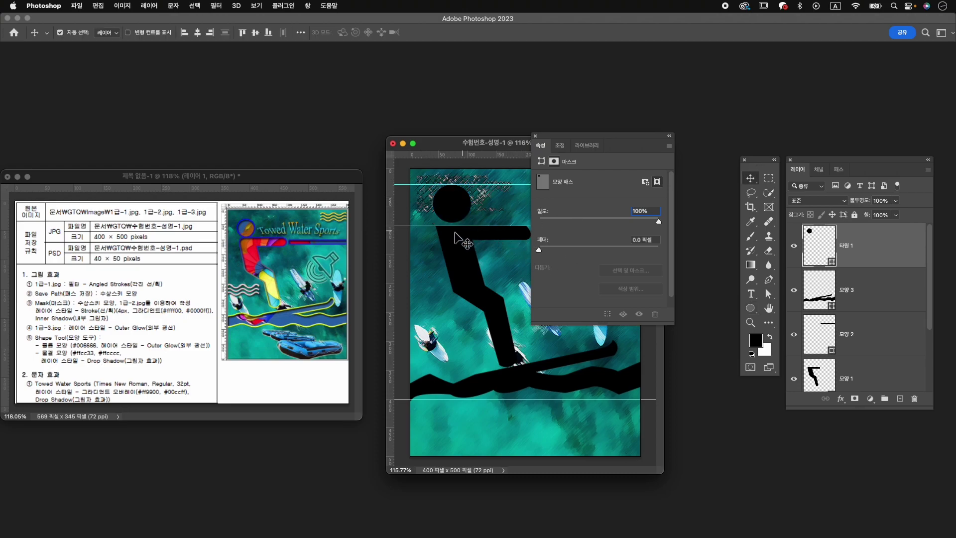
click(449, 236)
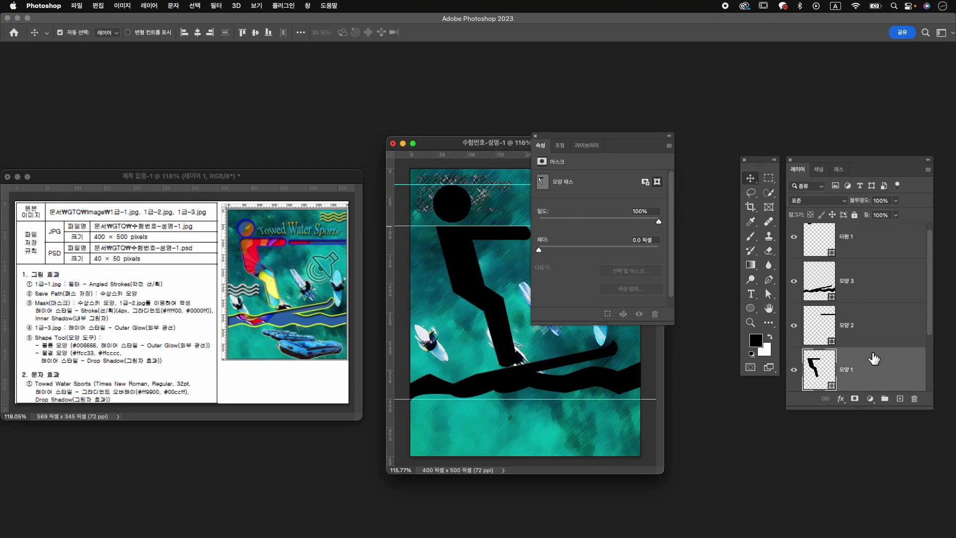
scroll(889, 376, up, 1)
shift+click(869, 257)
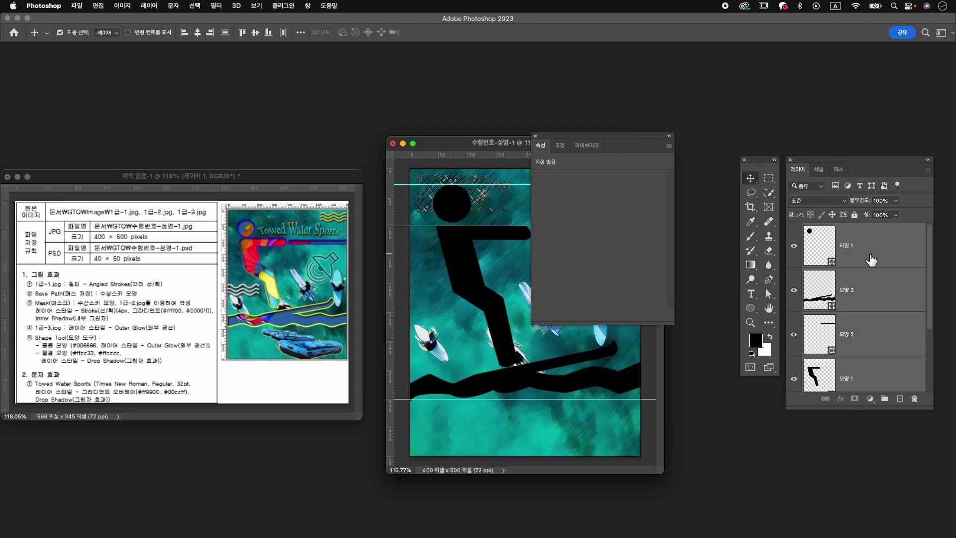
super+click(875, 292)
super+click(882, 291)
drag(577, 141, 628, 145)
right_click(874, 247)
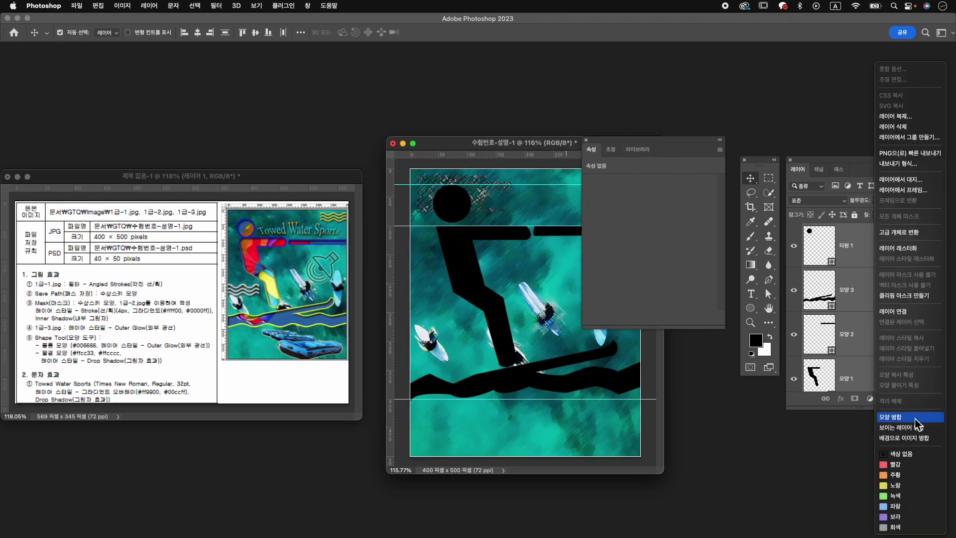
click(915, 421)
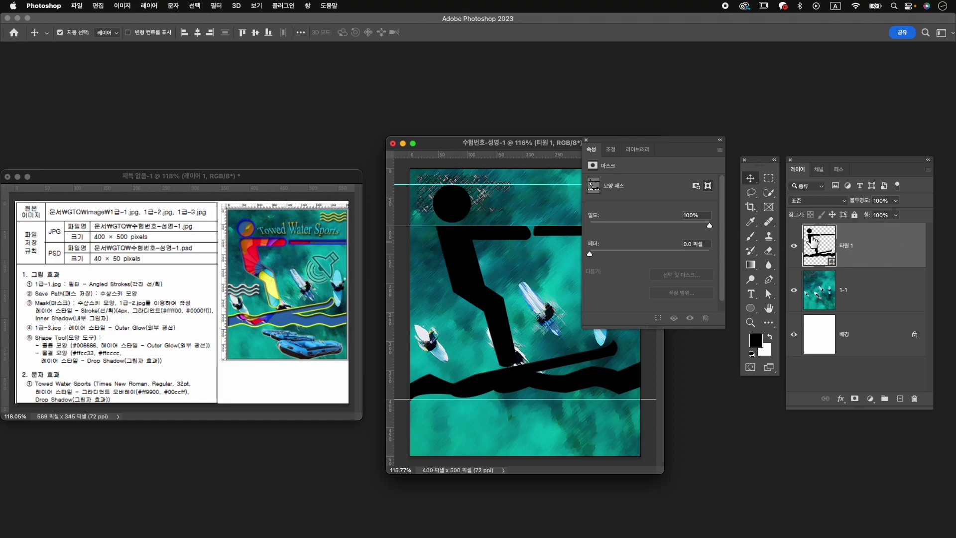
Step: Round the skier's shoulder corner beneath the head with the Convert Point tool, and close the shape's properties
key(p)
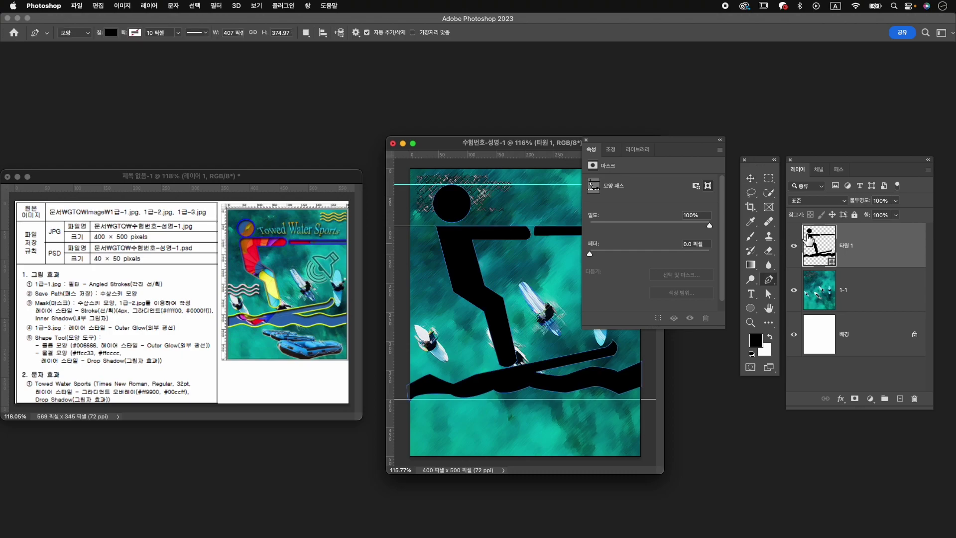
right_click(774, 282)
click(805, 329)
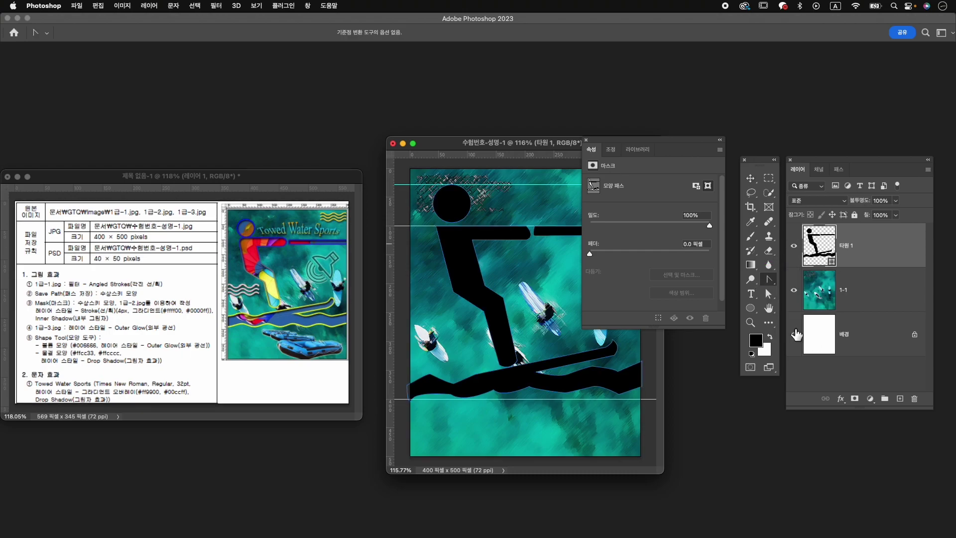
click(437, 227)
click(436, 228)
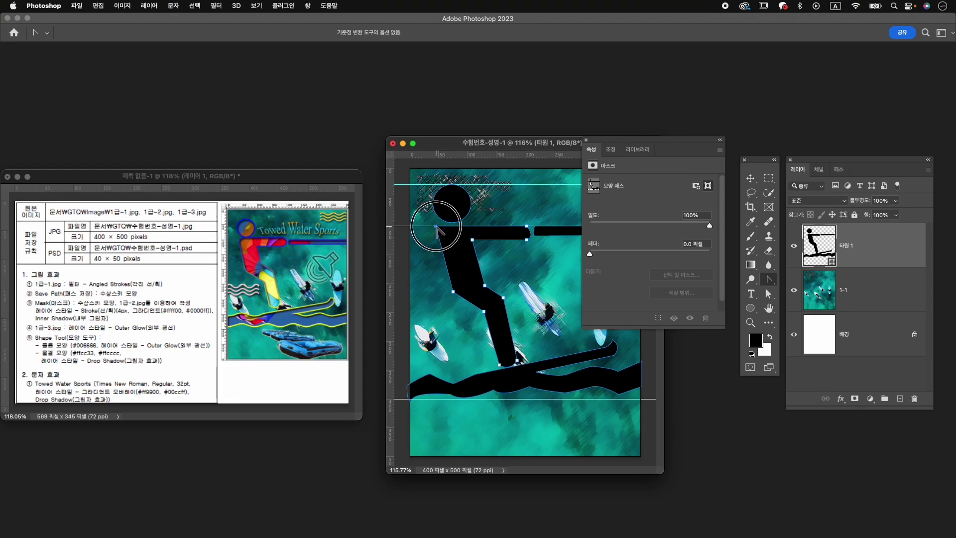
drag(437, 228, 441, 221)
click(528, 256)
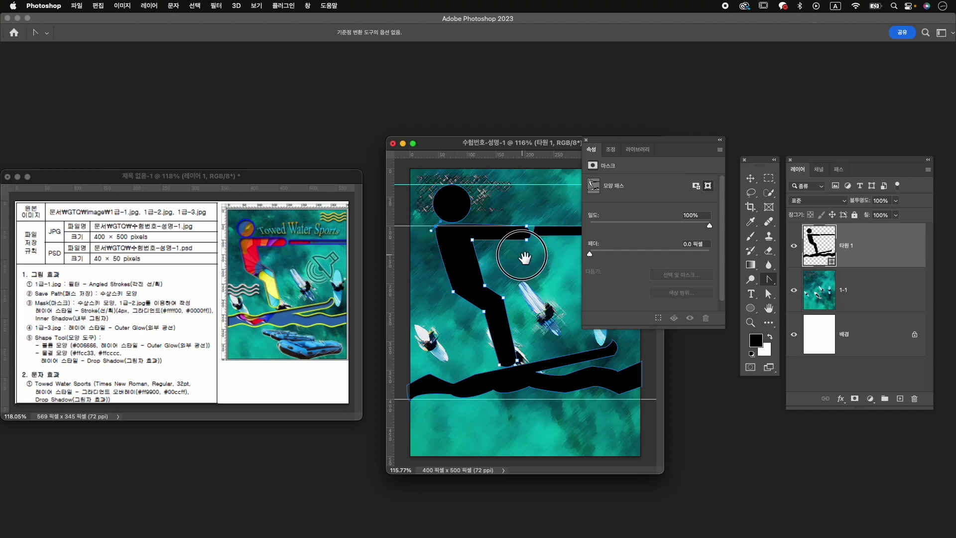
click(586, 140)
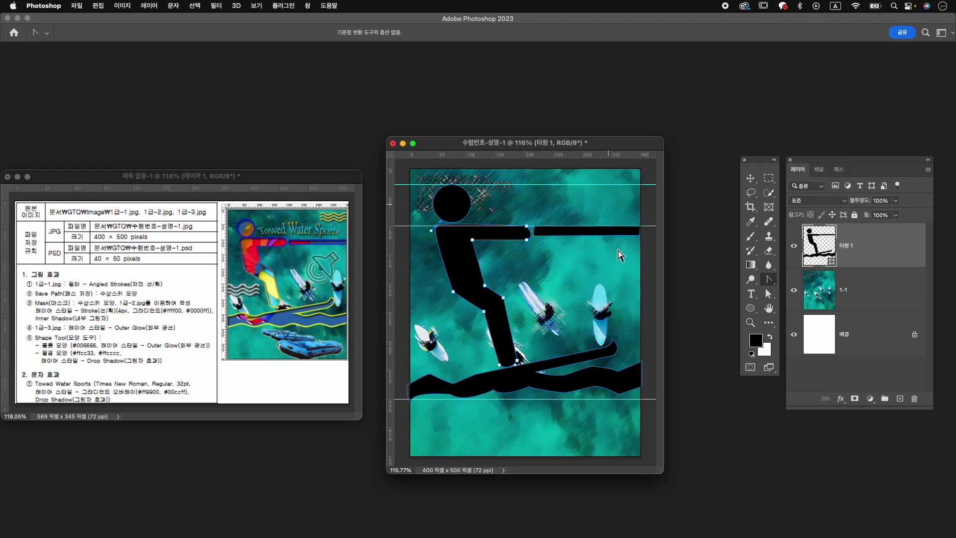
Step: Adjust the anchor point at the ski's raised tip, then deselect the merged shape's path
click(616, 343)
click(615, 340)
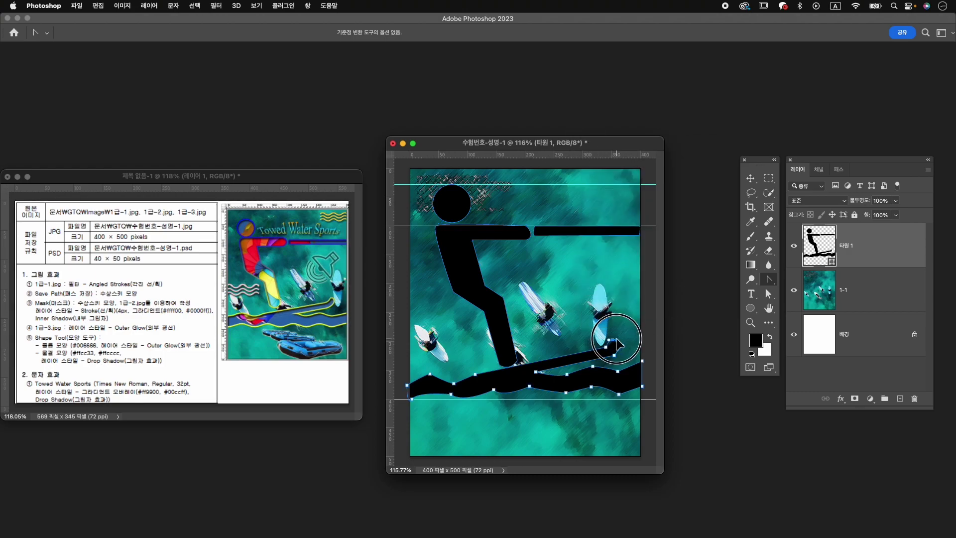
key(v)
click(639, 339)
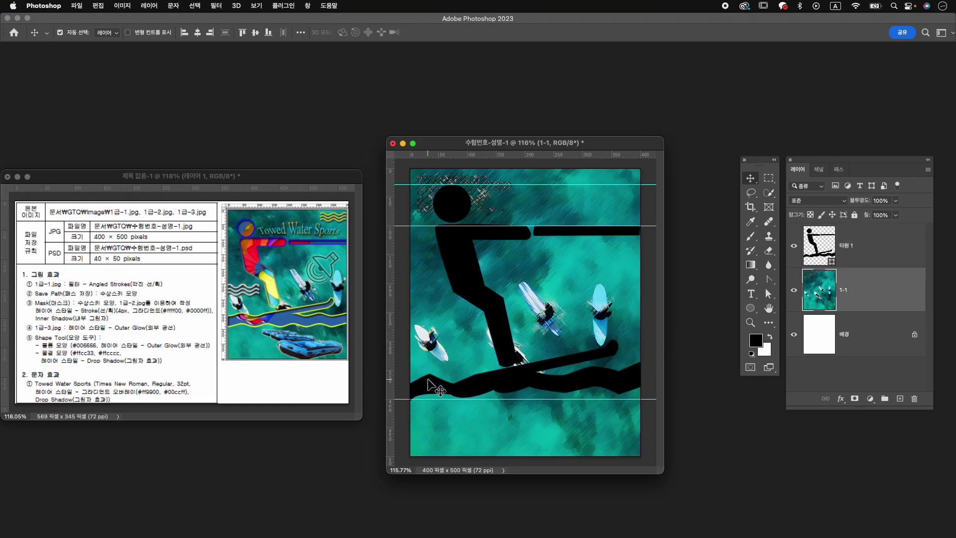
Step: Smooth the water's first wave crest near the canvas's left side with the Convert Point tool on the merged shape layer
key(p)
click(772, 277)
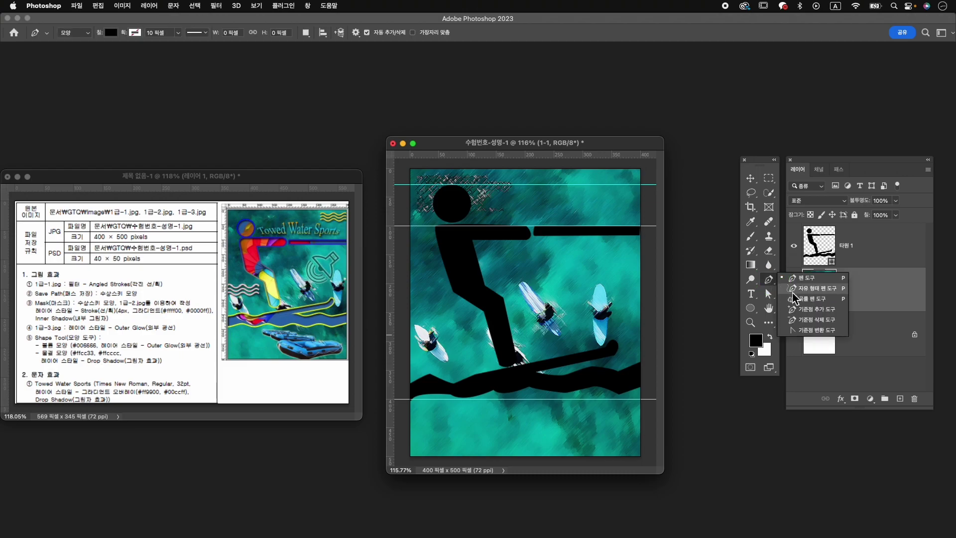
click(812, 331)
click(431, 375)
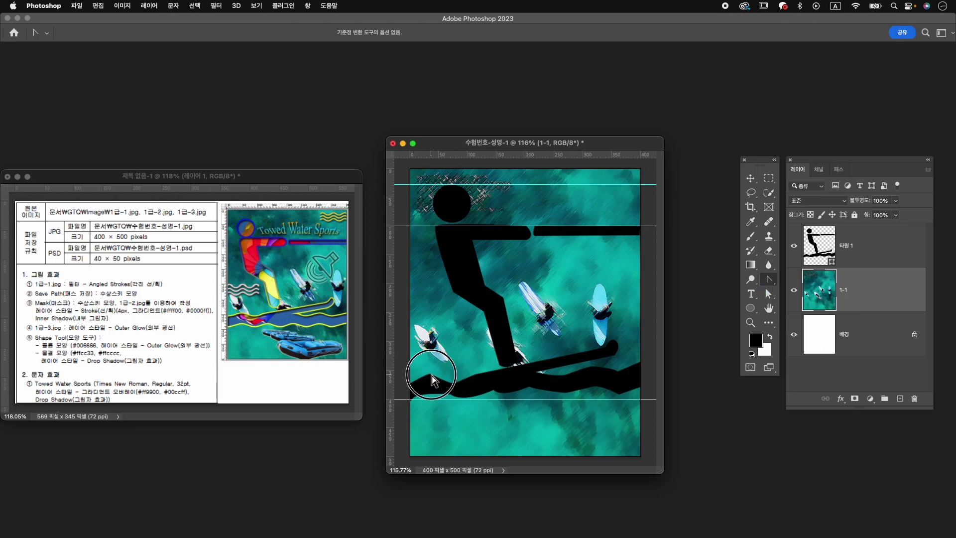
click(866, 252)
click(433, 380)
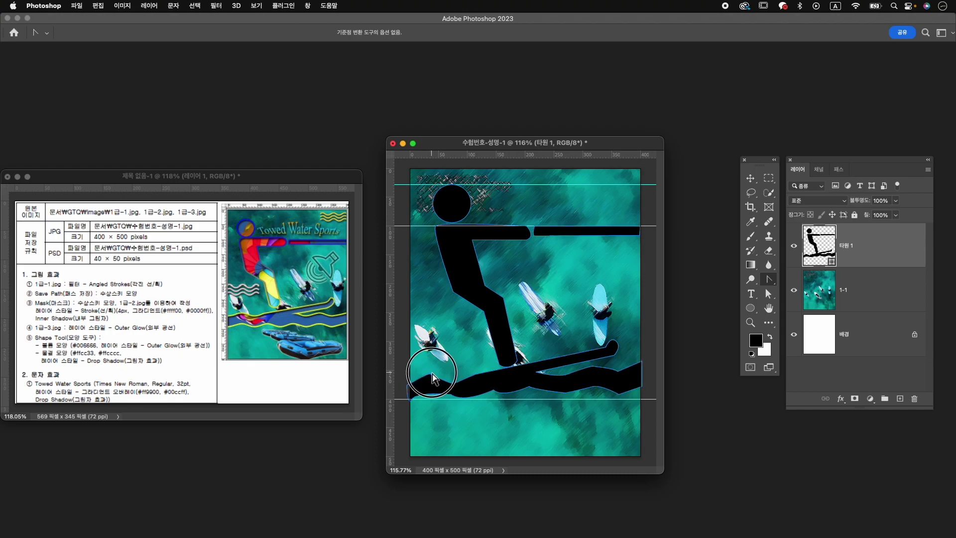
click(434, 378)
drag(431, 374, 439, 381)
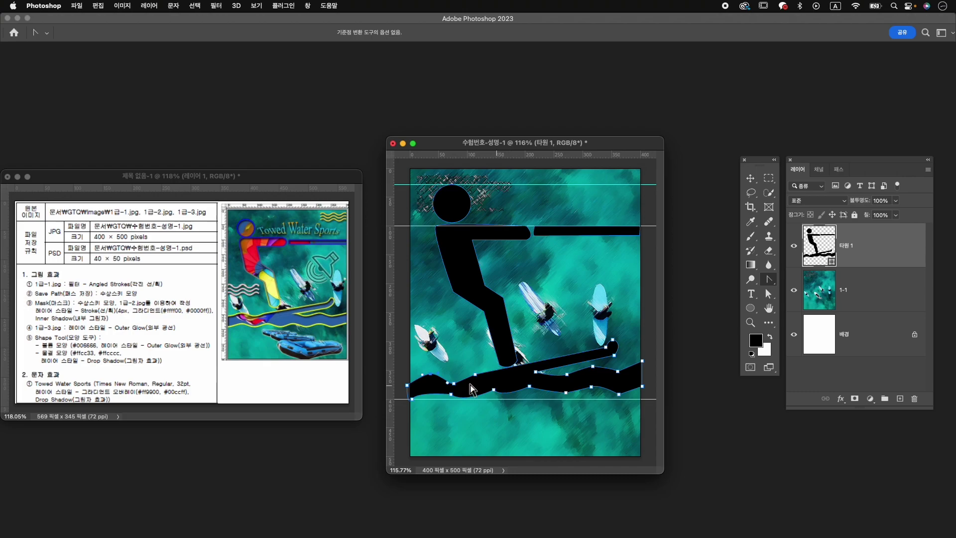
Step: Save the merged shape's path under the name 수상스키 모양, deselect it and return to the layer list
click(840, 170)
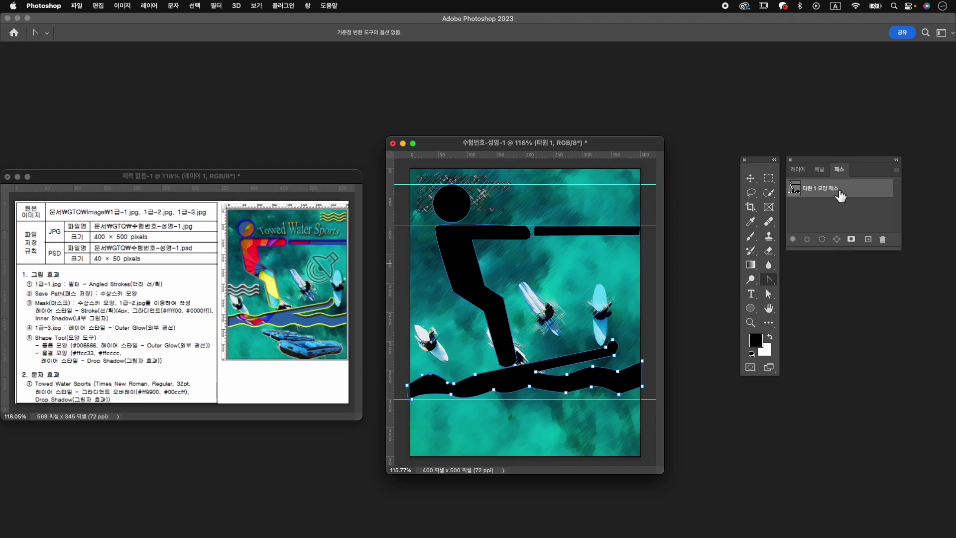
double_click(839, 192)
text(숫)
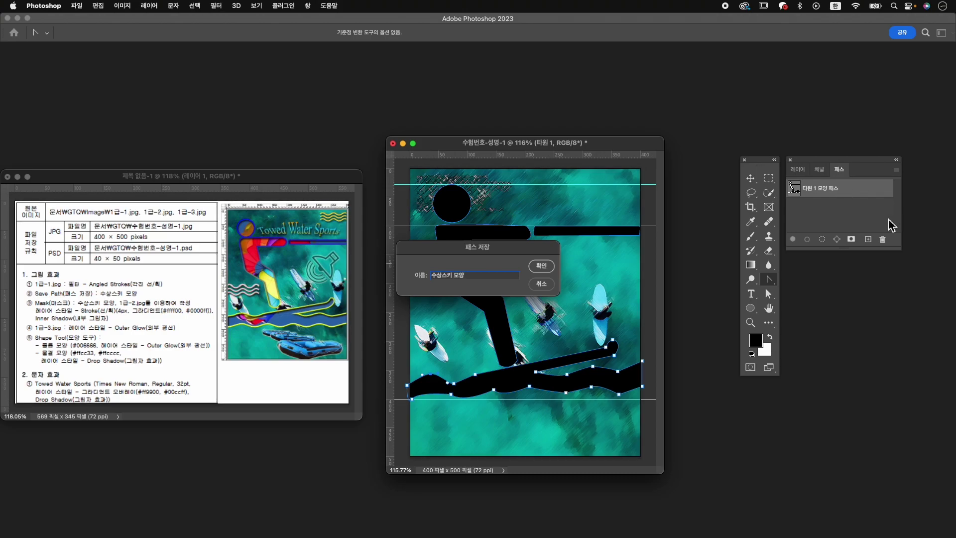
click(541, 265)
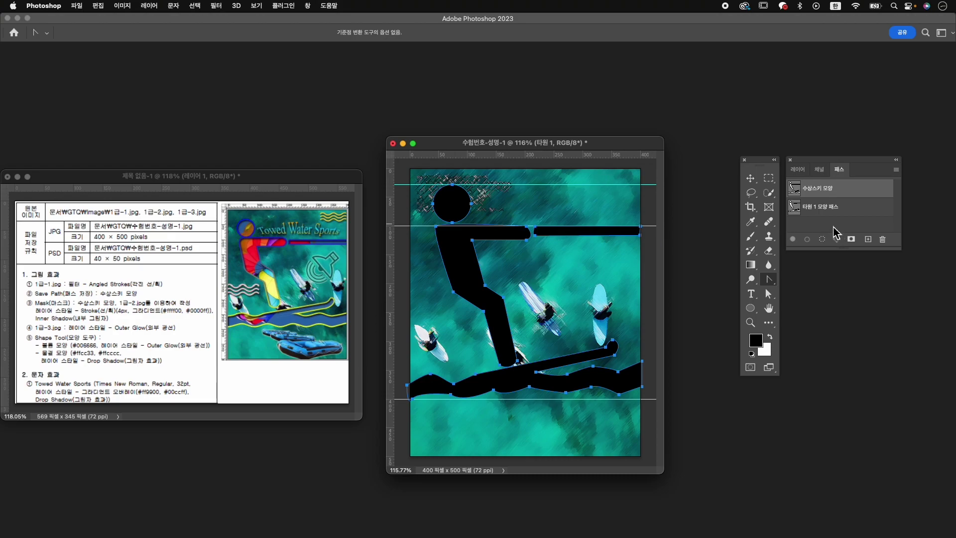
drag(845, 247, 854, 310)
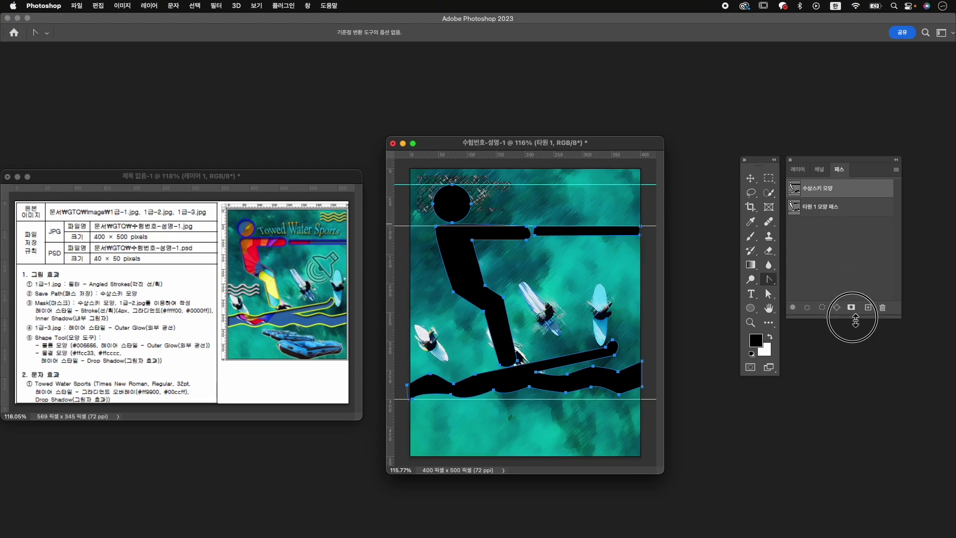
click(841, 245)
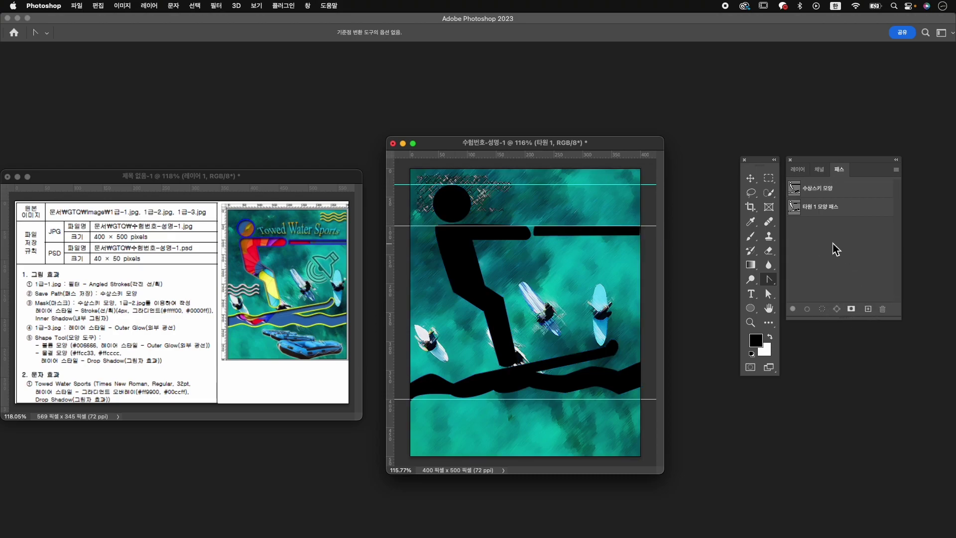
click(800, 171)
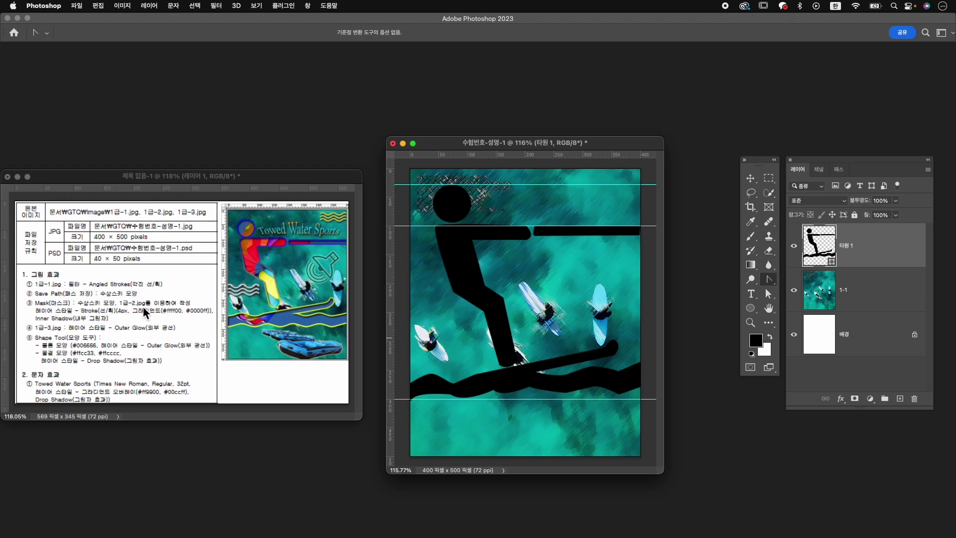
Step: Open the image 1급-2.jpg and move its window beside the poster document
key(super+o)
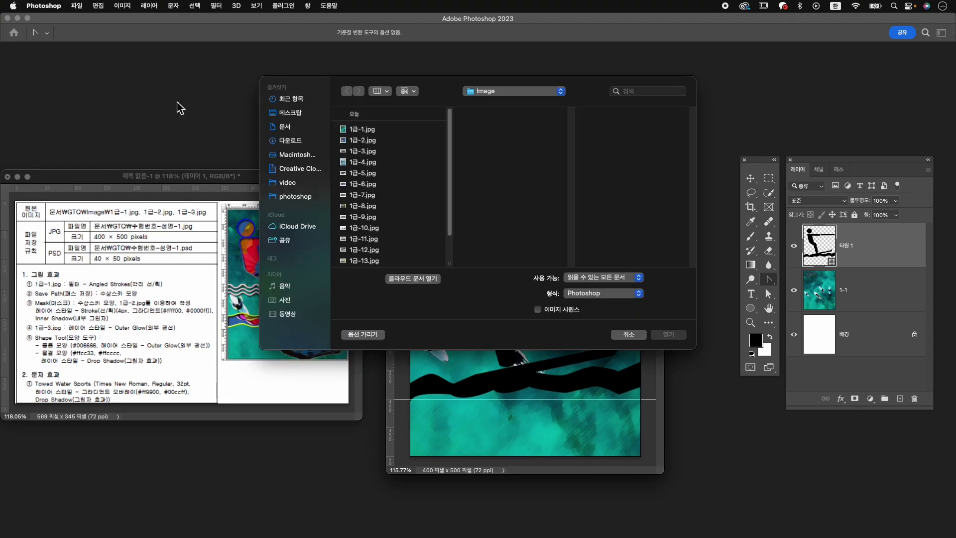
click(365, 141)
click(669, 335)
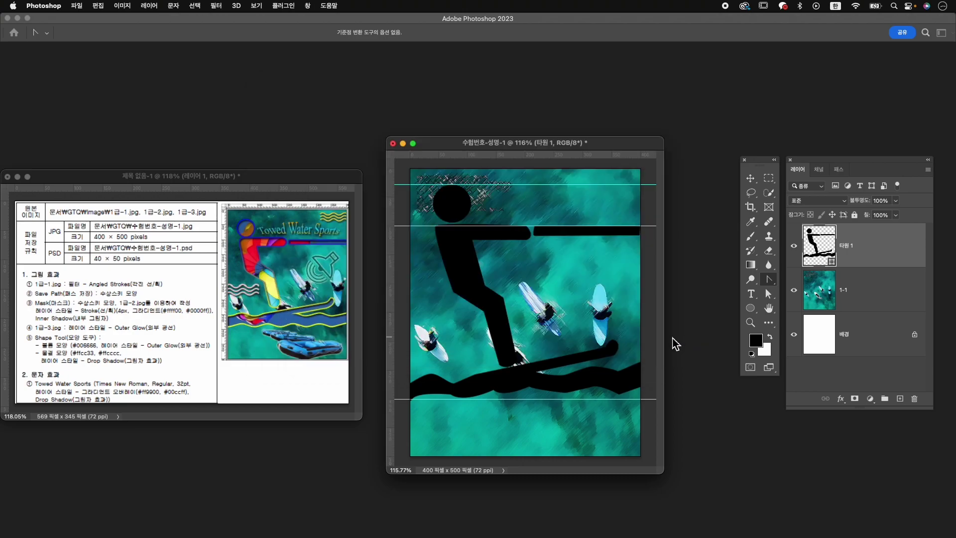
drag(246, 79, 817, 88)
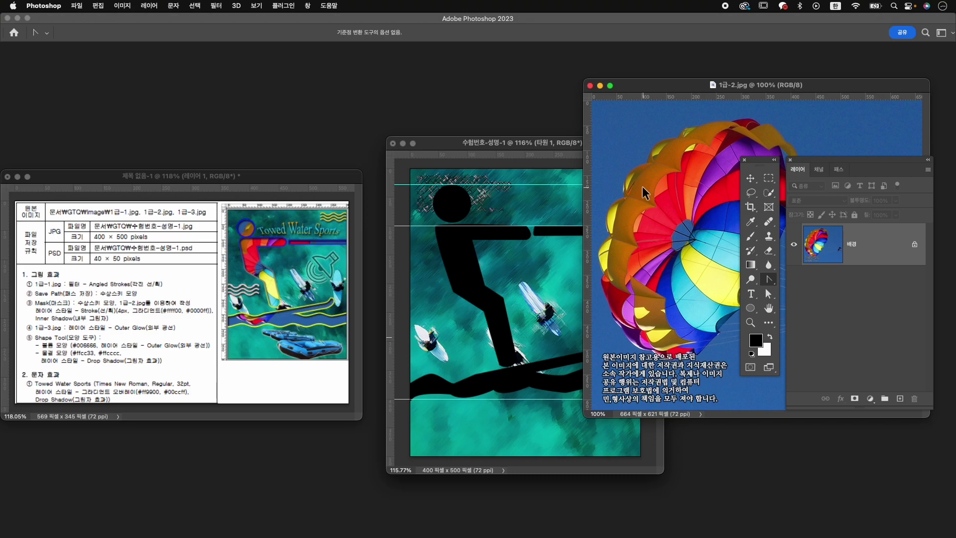
Step: Resize the 1급-2.jpg image to a width of 400 pixels, keeping its proportions
key(super+alt+i)
text(400)
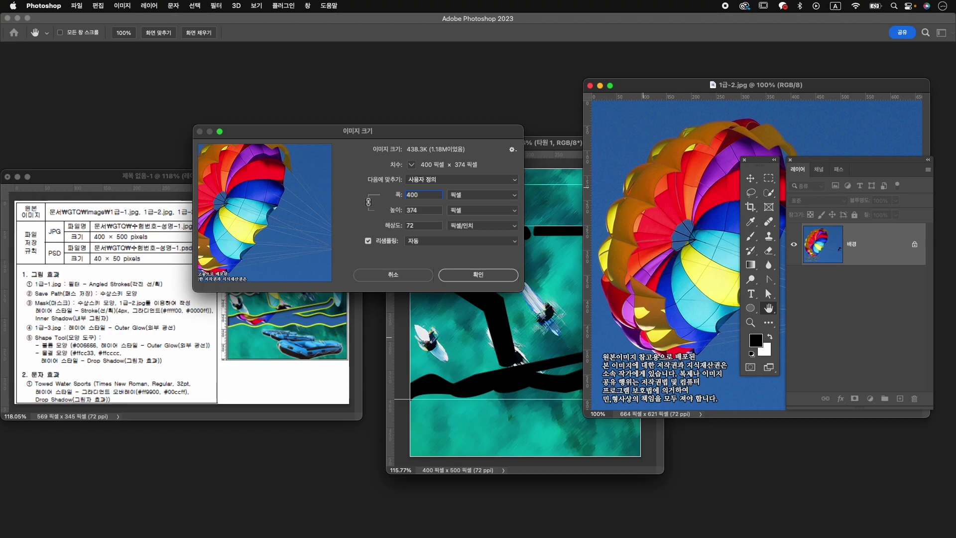
key(Return)
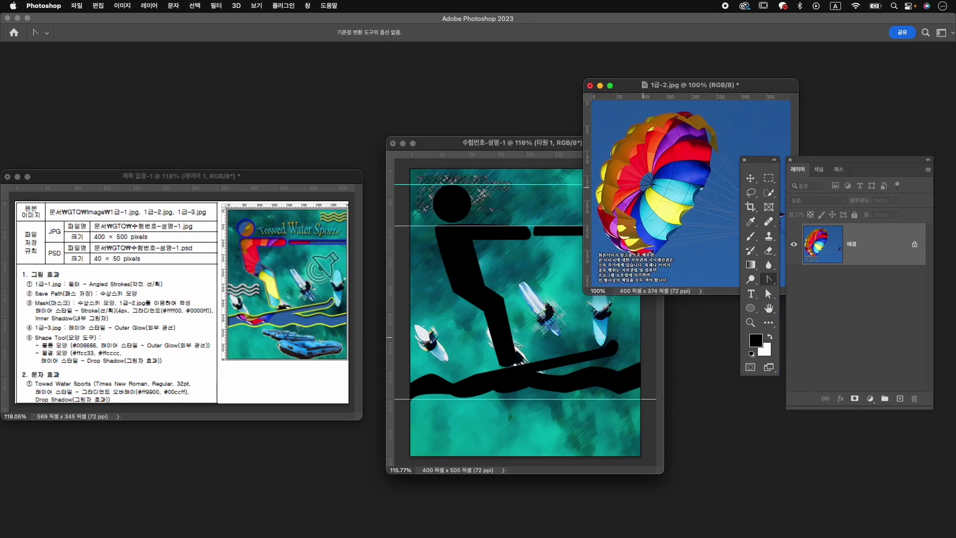
Step: Copy the parachute image into the poster above the skier shape, and close 1급-2.jpg without saving
key(v)
drag(675, 177, 508, 279)
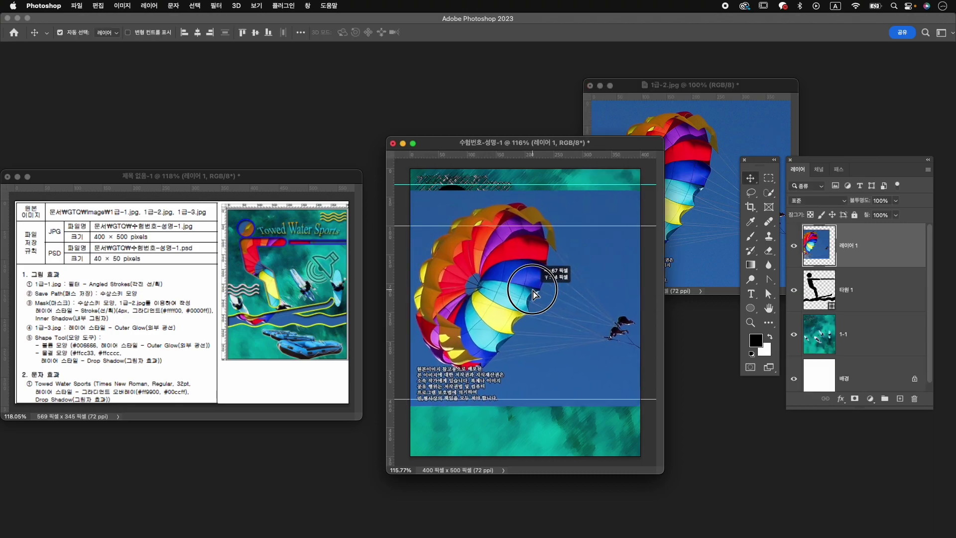
click(590, 86)
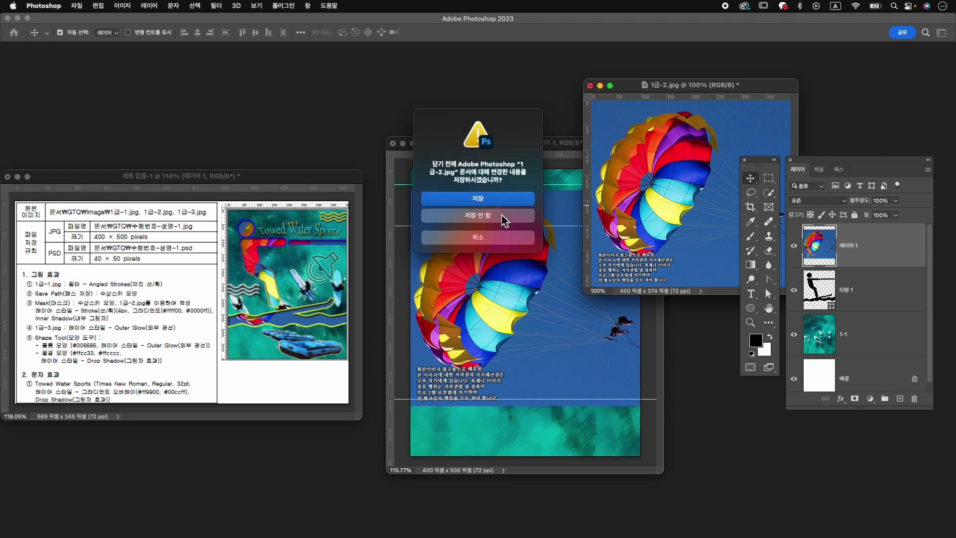
click(503, 213)
Step: Rename the parachute image's layer as 1-2
double_click(857, 246)
text(1-2)
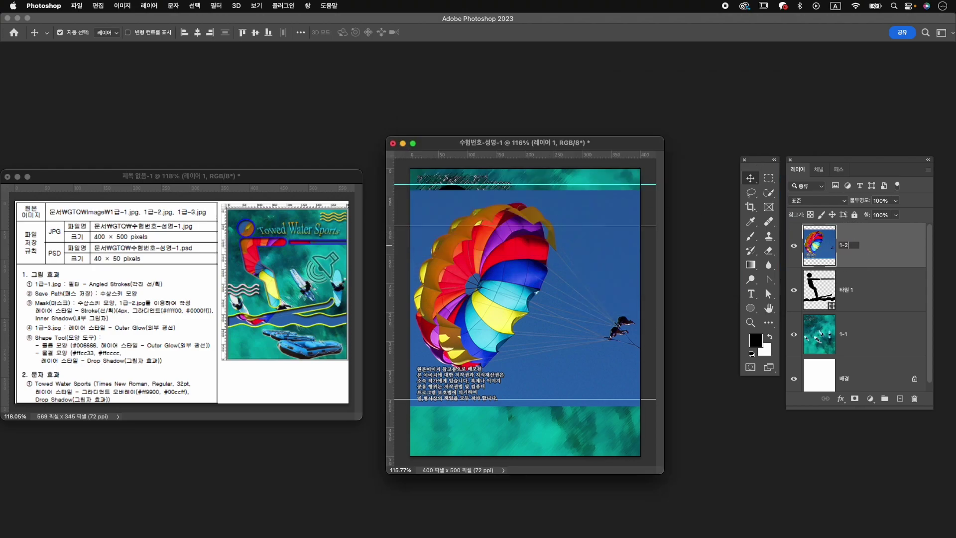
key(Return)
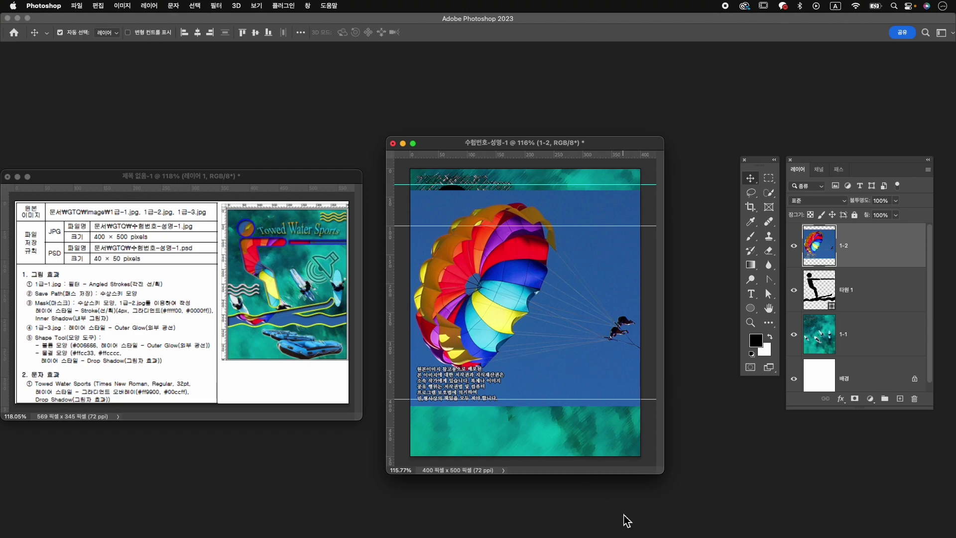
Step: Enlarge the poster window and clip the parachute layer 1-2 to the skier shape layer below with a clipping mask
drag(658, 474, 717, 507)
scroll(616, 376, up, 5)
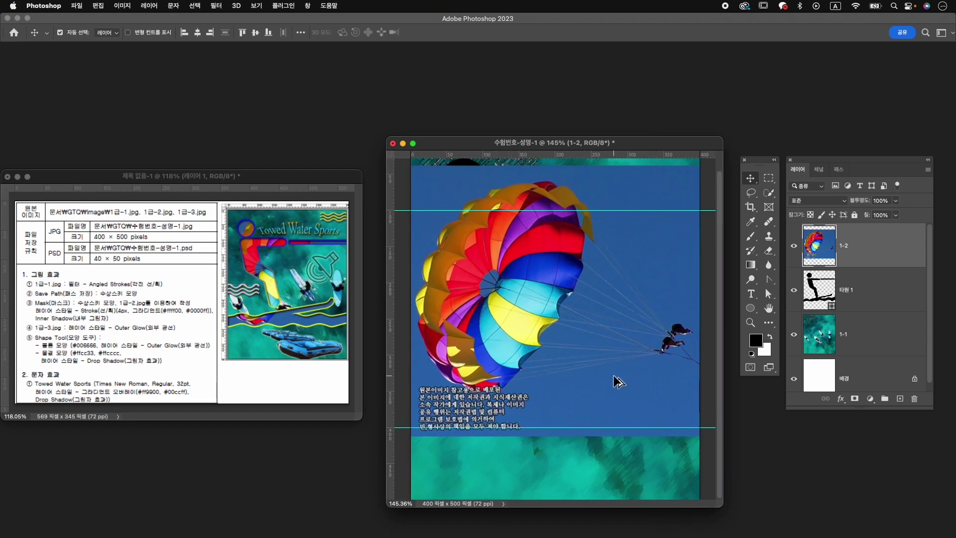
scroll(618, 381, down, 3)
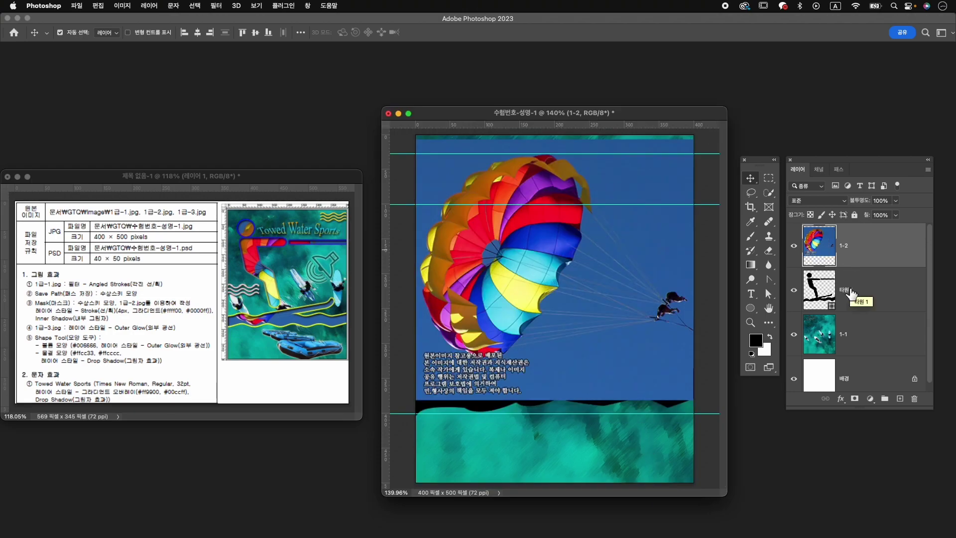
right_click(872, 259)
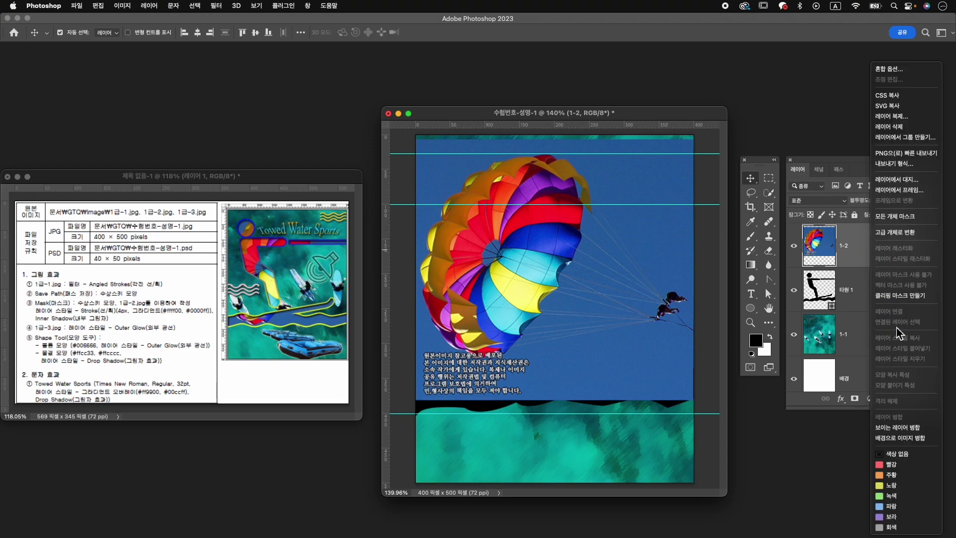
click(904, 295)
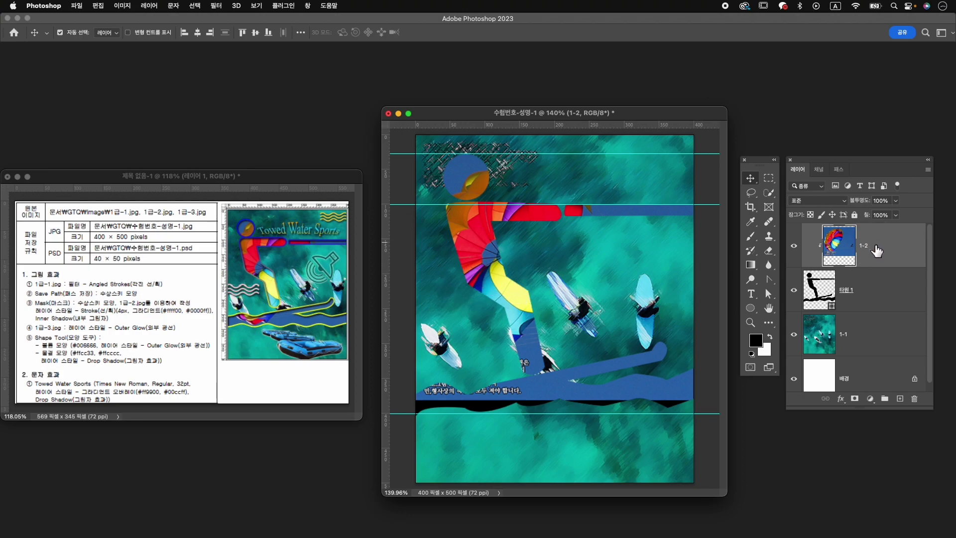
Step: Scale the clipped parachute image to 118% and position its centre at X 199 px, Y 237.5 px so it fills the skier
key(ctrl+t)
drag(418, 401, 365, 447)
mouse_move(558, 389)
mouse_down()
mouse_move(573, 391)
mouse_move(564, 394)
mouse_up()
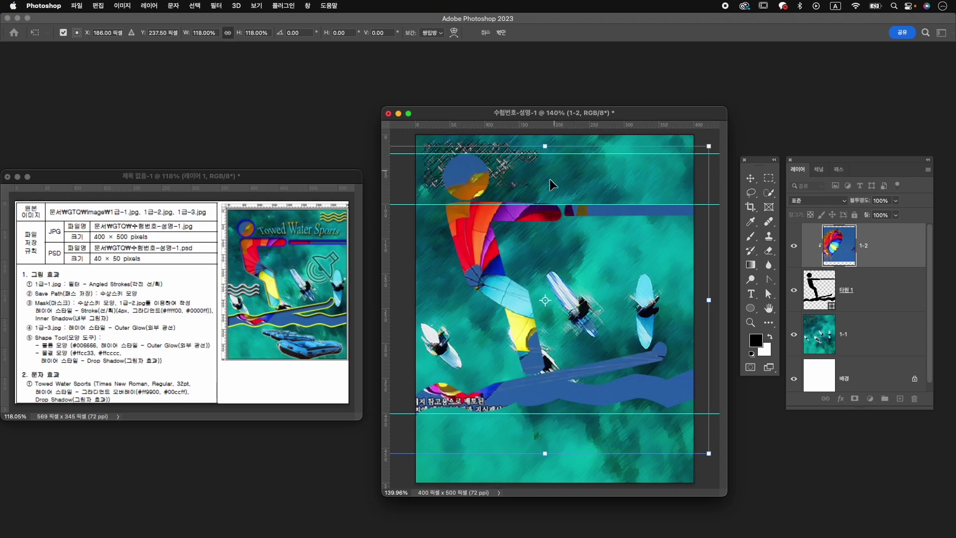
drag(518, 235, 528, 235)
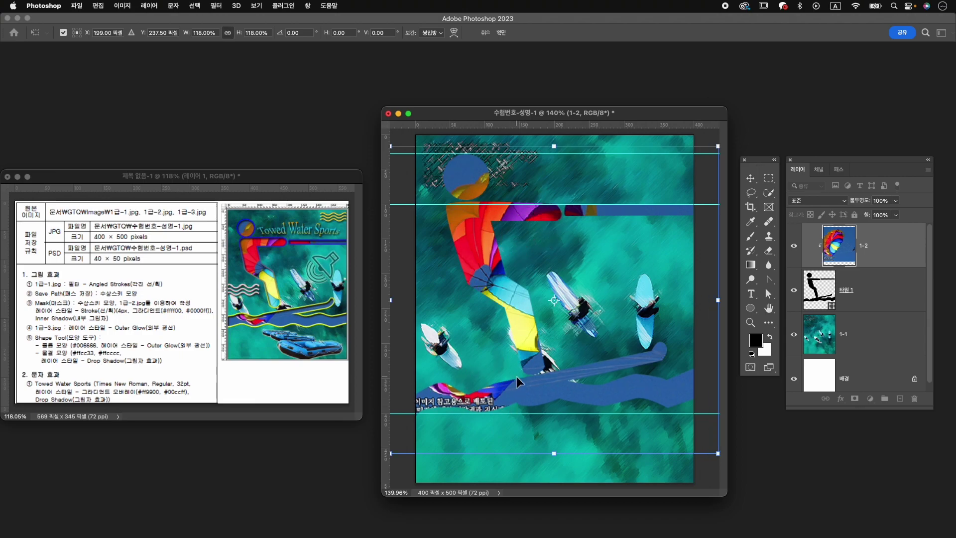
key(Return)
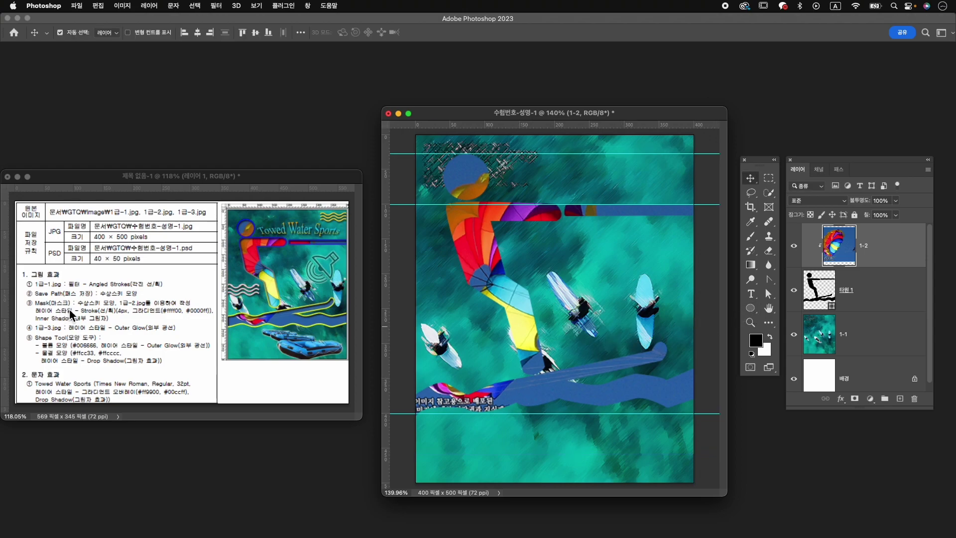
Step: Add a Stroke layer style to the skier shape with a size of 4 px and a gradient fill type
click(862, 298)
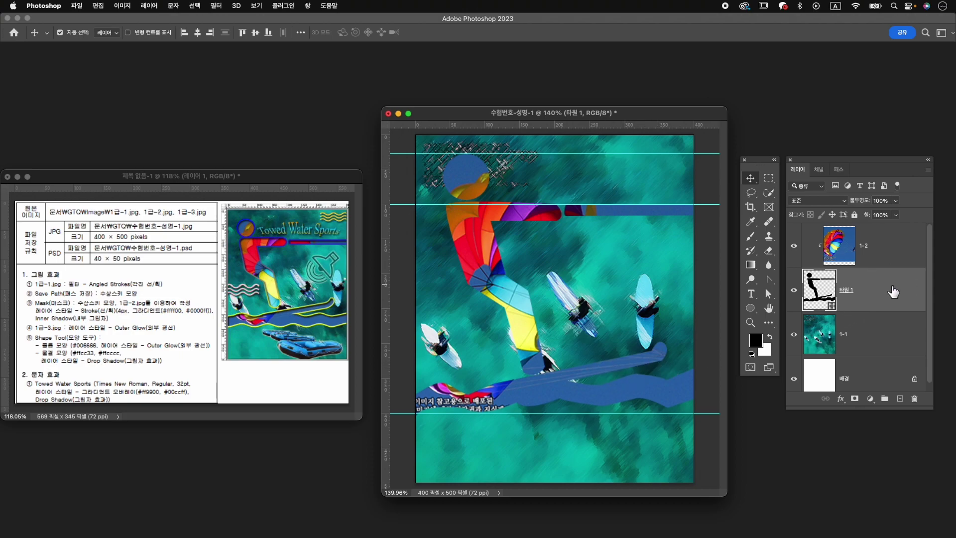
click(841, 399)
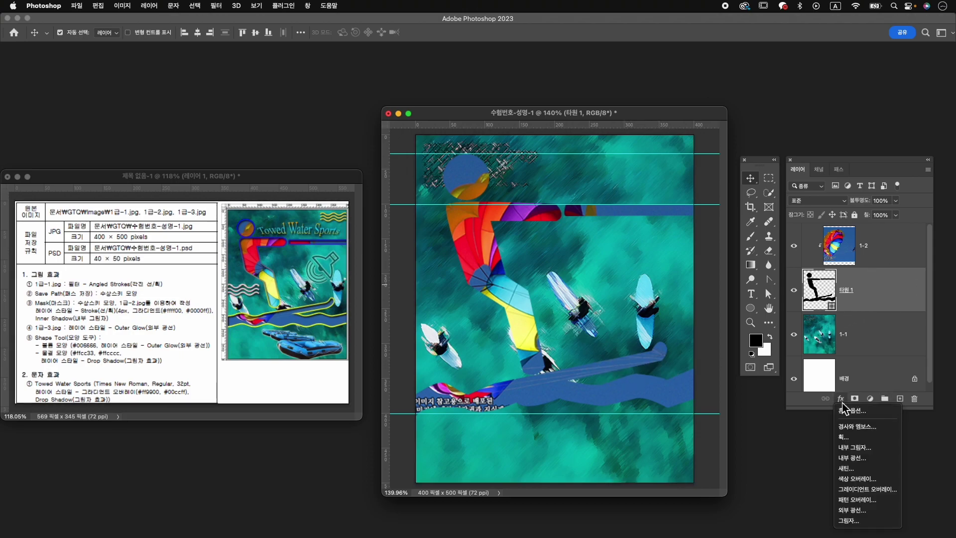
click(855, 436)
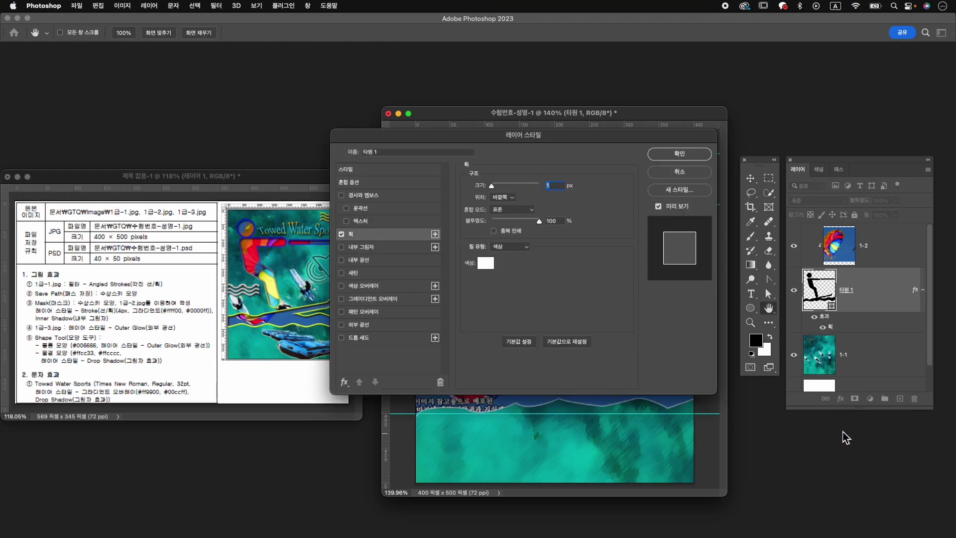
text(4)
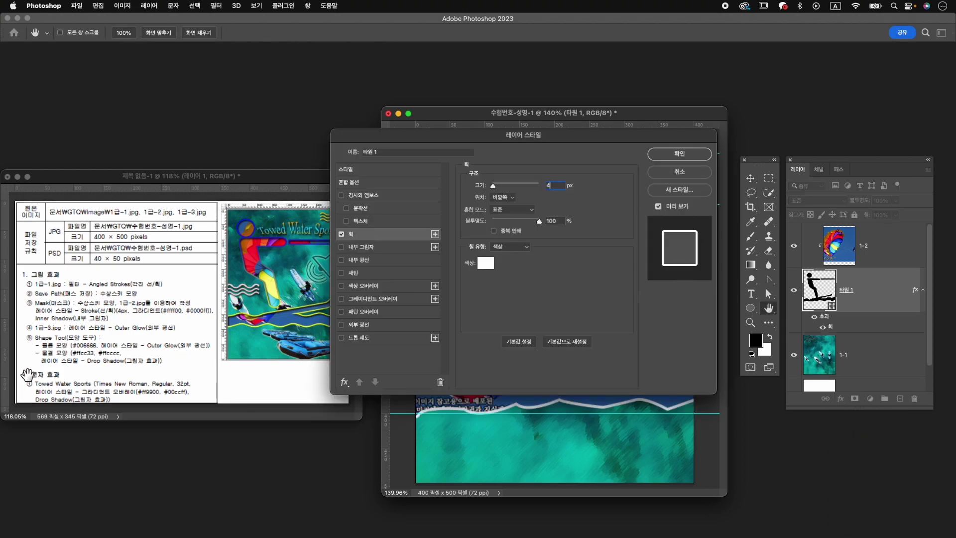
click(509, 247)
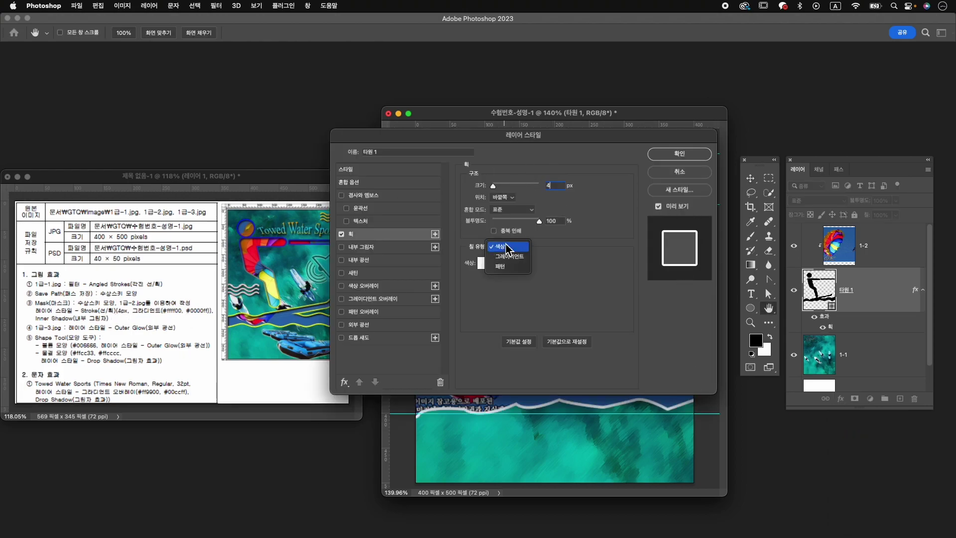
click(513, 255)
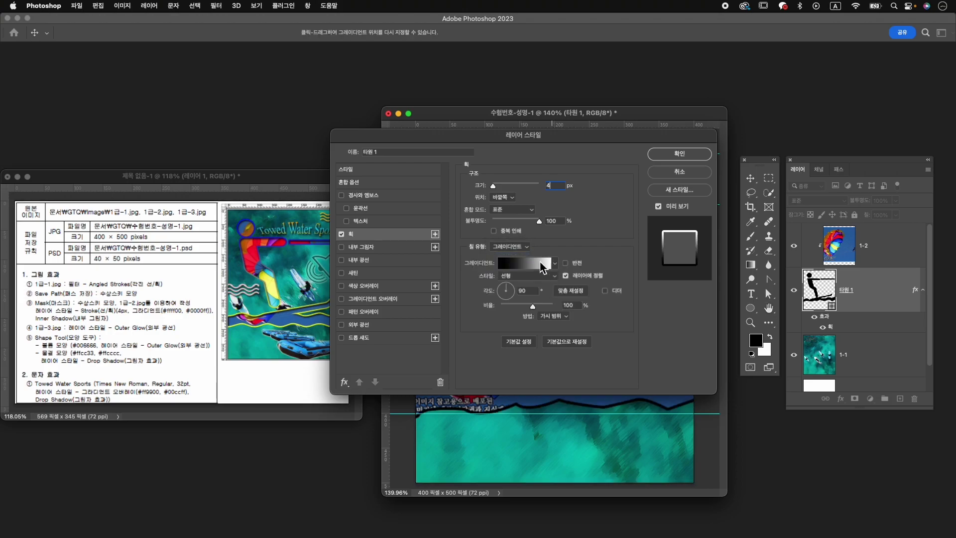
Step: Set the stroke gradient's start colour to #ffff00 and its end colour to #0000ff
click(521, 265)
double_click(578, 422)
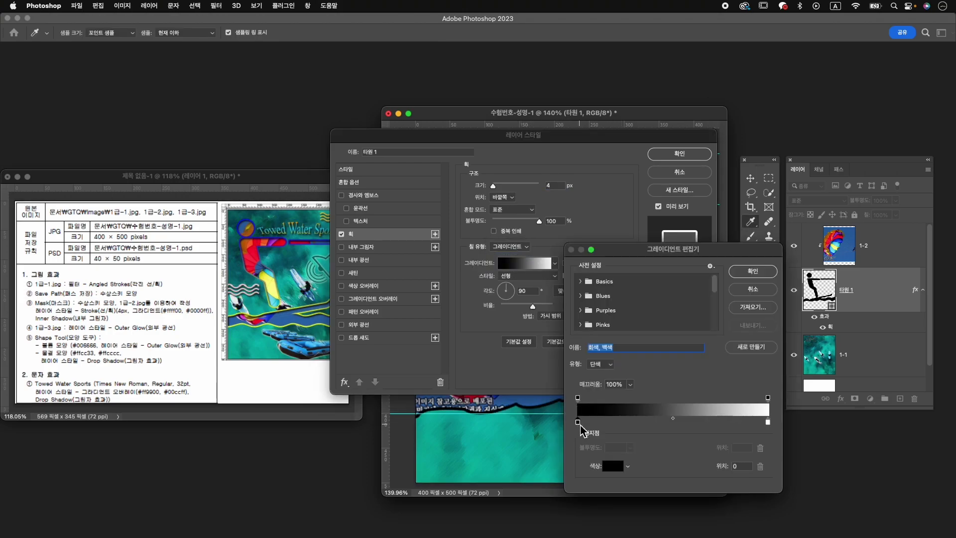
text(ffff00)
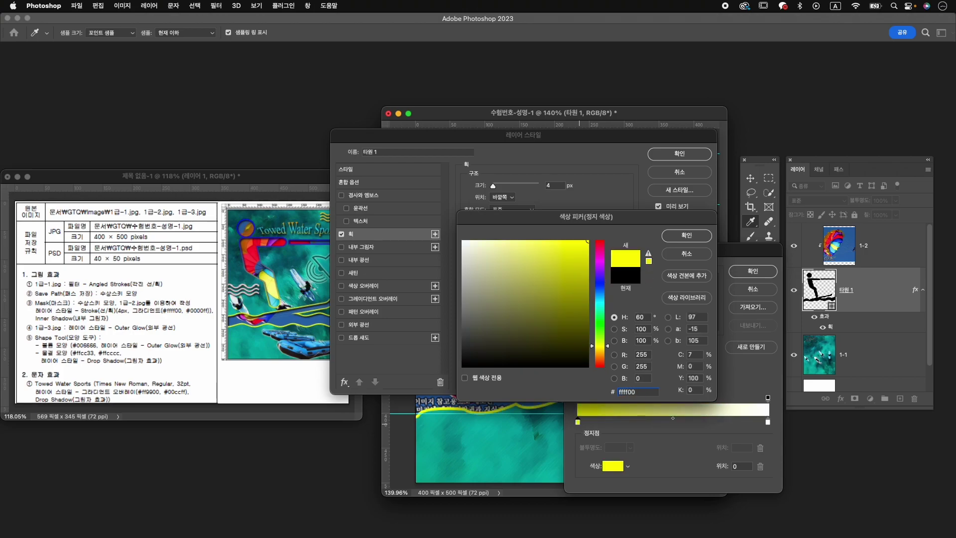
key(Return)
click(769, 422)
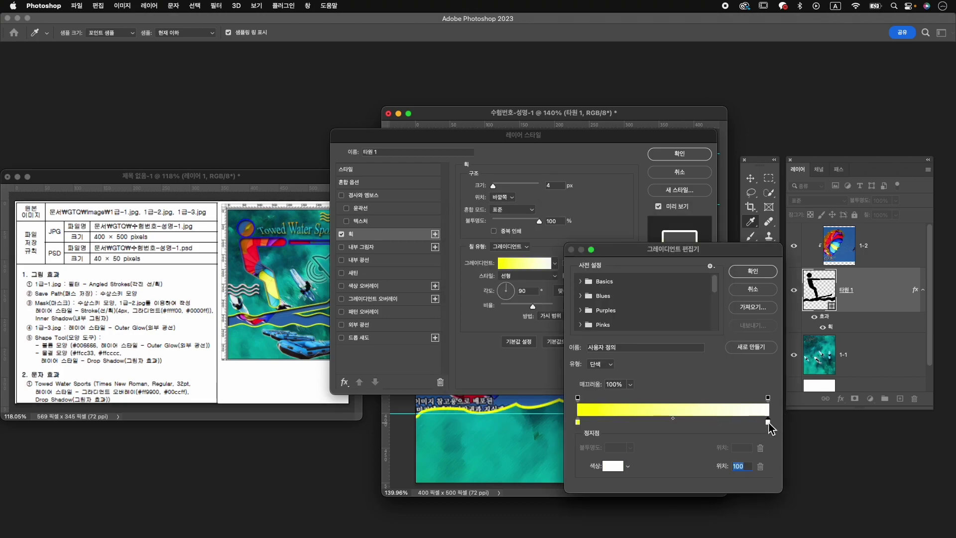
double_click(768, 423)
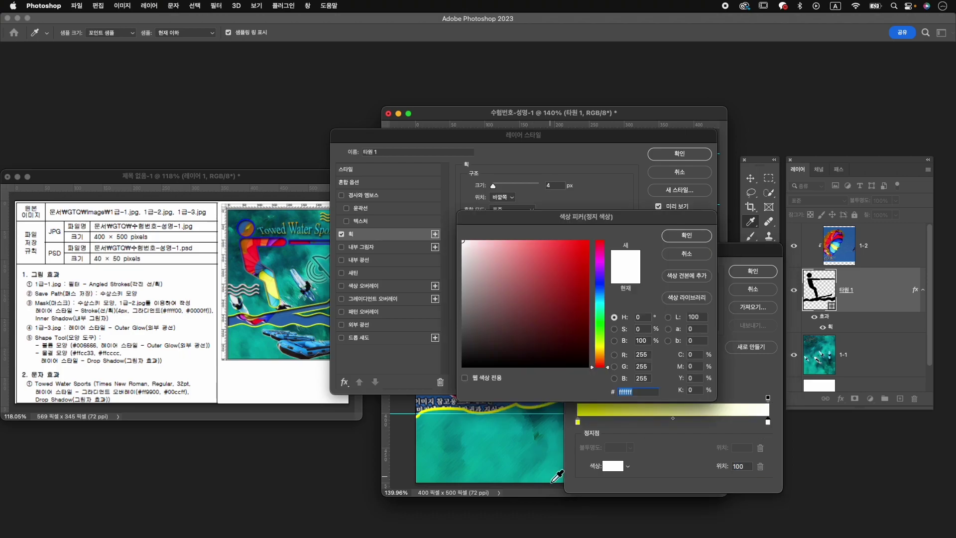
key(Escape)
click(616, 469)
text(0000ff)
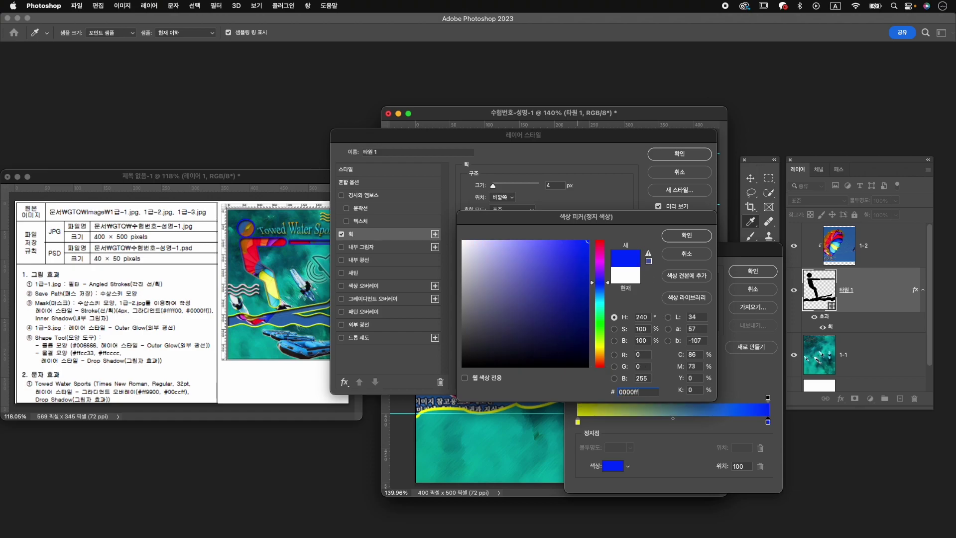
key(Return)
click(754, 272)
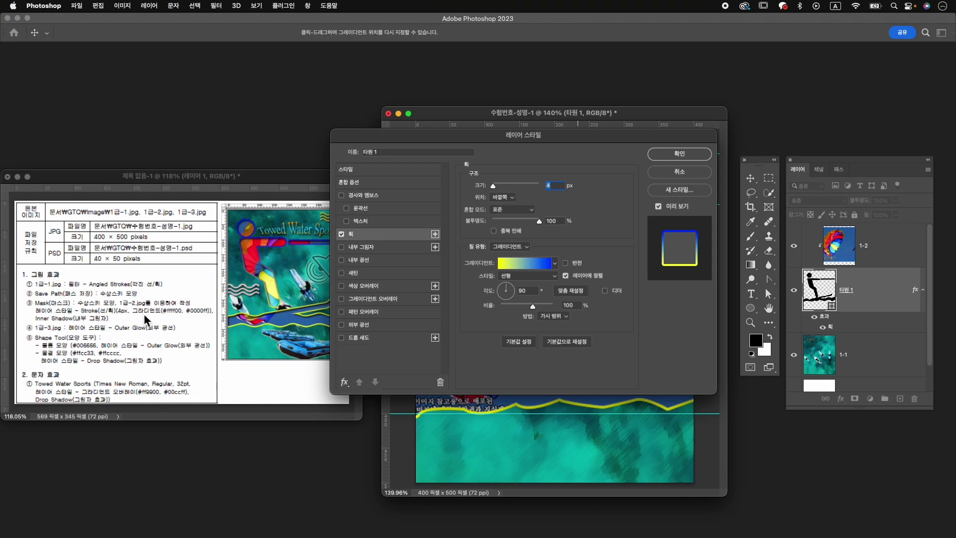
Step: Add an Inner Shadow to the skier shape with its default settings and apply the layer styles
click(369, 249)
drag(469, 134, 494, 195)
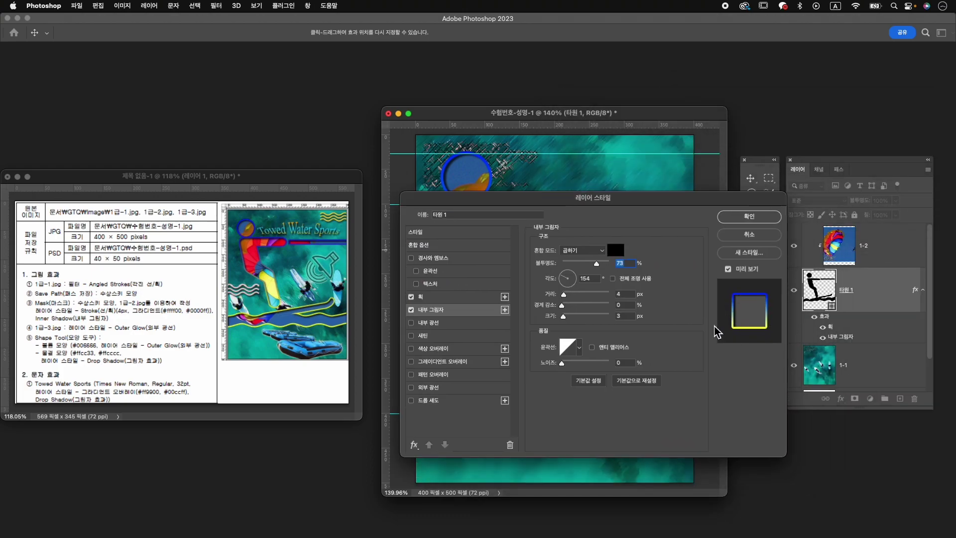
click(747, 219)
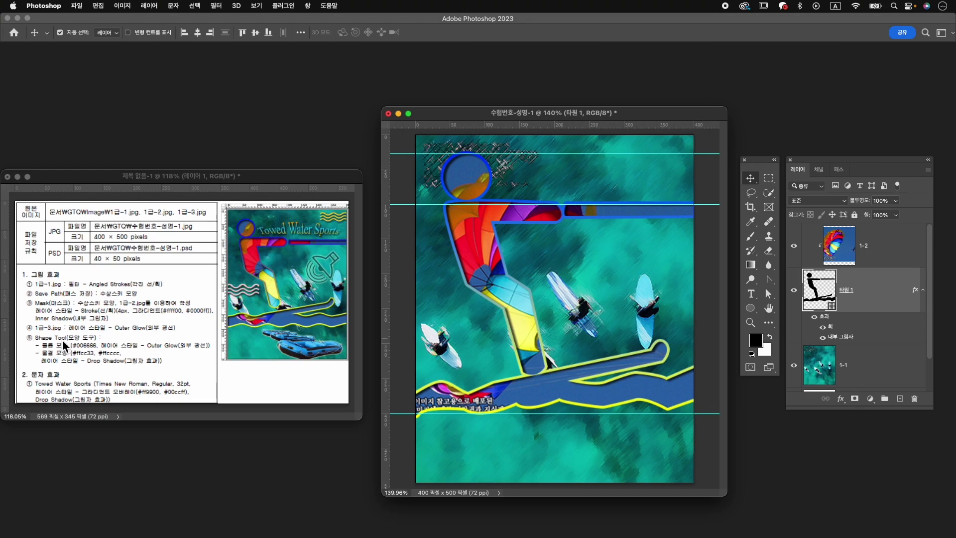
Step: Open the image 1급-3.jpg and move its window over the upper part of the poster document
key(super+o)
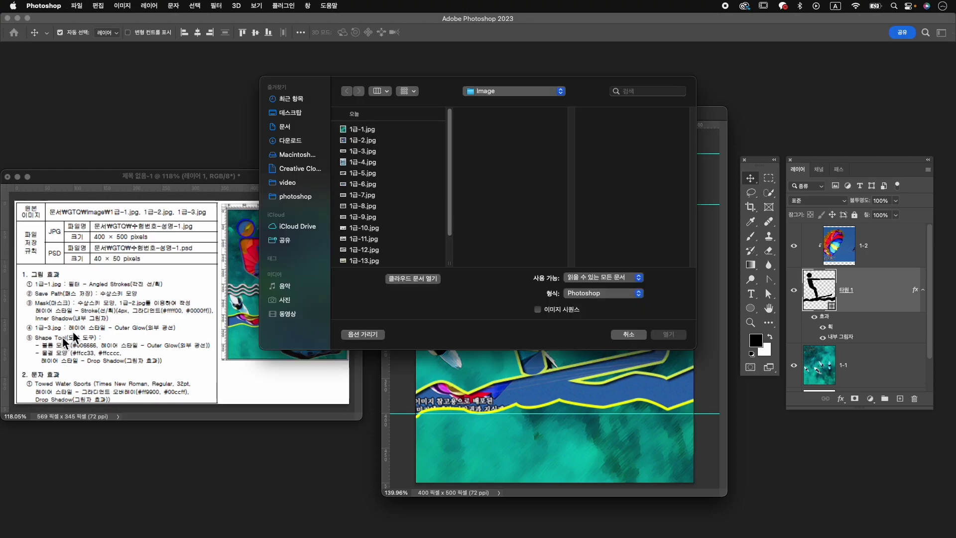
click(362, 151)
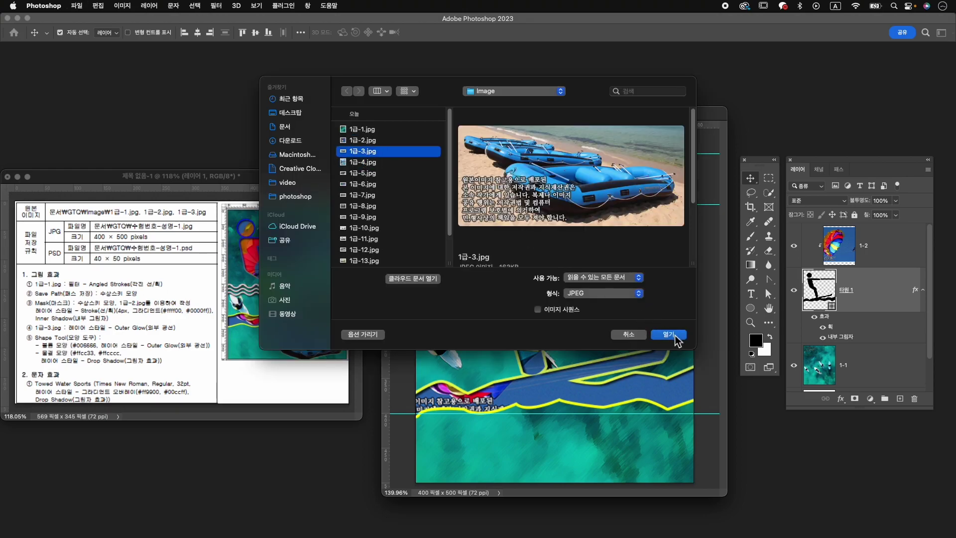
click(676, 341)
drag(187, 79, 523, 104)
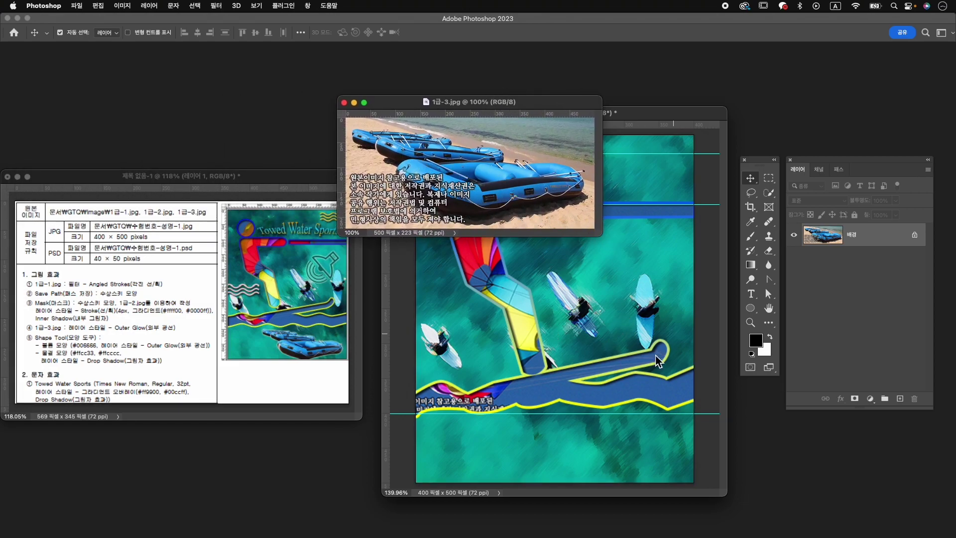
Step: Select the blue rubber boats in 1급-3.jpg with the Object Selection tool and turn the selection into a layer mask
click(769, 193)
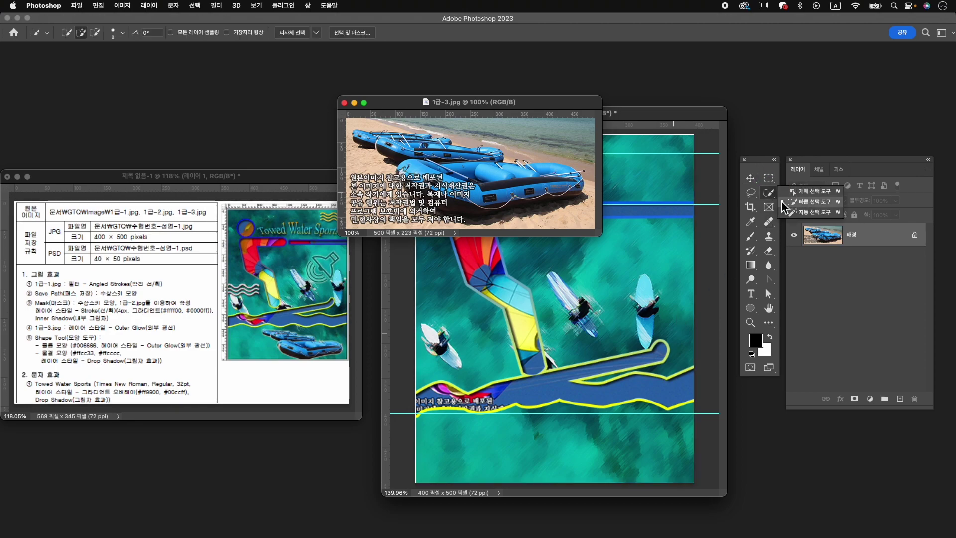
click(811, 192)
drag(355, 123, 592, 227)
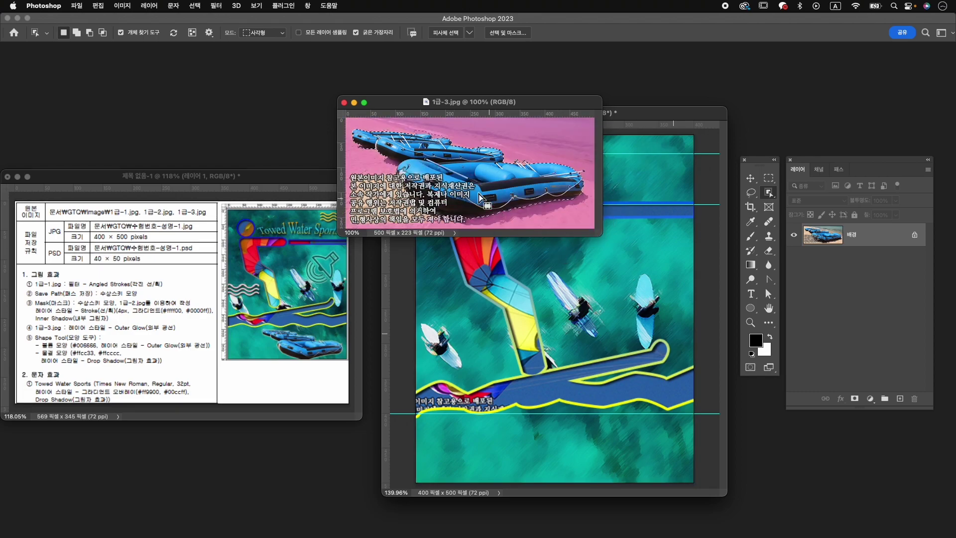
click(855, 399)
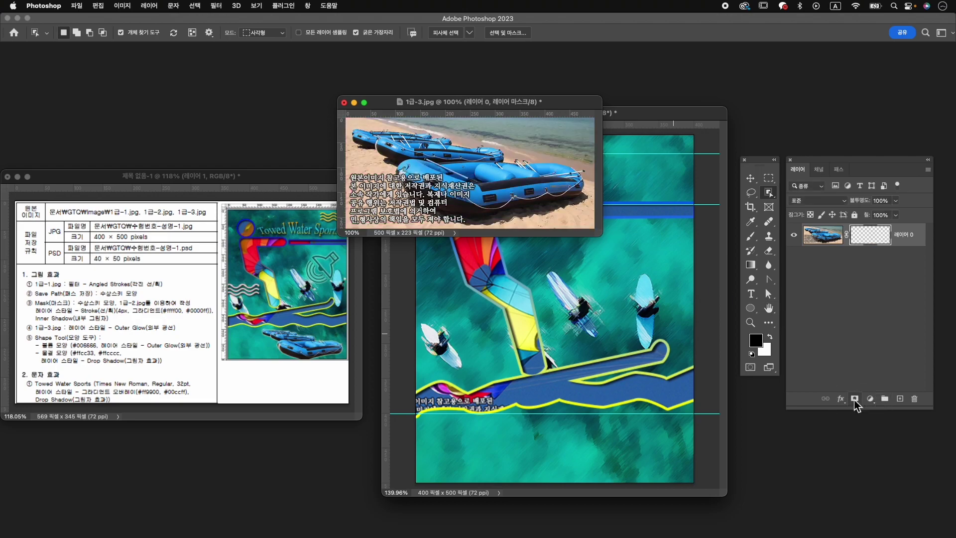
Step: Copy the masked boats into the poster document and place their layer at the top of the stack, outside the clipping group
key(v)
drag(461, 168, 523, 298)
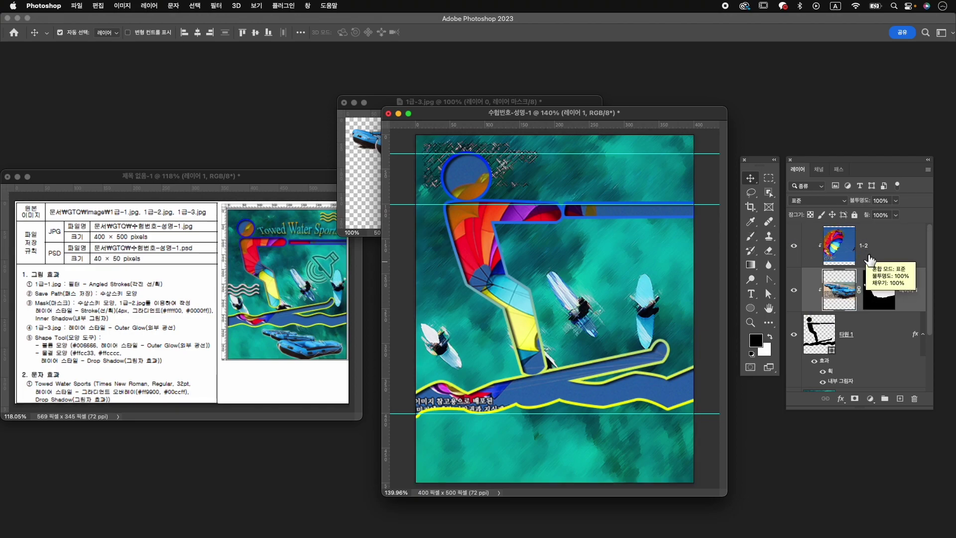
click(909, 294)
drag(888, 374, 887, 372)
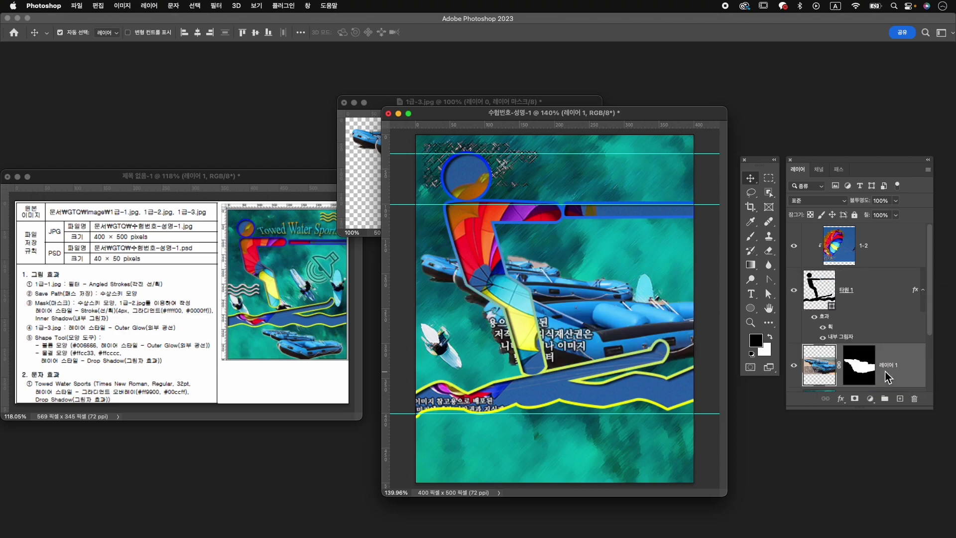
drag(822, 370, 822, 247)
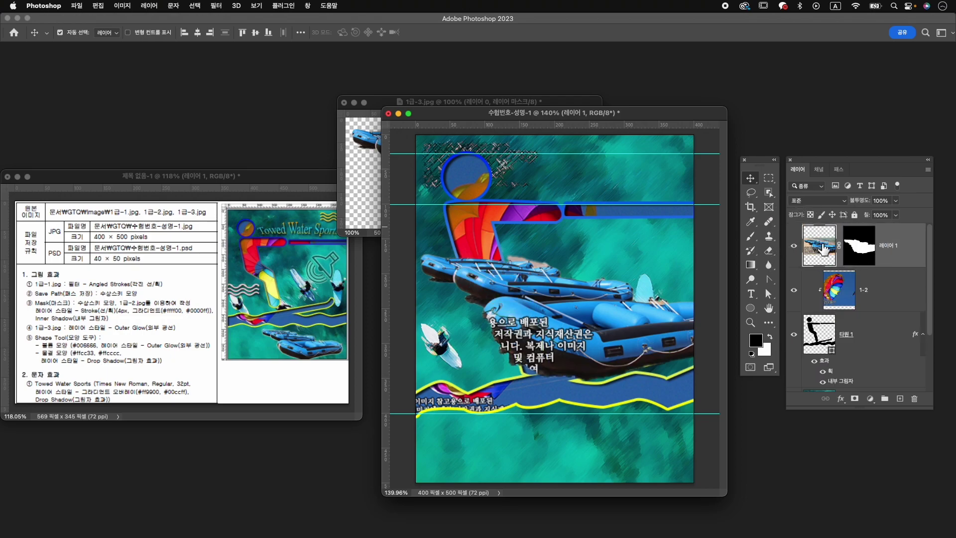
Step: Scale the boats proportionally to about 50% and place them in the poster's lower right corner, centred near X 275 px, Y 456 px
key(s)
key(super+t)
drag(411, 238, 563, 445)
drag(656, 445, 636, 443)
drag(553, 416, 549, 413)
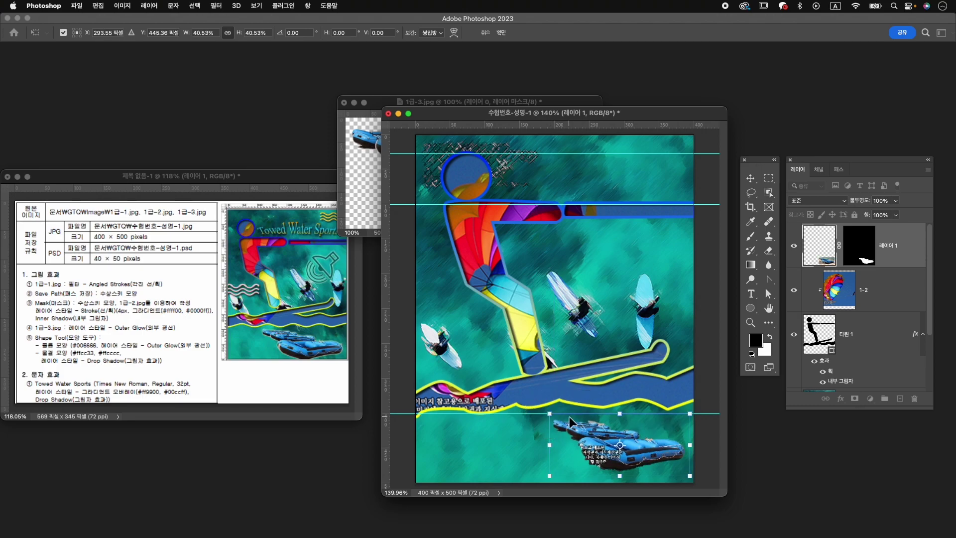
drag(657, 455, 660, 454)
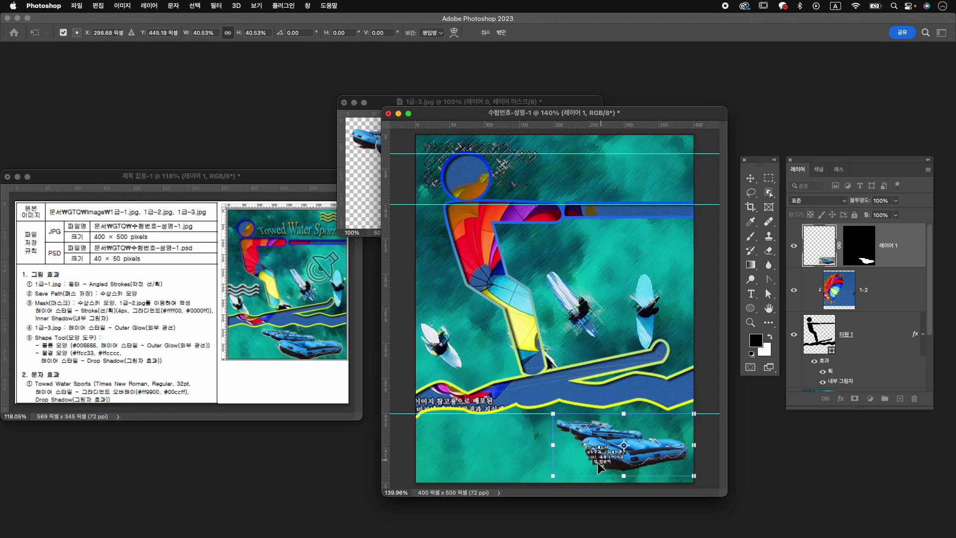
drag(558, 478, 537, 503)
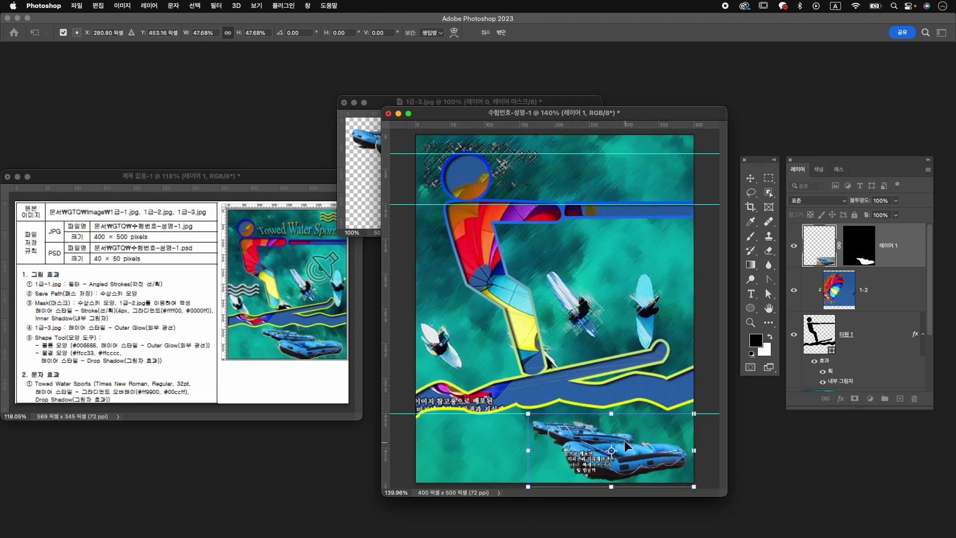
drag(532, 486, 523, 493)
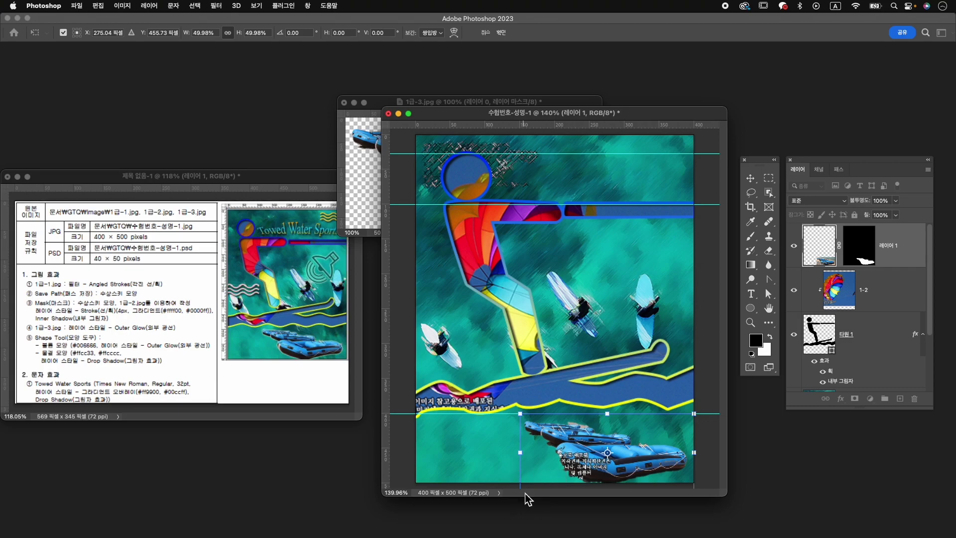
key(Return)
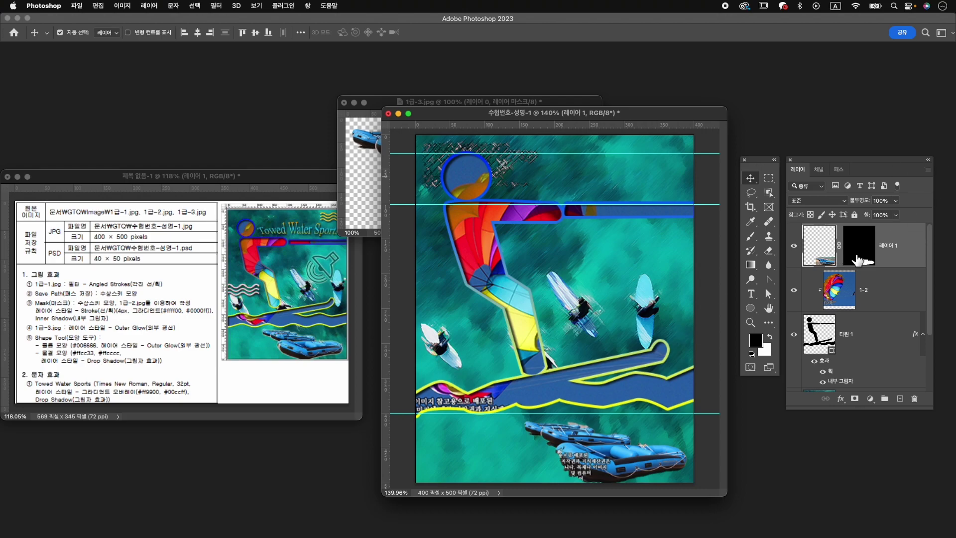
Step: Paint black on the boats' layer mask with a small brush of about 6 px to hide the pinkish remnant above the rear boats
click(869, 249)
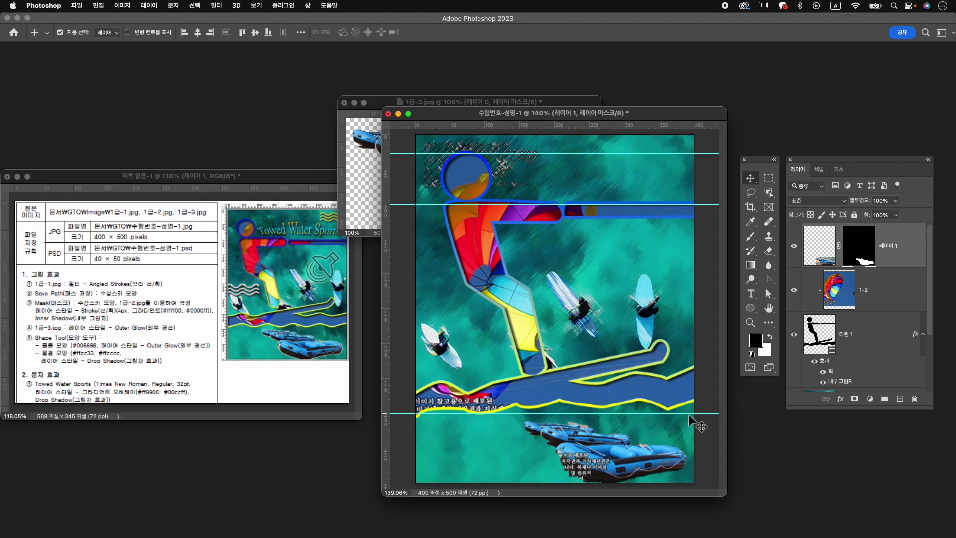
key(z)
click(635, 462)
drag(635, 462, 655, 471)
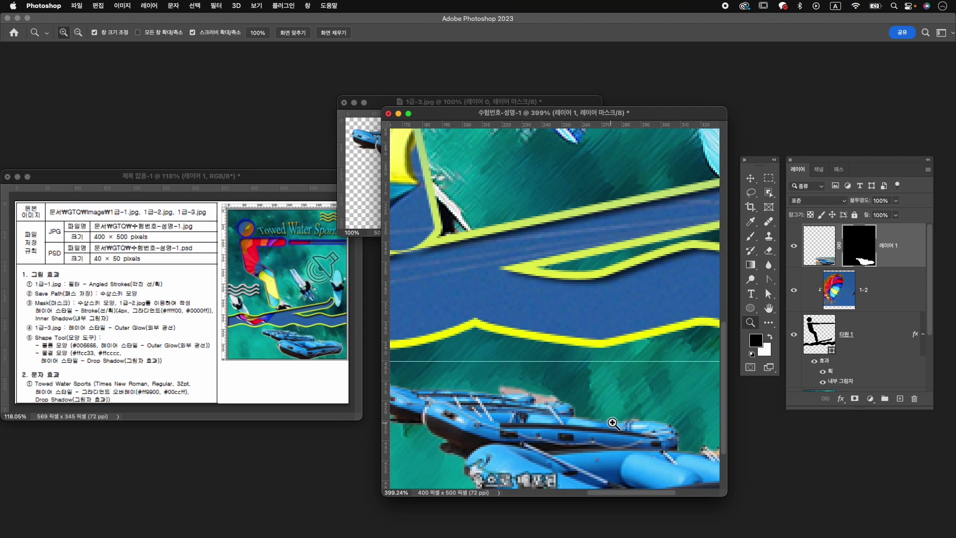
scroll(676, 361, right, 2)
key(b)
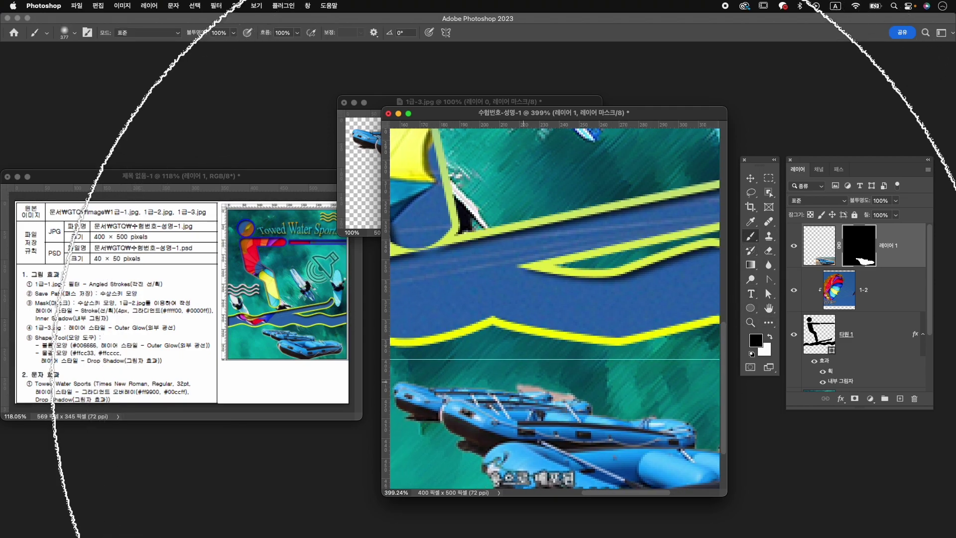
key(bracketleft)
key(bracketleft)
key(bracketleft)
key(bracketleft)
key(bracketleft)
key(bracketleft)
key(bracketleft)
key(bracketleft)
key(bracketleft)
key(bracketleft)
key(bracketleft)
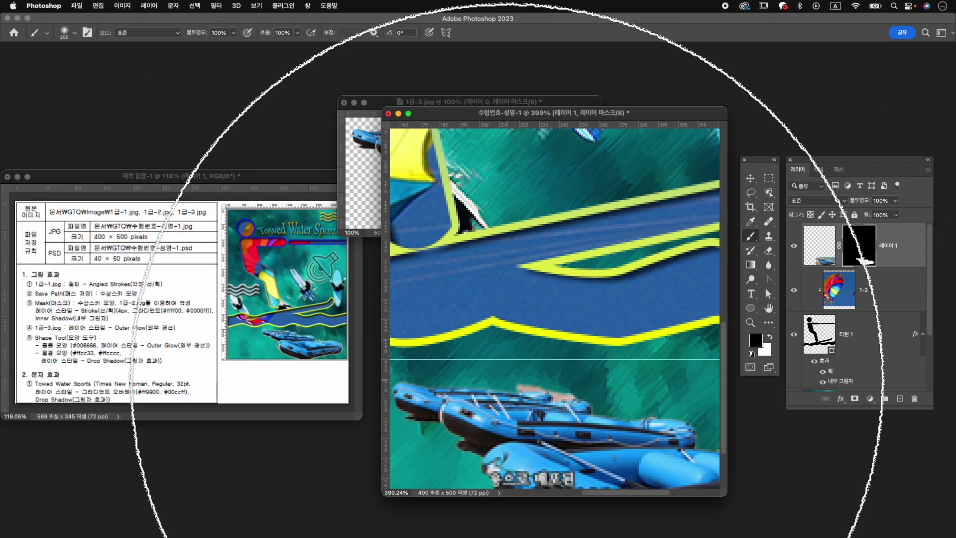
key(bracketleft)
key(bracketleft)
key(bracketleft)
key(bracketleft)
key(bracketleft)
key(bracketleft)
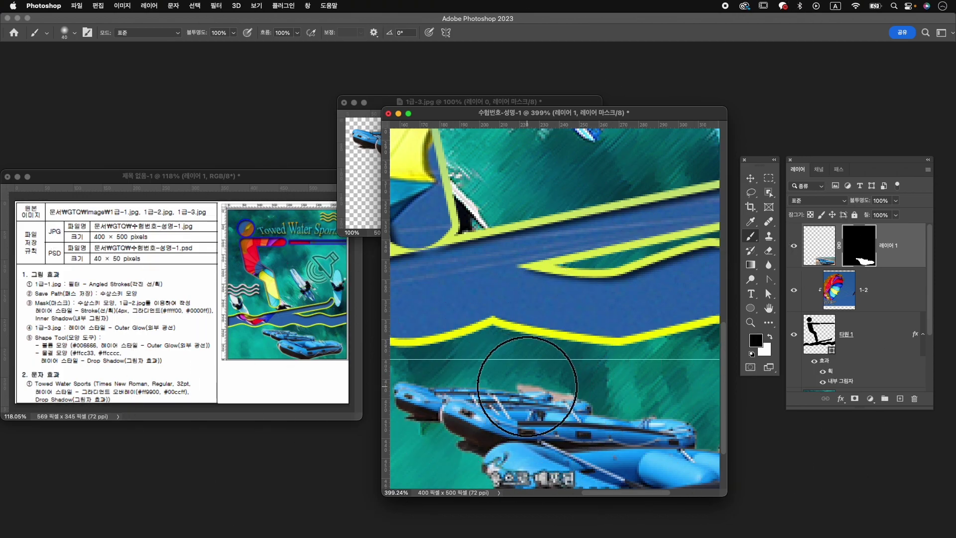
key(bracketleft)
key(bracketleft)
key(bracketleft)
mouse_move(526, 387)
mouse_down()
mouse_move(577, 396)
mouse_move(556, 394)
mouse_up()
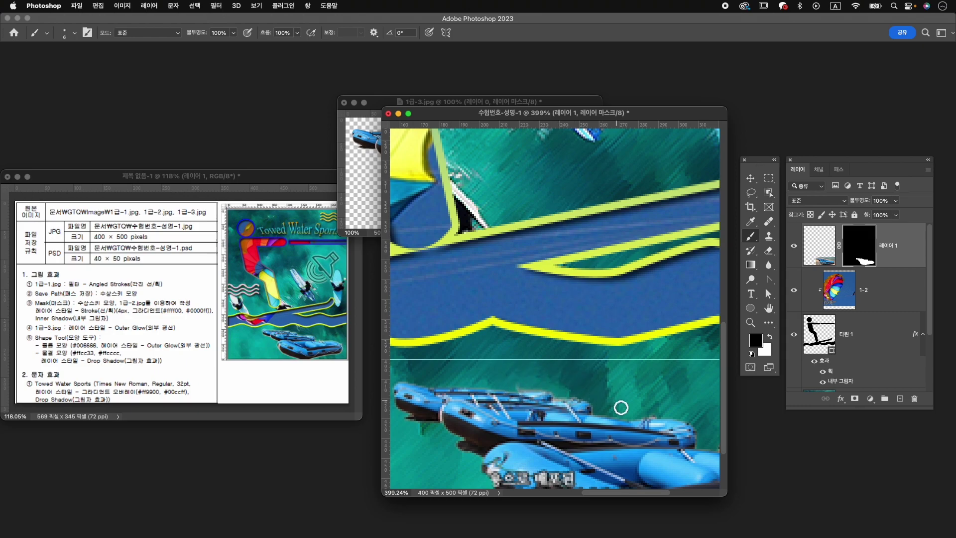
scroll(563, 393, down, 3)
scroll(563, 393, right, 5)
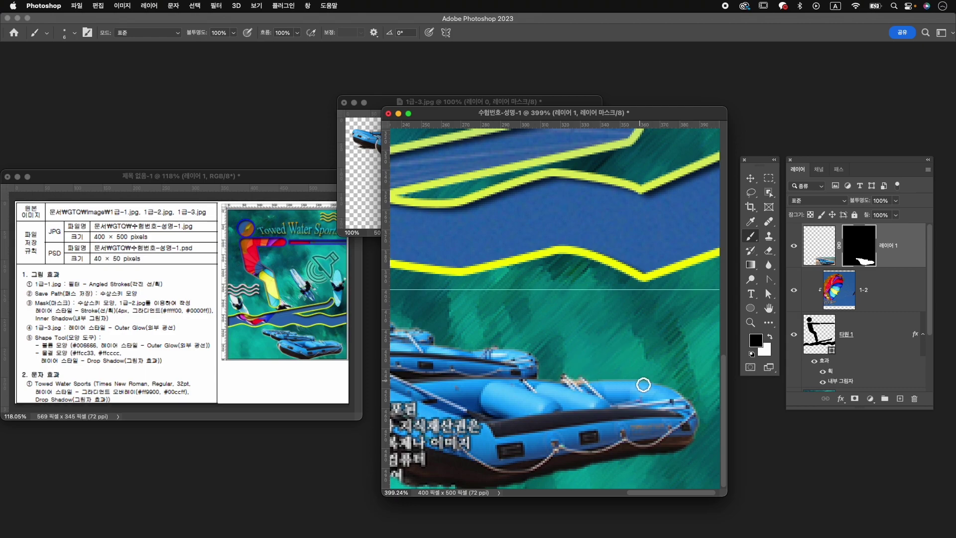
key(z)
drag(651, 330, 612, 335)
Step: Rename the boats layer to 1-3 and close the 1급-3.jpg document
key(v)
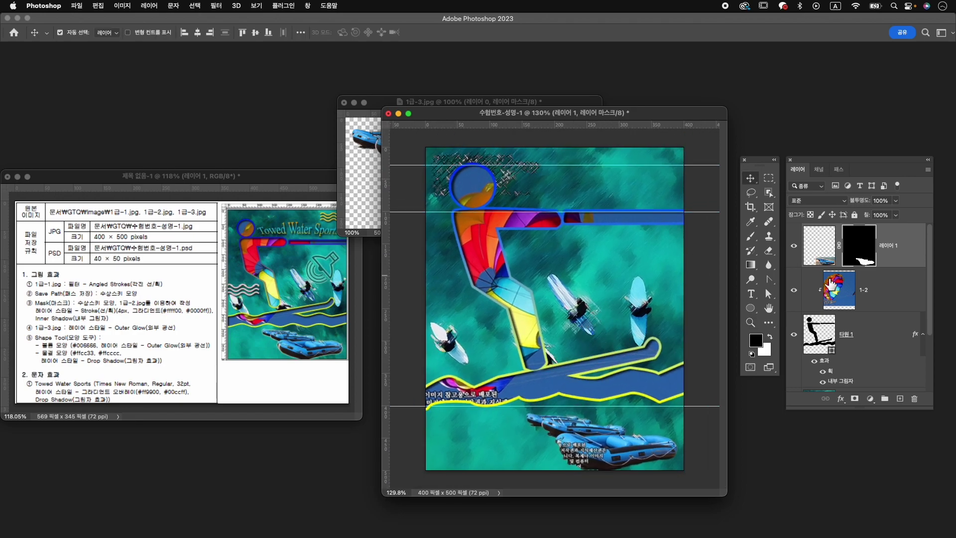
double_click(895, 247)
text(1-3)
key(Return)
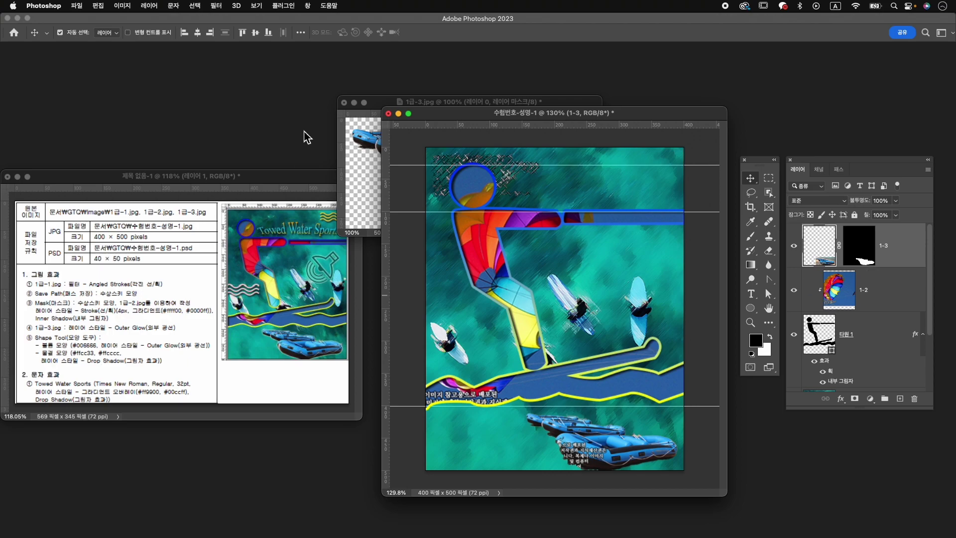
click(343, 102)
click(507, 216)
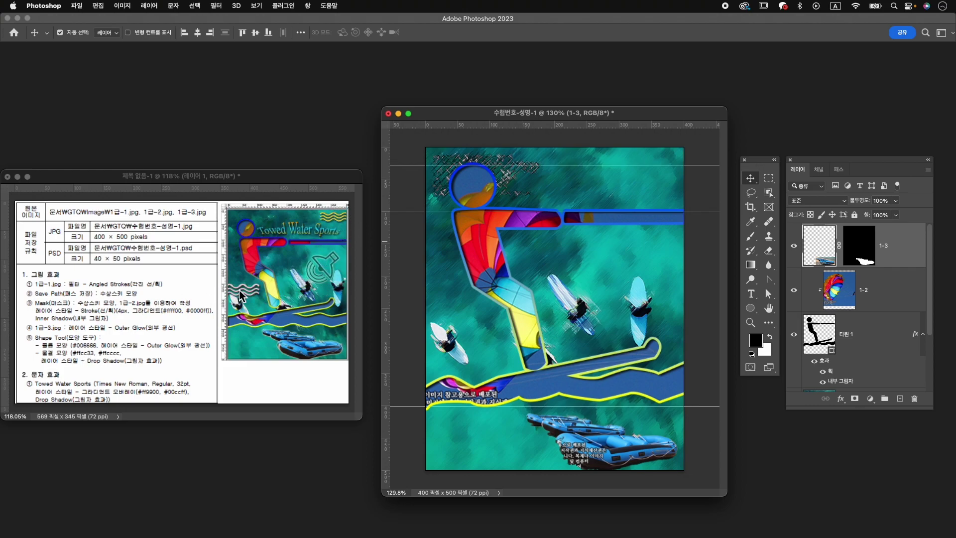
Step: Show the shape library, enlarge it and place it over the poster's upper area, then hide the colour palette group
click(310, 6)
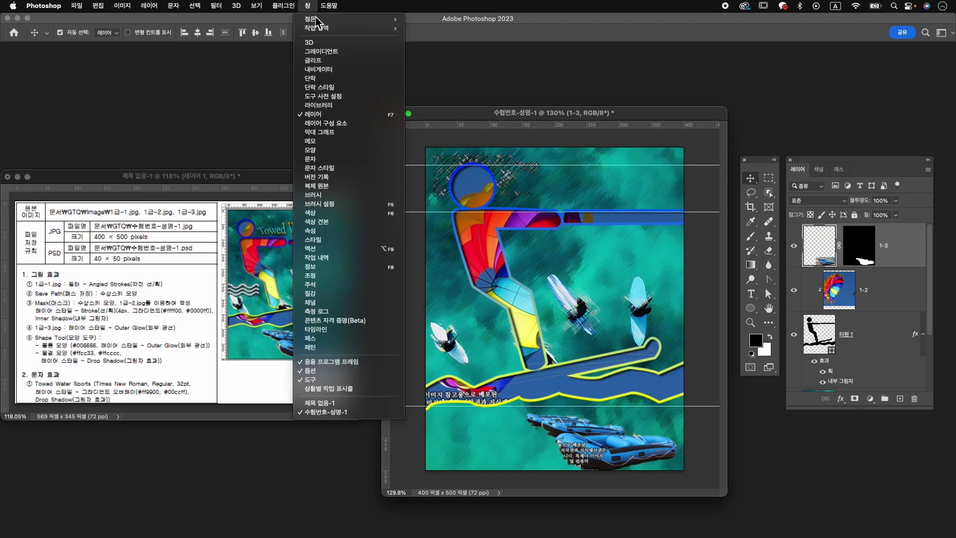
click(352, 160)
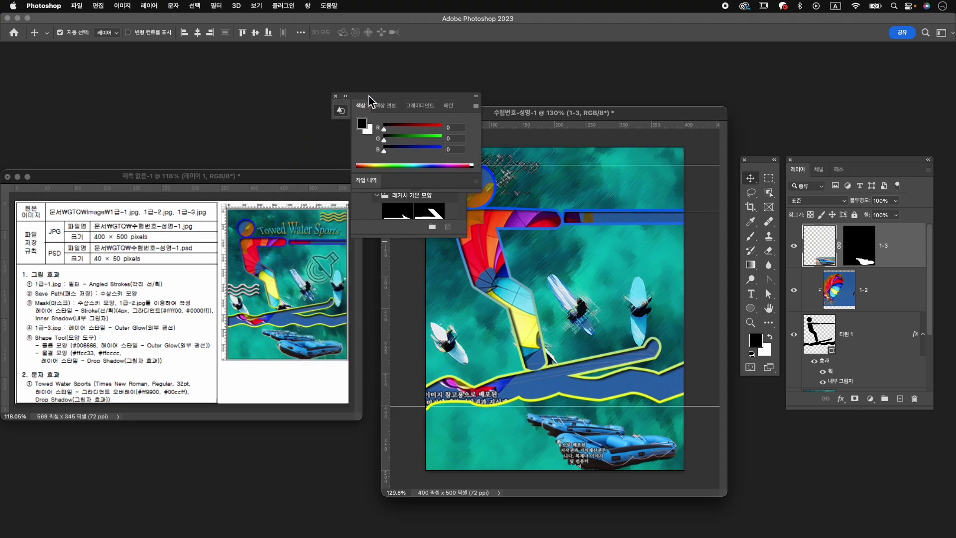
drag(419, 237, 419, 275)
drag(366, 112, 600, 80)
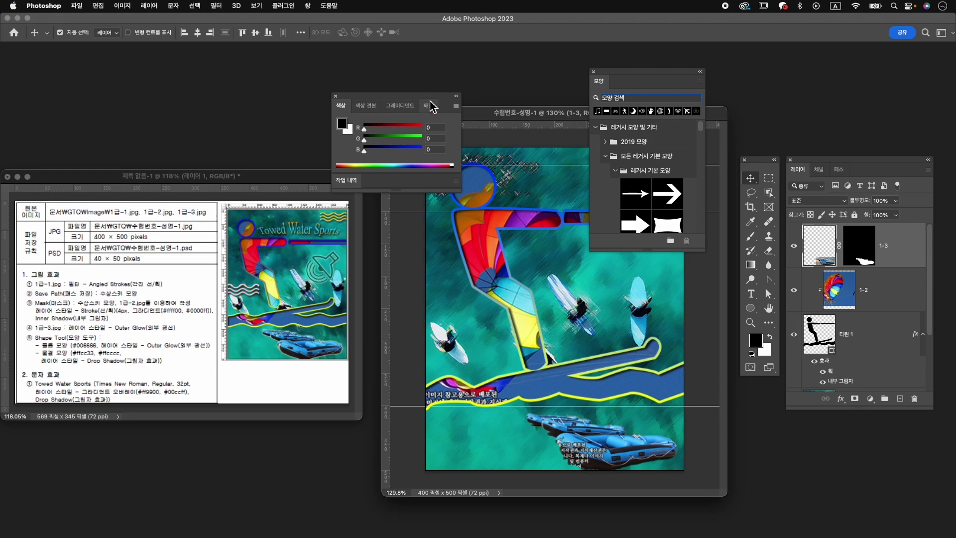
click(336, 96)
Step: Search the shape library for 볼륨 and choose the speaker shape from the legacy web (웹) set
click(646, 99)
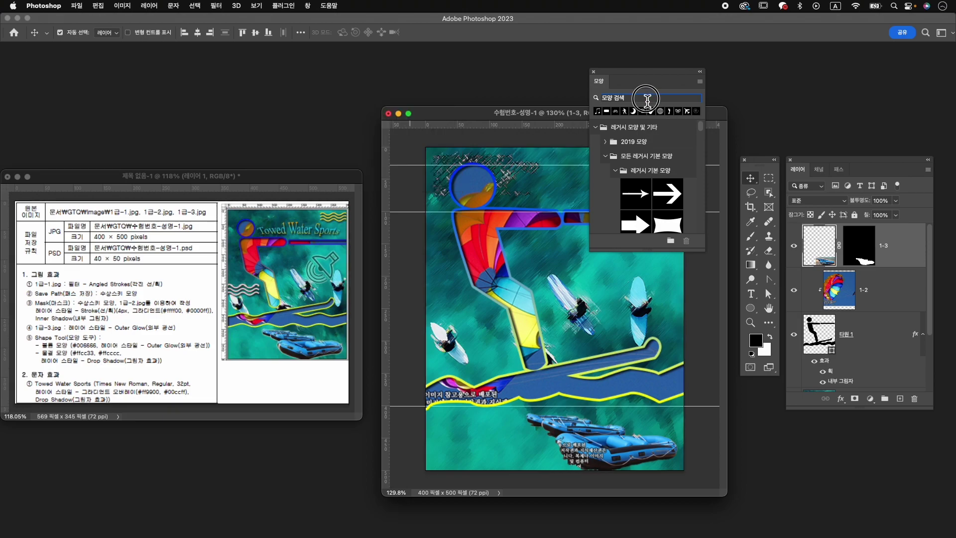
text(q)
key(BackSpace)
key(Caps_Lock)
text(볼륨)
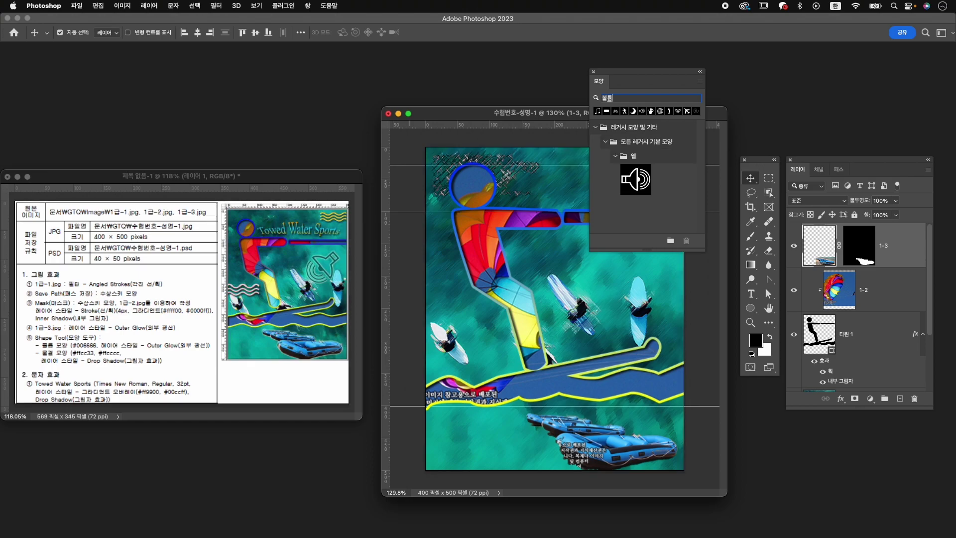
click(639, 179)
Step: Draw the volume shape about 103 × 82 px with the Custom Shape tool, over the surfboards to the right of the skier's legs
drag(750, 308, 792, 367)
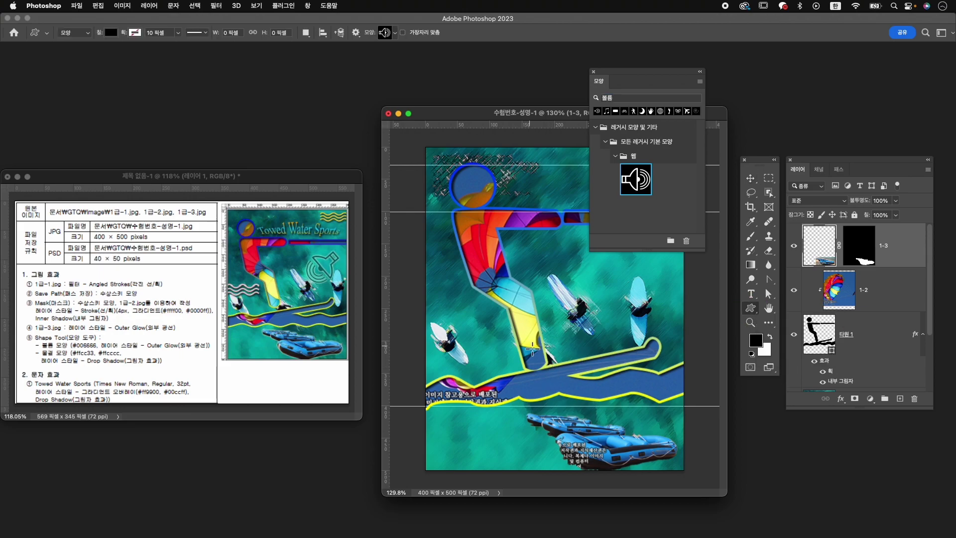
drag(601, 275, 659, 327)
drag(666, 150, 761, 132)
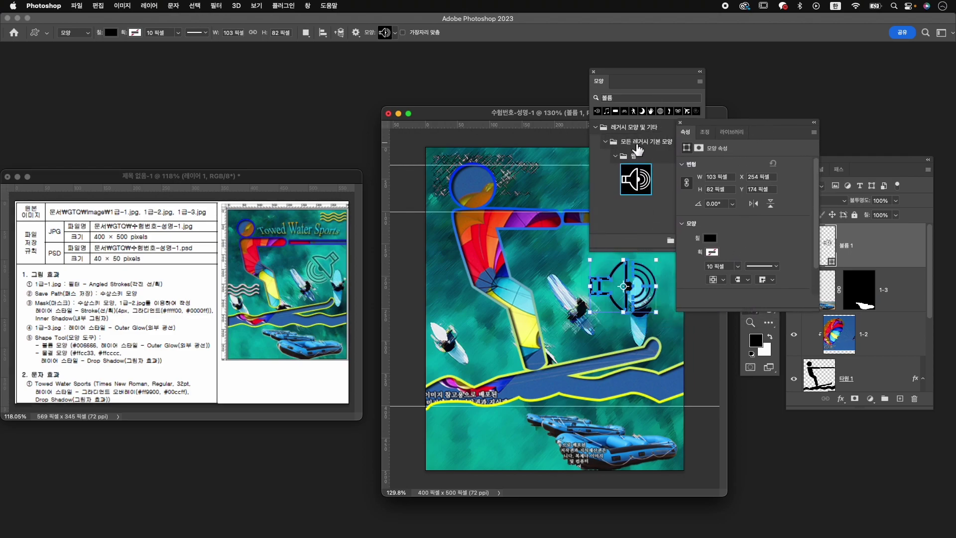
Step: Set the volume shape's fill colour to #006666
click(711, 240)
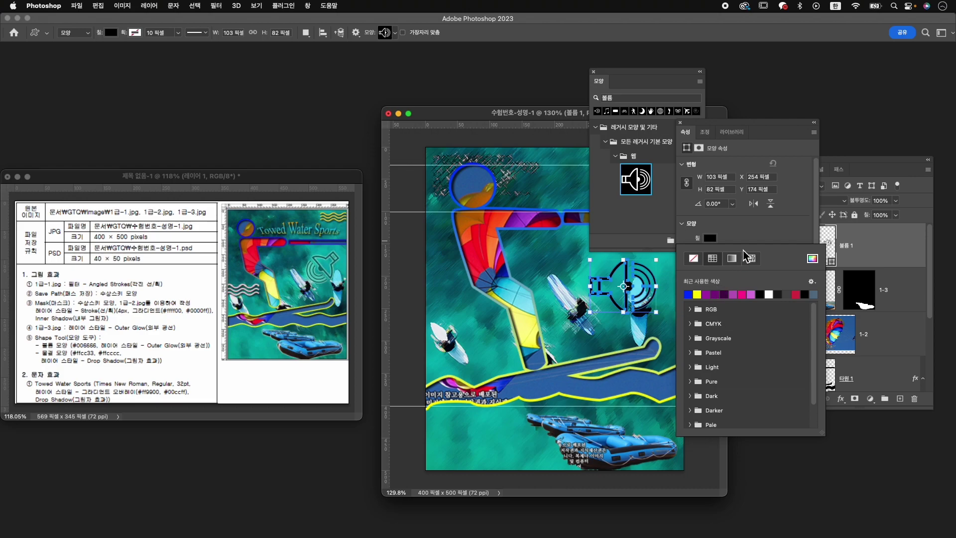
click(814, 259)
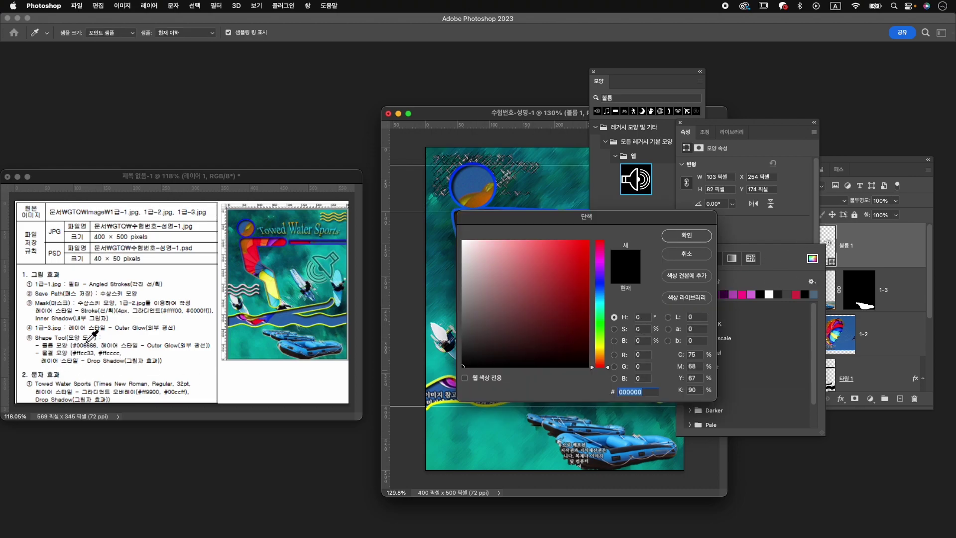
text(00660)
key(BackSpace)
key(BackSpace)
key(BackSpace)
text(6666)
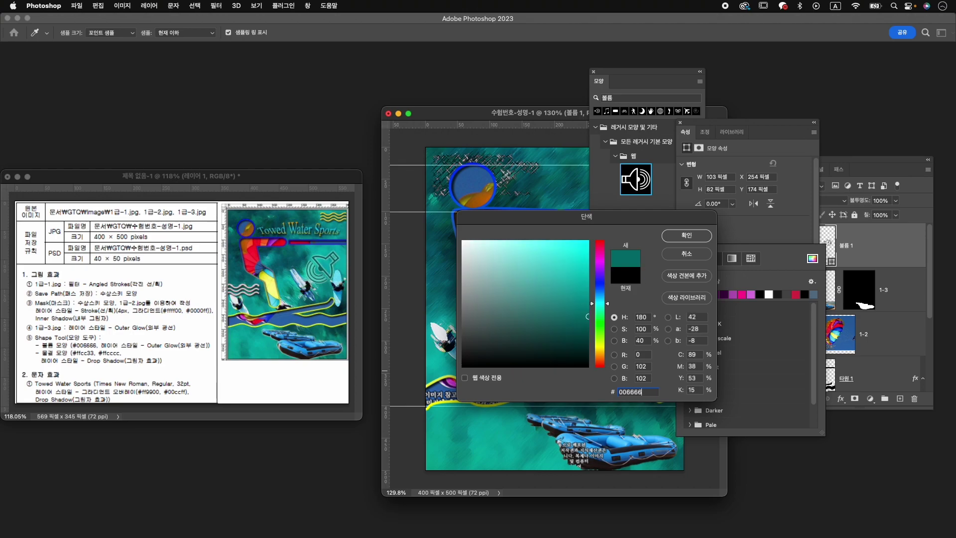
key(Return)
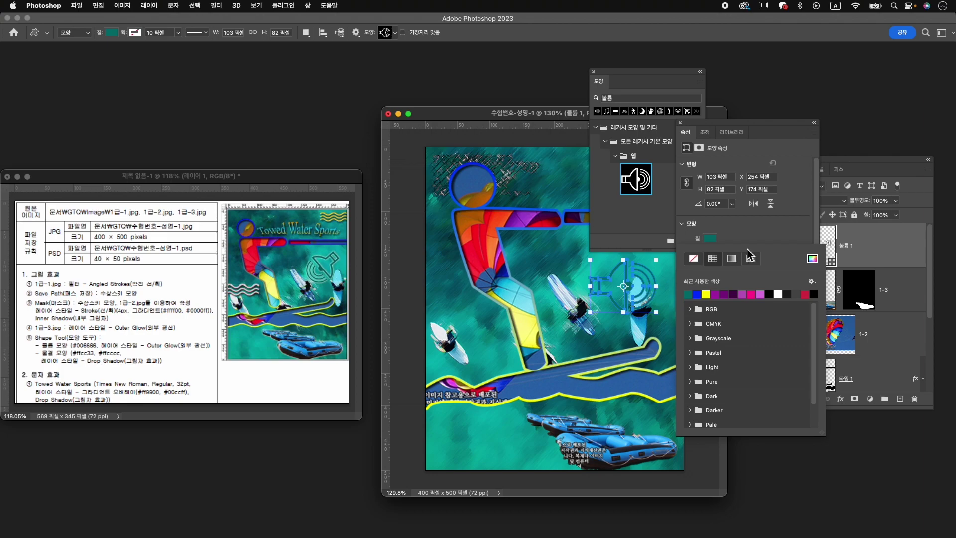
Step: Add an Outer Glow (외부 광선) layer style with its preset settings to the volume shape layer
click(866, 242)
click(841, 399)
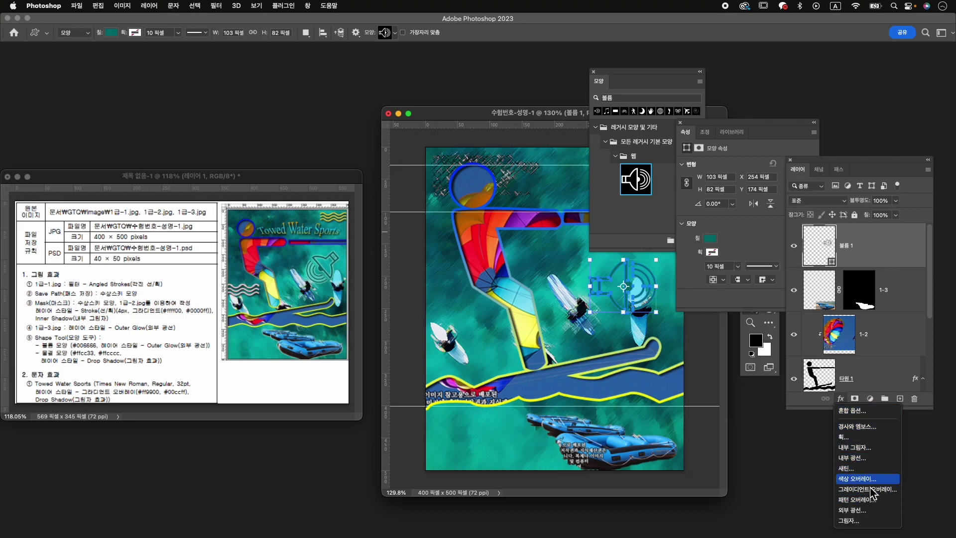
click(852, 510)
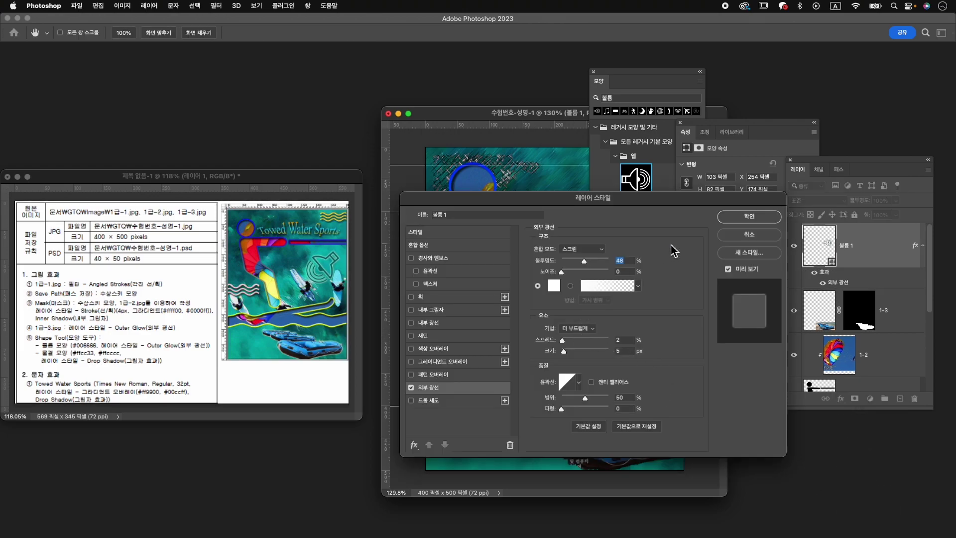
click(749, 216)
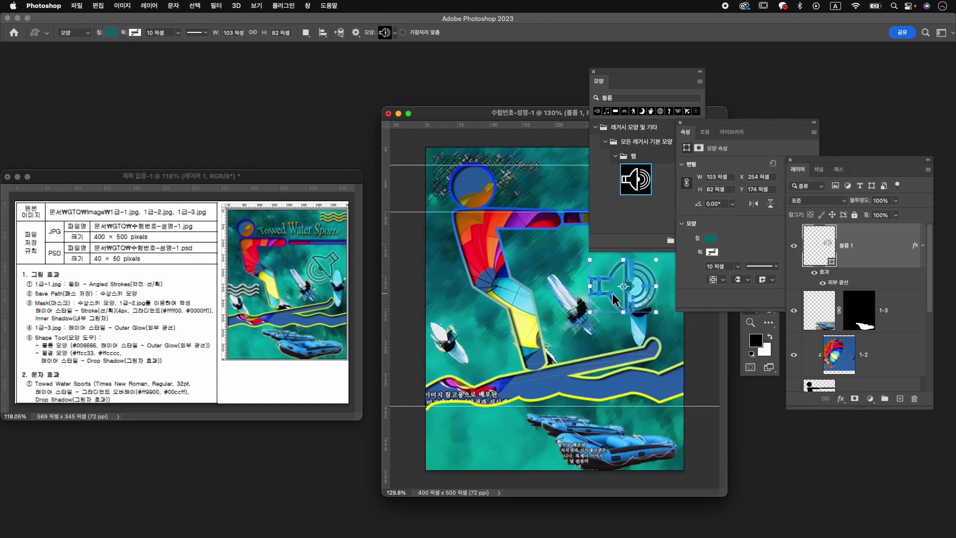
Step: Rotate the volume shape by 180° with Free Transform
key(super+t)
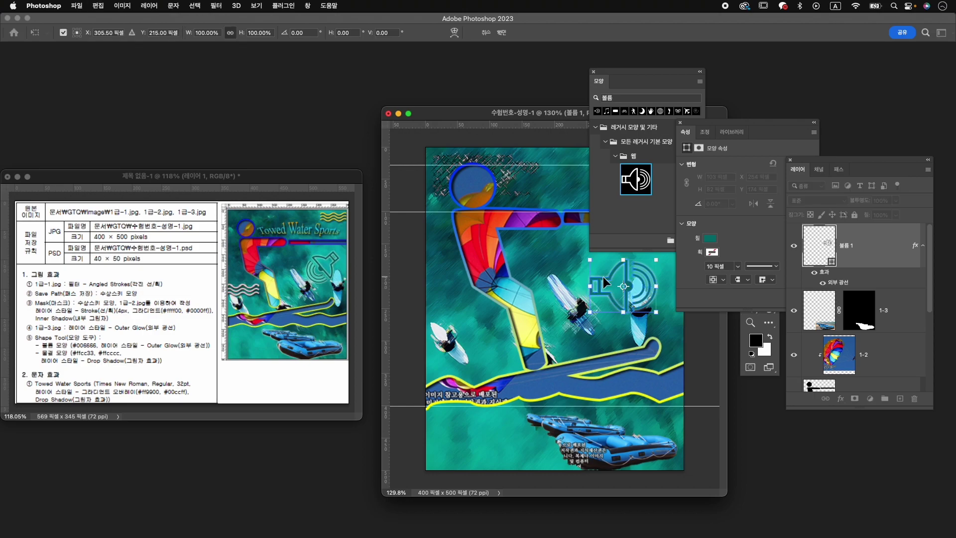
right_click(603, 276)
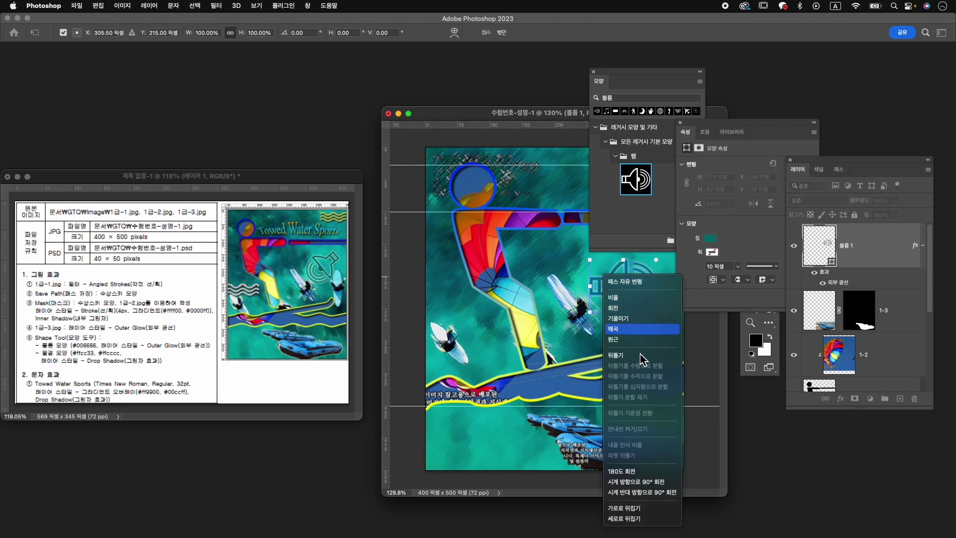
click(659, 480)
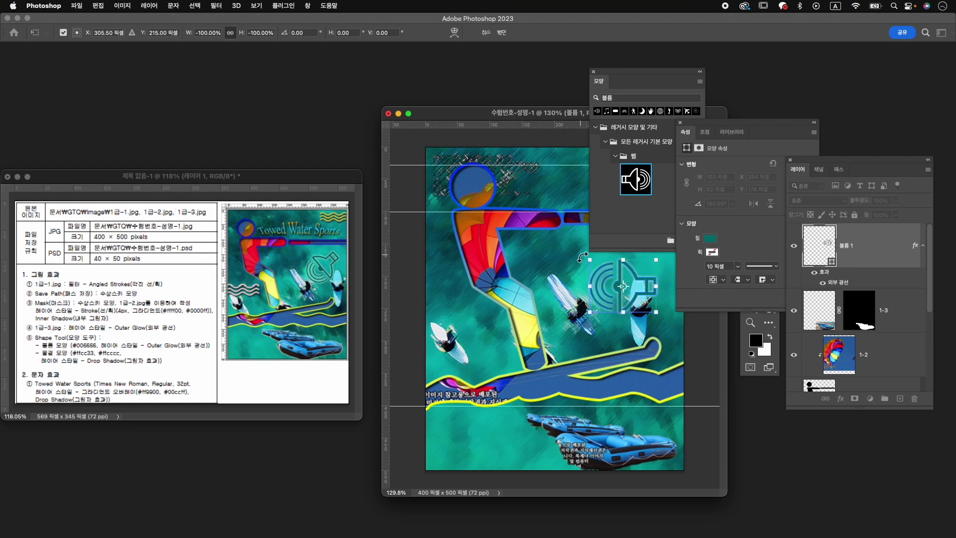
Step: Set the volume shape's transform rotation to -45° instead of a freehand angle and apply the transformation
drag(583, 255, 585, 284)
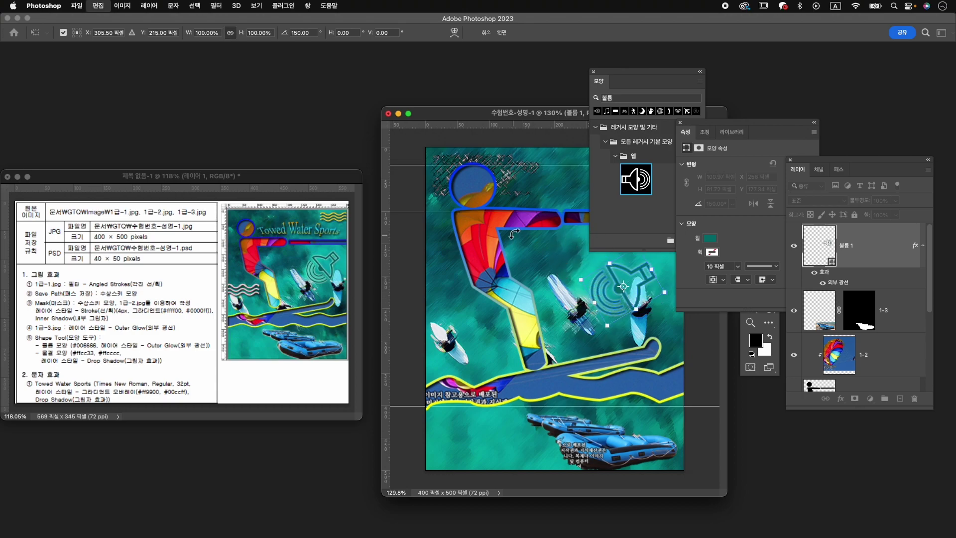
key(super+z)
double_click(303, 33)
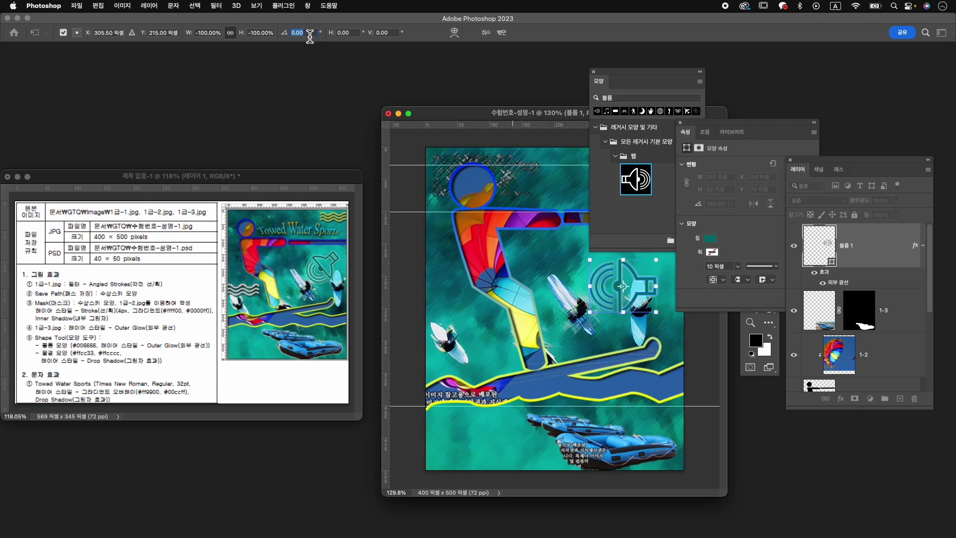
text(45)
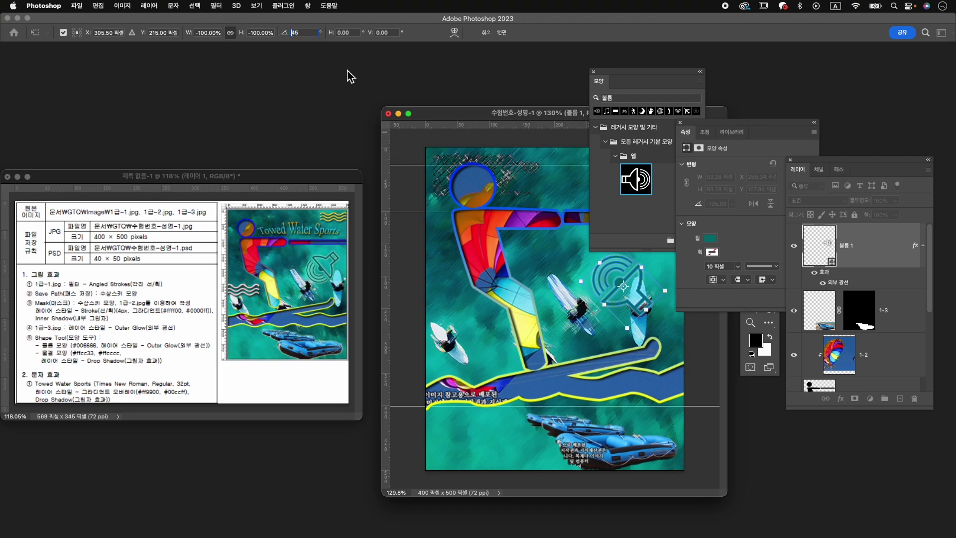
text(-)
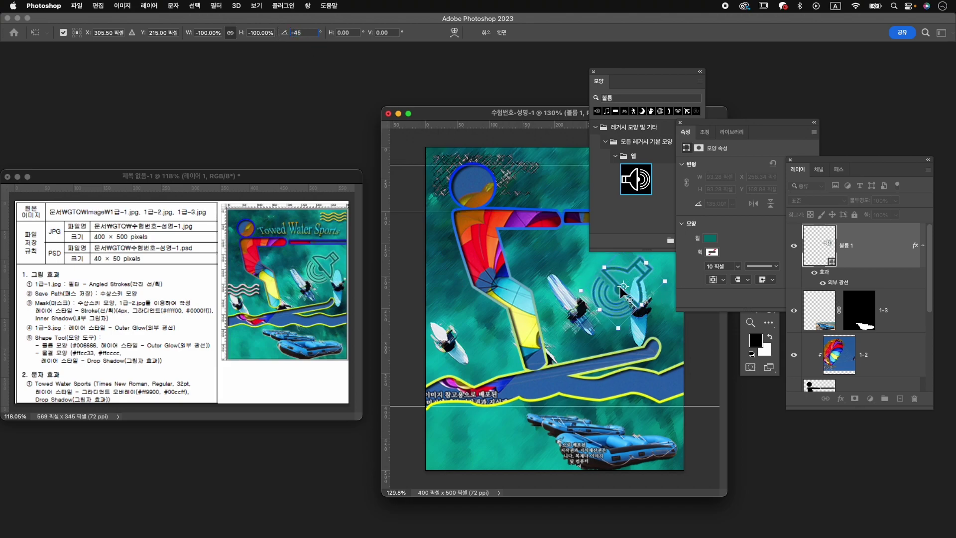
key(Return)
key(Return)
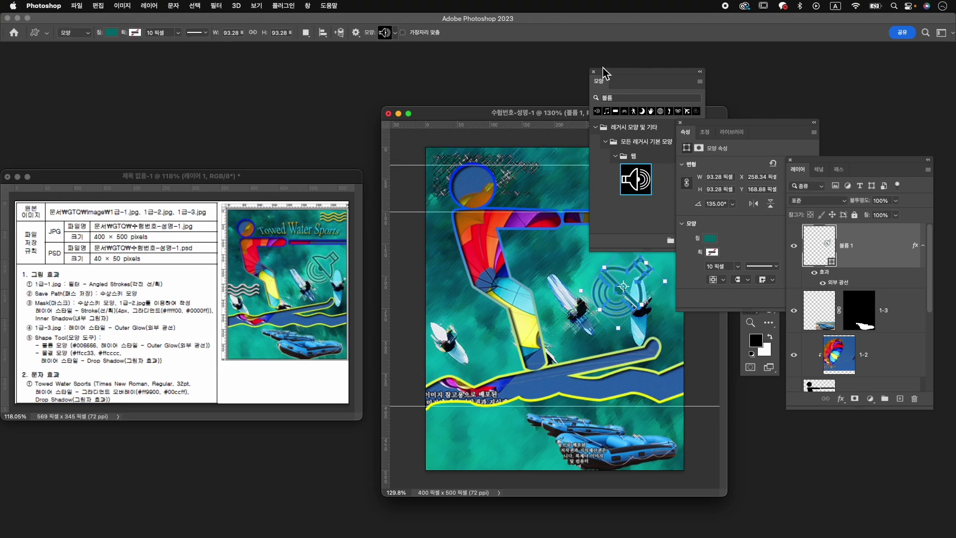
Step: Scale the volume shape down to about 85% with Free Transform and move it up beside the skier
drag(621, 77, 405, 78)
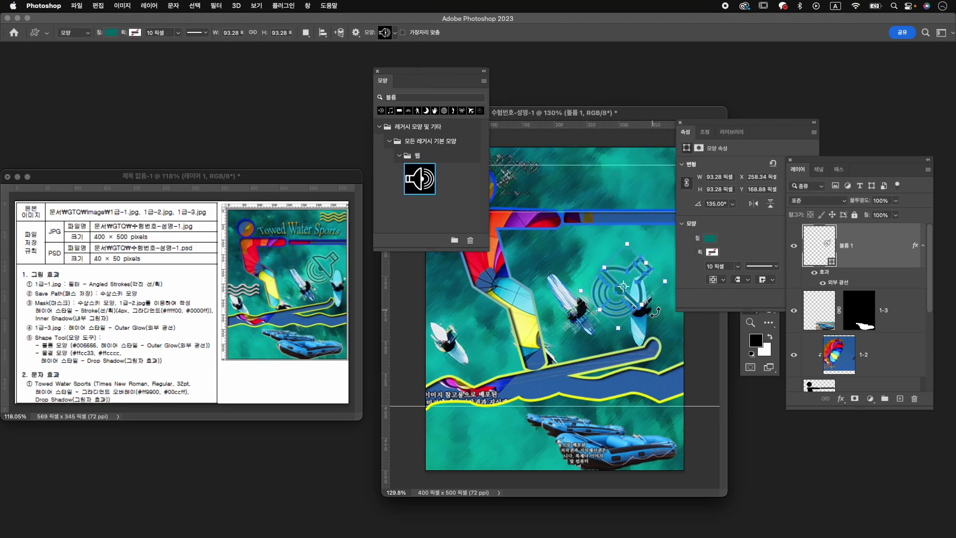
key(super+t)
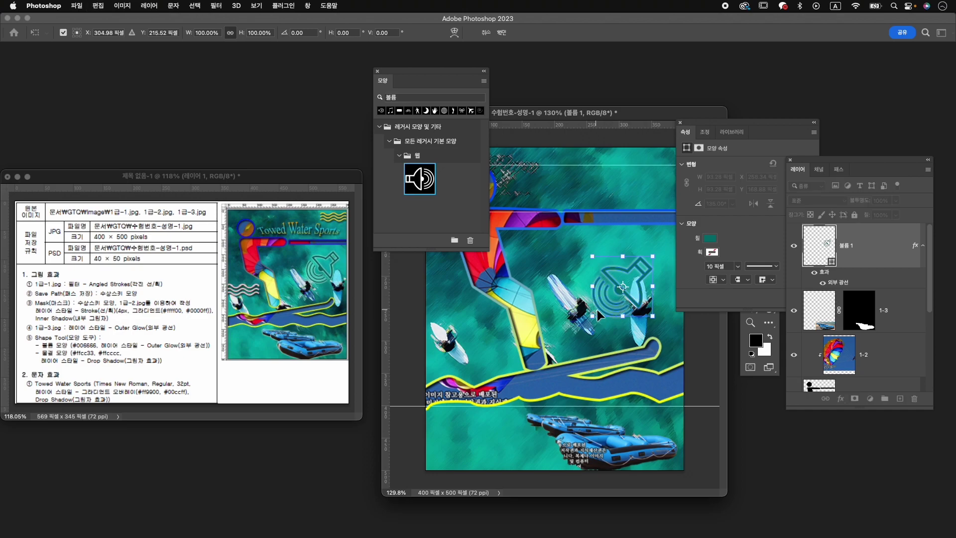
drag(594, 317, 623, 272)
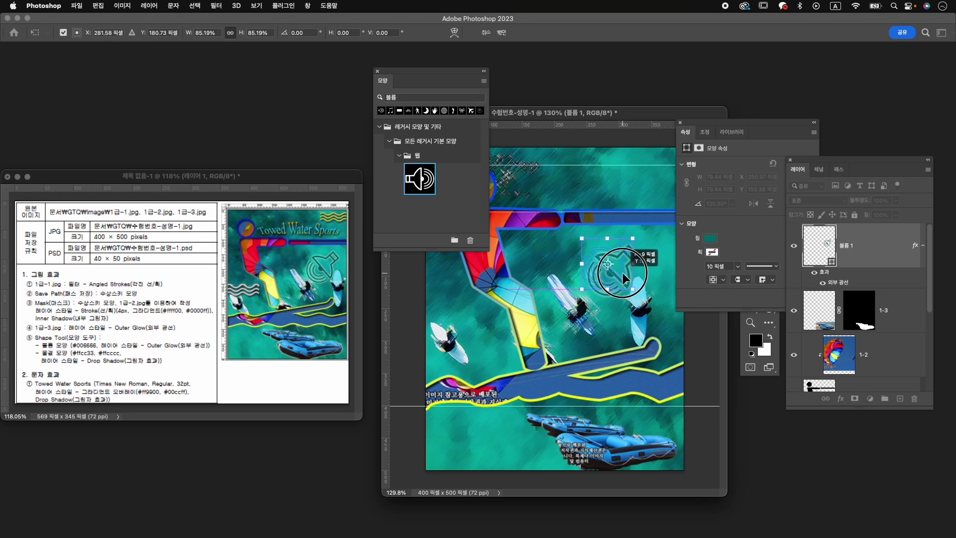
Step: Move the 1-1 background photo right to an X position of about 41 px
scroll(857, 324, down, 5)
click(854, 325)
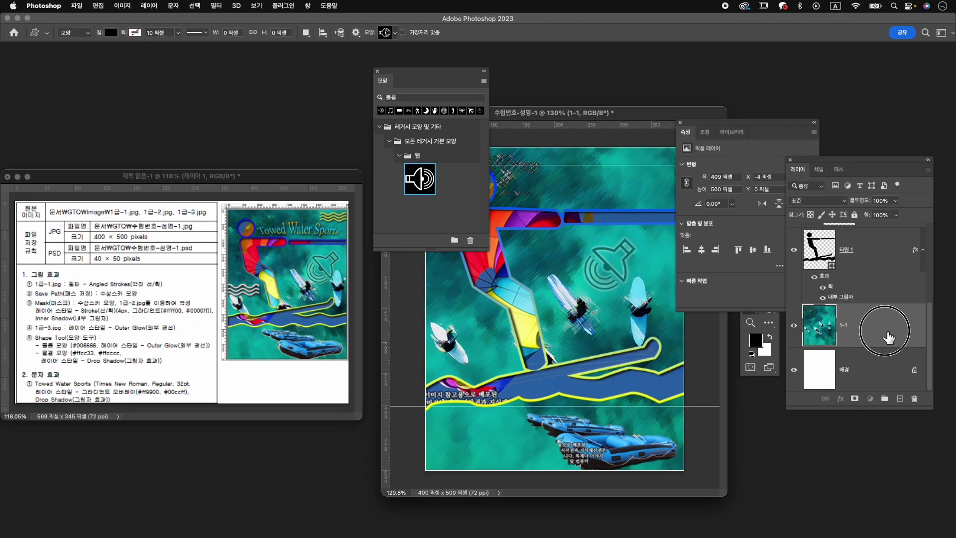
key(v)
drag(627, 312, 645, 313)
drag(729, 123, 762, 127)
drag(651, 316, 657, 319)
Step: Scale the 1-1 photo to about 110.5% to cover the canvas and shift it up, aligning it with a horizontal guide at mid-height
key(super+t)
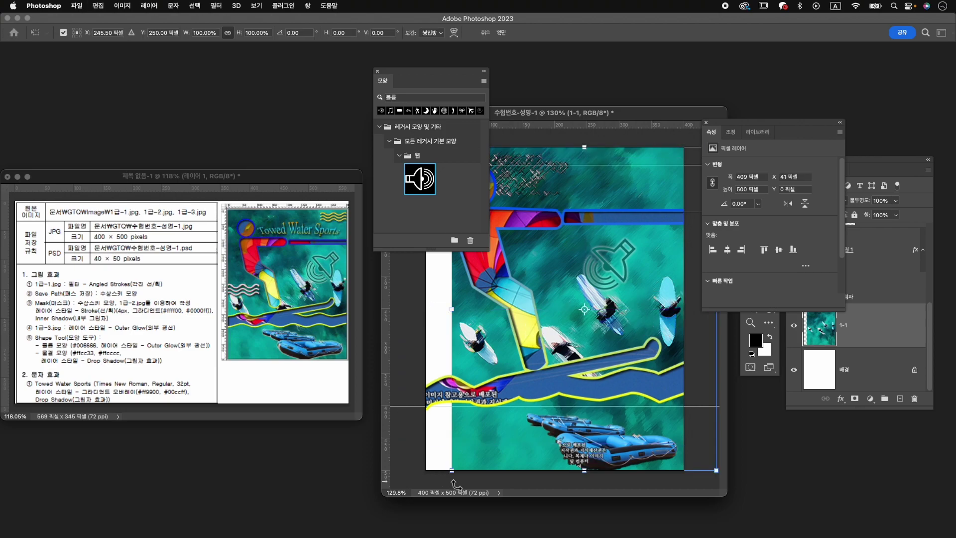
drag(460, 477, 407, 493)
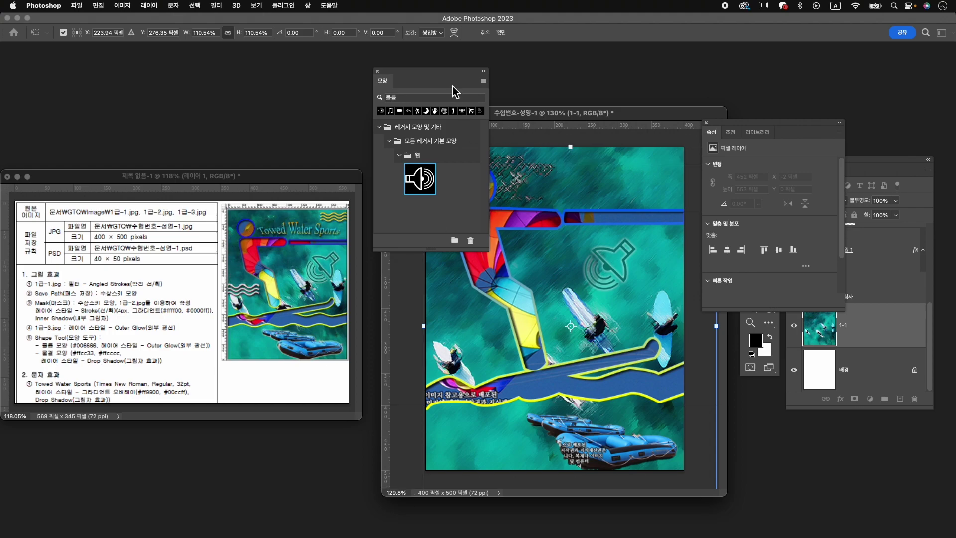
drag(442, 70, 315, 57)
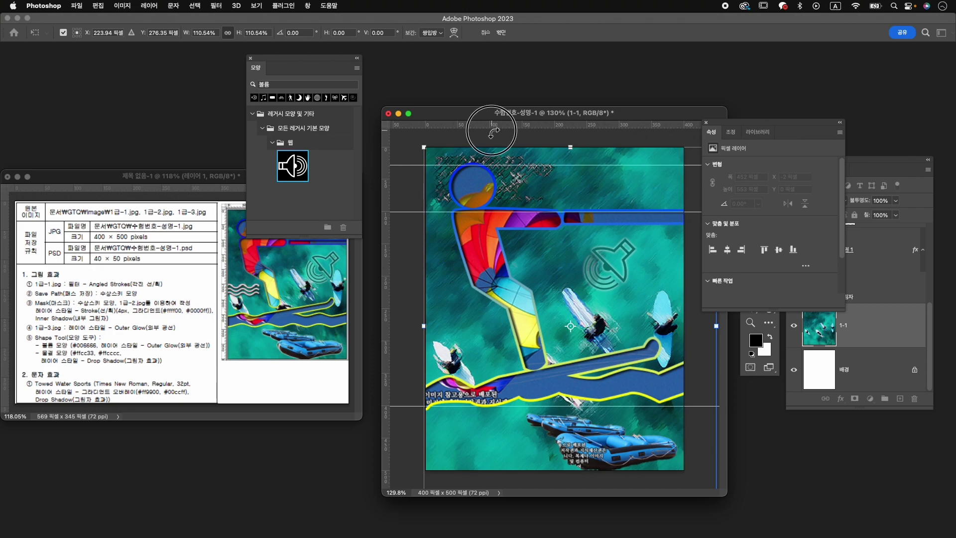
drag(489, 128, 511, 309)
drag(479, 360, 478, 333)
key(Return)
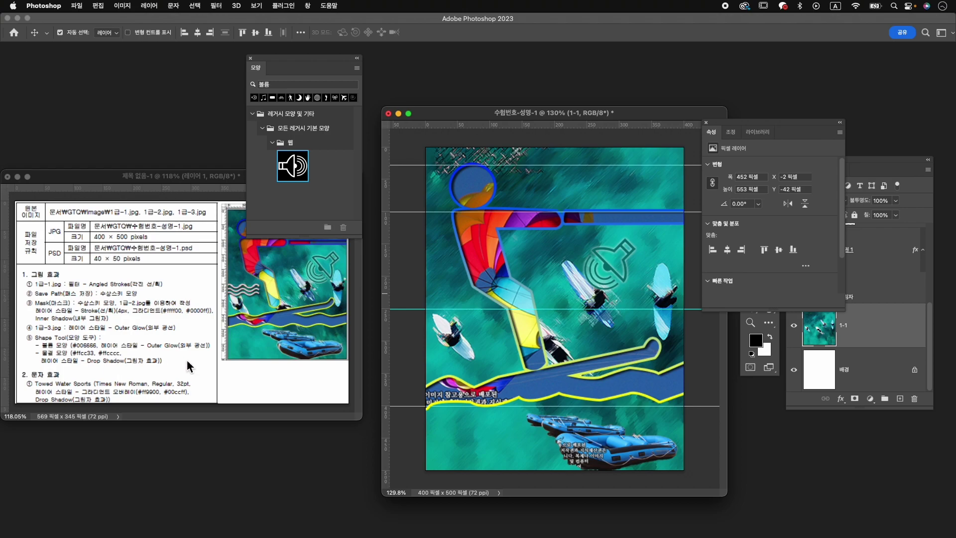
Step: Move the volume shape slightly right to about X 282 px, Y 141 px
drag(626, 262, 647, 265)
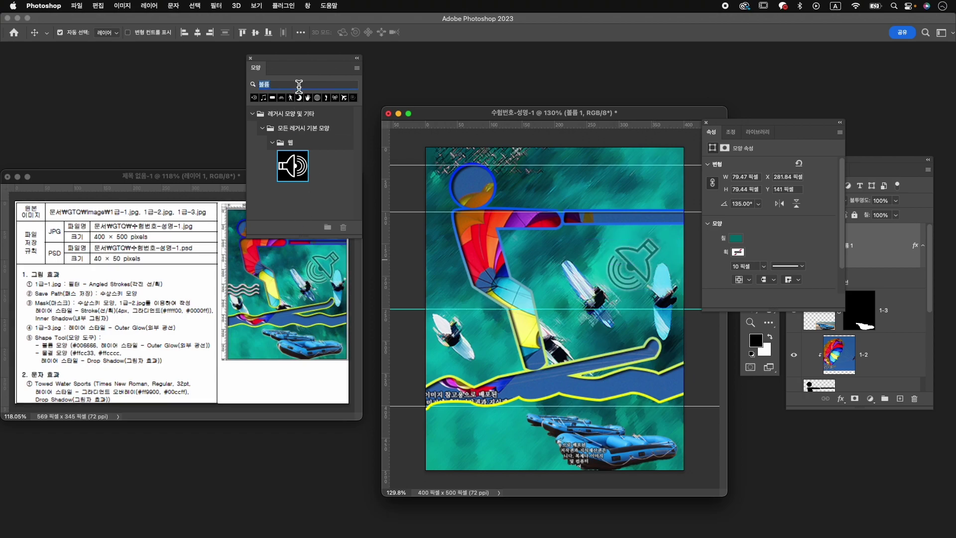
click(876, 257)
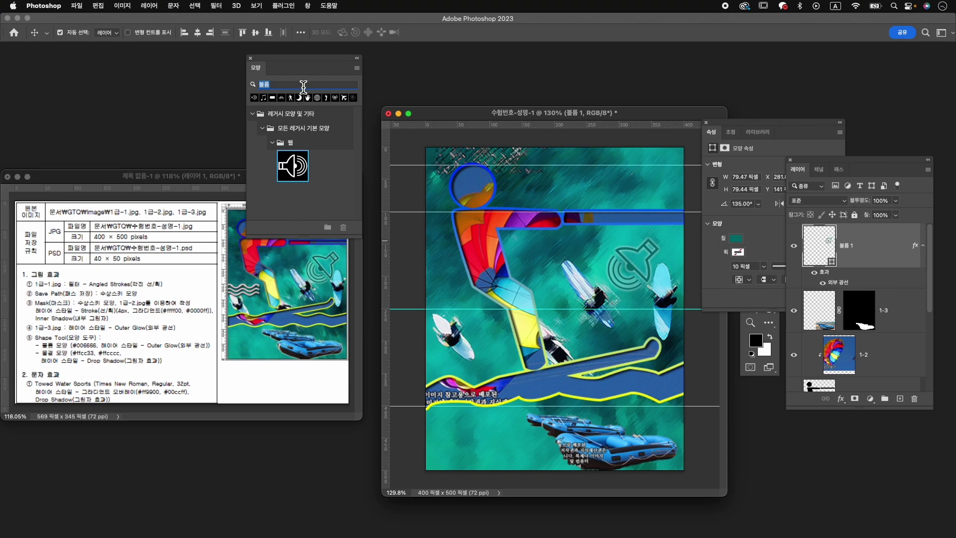
Step: Search the shapes for 물결, clear the search, and select the wave shape from the 자연 group
text(an)
key(BackSpace)
key(ctrl+space)
text(물결)
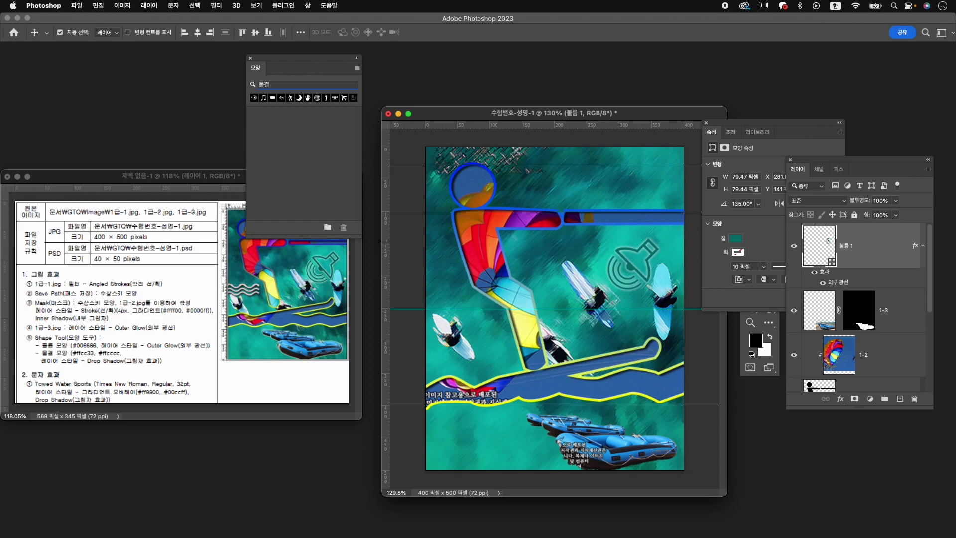
double_click(295, 86)
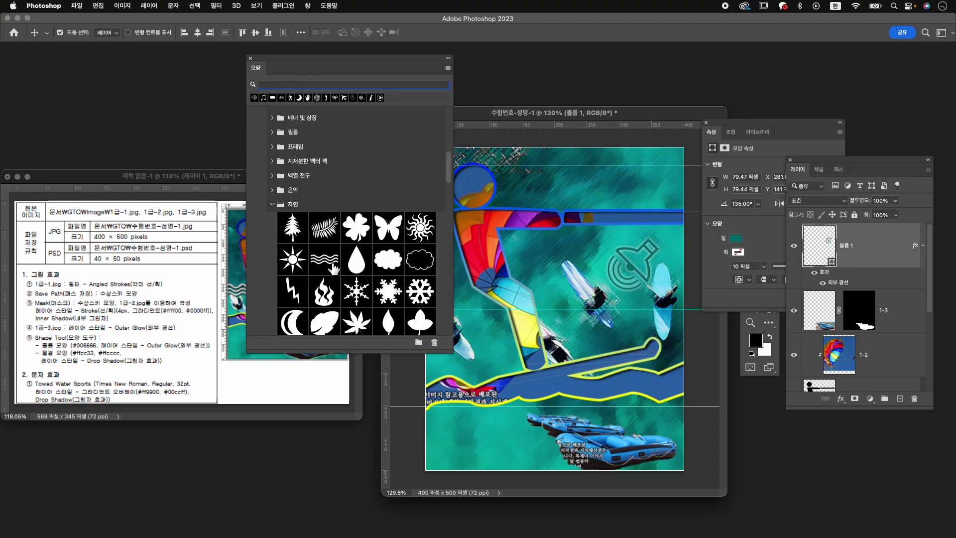
click(332, 266)
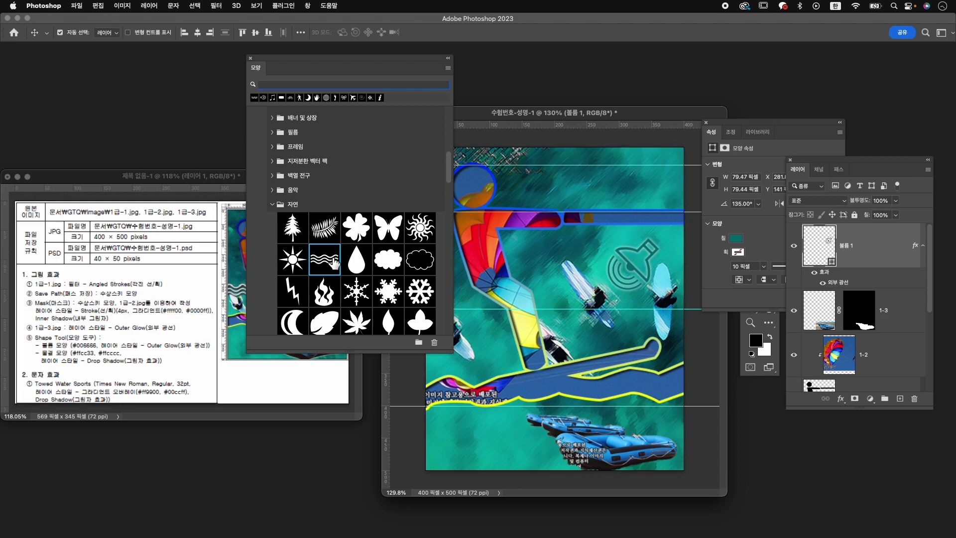
Step: Draw the custom wave shape about 92 × 31 px and move it into the canvas's upper-right corner
click(752, 321)
click(752, 311)
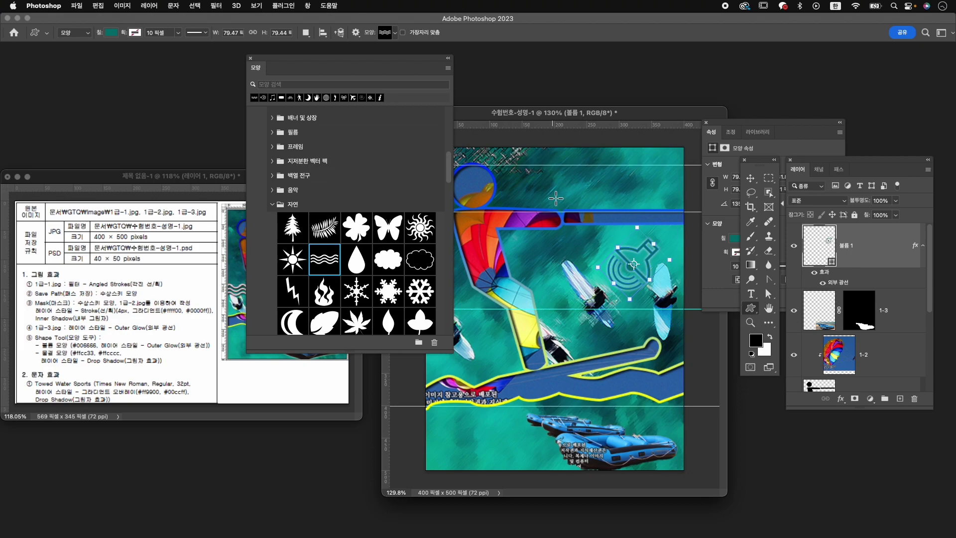
drag(618, 161, 681, 206)
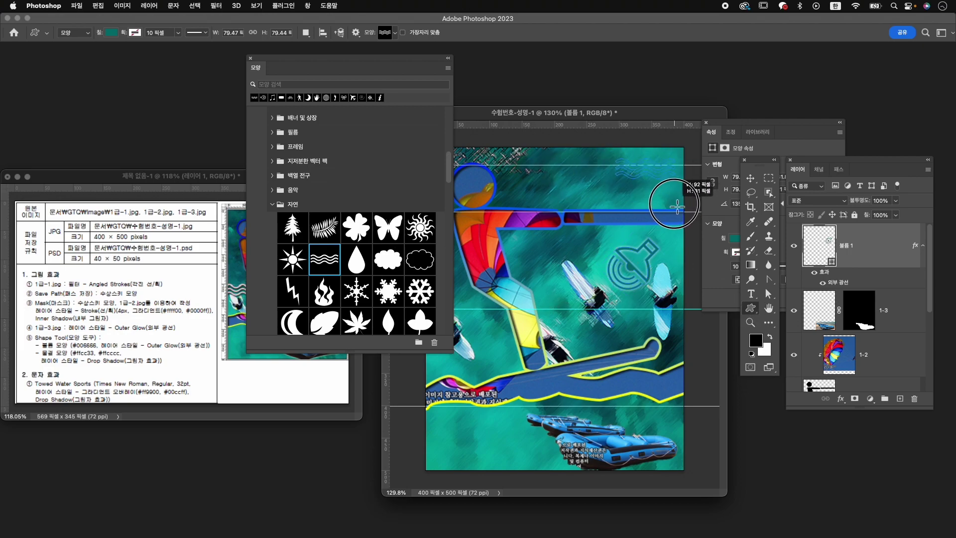
click(253, 59)
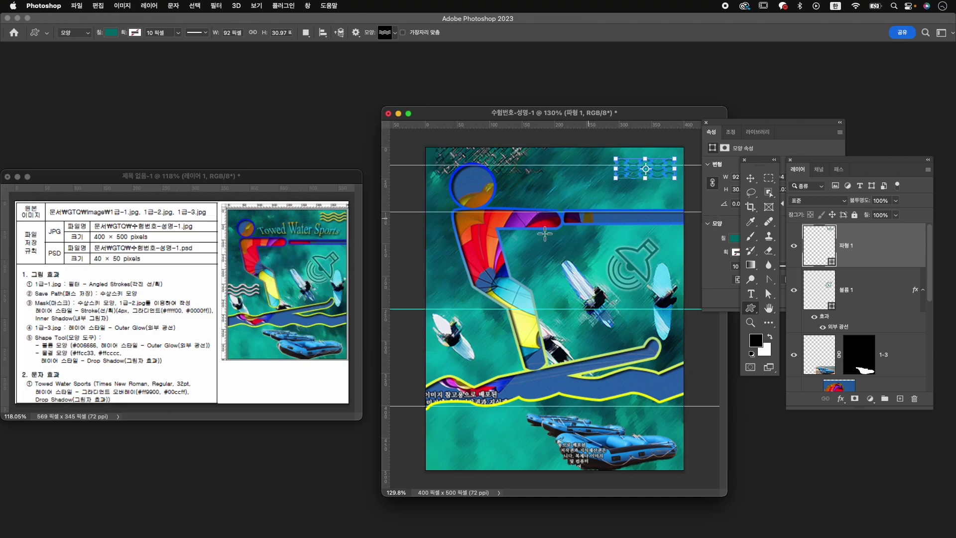
key(super+t)
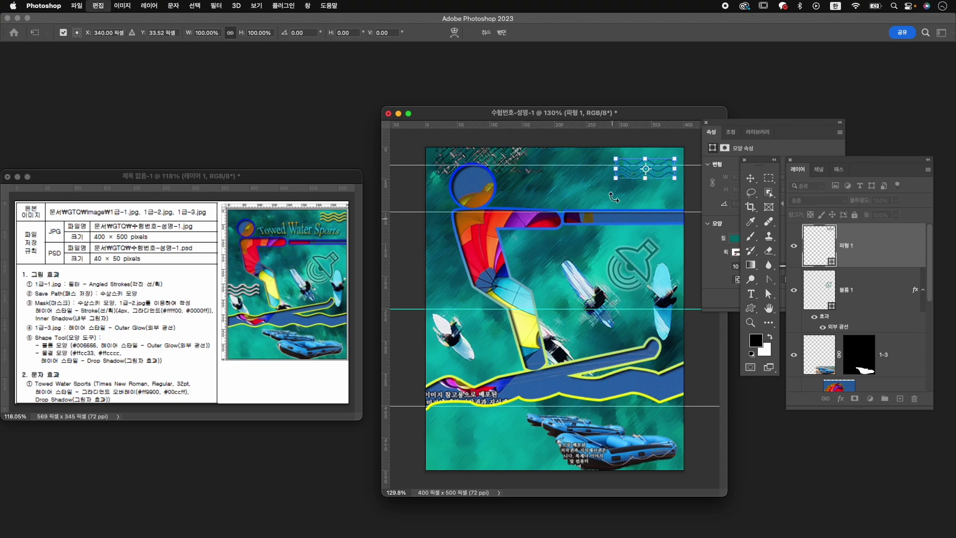
drag(629, 177, 637, 173)
key(Return)
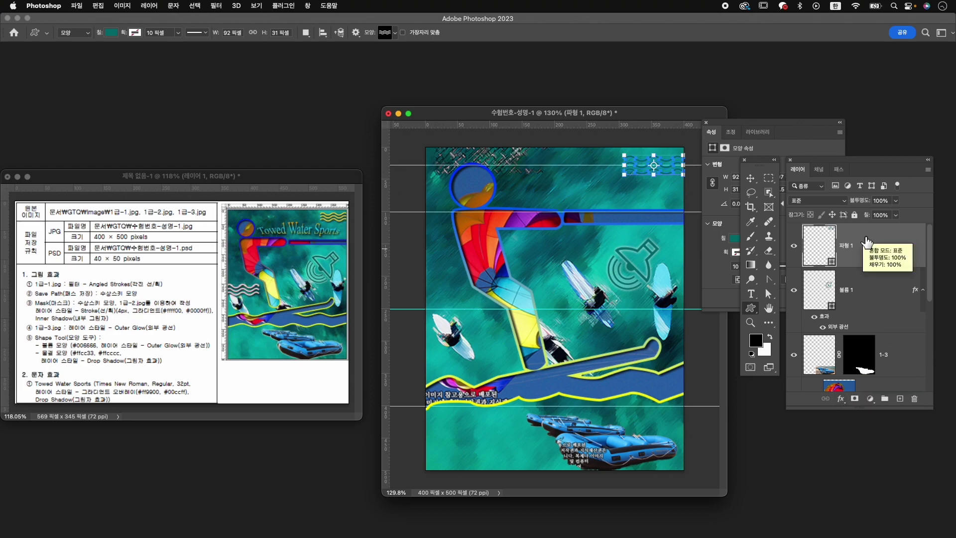
Step: Set the wave shape's fill colour to #ffcc33
click(799, 130)
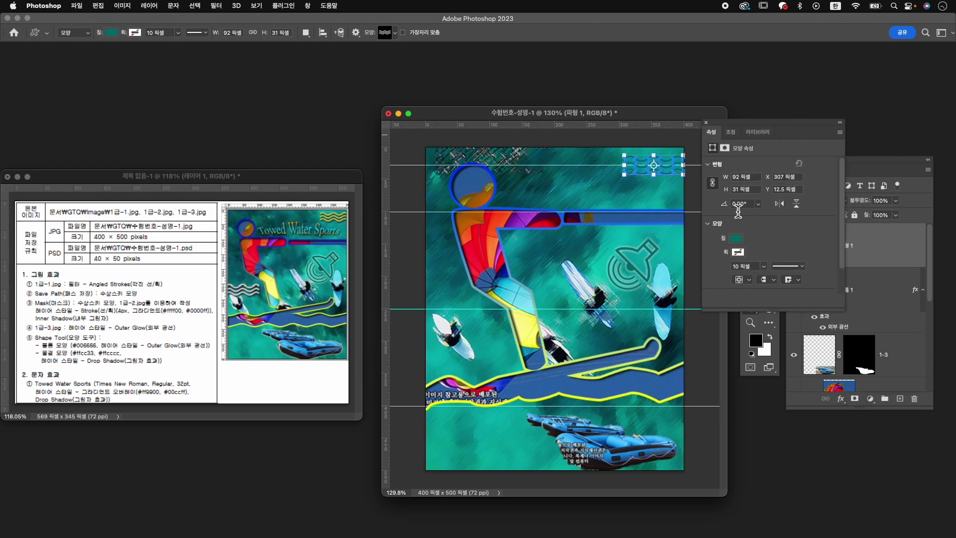
click(736, 238)
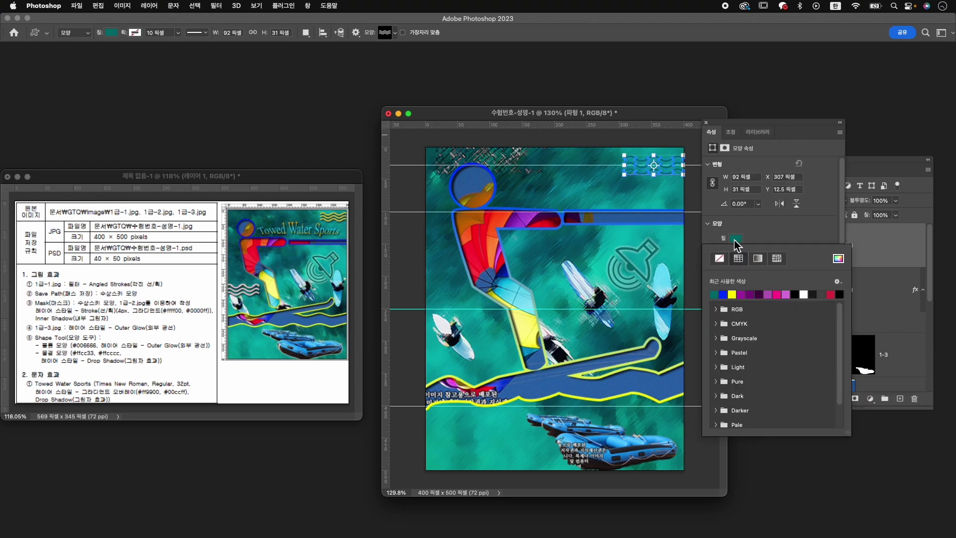
click(839, 258)
text(ffcc33)
click(681, 239)
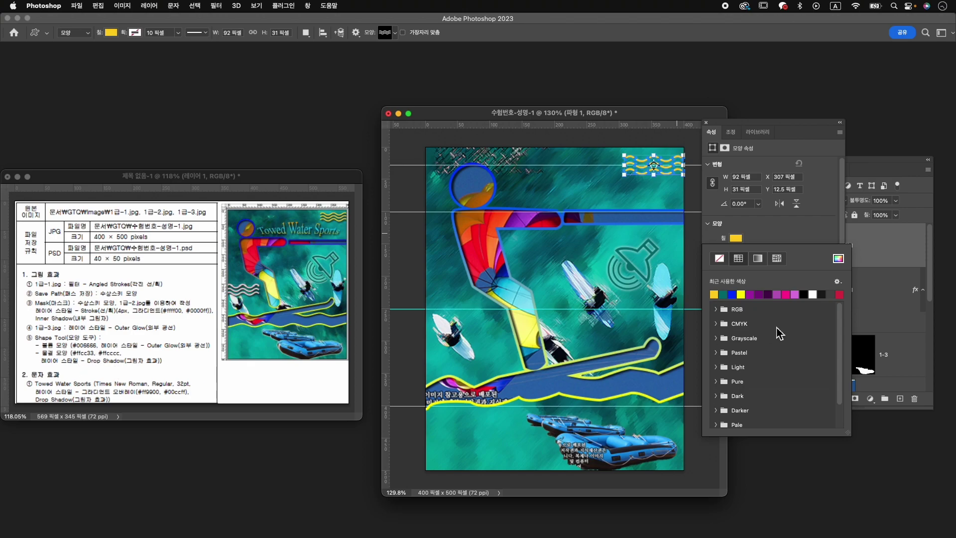
Step: Add a Drop Shadow (그림자) layer style with its preset settings to the wave shape layer
click(885, 263)
click(843, 400)
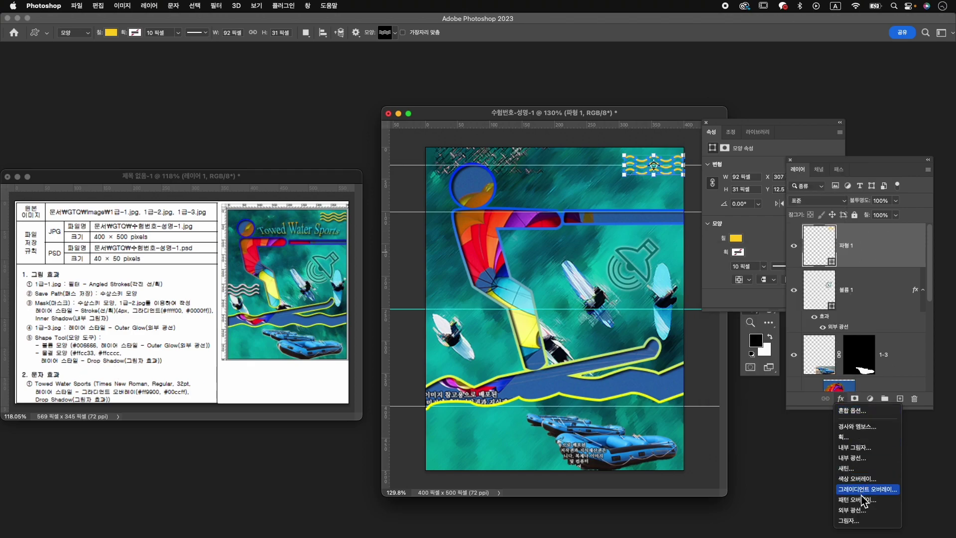
click(861, 518)
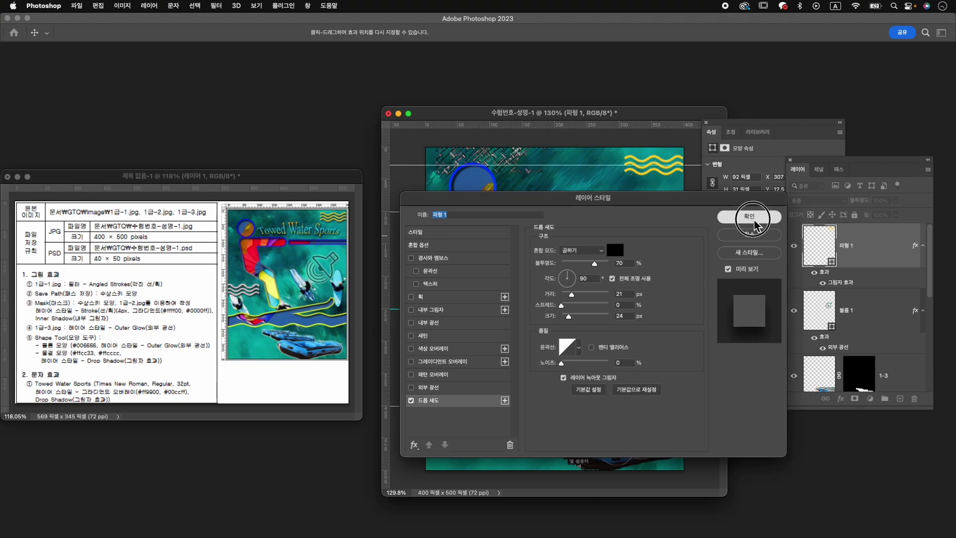
click(751, 215)
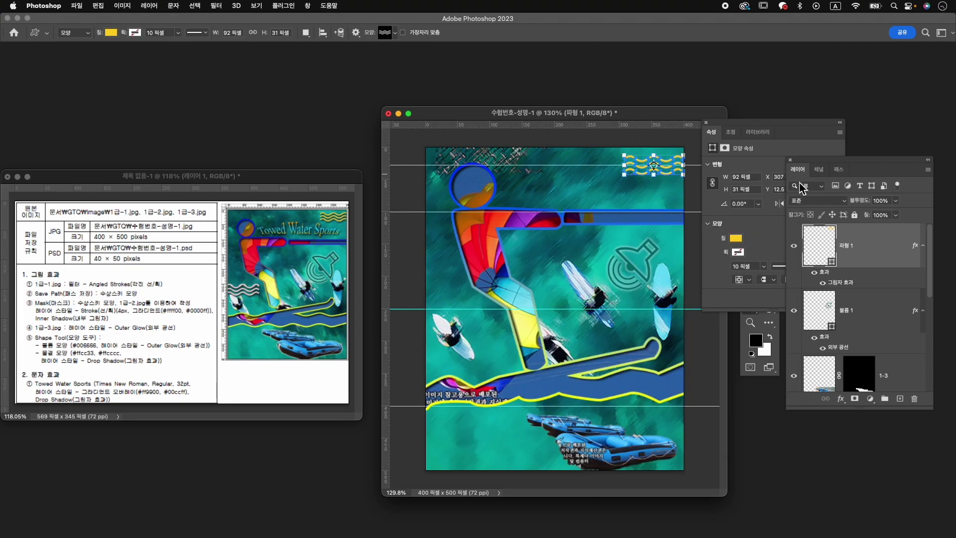
Step: Duplicate the wave shape and place the copy at the canvas's left edge, centred at X 46 px, Y 256 px
key(super+j)
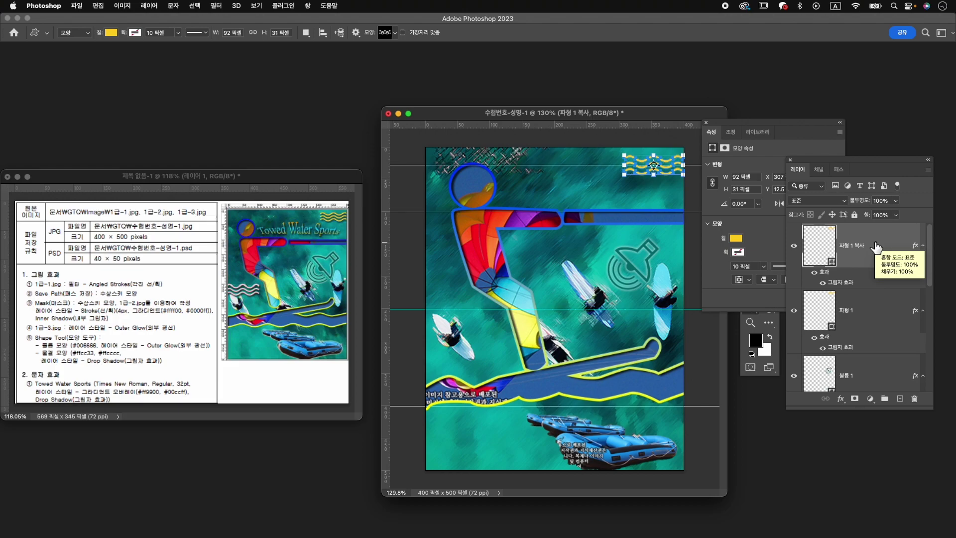
key(super+t)
drag(666, 173, 470, 314)
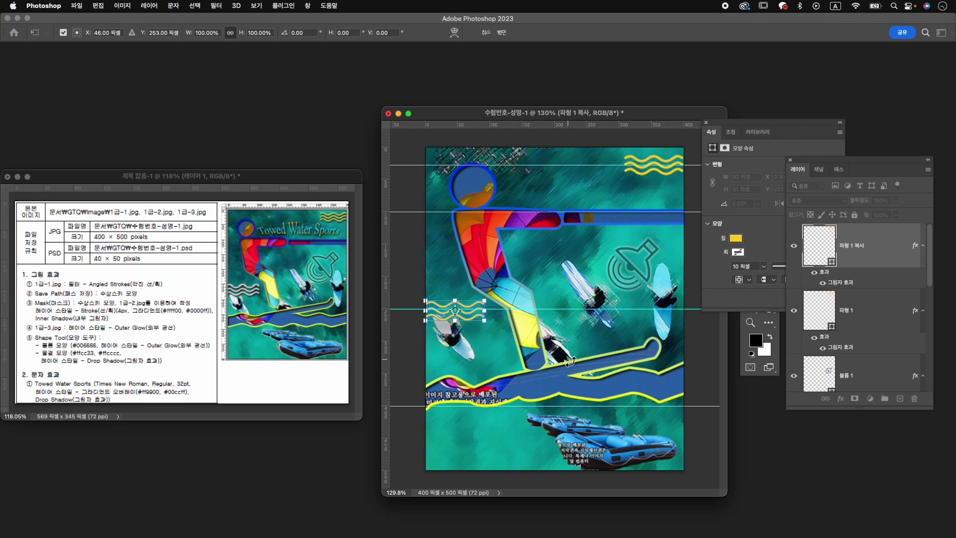
key(Down)
key(Down)
key(Down)
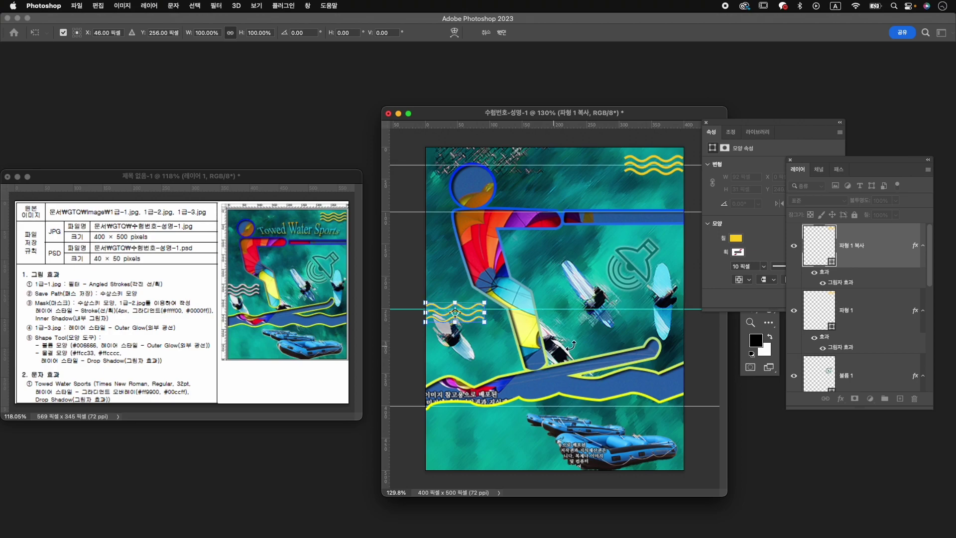
key(Return)
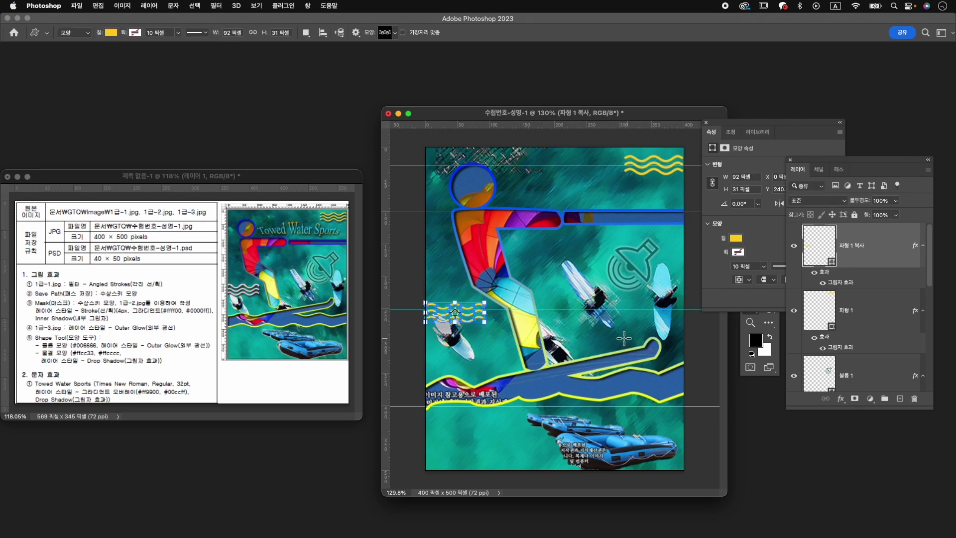
Step: Set the copied wave shape's fill colour to #ffcccc
click(737, 238)
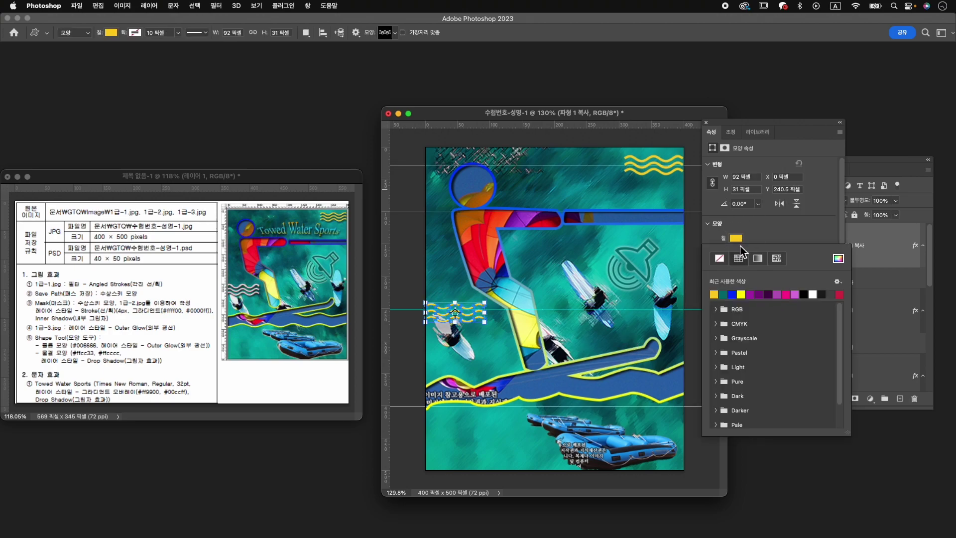
click(839, 258)
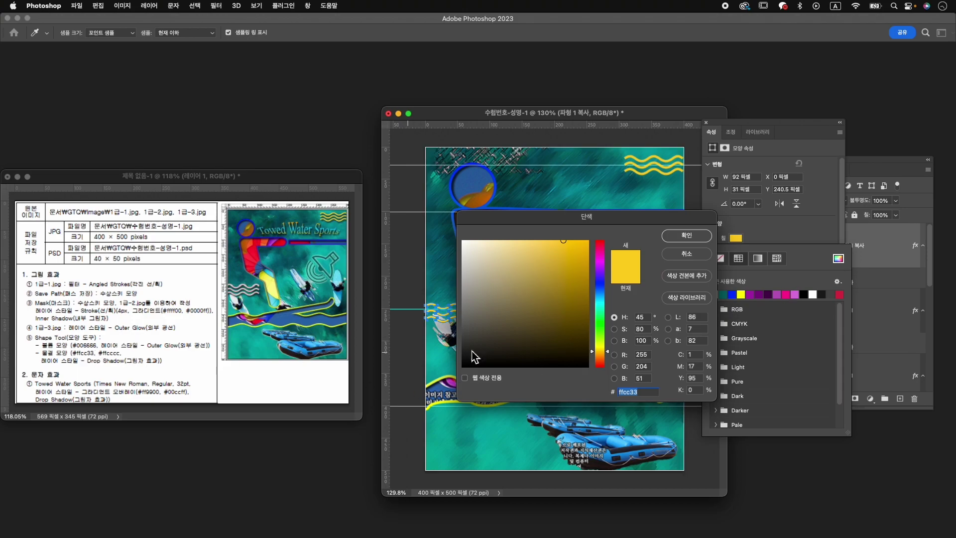
text(ffcccc)
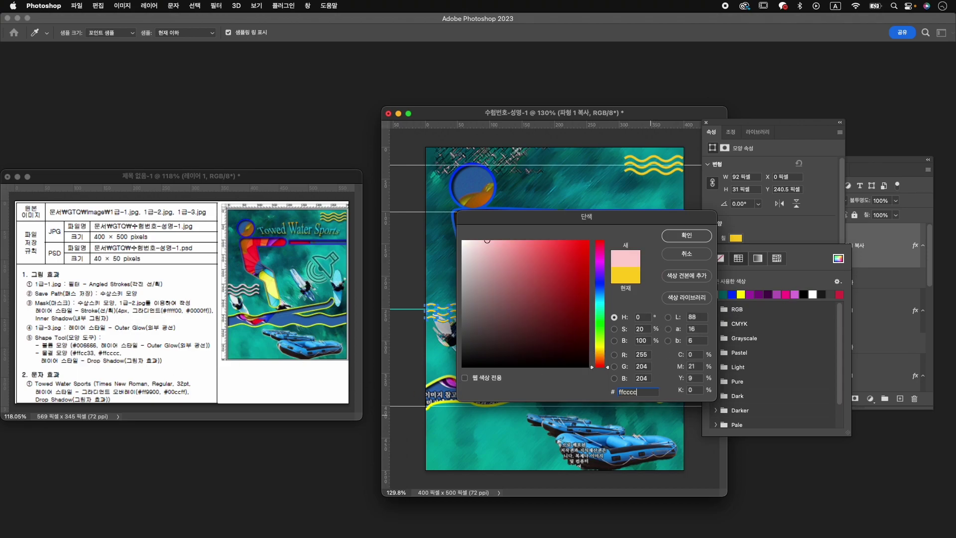
key(Return)
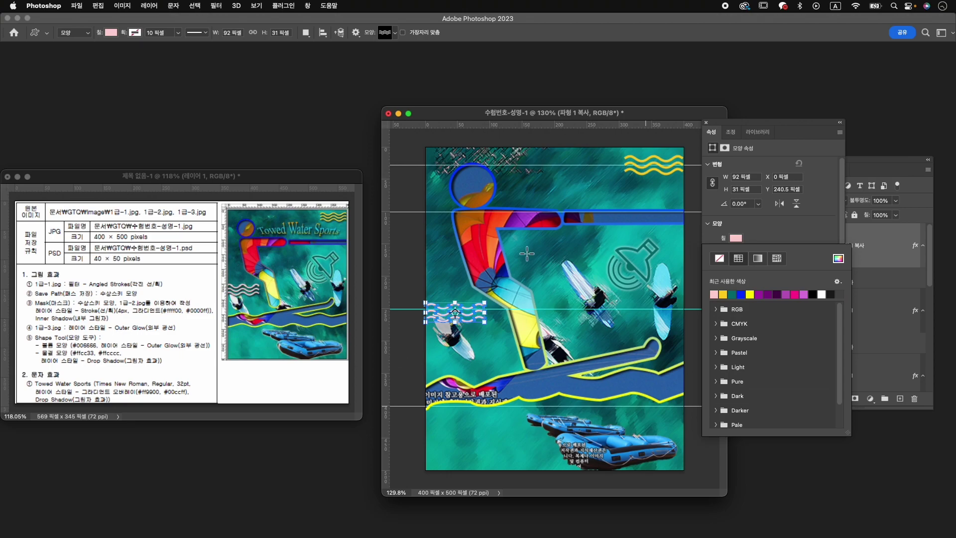
click(632, 194)
Step: Set the copied wave's Drop Shadow to 6 px distance and 5 px size, and copy the effect to the original wave layer
click(858, 240)
click(823, 283)
click(823, 283)
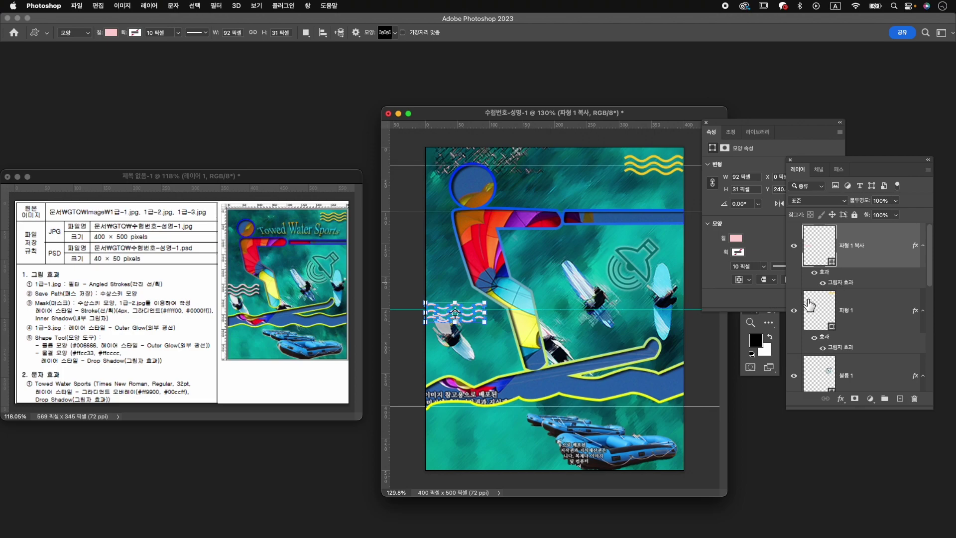
double_click(841, 283)
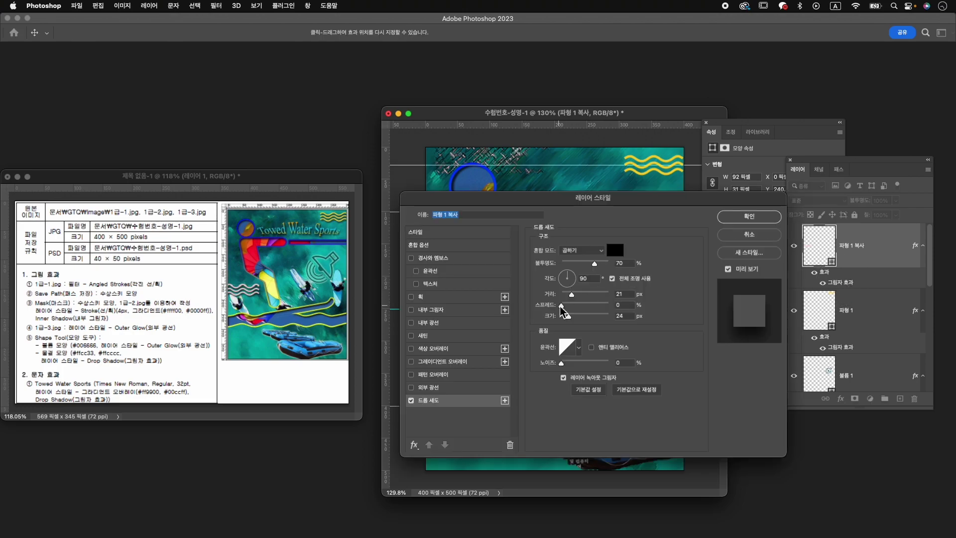
drag(575, 200, 737, 184)
drag(733, 276, 725, 299)
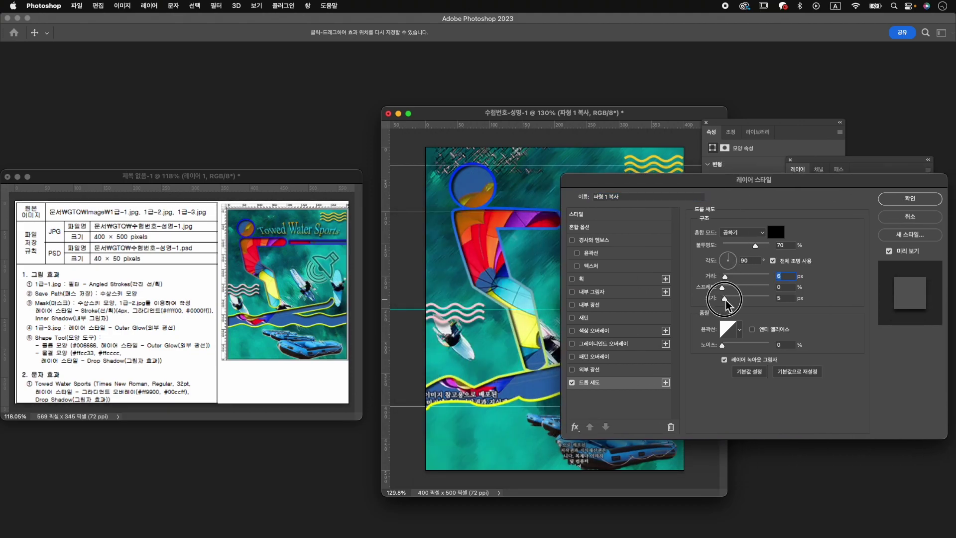
click(894, 200)
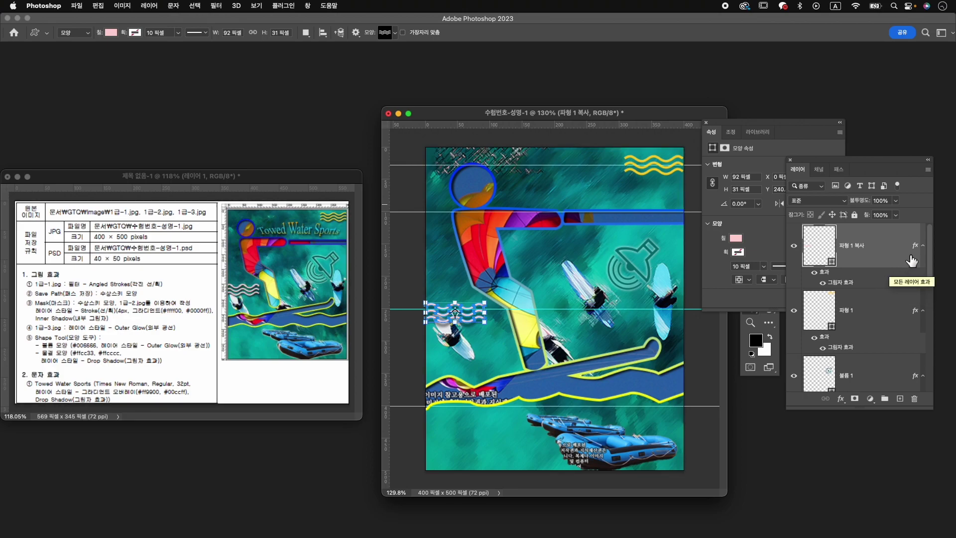
drag(916, 247, 913, 317)
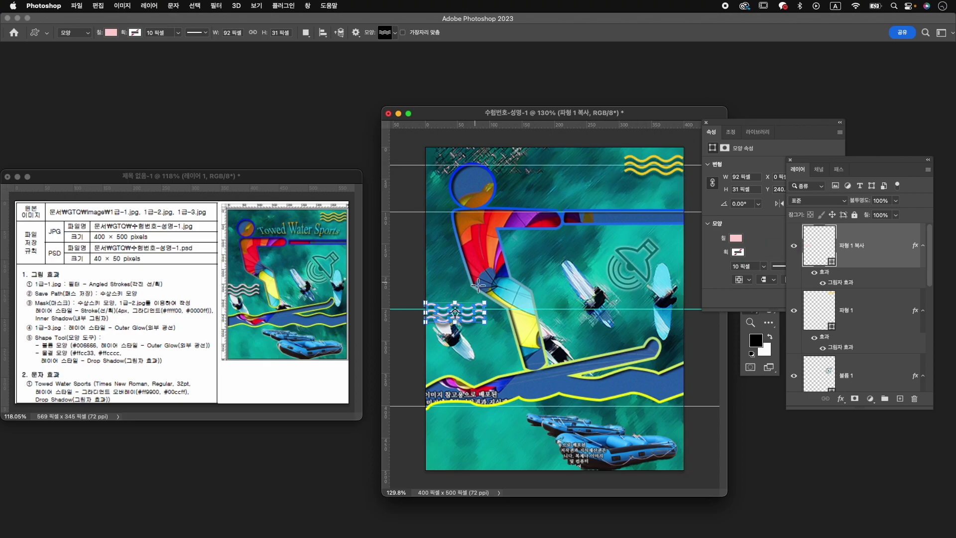
Step: Set the Type tool's font to Times New Roman Regular at 32 pt
key(v)
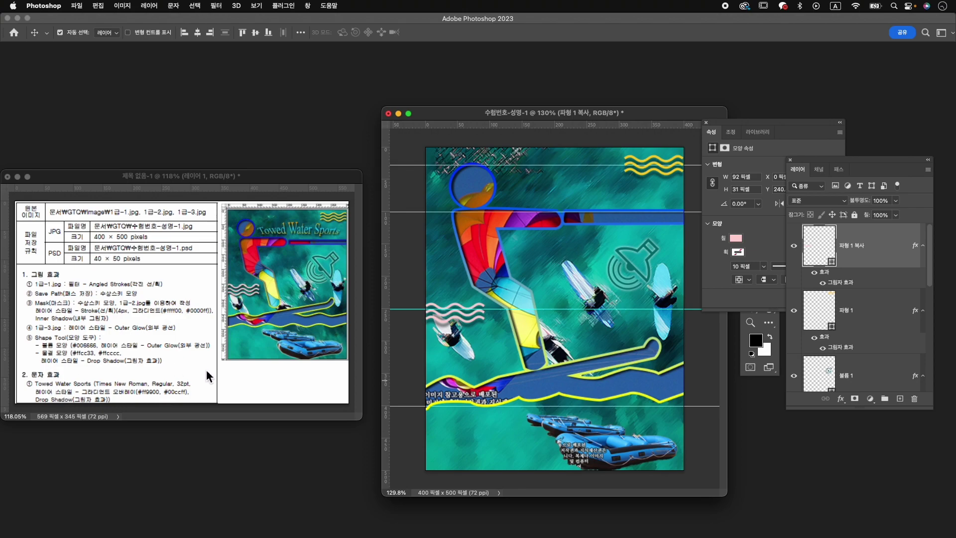
key(t)
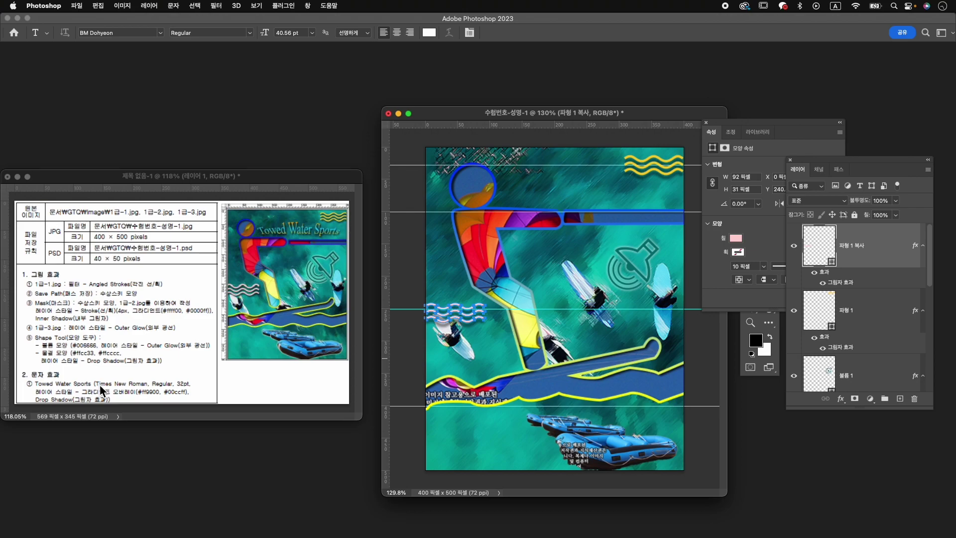
click(130, 34)
text(ime)
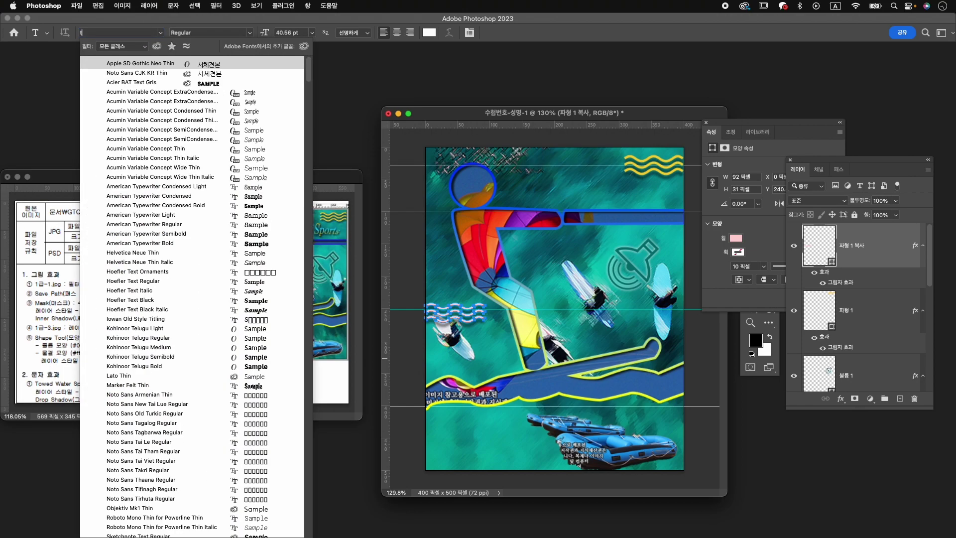
text(s)
key(BackSpace)
key(BackSpace)
key(BackSpace)
key(BackSpace)
text(tiems n)
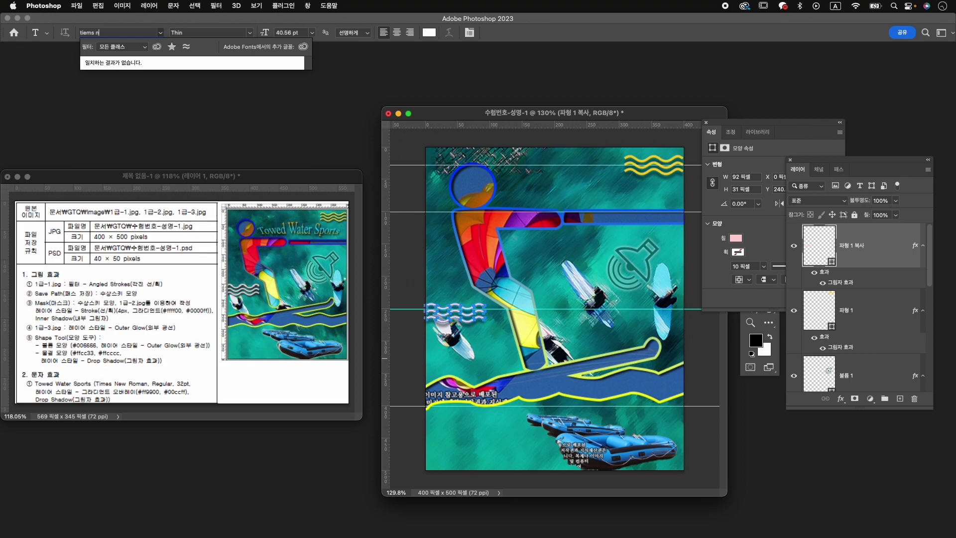
text(times ne)
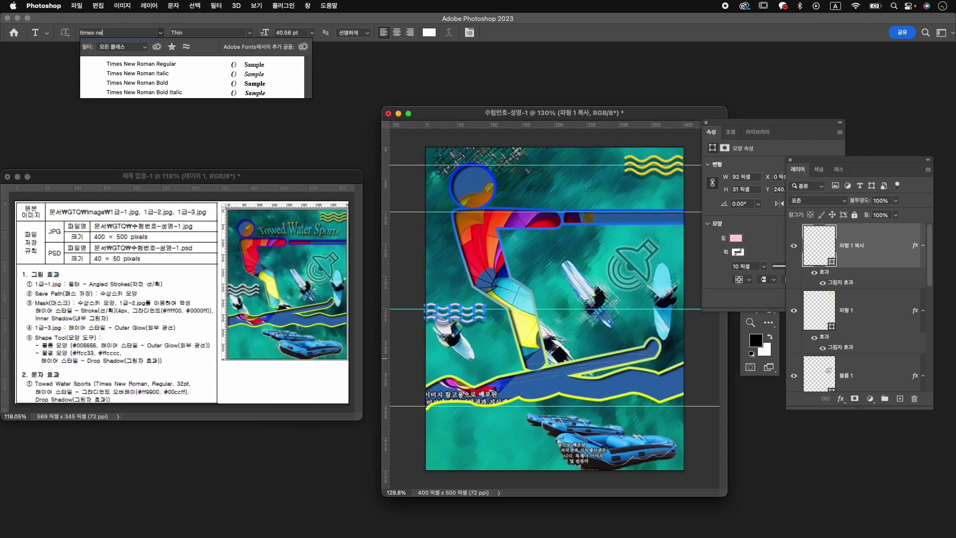
click(178, 66)
click(294, 33)
text(32)
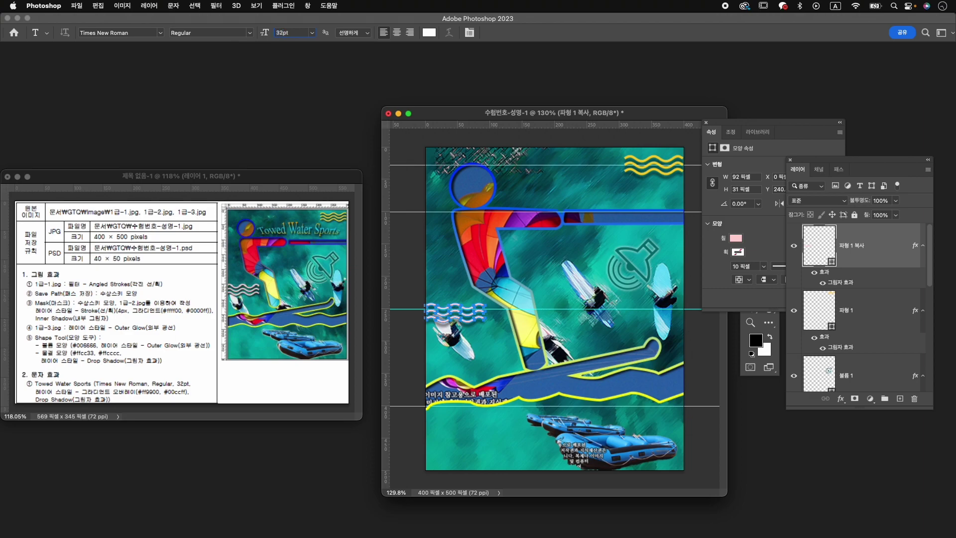
Step: Add the text "Towed Water Sports" beside the skier's head, centred at about X 250 px, Y 72 px
click(514, 197)
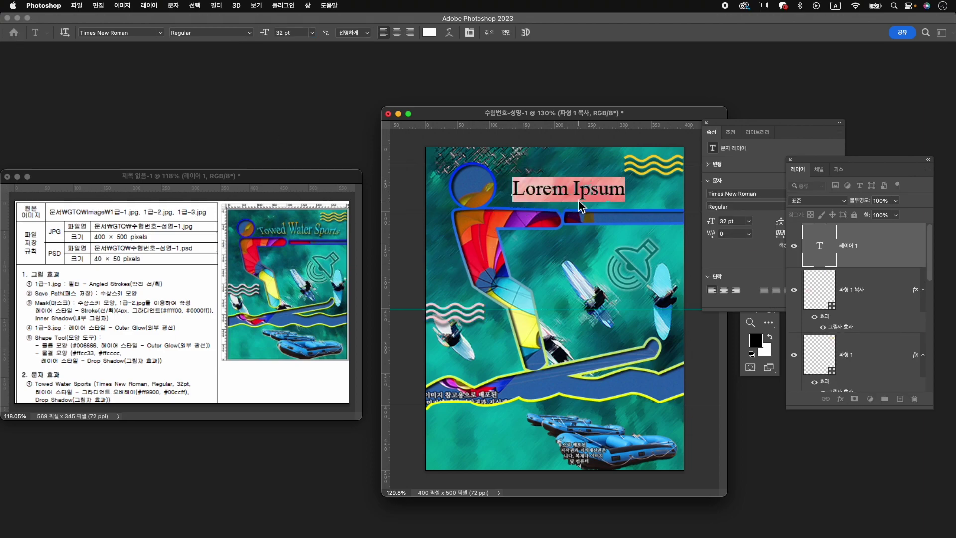
text(Towed)
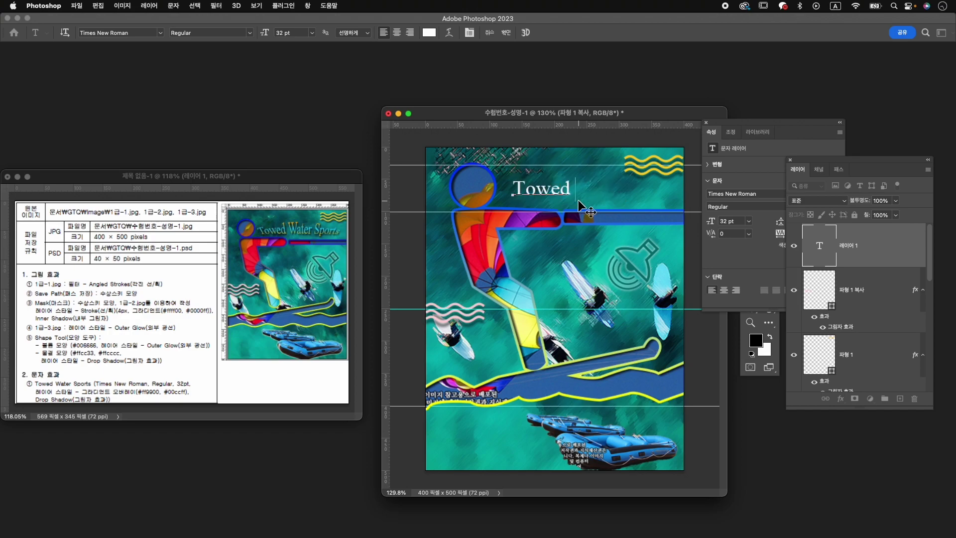
text( Water S)
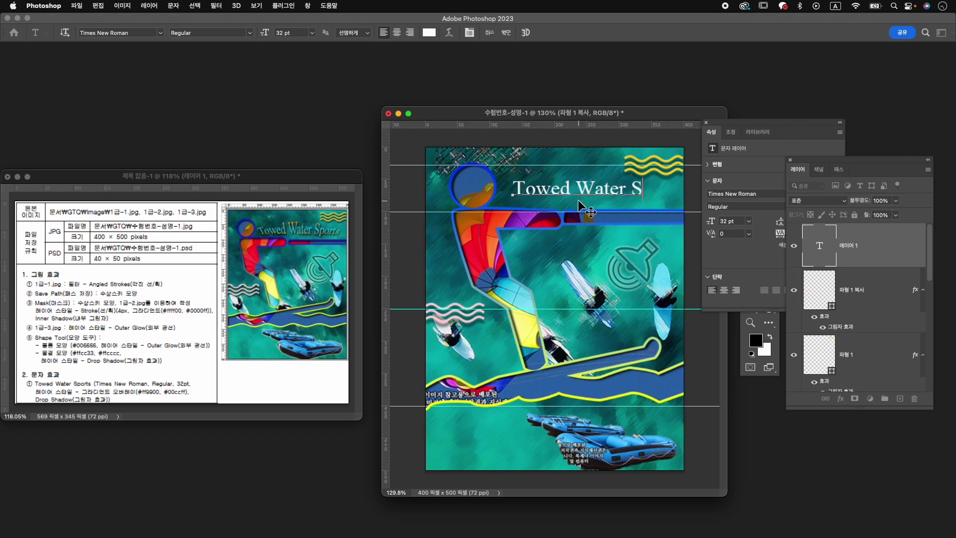
text(ports)
click(506, 32)
key(super+t)
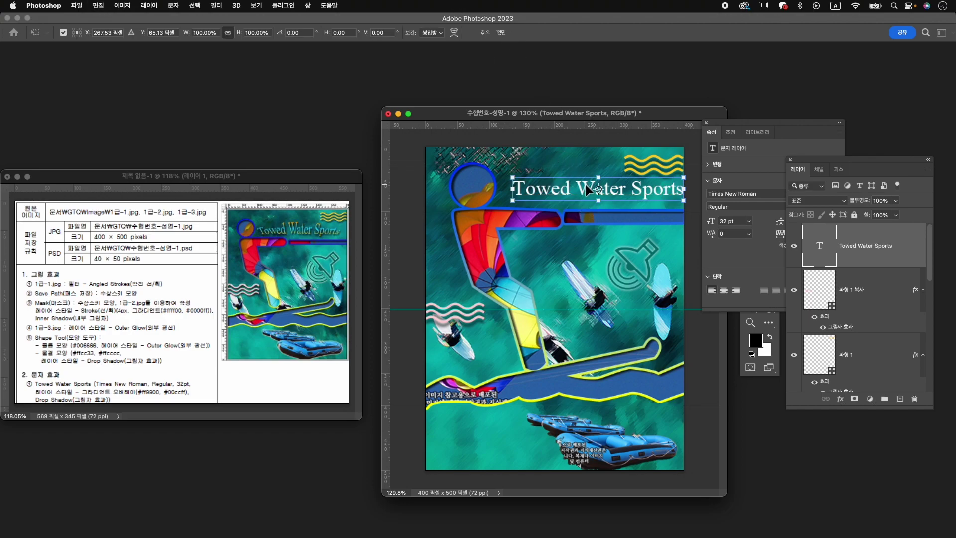
drag(632, 191, 620, 195)
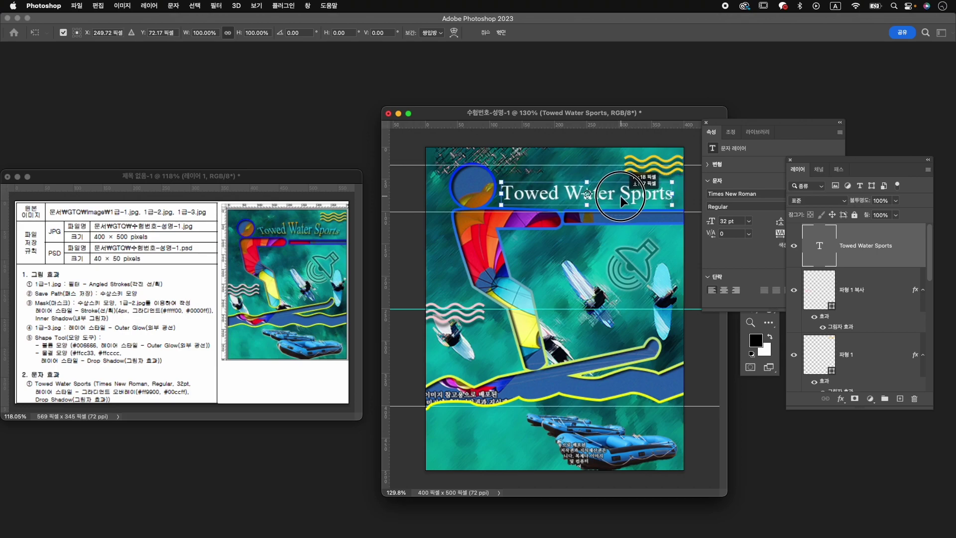
key(Return)
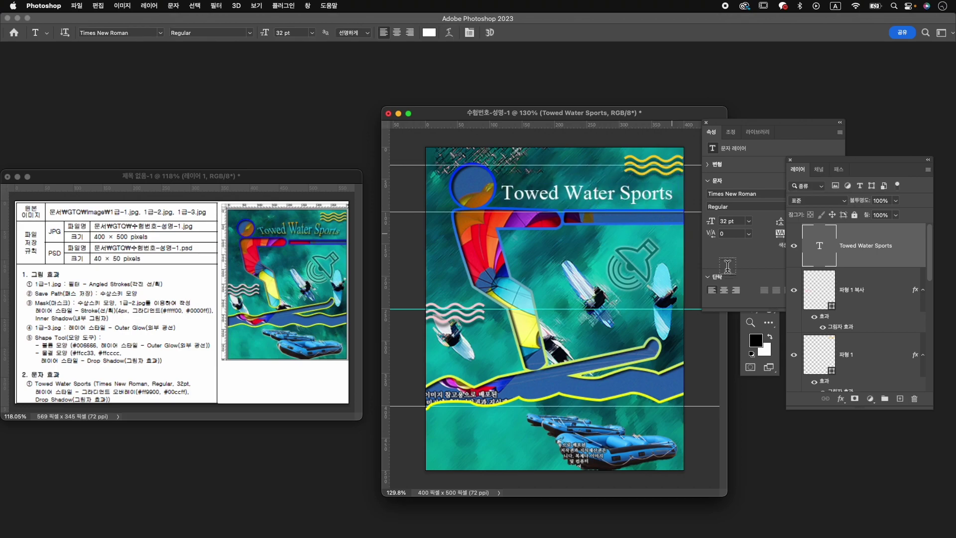
Step: Add a Gradient Overlay to the title text, remove the gradient's middle colour stop and set its first stop to #ff9900
click(706, 122)
click(750, 178)
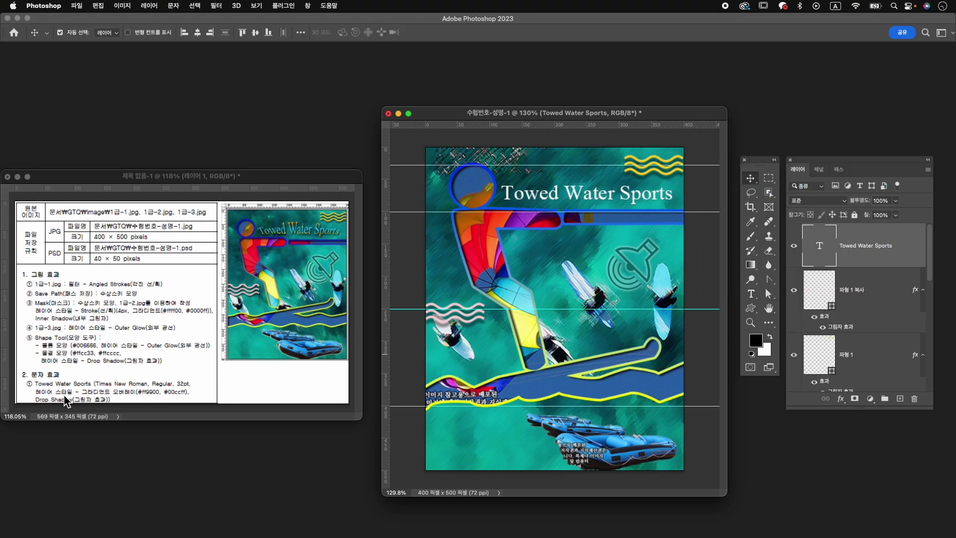
click(841, 398)
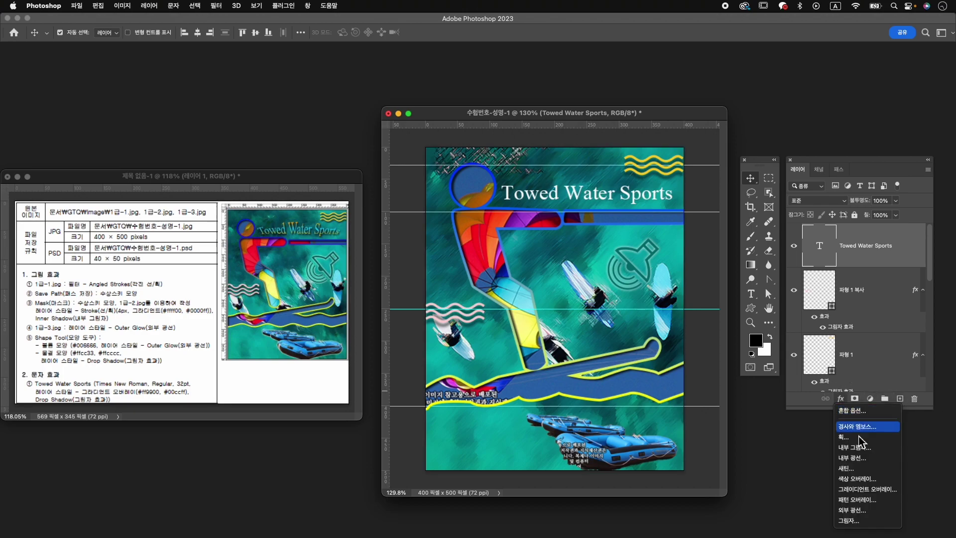
click(867, 489)
click(755, 260)
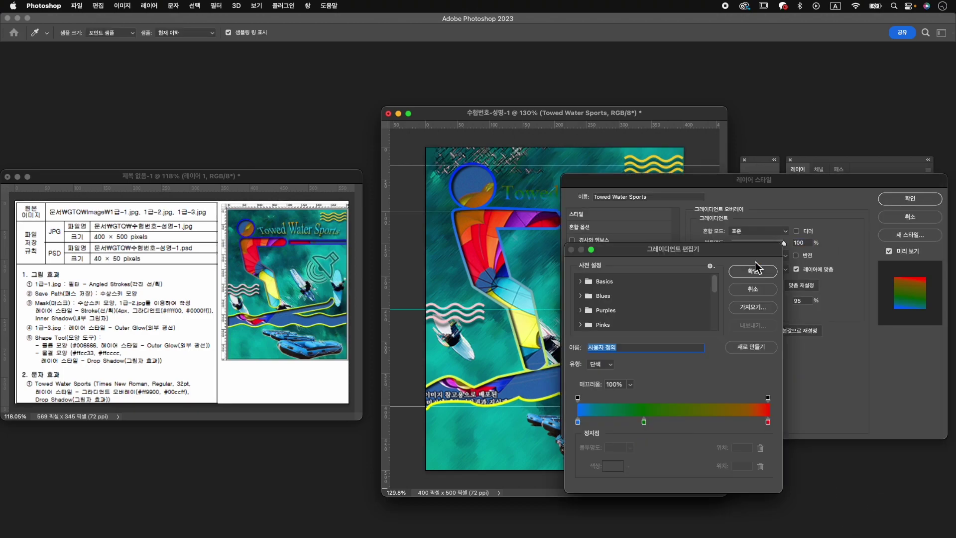
drag(644, 423, 645, 468)
click(578, 423)
click(613, 466)
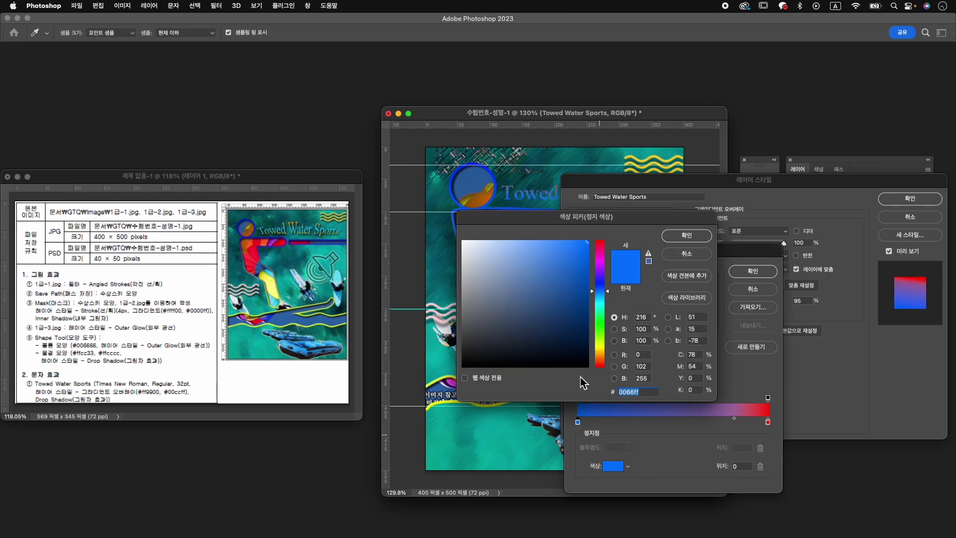
text(ff9900)
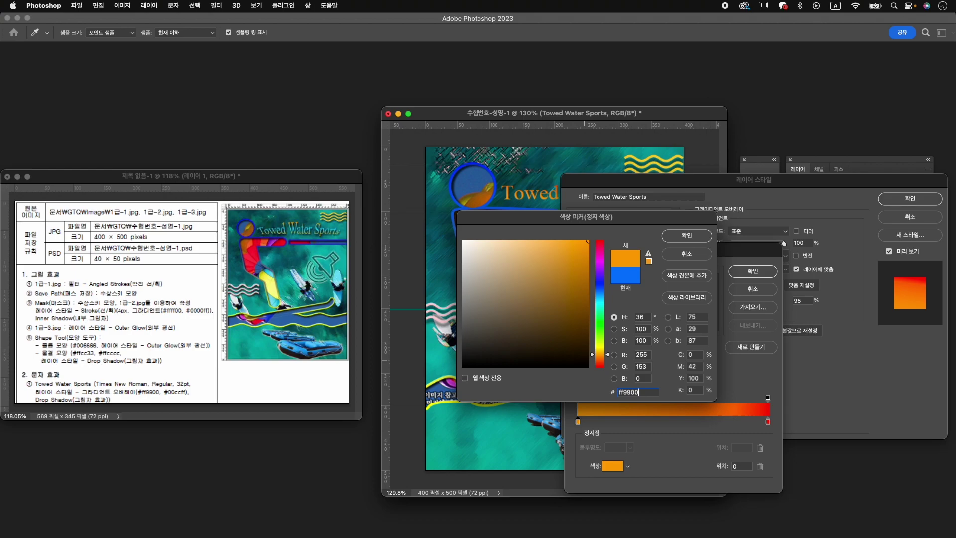
key(Return)
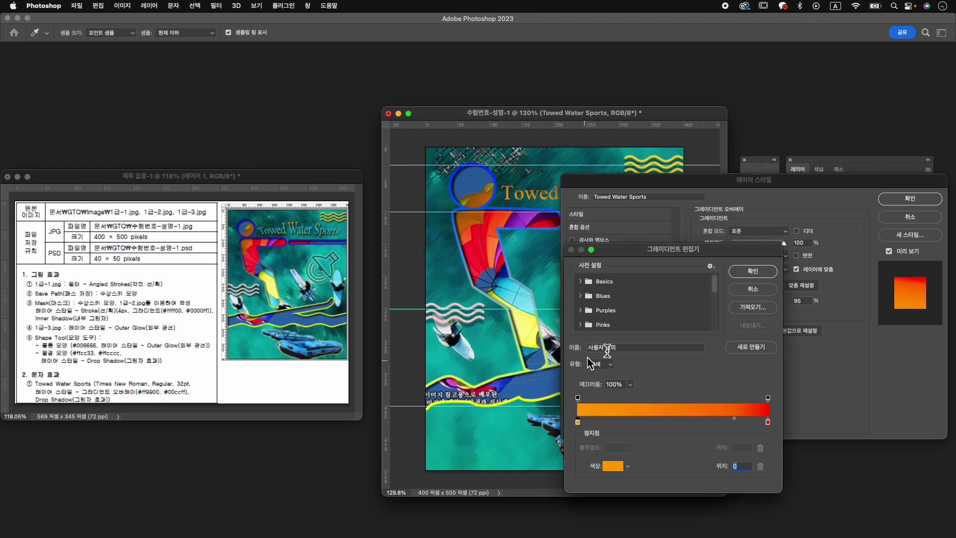
Step: Set the overlay gradient's end colour stop to #00ccff and accept the gradient
double_click(769, 423)
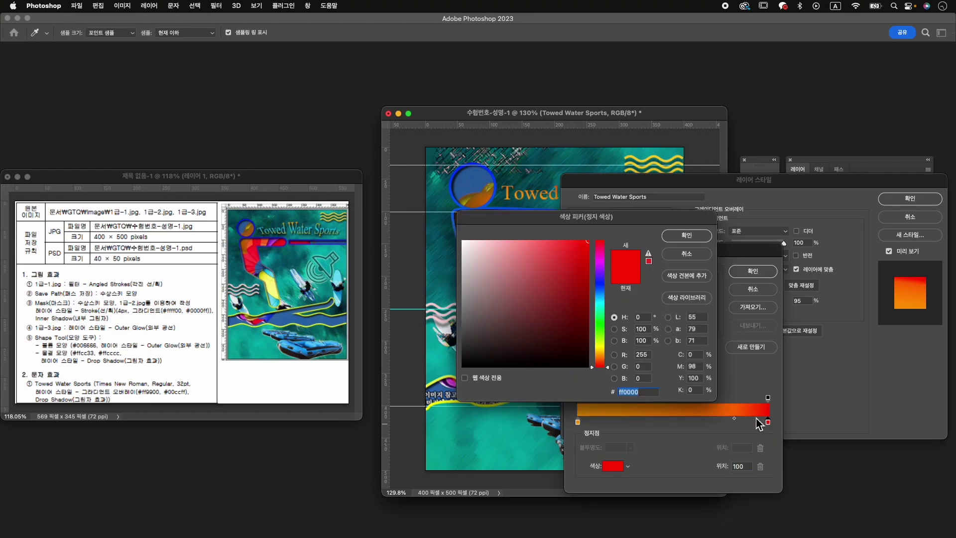
text(00ccff)
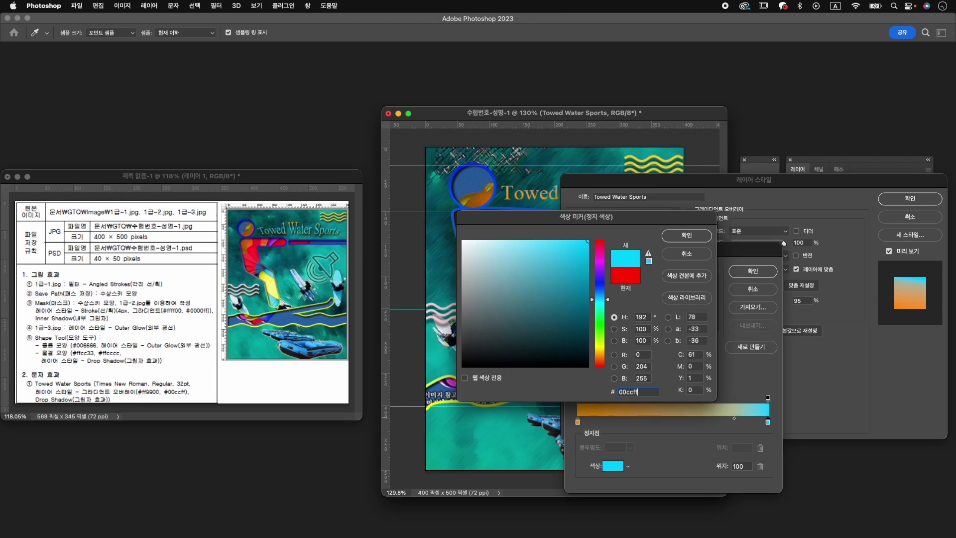
key(Return)
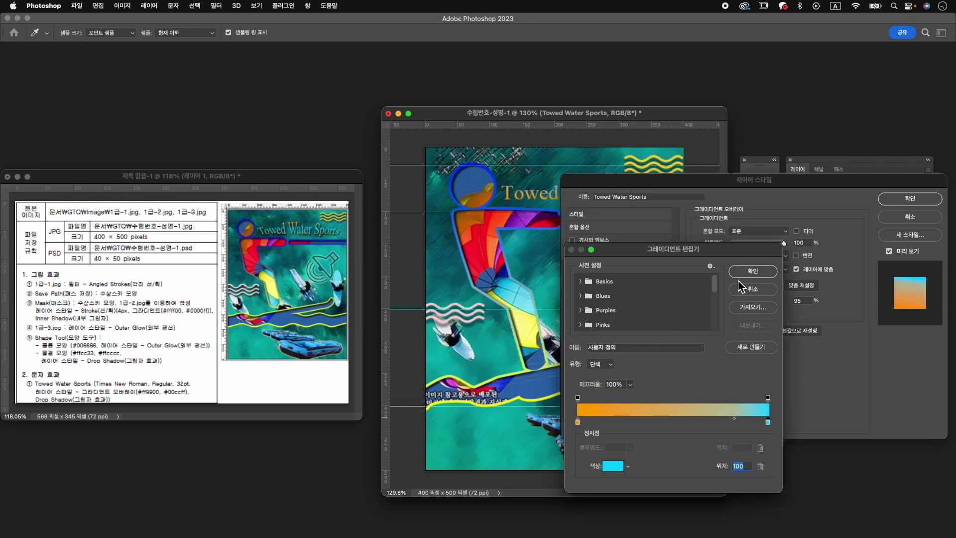
click(754, 270)
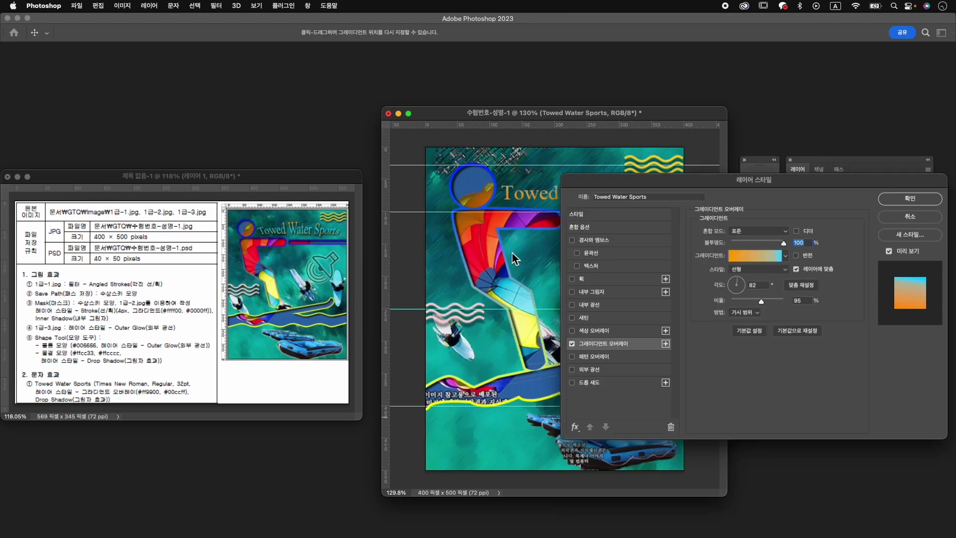
Step: Set the title's Gradient Overlay angle to -87° and its scale to 10%
drag(619, 188, 606, 243)
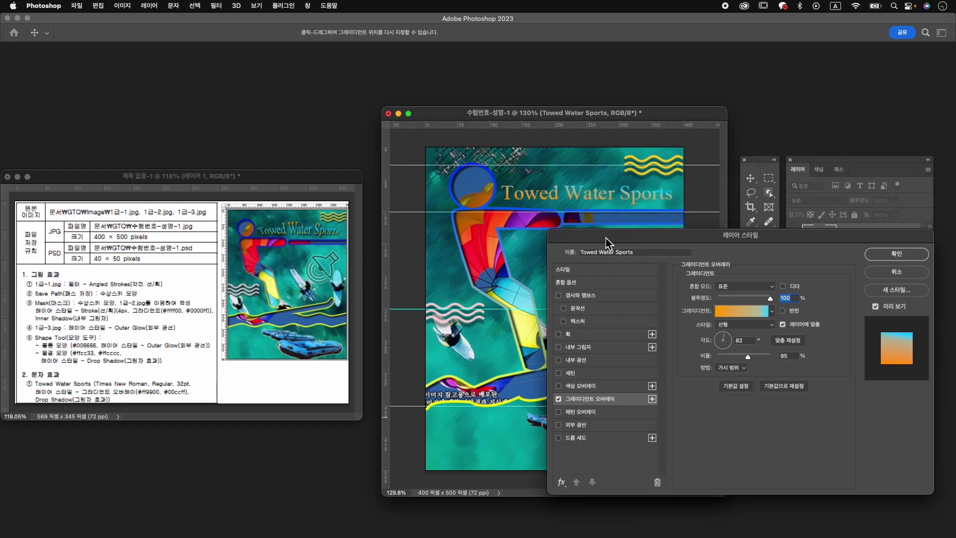
click(727, 349)
drag(727, 353, 705, 366)
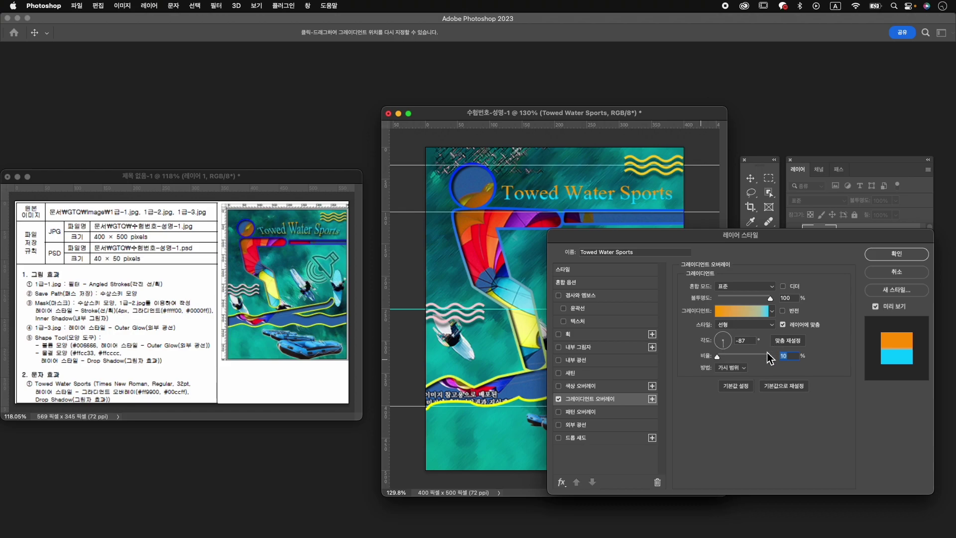
Step: Shift the overlay gradient's colour midpoint to 5%, close to the orange stop
click(742, 319)
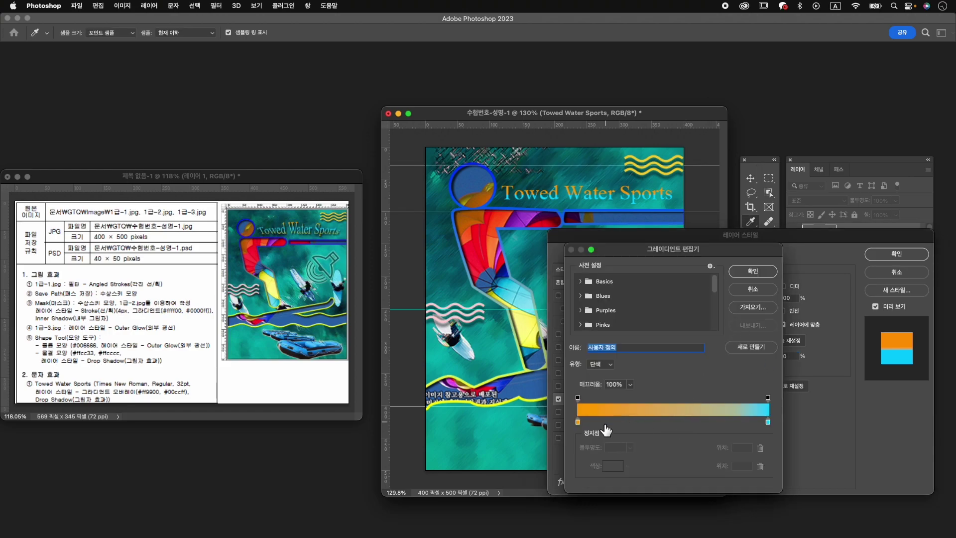
click(578, 423)
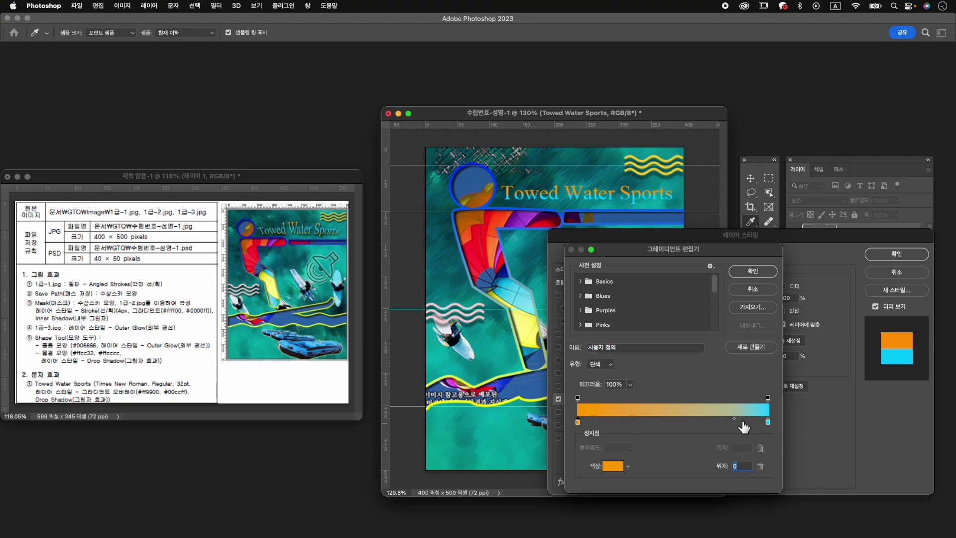
drag(735, 418, 589, 419)
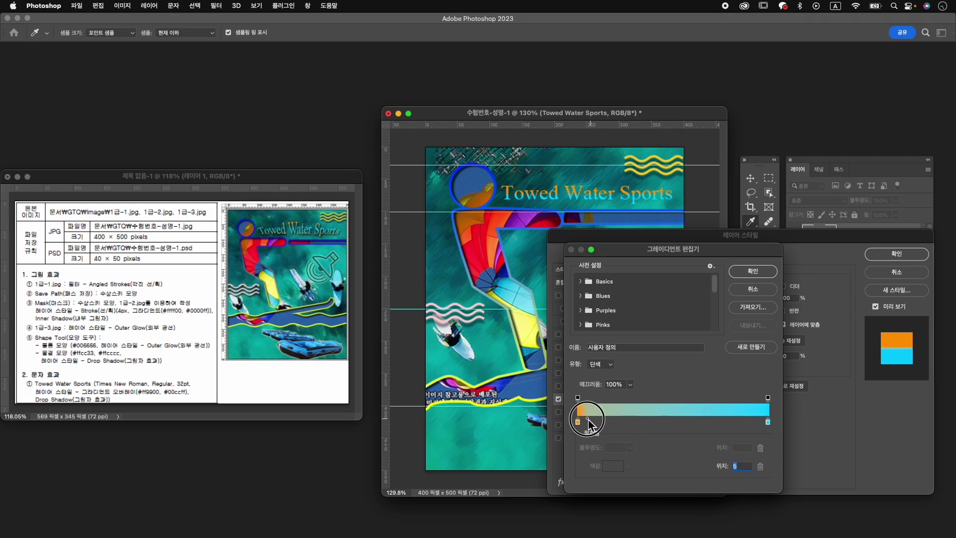
click(767, 278)
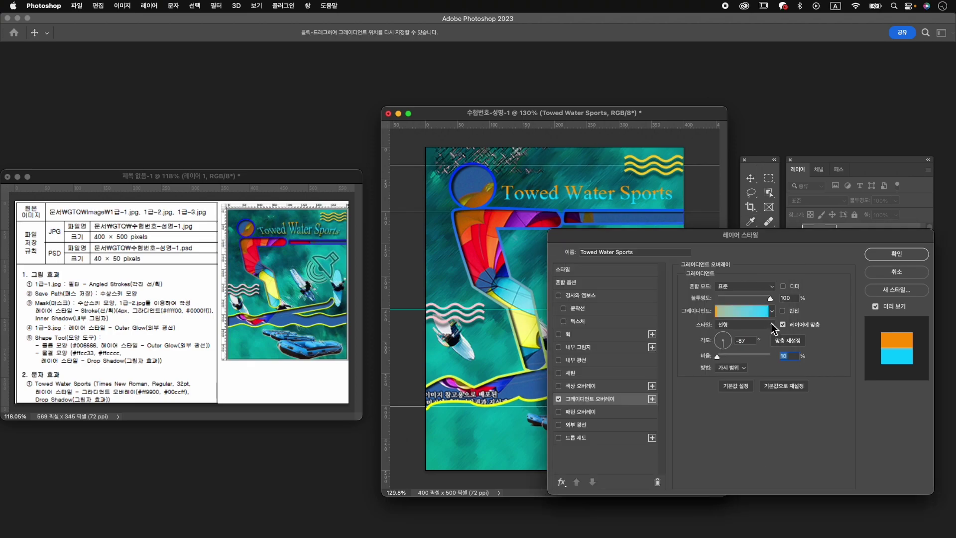
Step: Change the Gradient Overlay style to Reflected (반사) with a scale of 127%
click(775, 329)
click(755, 342)
mouse_move(717, 356)
mouse_down()
mouse_move(770, 358)
mouse_move(728, 358)
mouse_up()
click(792, 312)
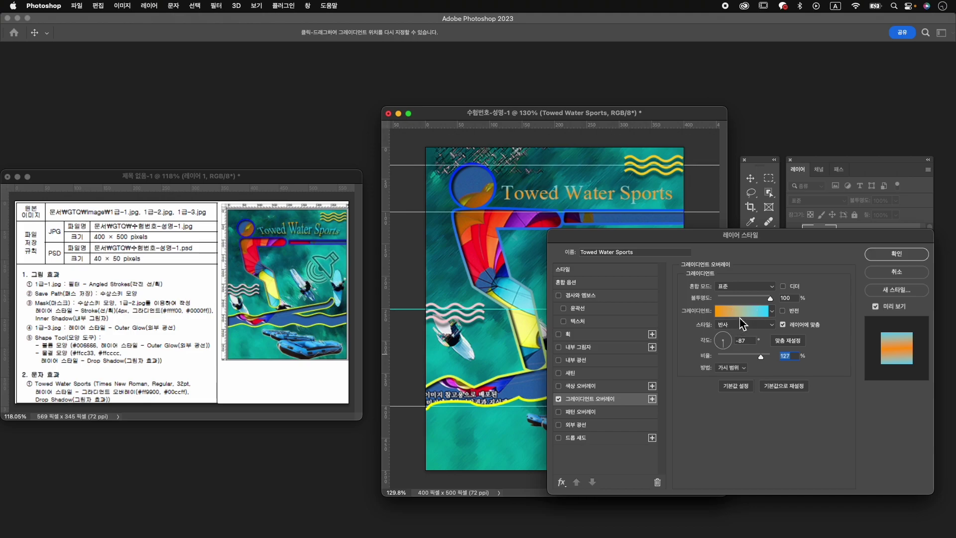
Step: Move the overlay gradient's colour midpoint to 51% and accept the gradient
click(741, 312)
click(578, 422)
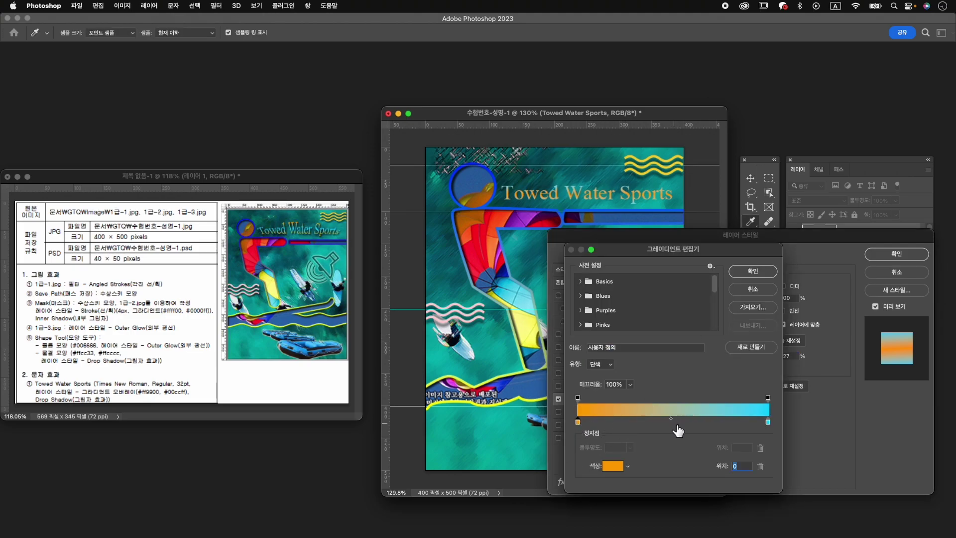
drag(672, 419, 677, 418)
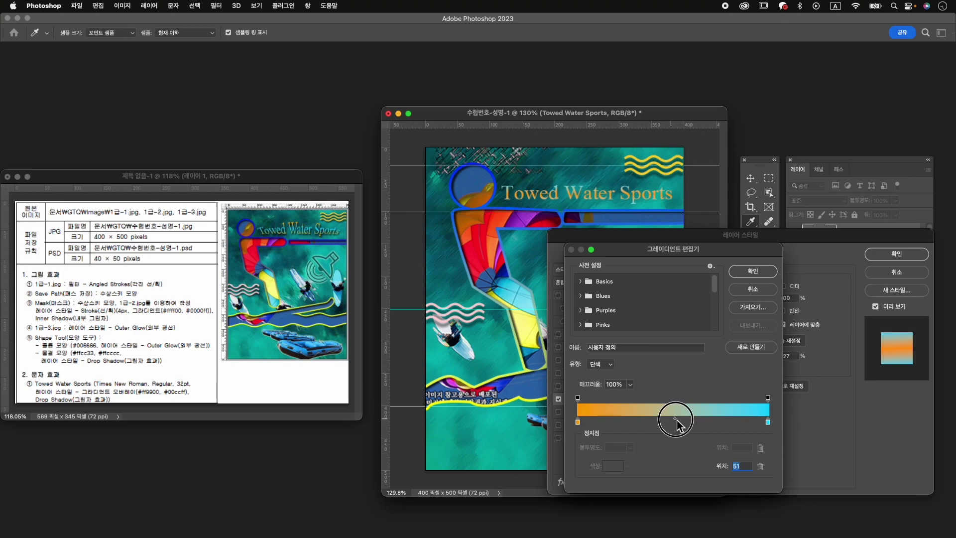
click(753, 271)
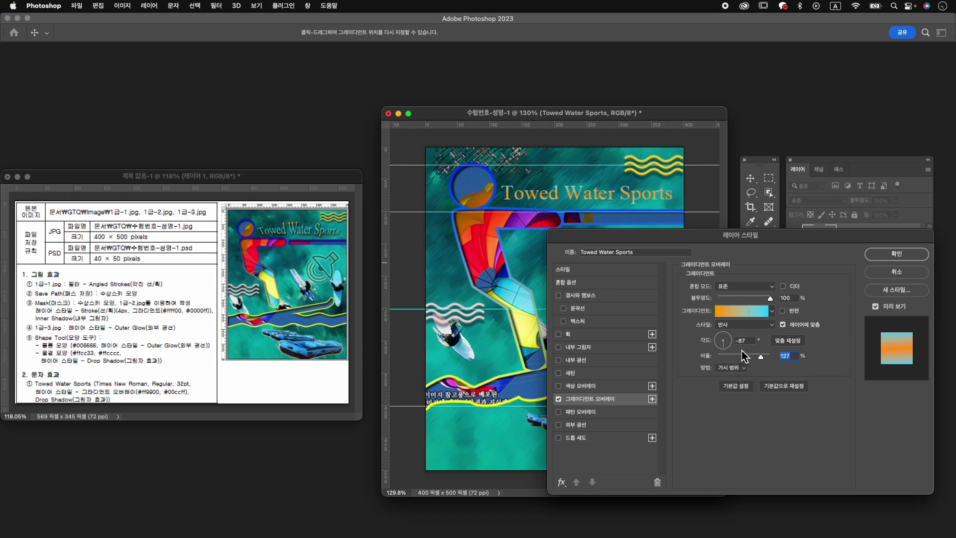
Step: Set the title's Gradient Overlay scale to 122% and its angle to -90°, and apply the layer style
drag(767, 360, 757, 361)
click(722, 341)
text(-90)
key(Return)
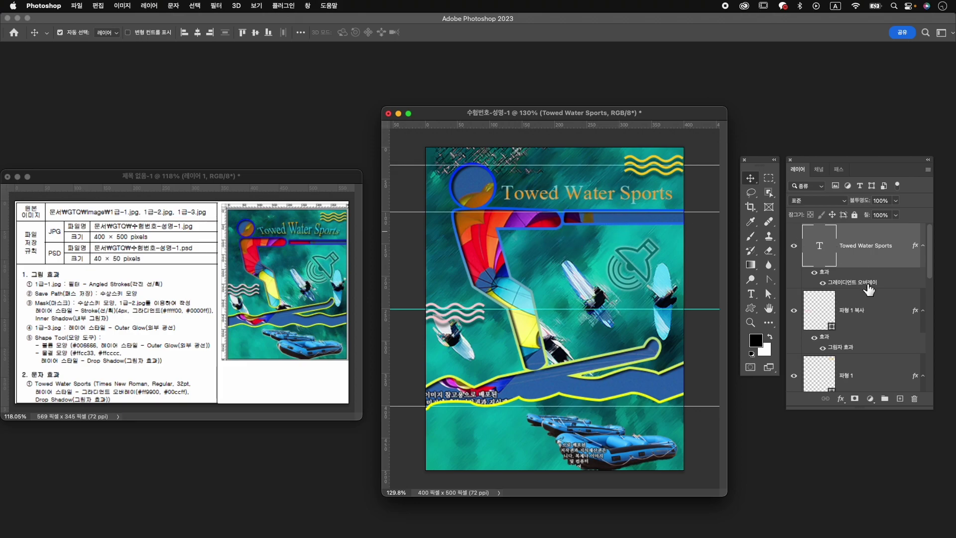
Step: Reverse the title's overlay gradient and add a Drop Shadow (드롭 섀도) effect to the title layer
double_click(865, 285)
click(794, 311)
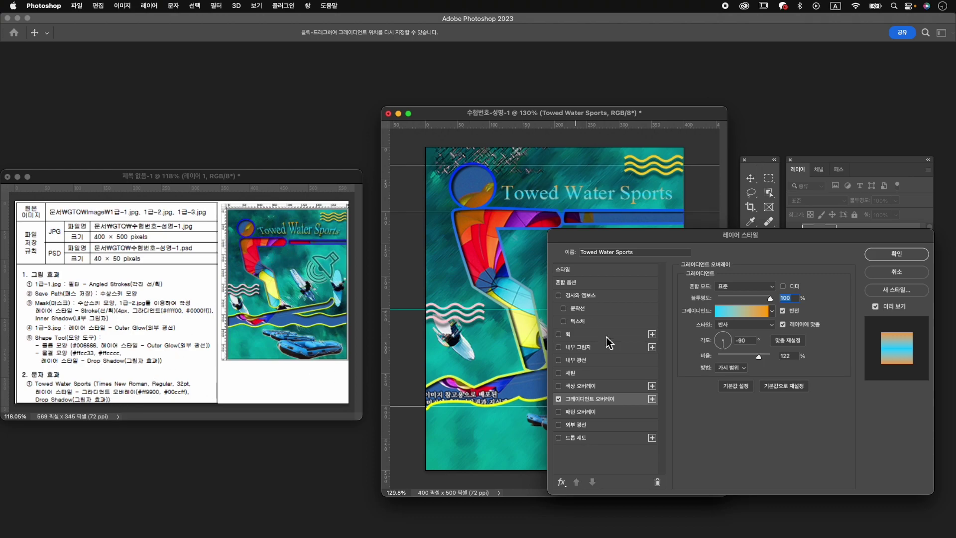
click(575, 438)
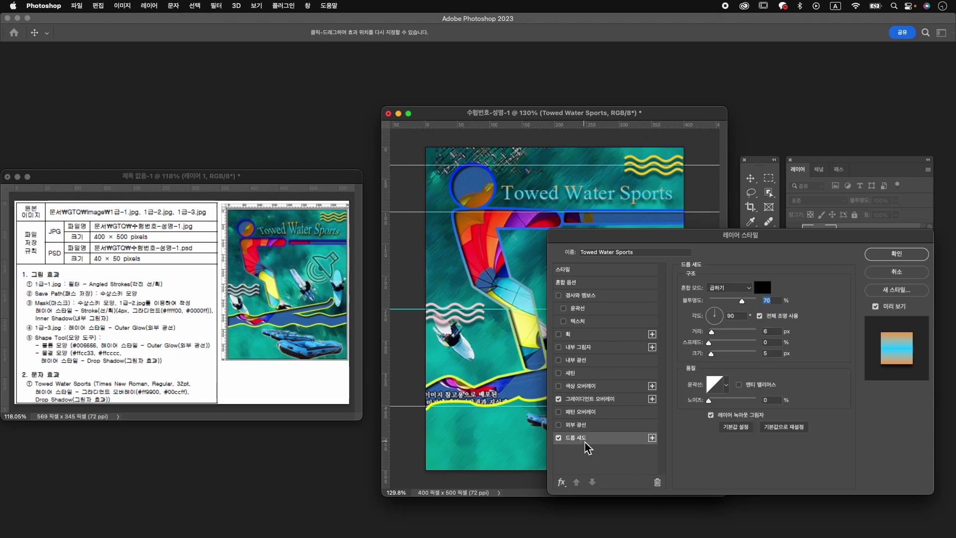
click(912, 258)
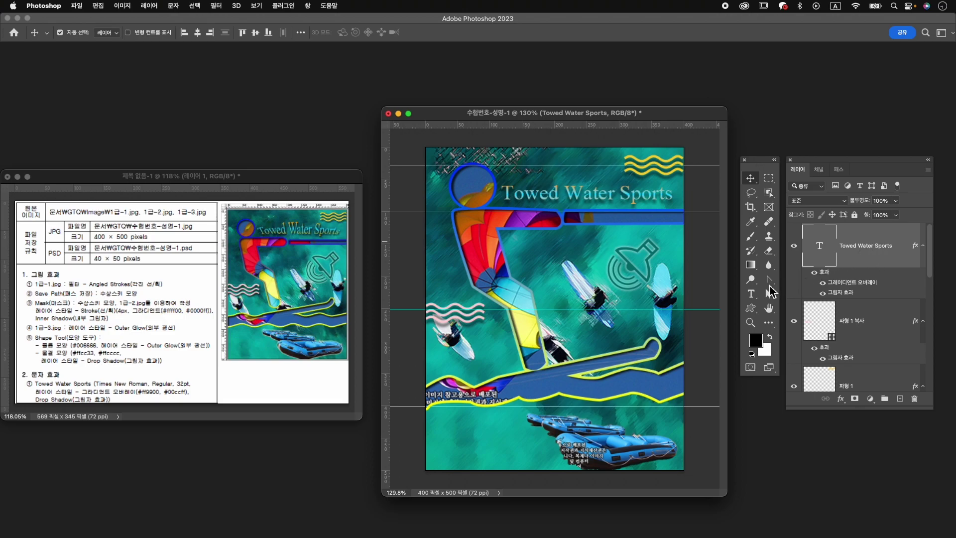
Step: Warp the title text with the horizontal Arc Upper (위 부채꼴) style and a bend of +14%
click(751, 295)
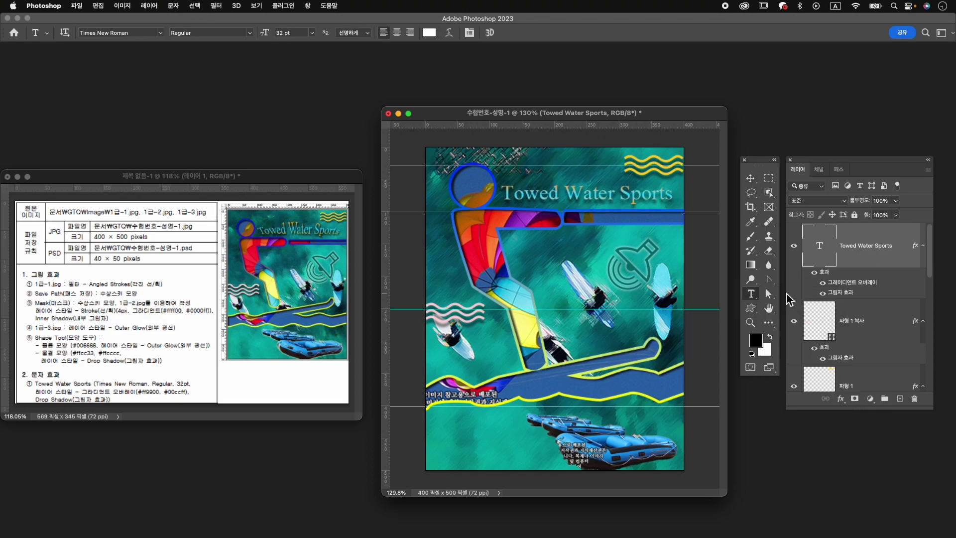
click(448, 33)
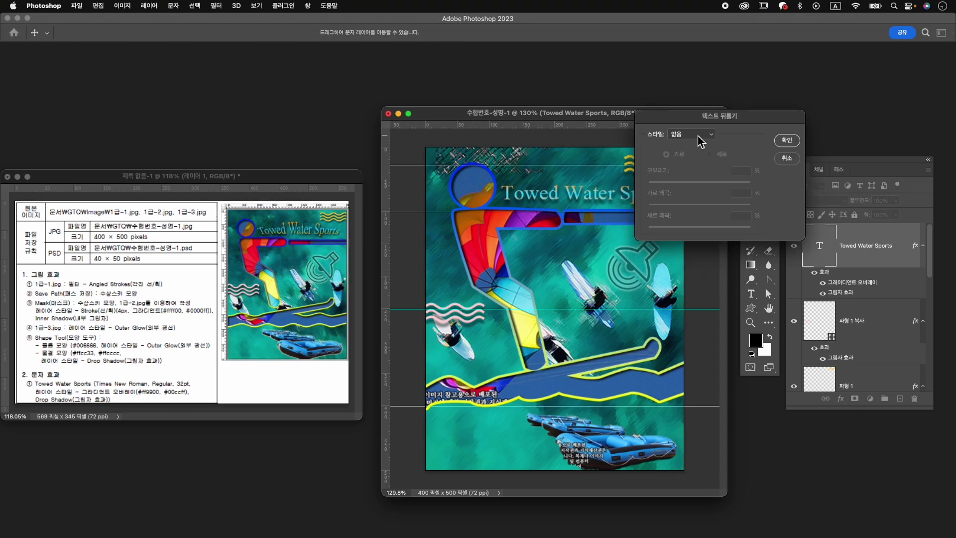
click(698, 138)
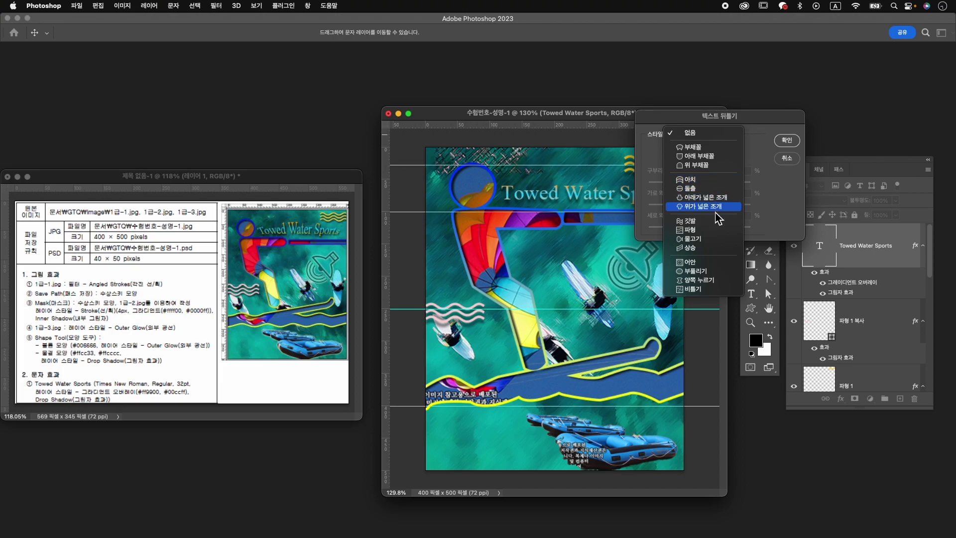
click(717, 188)
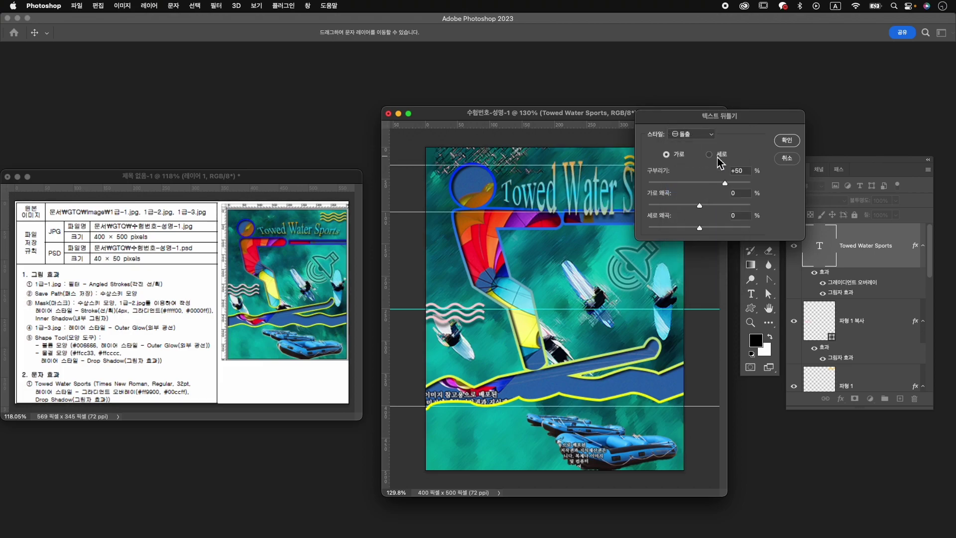
click(693, 134)
click(714, 111)
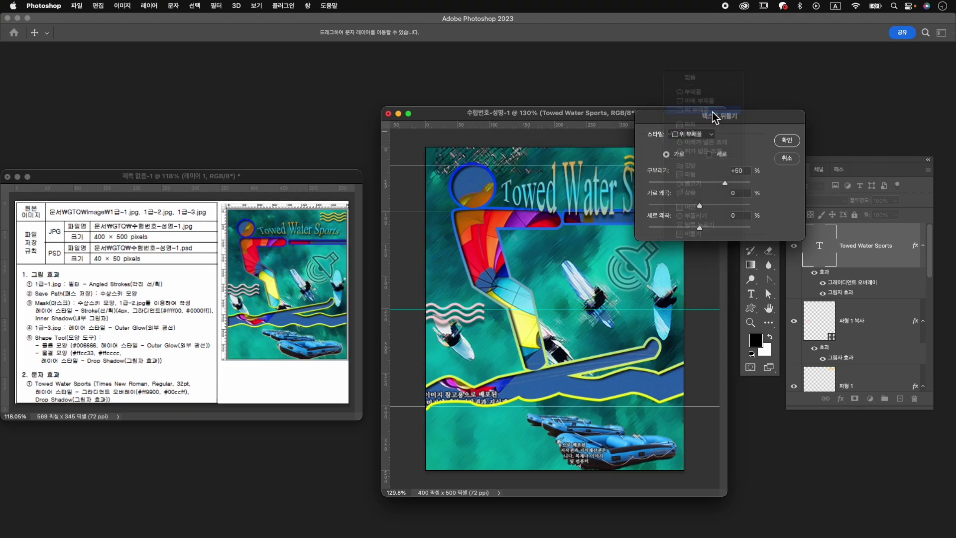
drag(725, 184, 709, 185)
drag(688, 118, 775, 172)
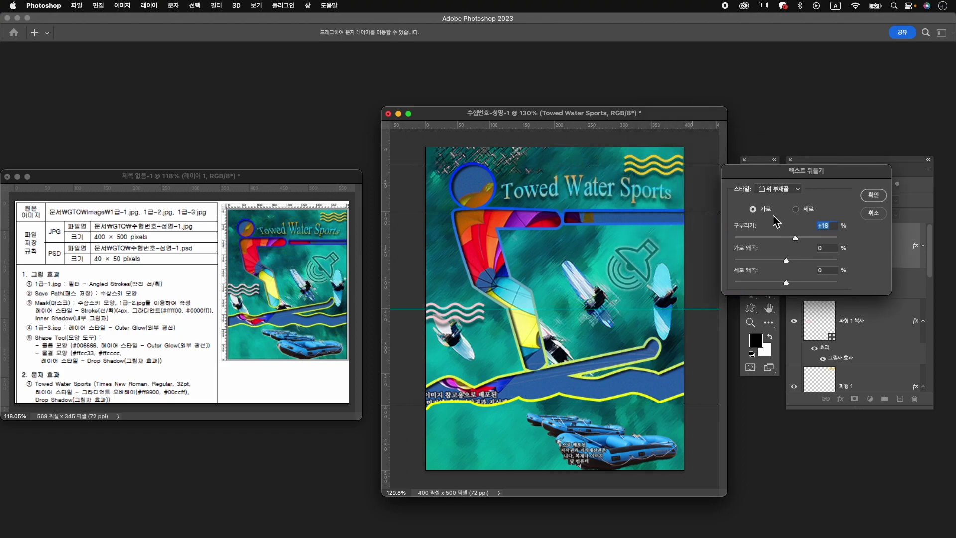
drag(787, 233, 796, 240)
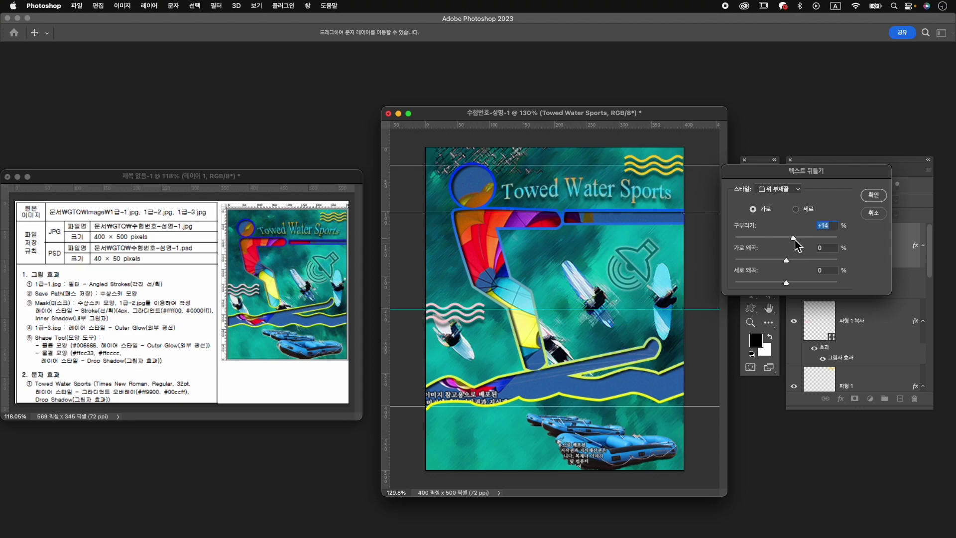
click(874, 196)
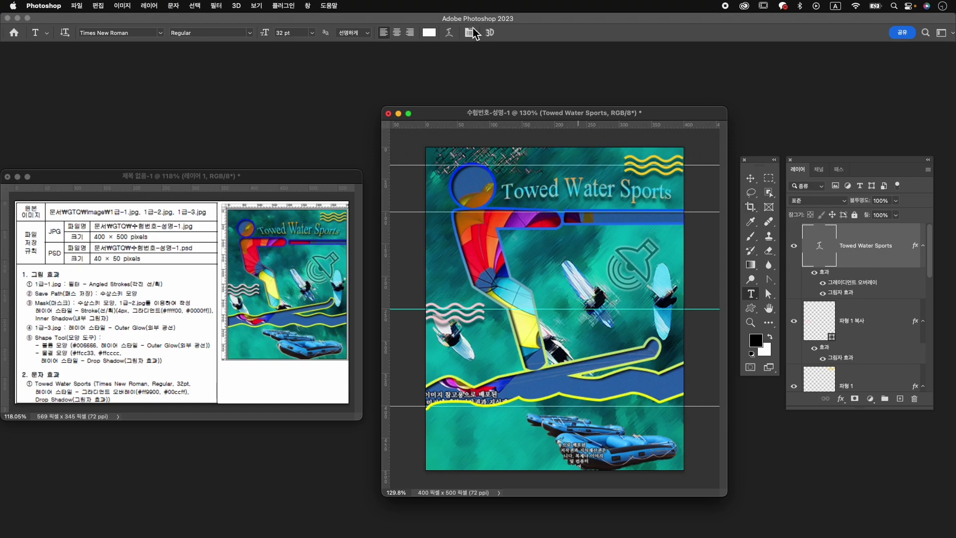
click(449, 33)
click(821, 190)
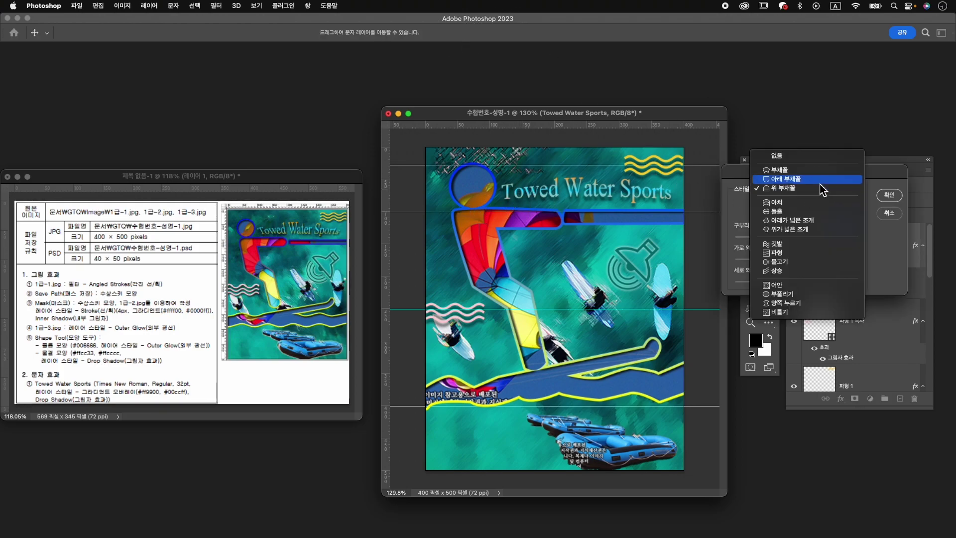
click(812, 171)
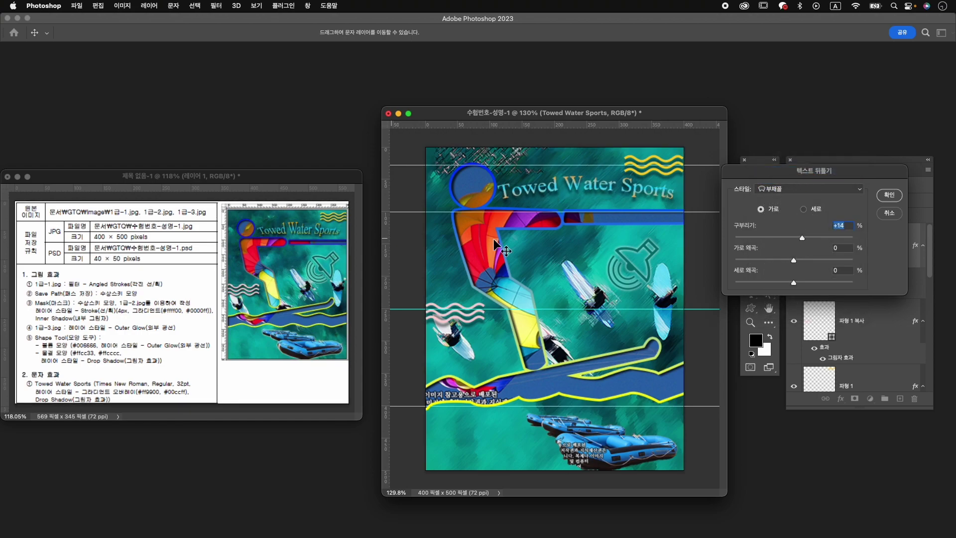
drag(807, 244, 815, 245)
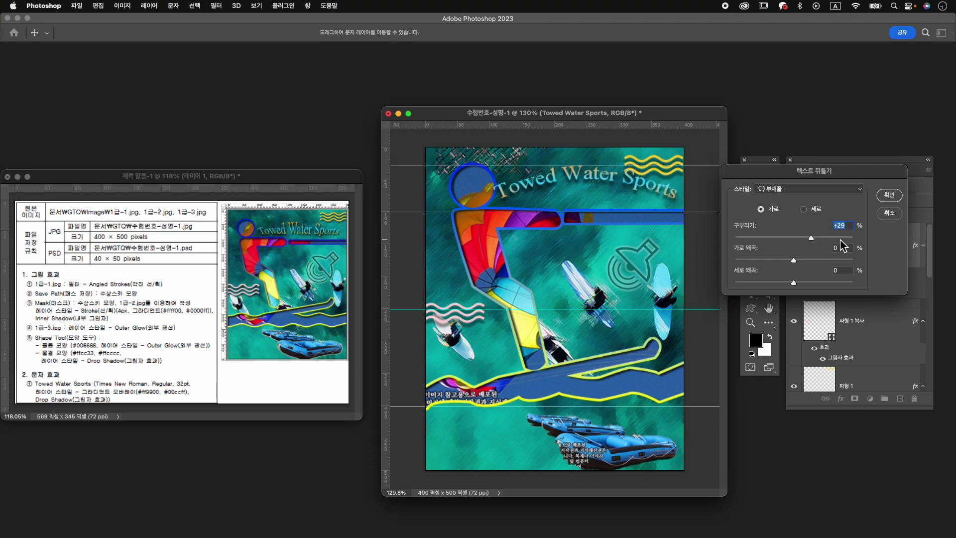
click(890, 212)
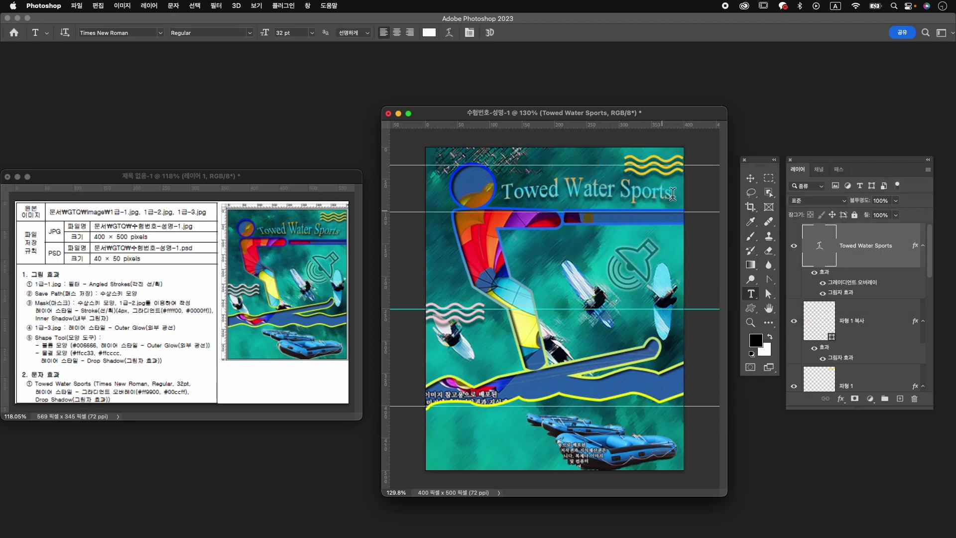
Step: Scale the yellow wave shape above the title down to about 88%, anchored at the poster's upper right corner
key(v)
click(654, 161)
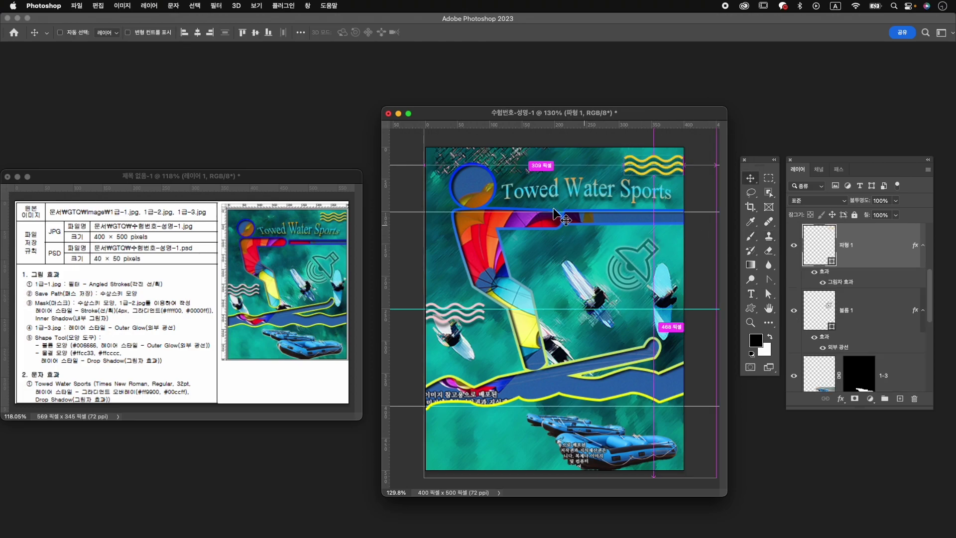
key(cmd+t)
drag(625, 175, 629, 176)
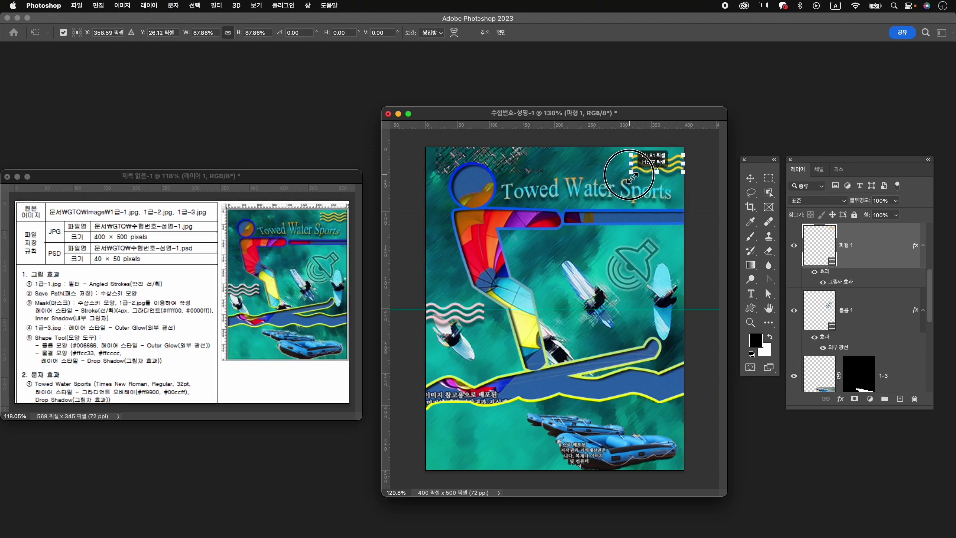
key(Return)
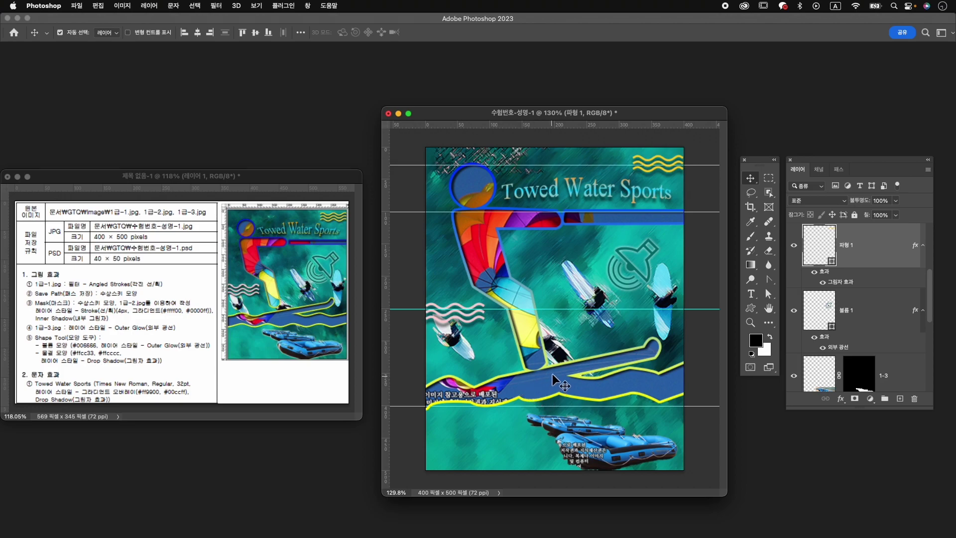
Step: Adjust the anchor points of the 타원 1 shape to reshape the ski's curved tip and its junction with the wave band
scroll(882, 342, down, 5)
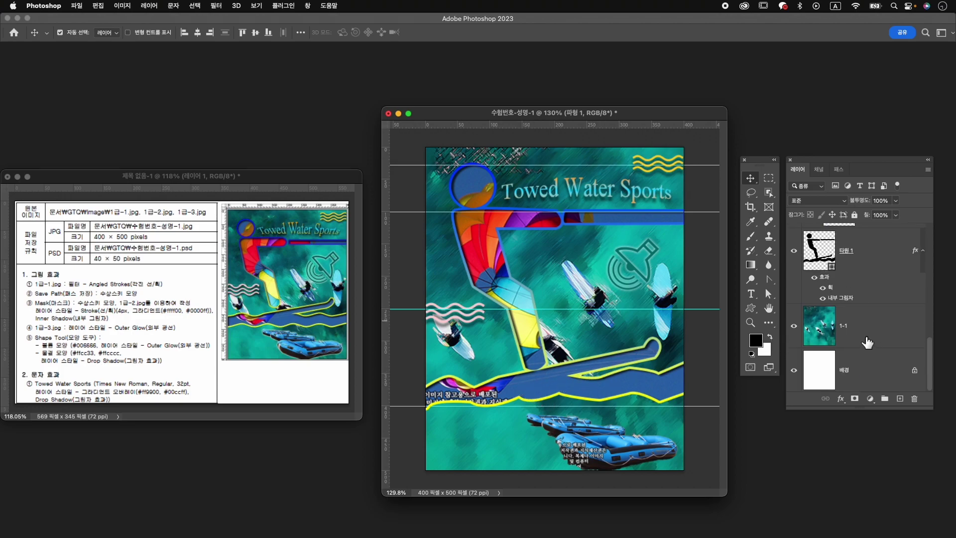
scroll(869, 340, up, 1)
click(865, 269)
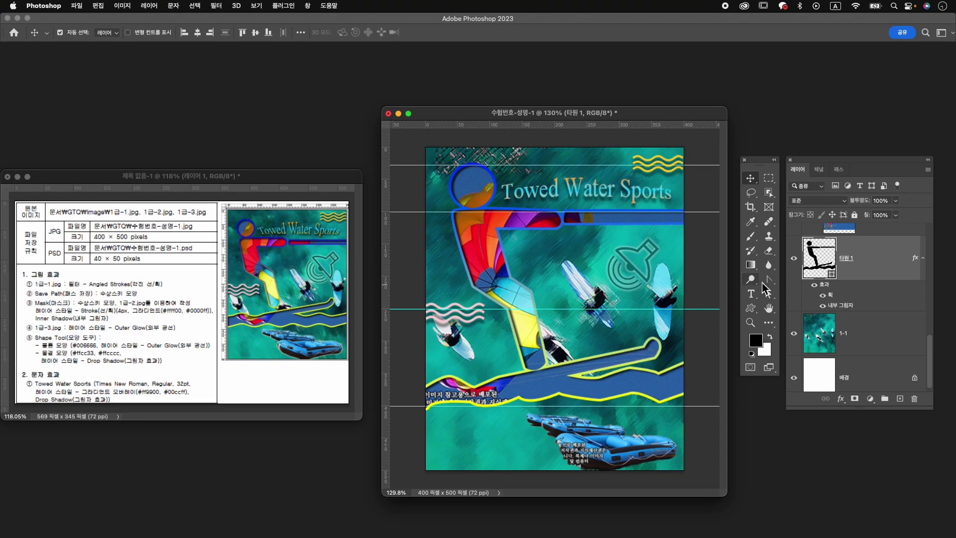
click(770, 298)
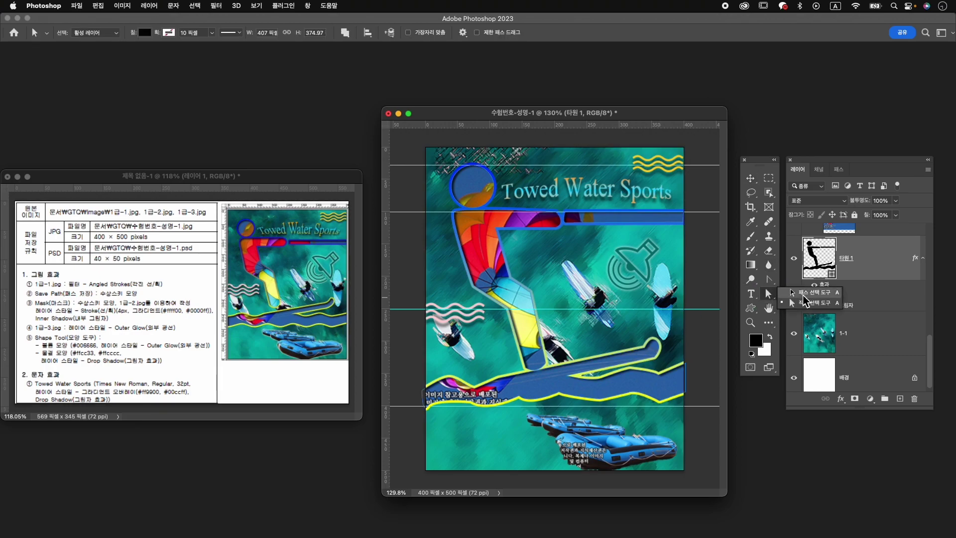
click(646, 348)
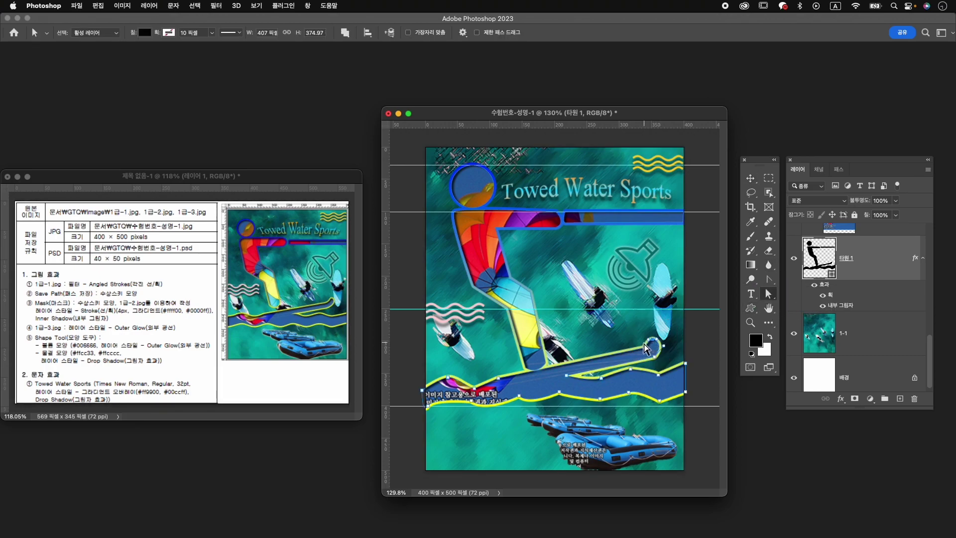
click(501, 384)
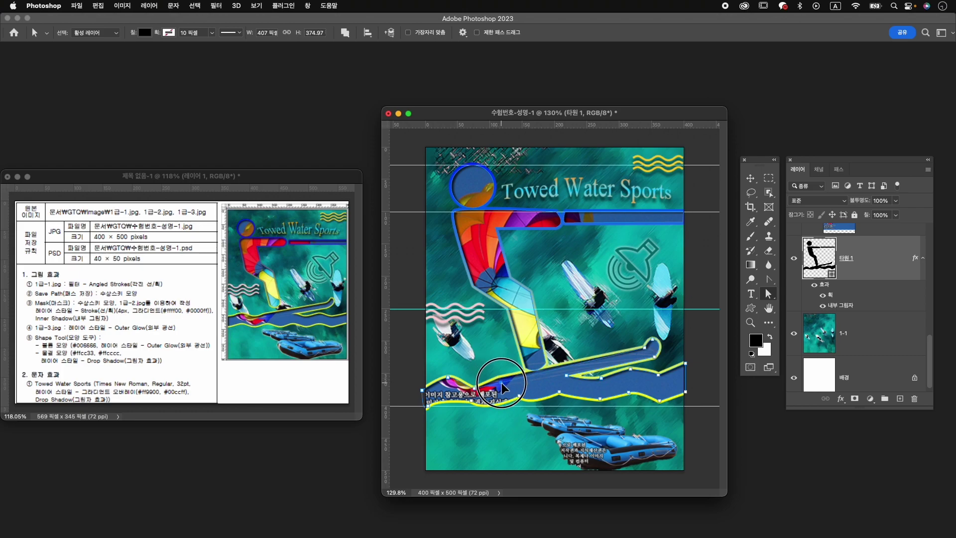
drag(645, 348, 647, 351)
drag(502, 381, 505, 383)
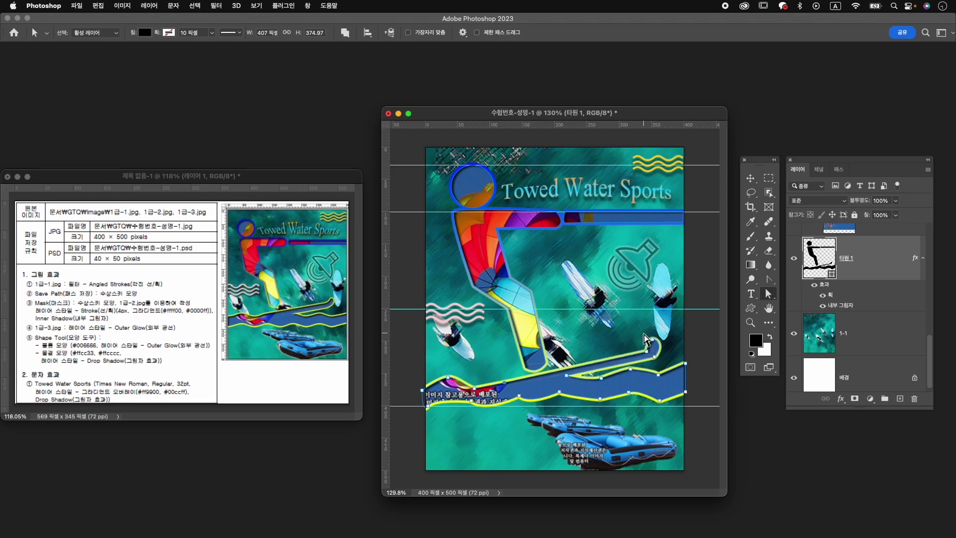
drag(654, 340, 648, 346)
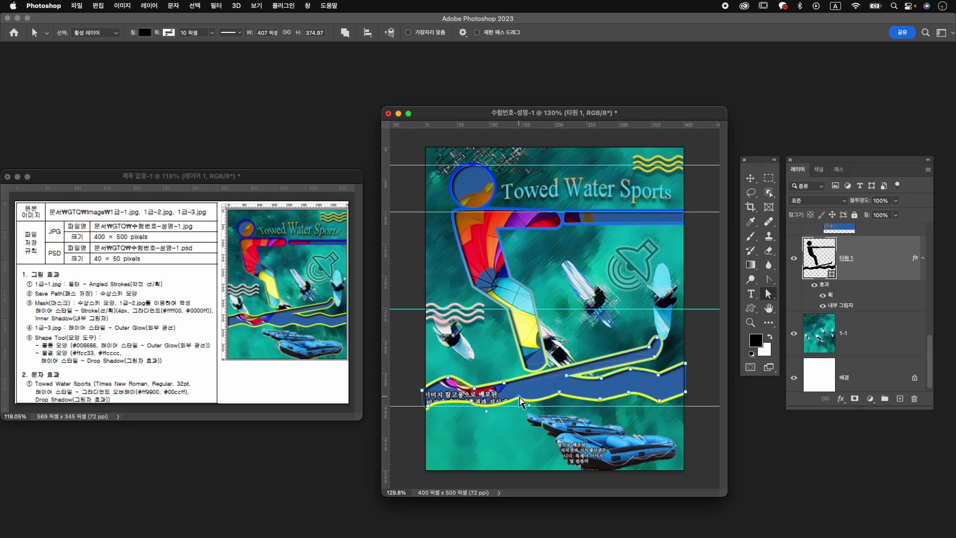
Step: Reshape the lower edge of the wave band just below the skier by adjusting its anchor points
right_click(771, 280)
click(818, 330)
drag(520, 401, 504, 402)
key(a)
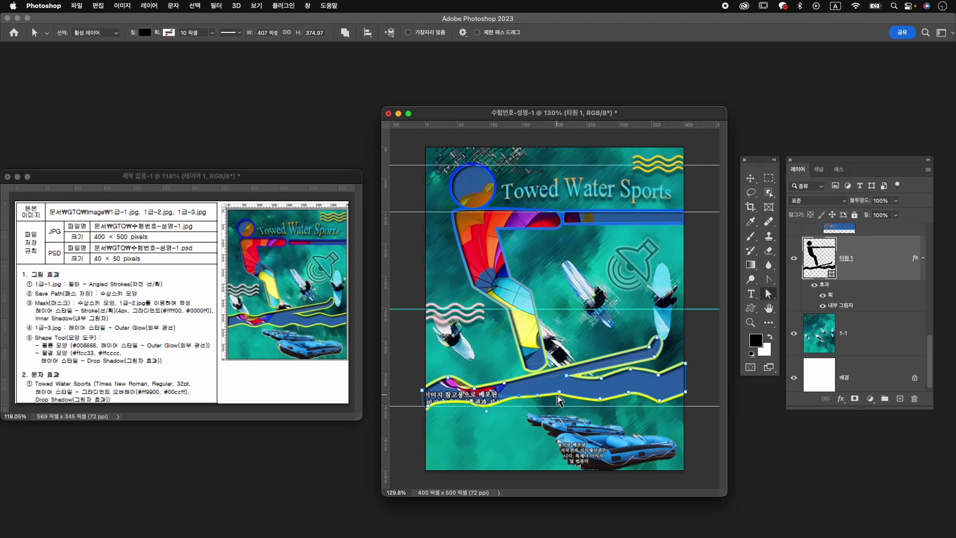
drag(538, 395, 542, 406)
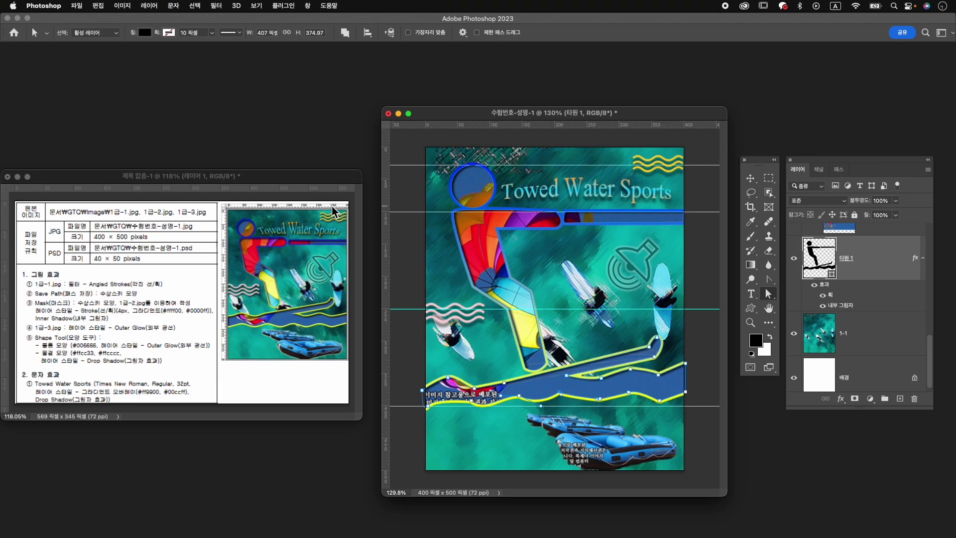
Step: Clear all guides from the poster
key(v)
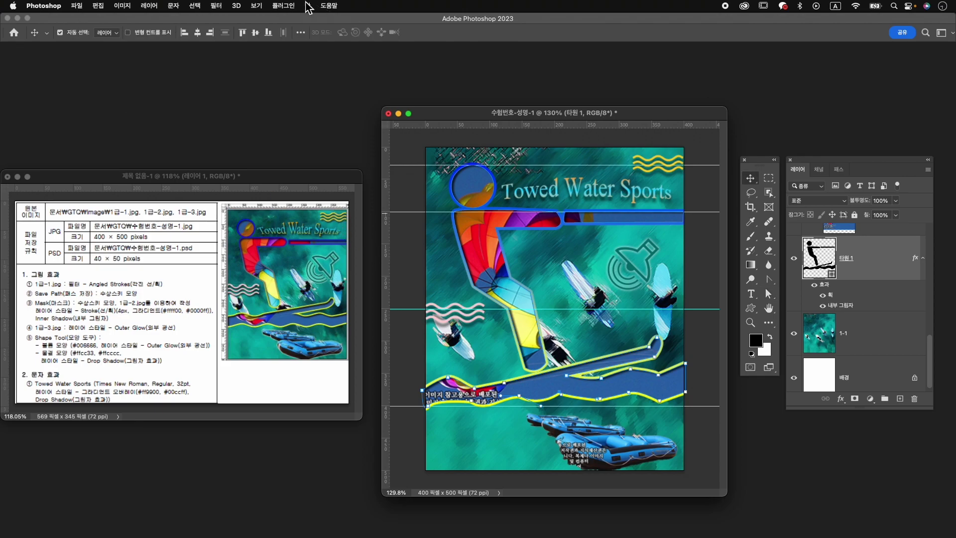
click(258, 6)
mouse_move(309, 259)
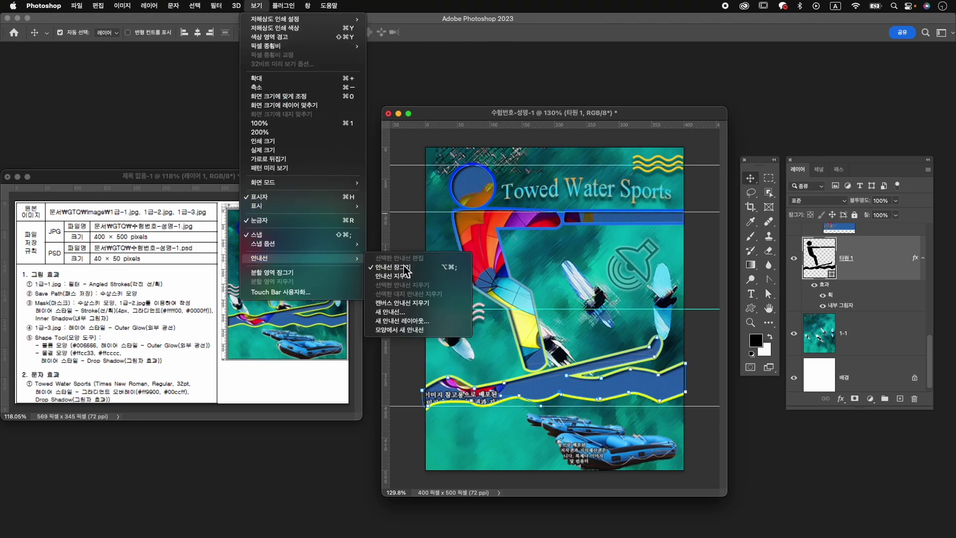
click(393, 276)
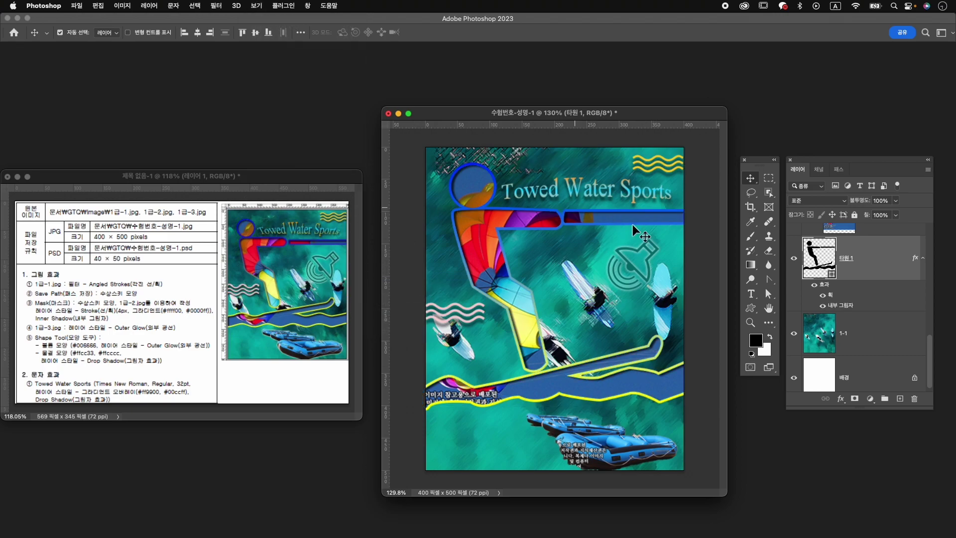
Step: Export the poster for the web as a JPEG at maximum quality 100, named 수험번호-성명-1.jpg, in the GTQ folder
click(75, 6)
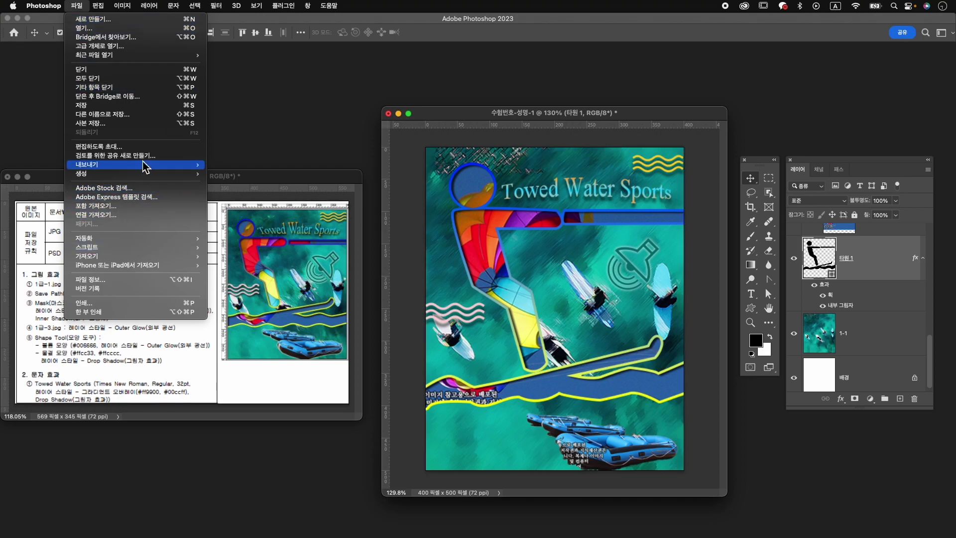
mouse_move(174, 166)
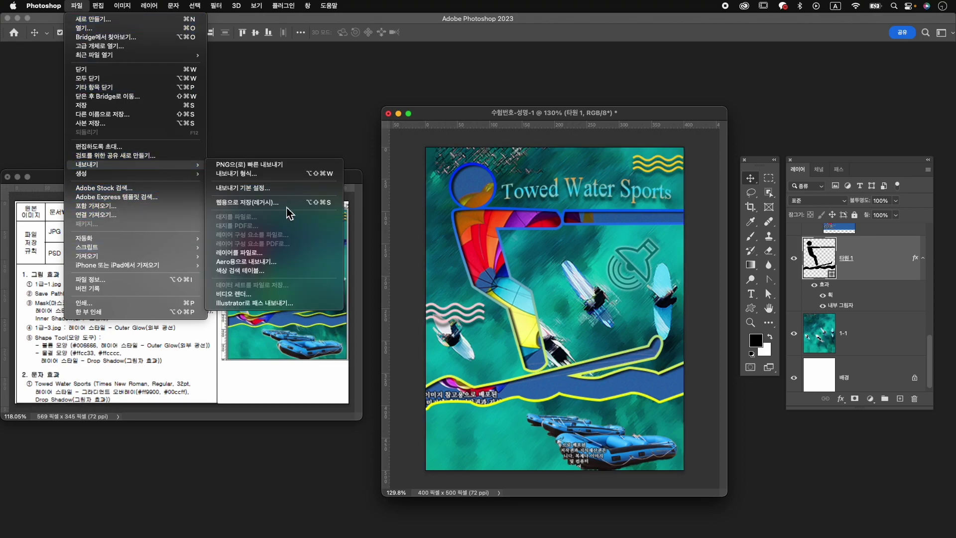
click(289, 203)
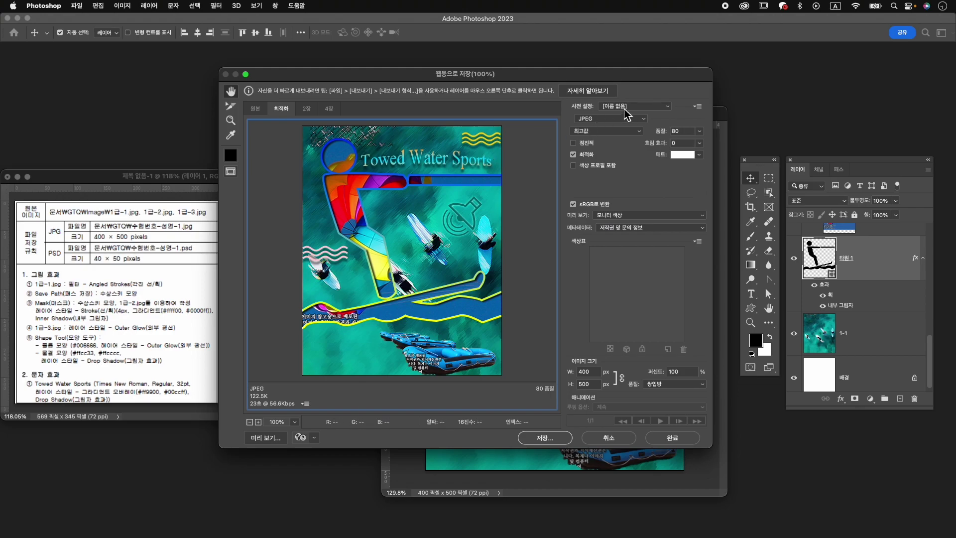
click(650, 106)
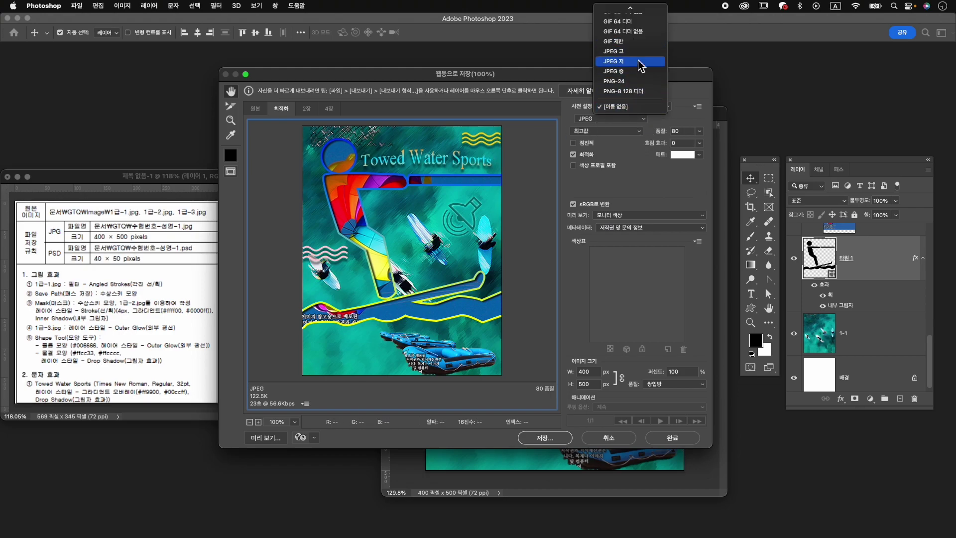
click(614, 52)
click(610, 131)
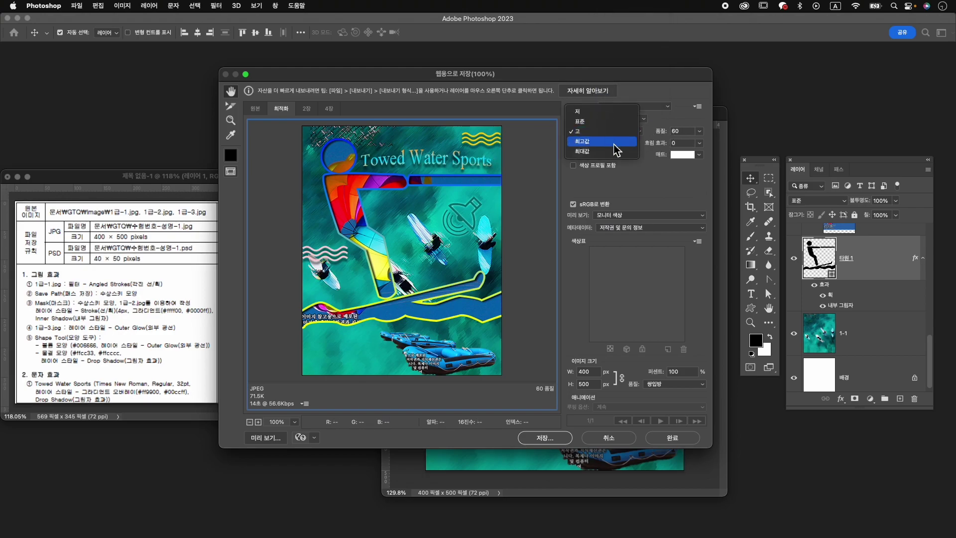
click(618, 156)
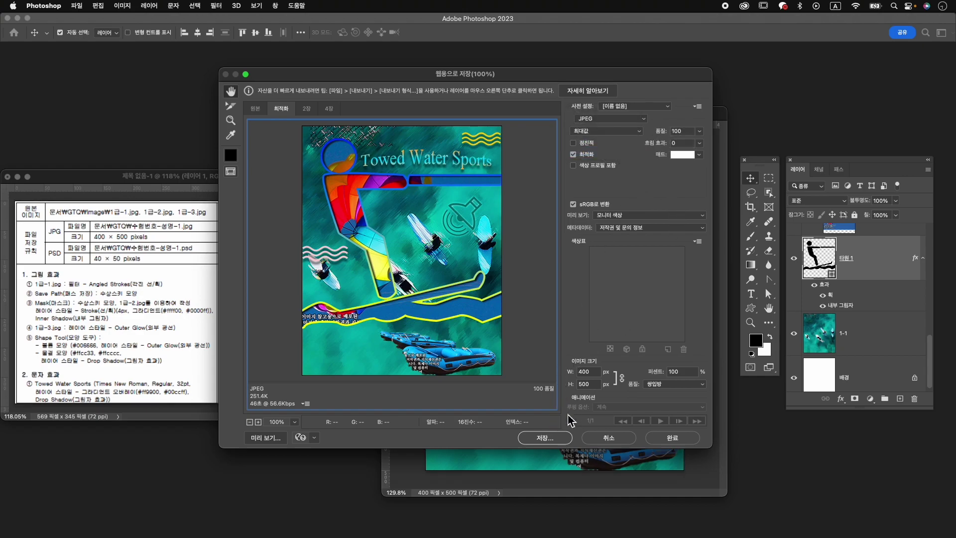
click(545, 438)
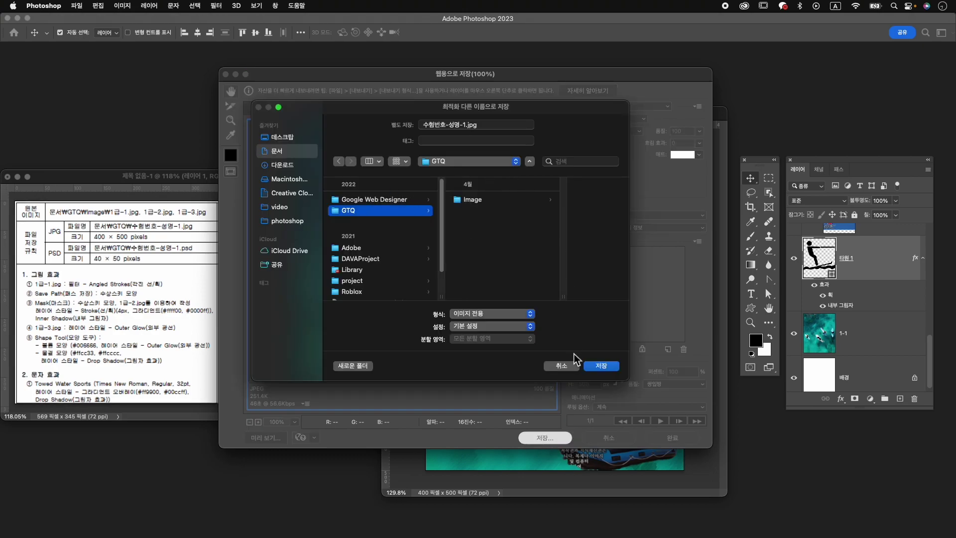
click(613, 368)
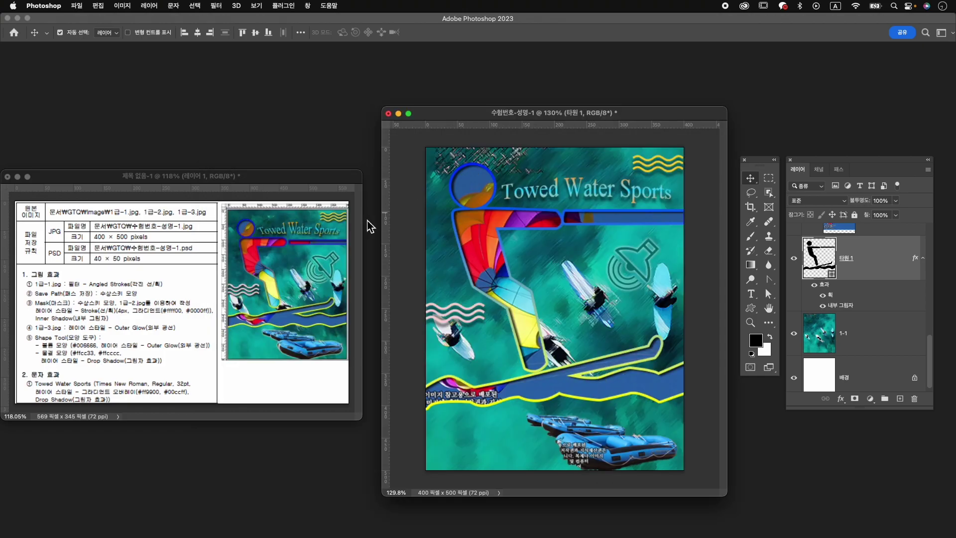
Step: Resize the whole poster image to 40 × 50 pixels
key(super)
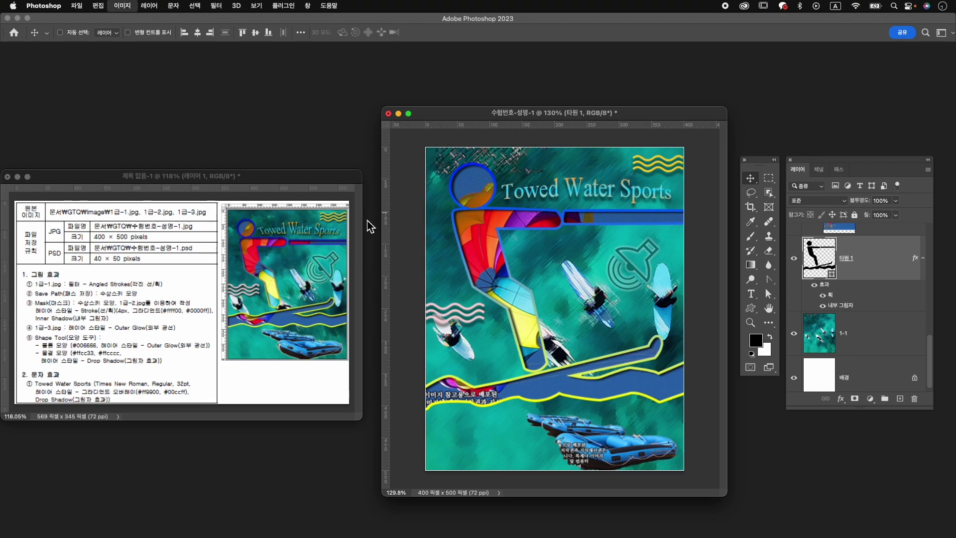
key(super+alt+i)
text(40)
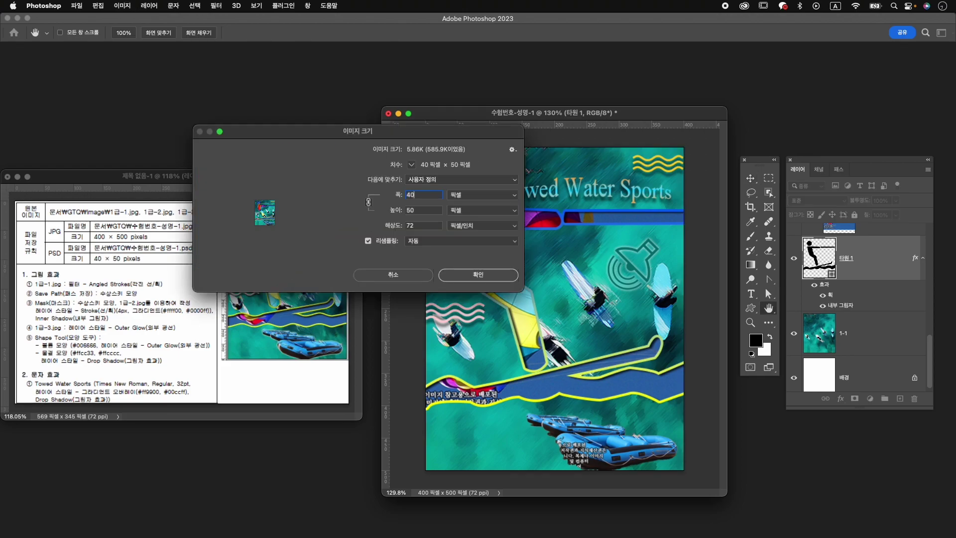
key(Return)
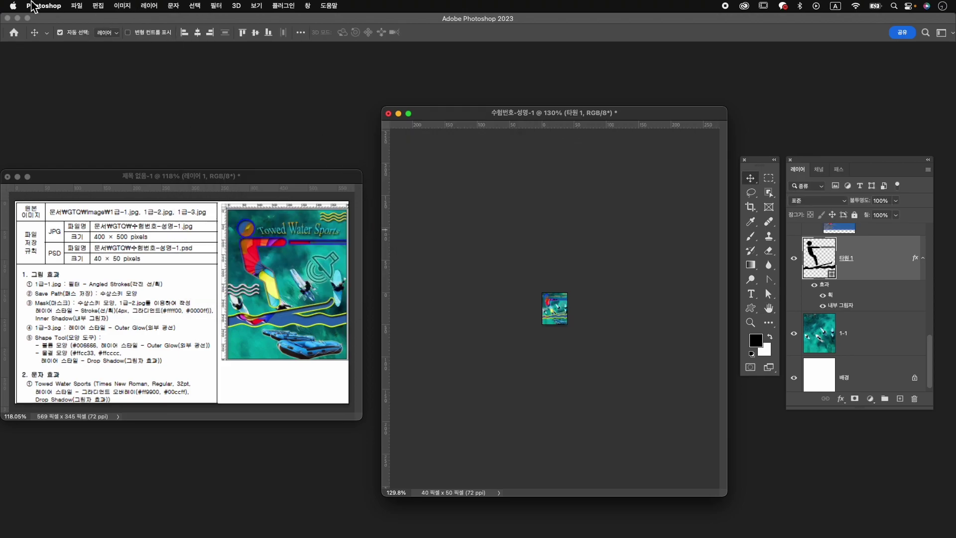
Step: Save the reduced document in Photoshop format as 수험번호-성명-1 in the GTQ folder
click(77, 6)
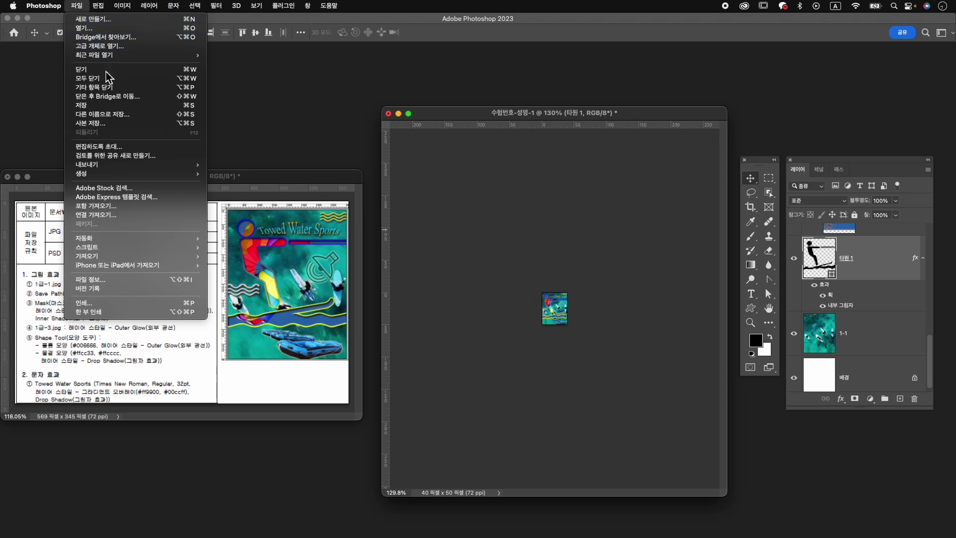
click(129, 115)
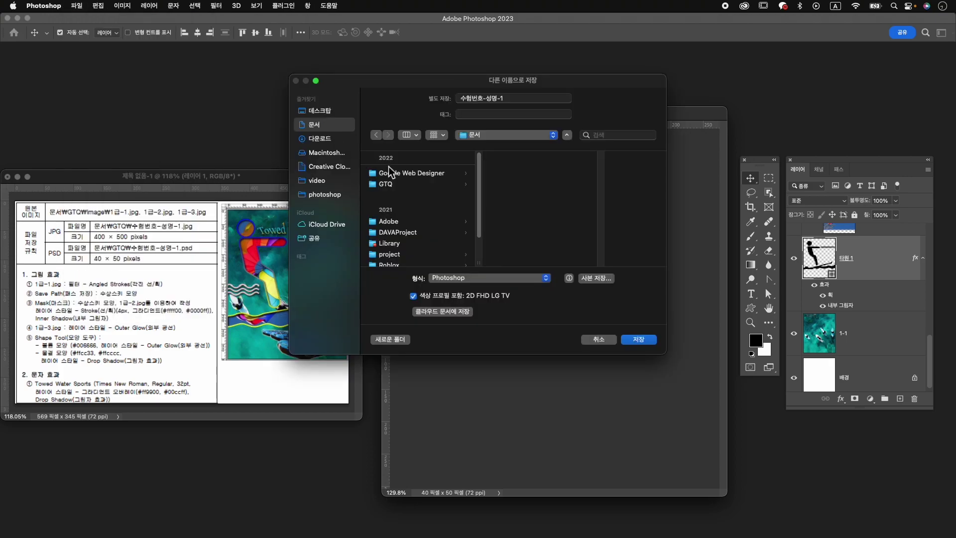
click(398, 186)
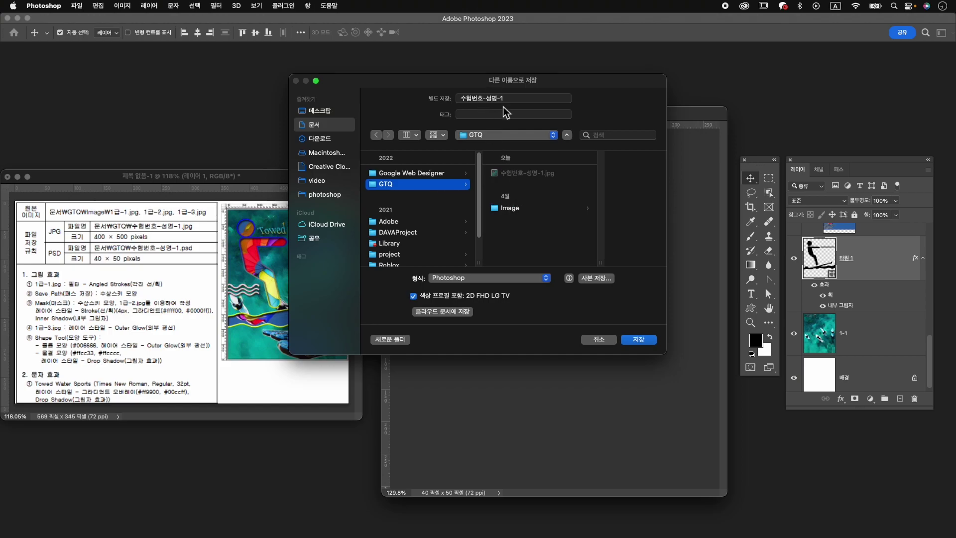
click(638, 339)
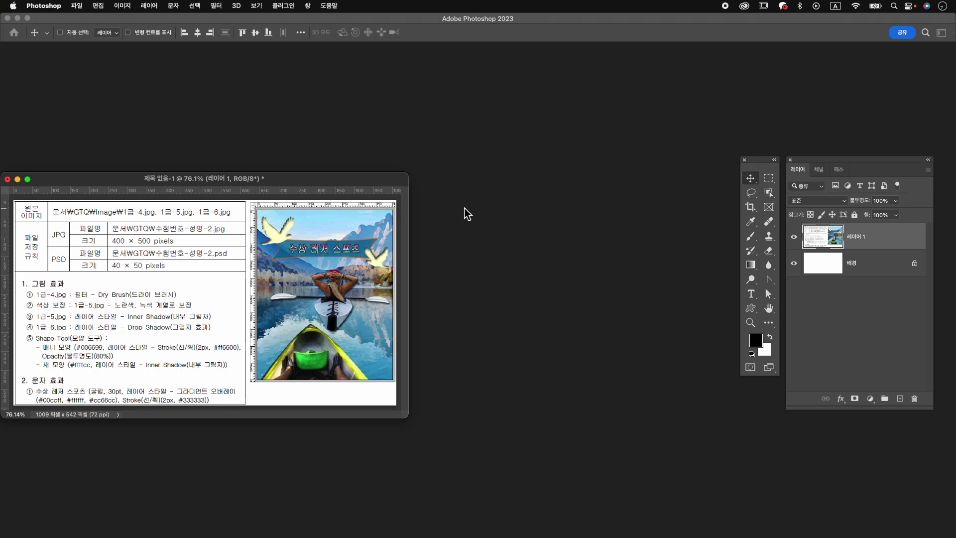
Step: Create a 400 × 500 pixel, 72 ppi document named 수험번호-성명-2 and place its window beside the exam sheet
key(super+n)
key(Caps_Lock)
text(섧)
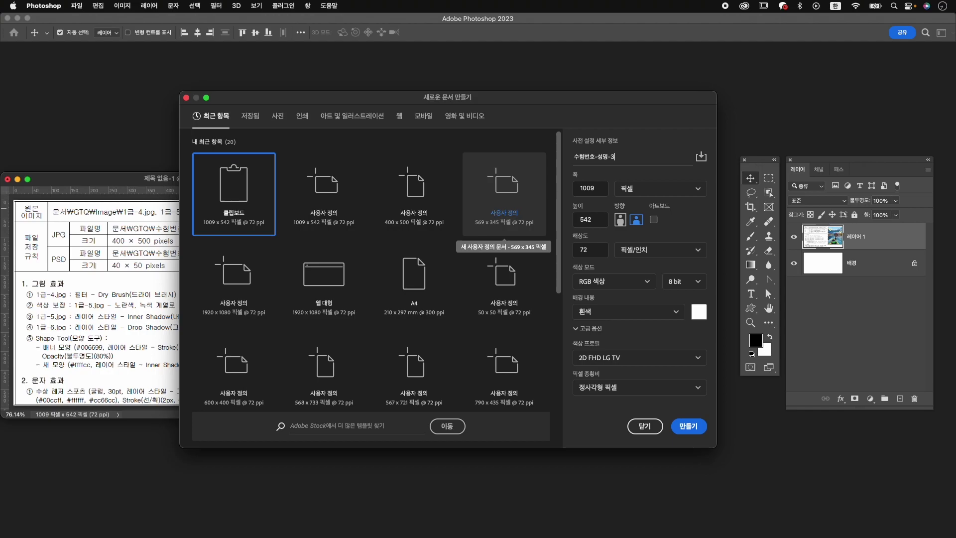
key(Tab)
key(Tab)
key(Tab)
text(50)
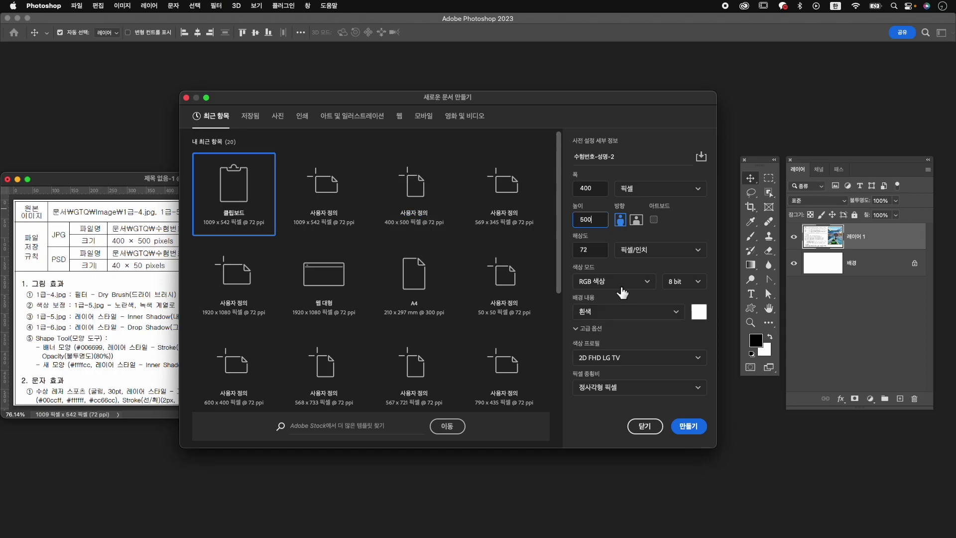
click(689, 427)
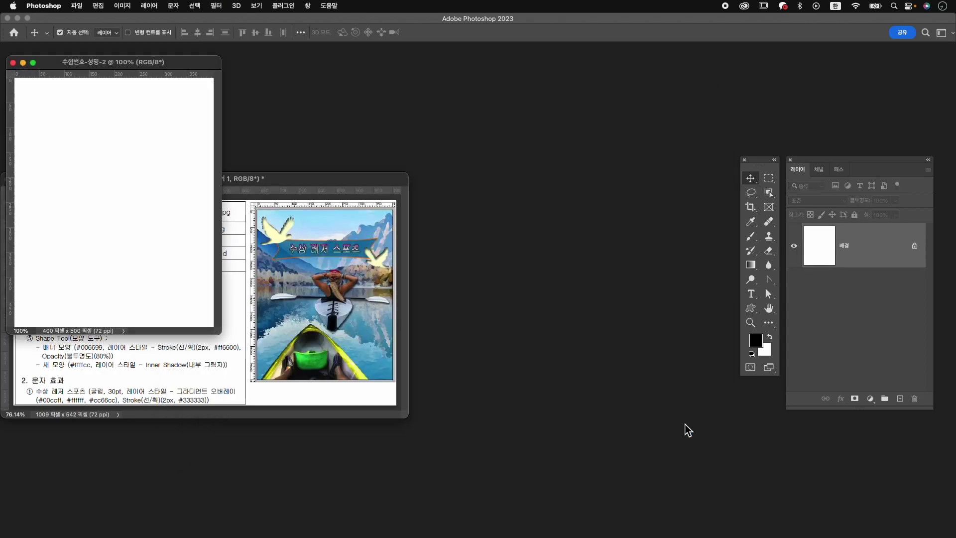
drag(197, 68, 636, 156)
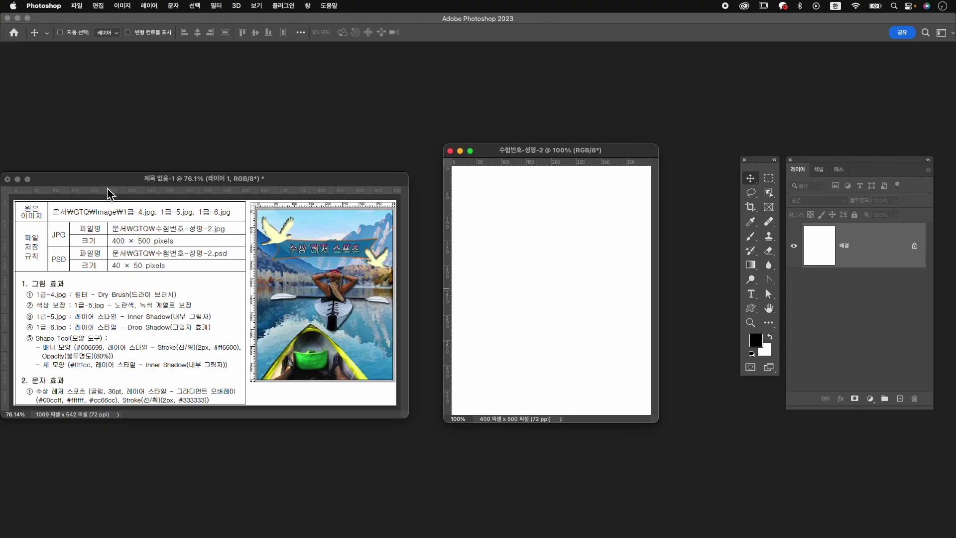
Step: Open 1급-4.jpg from the GTQ Image folder and move its window clear of the exam sheet
key(super+o)
click(393, 178)
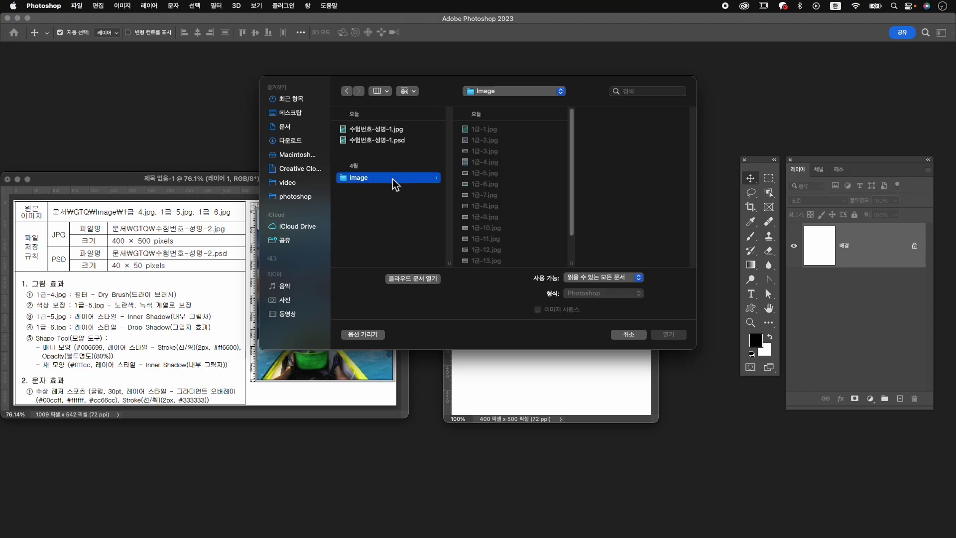
click(516, 151)
click(517, 162)
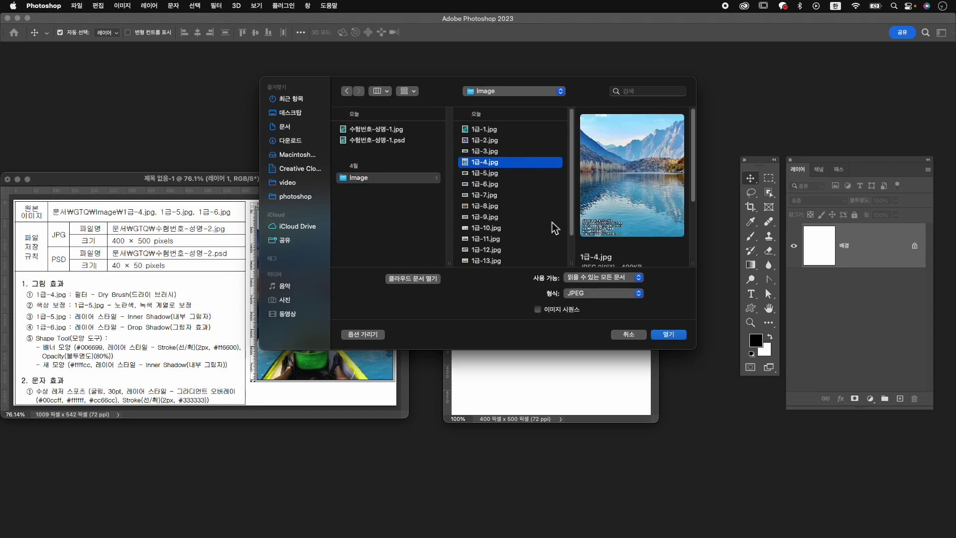
click(670, 339)
drag(285, 79, 551, 85)
Step: Apply the artistic Dry Brush (드라이 브러시) filter to the 1급-4.jpg lake photo
click(219, 6)
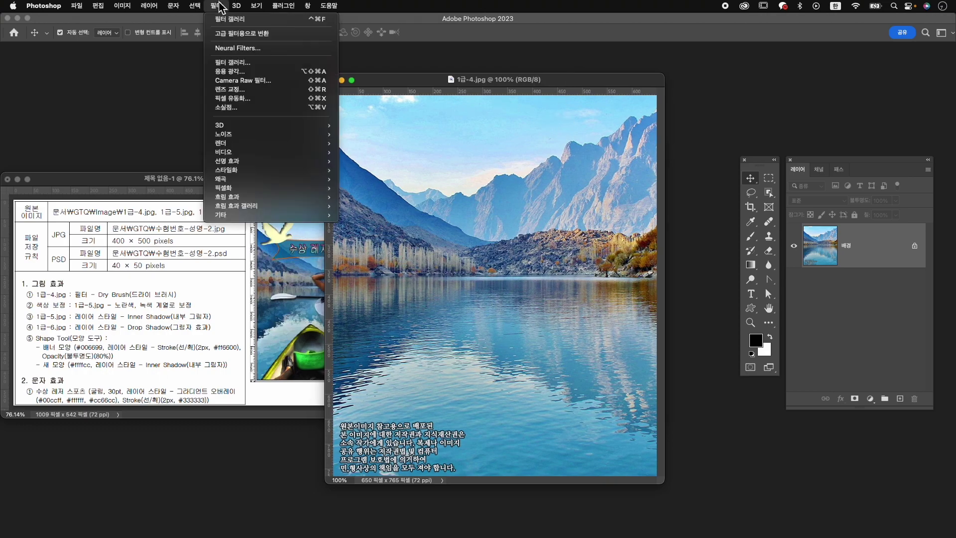
click(239, 63)
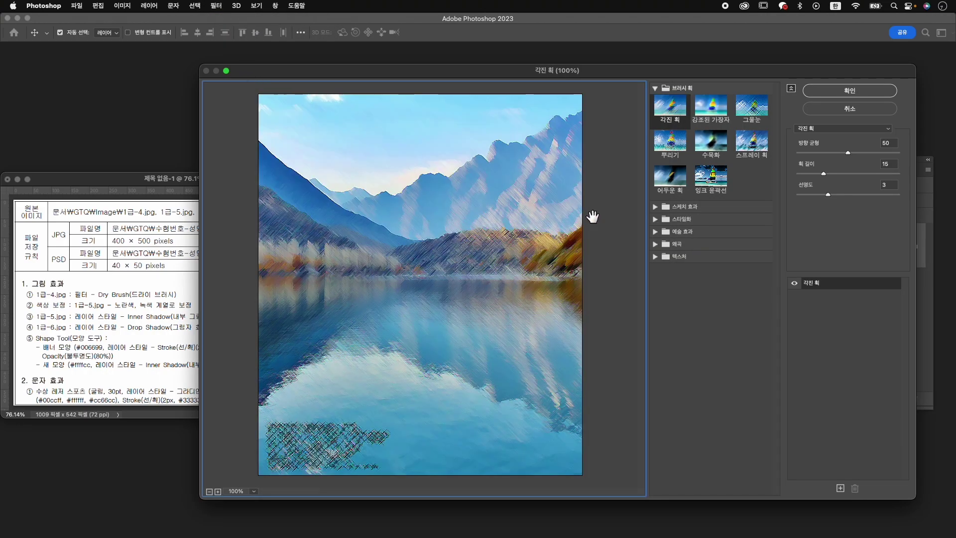
click(656, 211)
click(656, 211)
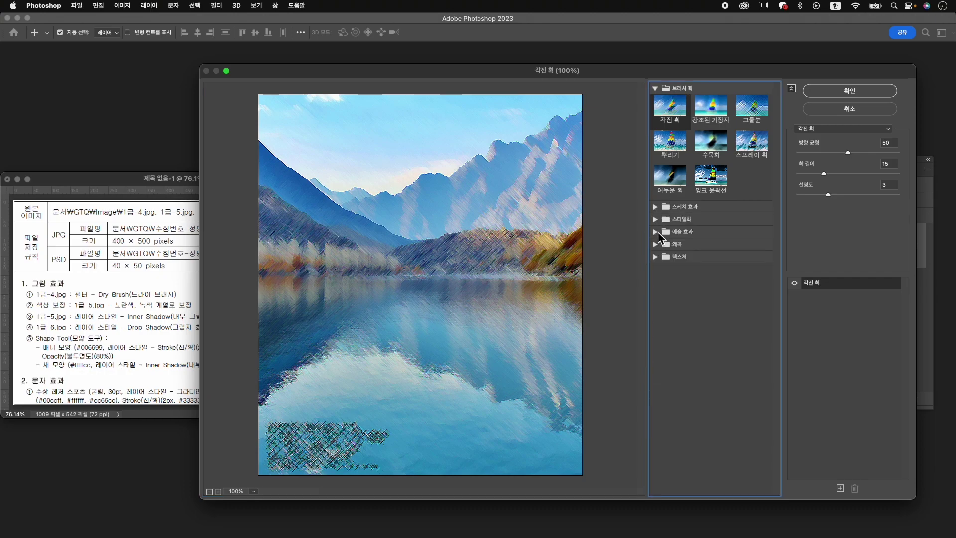
click(659, 234)
click(752, 249)
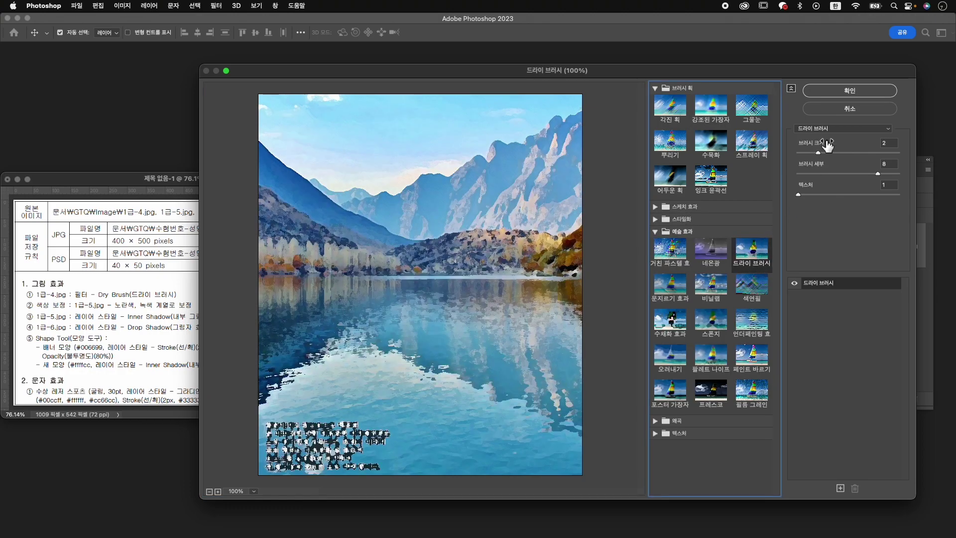
click(860, 93)
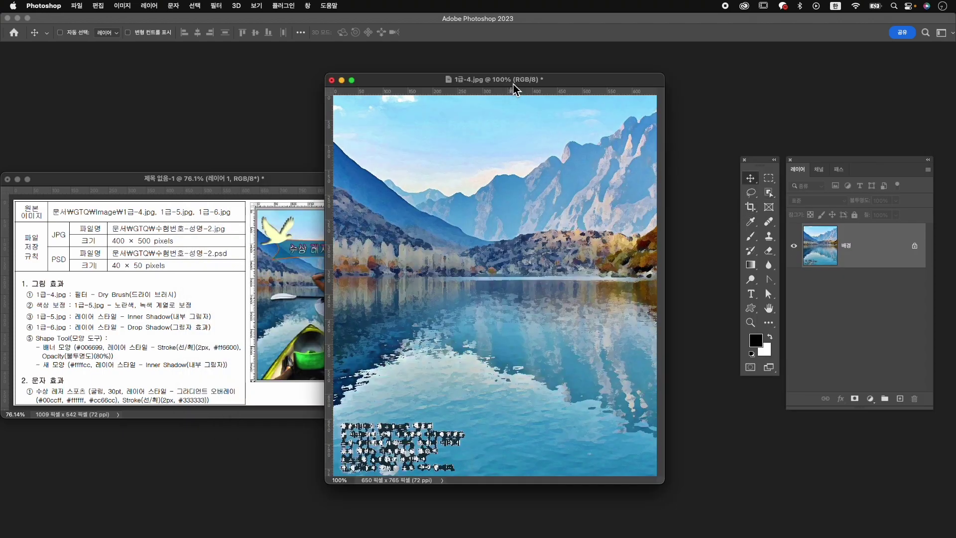
Step: Resize the filtered lake photo proportionally to a height of 500 pixels
key(super+alt+i)
text(4)
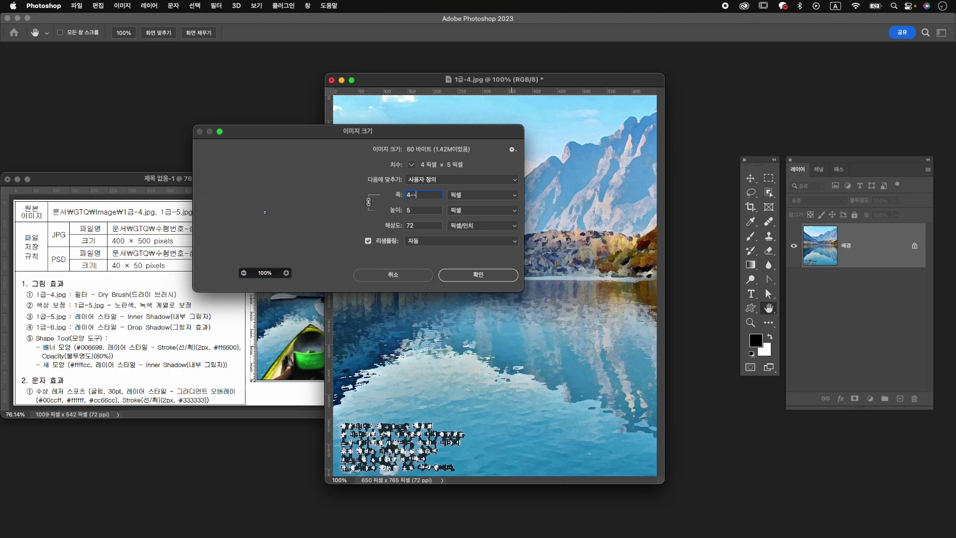
text(00)
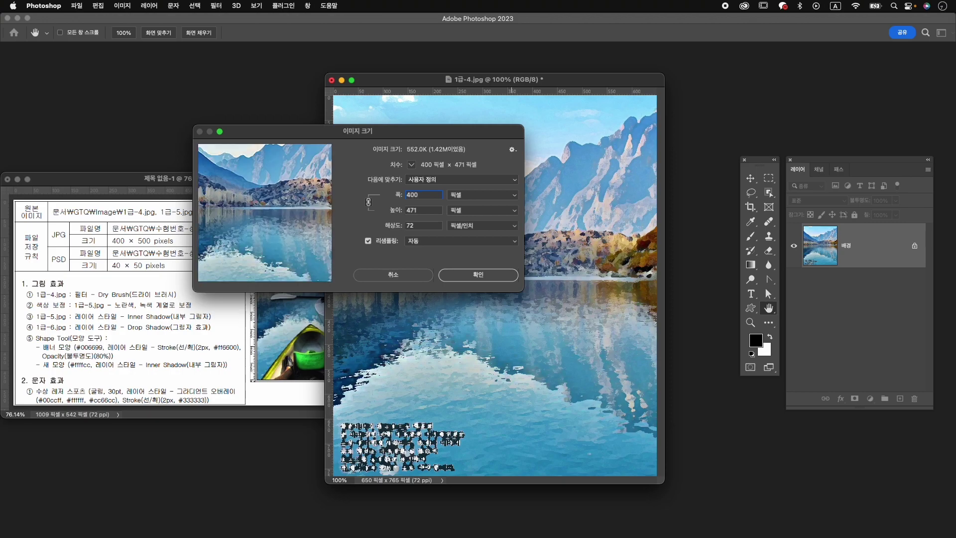
text(500)
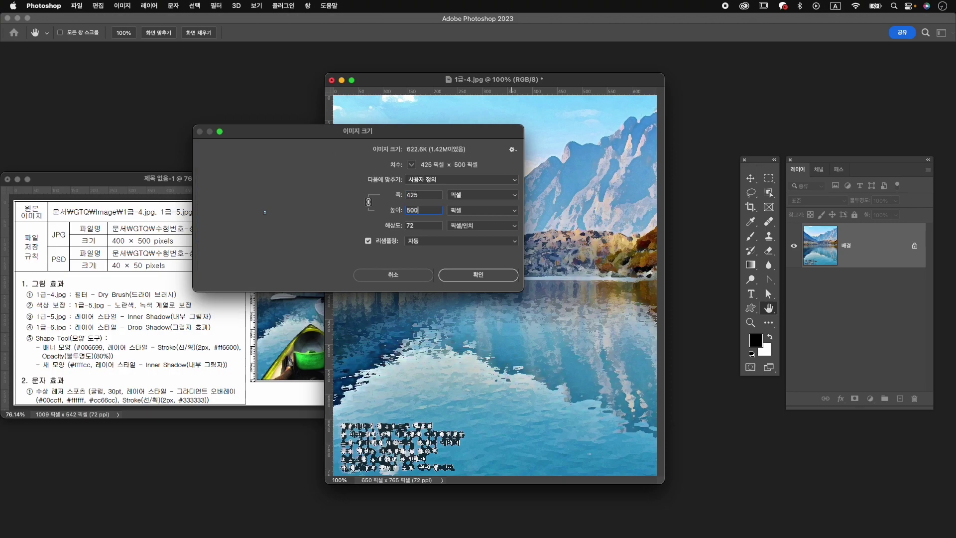
key(Return)
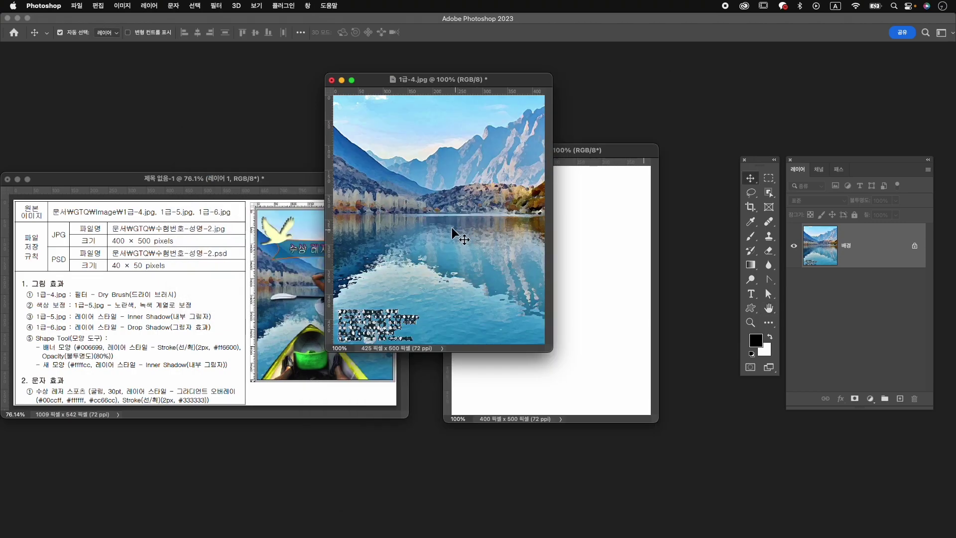
Step: Copy the lake photo into the 수험번호-성명-2 document and close the 1급-4.jpg source file
drag(579, 302, 597, 305)
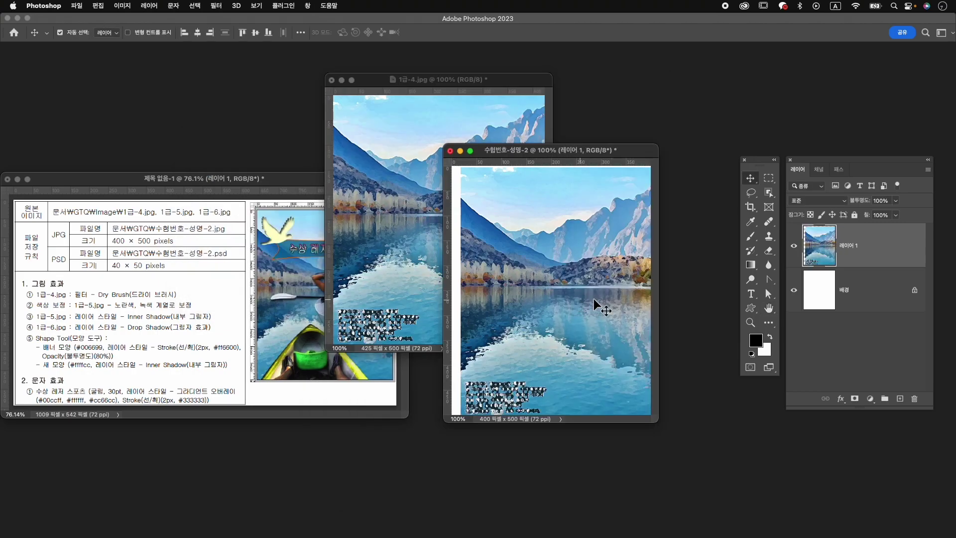
click(336, 85)
click(333, 81)
click(504, 209)
Step: Rename the lake photo's layer as 1-4
double_click(850, 246)
text(1-4)
key(Return)
Step: Reposition the 1-4 lake layer and scale it proportionally to about 104.89% so it covers the whole poster canvas
drag(658, 422, 729, 491)
drag(560, 146, 541, 139)
key(super+0)
key(super+t)
mouse_move(601, 339)
mouse_down()
mouse_move(586, 336)
mouse_move(603, 353)
mouse_move(603, 346)
mouse_up()
drag(669, 234, 668, 234)
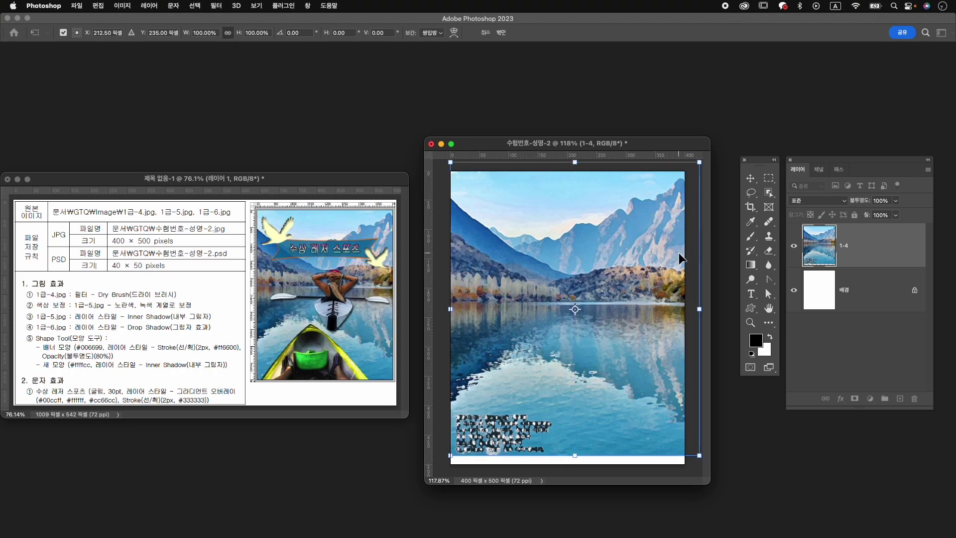
mouse_move(667, 210)
mouse_down()
mouse_move(645, 210)
mouse_move(664, 211)
mouse_up()
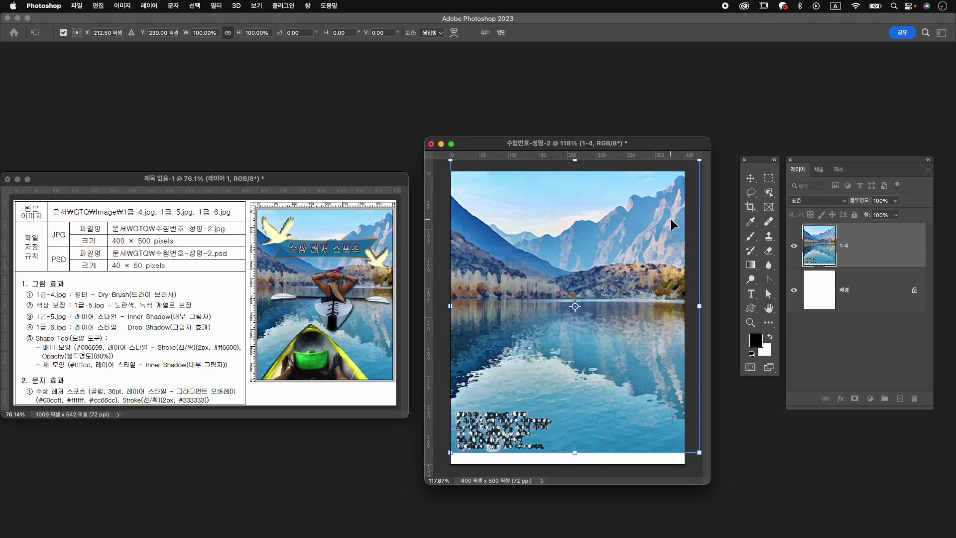
key(Left)
key(Left)
key(Left)
key(Left)
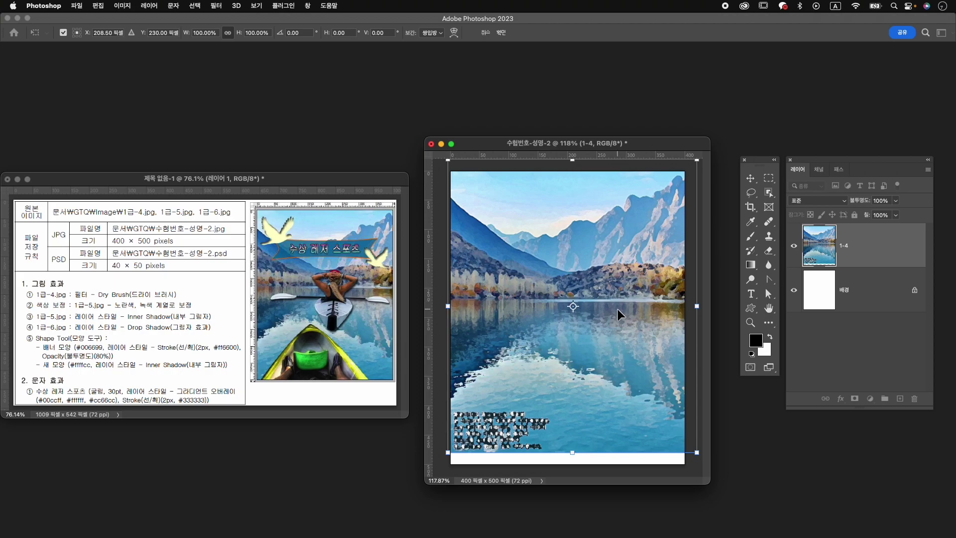
drag(448, 453, 442, 474)
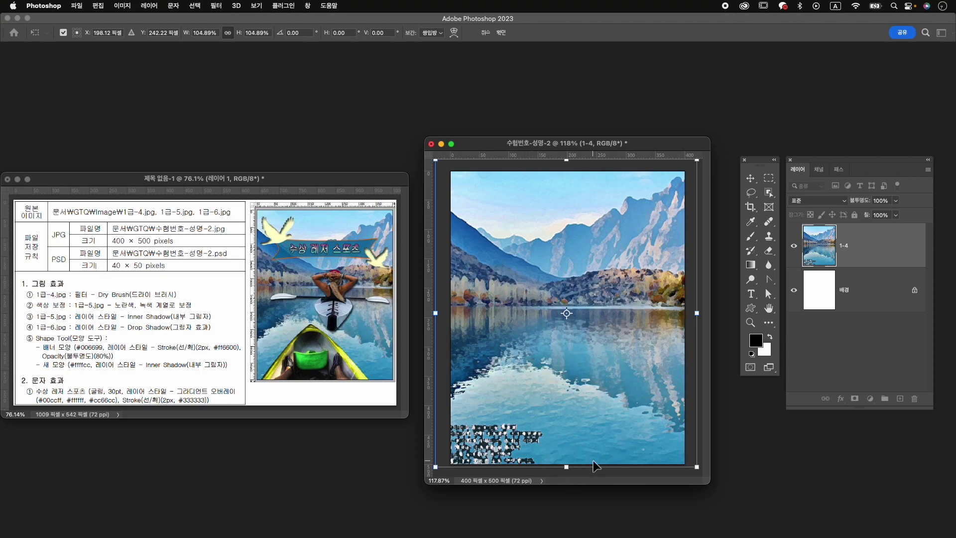
key(Return)
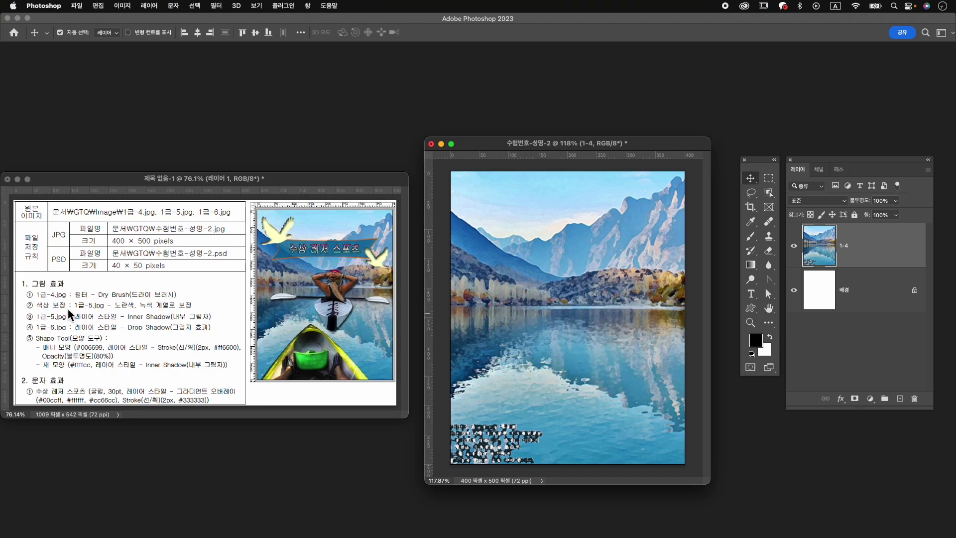
Step: Open the 1급-5.jpg kayak photo and place its window over the upper part of the poster document
key(super+o)
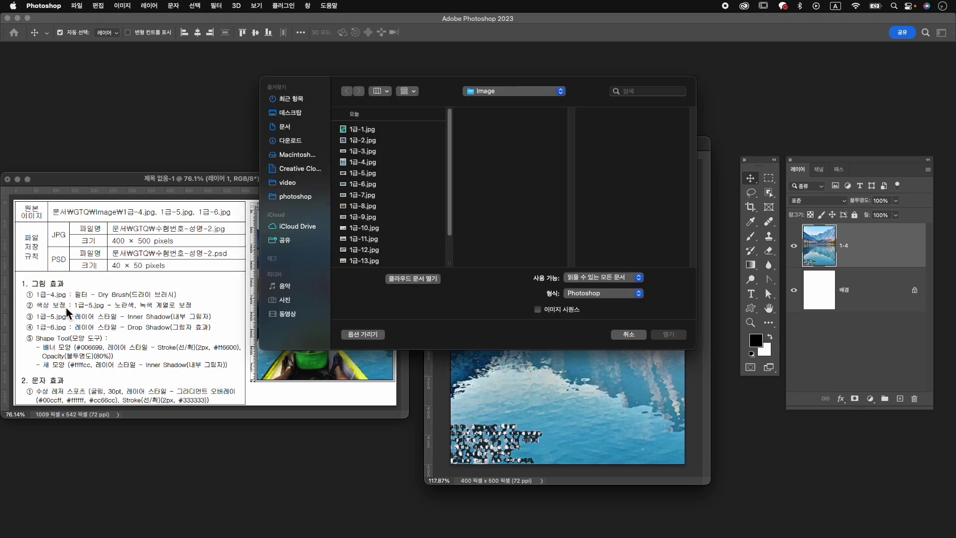
click(363, 175)
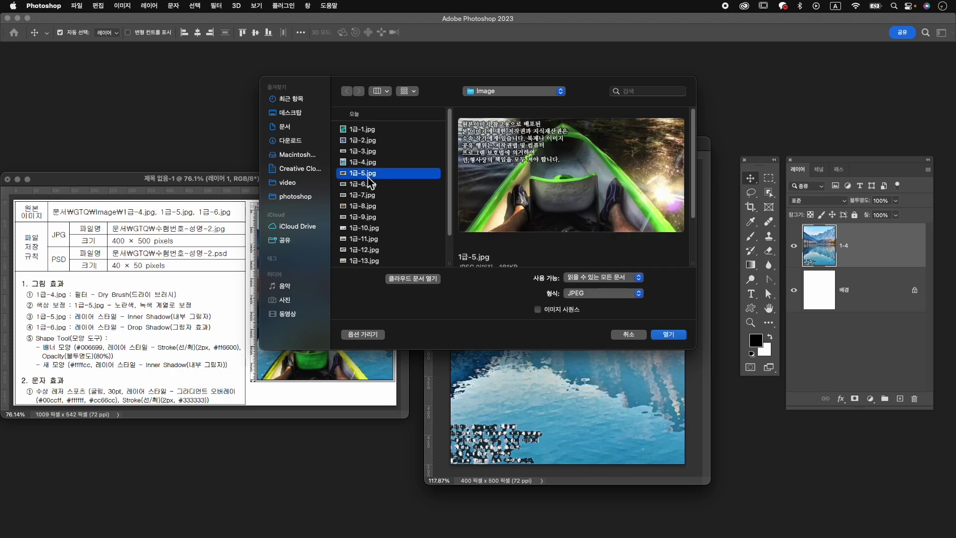
click(670, 335)
drag(202, 75, 567, 88)
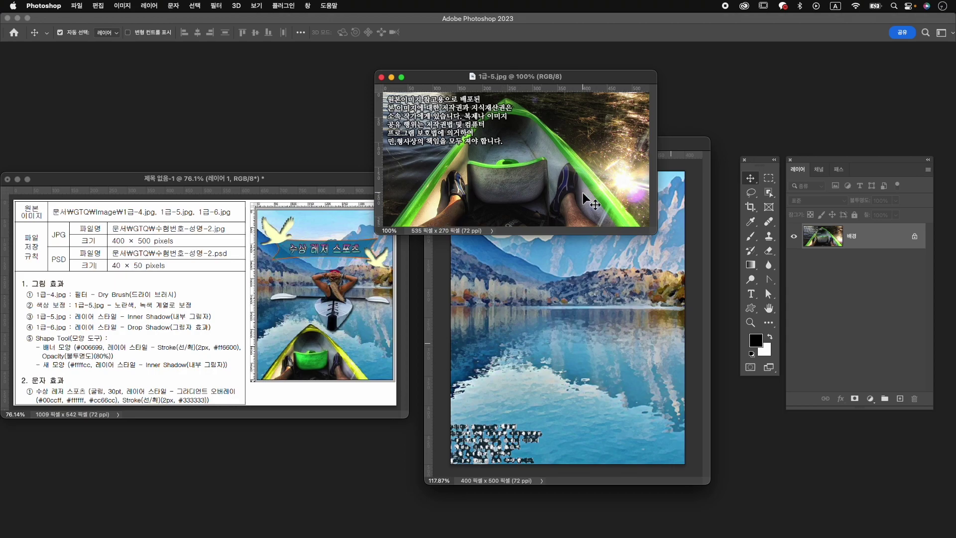
Step: Select the kayak's green rim with the Quick Selection tool, subtracting the surrounding water and the kayak's interior
click(769, 193)
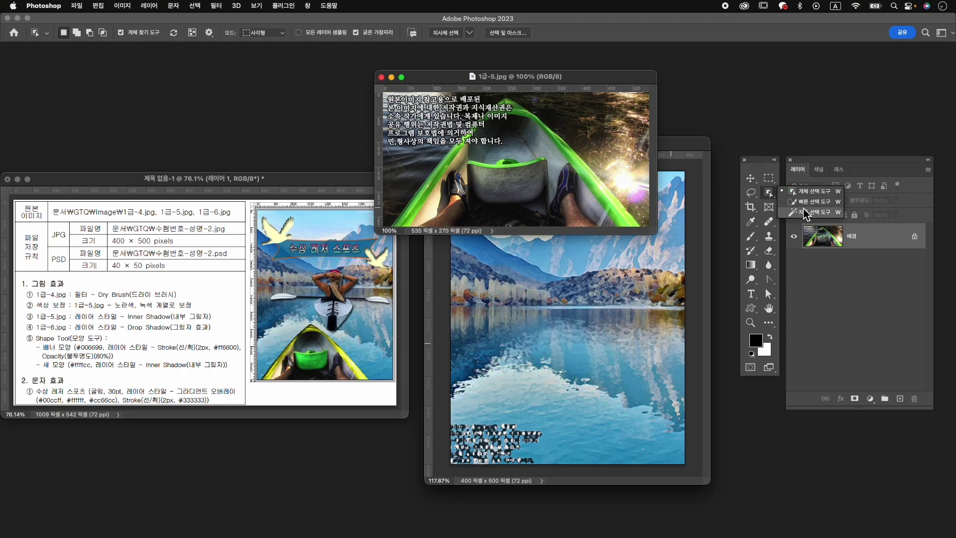
click(800, 207)
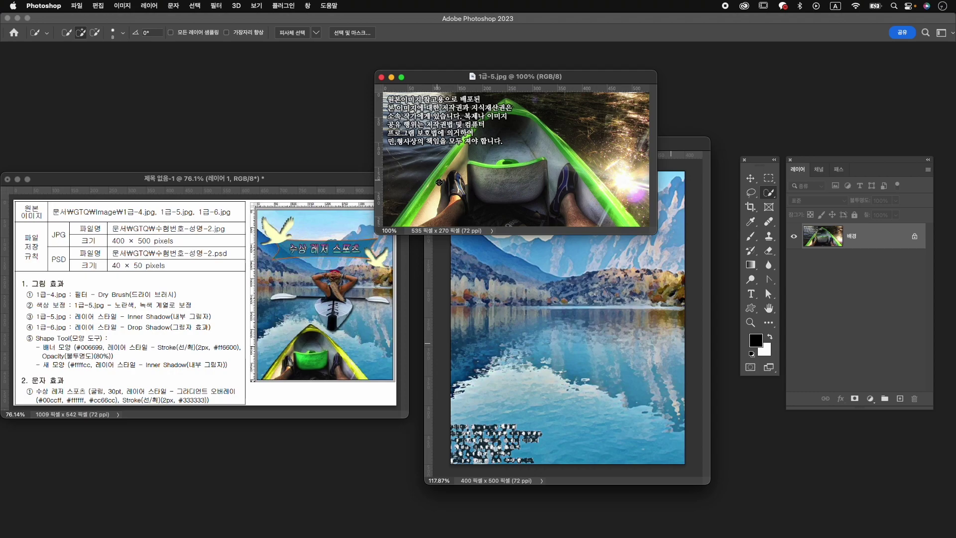
mouse_move(403, 227)
mouse_down()
mouse_move(414, 200)
mouse_move(502, 108)
mouse_move(540, 119)
mouse_move(567, 141)
mouse_move(630, 230)
mouse_move(600, 193)
mouse_up()
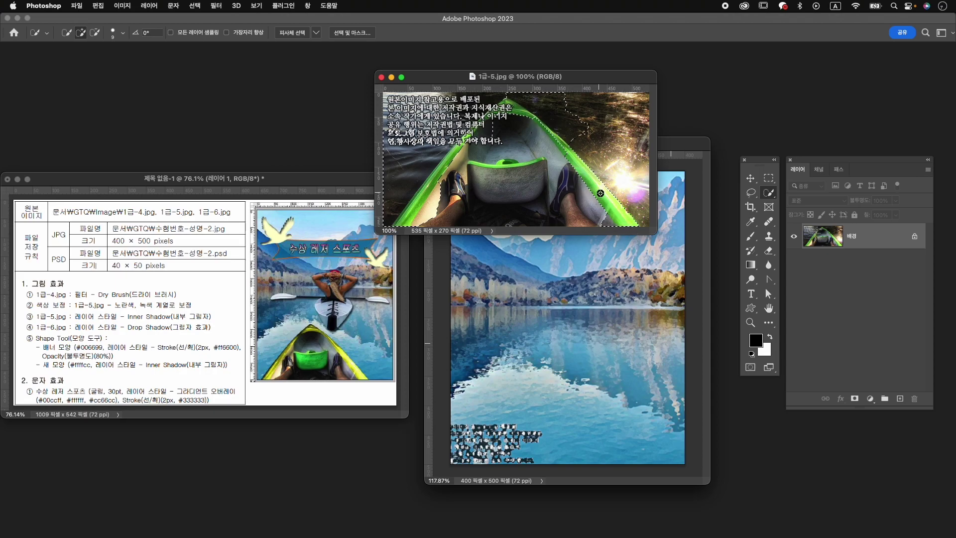
key(alt)
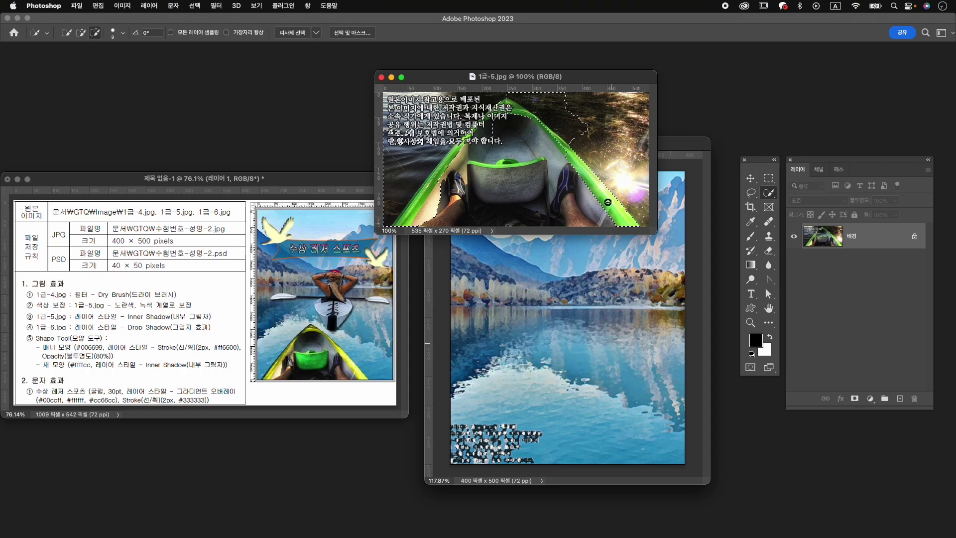
mouse_move(581, 132)
mouse_down()
mouse_move(536, 90)
mouse_move(588, 131)
mouse_move(576, 141)
mouse_move(511, 88)
mouse_up()
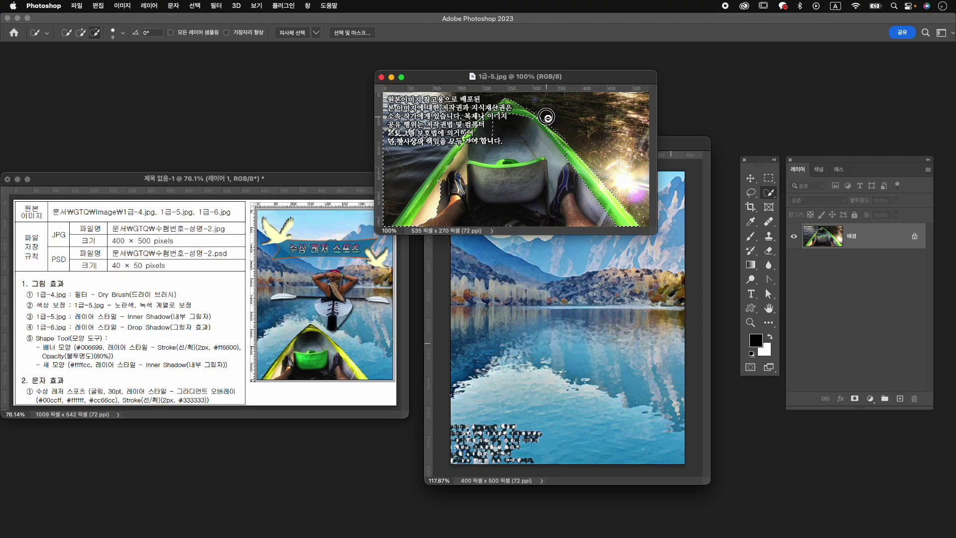
mouse_move(405, 160)
mouse_down()
mouse_move(406, 182)
mouse_move(391, 126)
mouse_move(388, 205)
mouse_up()
mouse_move(412, 175)
mouse_down()
mouse_move(408, 194)
mouse_move(423, 179)
mouse_move(443, 190)
mouse_move(419, 226)
mouse_up()
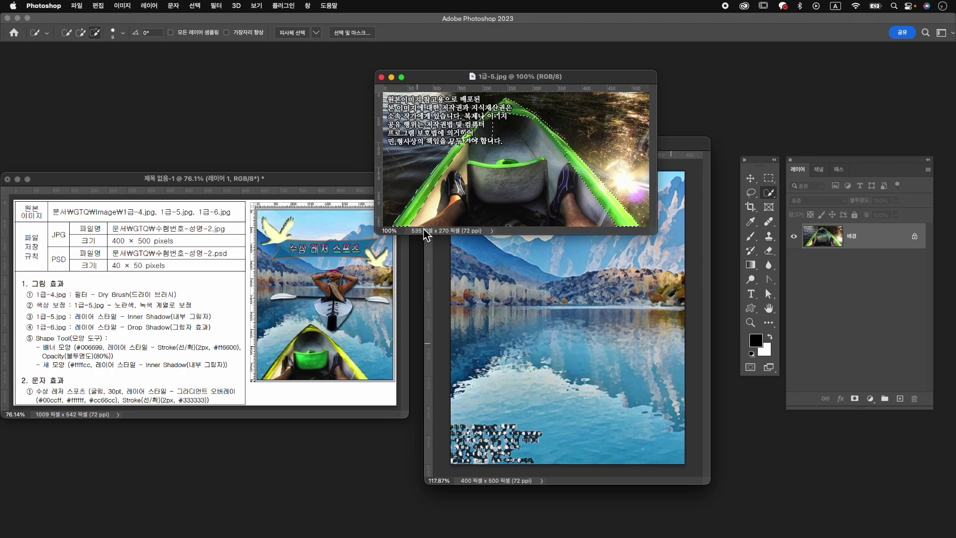
mouse_move(489, 135)
mouse_down()
mouse_move(474, 153)
mouse_move(484, 132)
mouse_up()
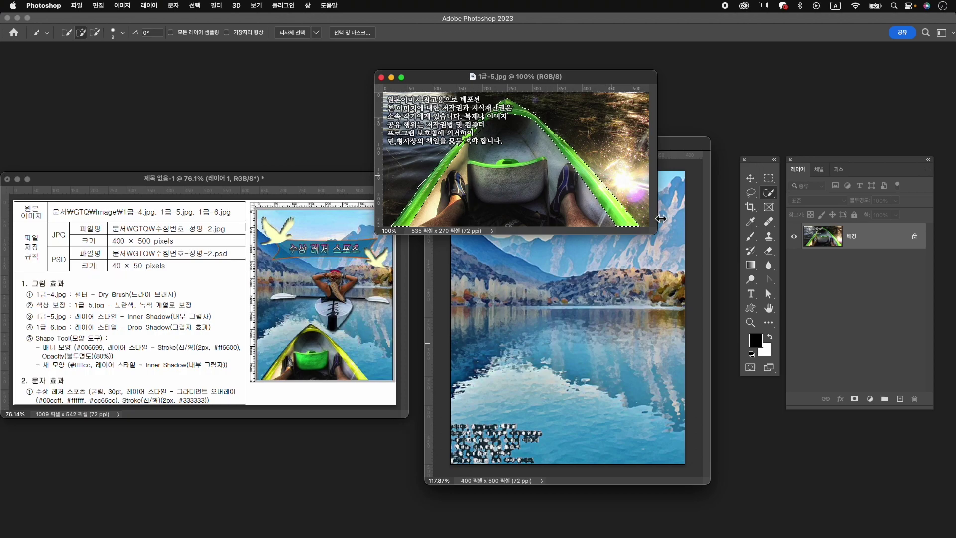
drag(525, 103, 551, 129)
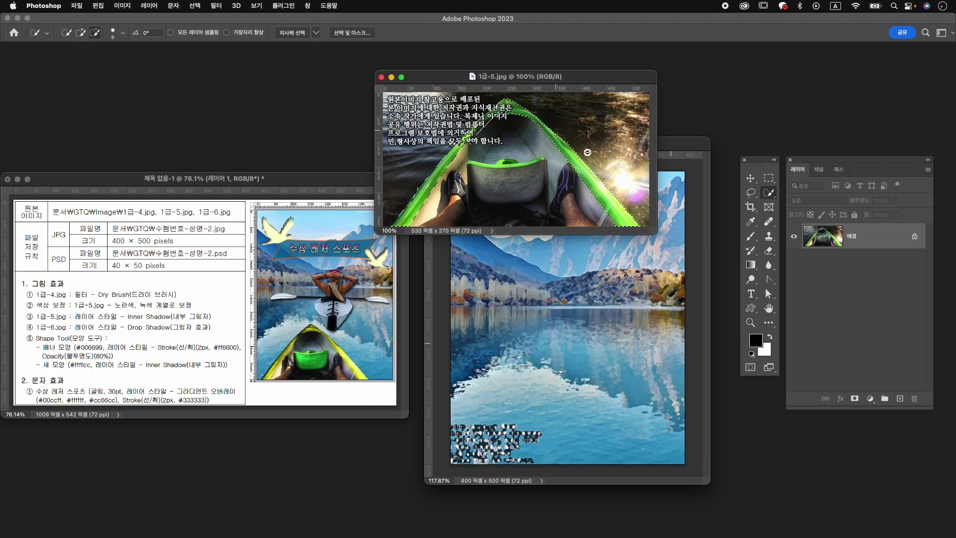
Step: Recolour the selected kayak rim yellow using a colorized Hue/Saturation (색조/채도) adjustment layer with hue 63 and saturation 69
click(869, 401)
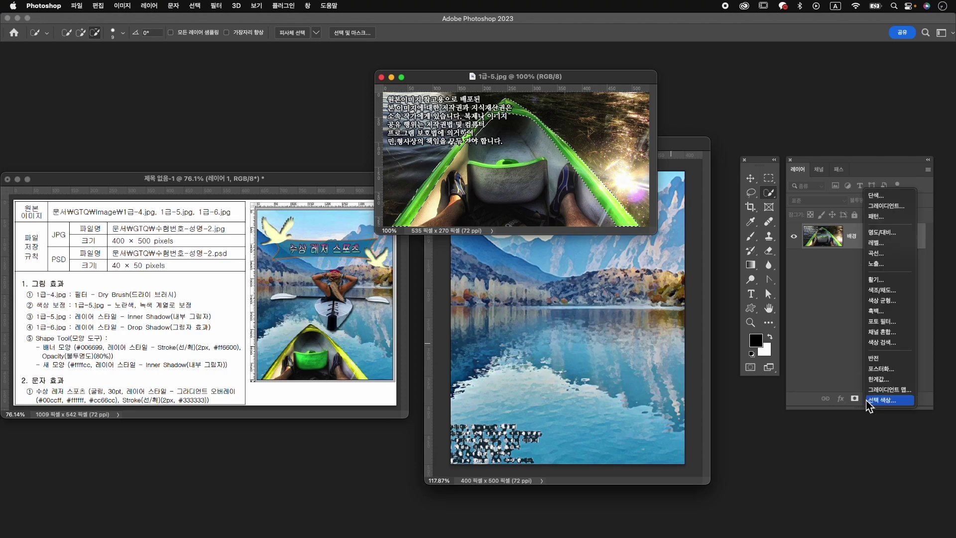
click(893, 293)
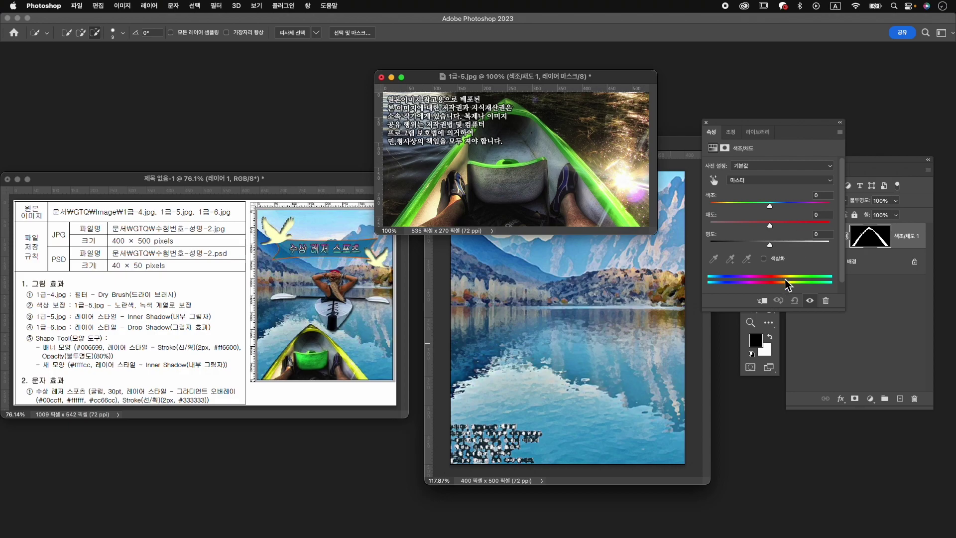
click(775, 258)
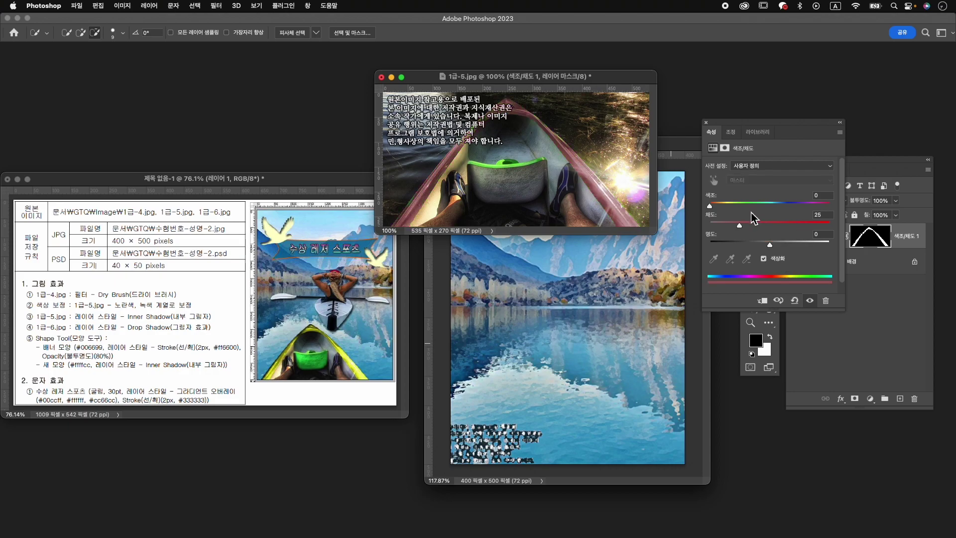
drag(722, 206, 793, 227)
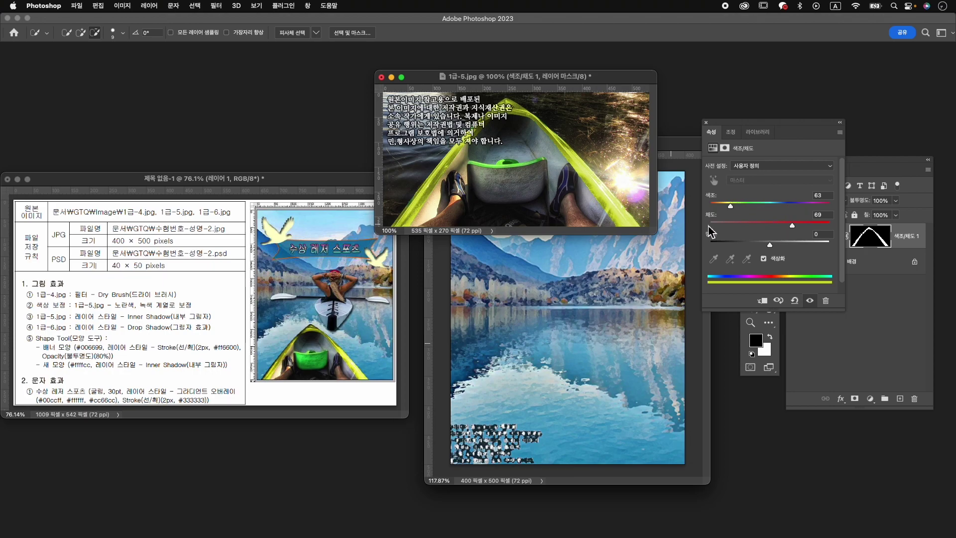
click(706, 122)
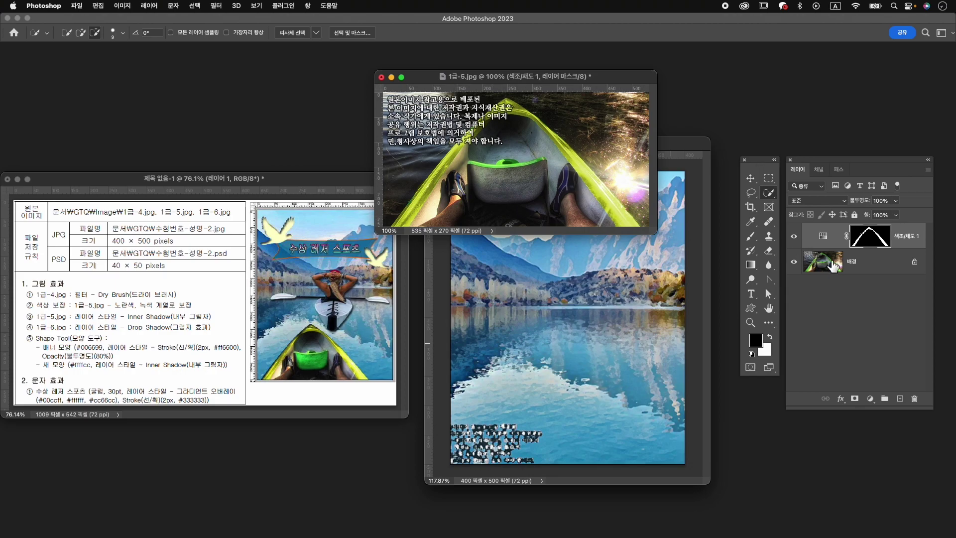
Step: Select the grey panel between the feet on the kayak photo's background layer with the Quick Selection tool
key(v)
click(881, 271)
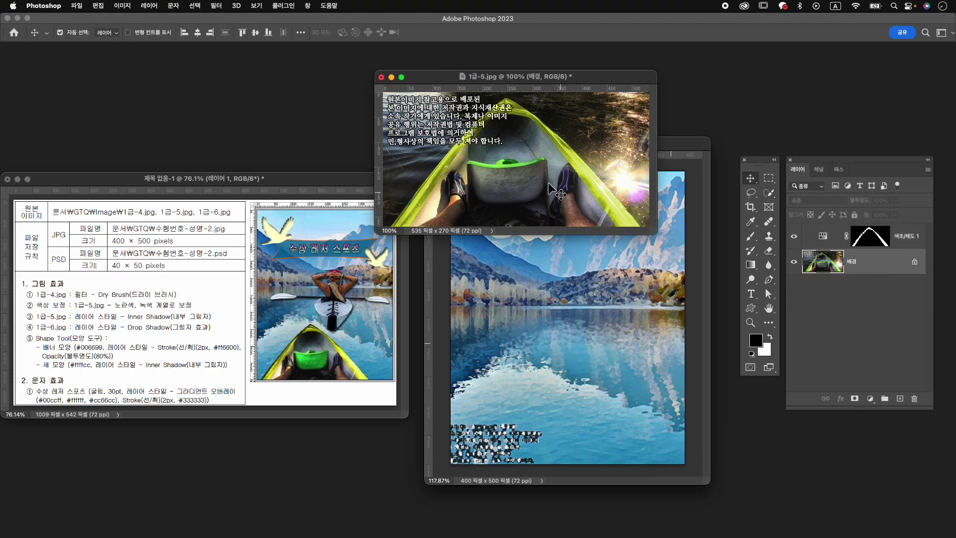
click(769, 192)
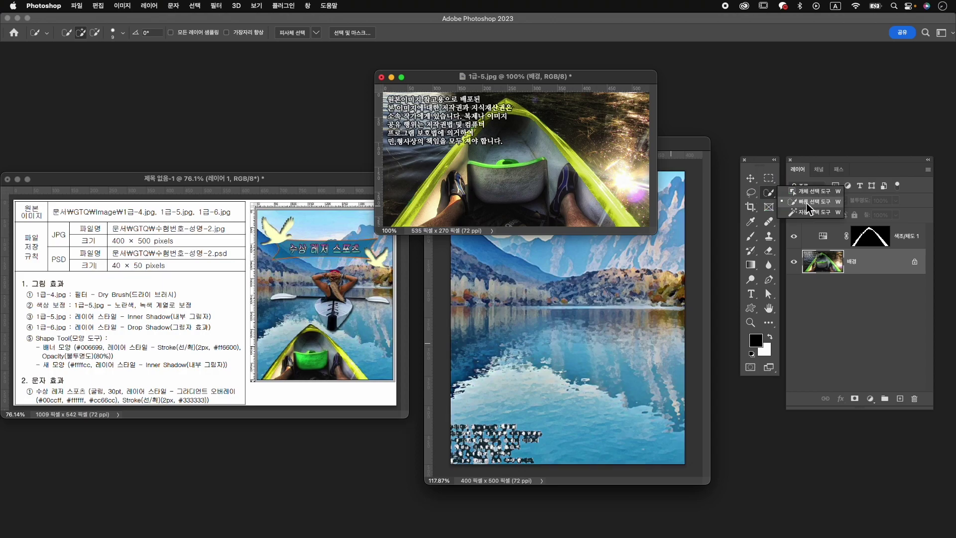
mouse_move(487, 179)
mouse_down()
mouse_move(540, 184)
mouse_move(523, 191)
mouse_up()
key(alt)
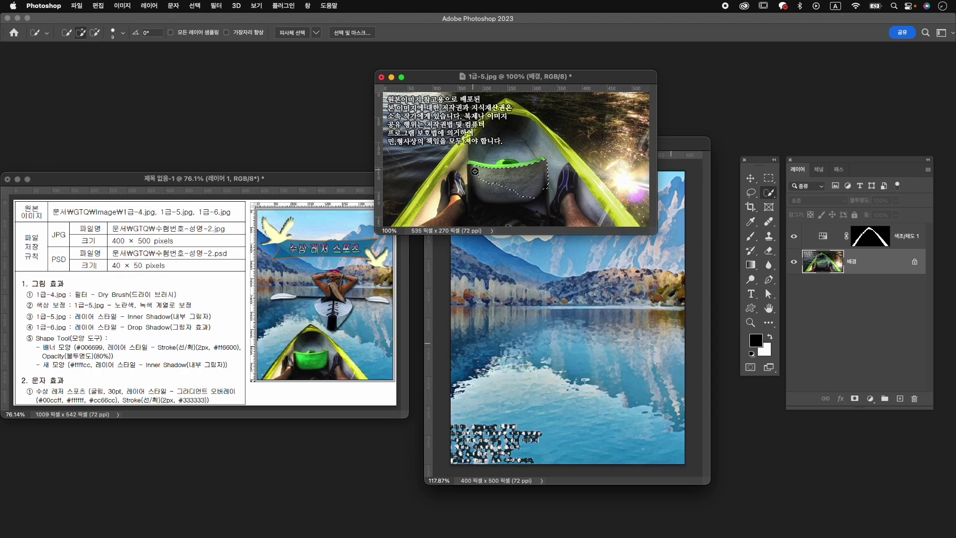
mouse_move(480, 191)
mouse_down()
mouse_move(502, 200)
mouse_move(549, 191)
mouse_up()
Step: Recolour the selected grey panel green using a colorized Hue/Saturation (색조/채도) adjustment layer with hue 121 and saturation 53
click(871, 398)
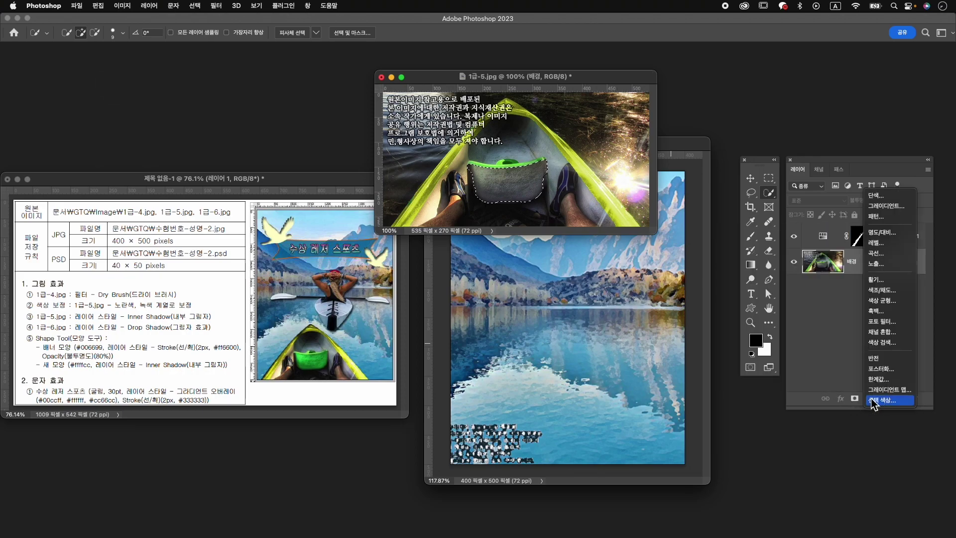
click(884, 289)
click(777, 258)
drag(732, 206, 773, 226)
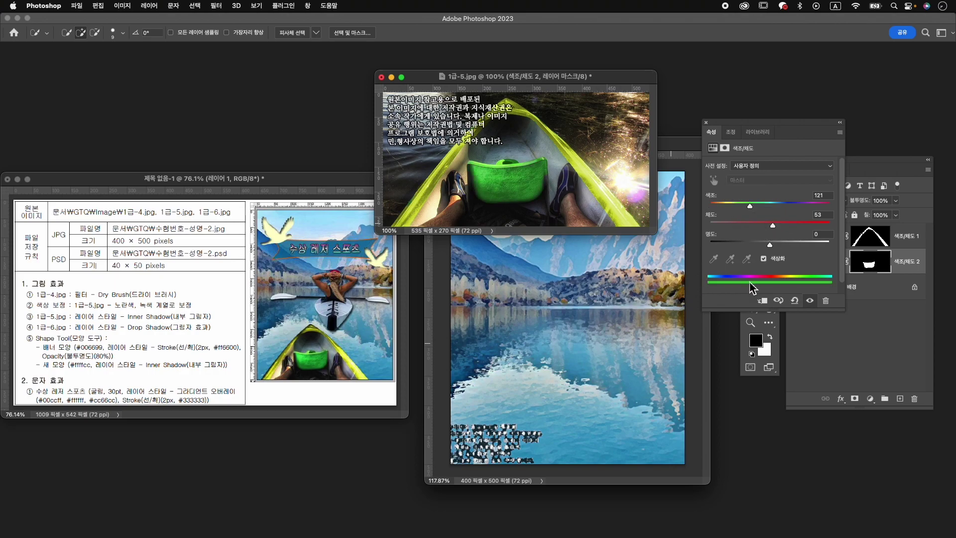
click(706, 123)
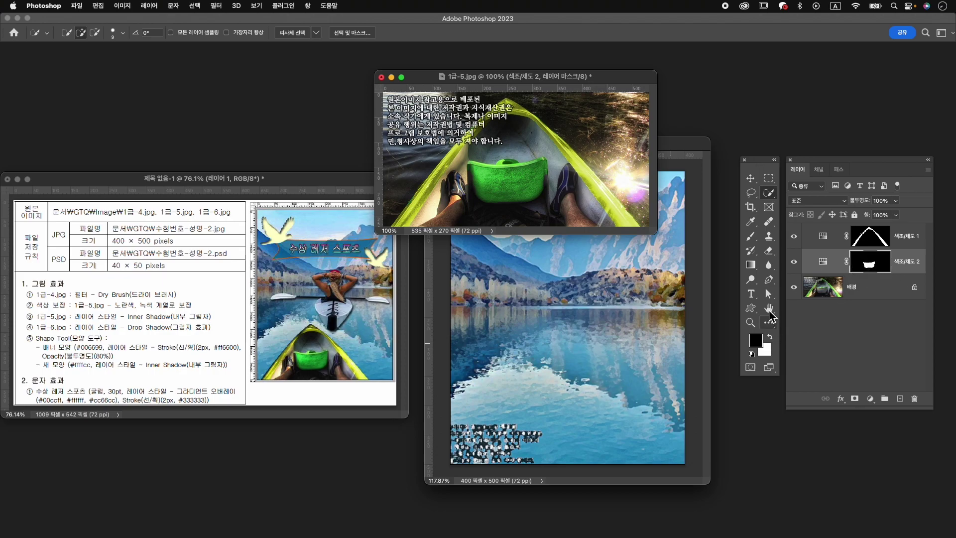
Step: Try painting black on the green panel's adjustment mask with a 25-pixel brush, and undo the stroke
key(b)
click(770, 336)
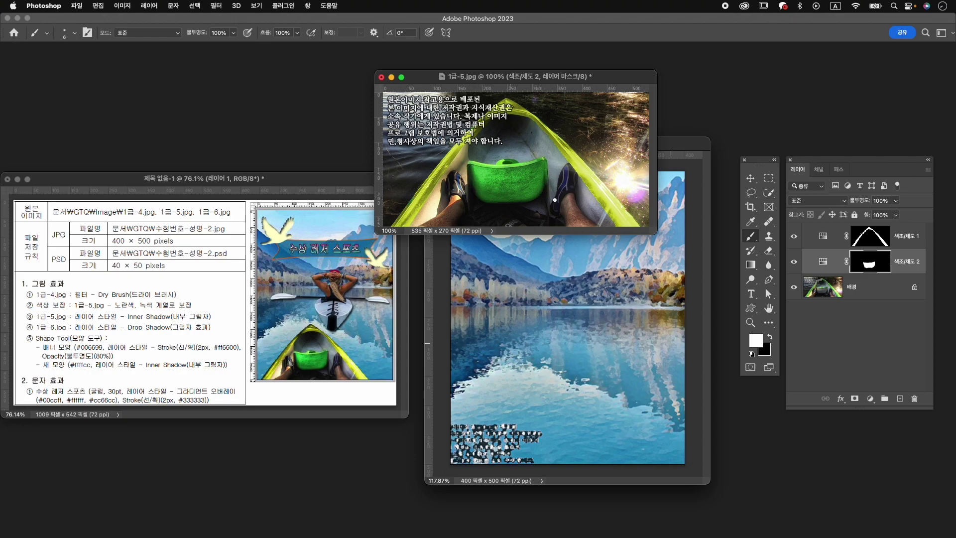
click(770, 337)
key(bracketright)
key(bracketright)
key(bracketright)
mouse_move(541, 188)
mouse_down()
mouse_move(536, 199)
mouse_move(503, 195)
mouse_up()
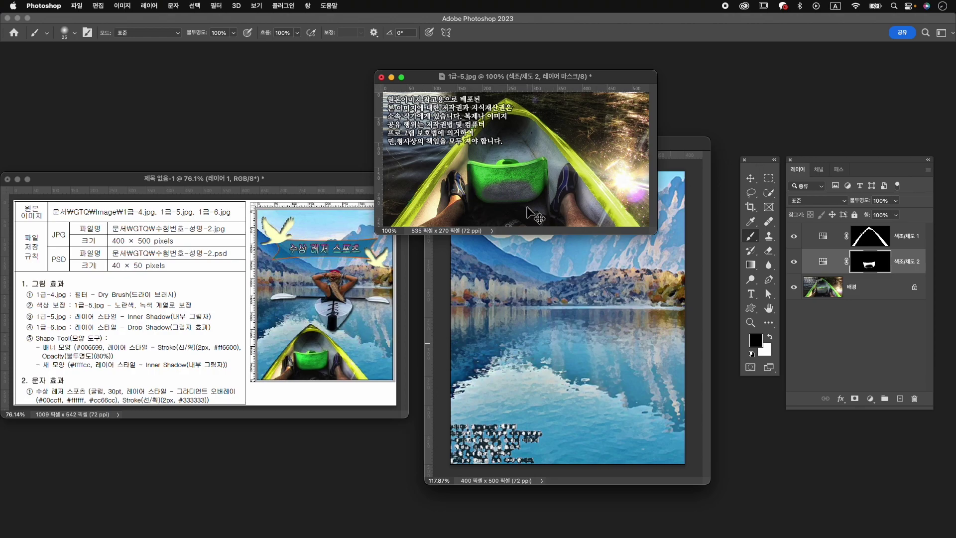
key(super+z)
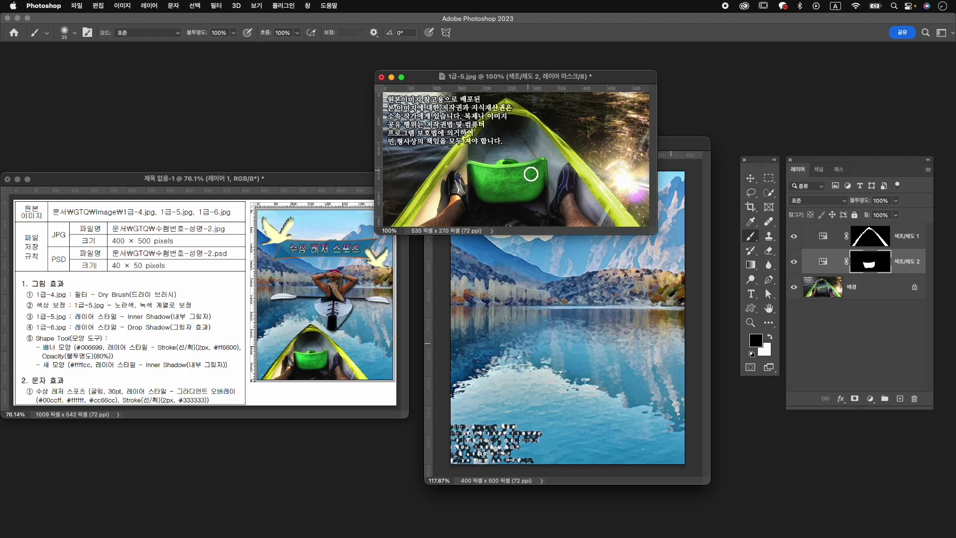
Step: Activate the Move tool and select the 배경 layer of the kayak photo
key(v)
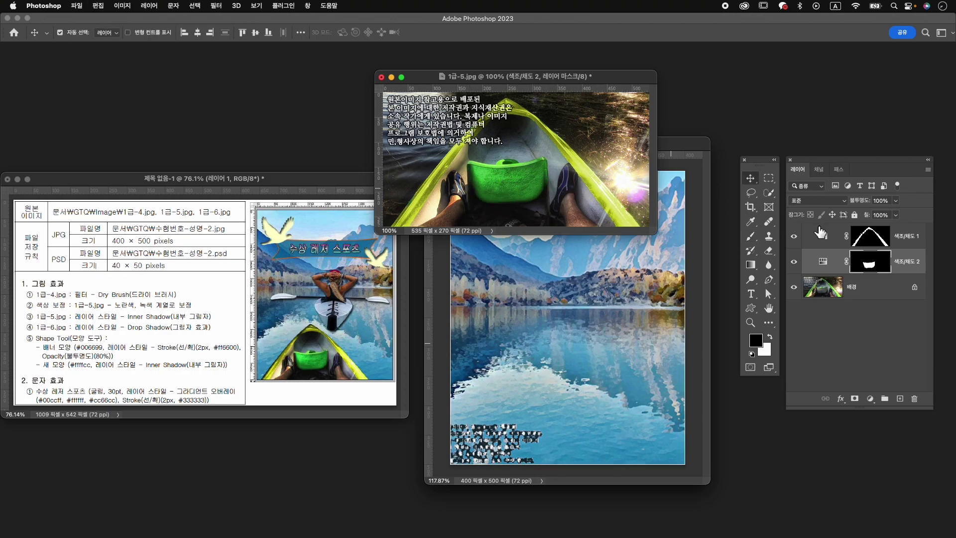
click(888, 292)
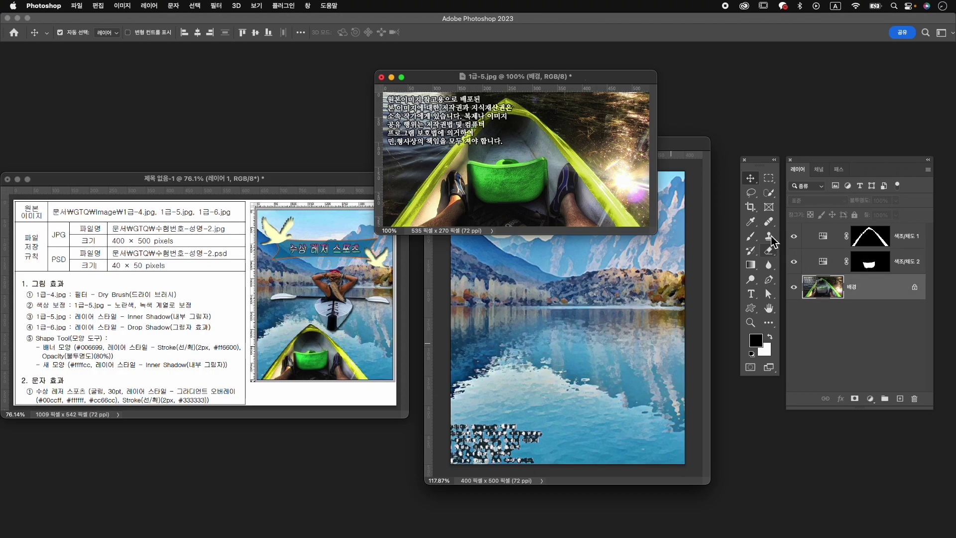
Step: Select the yellow kayak in 1급-5.jpg with the Object Selection tool
click(769, 193)
click(807, 192)
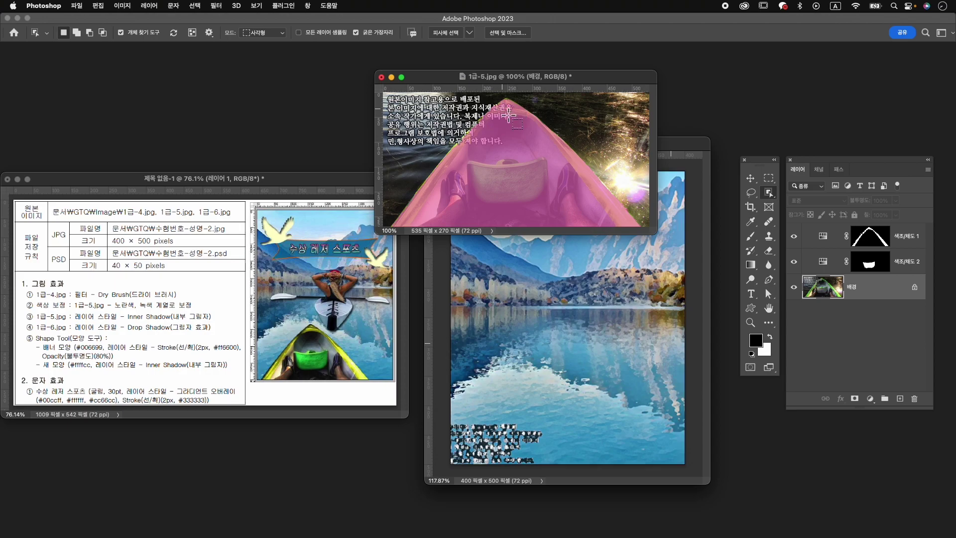
click(530, 164)
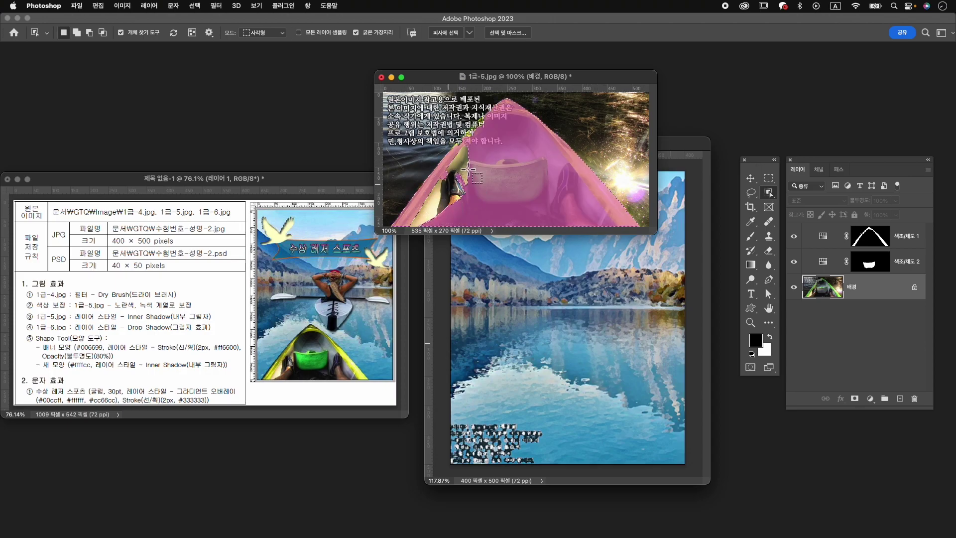
Step: Extend the selection over the kayak's left side with an enlarged Quick Selection brush, and mask the photo layer to the selection
click(769, 196)
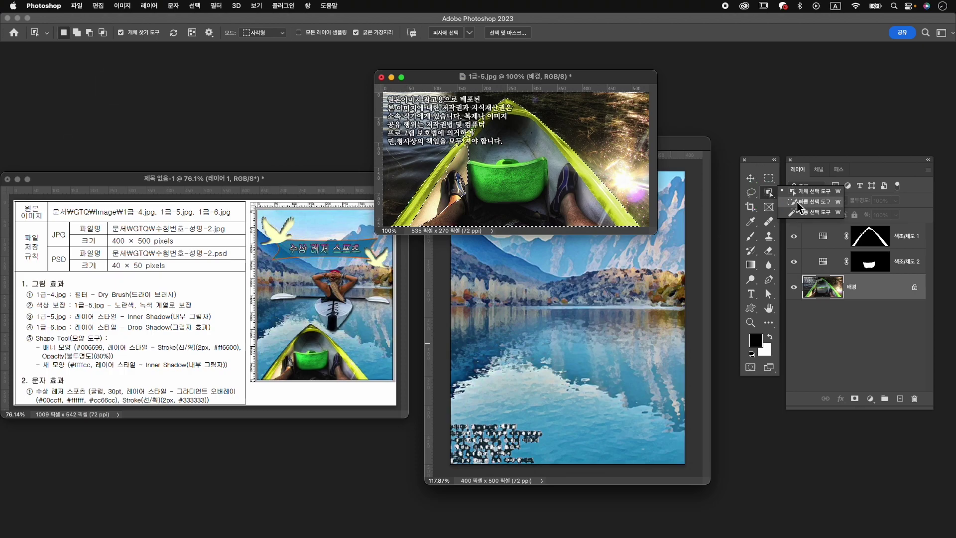
click(807, 208)
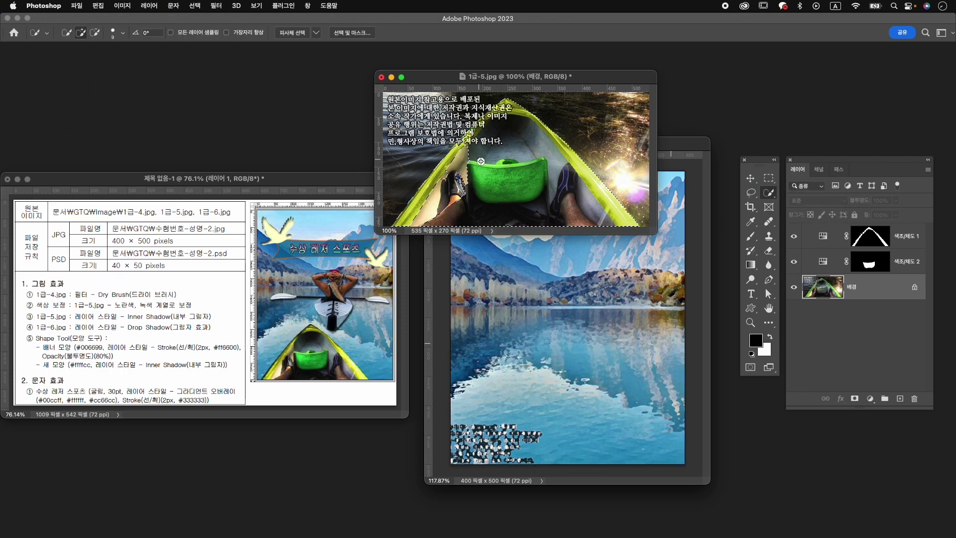
key(bracketright)
key(bracketright)
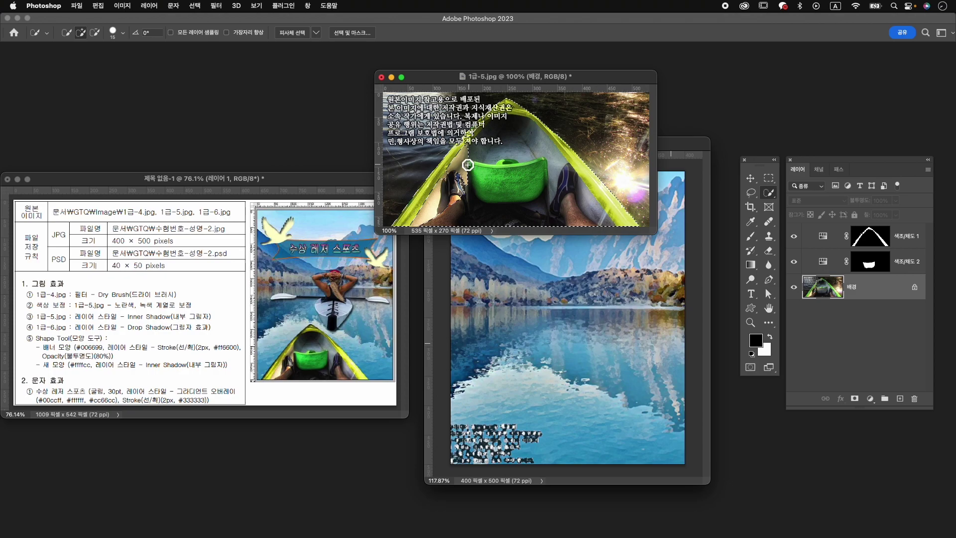
mouse_move(473, 159)
mouse_down()
mouse_move(437, 204)
mouse_move(450, 195)
mouse_move(437, 221)
mouse_move(466, 193)
mouse_move(448, 206)
mouse_move(465, 151)
mouse_move(420, 216)
mouse_move(452, 209)
mouse_up()
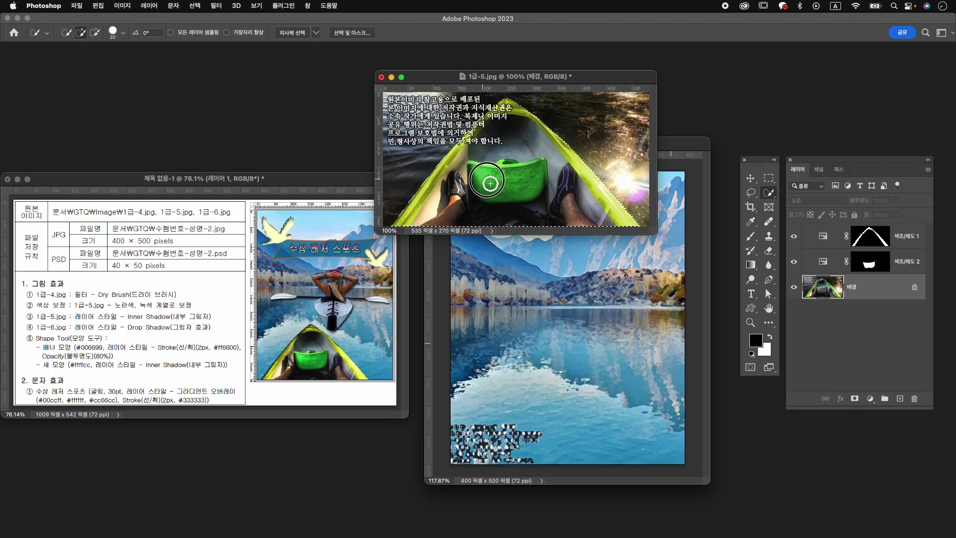
click(855, 399)
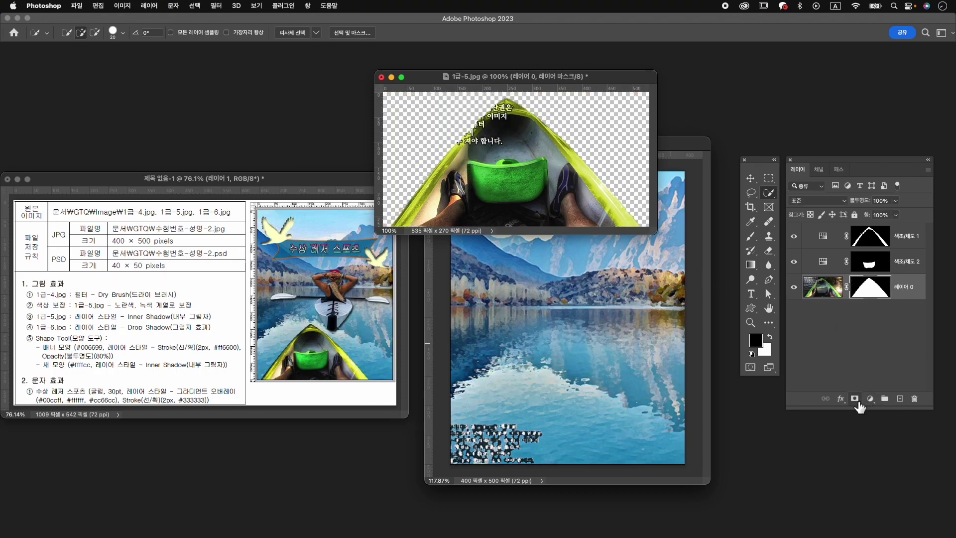
Step: Stamp the visible kayak layers into a merged layer above 색조/채도 1, and copy it into the 수험번호-성명-2 document
click(903, 248)
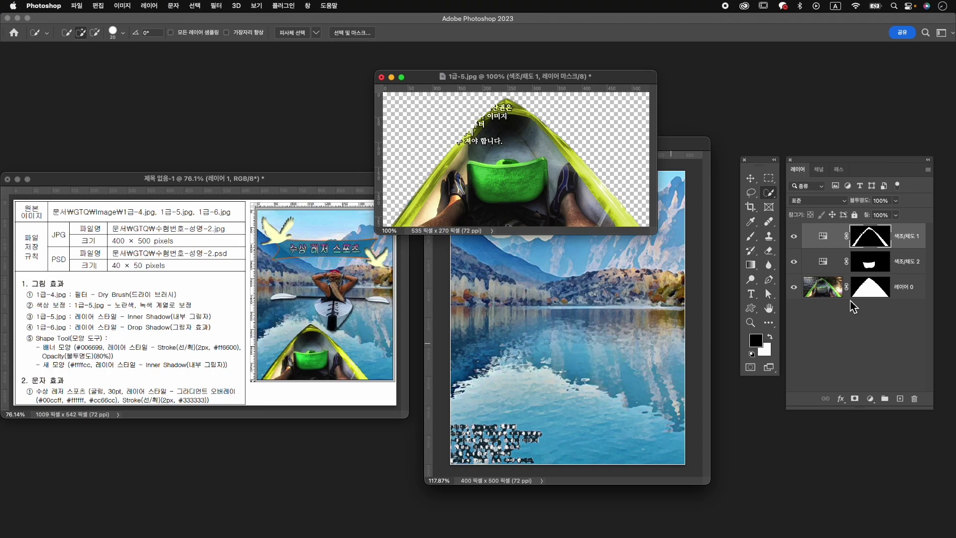
key(super+alt+shift+e)
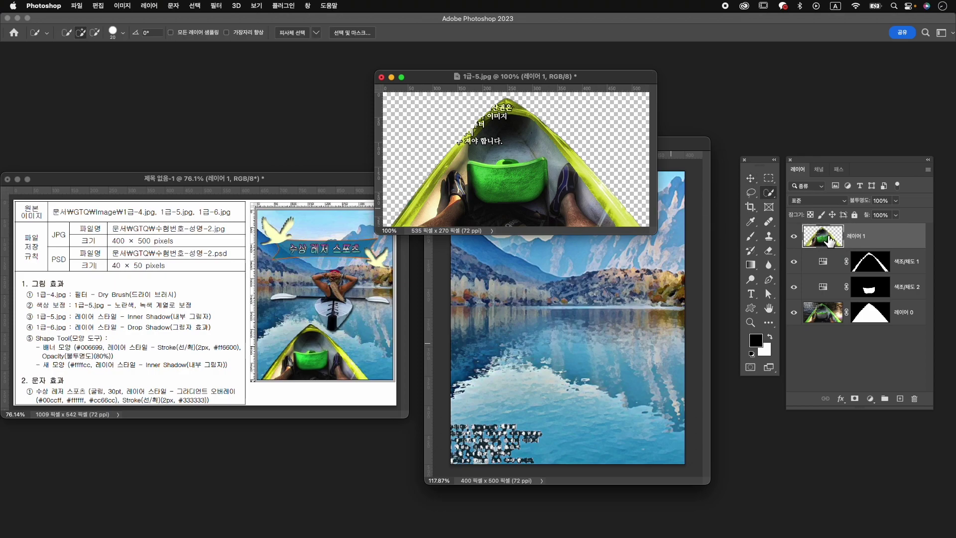
key(v)
drag(551, 163, 594, 382)
Step: Scale the kayak to about 65% at the bottom of the canvas, using a horizontal guide near its tip for reference
key(super+t)
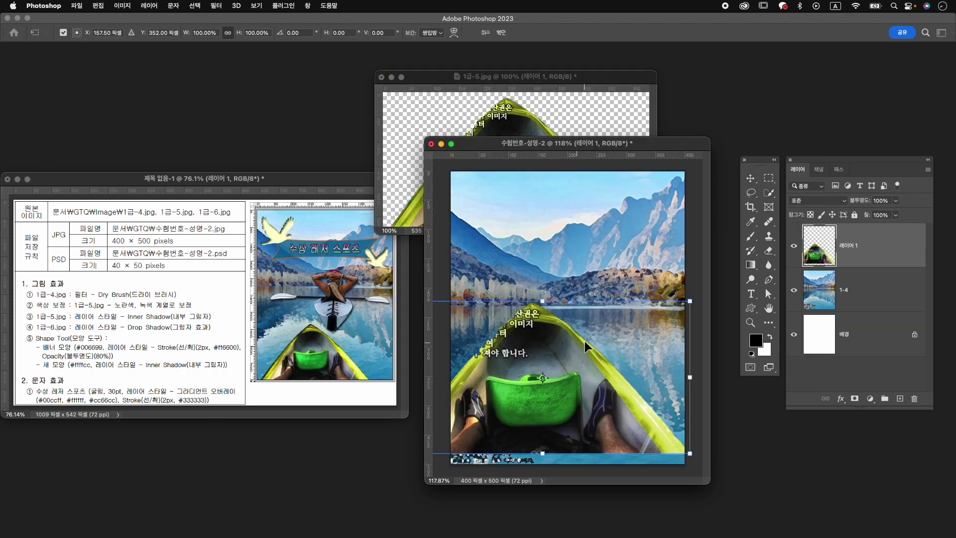
drag(693, 299, 595, 391)
drag(538, 409, 597, 420)
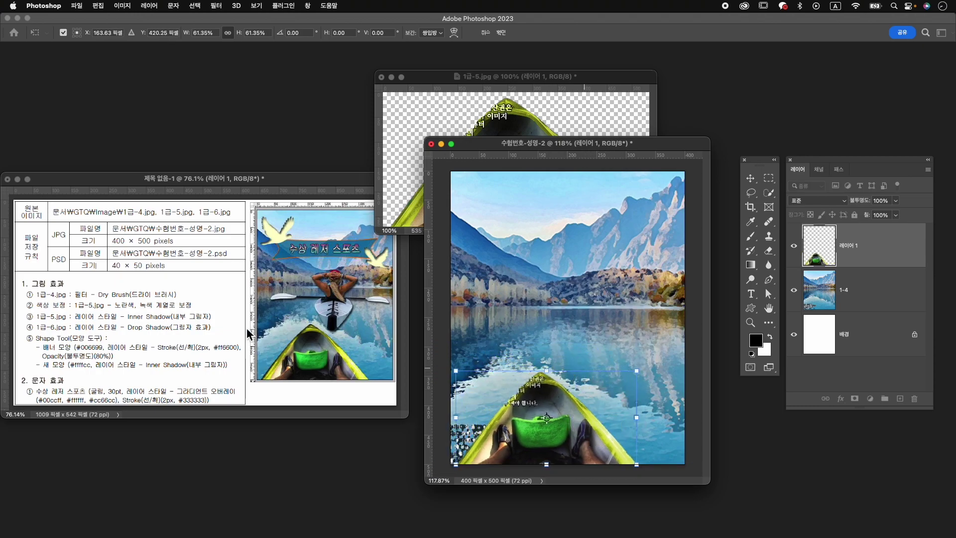
drag(520, 156, 526, 377)
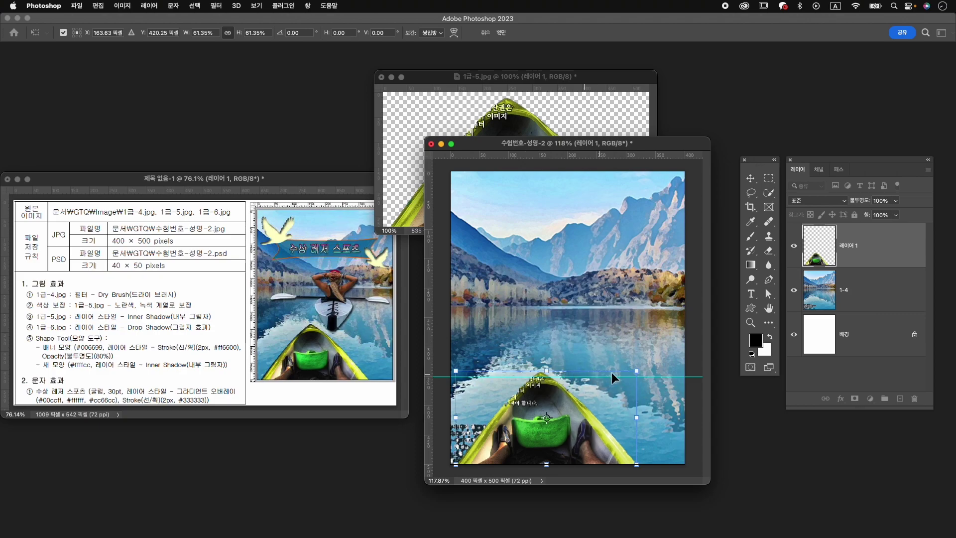
mouse_move(637, 371)
mouse_down()
mouse_move(647, 352)
mouse_move(648, 363)
mouse_up()
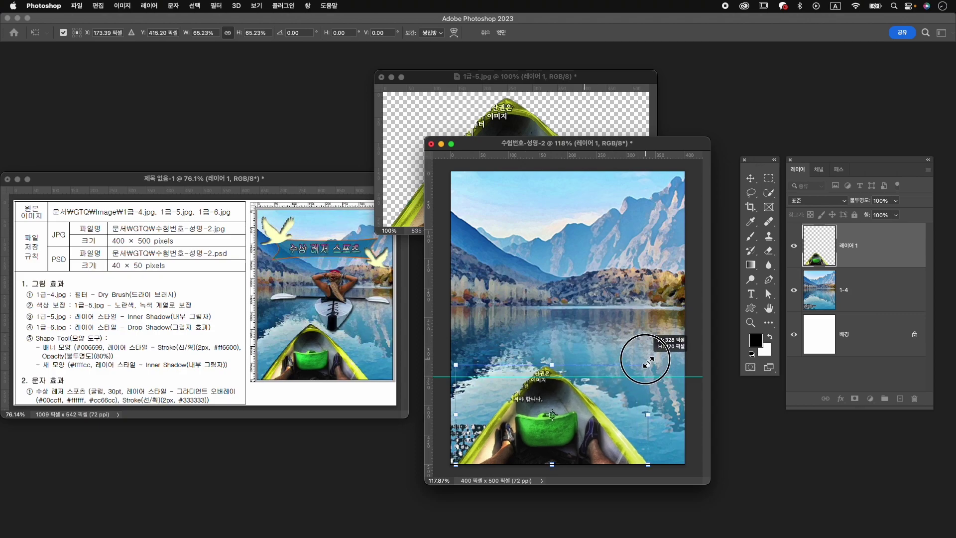
key(Return)
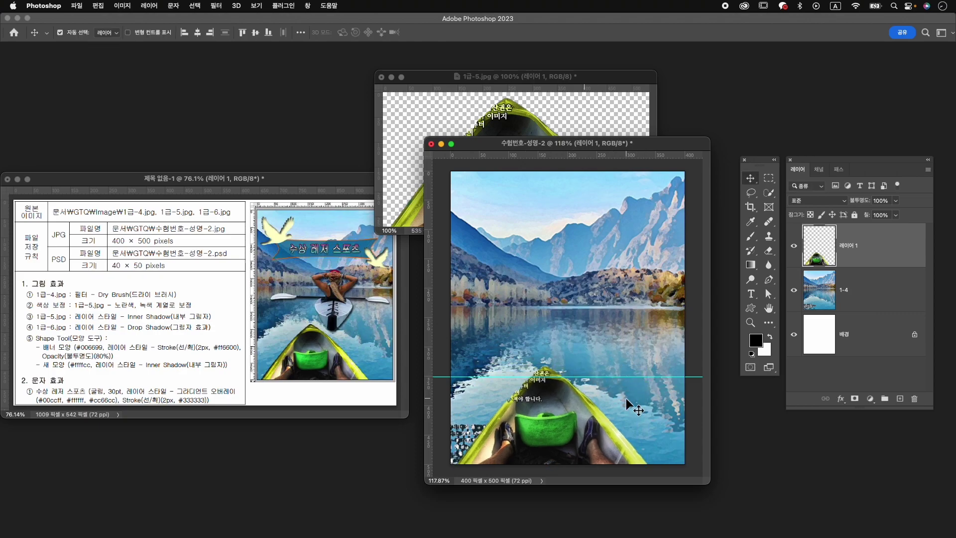
Step: Rename the kayak layer as 1-5 and apply an Inner Shadow layer style to it
double_click(853, 253)
text(1)
key(Return)
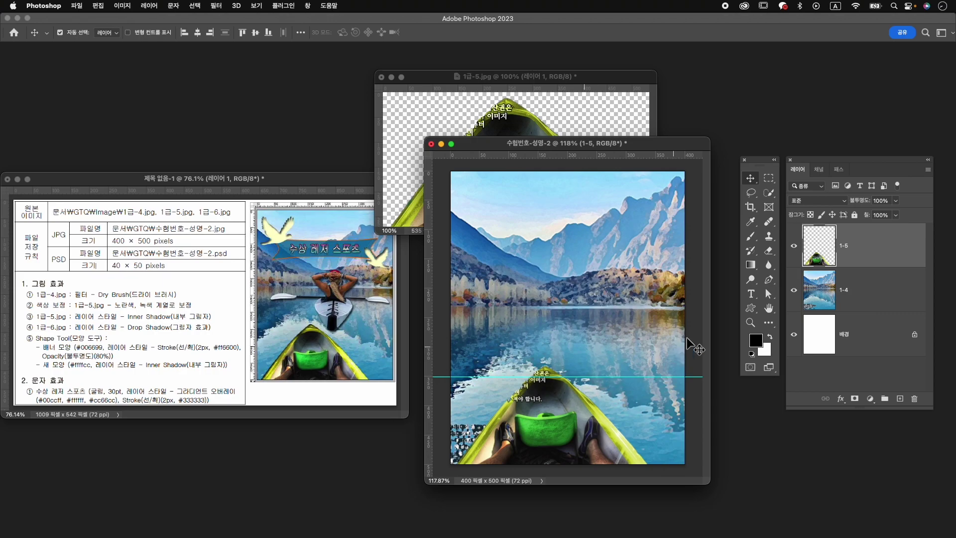
click(841, 399)
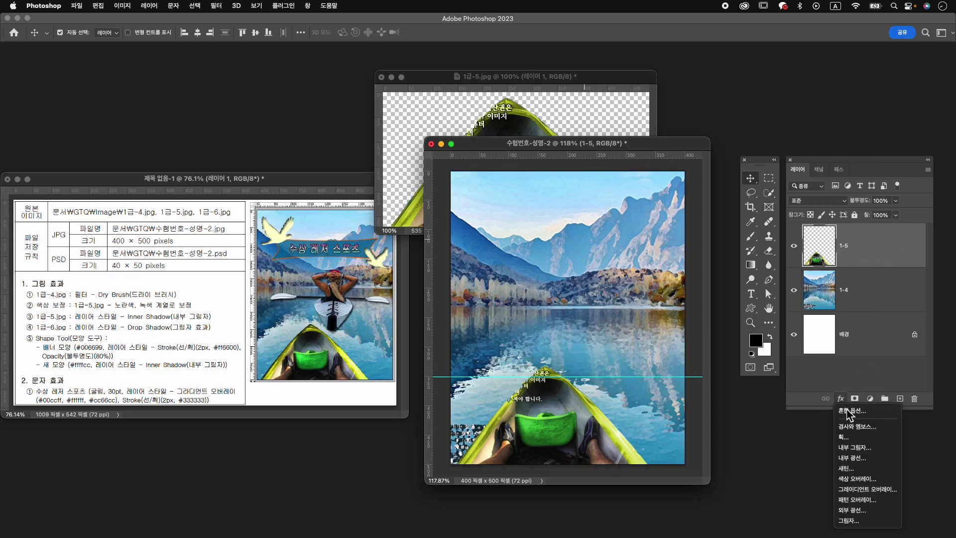
click(867, 448)
click(909, 258)
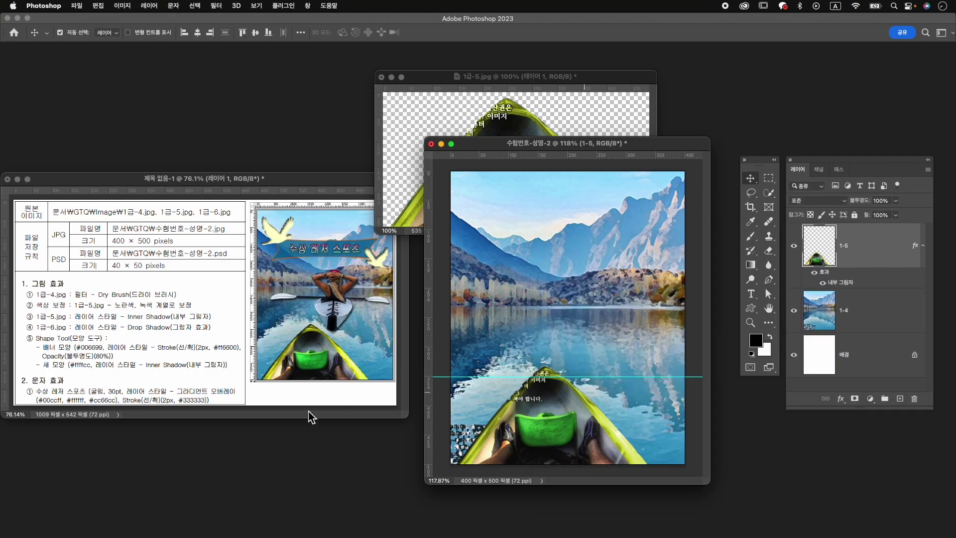
Step: Open 1급-6.jpg, close the 1급-5.jpg document, and place the new image window over the poster document
key(super+o)
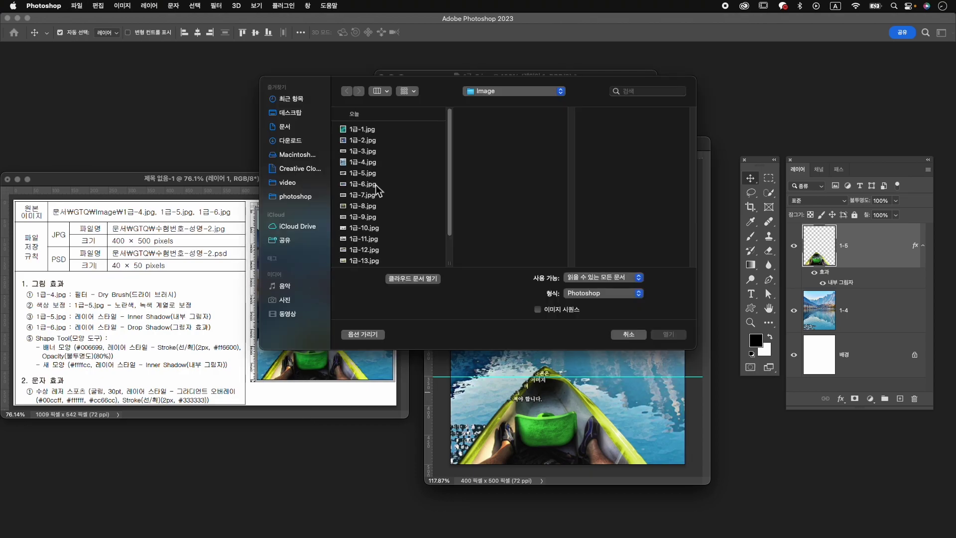
click(368, 184)
click(670, 334)
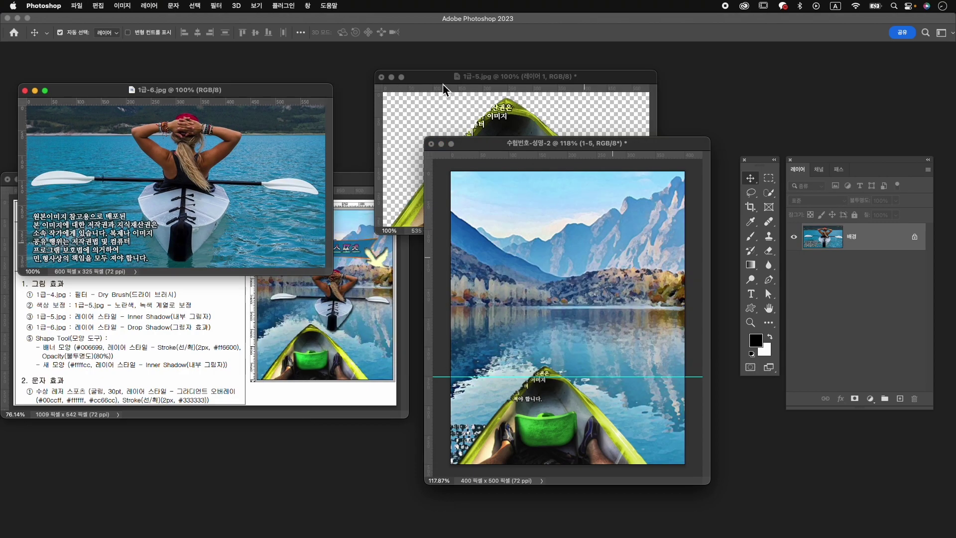
click(445, 87)
click(382, 78)
click(490, 214)
drag(249, 88, 616, 91)
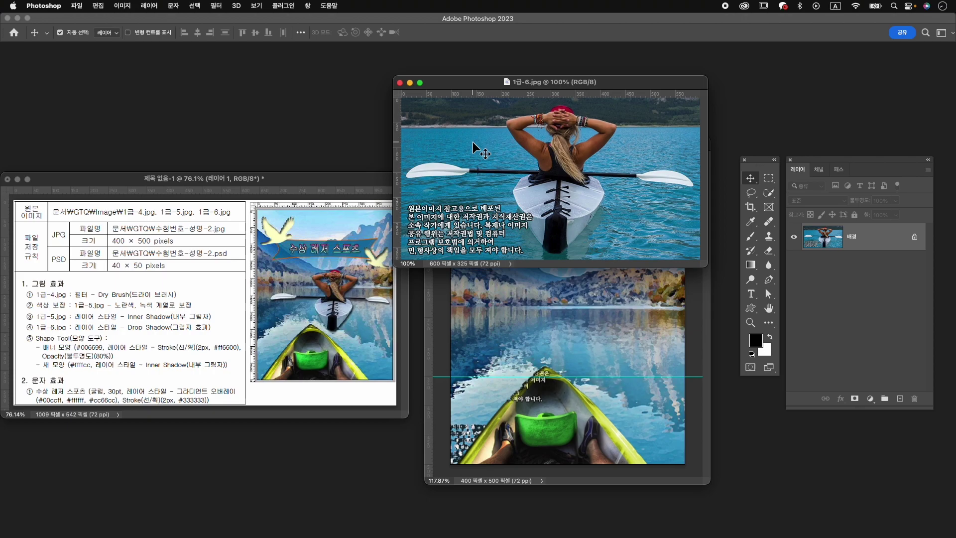
Step: Make an Object Selection in 1급-6.jpg with a rectangle of about 583 × 303 pixels around the woman, kayak and paddle
click(769, 193)
click(802, 191)
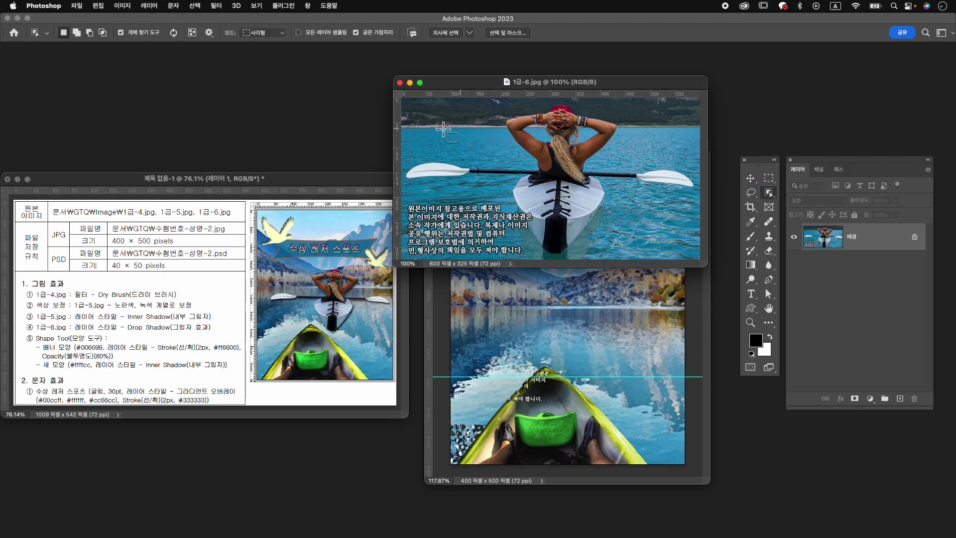
drag(407, 105, 699, 260)
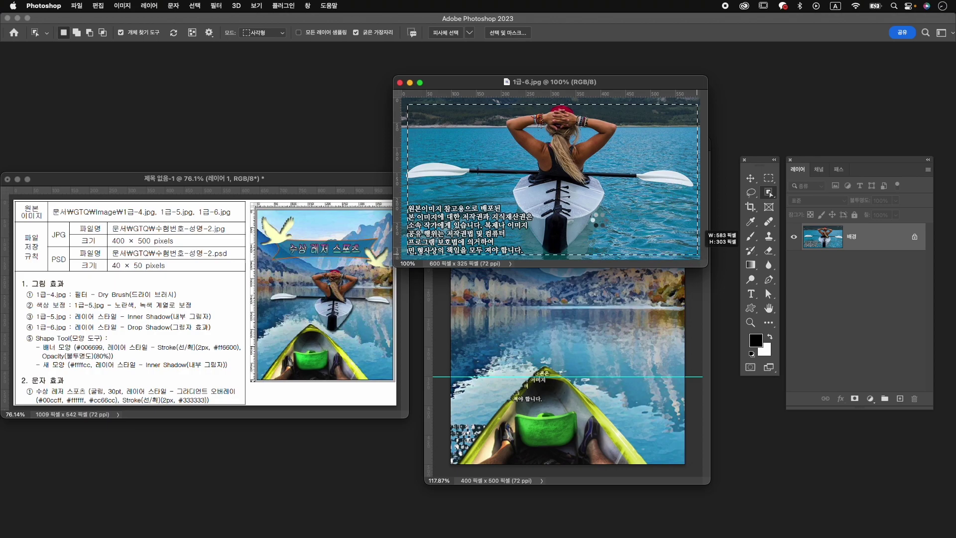
Step: Subtract the dark hills behind the woman from the selection with a smaller Quick Selection brush
right_click(771, 194)
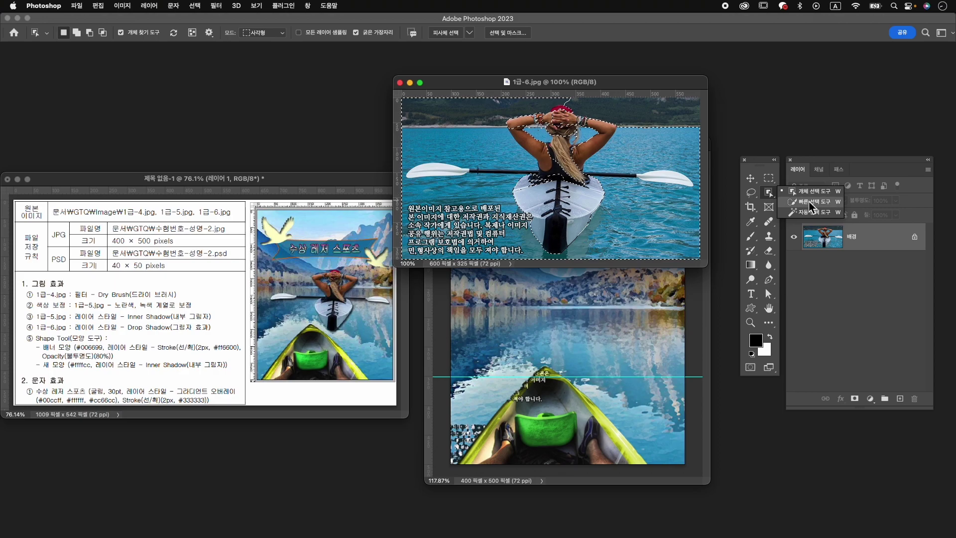
click(794, 203)
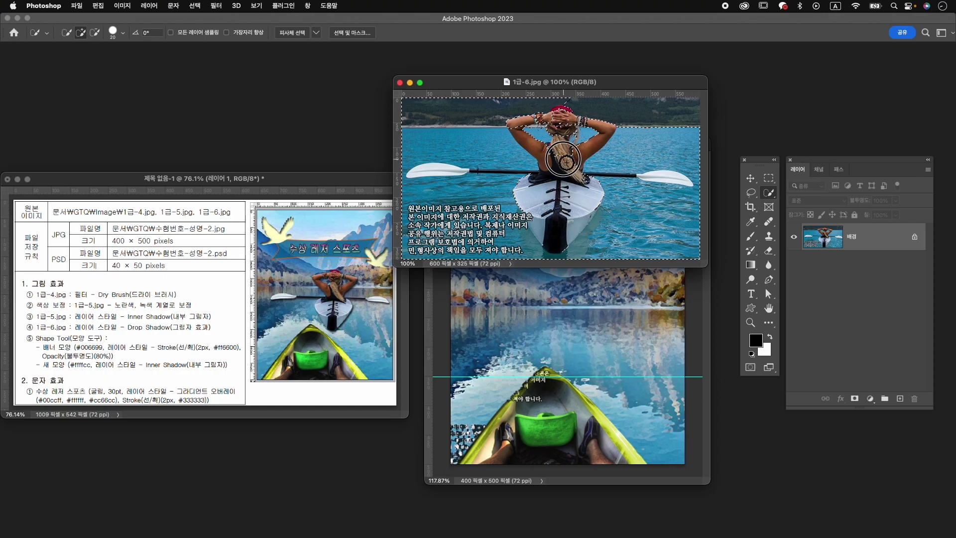
key(bracketleft)
key(bracketleft)
key(bracketleft)
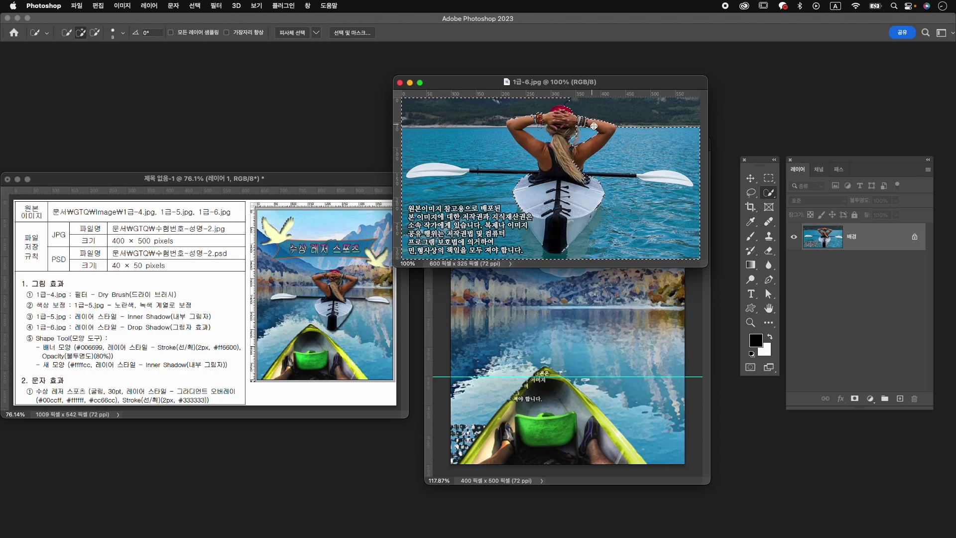
key(alt)
drag(531, 104, 477, 108)
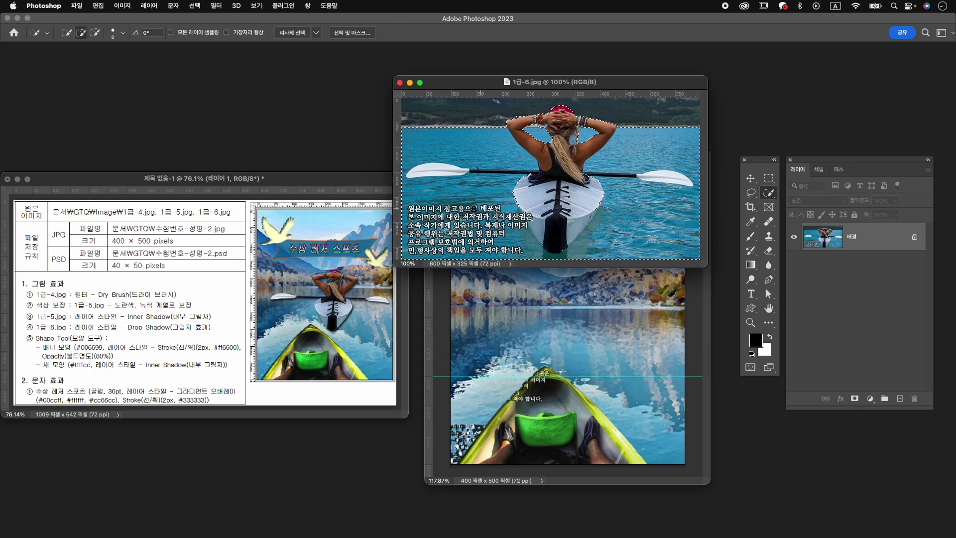
Step: Refine the selection to the paddle and kayak, subtract the surrounding water with a size 20 brush, and mask the layer to it
mouse_move(449, 170)
mouse_down()
mouse_move(440, 139)
mouse_move(498, 151)
mouse_move(454, 188)
mouse_move(413, 194)
mouse_move(469, 199)
mouse_move(458, 204)
mouse_move(475, 194)
mouse_move(409, 248)
mouse_move(418, 212)
mouse_move(495, 240)
mouse_move(447, 252)
mouse_move(457, 249)
mouse_move(449, 221)
mouse_move(421, 206)
mouse_move(422, 238)
mouse_move(474, 252)
mouse_move(434, 253)
mouse_move(485, 261)
mouse_move(488, 219)
mouse_move(508, 226)
mouse_up()
key(bracketright)
key(bracketright)
key(bracketright)
key(bracketright)
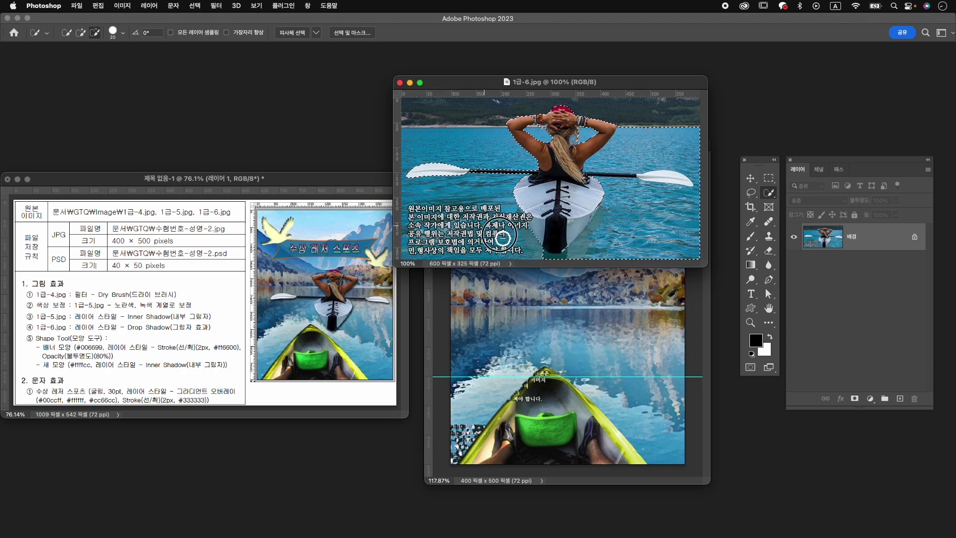
mouse_move(572, 260)
mouse_down()
mouse_move(563, 257)
mouse_move(679, 219)
mouse_move(623, 193)
mouse_move(677, 203)
mouse_move(662, 149)
mouse_move(675, 143)
mouse_move(636, 128)
mouse_move(627, 142)
mouse_up()
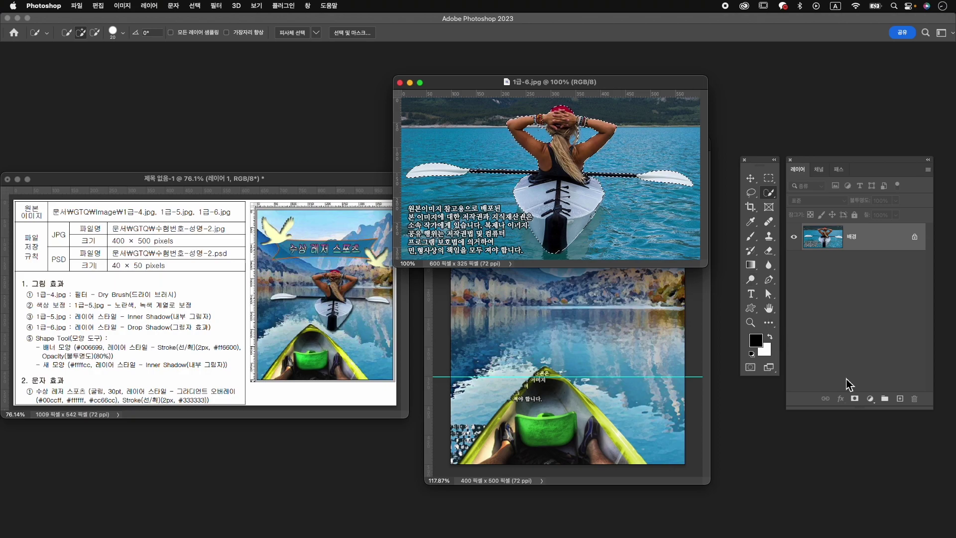
click(855, 399)
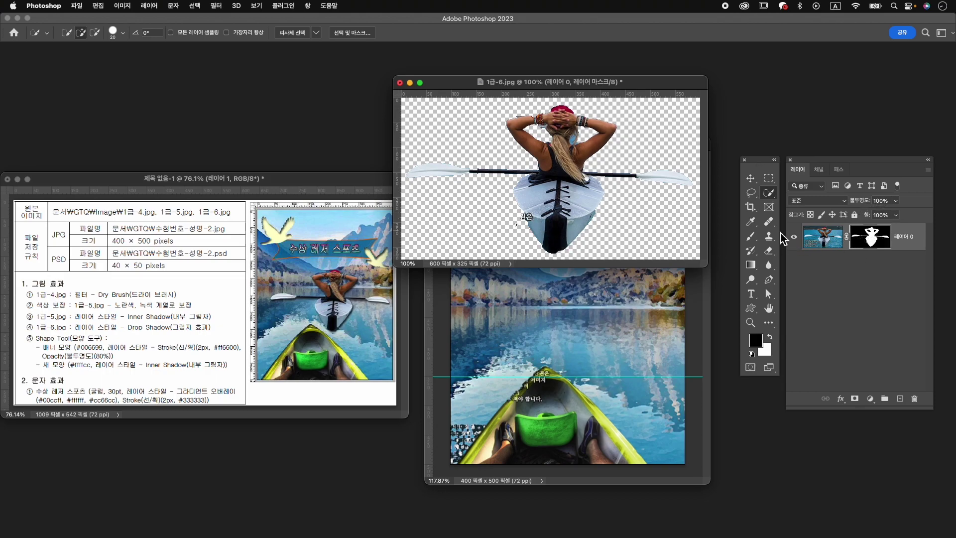
Step: Touch up the layer mask along the kayak's lower left edge with white and black brush strokes
key(b)
click(771, 338)
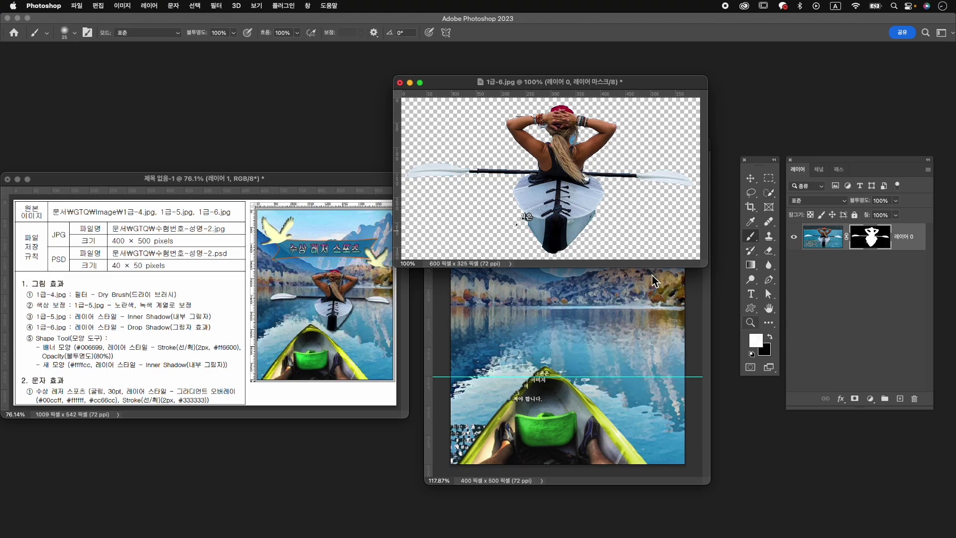
mouse_move(539, 235)
mouse_down()
mouse_move(524, 203)
mouse_move(562, 247)
mouse_move(544, 228)
mouse_move(524, 235)
mouse_up()
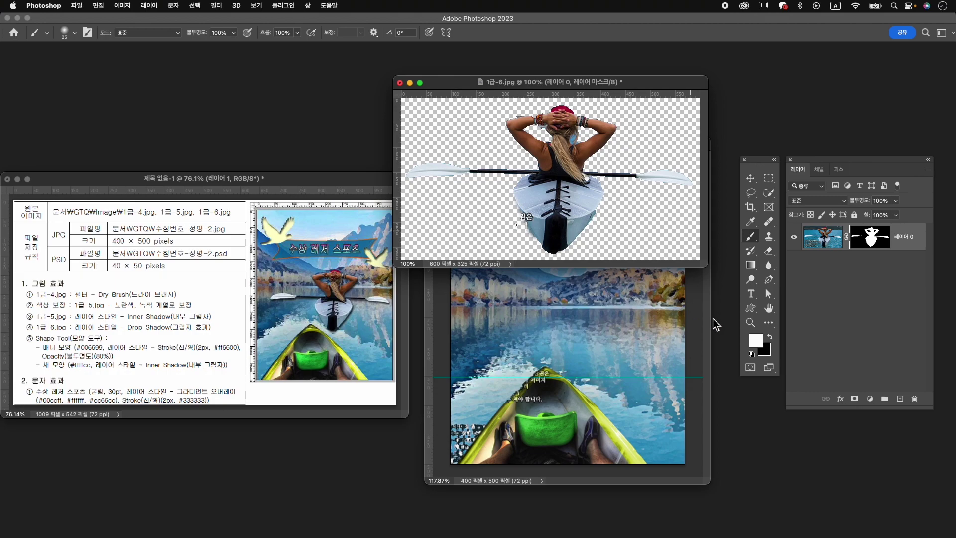
key(x)
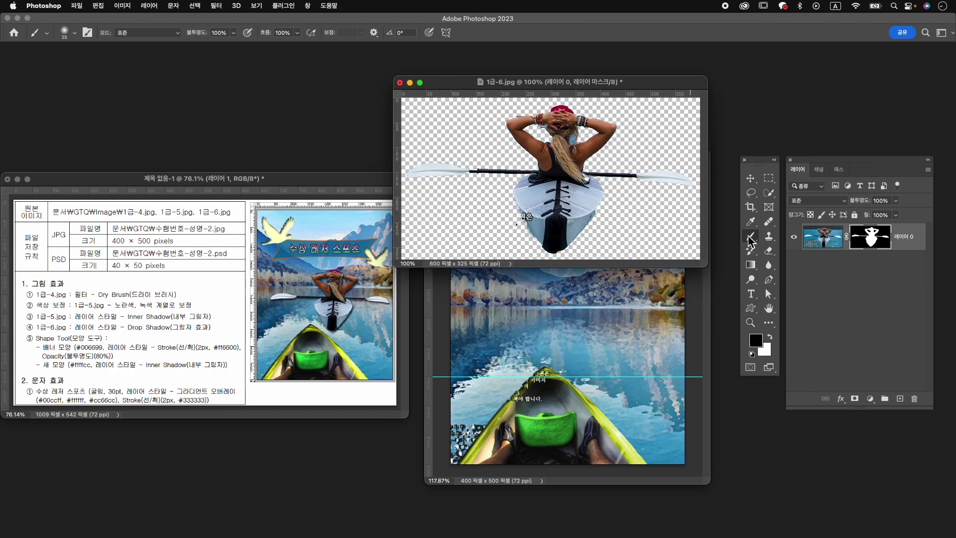
mouse_move(519, 231)
mouse_down()
mouse_move(513, 222)
mouse_move(530, 245)
mouse_up()
Step: Paint black on the mask beside the woman's left wrist to hide the leftover background around the bracelets
key(z)
drag(569, 146, 589, 195)
key(p)
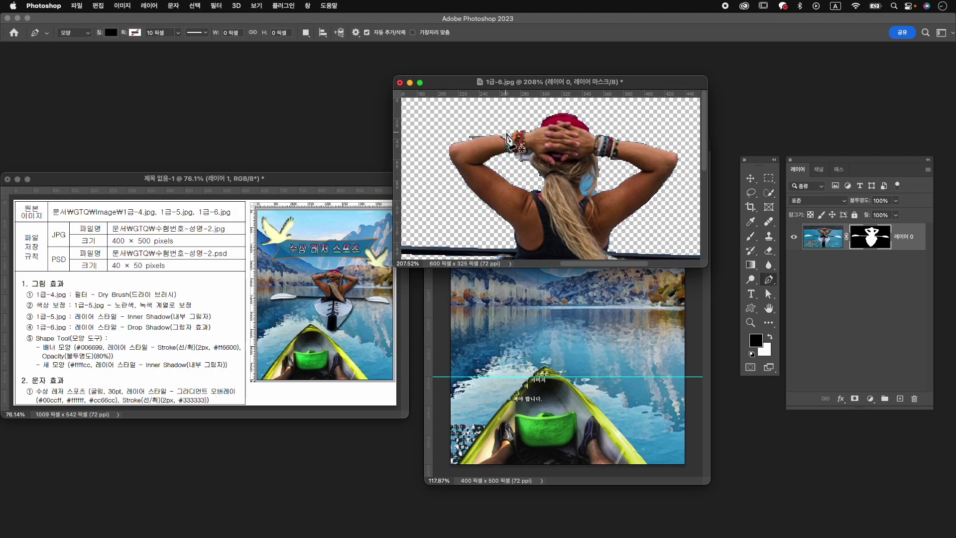
key(b)
key(bracketright)
mouse_move(492, 130)
mouse_down()
mouse_move(460, 138)
mouse_move(489, 131)
mouse_move(530, 166)
mouse_move(504, 144)
mouse_move(526, 138)
mouse_up()
Step: Restore the woman's left wrist and bracelets by painting white on the mask with a smaller brush, and return to black
key(bracketleft)
key(bracketleft)
key(bracketleft)
key(x)
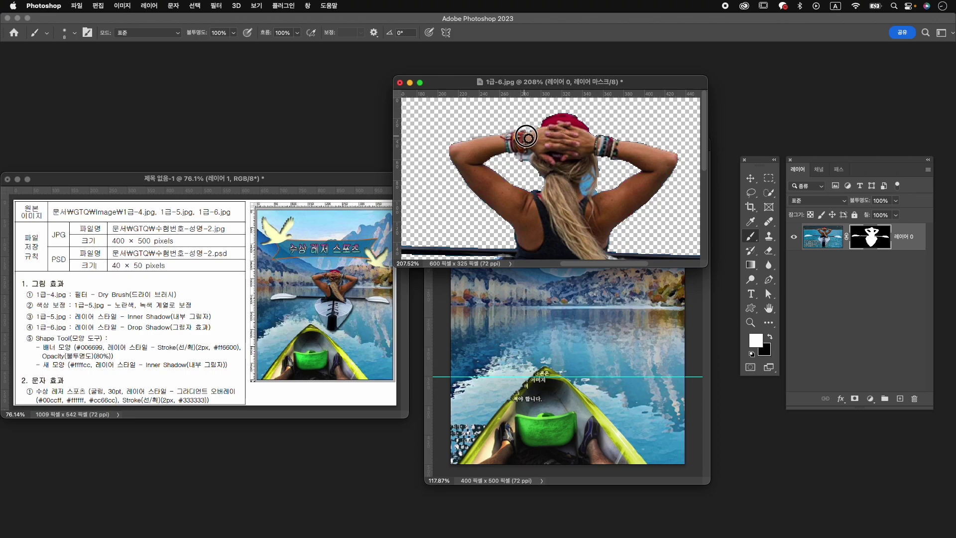
key(x)
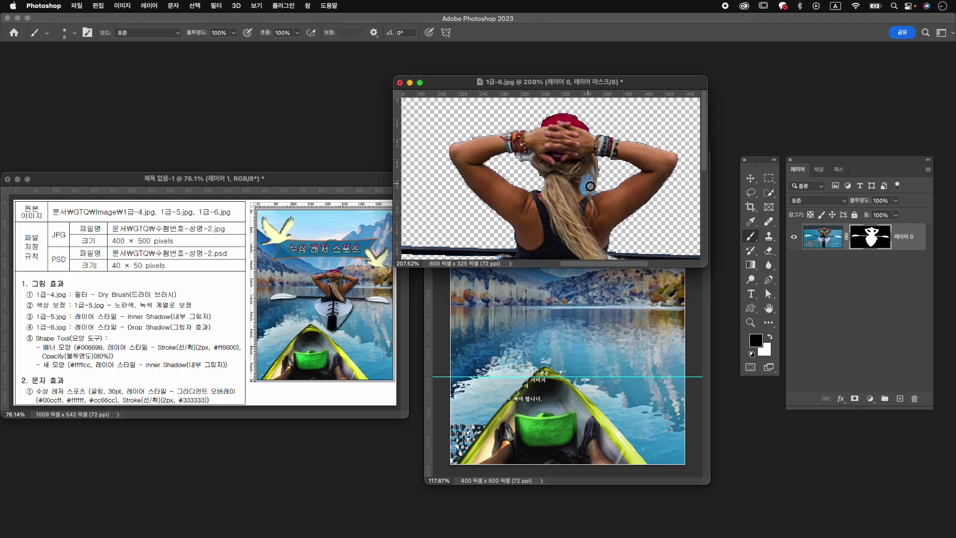
Step: Paint black on the layer mask to hide the leftover water between the woman's ponytail and her right arm
key(x)
key(x)
drag(588, 184, 588, 188)
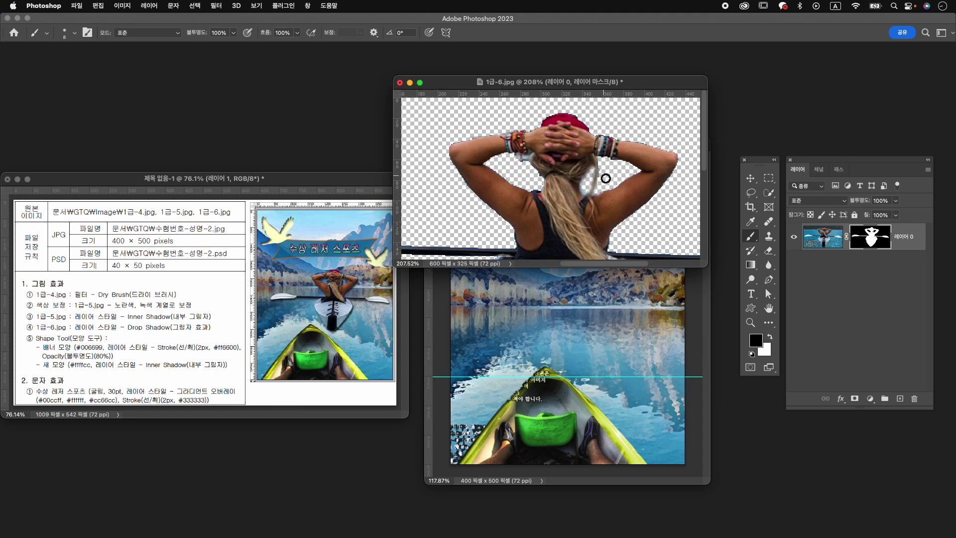
mouse_move(592, 182)
mouse_down()
mouse_move(587, 198)
mouse_move(592, 174)
mouse_move(587, 184)
mouse_up()
Step: Bring the masked paddler into 수험번호-성명-2, scale it down to about 51.57% and place it above the yellow kayak
key(z)
mouse_move(664, 198)
mouse_down()
mouse_move(608, 209)
mouse_move(584, 288)
mouse_up()
key(v)
key(super+t)
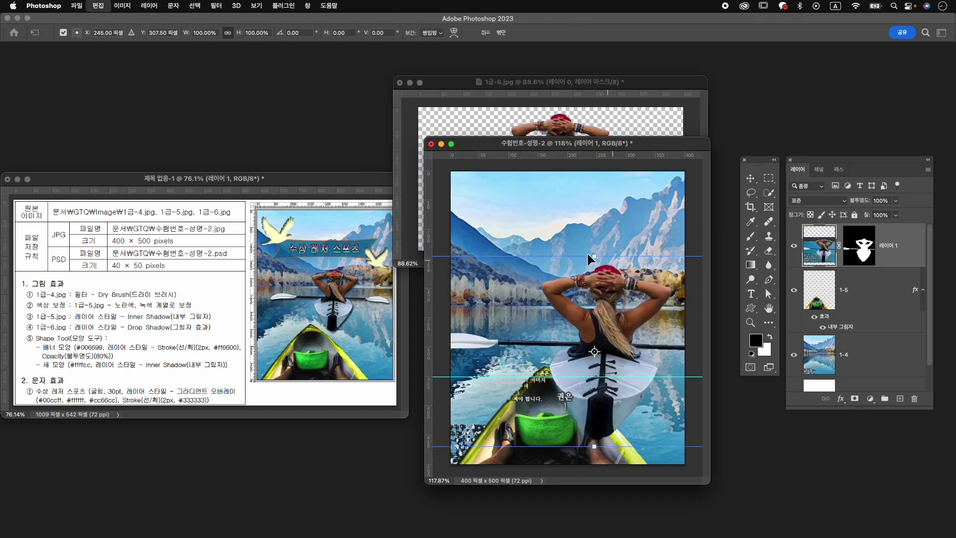
drag(482, 279, 558, 282)
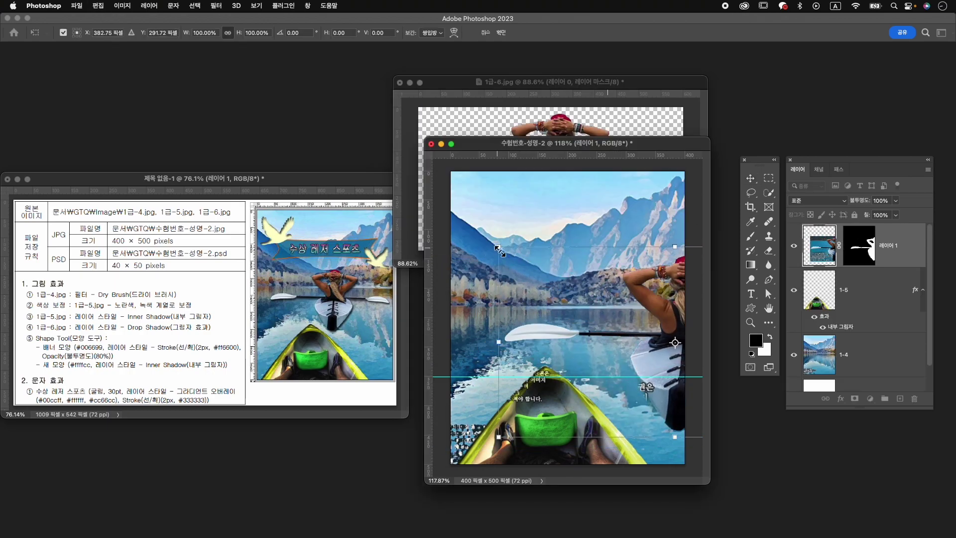
drag(499, 249, 581, 298)
drag(663, 310, 566, 295)
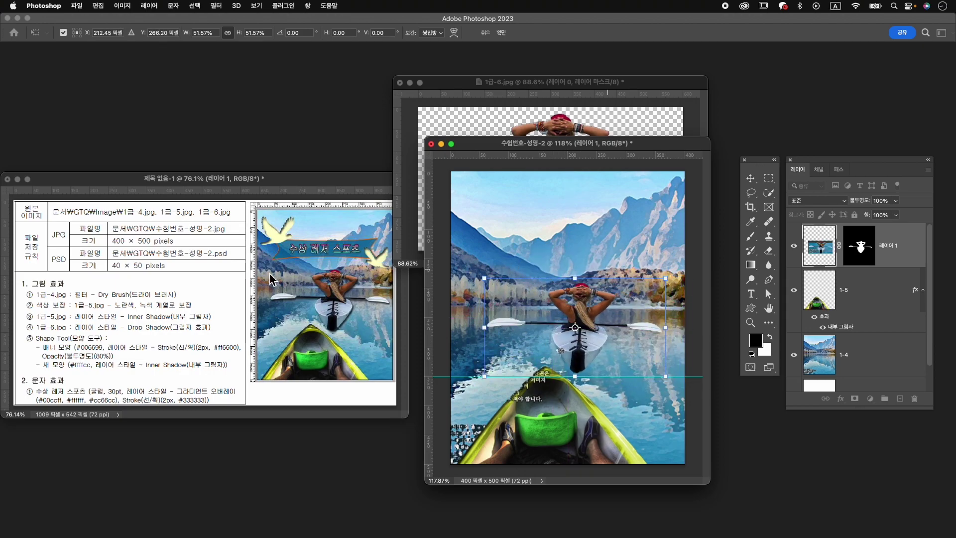
Step: Add a horizontal guide above the paddler's head, scale the paddler to about 60.83% to fit the guides and shift it right of centre
drag(533, 151, 566, 259)
drag(482, 283, 456, 254)
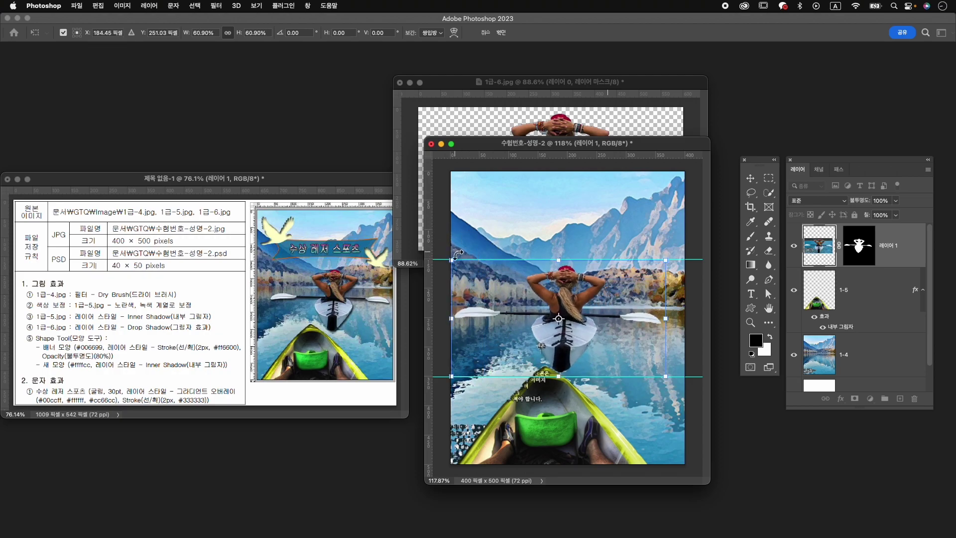
drag(536, 300, 548, 305)
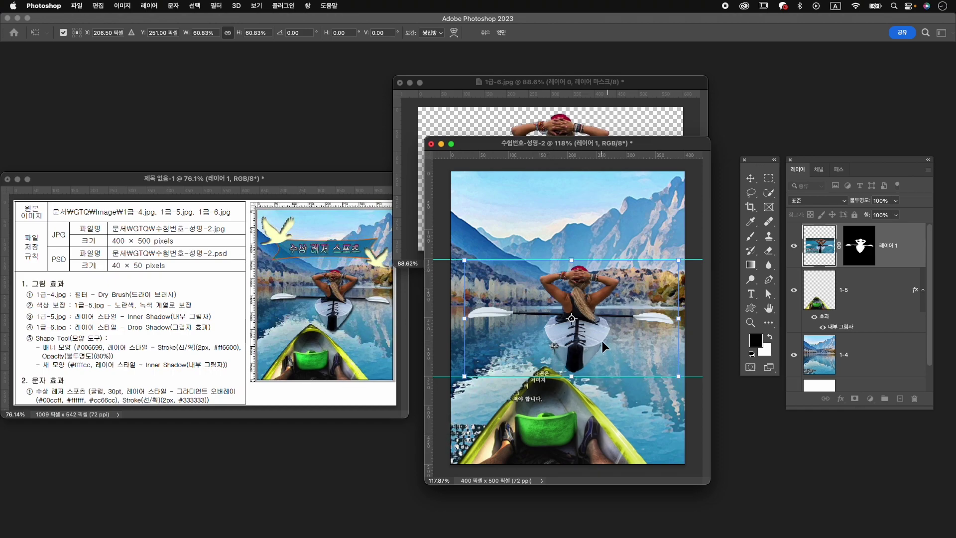
drag(596, 337, 598, 336)
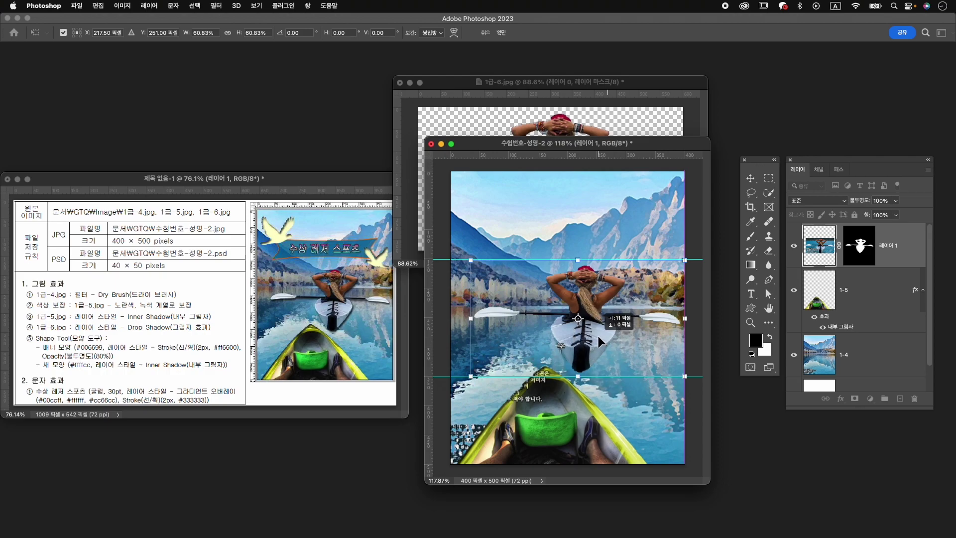
key(Return)
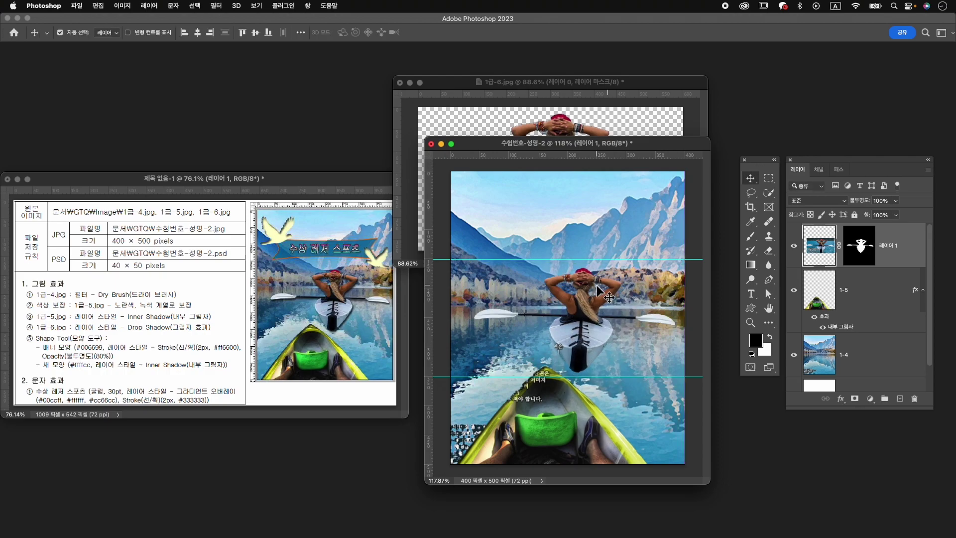
Step: Undo the accidental move of the 1-4 background layer and nudge the paddler slightly down
drag(603, 299, 604, 304)
key(super+z)
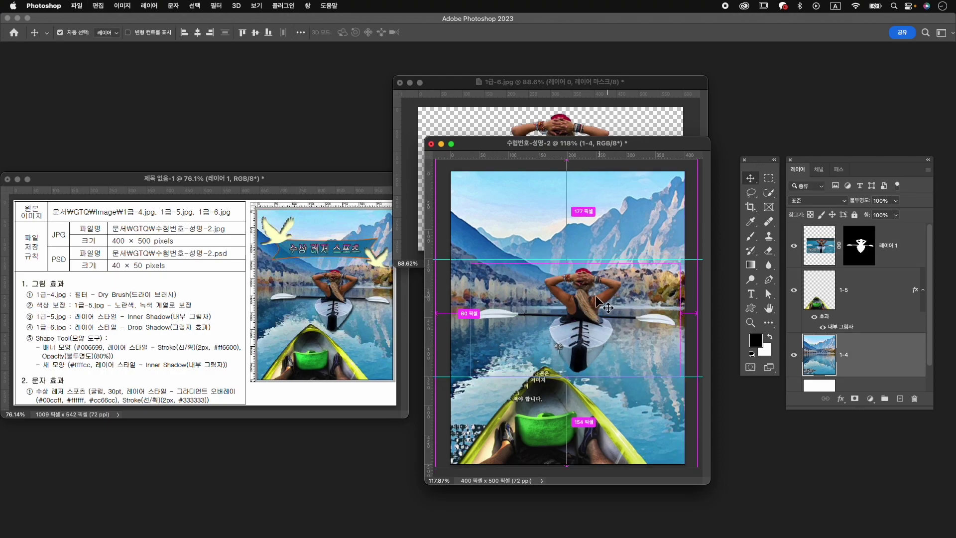
key(super+z)
key(shift+Down)
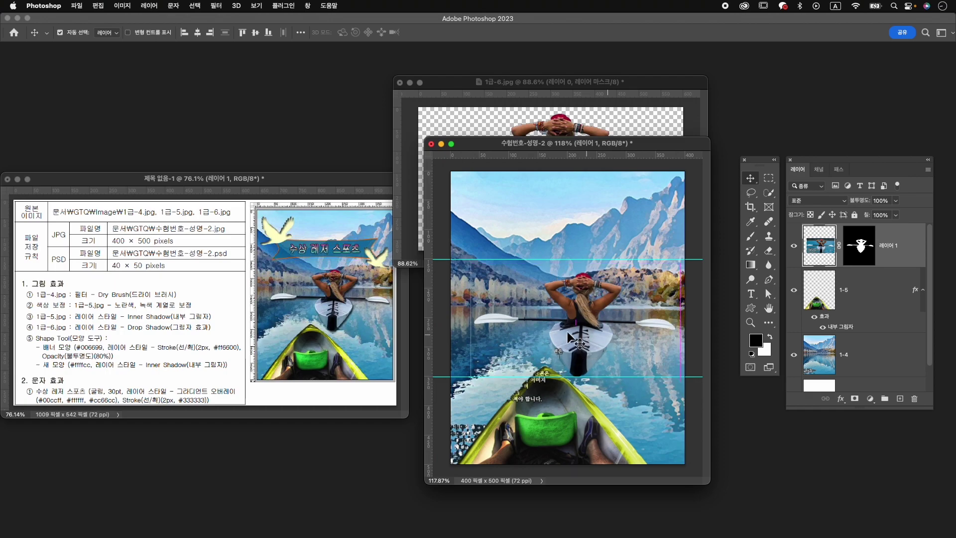
Step: Rename the paddler layer to 1-6 and apply a Drop Shadow layer style to it
double_click(889, 245)
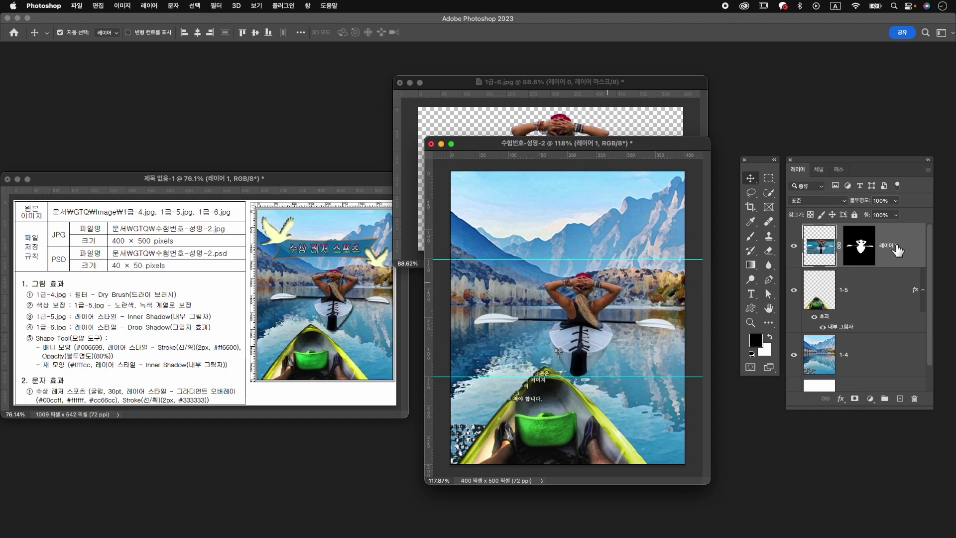
text(1-6)
key(Return)
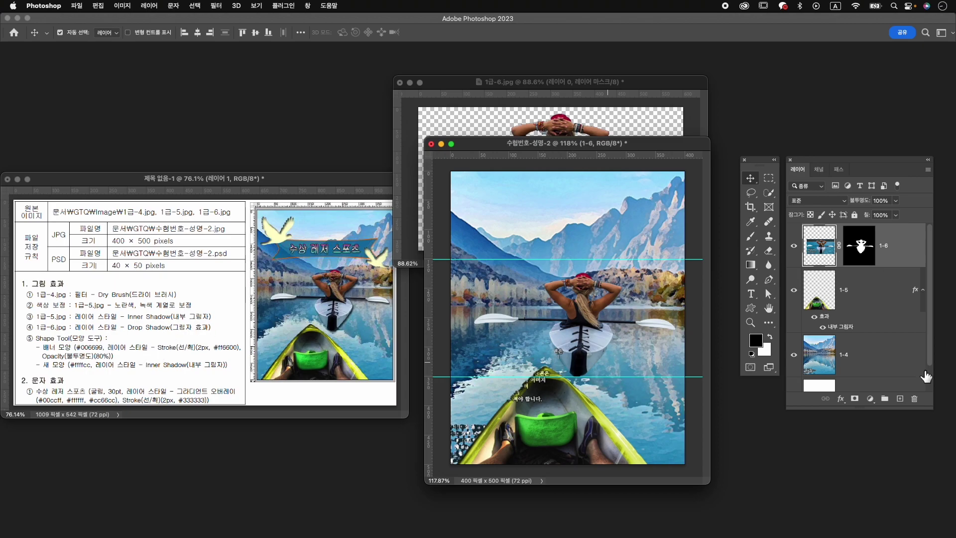
click(842, 399)
click(869, 521)
click(896, 254)
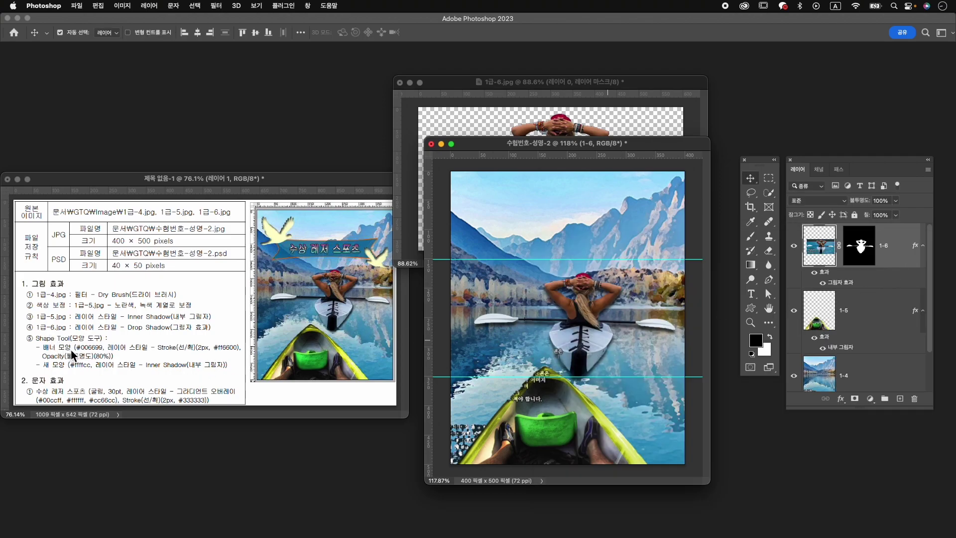
Step: Close the 1급-6.jpg source image
click(455, 89)
click(400, 82)
click(508, 235)
Step: Show the shape library, choose the notched banner with curved edges from 배너 및 상장, and shrink the library window
click(308, 5)
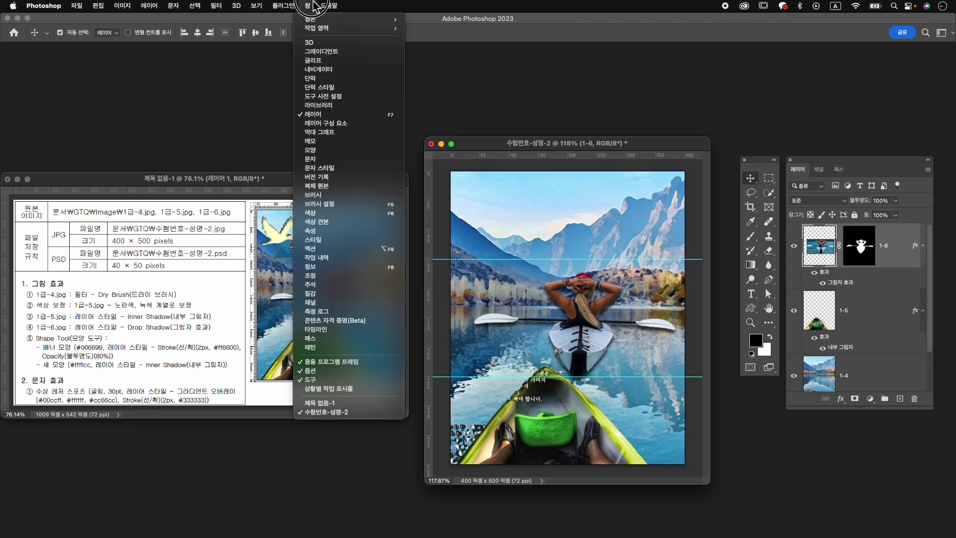
click(352, 150)
drag(374, 69, 557, 65)
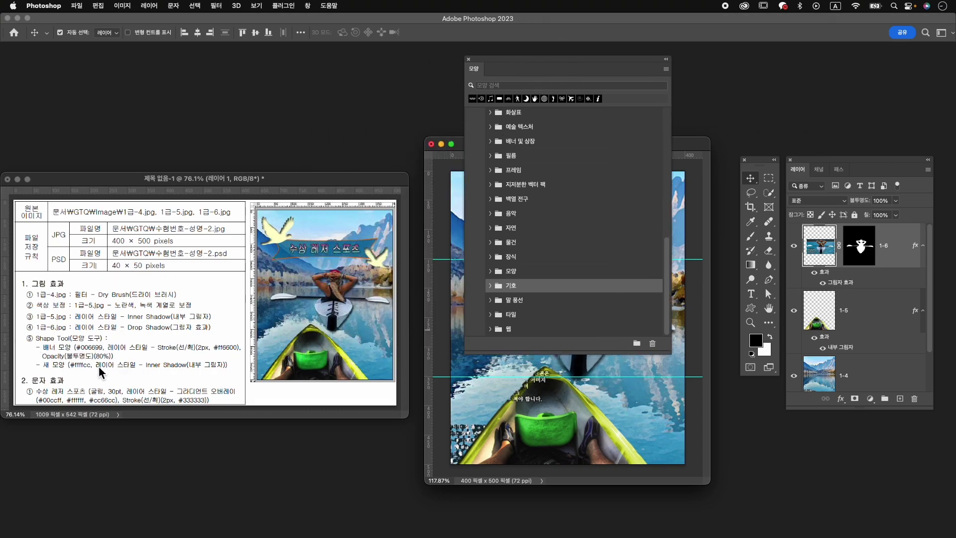
click(491, 141)
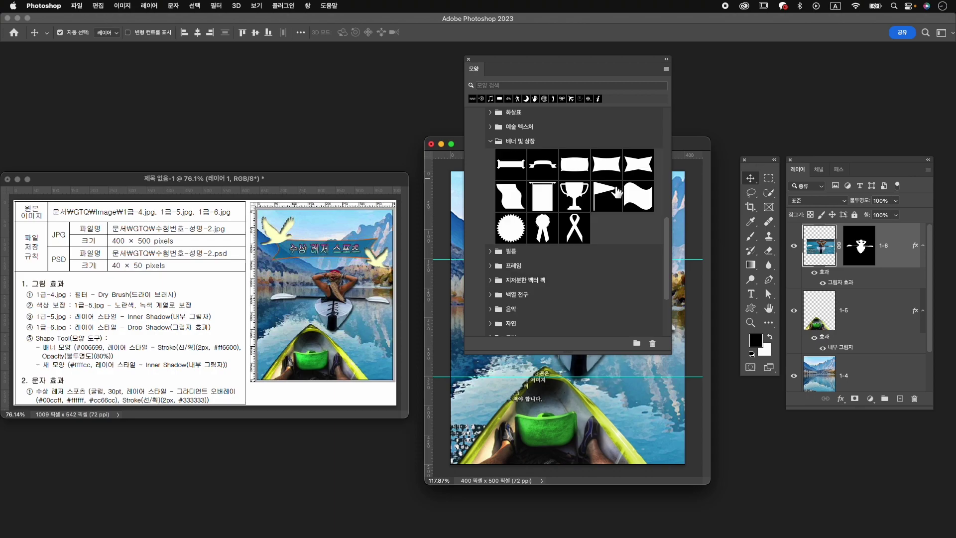
click(615, 174)
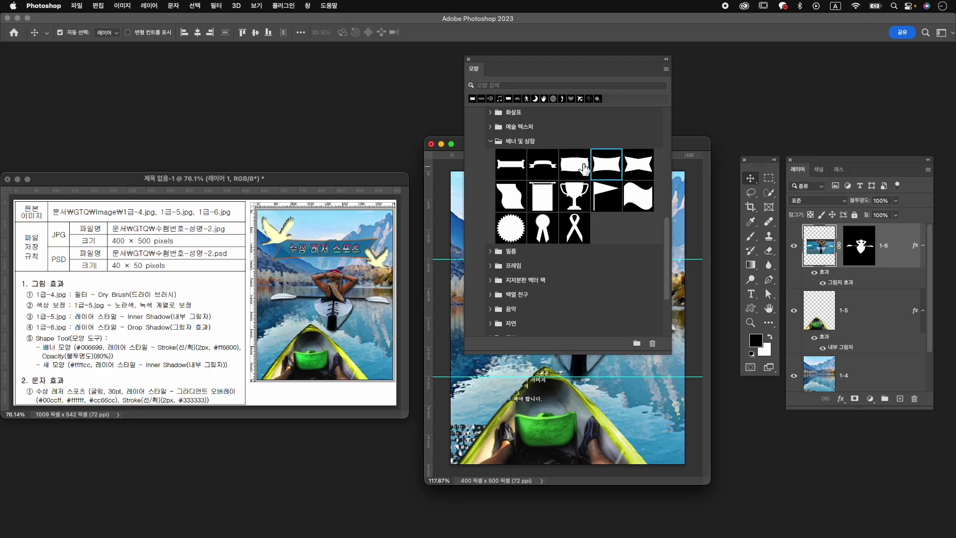
drag(469, 355, 483, 234)
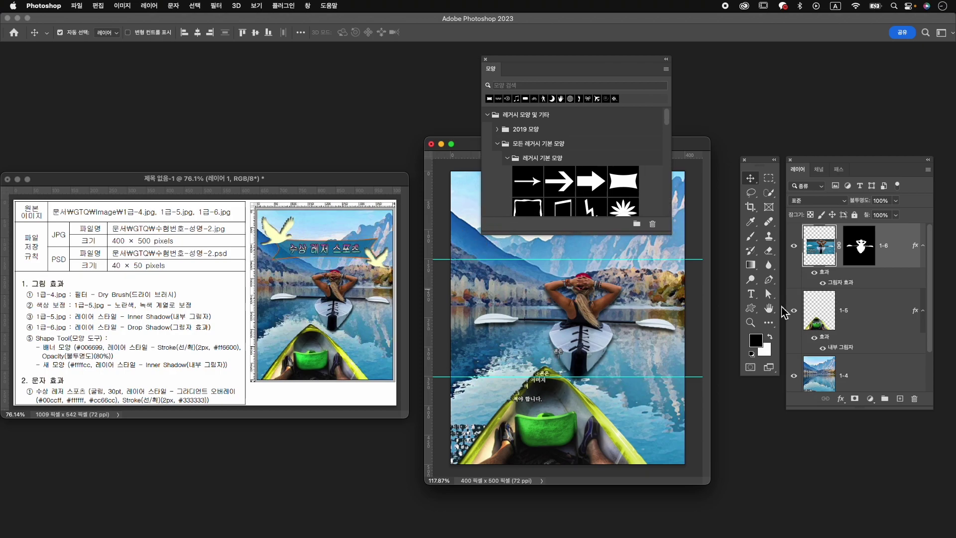
Step: Draw the banner with the Custom Shape tool, about 302 × 72 px, across the mountains above the paddler
click(753, 311)
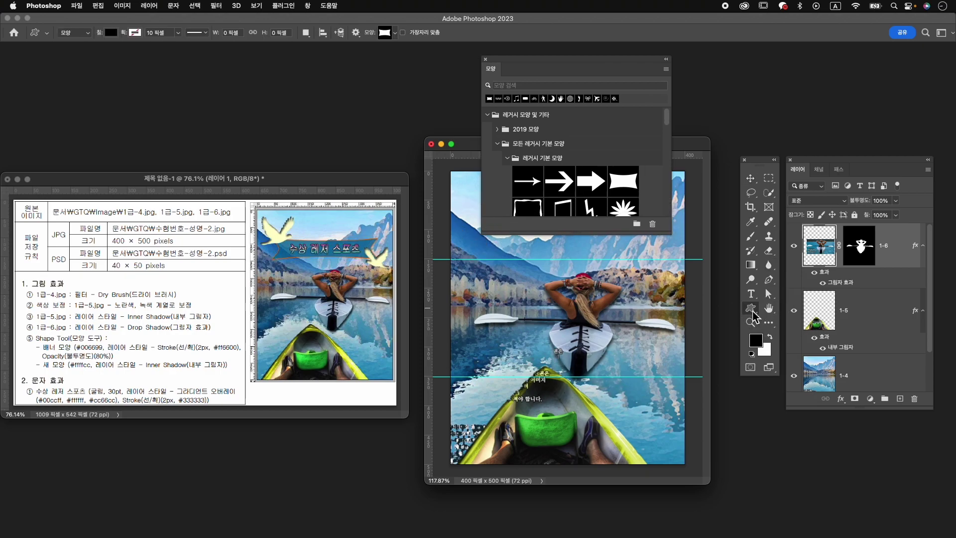
drag(594, 60, 808, 47)
drag(483, 214, 656, 261)
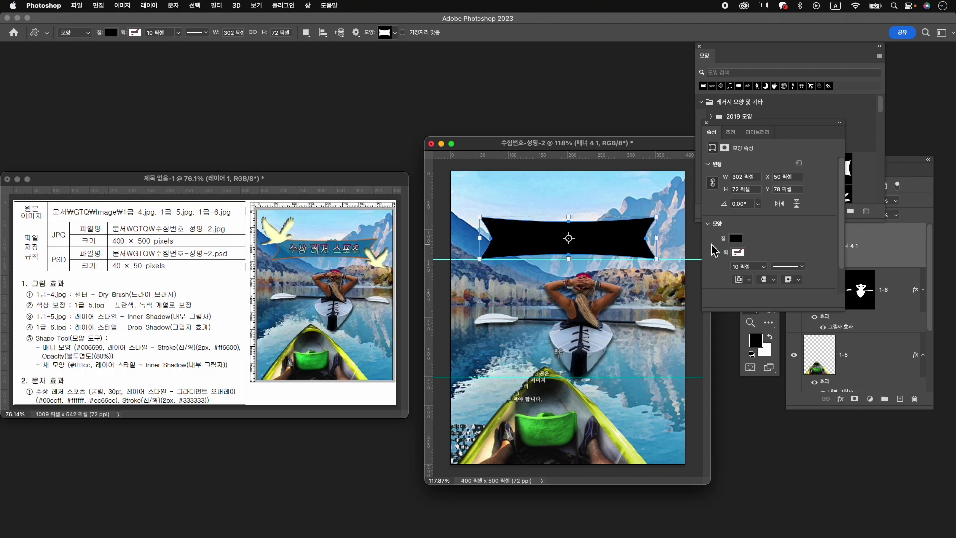
Step: Set the banner's fill color to #006699
click(737, 239)
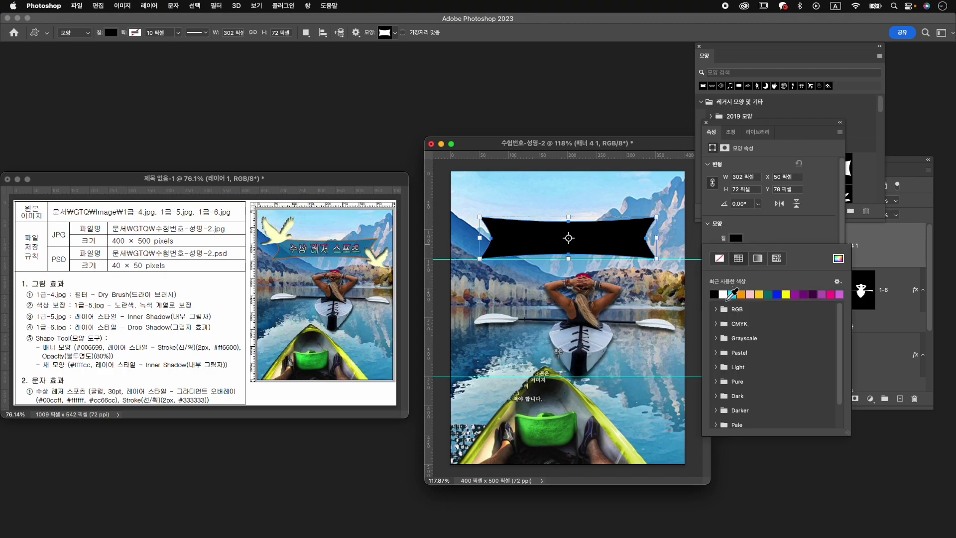
click(839, 258)
text(00)
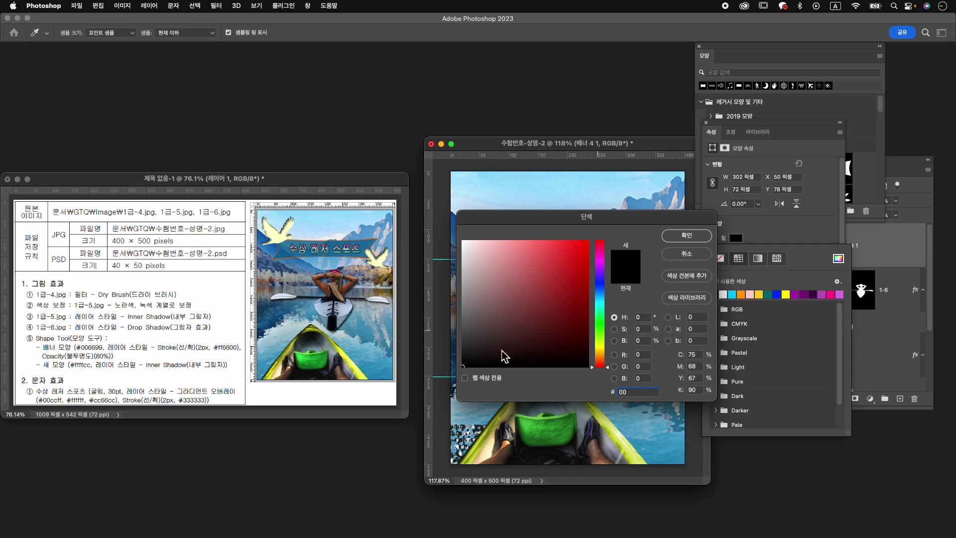
text(6699)
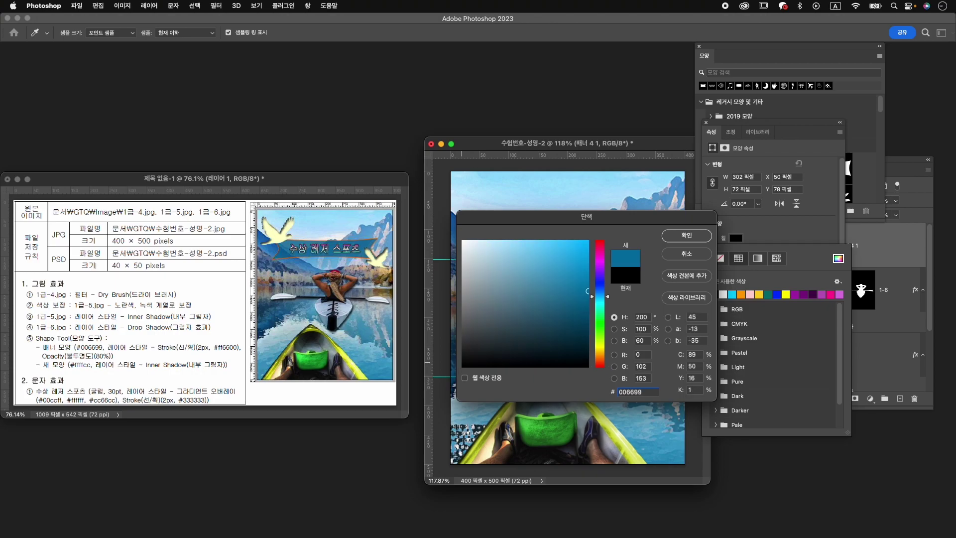
key(Return)
Step: Apply a Stroke layer style to the banner with a size of 2 px and the solid color #ff6600
click(895, 253)
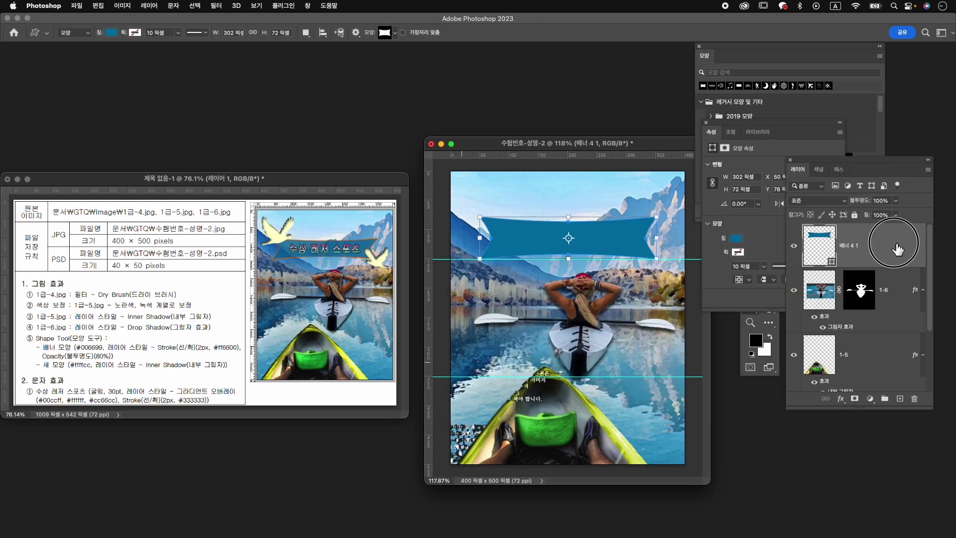
click(841, 399)
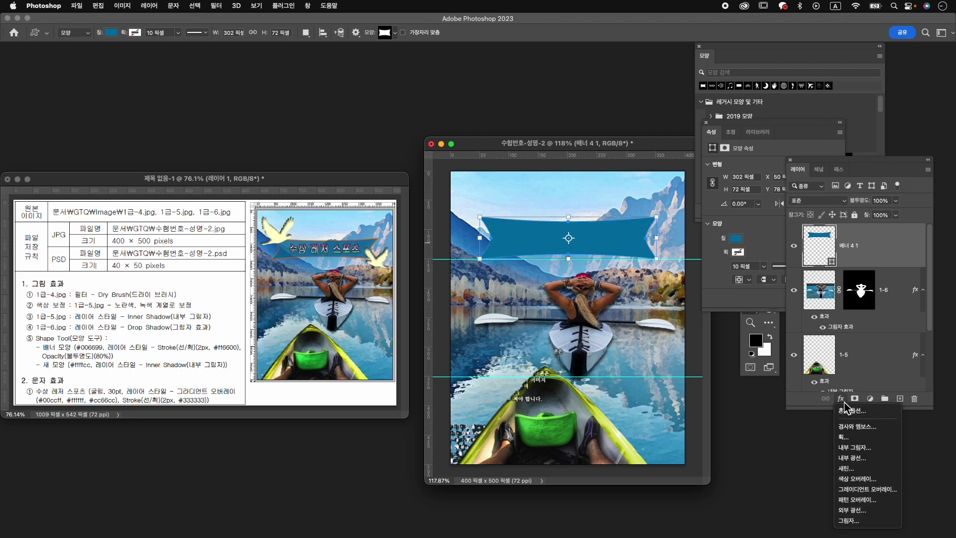
click(844, 437)
text(2)
click(729, 347)
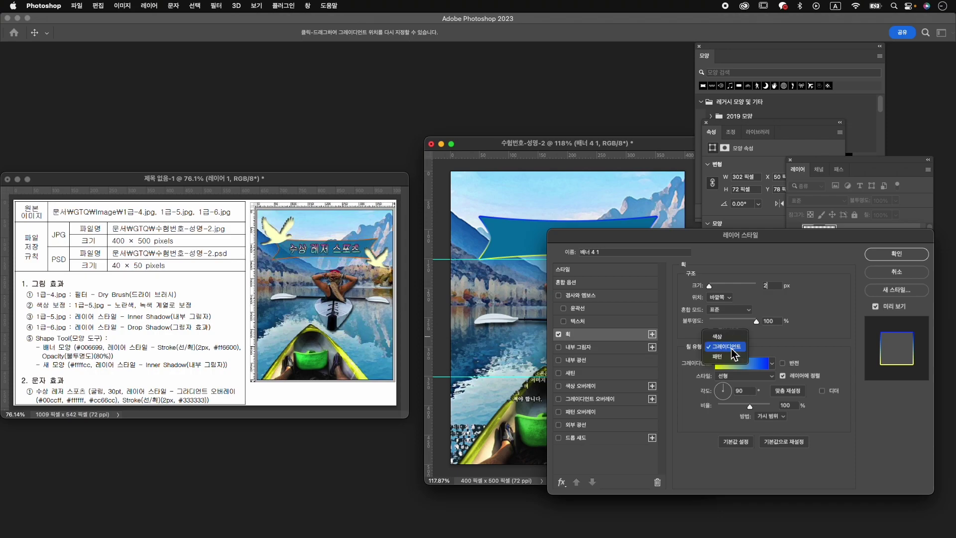
click(728, 340)
click(703, 363)
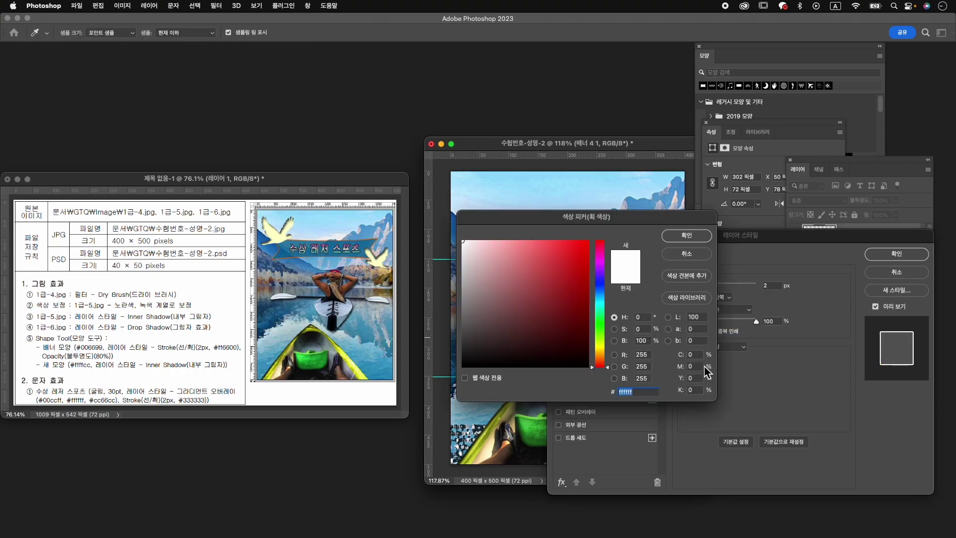
text(ff6600)
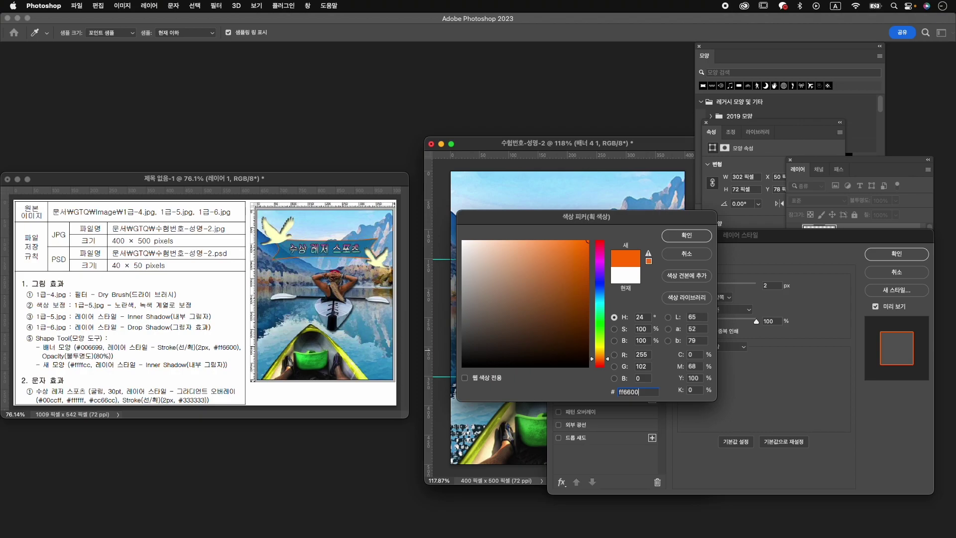
key(Return)
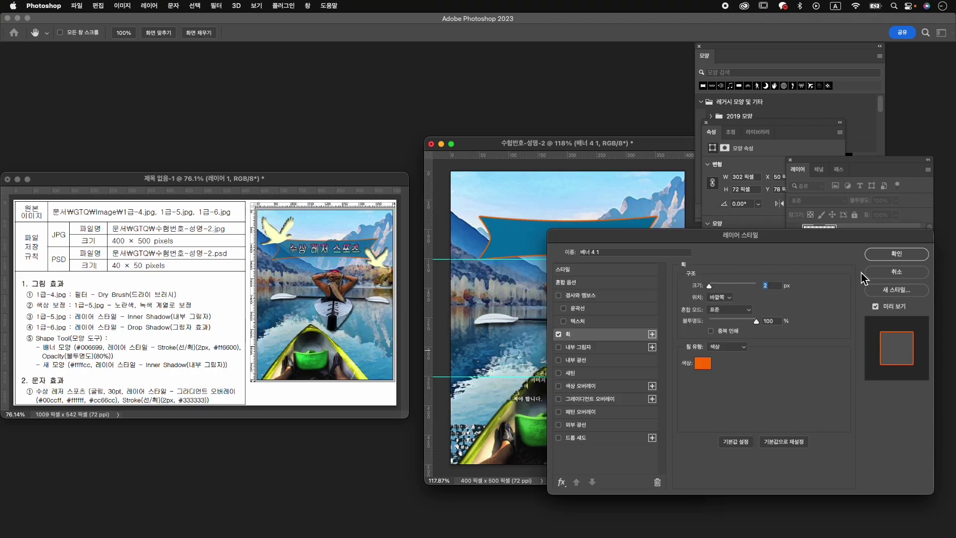
click(910, 258)
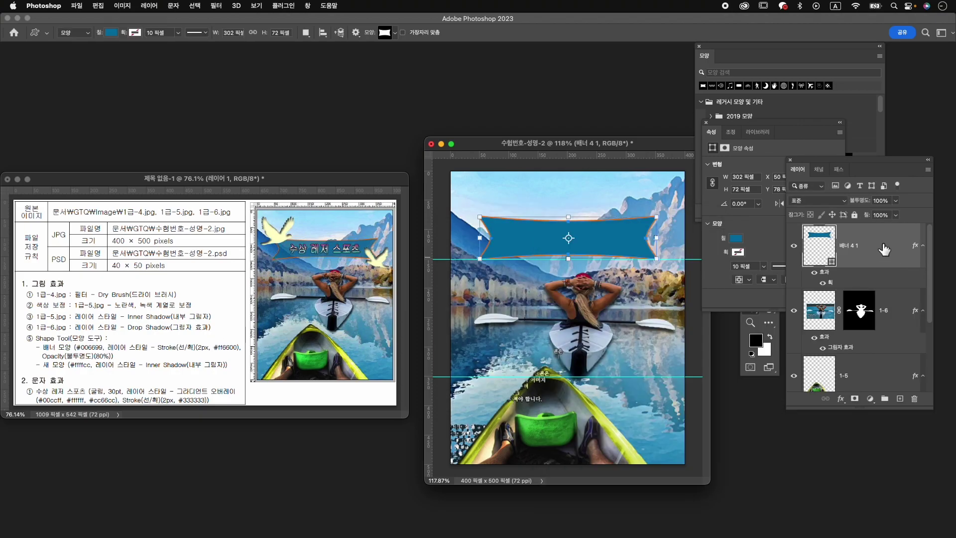
Step: Set the banner layer's opacity to 80%
click(883, 201)
text(80)
key(Return)
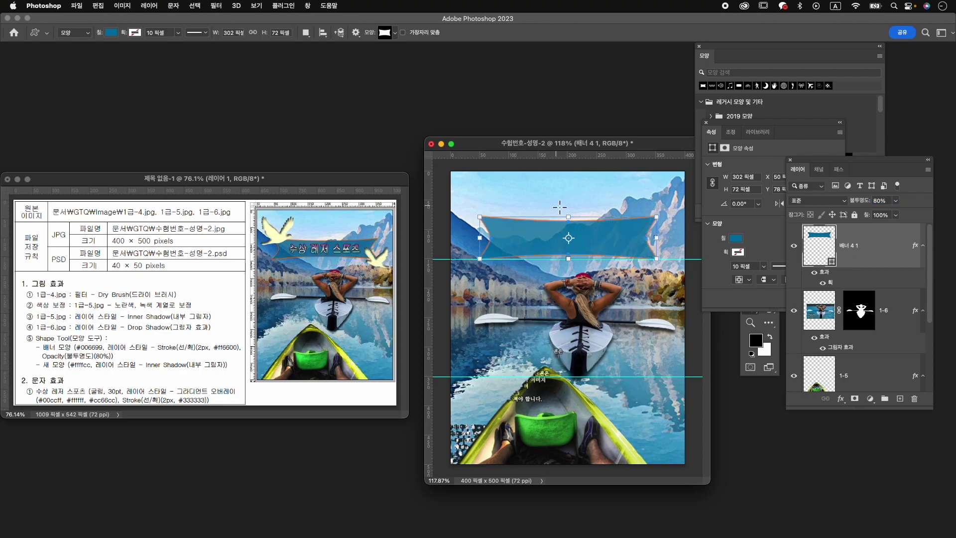
Step: Lower the banner's top edge with Free Transform, reducing its height to about 60 px
key(ctrl+t)
drag(568, 217, 571, 227)
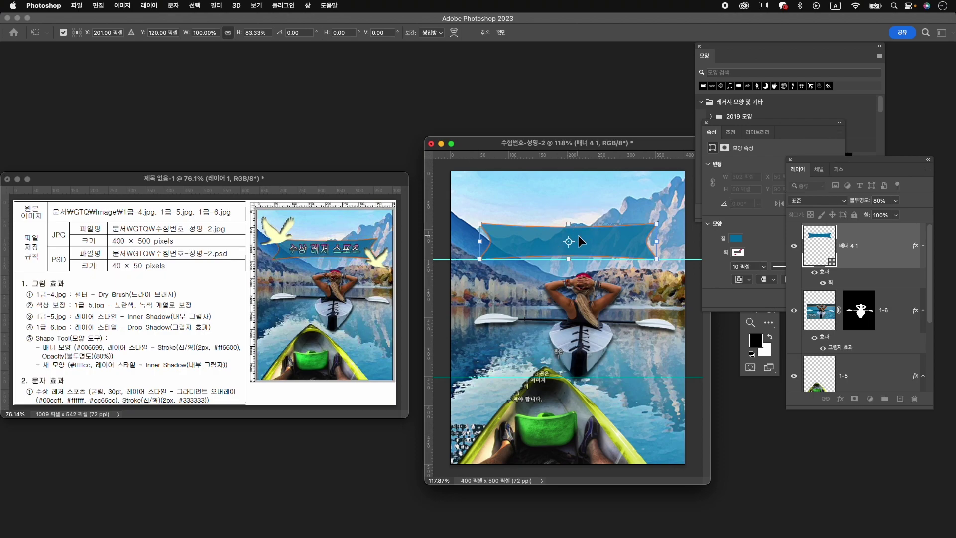
key(Return)
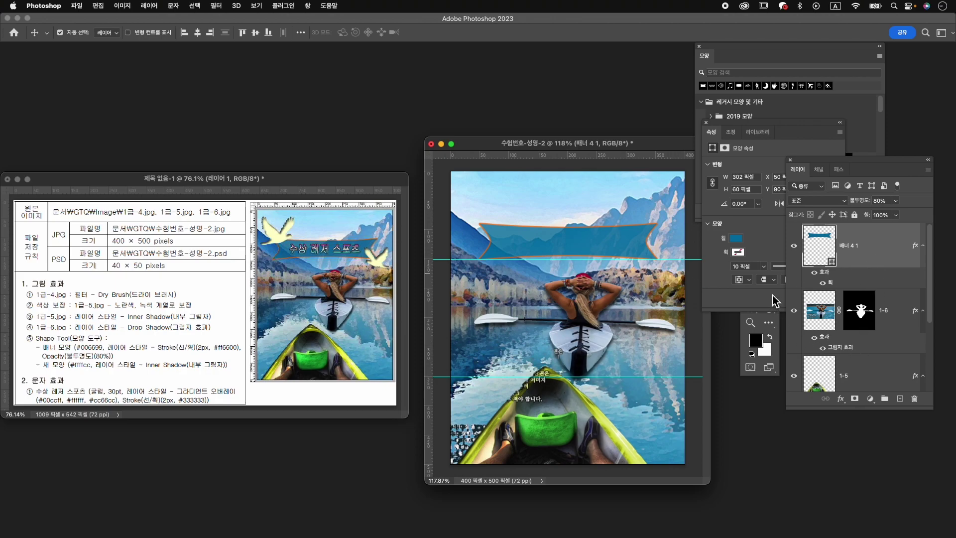
Step: Close the shape properties and search the shape library for 새
click(706, 122)
click(756, 59)
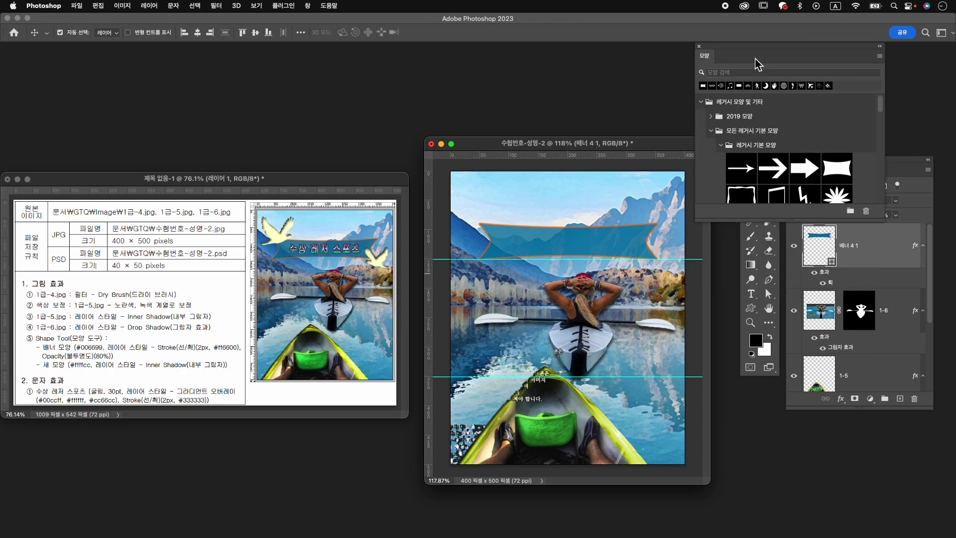
click(754, 74)
text(t)
key(BackSpace)
key(Return)
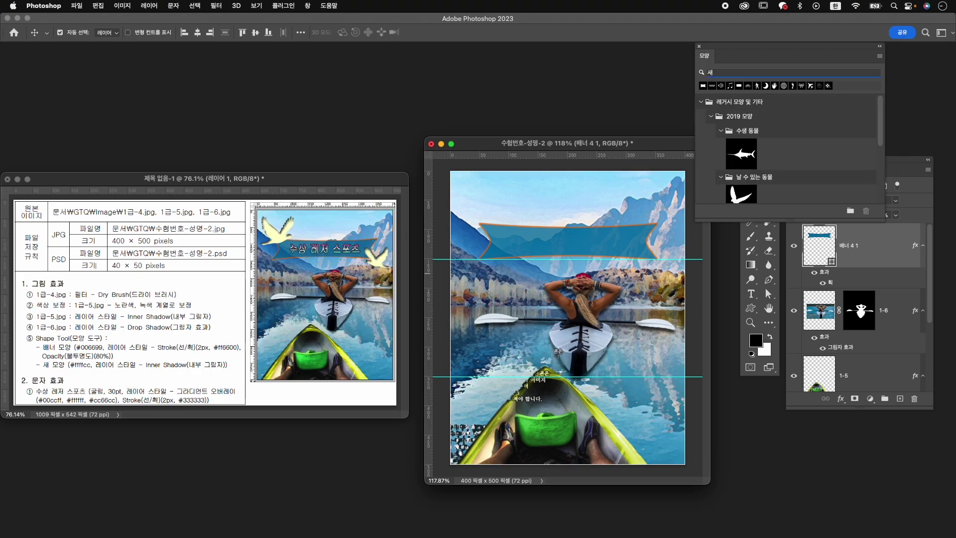
Step: Choose the spread-wing bird from the legacy animal shapes and draw it about 90 × 76 px above the banner's left end
scroll(784, 169, down, 1)
scroll(765, 193, down, 2)
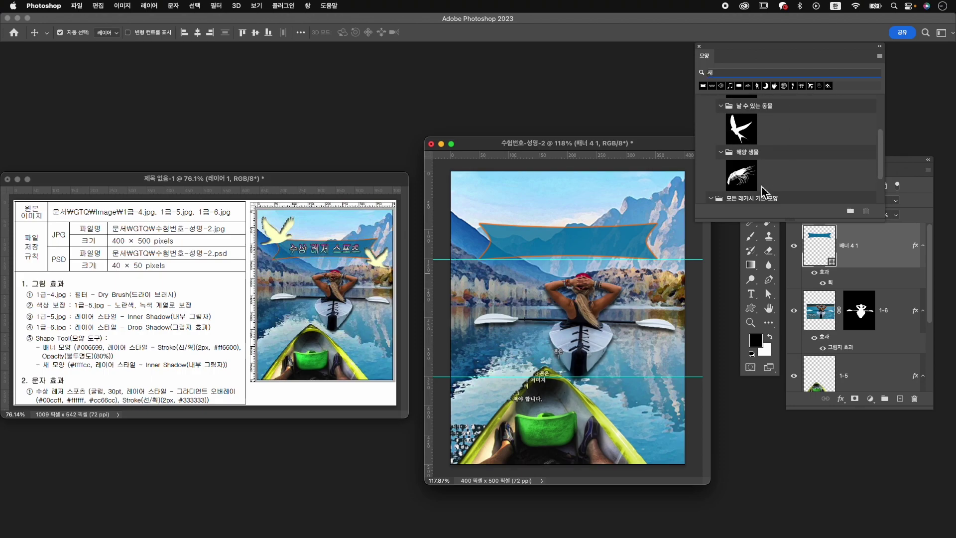
scroll(806, 179, down, 2)
click(779, 195)
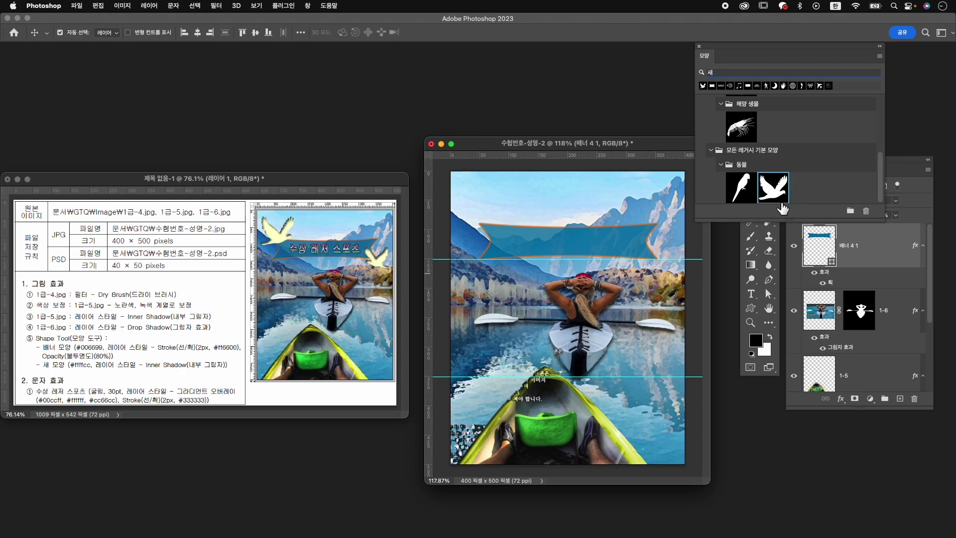
click(751, 310)
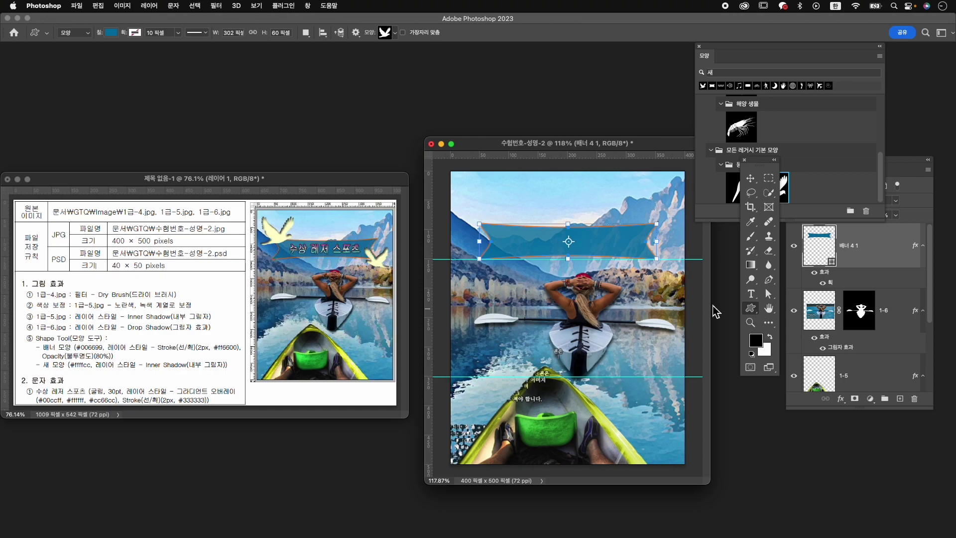
drag(466, 188, 518, 233)
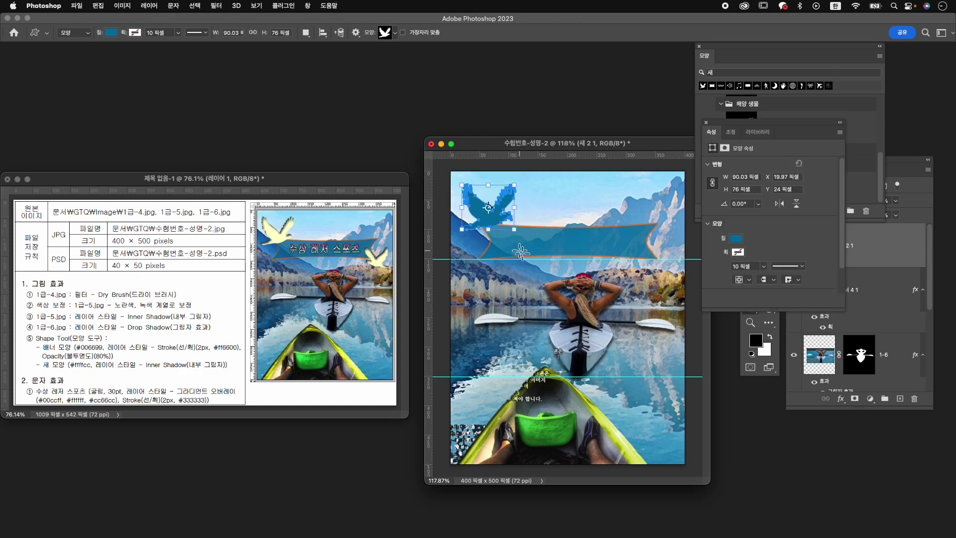
Step: Set the bird shape's fill color to #ffffcc
click(736, 239)
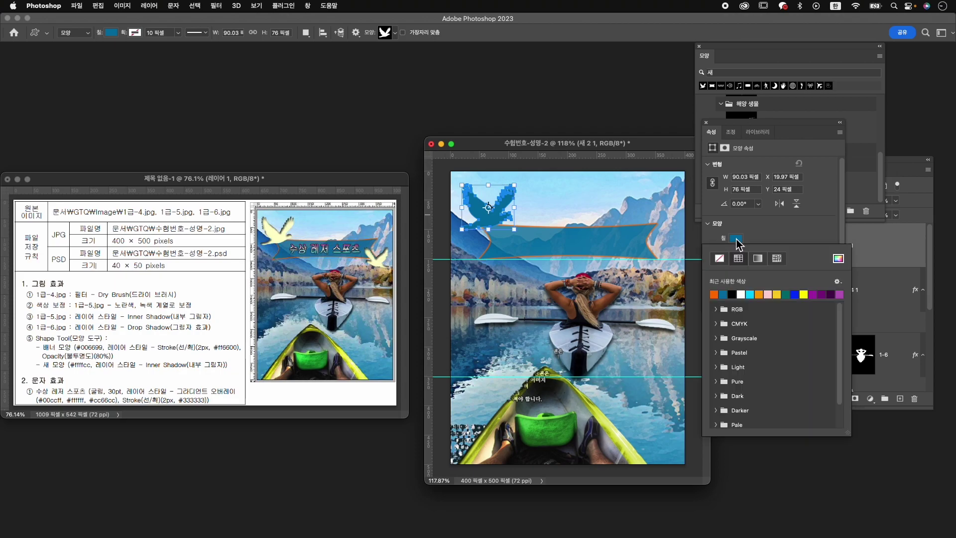
click(839, 258)
text(ffffcc)
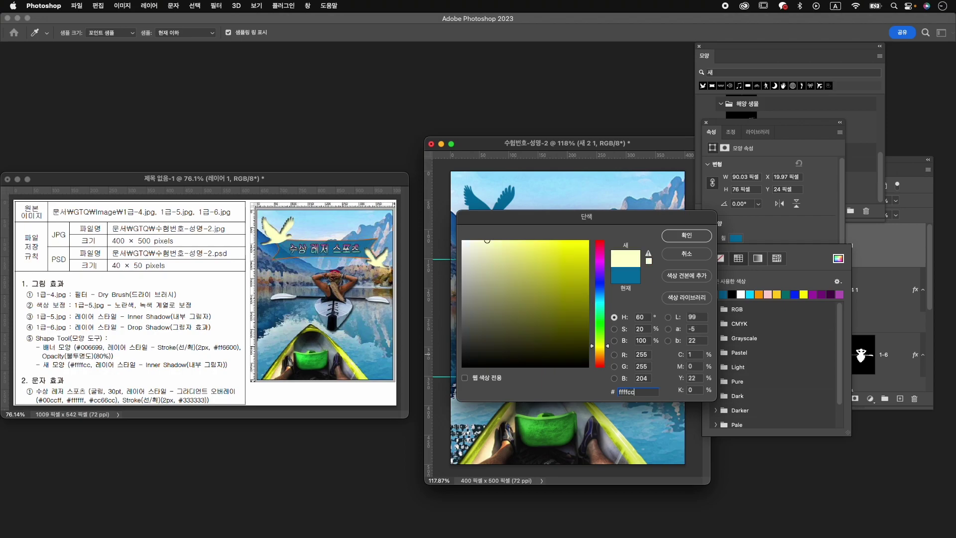
key(Return)
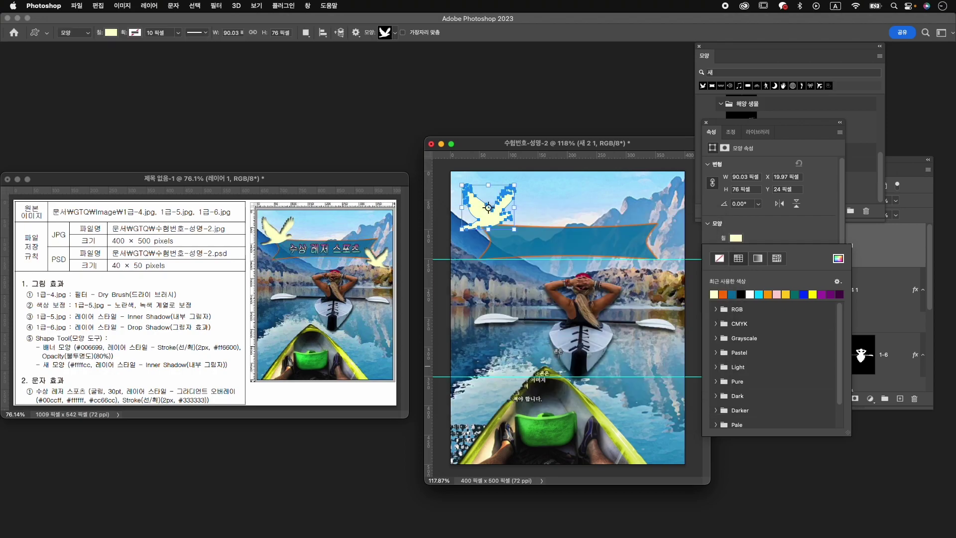
Step: Apply an Inner Shadow layer style to the bird, keeping the offered settings
click(883, 335)
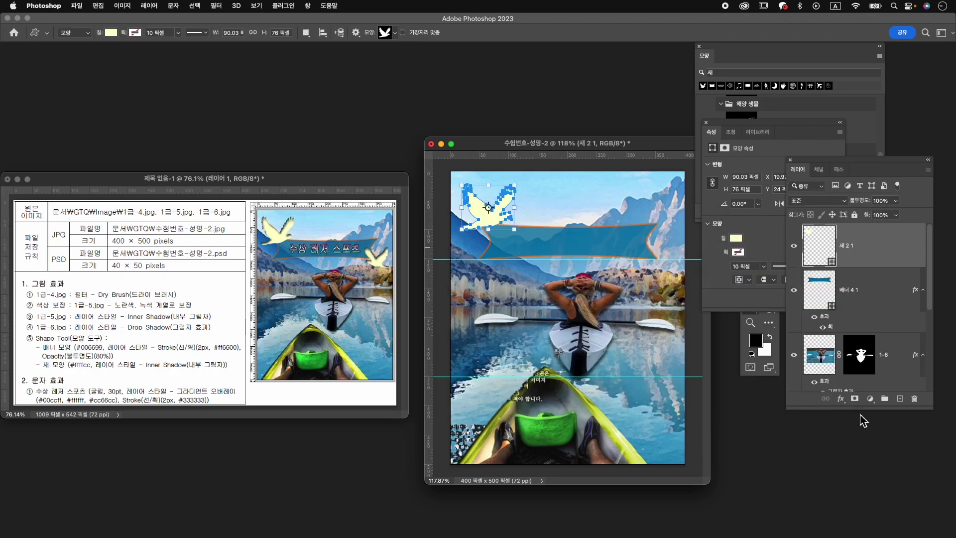
click(841, 399)
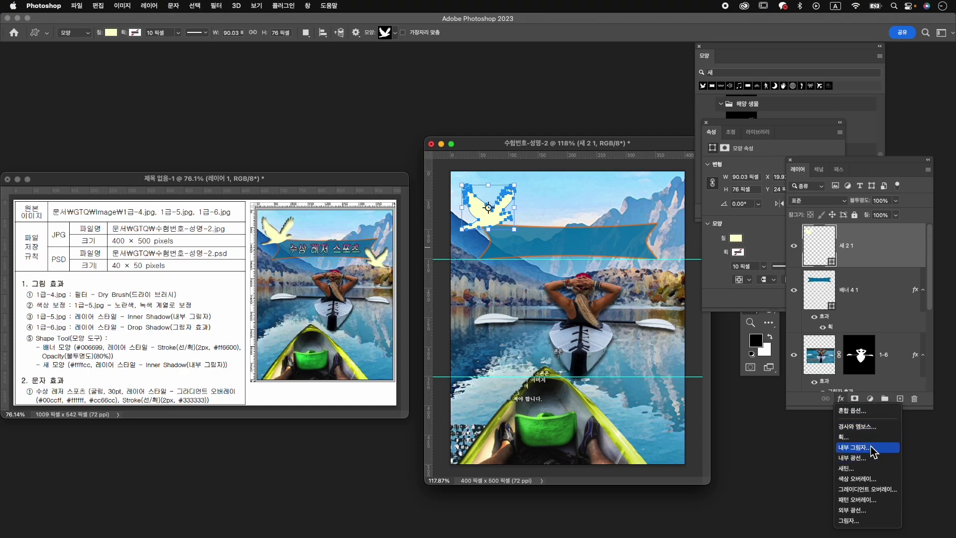
click(854, 447)
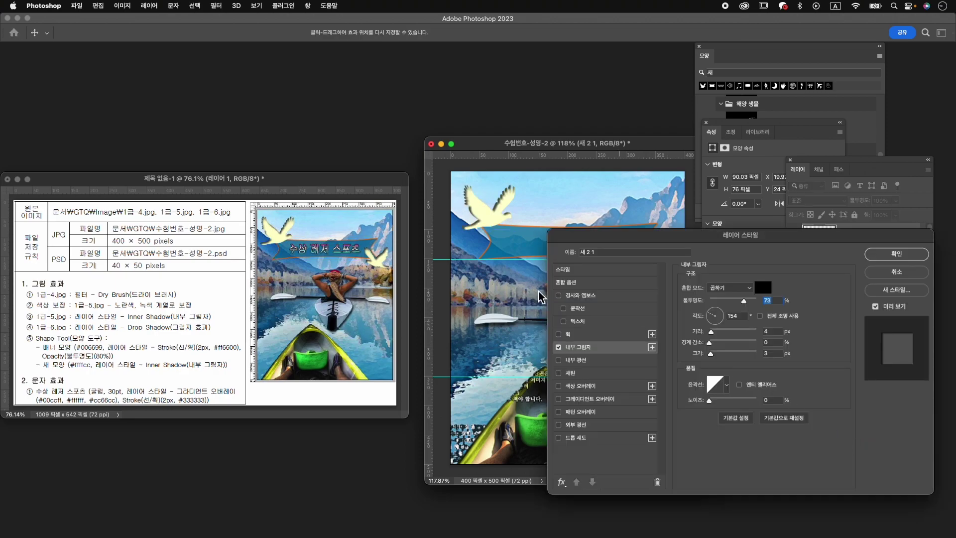
click(897, 253)
Step: Reposition the bird slightly further left and higher so that it overlaps the banner's upper left corner
key(super+t)
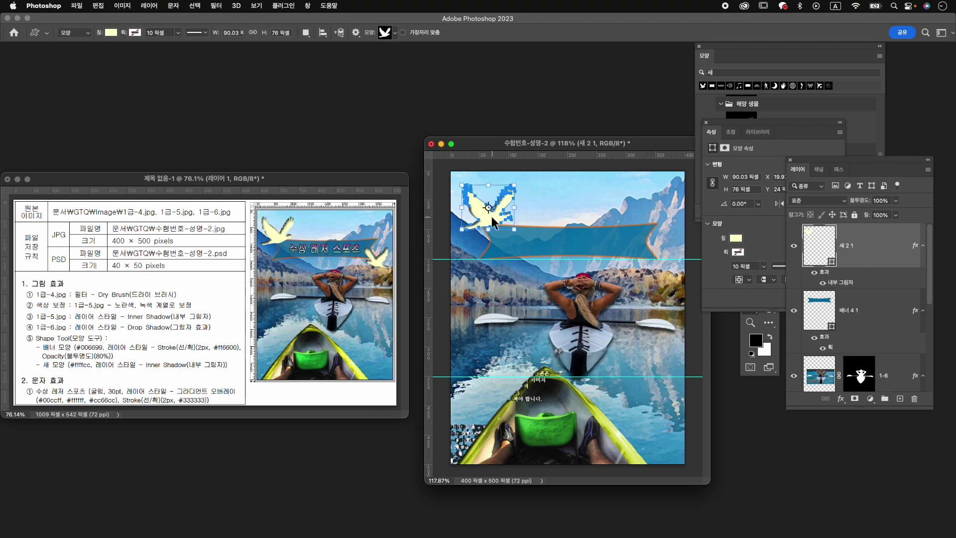
drag(494, 220, 491, 220)
key(Right)
key(Right)
key(Right)
key(Down)
key(Down)
key(Down)
key(Down)
key(Down)
key(Down)
key(Down)
key(Down)
key(Down)
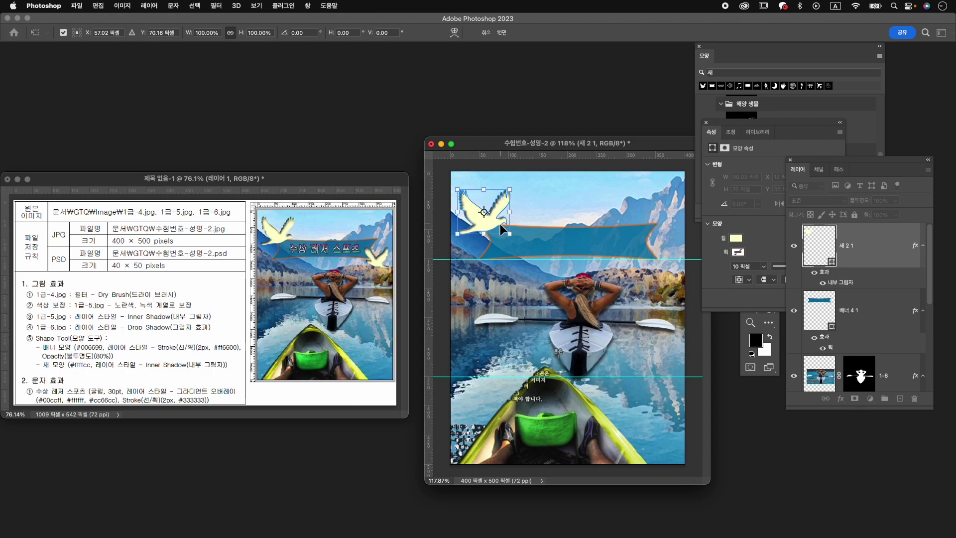
key(Return)
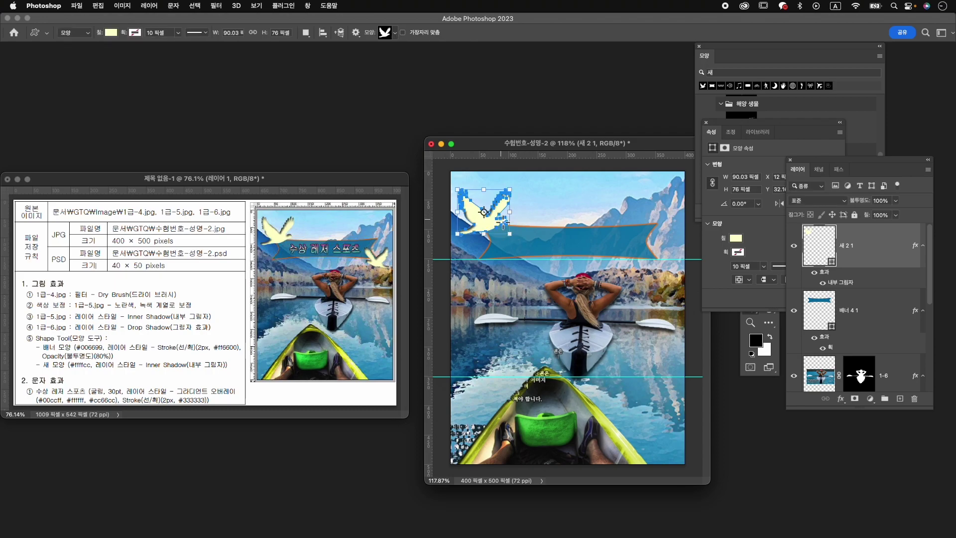
key(v)
drag(484, 225, 486, 221)
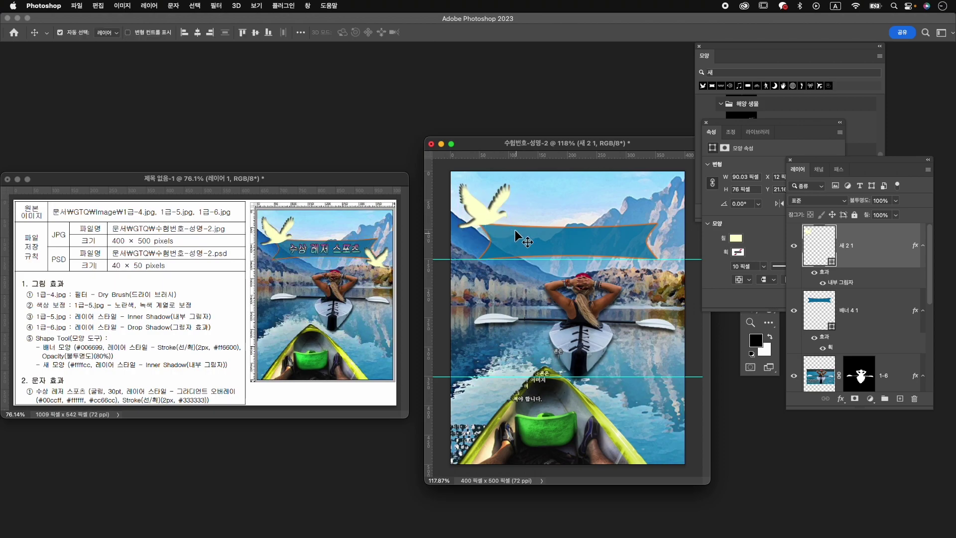
Step: Widen the banner on both sides with Free Transform and close the shape library
click(528, 234)
drag(561, 236, 575, 260)
key(super+t)
drag(576, 261, 576, 262)
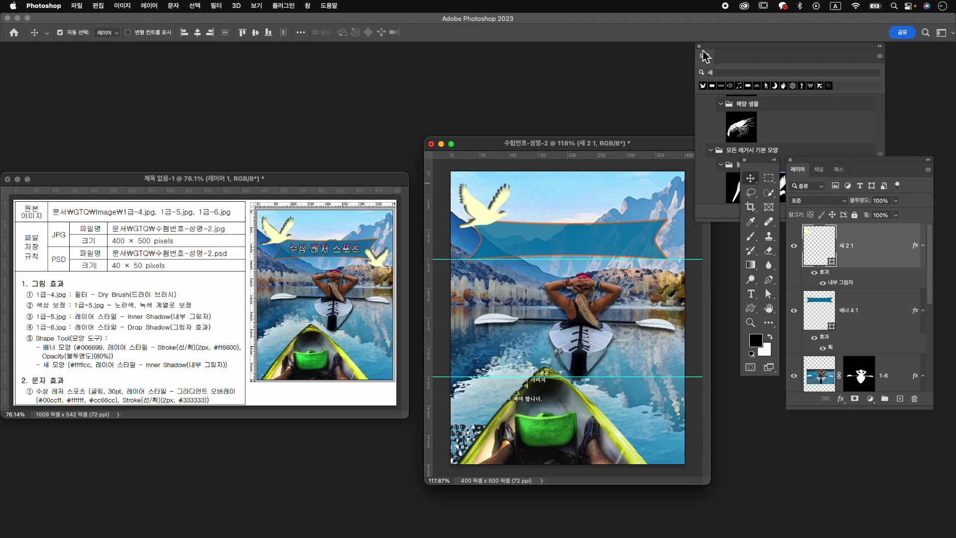
click(702, 48)
click(700, 47)
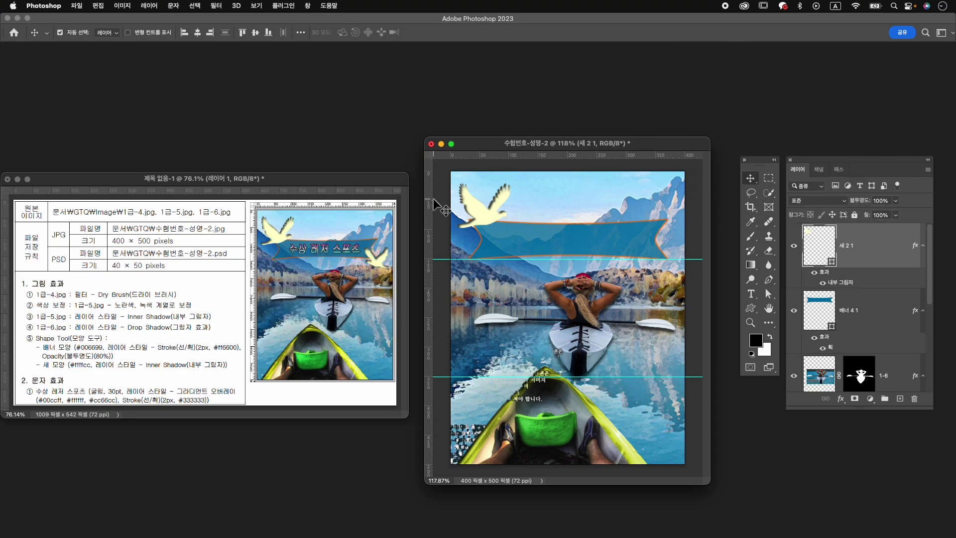
Step: Place a smaller, horizontally flipped copy of the bird over the banner's lower right end
drag(479, 212, 649, 262)
key(ctrl+t)
right_click(652, 264)
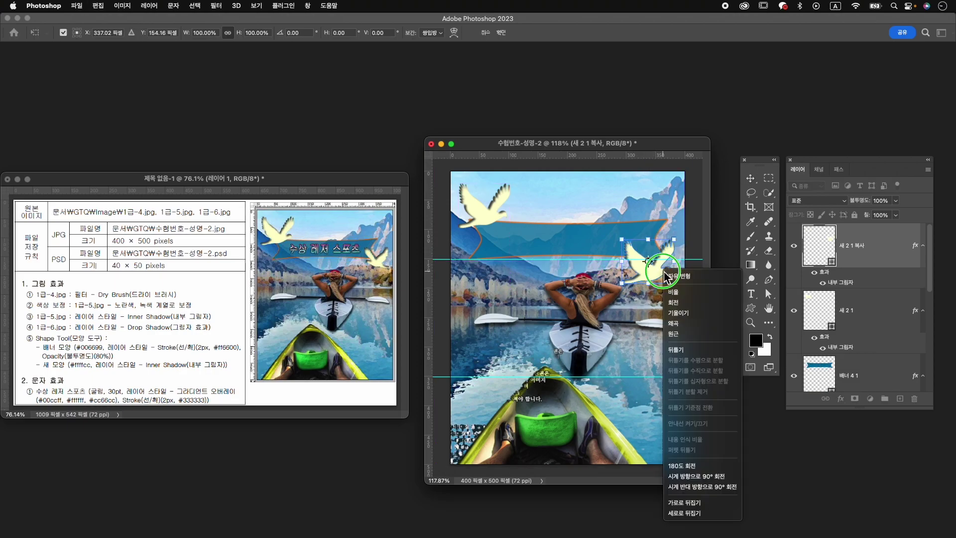
click(713, 504)
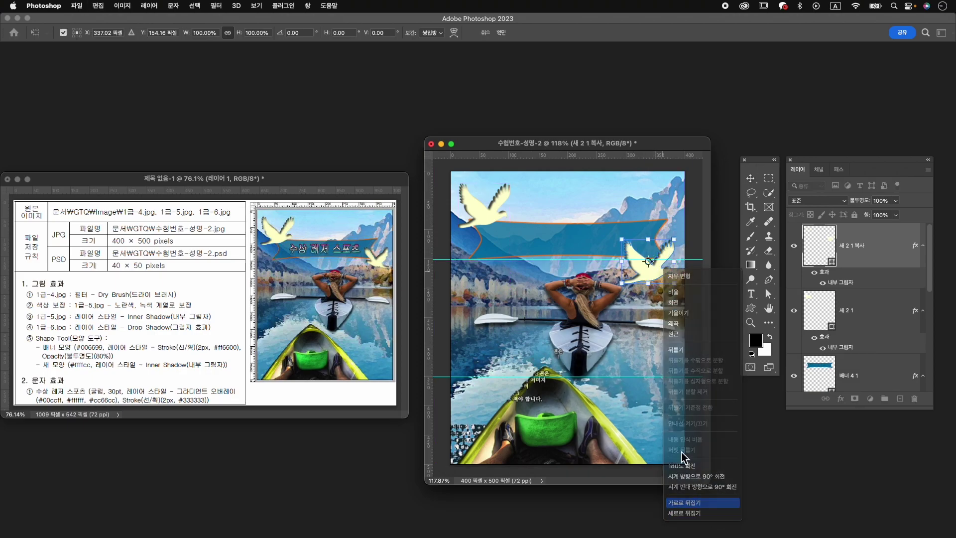
drag(622, 240, 668, 257)
key(Return)
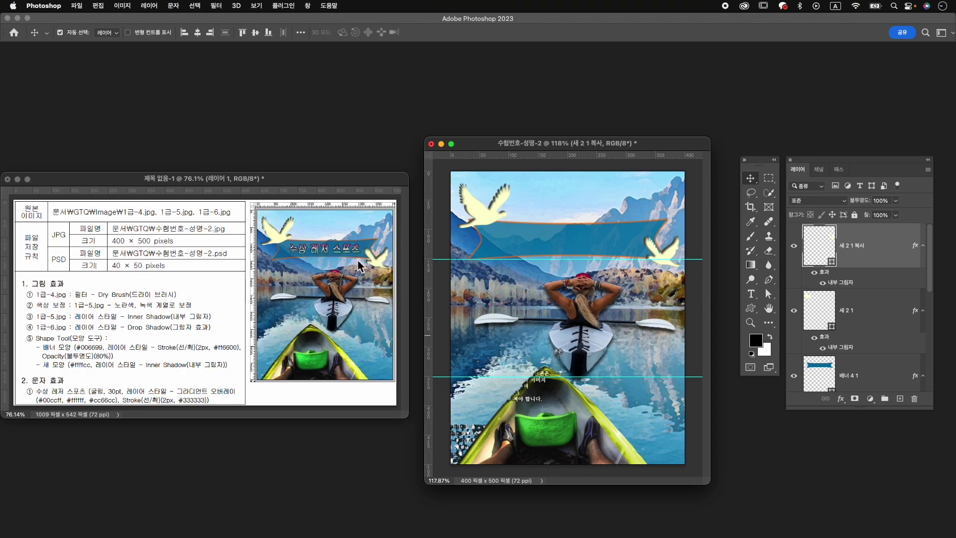
Step: Set the text font to 210 Gulim 050 at a size of 30 pt
key(t)
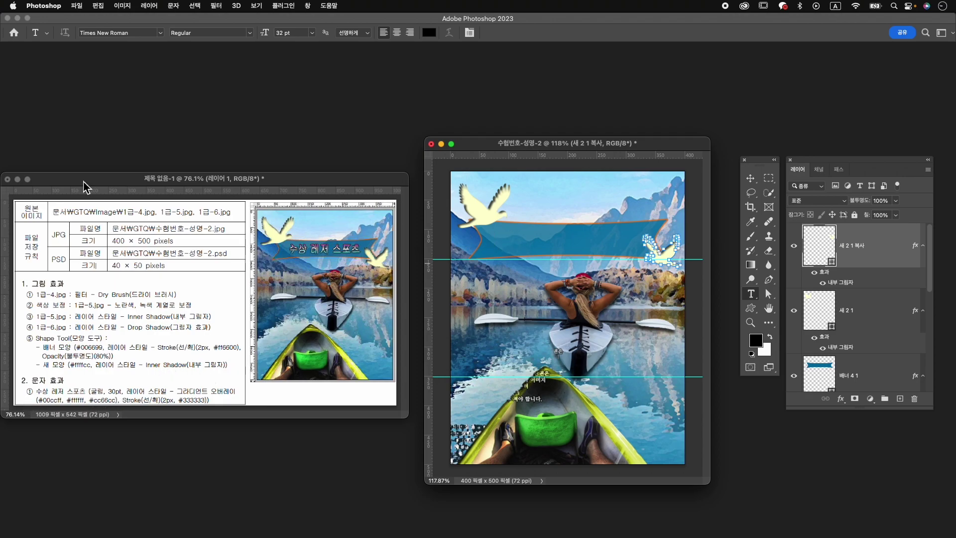
click(107, 32)
text(gulim)
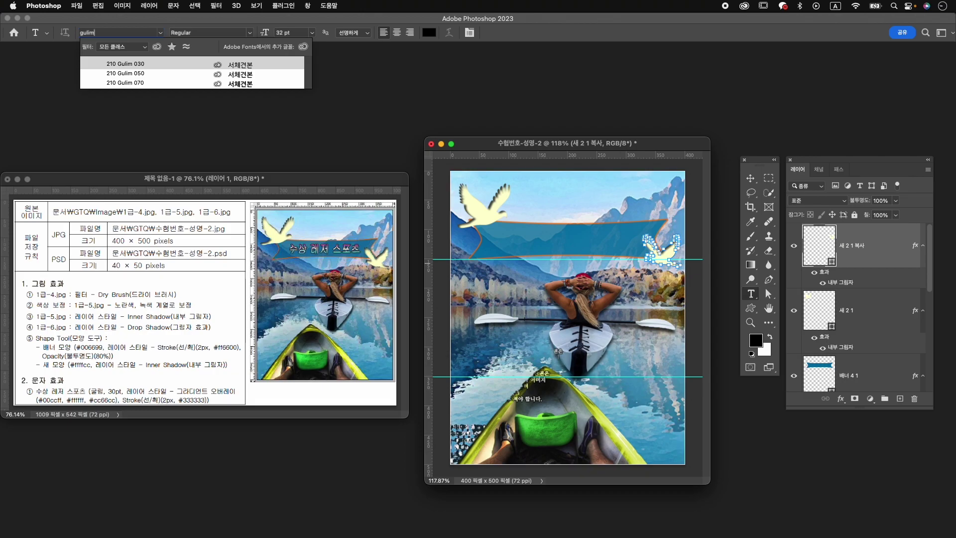
click(160, 73)
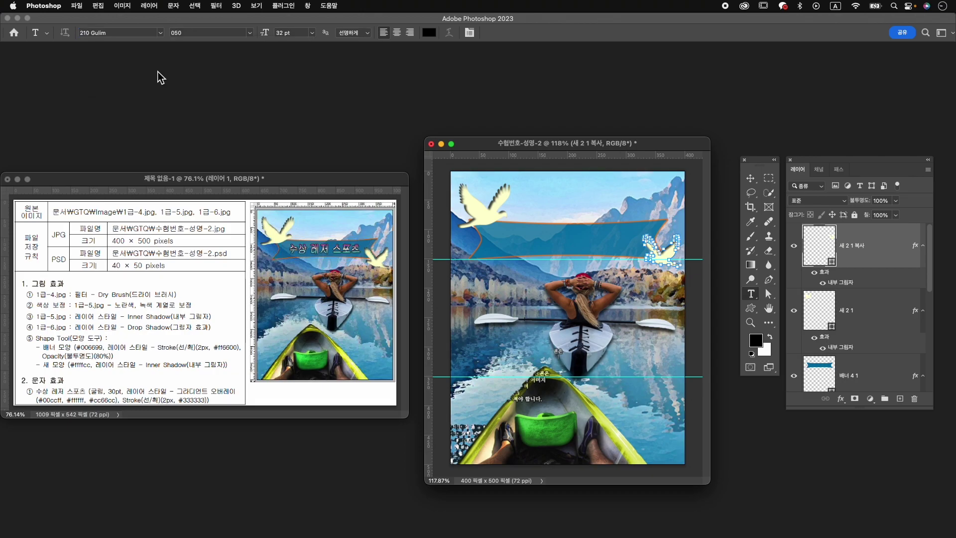
double_click(282, 33)
text(3)
Step: Add the title text 수상 레저 스포츠 on the banner
click(518, 244)
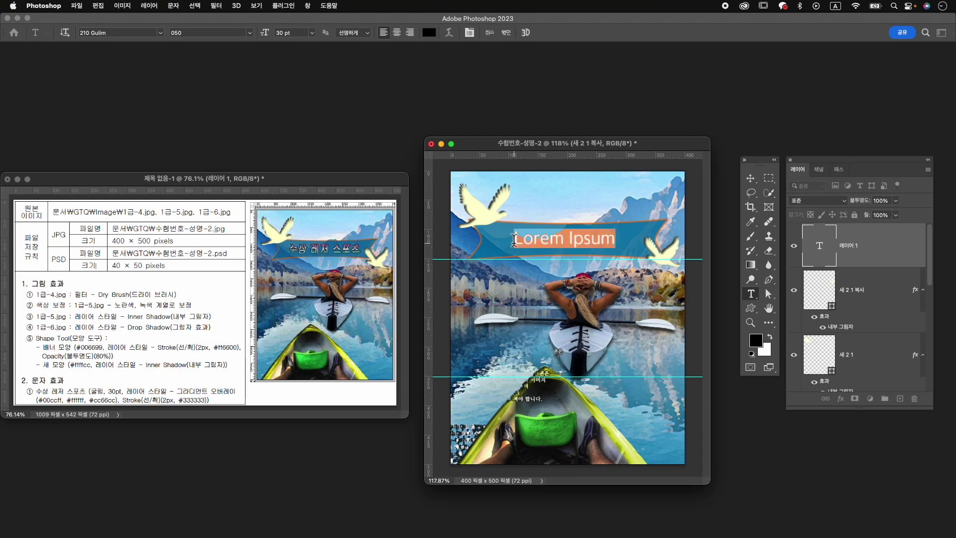
key(ctrl+space)
text(수상 레)
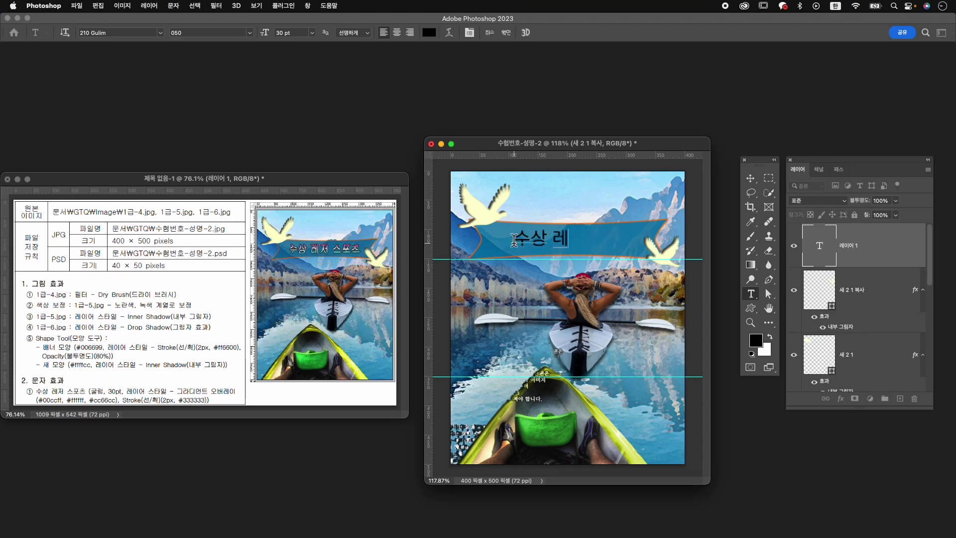
text(저 스포츠)
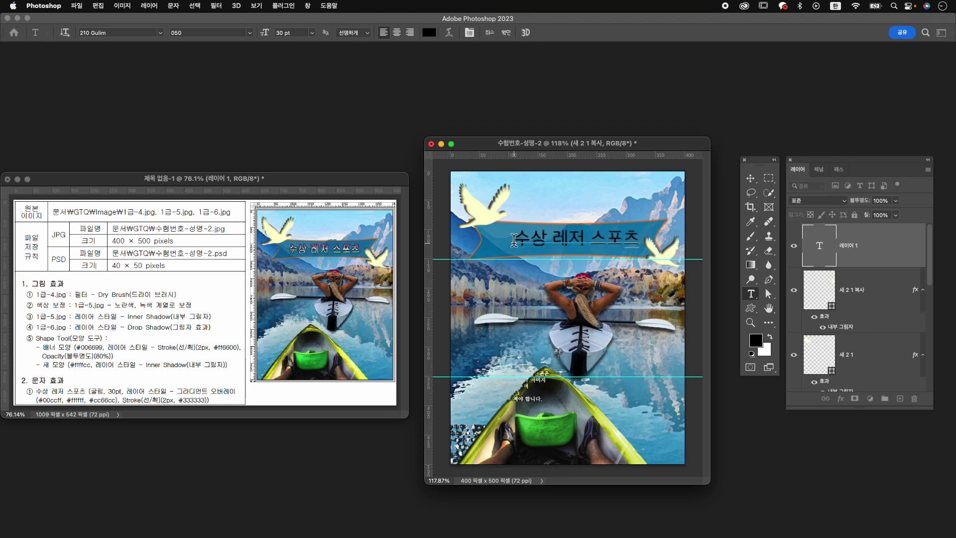
click(506, 32)
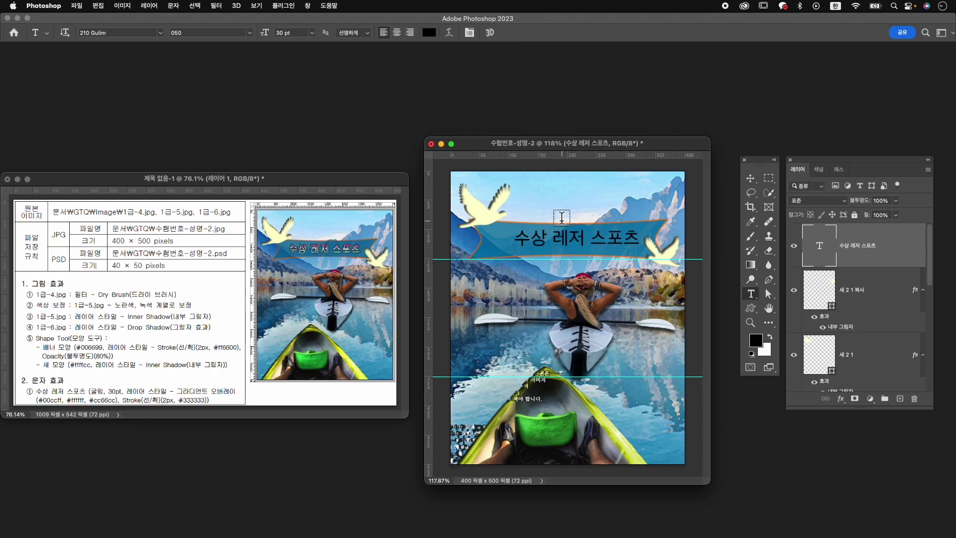
Step: Move the title text to the horizontal center of the poster with Free Transform, at X 200 px
key(v)
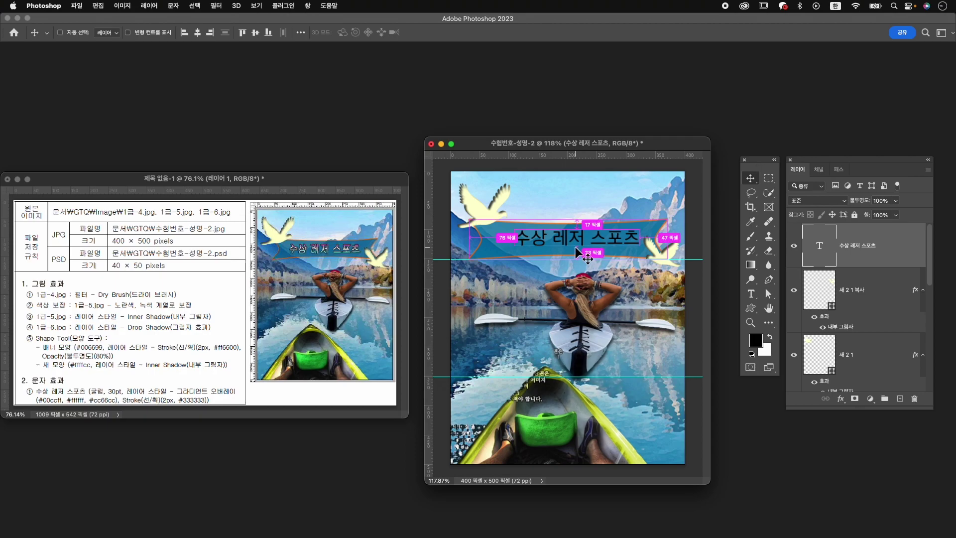
key(super+t)
drag(608, 239, 600, 240)
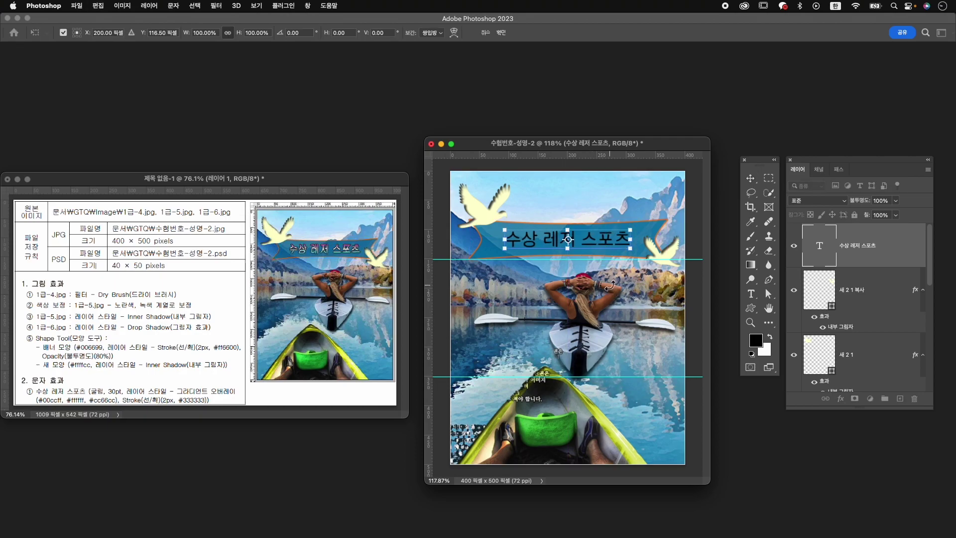
key(Return)
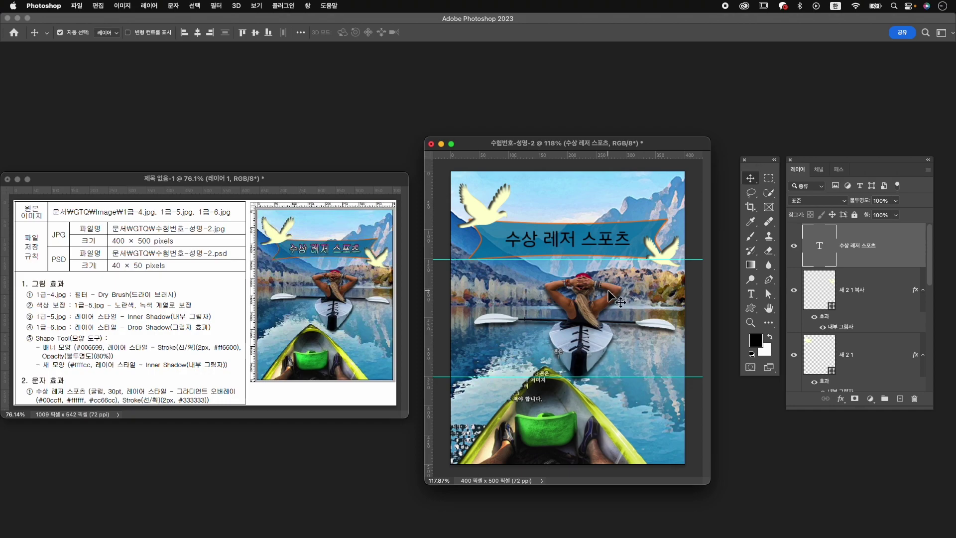
Step: Add a Gradient Overlay to the title text and insert a middle color stop in its gradient
click(842, 399)
click(870, 489)
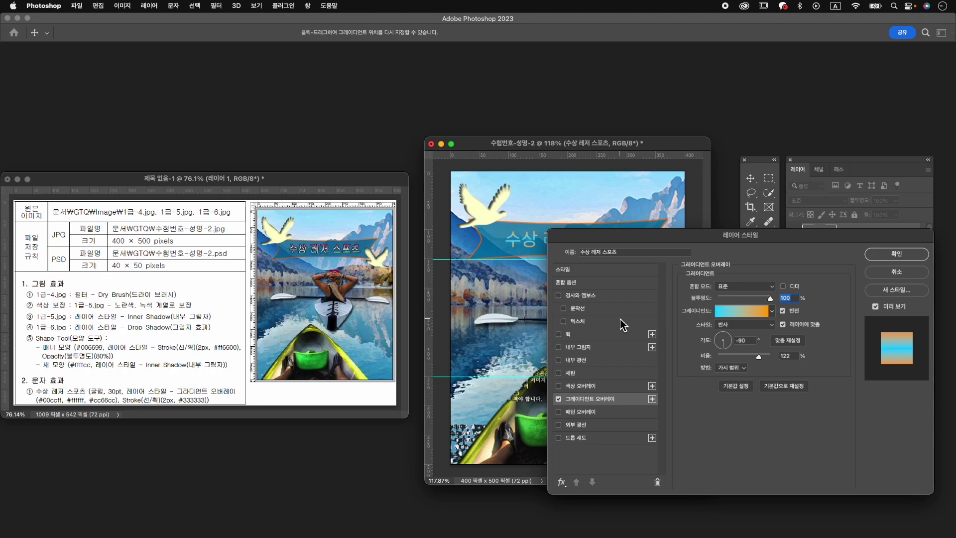
click(733, 312)
click(672, 423)
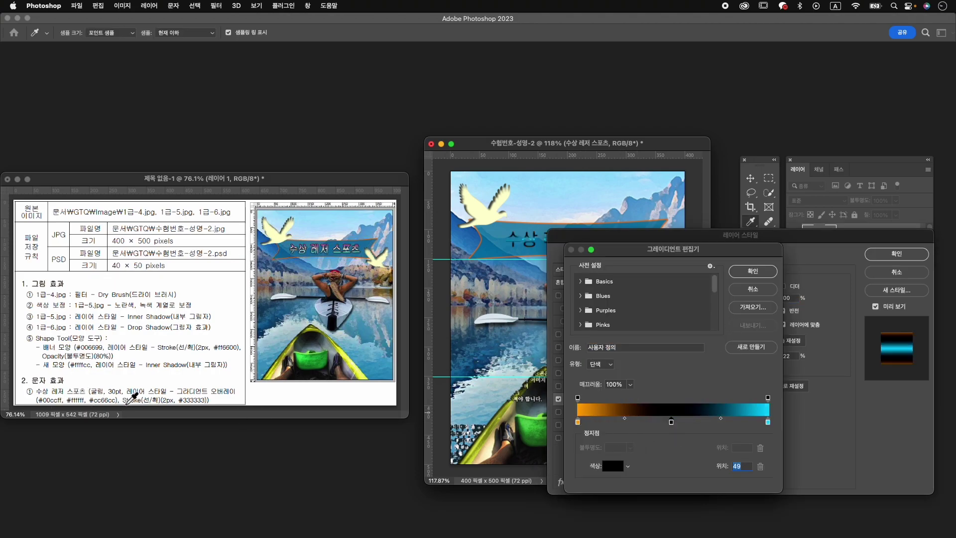
Step: Set the gradient's left color stop to #00ccff
click(577, 422)
double_click(578, 423)
text(00ccff)
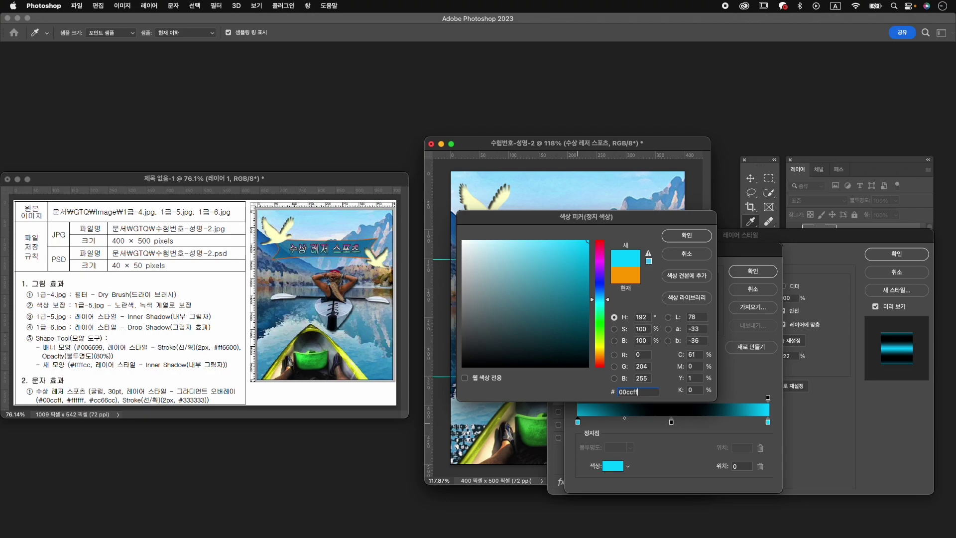
key(Return)
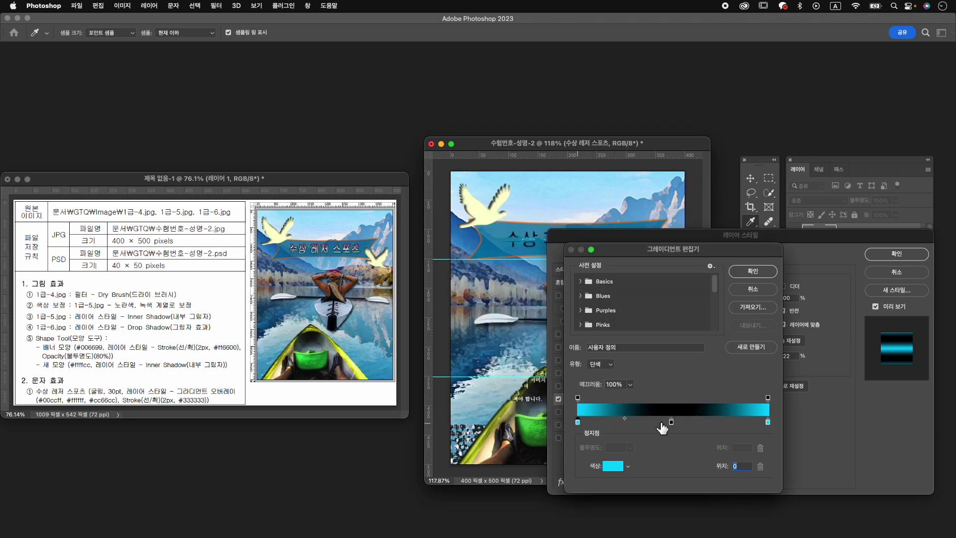
Step: Set the gradient's middle color stop to white (#ffffff) at location 50%
click(674, 423)
double_click(674, 423)
drag(467, 244, 439, 224)
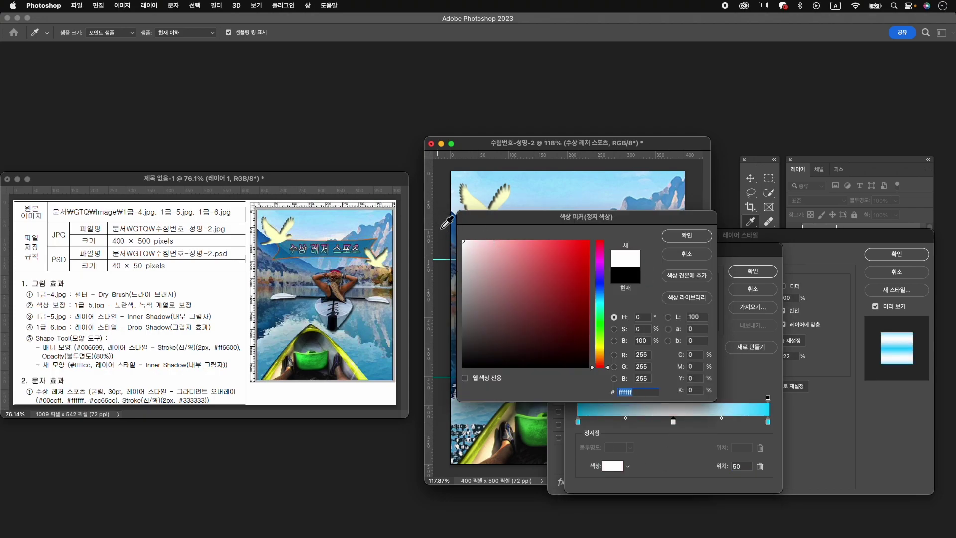
click(689, 238)
Step: Set the gradient's right color stop to #cc66cc and accept the edited gradient
double_click(769, 423)
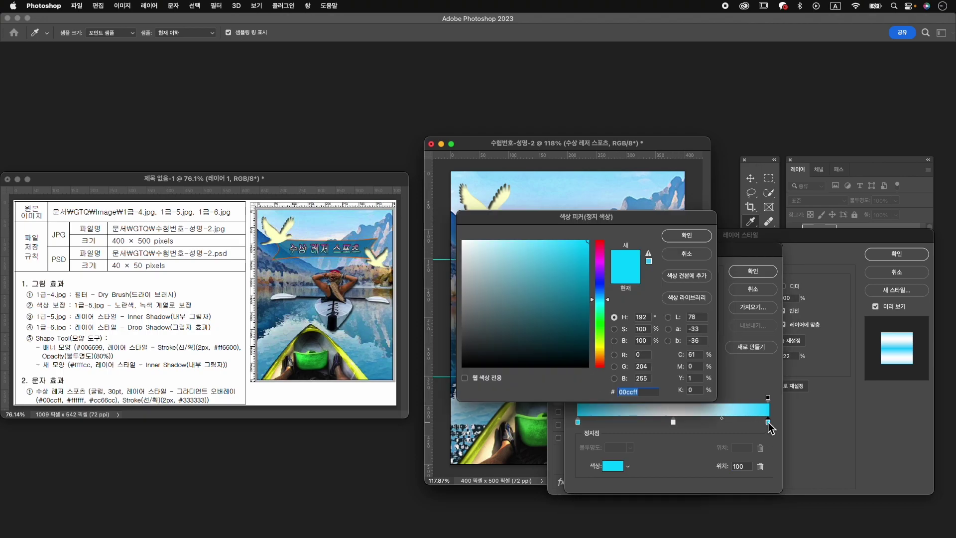
text(cc)
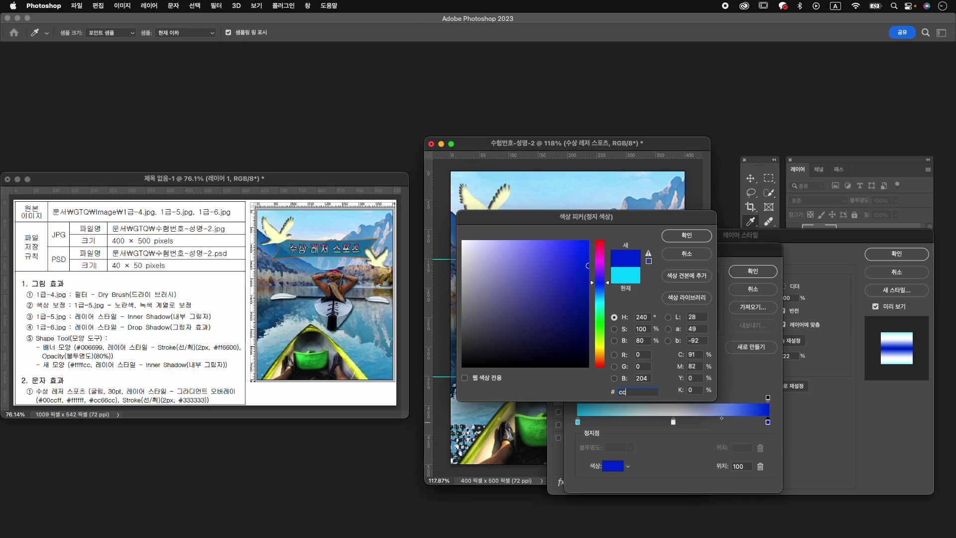
text(66cc)
key(Return)
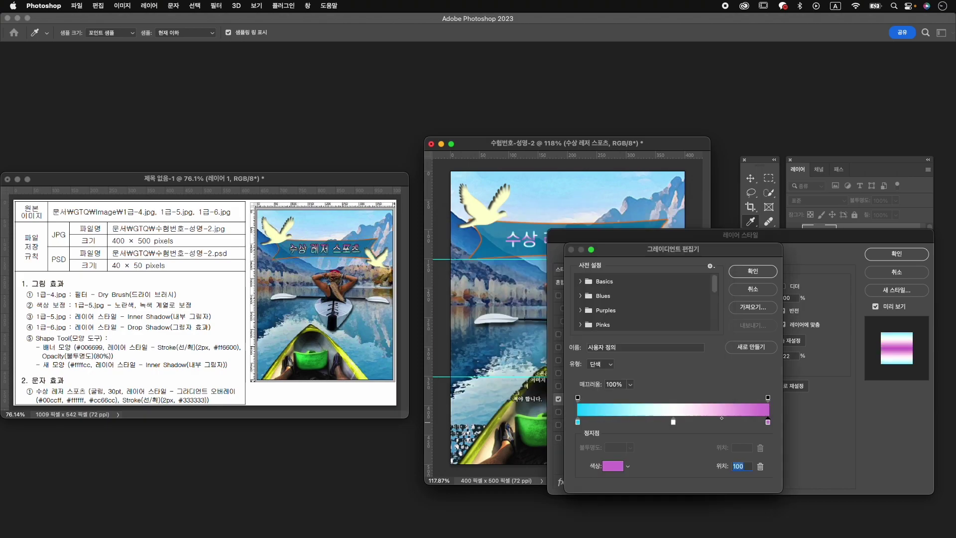
click(749, 271)
Step: Set the title's Gradient Overlay to Linear style with Reverse enabled and a 66% scale, and apply the layer style
drag(704, 240, 707, 271)
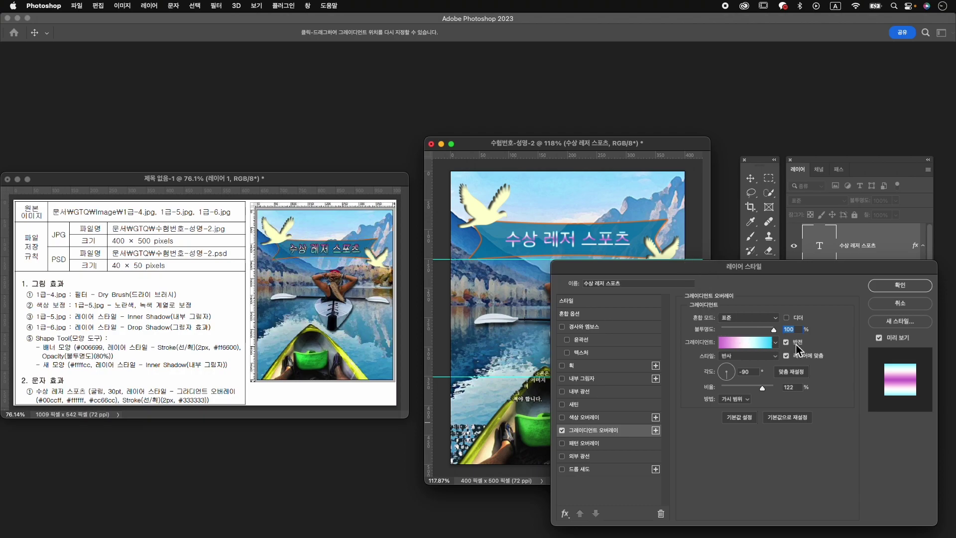
click(749, 356)
click(744, 322)
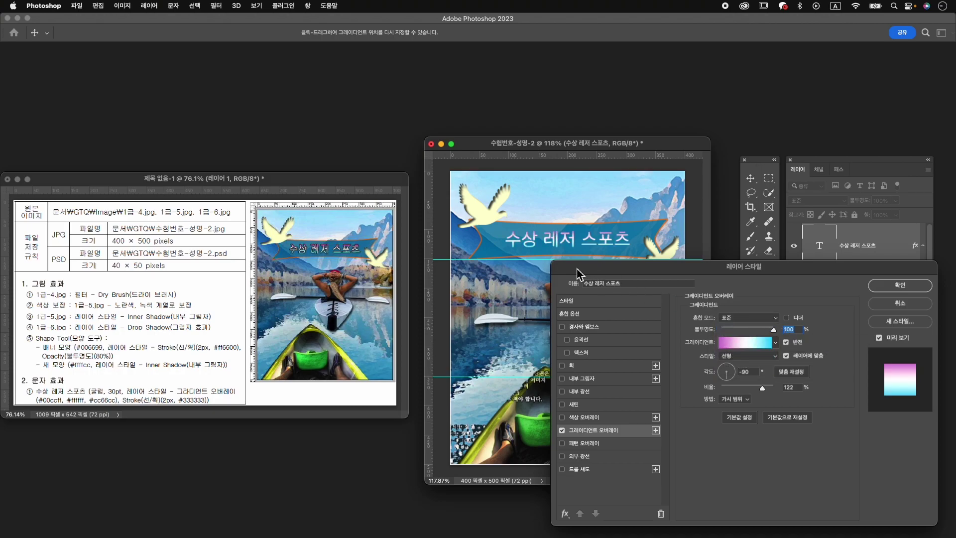
click(800, 344)
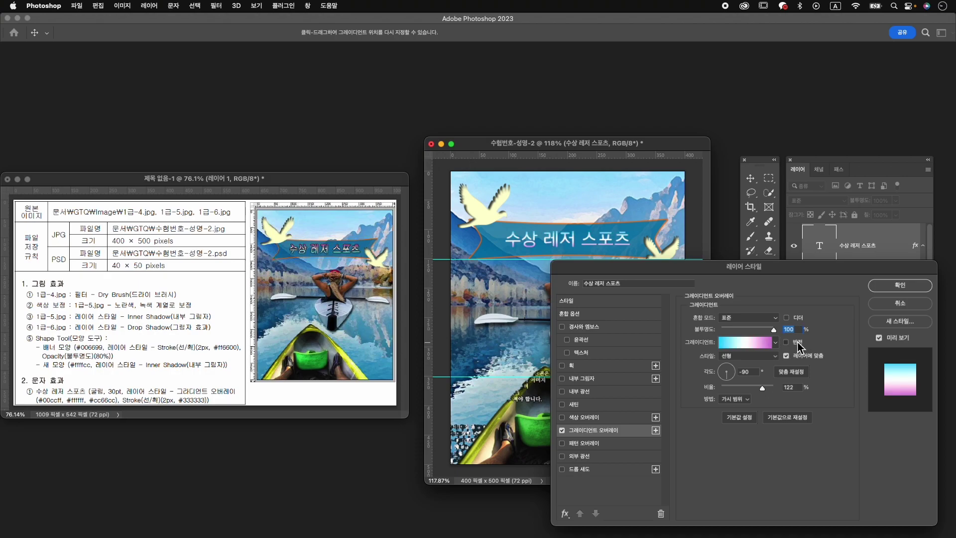
click(800, 344)
click(797, 344)
click(797, 345)
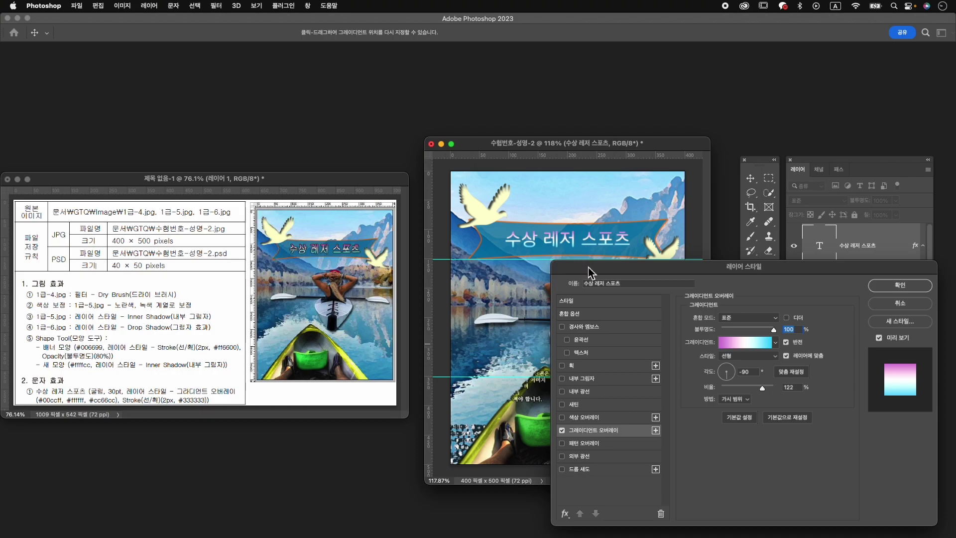
drag(768, 392, 750, 393)
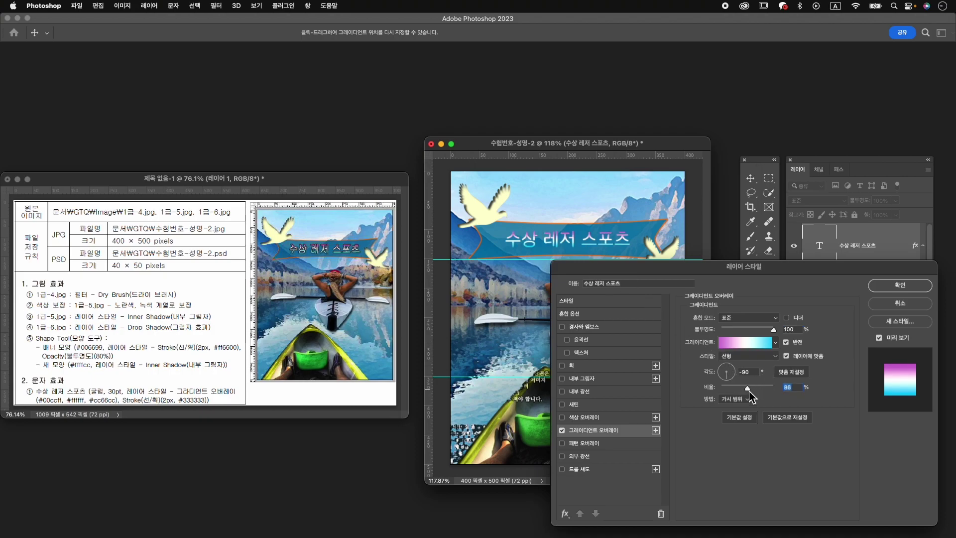
click(889, 294)
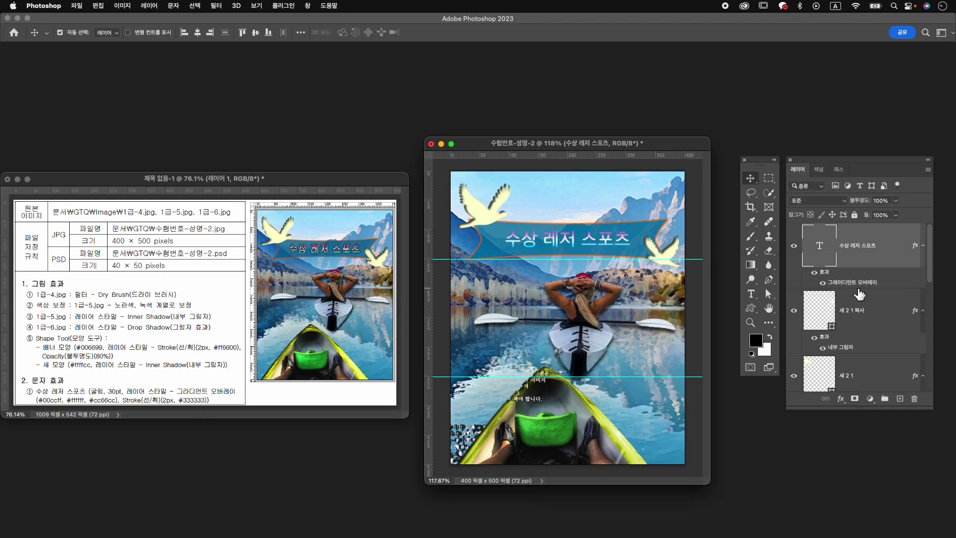
Step: Add a 2 px Stroke in #333333 to the title text
double_click(829, 277)
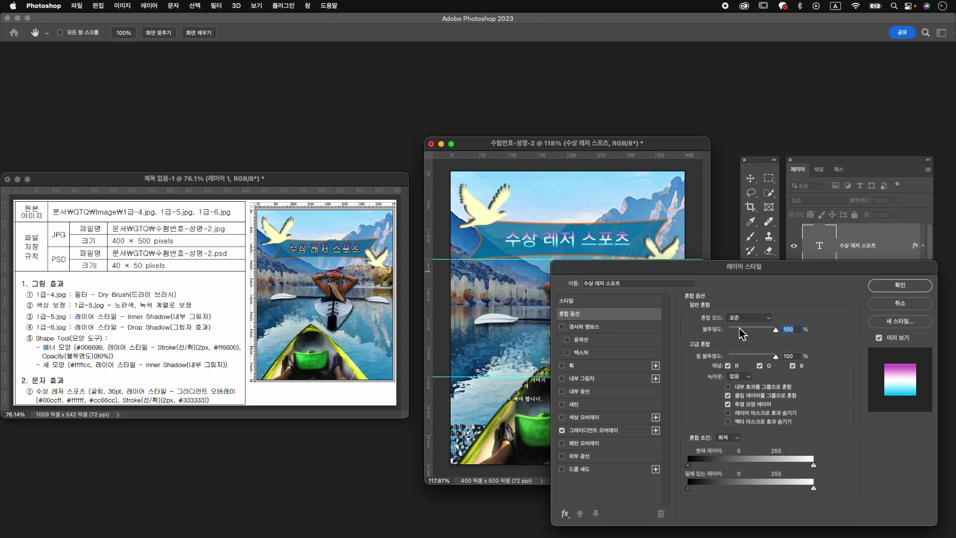
click(599, 369)
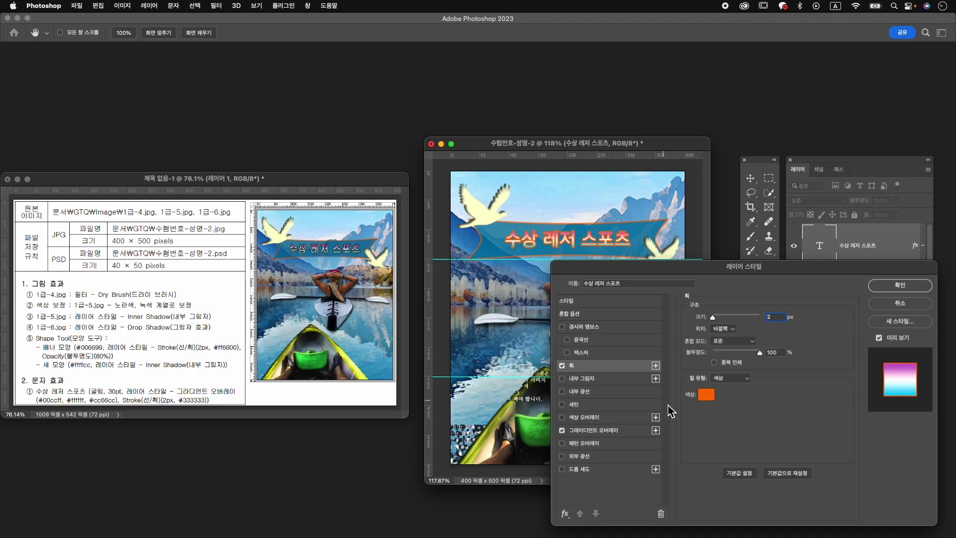
click(706, 397)
text(333333)
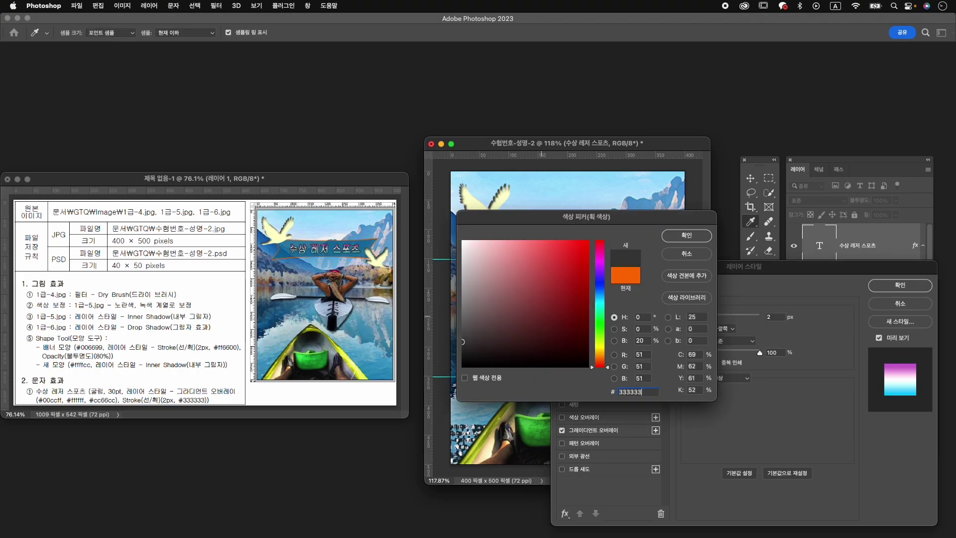
key(Return)
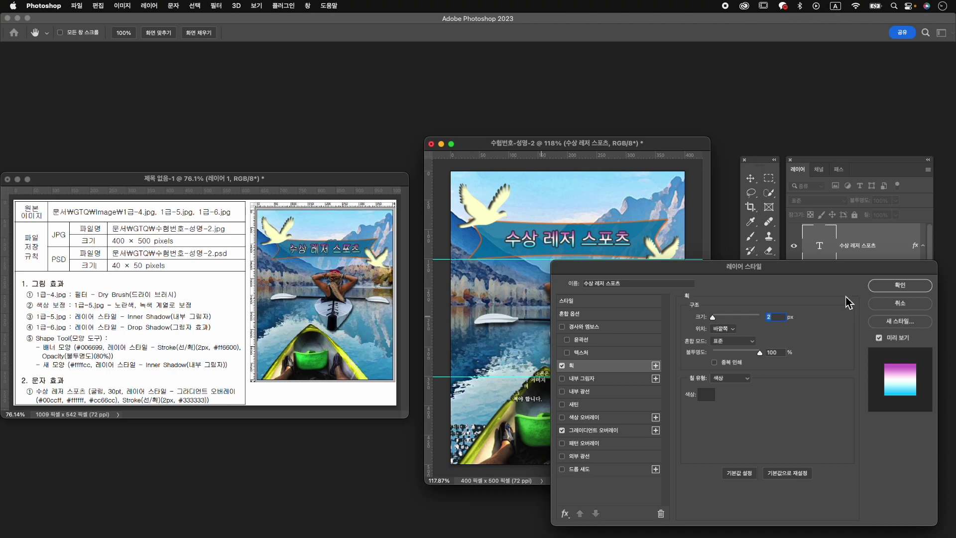
click(916, 288)
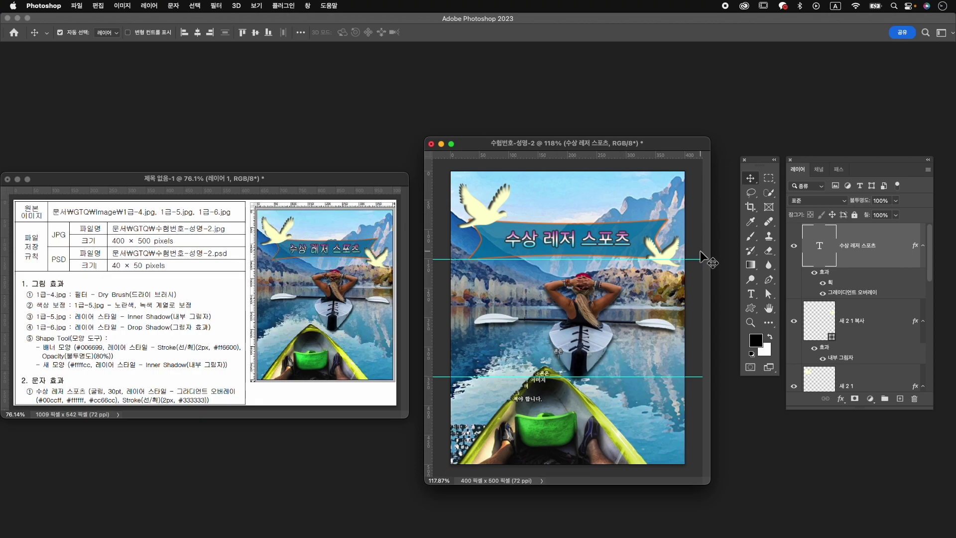
Step: Warp the title text with the Fisheye (어안) style at a -20% bend
click(752, 297)
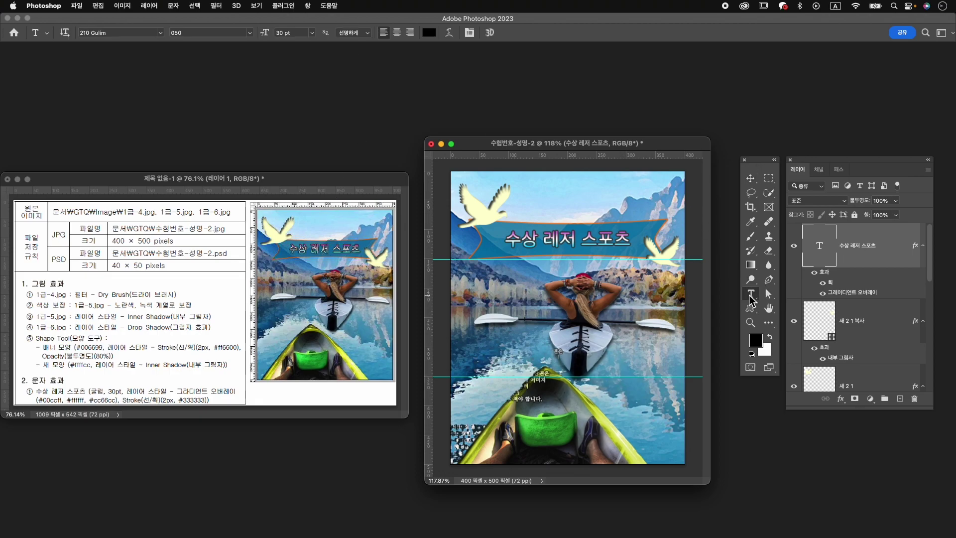
click(450, 33)
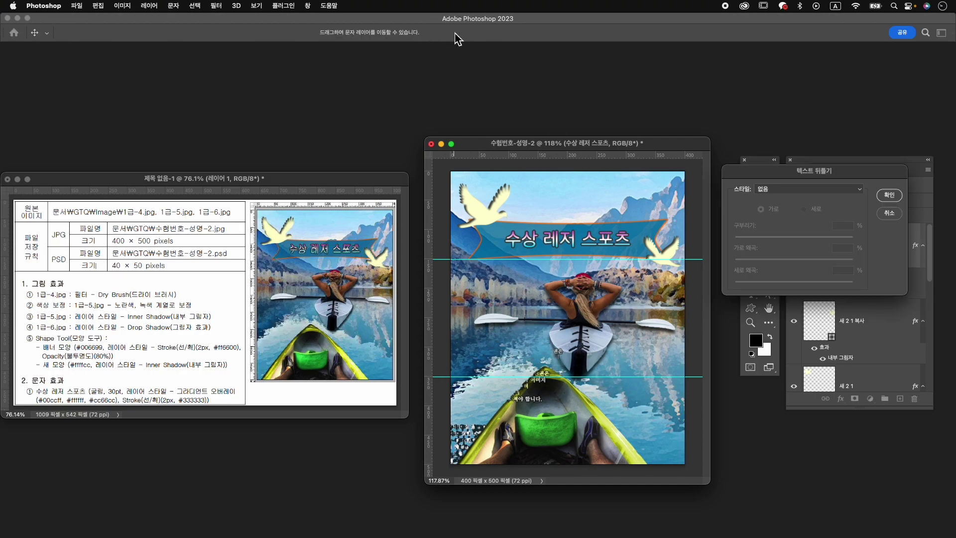
click(805, 190)
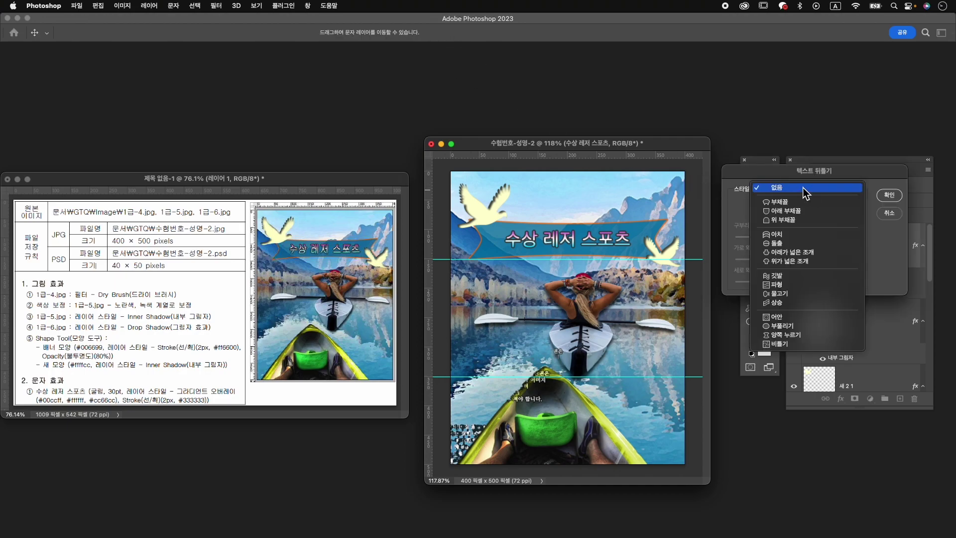
click(821, 318)
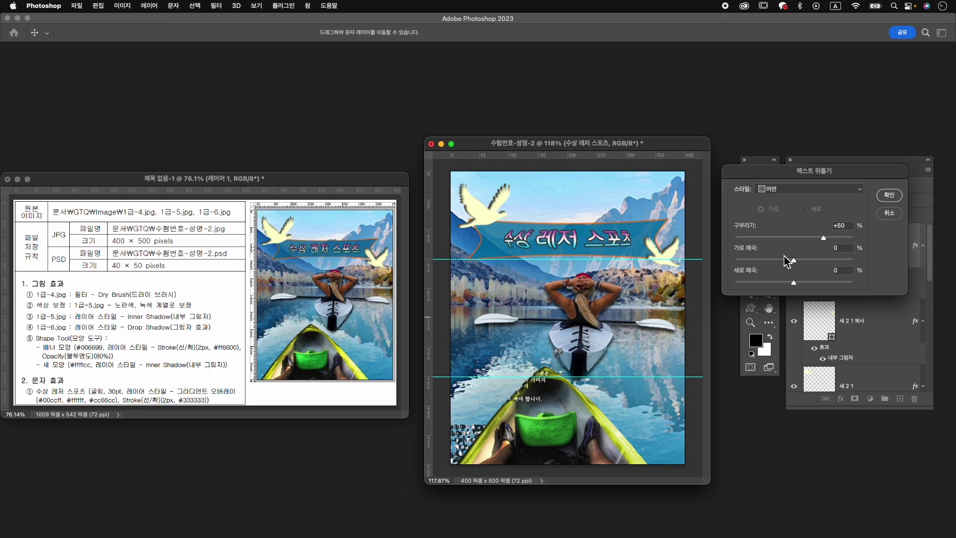
click(775, 238)
drag(776, 241, 783, 243)
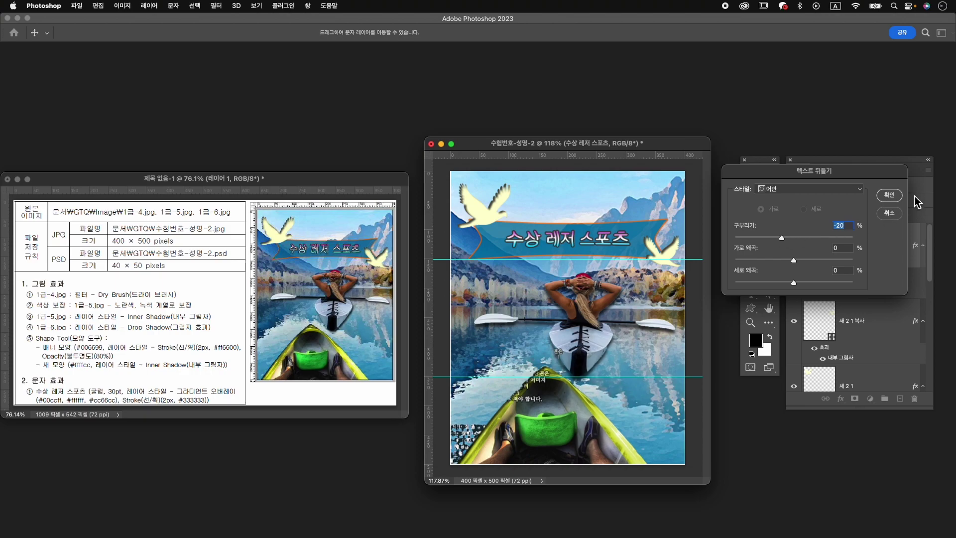
click(890, 194)
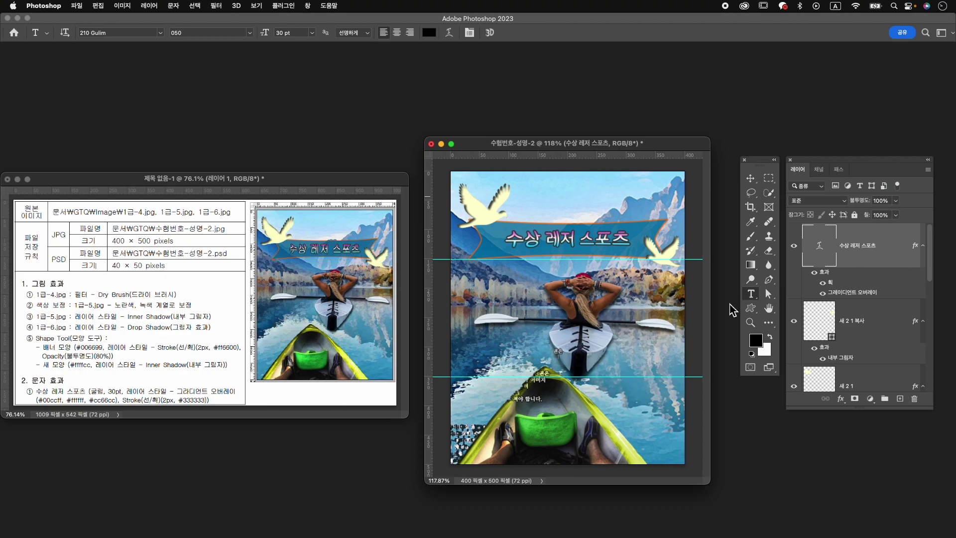
Step: Switch to the Move tool and clear all guides from the poster
key(v)
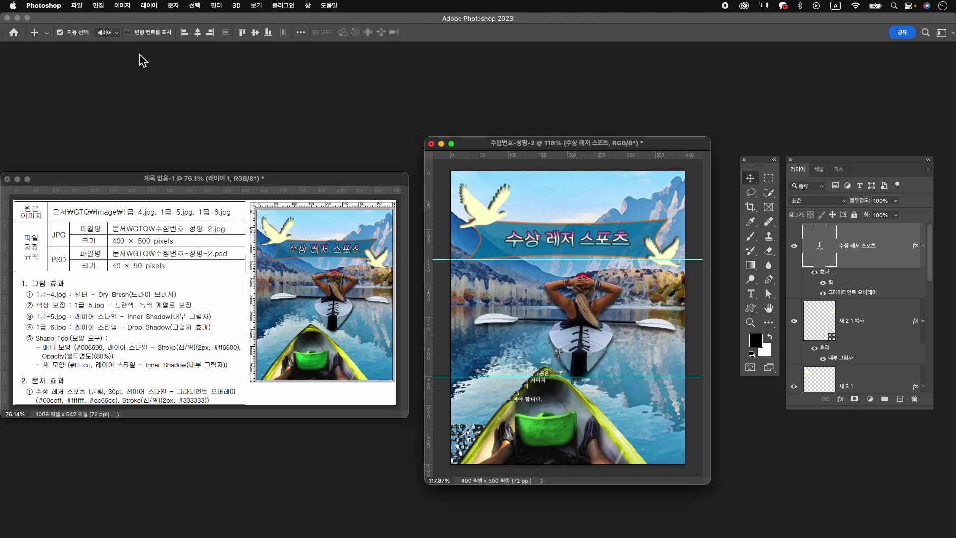
click(257, 6)
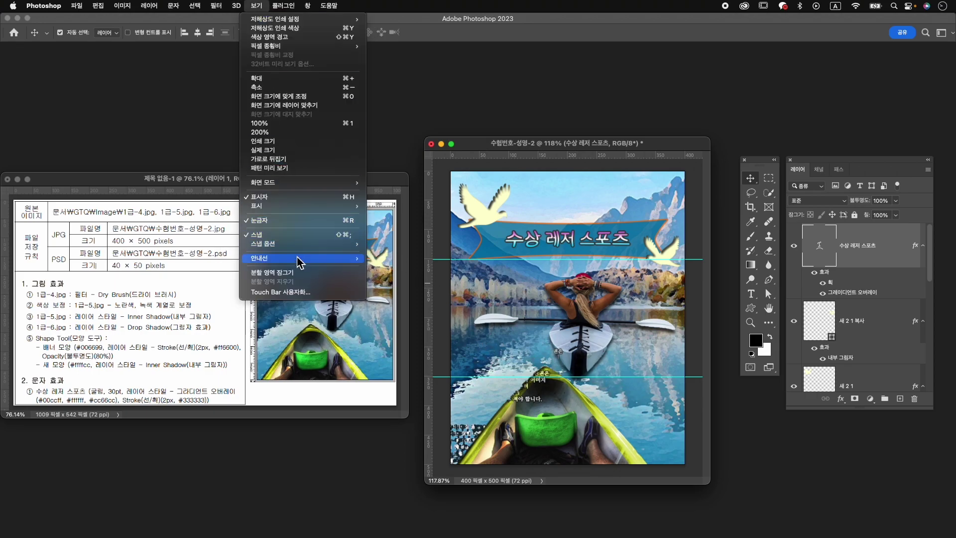
mouse_move(338, 264)
click(405, 275)
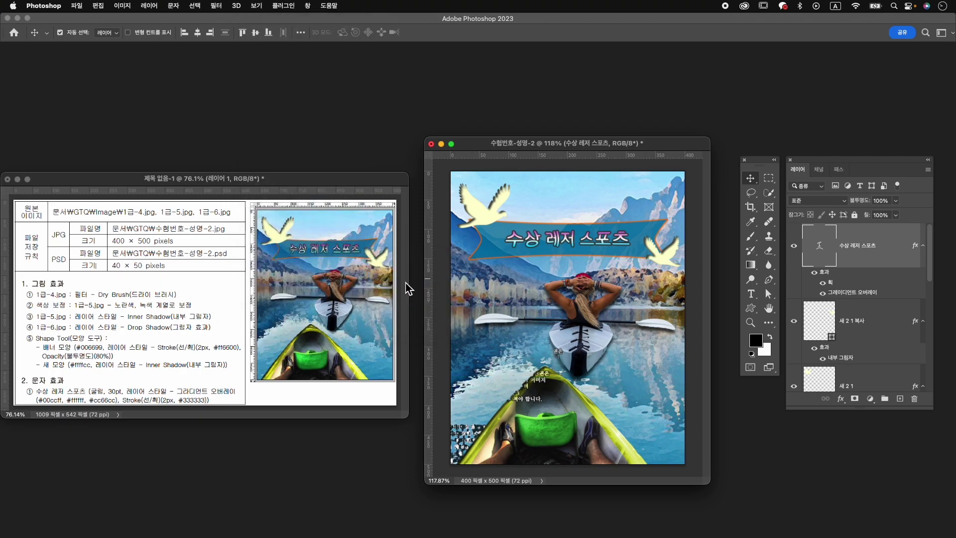
Step: Export the poster for the web as a quality 100 JPEG named 수험번호-성명-2.jpg in the GTQ folder
click(77, 6)
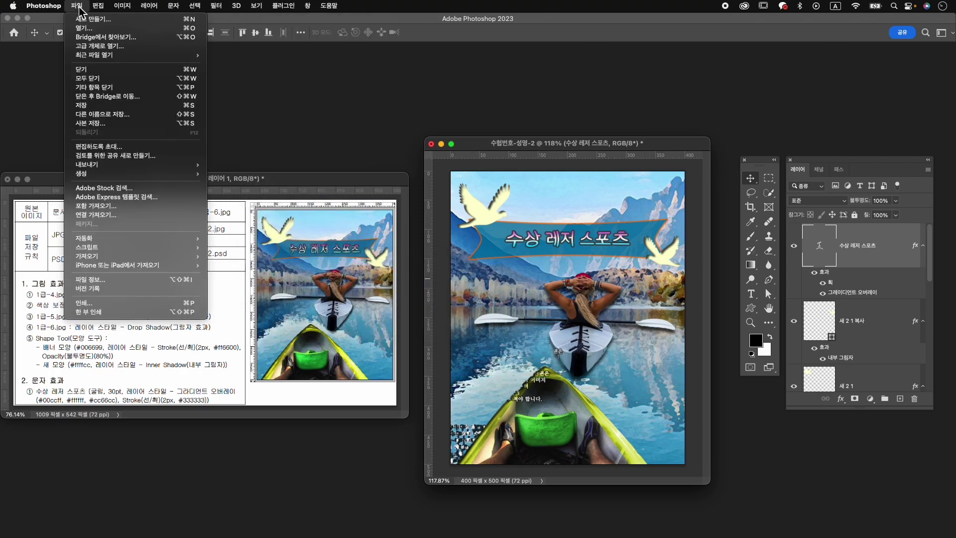
mouse_move(128, 169)
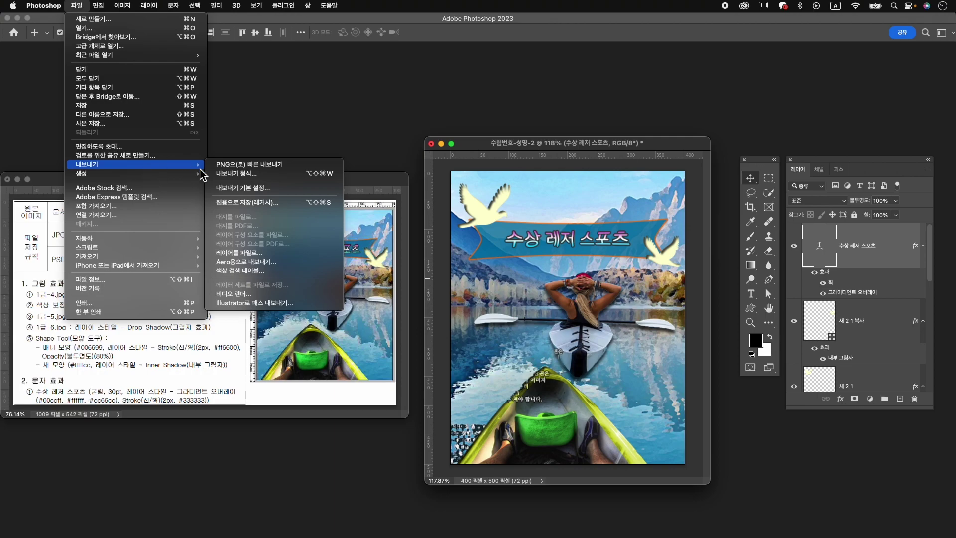
click(270, 206)
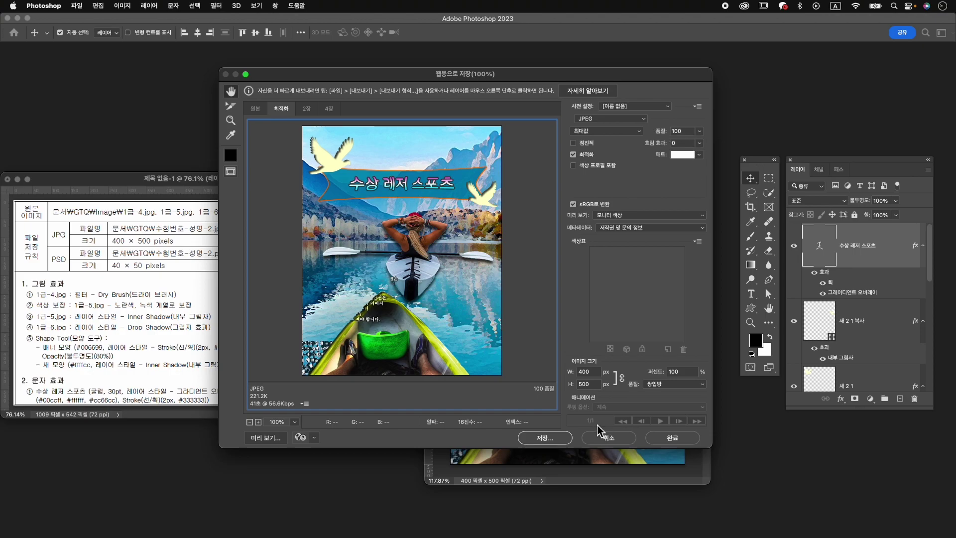
click(566, 442)
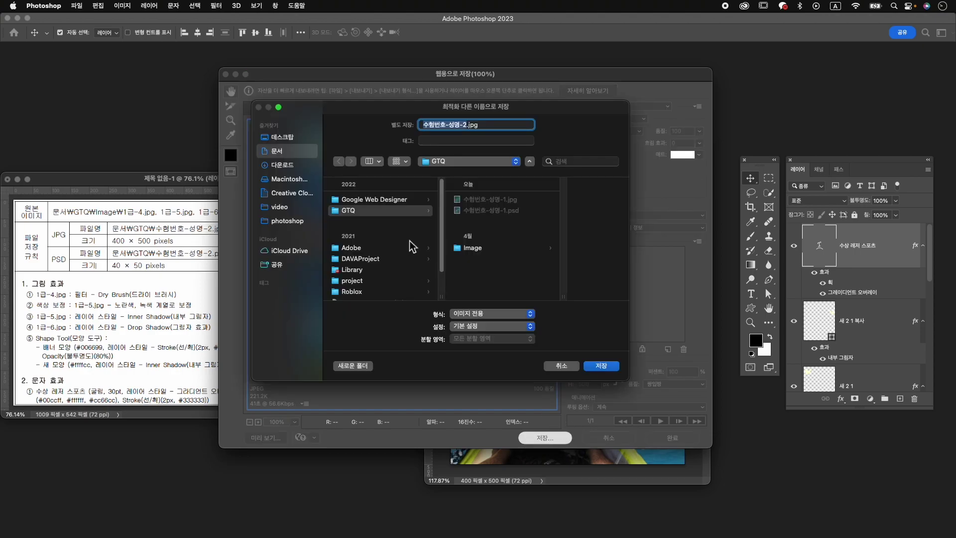
click(601, 366)
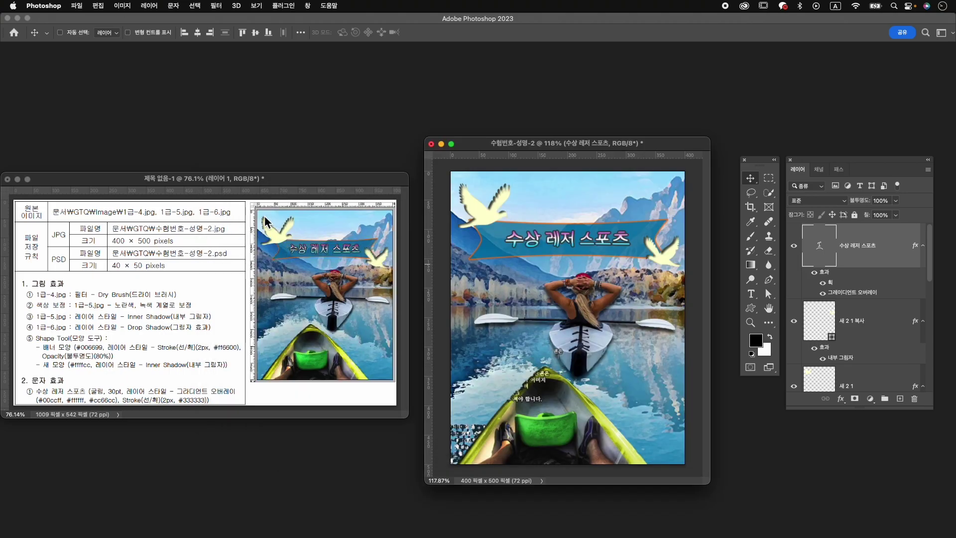
Step: Resize the poster image to 40 × 50 pixels
key(super+alt+i)
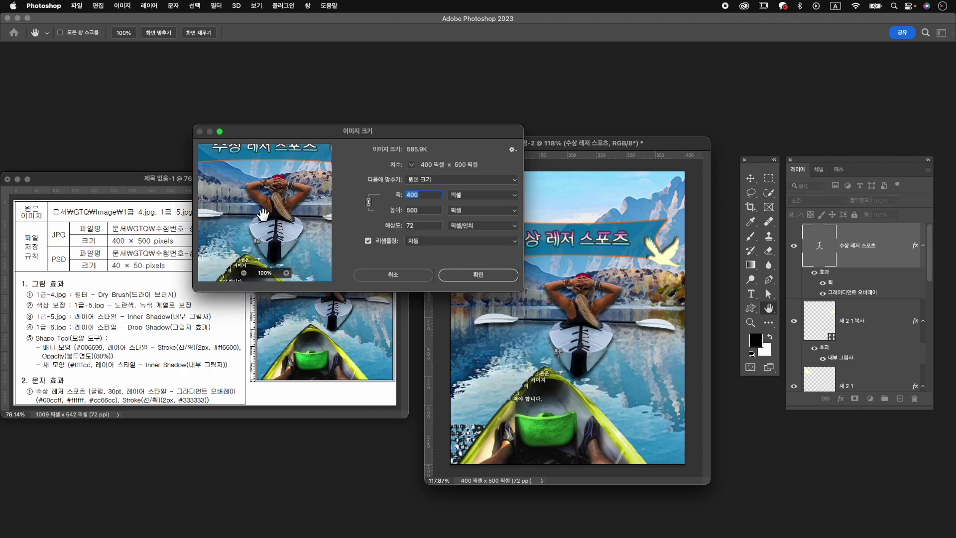
text(40)
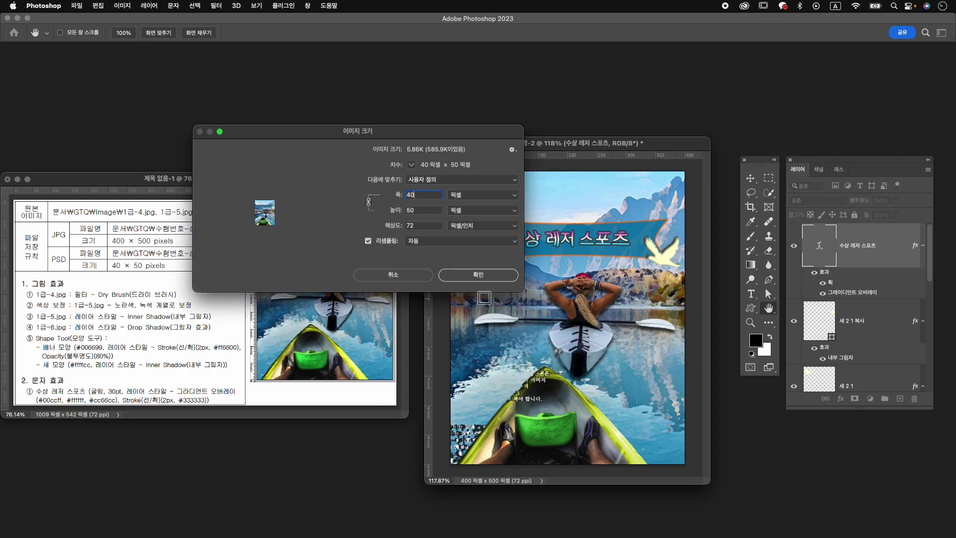
click(486, 274)
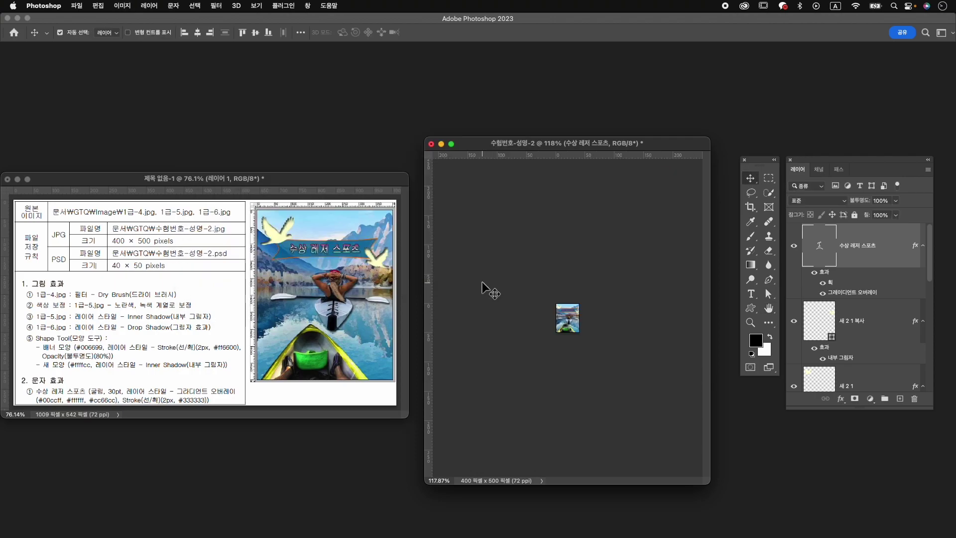
Step: Save the reduced document as 수험번호-성명-2.psd in Photoshop format in the GTQ folder
click(77, 6)
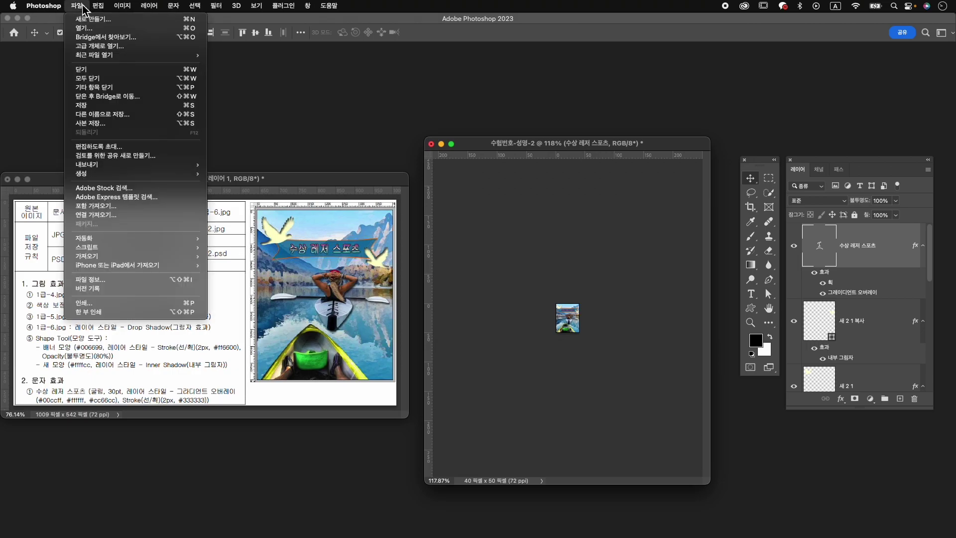
click(124, 115)
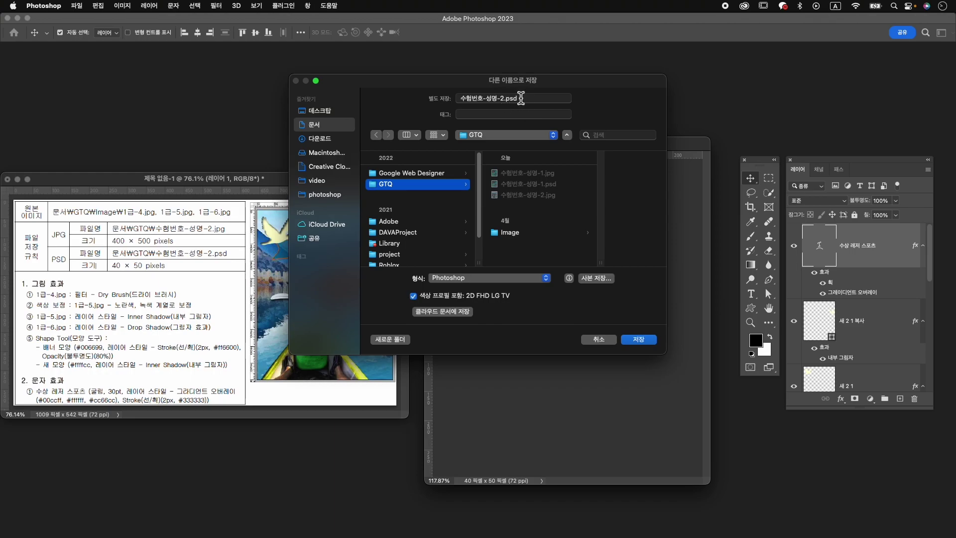
click(648, 340)
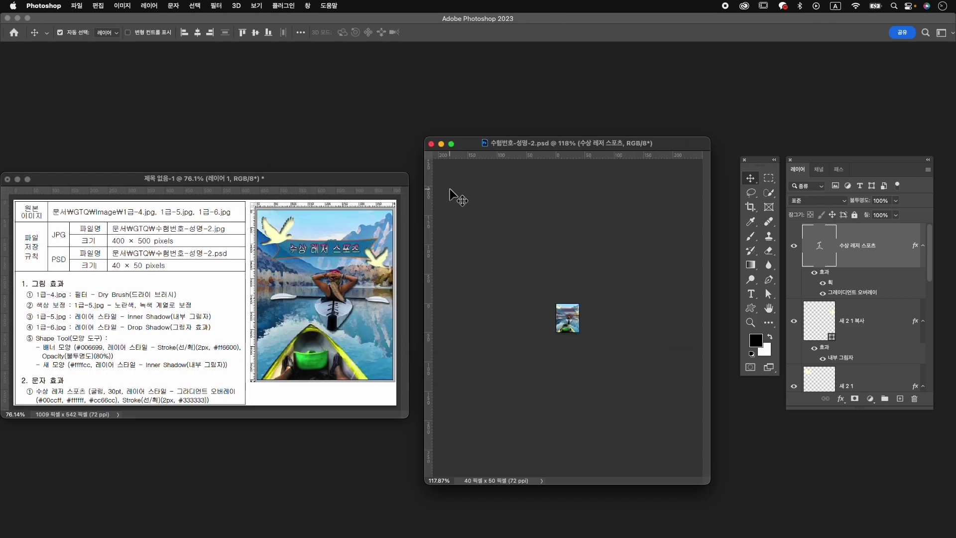
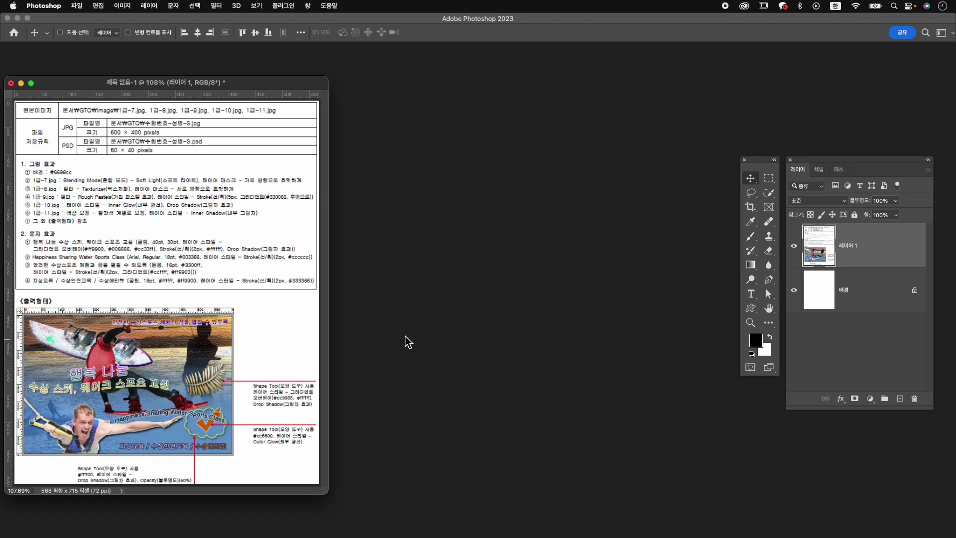
Step: Create a new document named 수험번호-성명-3 at 600 × 400 pixels, 72 ppi, RGB, with a white background
key(super+n)
text(수험번호-성명-3)
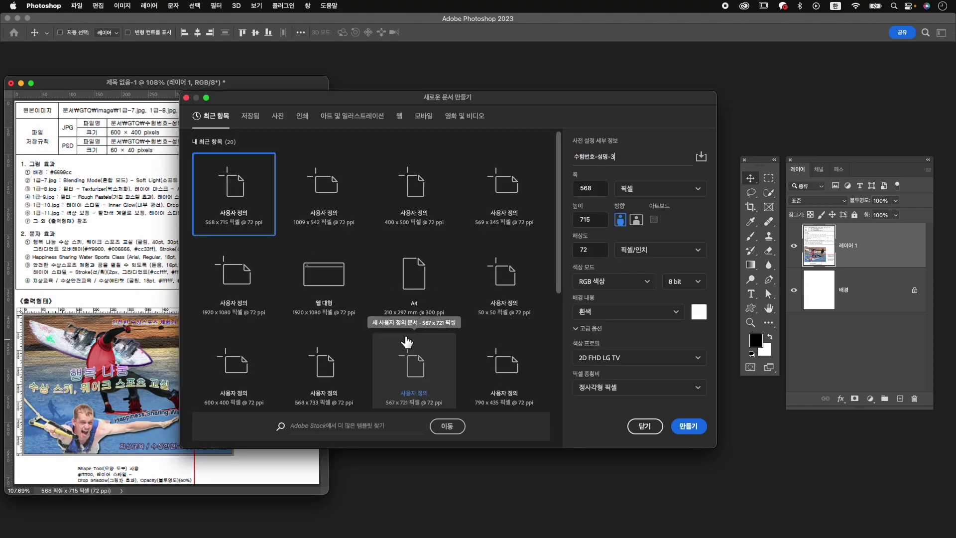
key(Tab)
text(600)
key(Tab)
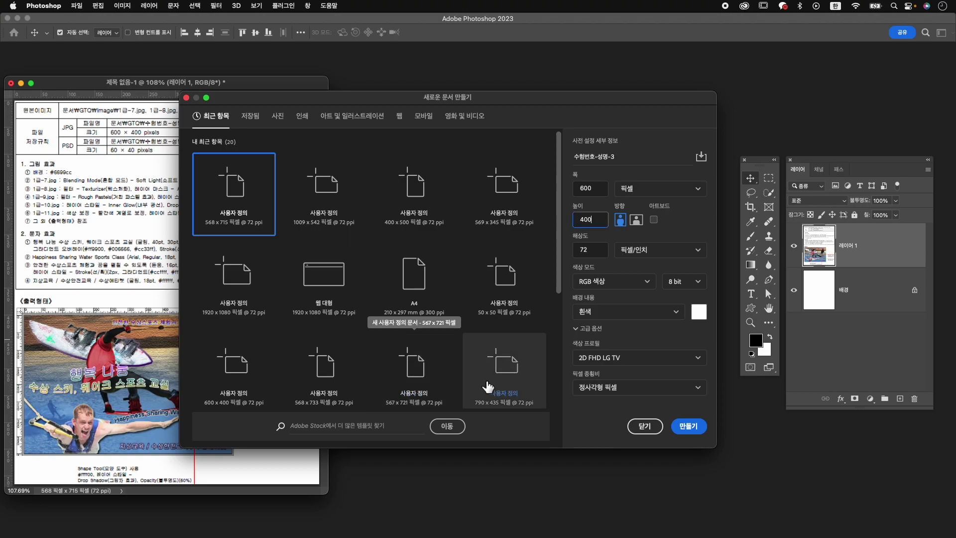
click(689, 427)
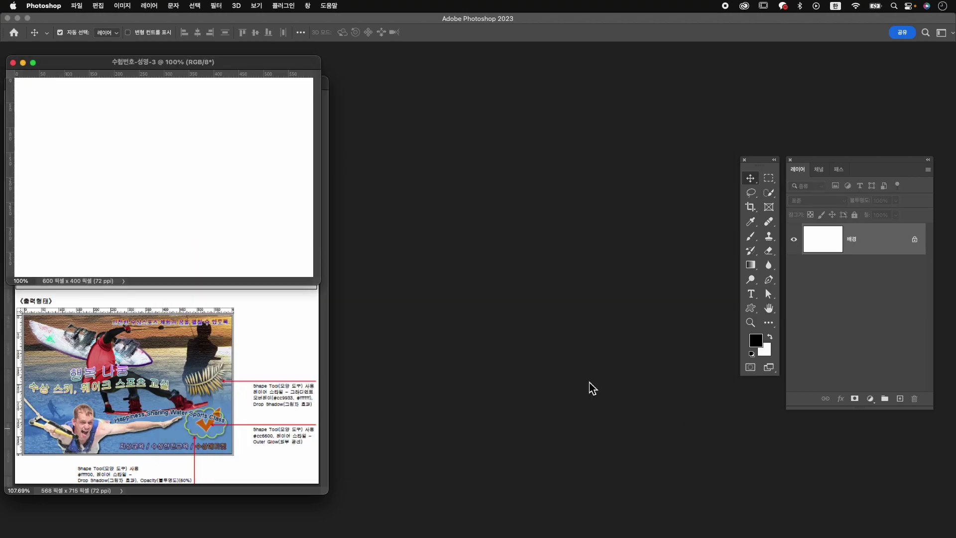
Step: Enlarge the new document's window and place it beside the task sheet with the canvas magnified
drag(317, 285, 535, 401)
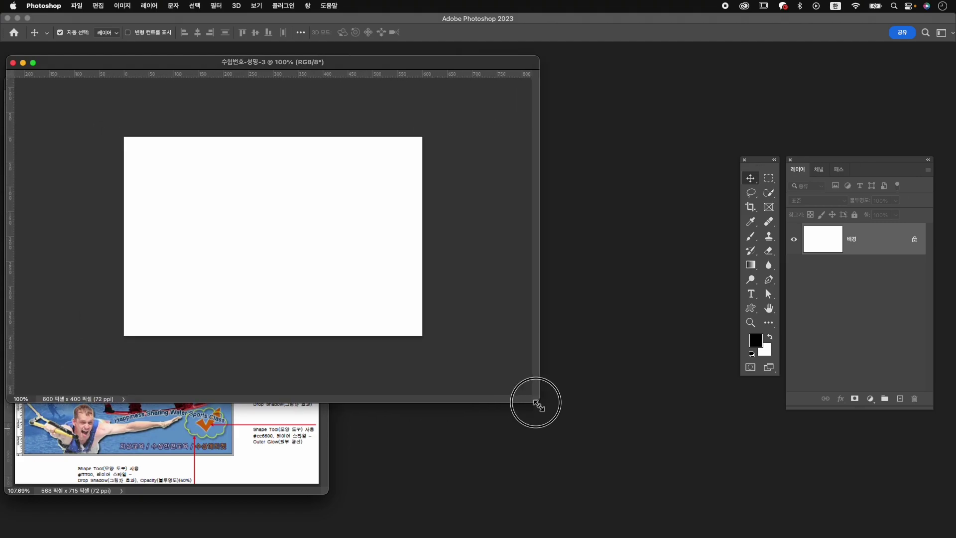
drag(293, 58, 583, 114)
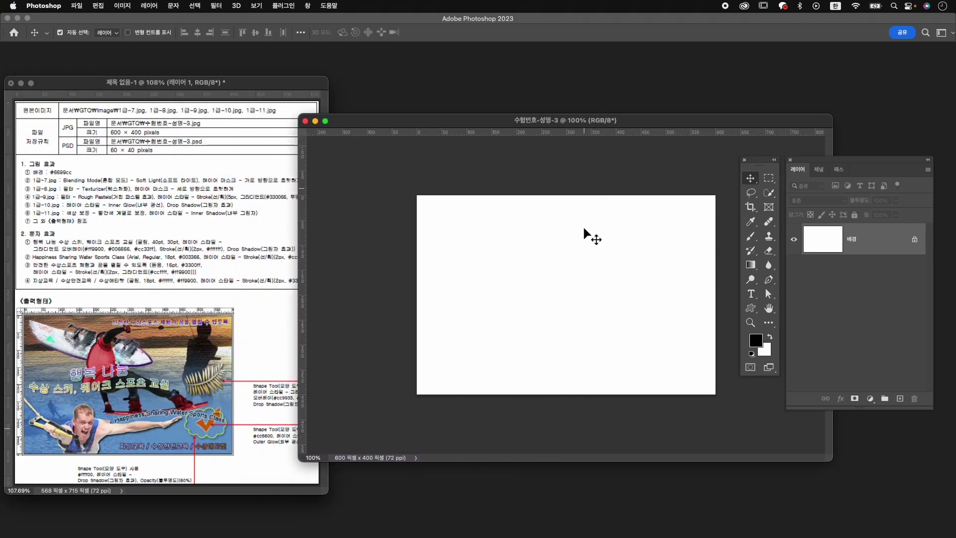
scroll(576, 280, up, 3)
scroll(574, 277, down, 5)
scroll(573, 278, up, 4)
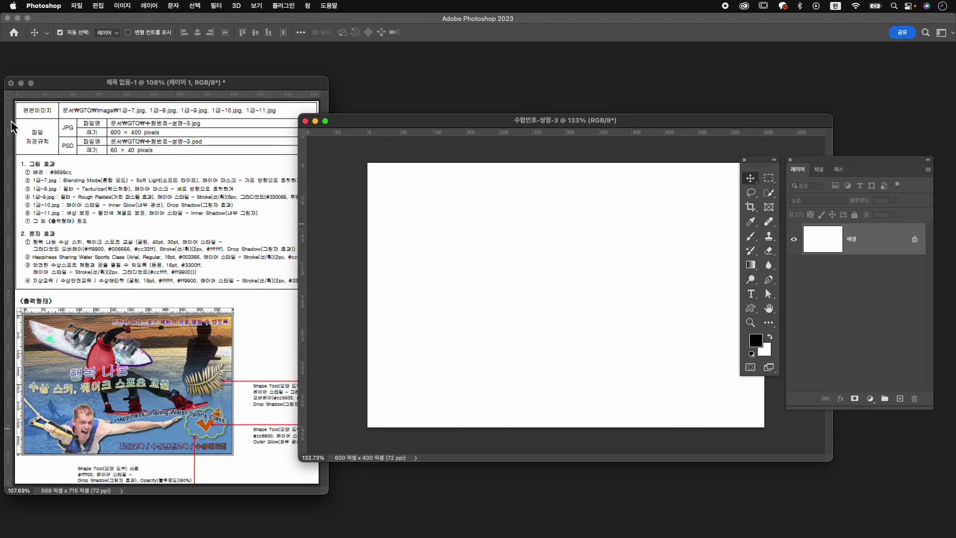
Step: Set the background colour to #6699cc and fill the background layer with it at 100% opacity
click(764, 349)
text(6699cc)
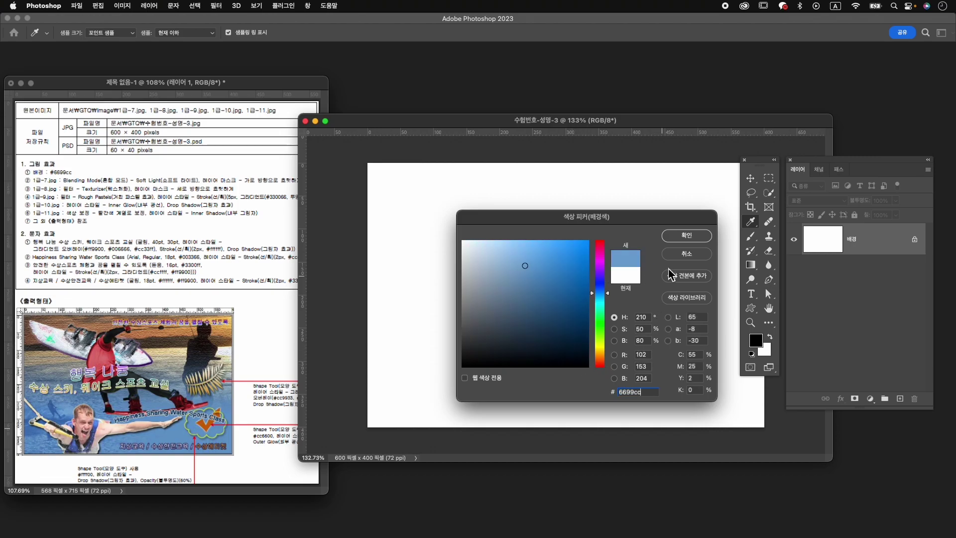
click(681, 236)
click(98, 6)
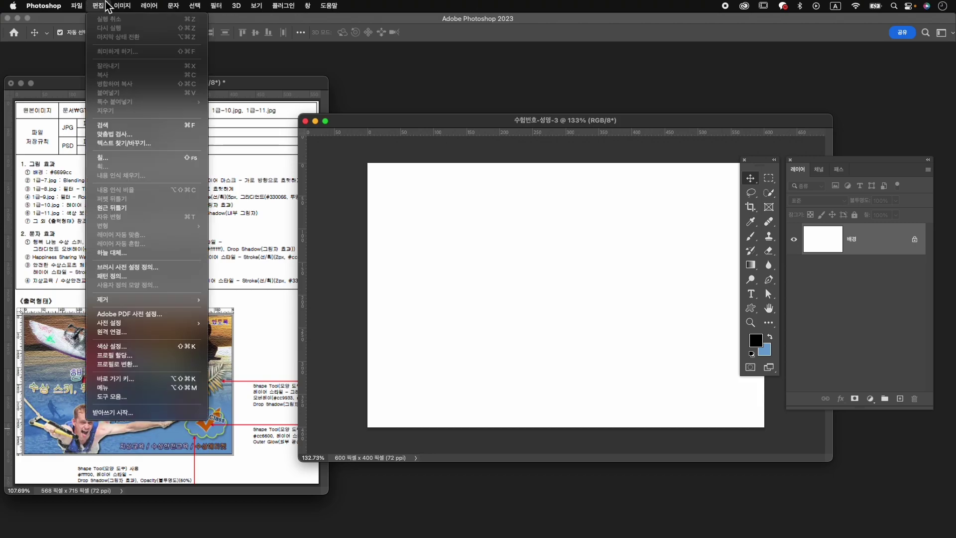
click(138, 158)
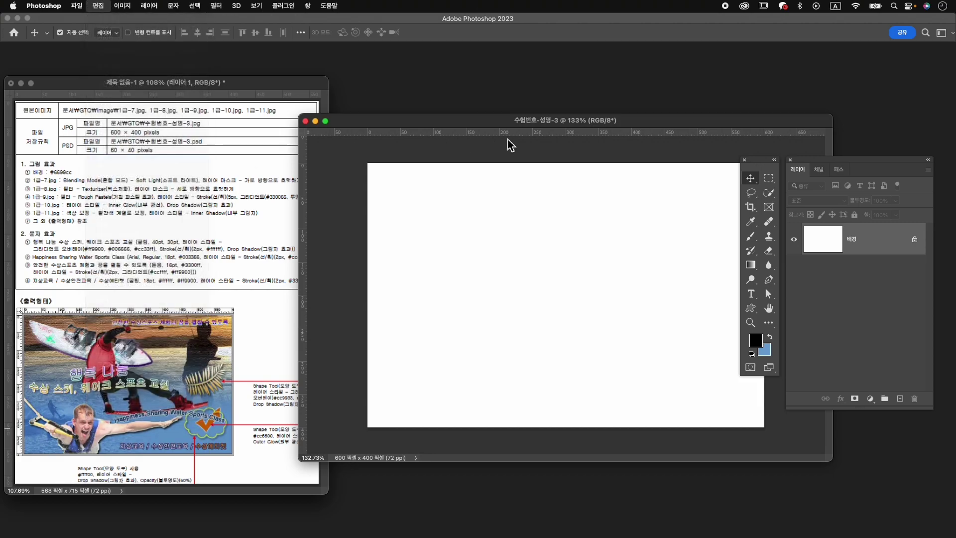
click(511, 164)
click(501, 126)
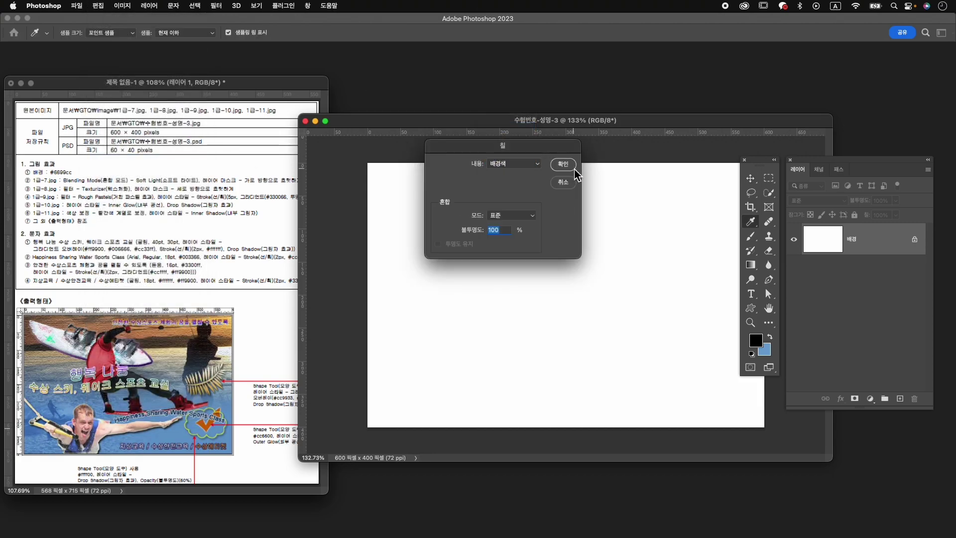
click(565, 165)
key(v)
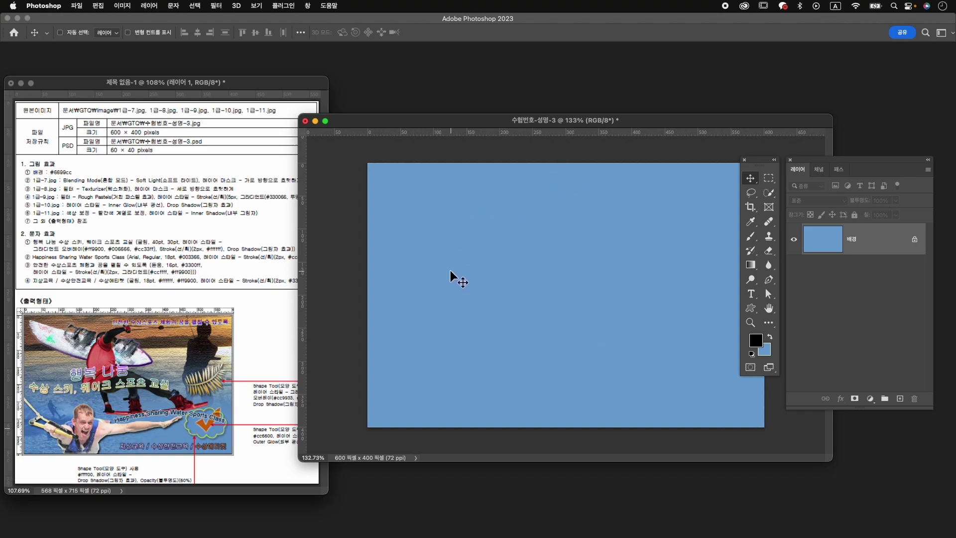
Step: Open 1급-7.jpg from the Image folder and move its window off the task sheet
key(super+o)
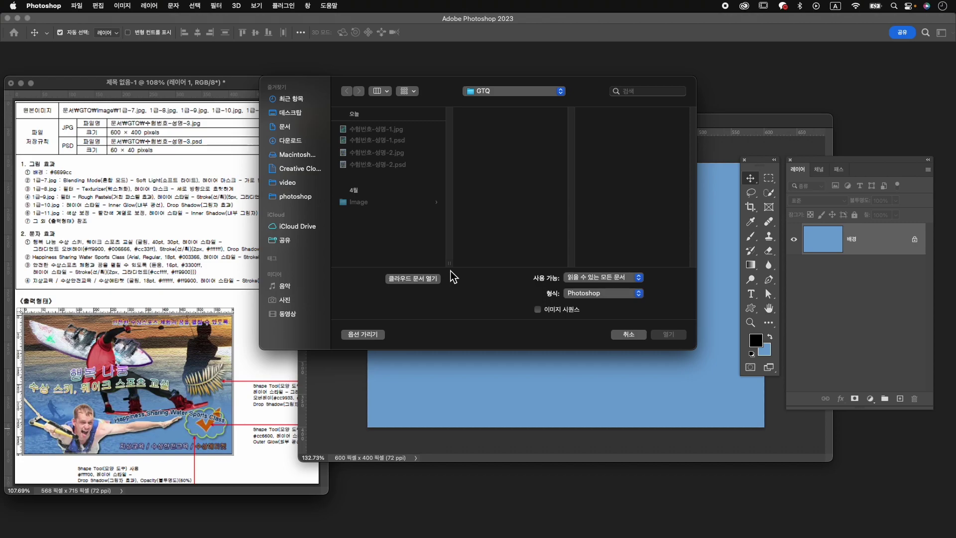
click(429, 203)
click(498, 195)
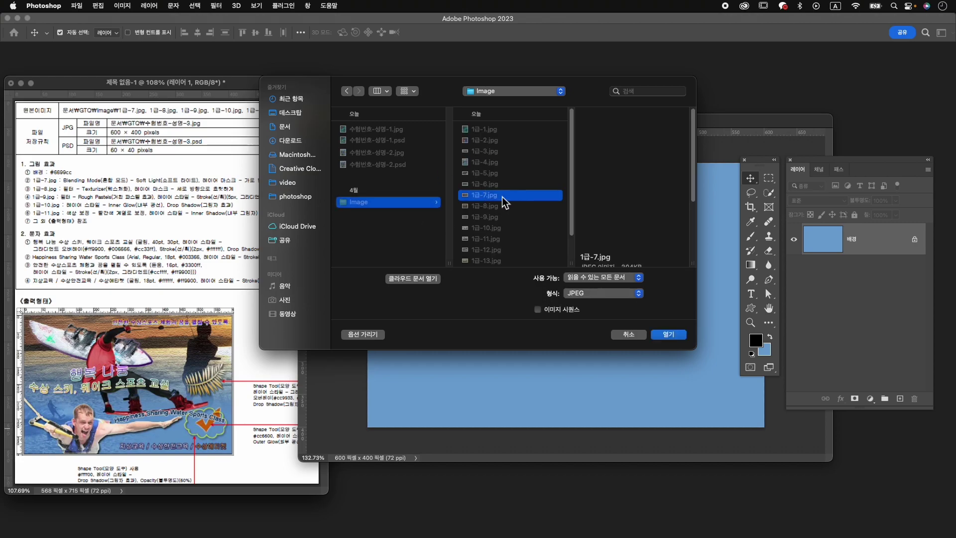
click(669, 339)
drag(185, 86, 559, 76)
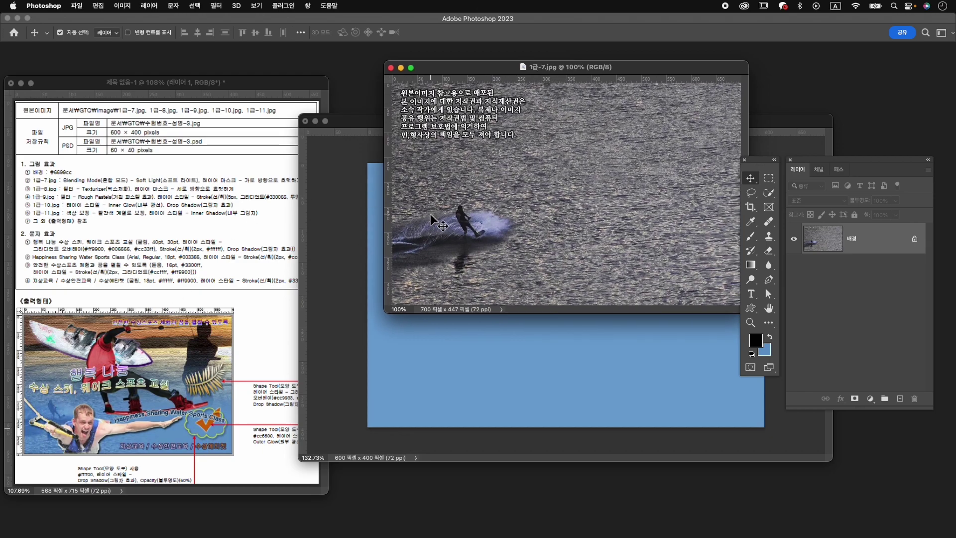
Step: Resize the 1급-7.jpg photo proportionally to a height of 400 pixels
key(super+alt+i)
text(600)
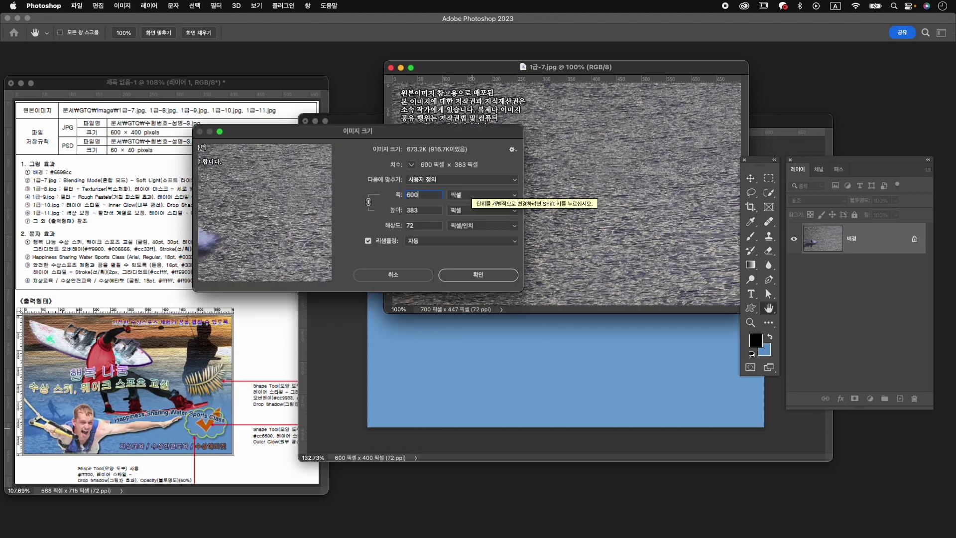
key(Tab)
text(400)
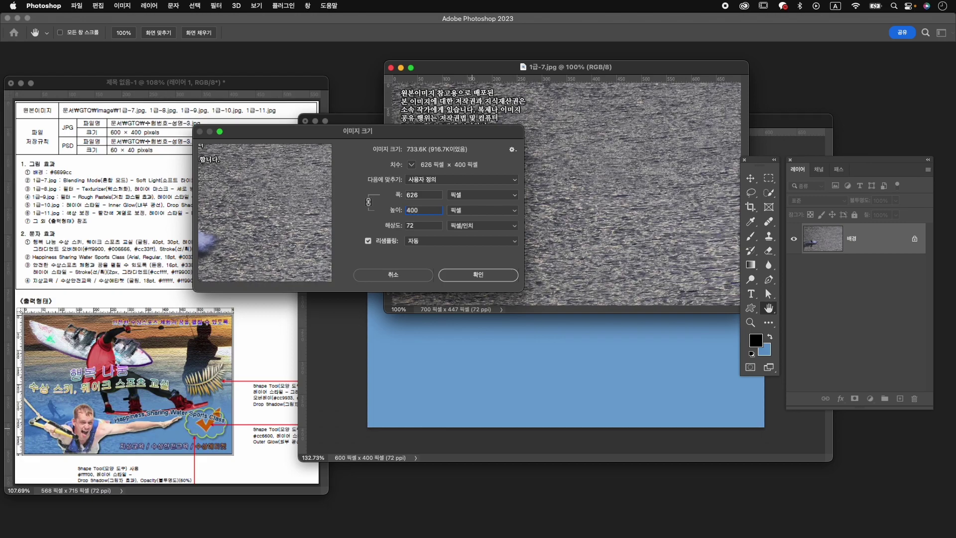
key(Return)
Step: Copy the resized photo into 수험번호-성명-3 as a new layer and close 1급-7.jpg without saving
drag(503, 206, 514, 259)
click(390, 69)
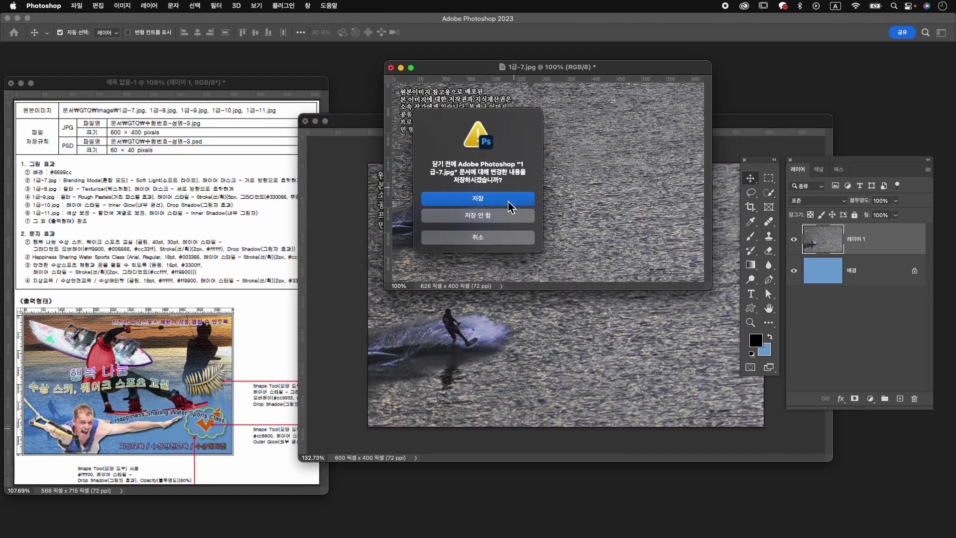
click(518, 220)
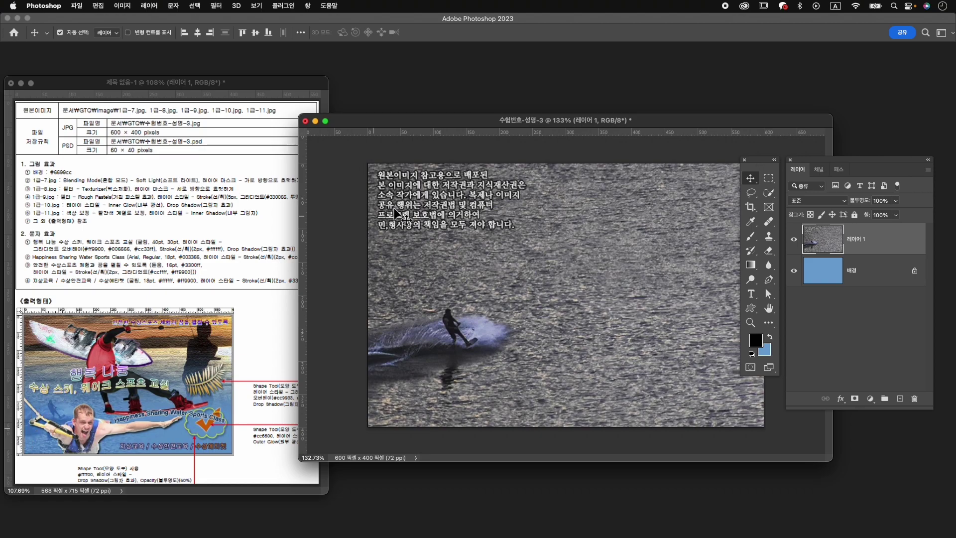
Step: Place a horizontal guide across the wakeboarder and shift the photo layer down and slightly left to match the sample layout
drag(426, 132, 438, 328)
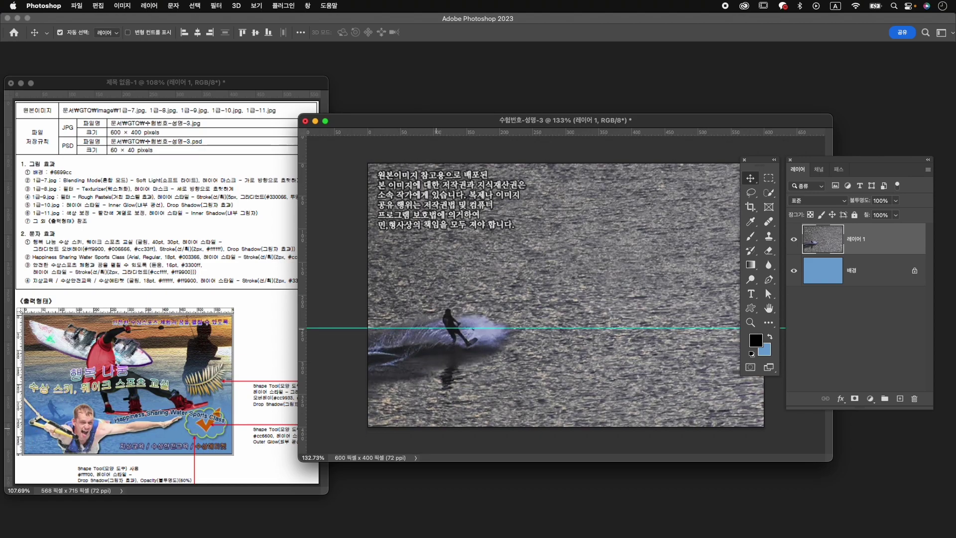
drag(471, 356, 473, 382)
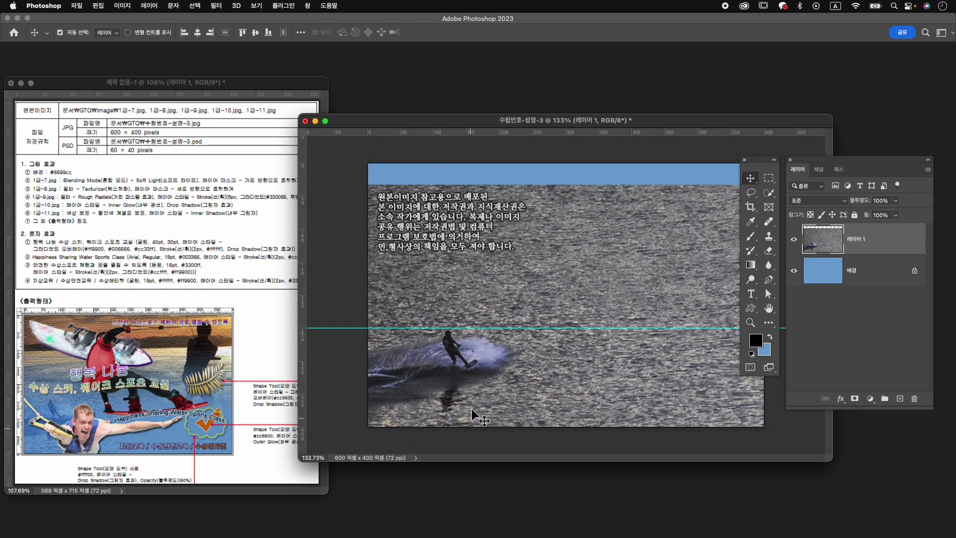
drag(483, 368, 460, 370)
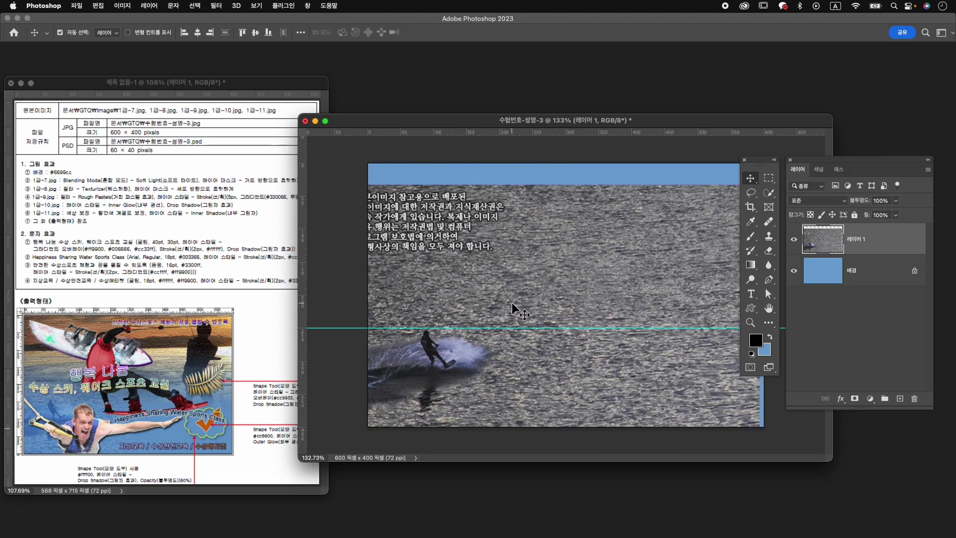
Step: Move the floating panels clear of the canvas and slightly enlarge the photo layer with Free Transform to cover the right edge
key(super+t)
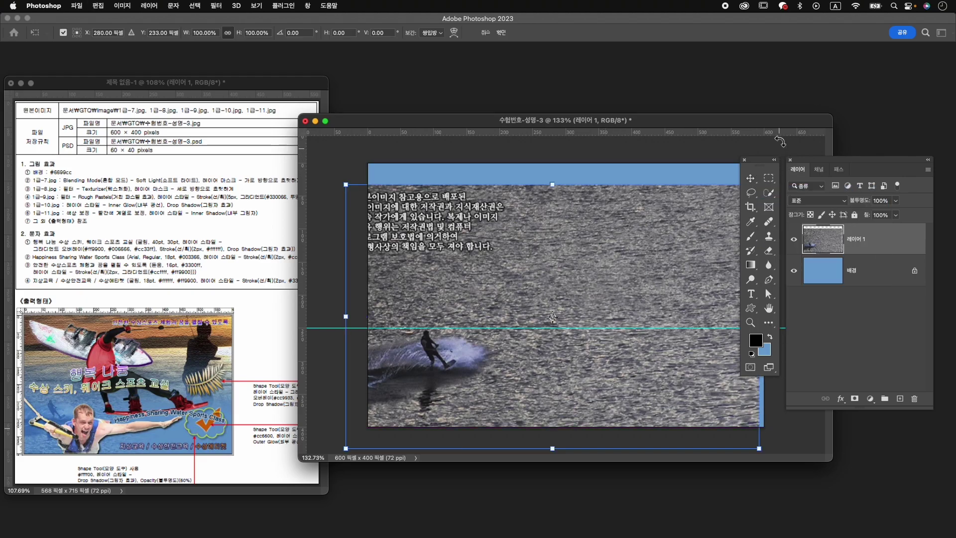
drag(808, 164, 831, 196)
click(770, 178)
drag(767, 160, 764, 181)
key(super+t)
key(Return)
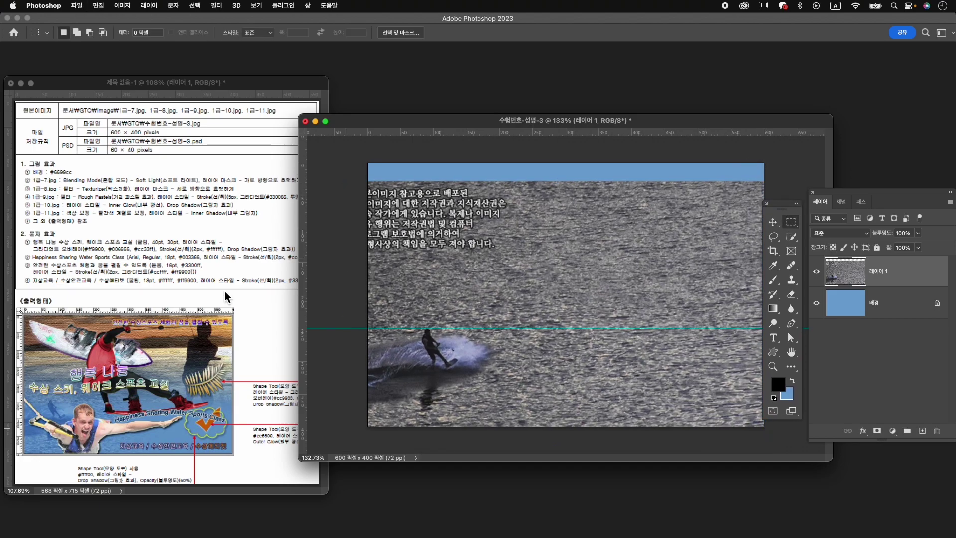
Step: Set the water photo layer to Soft Light blending and add a layer mask with a horizontal gradient that hides its right side
click(838, 234)
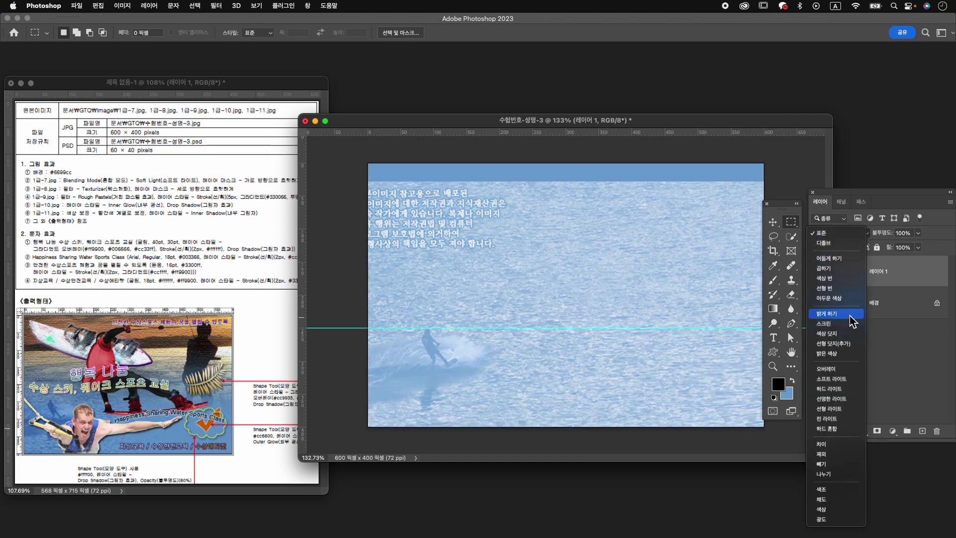
click(847, 379)
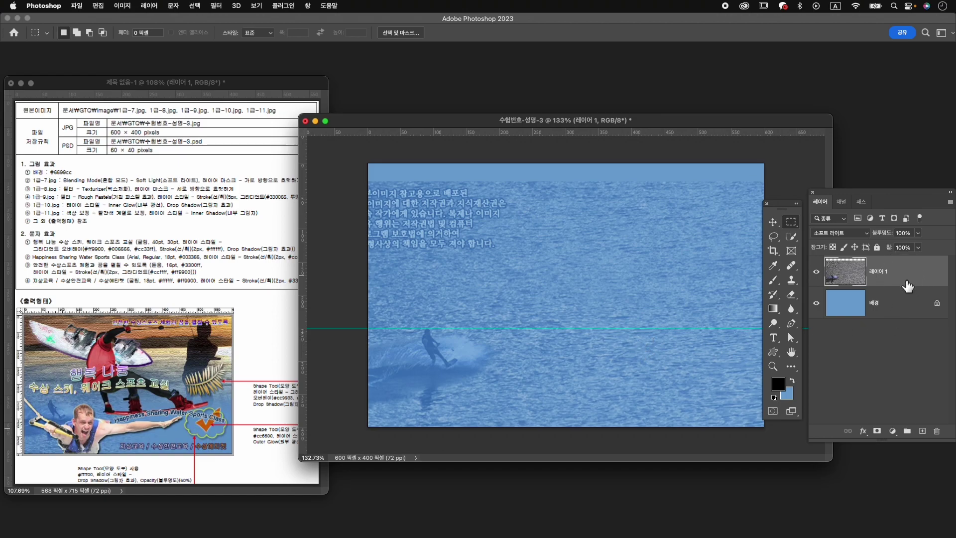
click(877, 431)
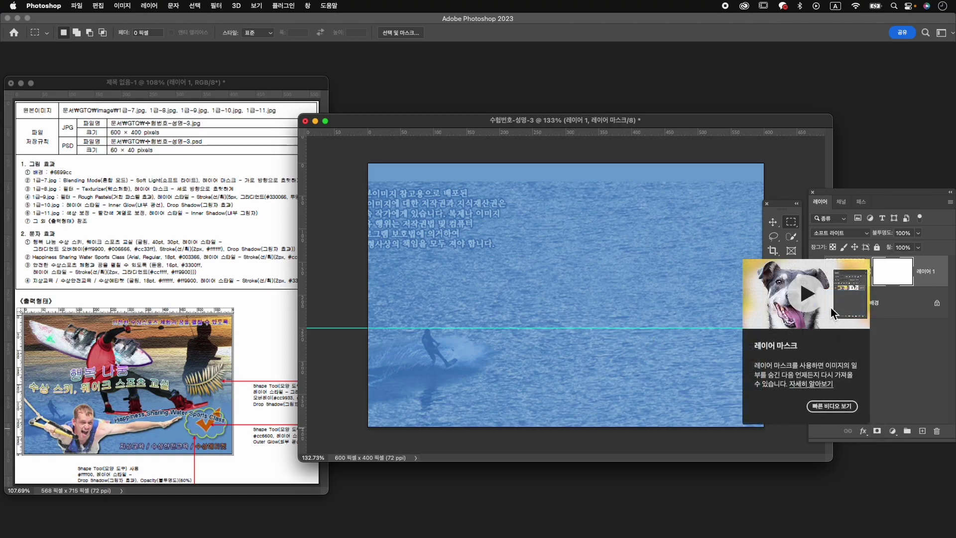
click(773, 308)
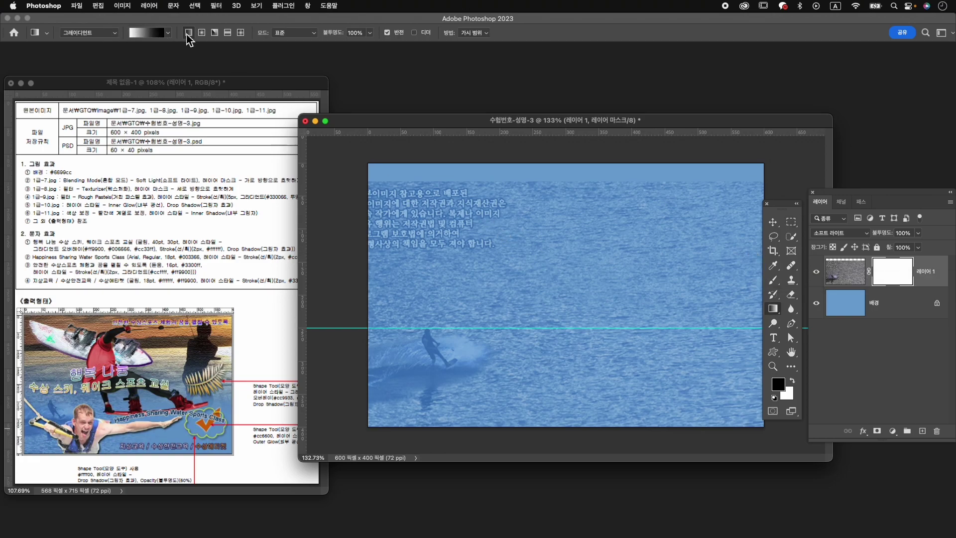
drag(543, 291, 696, 290)
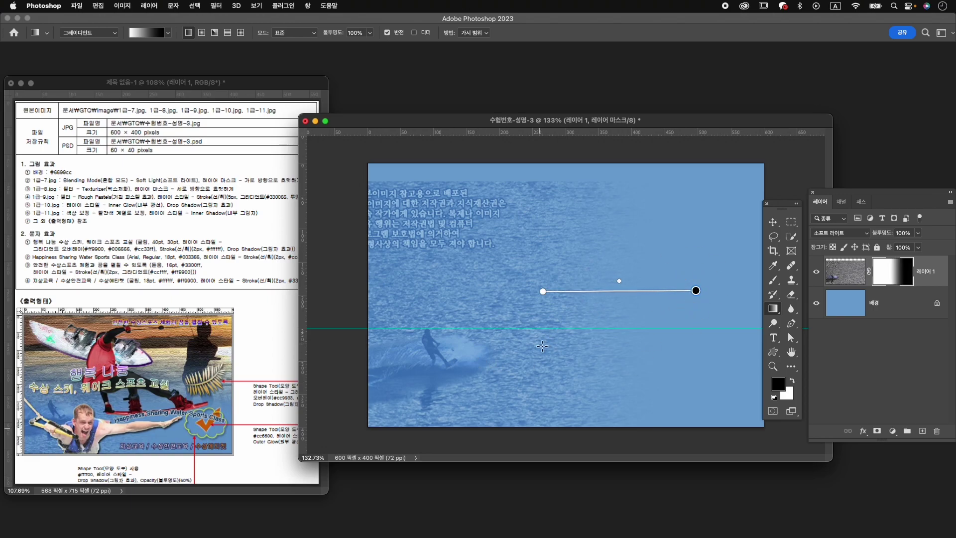
drag(508, 312, 687, 309)
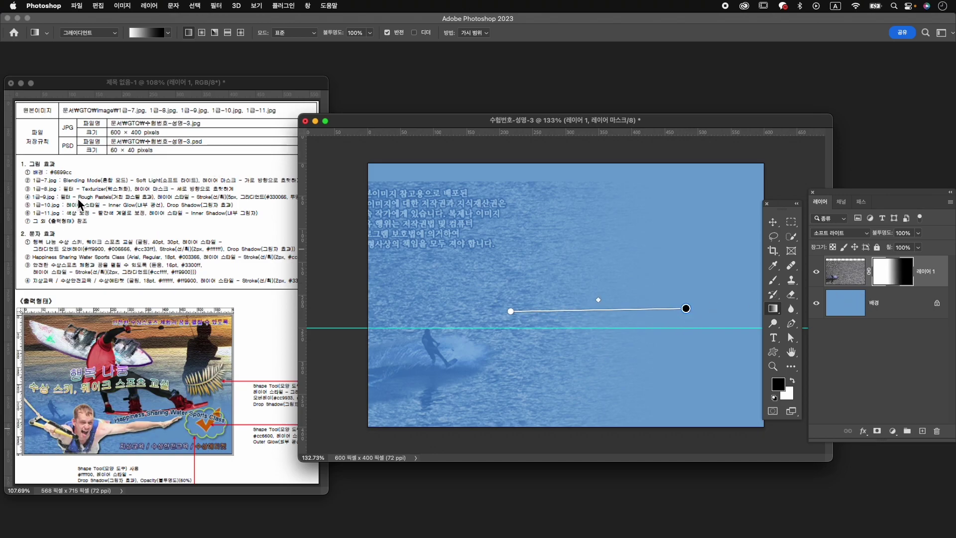
Step: Open 1급-8.jpg from the Image folder and move its window off the task sheet
key(super+o)
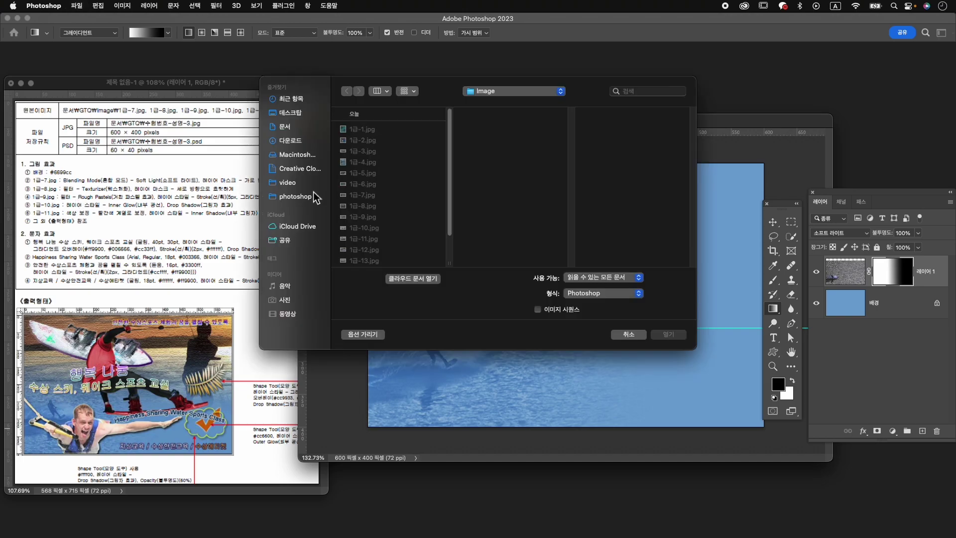
click(377, 206)
click(670, 335)
drag(315, 84, 606, 84)
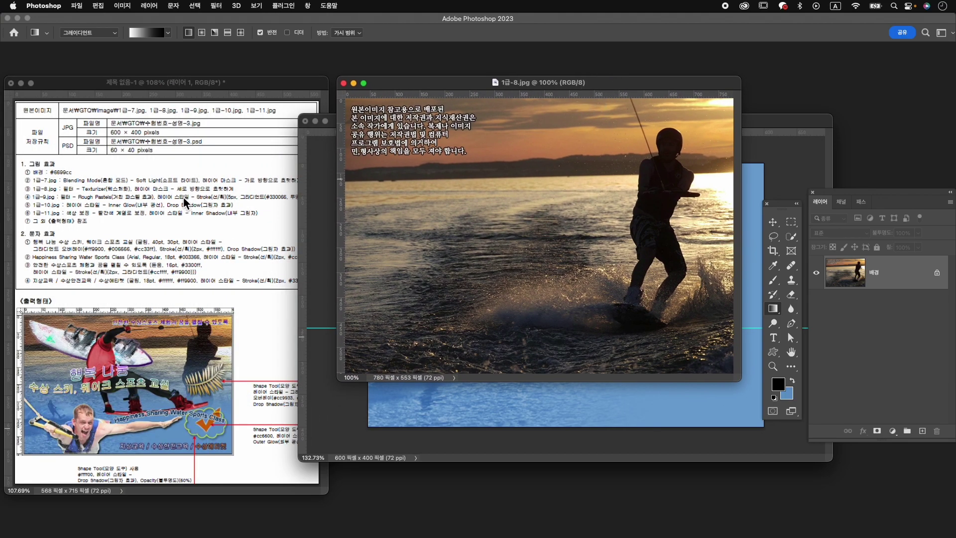
Step: Apply the Texturizer filter from the Filter Gallery to the 1급-8.jpg sunset photo
click(218, 6)
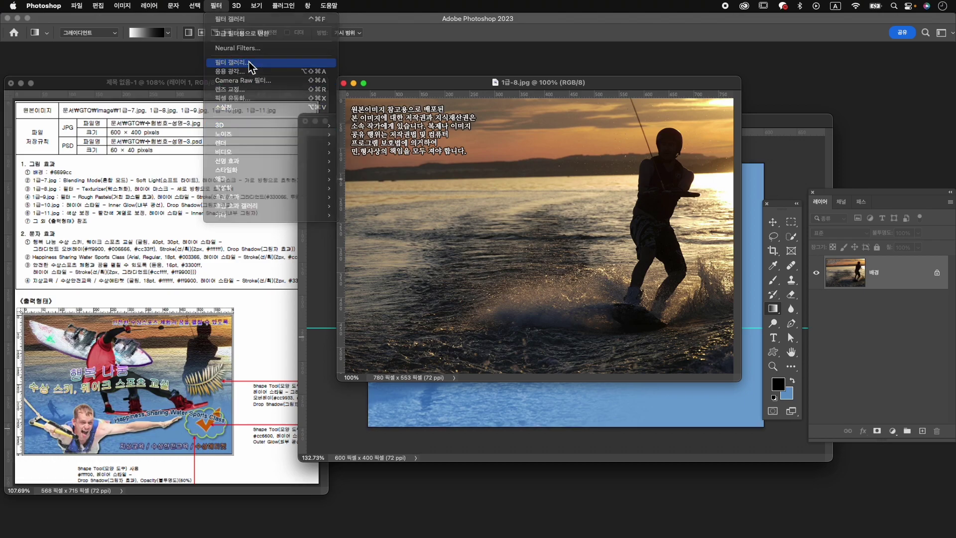
click(251, 64)
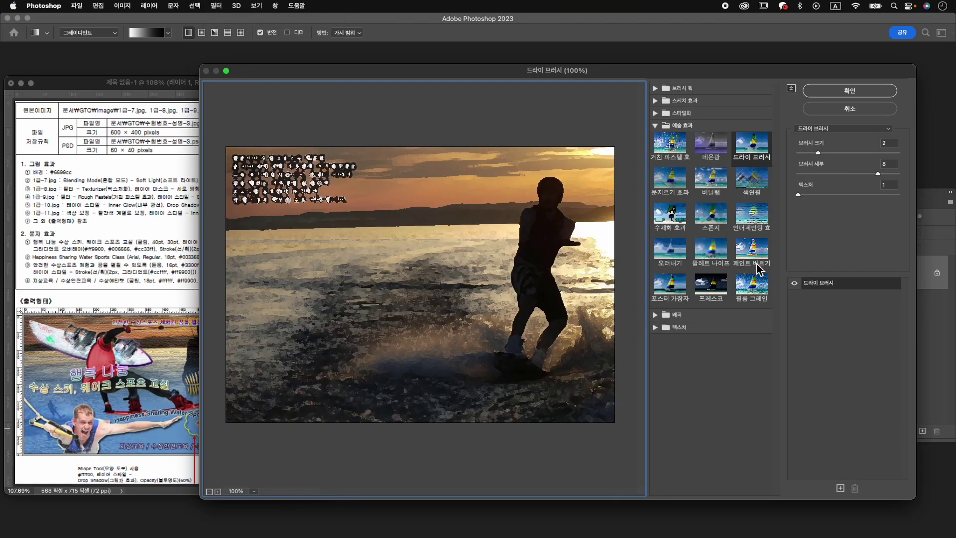
click(666, 328)
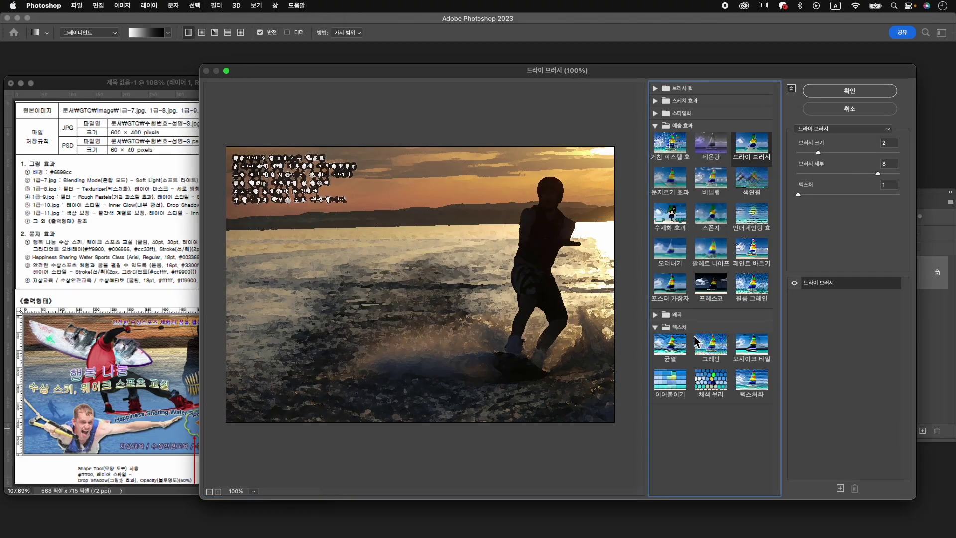
click(753, 388)
click(853, 93)
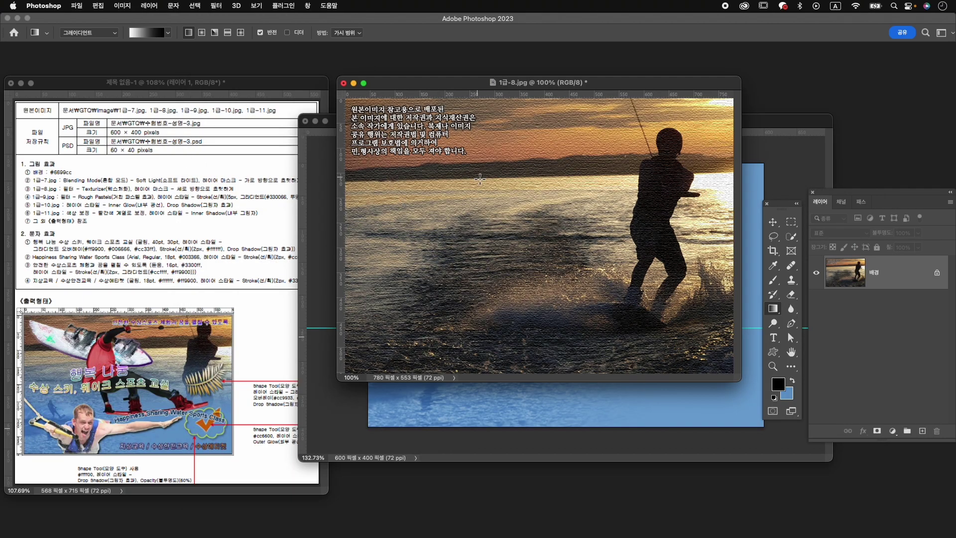
Step: Bring the textured 1급-8.jpg sunset photo into 수험번호-성명-3 and scale it to about 82.63% so it fills the canvas with the skier at right
key(v)
drag(555, 196, 579, 251)
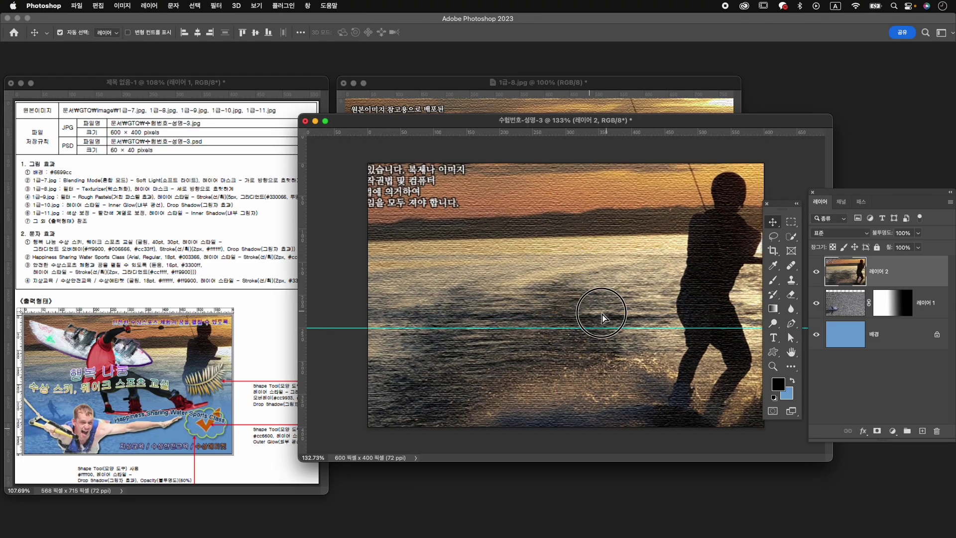
drag(604, 316, 592, 321)
key(super+t)
drag(799, 138, 735, 183)
drag(629, 243, 681, 219)
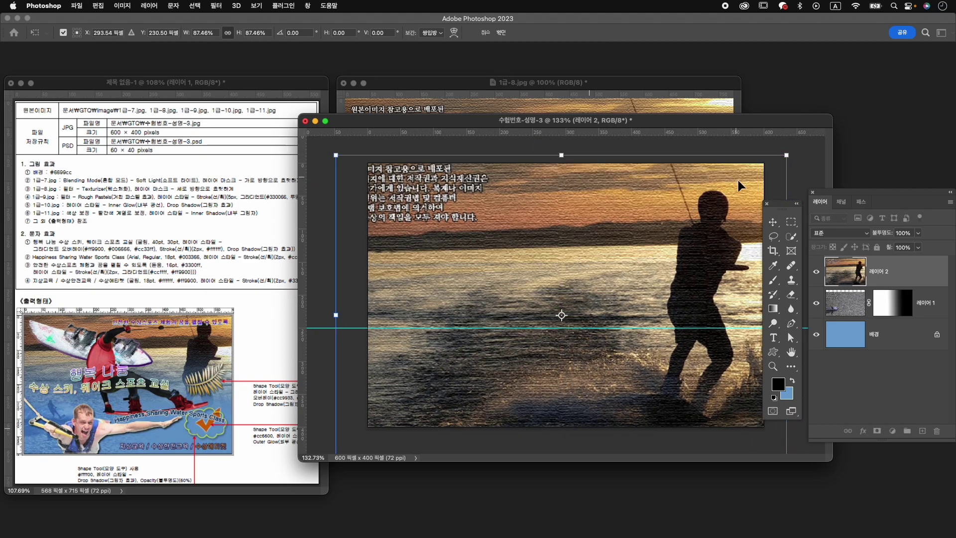
drag(336, 155, 382, 188)
drag(465, 233, 443, 208)
drag(590, 232, 652, 238)
drag(388, 425, 365, 442)
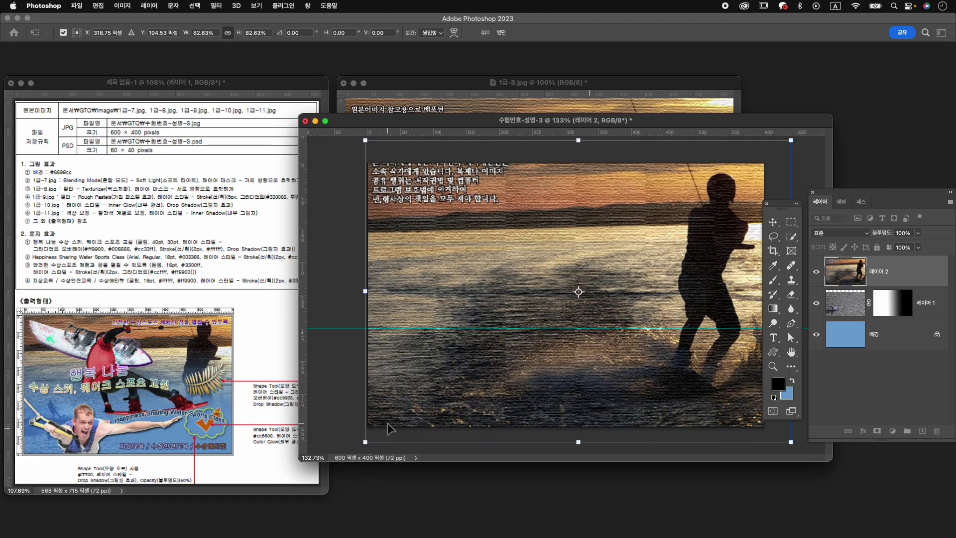
key(Return)
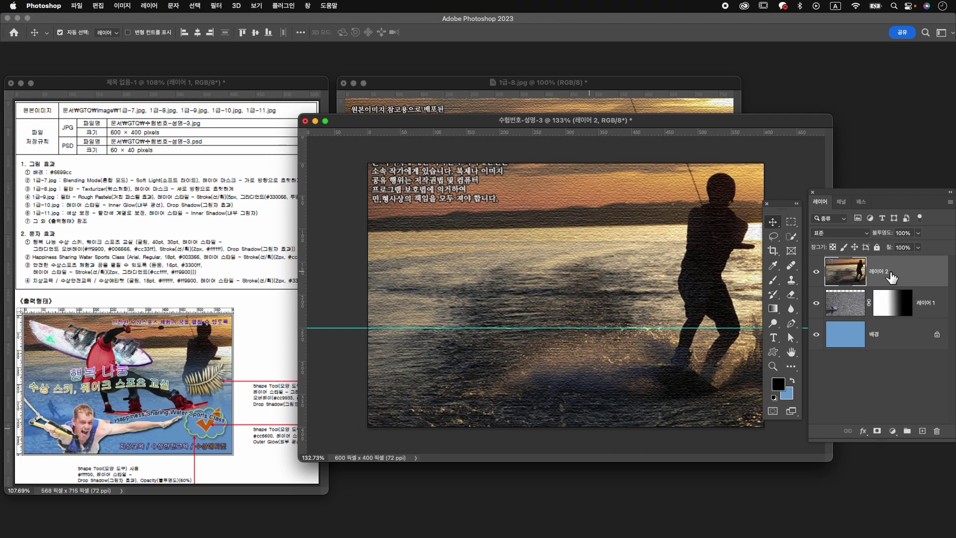
Step: Rename the water photo layer as 1-7 and the sunset photo layer as 1-8
double_click(927, 302)
text(1-7)
key(Return)
double_click(879, 271)
text(1-8)
key(Return)
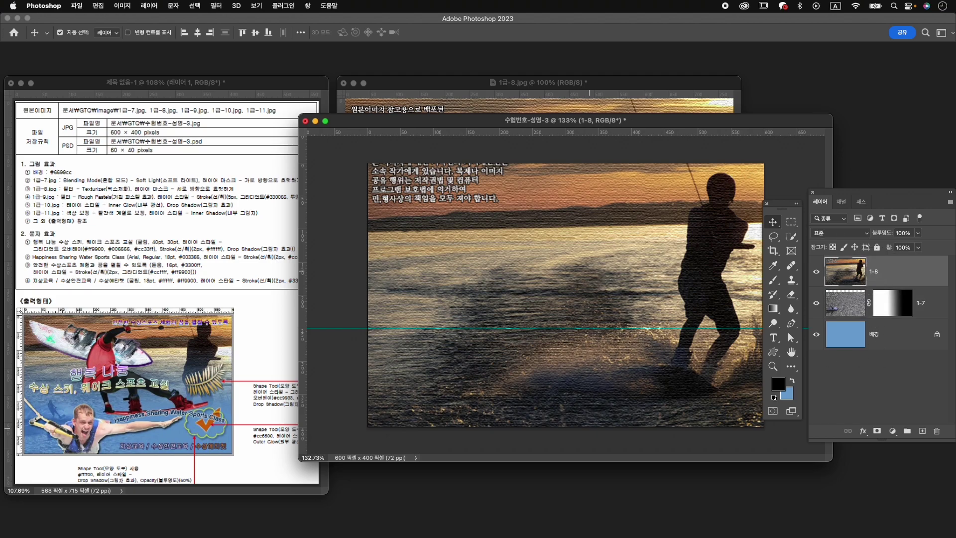
Step: Add a layer mask to layer 1-8 with a vertical gradient that fades out the lower part of the sunset photo
click(877, 431)
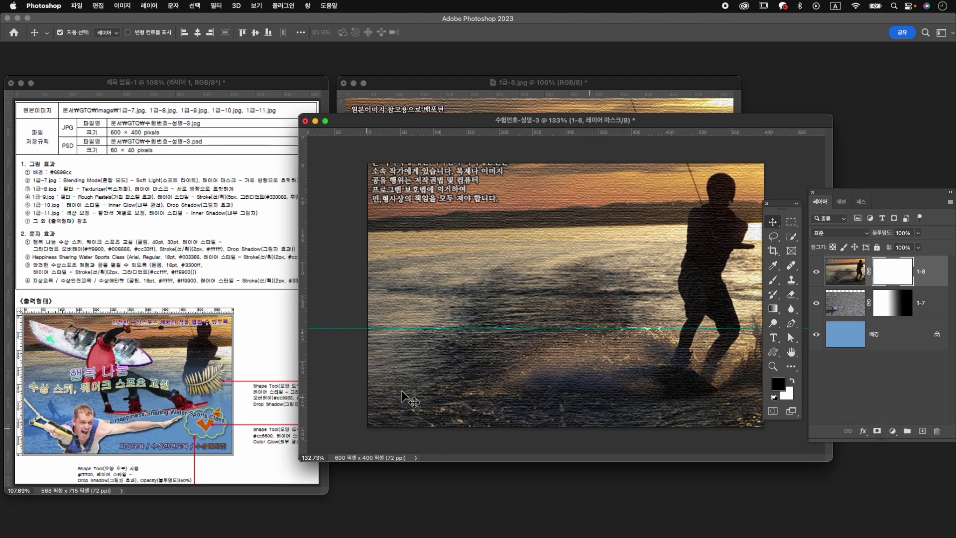
key(g)
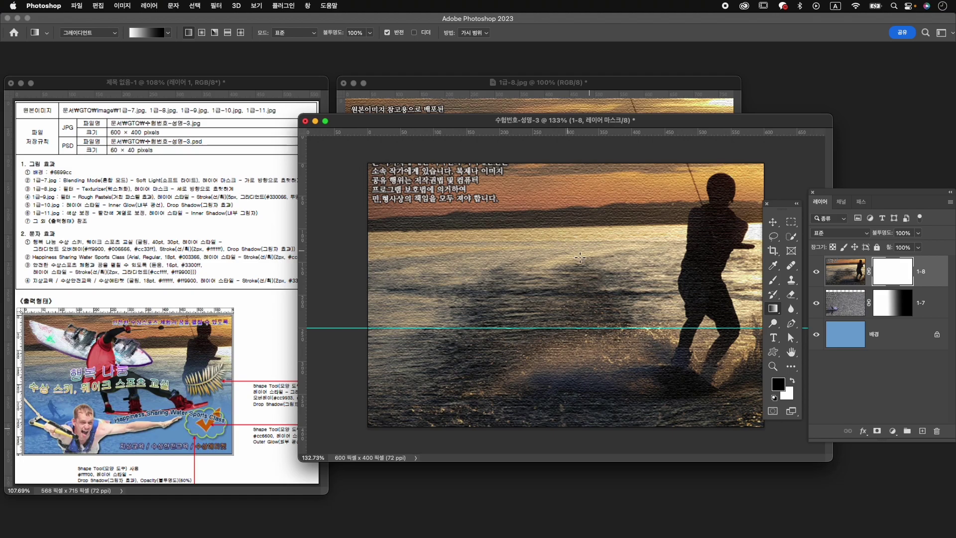
drag(578, 232, 579, 365)
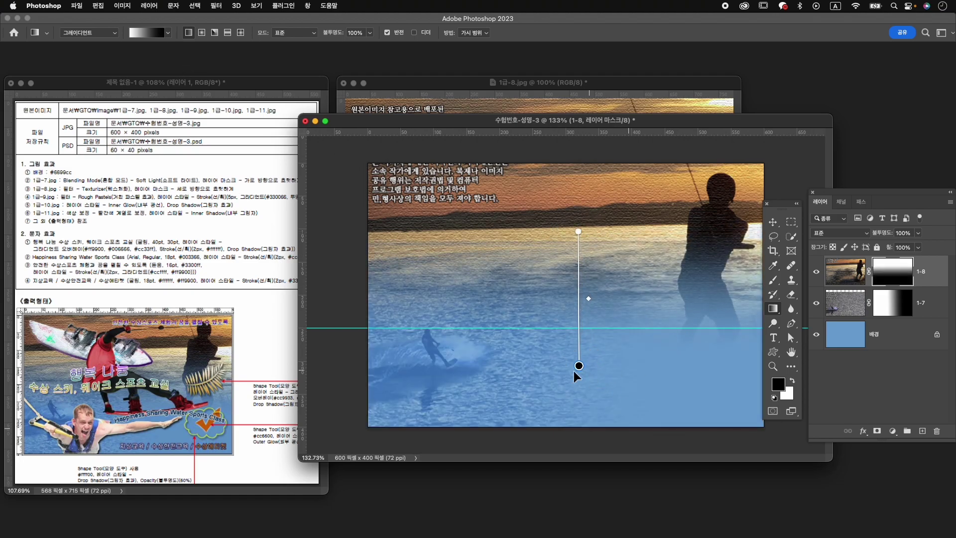
key(v)
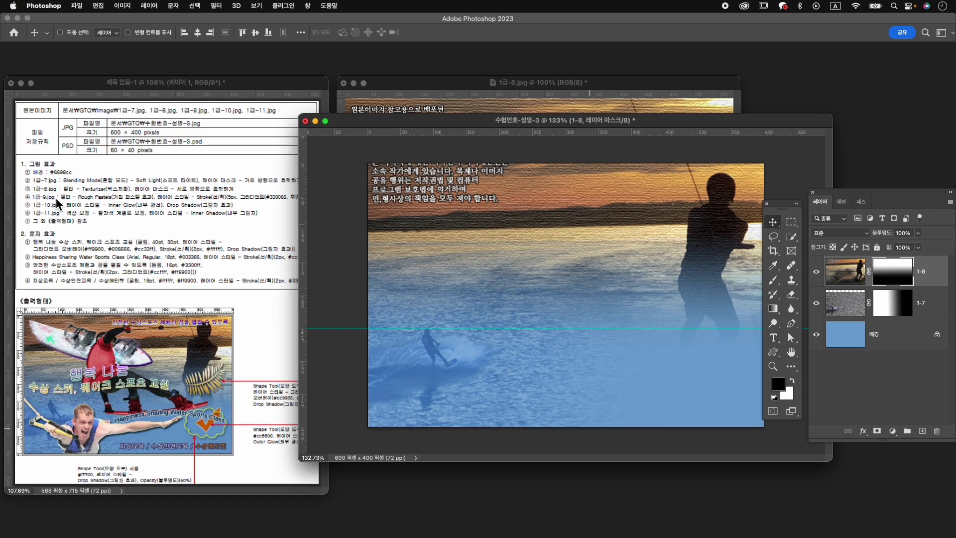
Step: Open 1급-9.jpg from the Image folder and move its window off the task sheet
key(super+o)
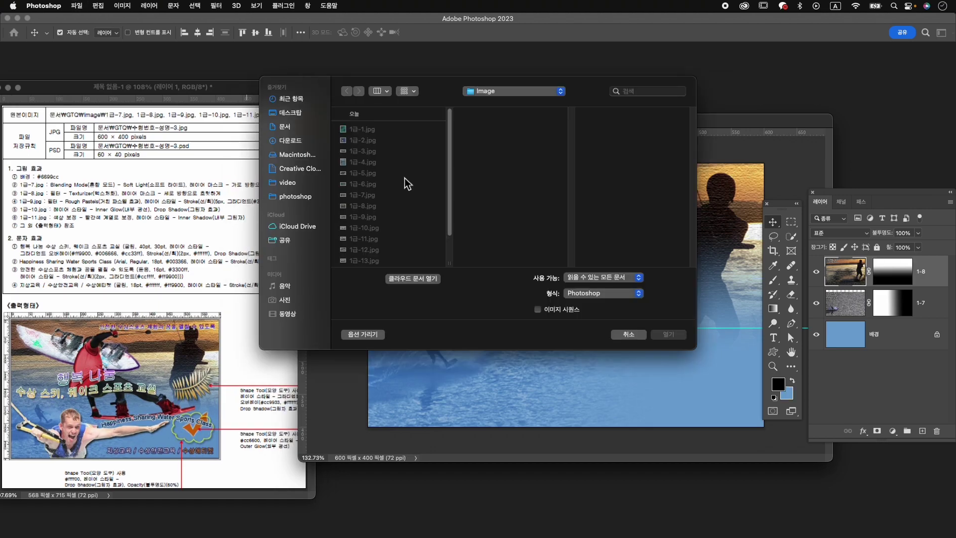
click(386, 218)
click(668, 333)
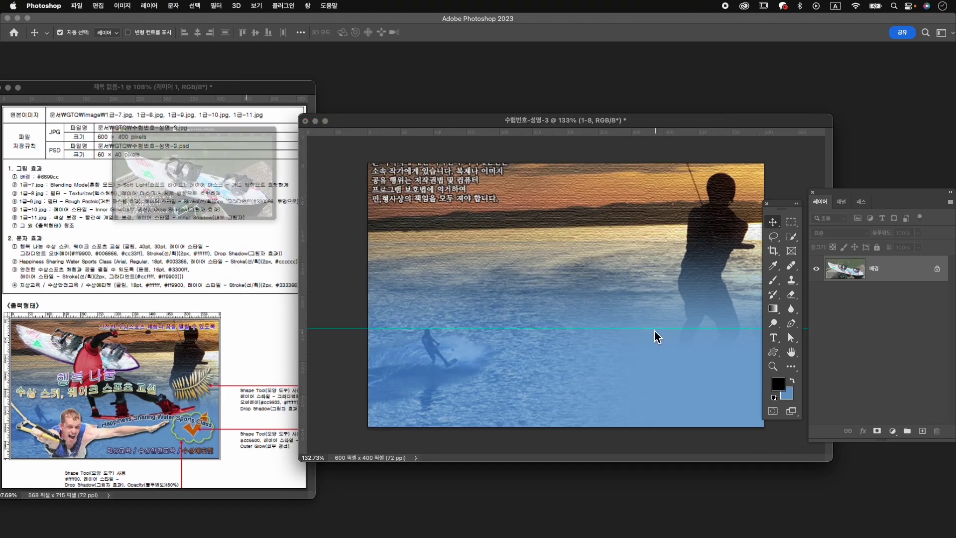
drag(219, 77, 566, 114)
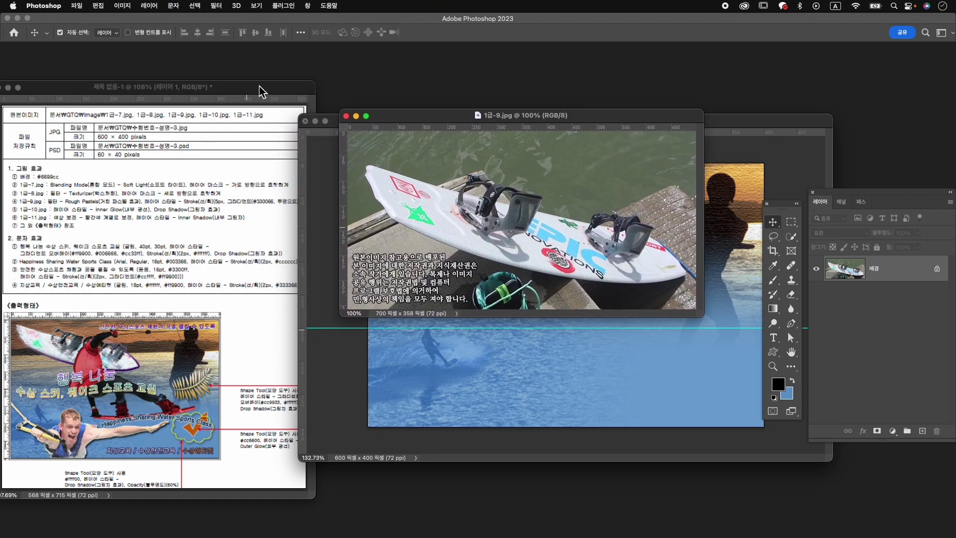
Step: Apply the Rough Pastels filter from the Filter Gallery to the 1급-9.jpg wakeboard photo
click(216, 7)
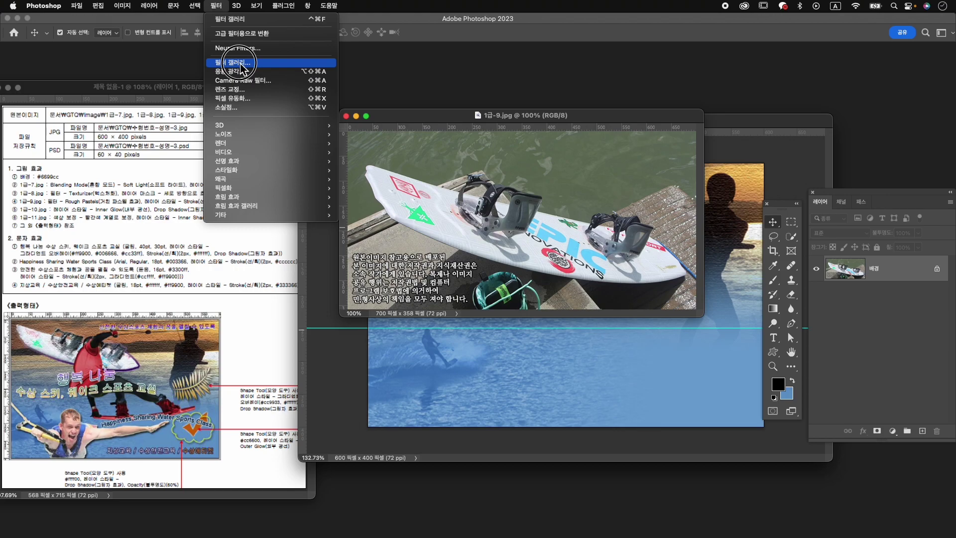
click(243, 64)
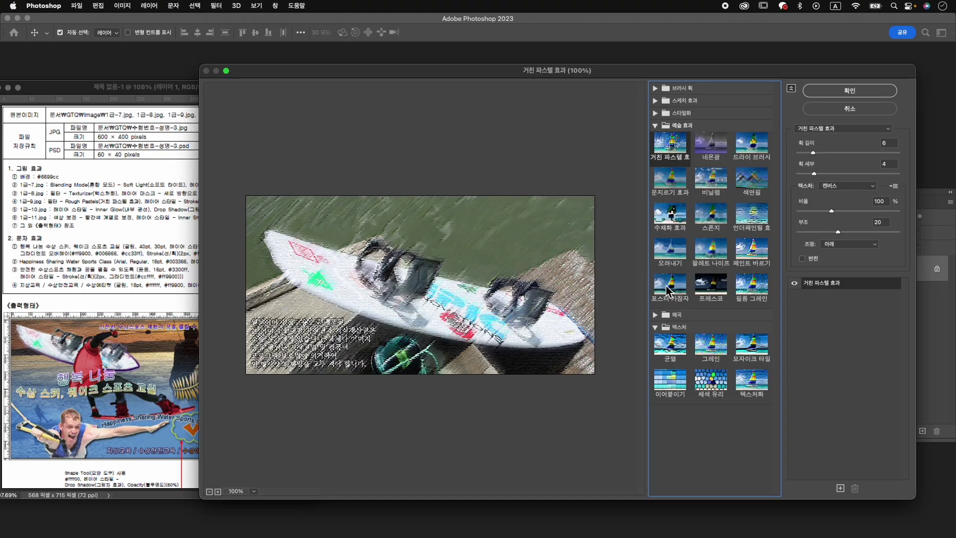
click(851, 90)
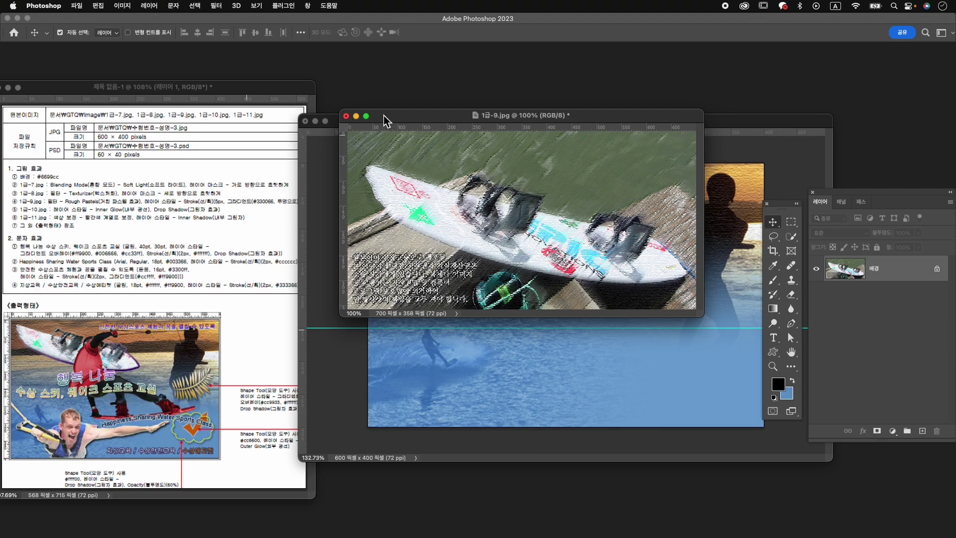
Step: Select the wakeboard in 1급-9.jpg with the Object Selection tool
drag(377, 120, 402, 122)
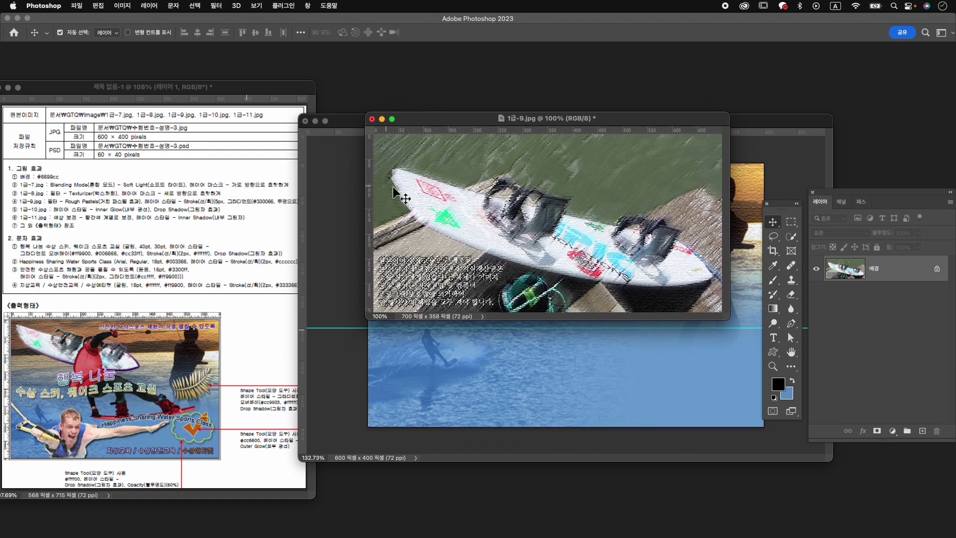
click(792, 236)
click(821, 236)
drag(384, 162, 717, 300)
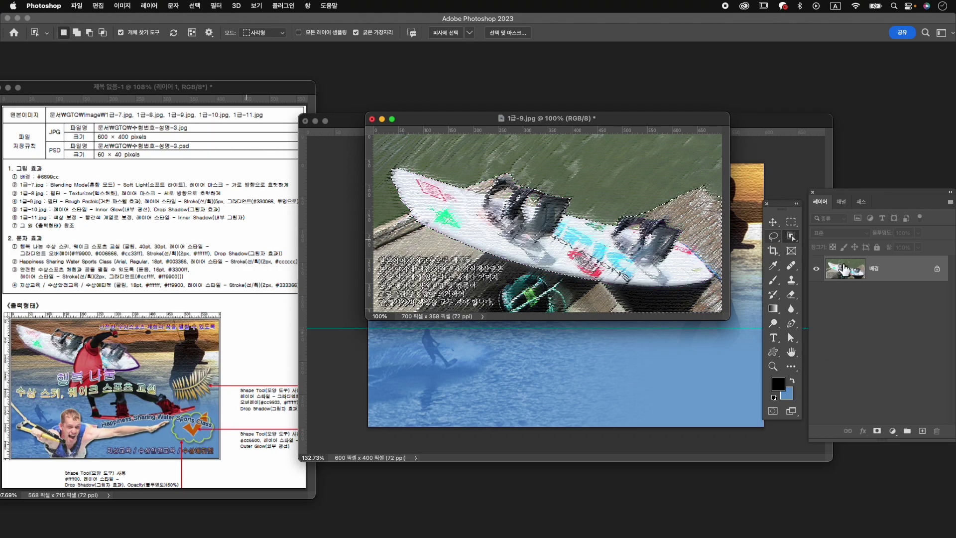
Step: Refine the wakeboard selection with the Quick Selection tool, removing the surrounding dock, and mask out the background
click(791, 236)
click(825, 246)
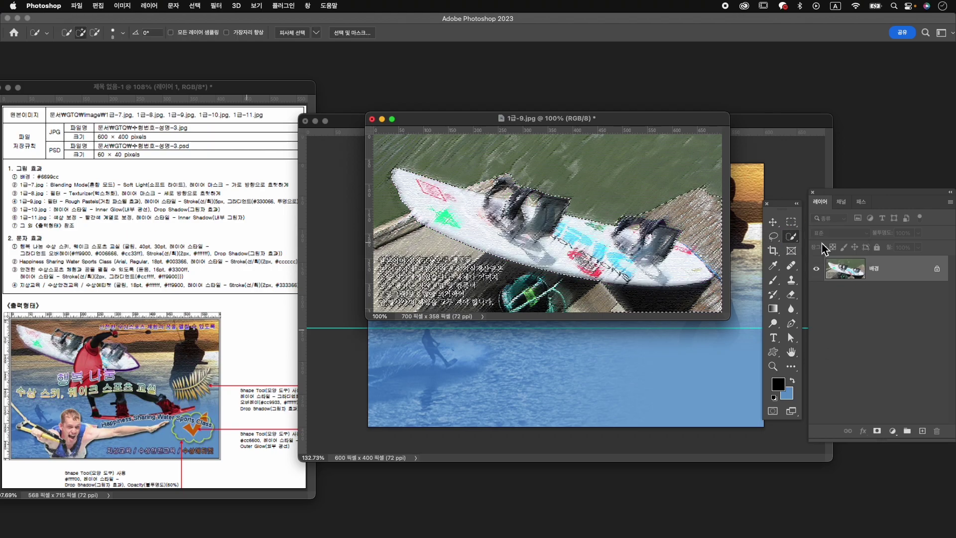
key(])
mouse_move(700, 199)
mouse_down()
mouse_move(726, 233)
mouse_move(690, 204)
mouse_move(695, 192)
mouse_move(717, 216)
mouse_move(710, 195)
mouse_move(726, 284)
mouse_move(720, 311)
mouse_move(611, 317)
mouse_move(599, 305)
mouse_move(700, 306)
mouse_move(661, 200)
mouse_move(687, 209)
mouse_move(648, 207)
mouse_move(697, 231)
mouse_up()
key(])
key(])
key(])
key(])
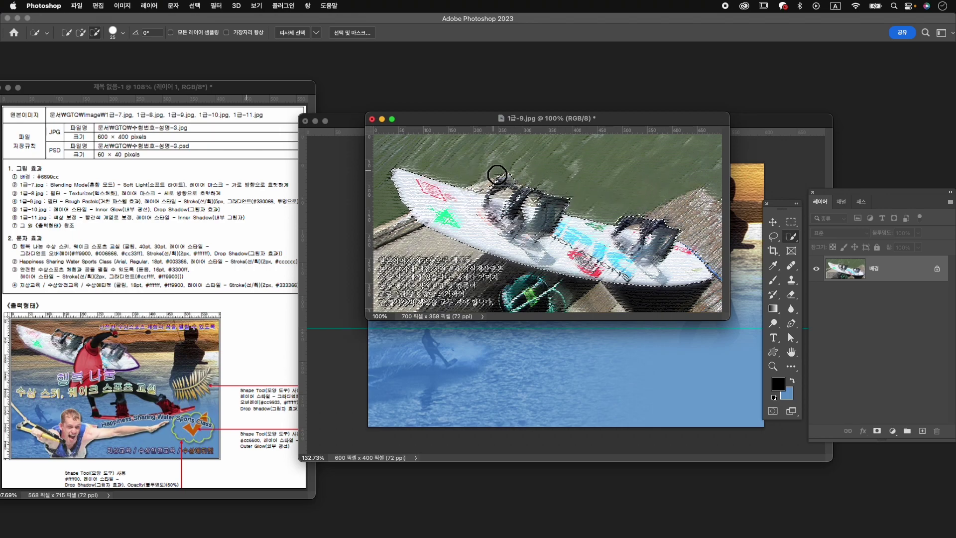
click(532, 222)
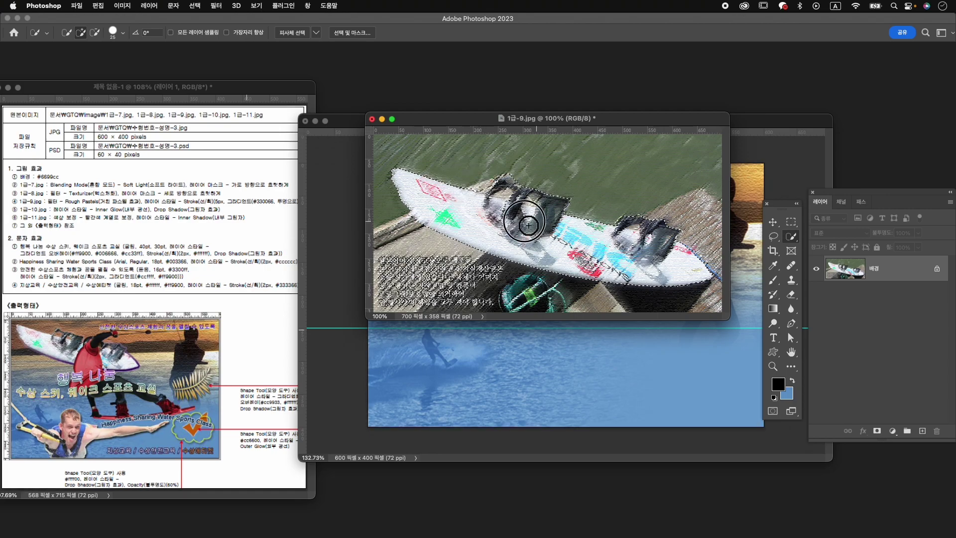
drag(622, 254, 664, 257)
key(bracketleft)
key(bracketleft)
key(bracketleft)
key(bracketleft)
key(p)
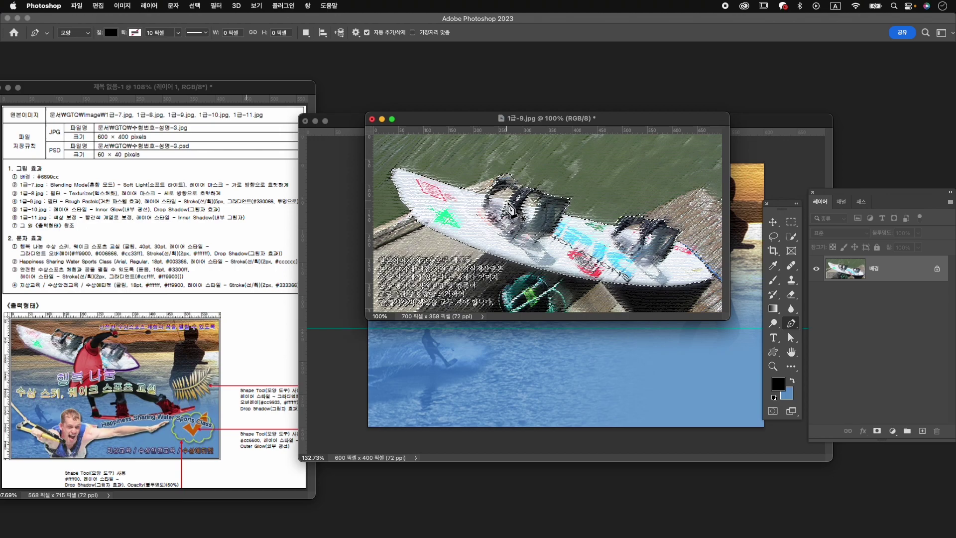
key(b)
key(w)
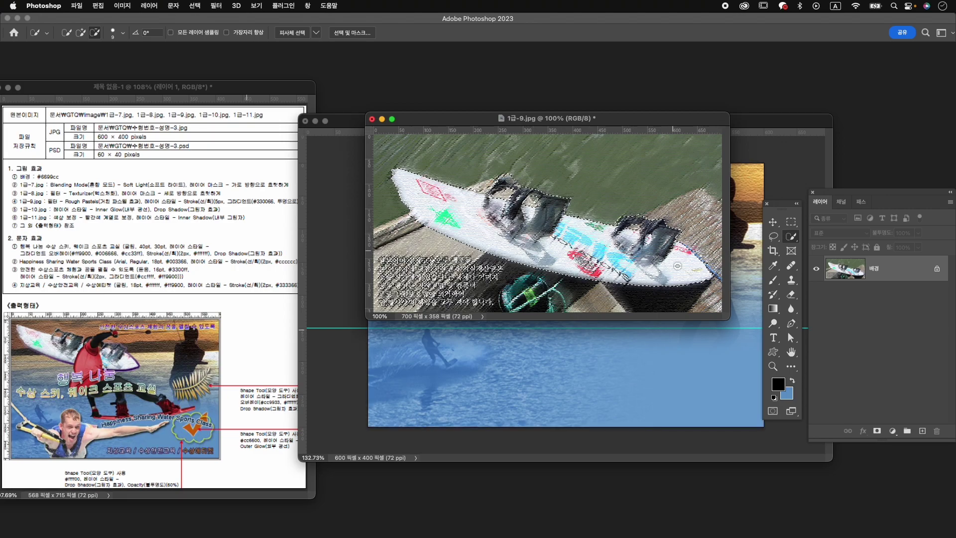
click(878, 431)
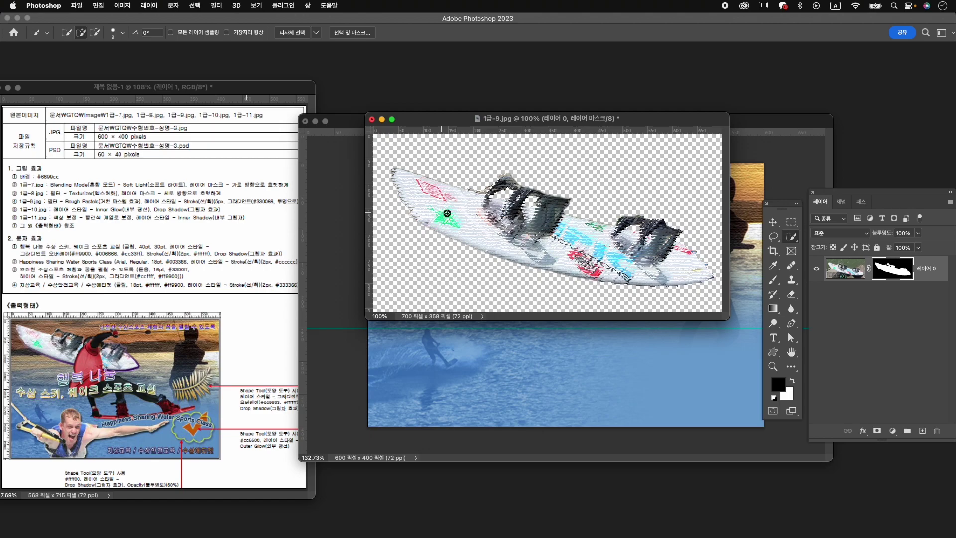
Step: Bring the masked wakeboard into 수험번호-성명-3 and scale it down into the canvas's upper-left area, matching the task sheet
key(v)
drag(444, 215, 586, 260)
key(super+t)
drag(341, 359, 422, 319)
drag(506, 261, 449, 240)
drag(660, 141, 633, 156)
drag(537, 228, 539, 216)
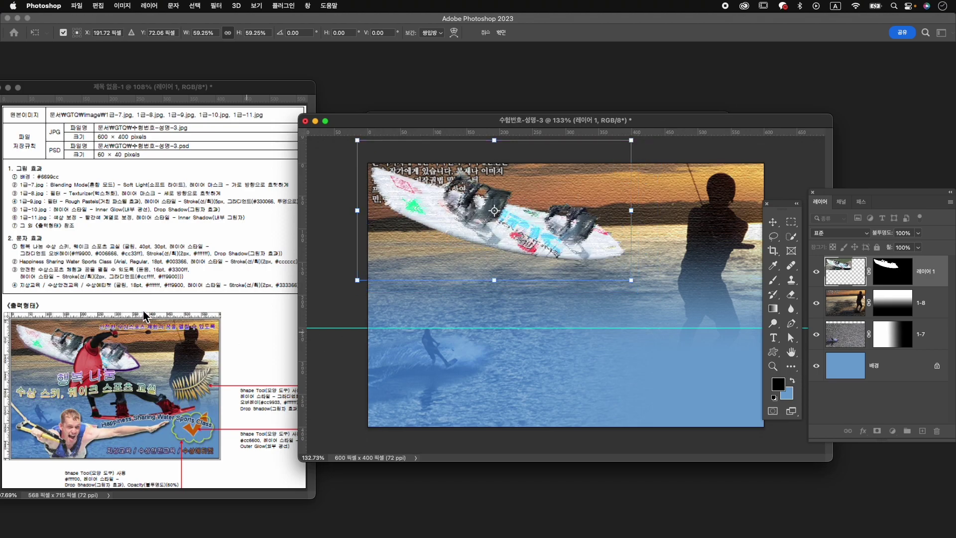
drag(631, 280, 613, 271)
key(Return)
drag(521, 227, 522, 234)
Step: Rename the wakeboard layer as 1-9
double_click(931, 273)
text(1-9)
key(Return)
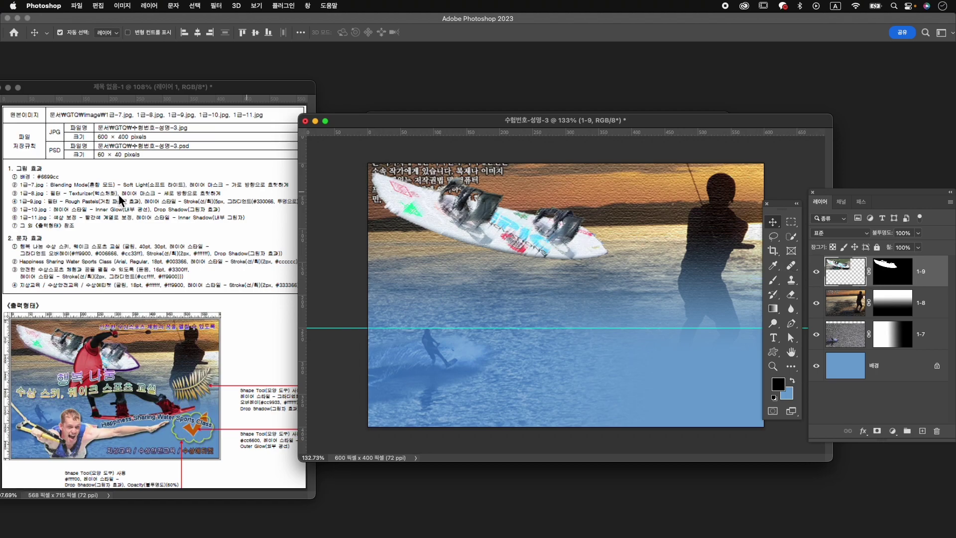
Step: Add a 5 px outside Stroke layer style with a gradient fill to layer 1-9
click(864, 431)
click(877, 344)
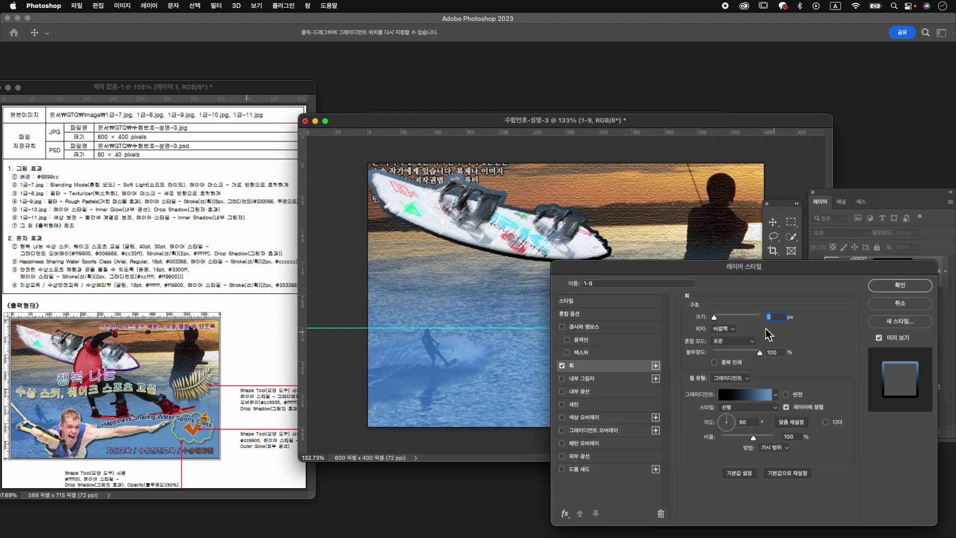
text(5)
Step: Set both color stops of the stroke gradient to #330066
click(755, 395)
double_click(578, 423)
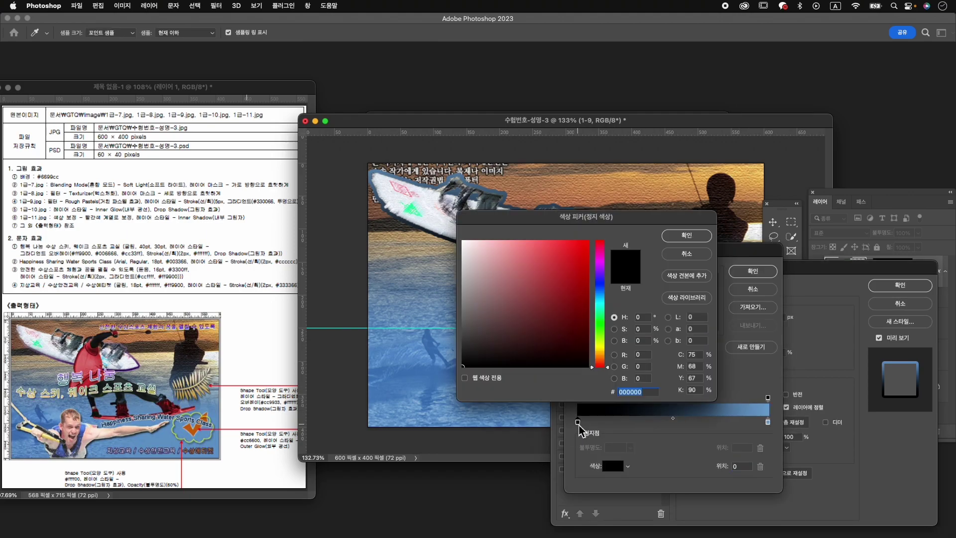
text(33)
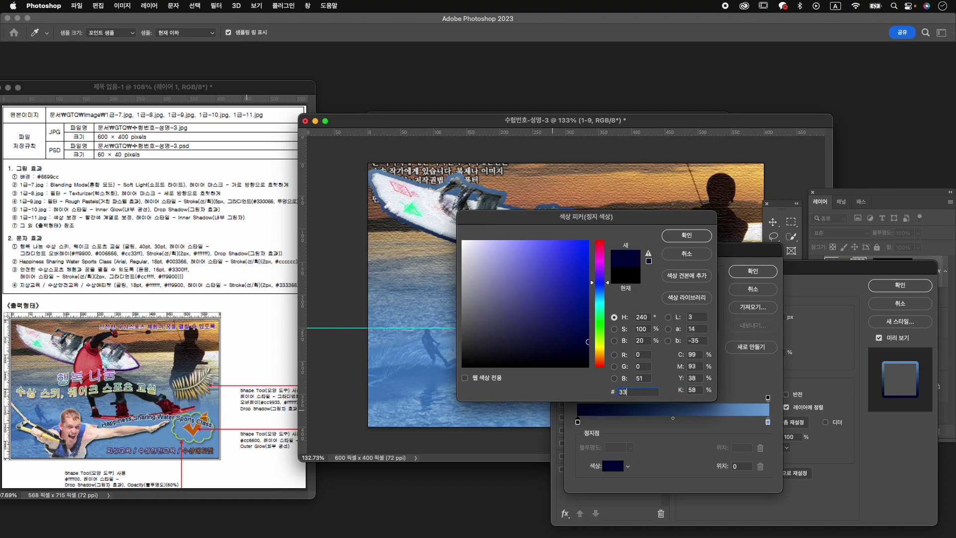
text(0066)
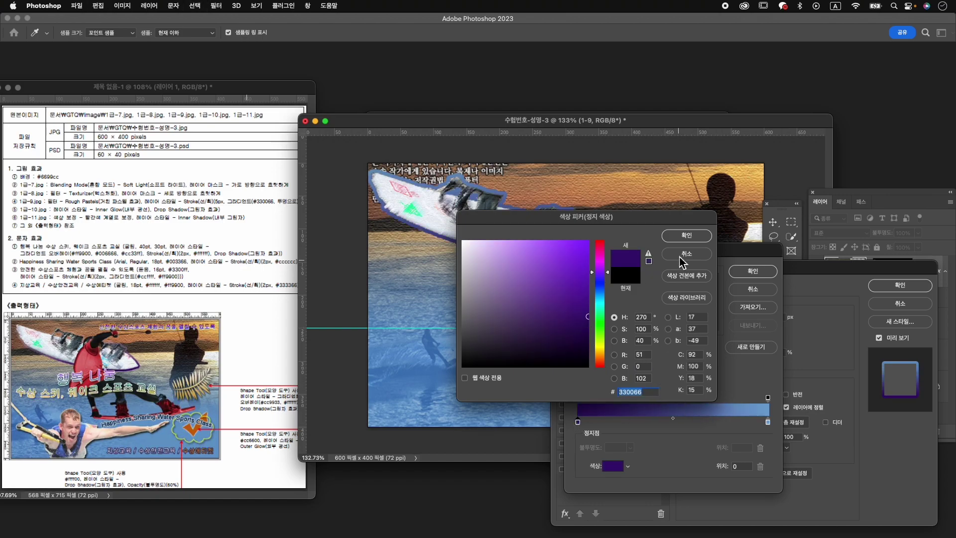
click(689, 237)
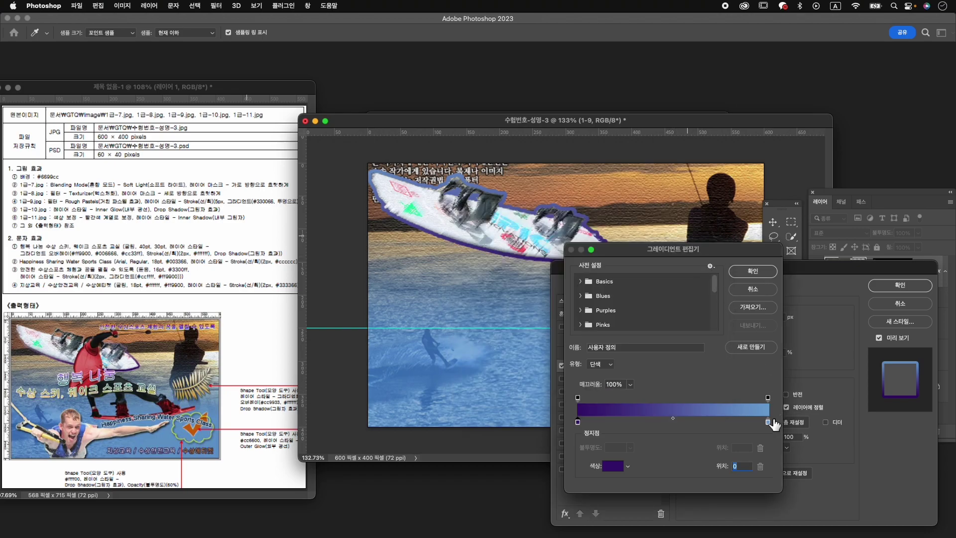
drag(769, 426, 769, 426)
double_click(770, 427)
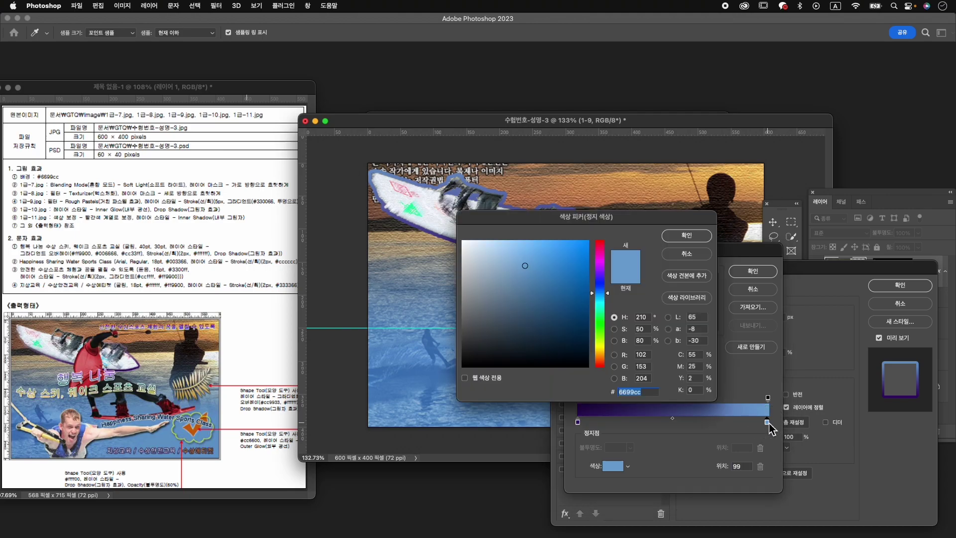
text(330066)
click(688, 237)
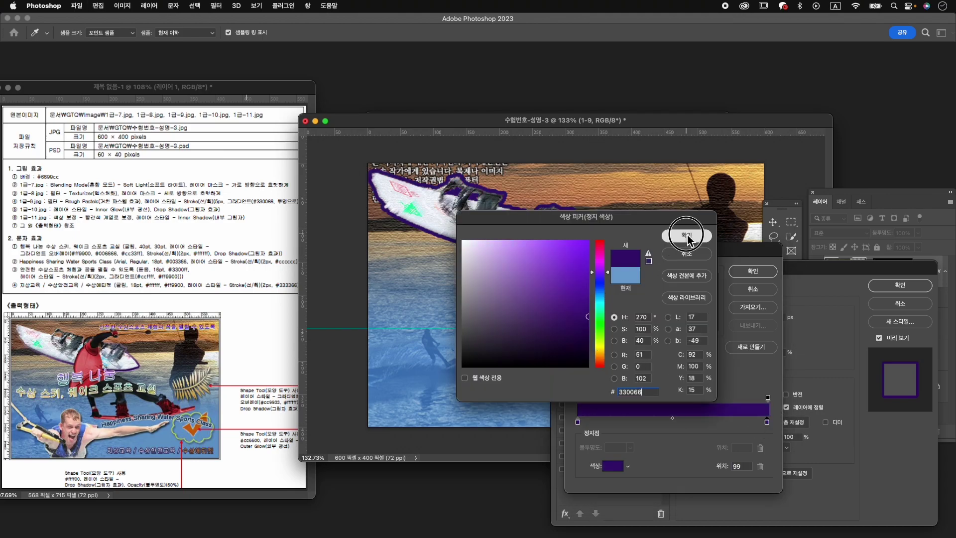
Step: Set the end opacity stop of layer 1-9's stroke gradient to 0%, tilt the gradient angle slightly and apply the layer style
click(769, 398)
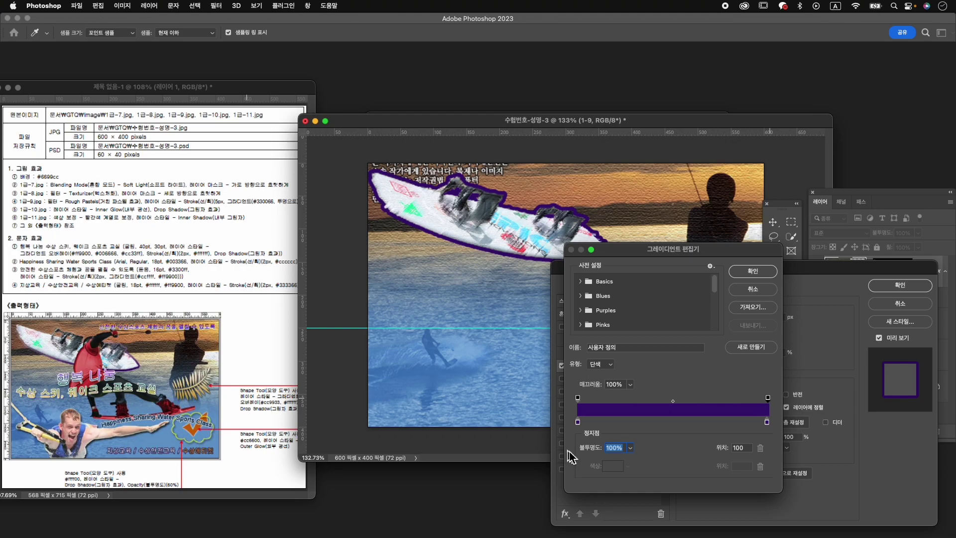
text(0)
key(Return)
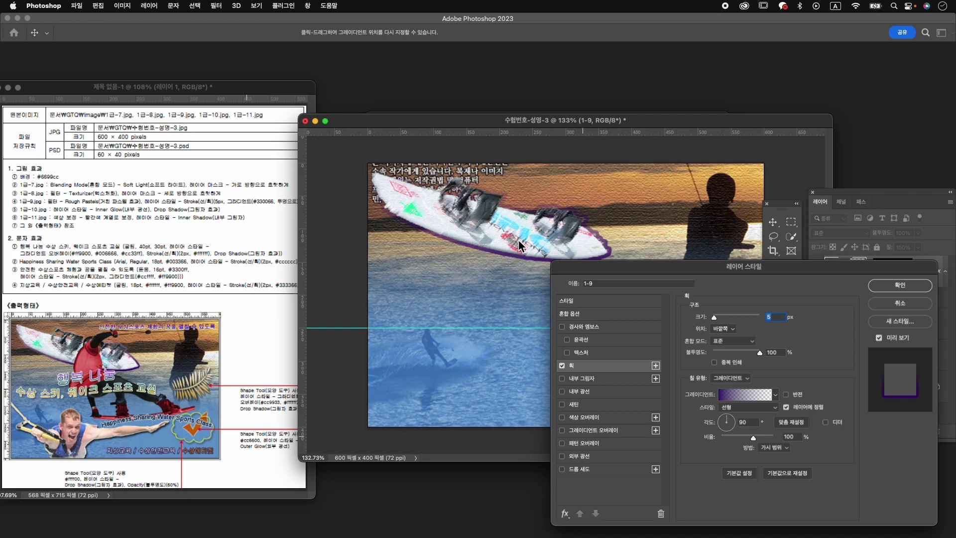
drag(739, 426, 728, 419)
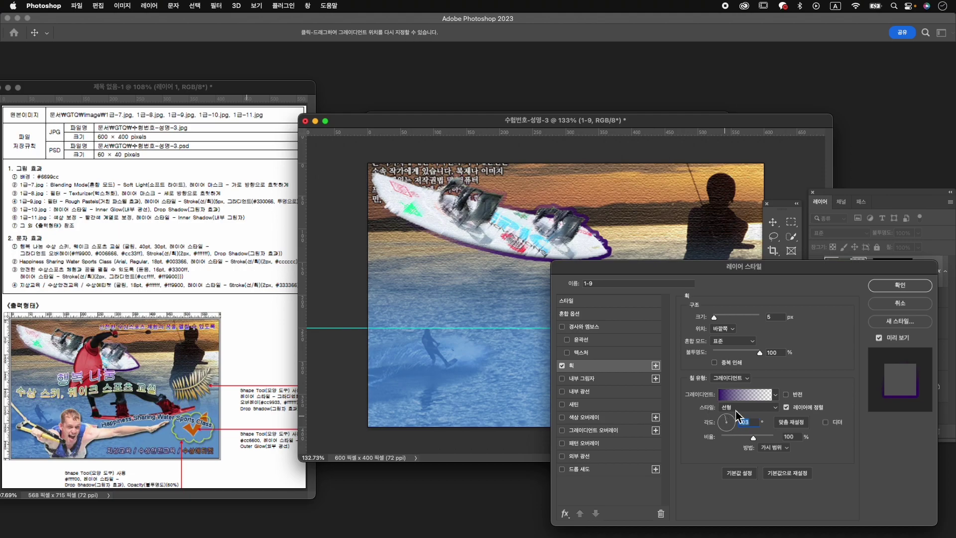
click(896, 285)
Step: Close 1급-9.jpg without saving and open 1급-10.jpg from the Image folder
drag(442, 117, 428, 140)
click(372, 119)
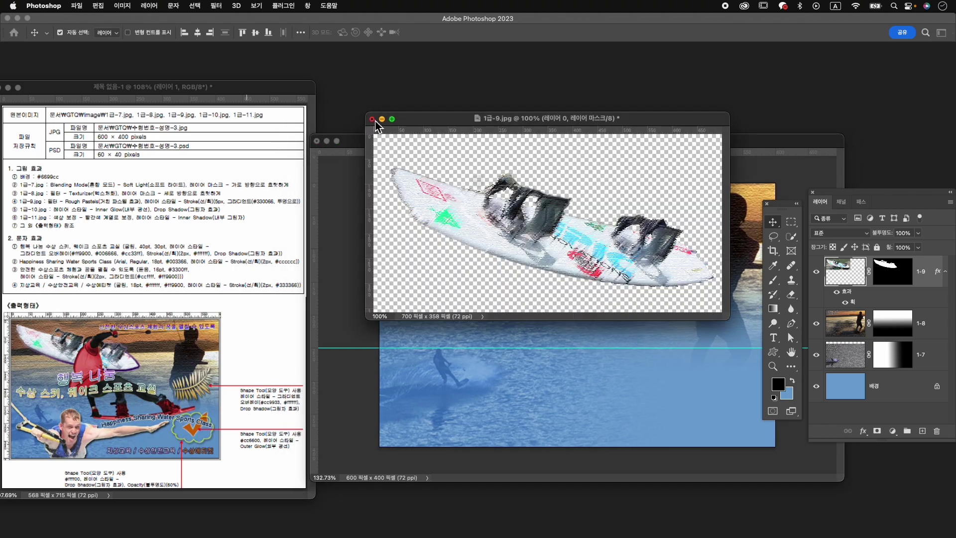
click(501, 219)
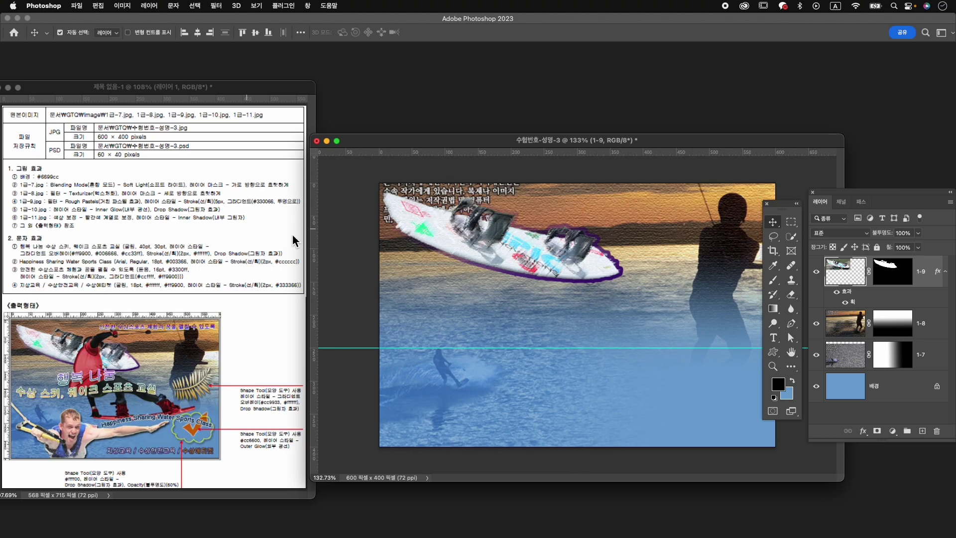
key(super+o)
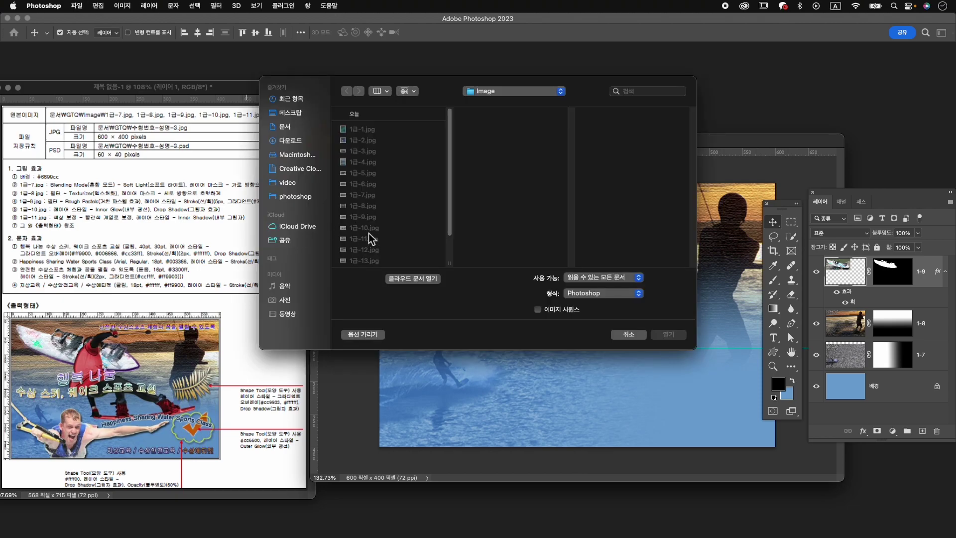
click(369, 228)
click(679, 336)
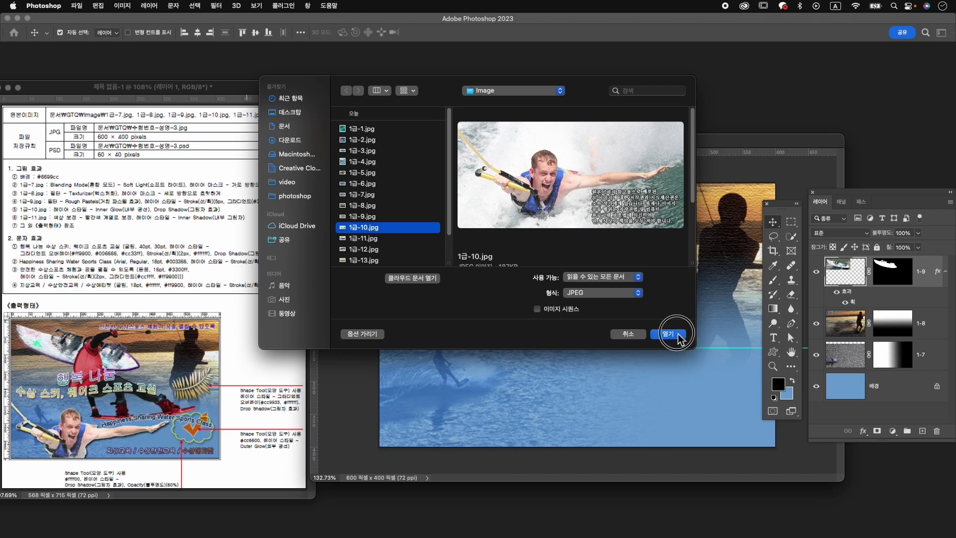
drag(229, 82, 574, 87)
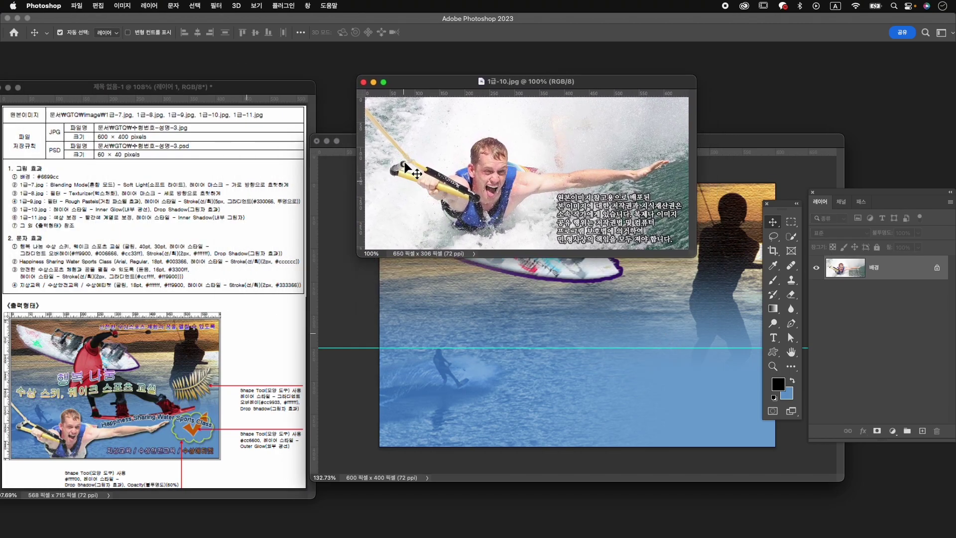
Step: Select the man and his tow handle in 1급-10.jpg with Object Selection, and subtract the background near the handle with Quick Selection
click(791, 237)
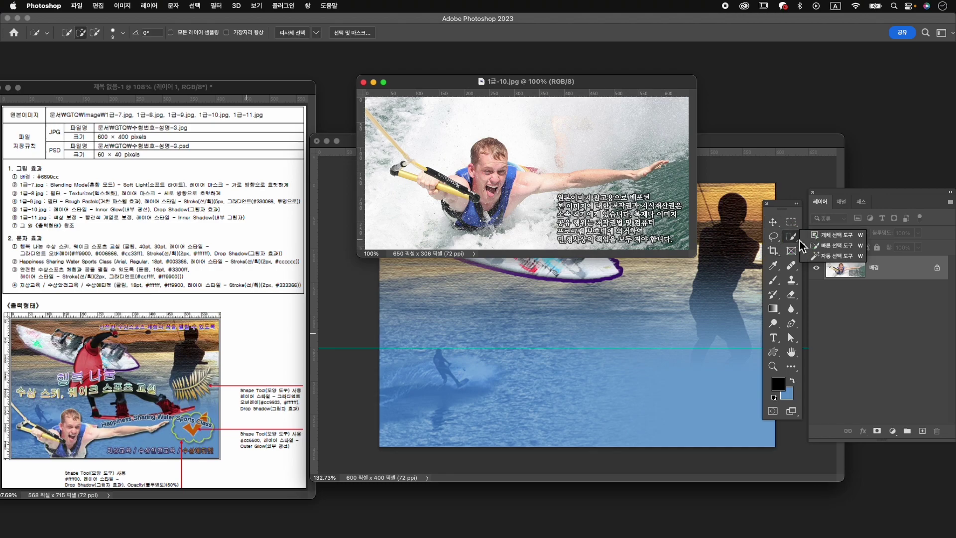
click(829, 236)
drag(657, 232, 349, 92)
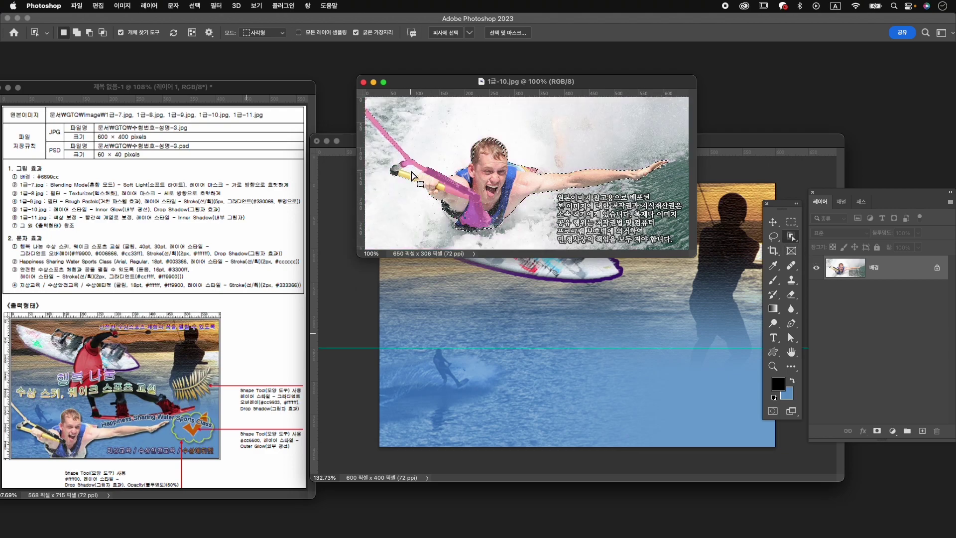
right_click(791, 237)
click(837, 247)
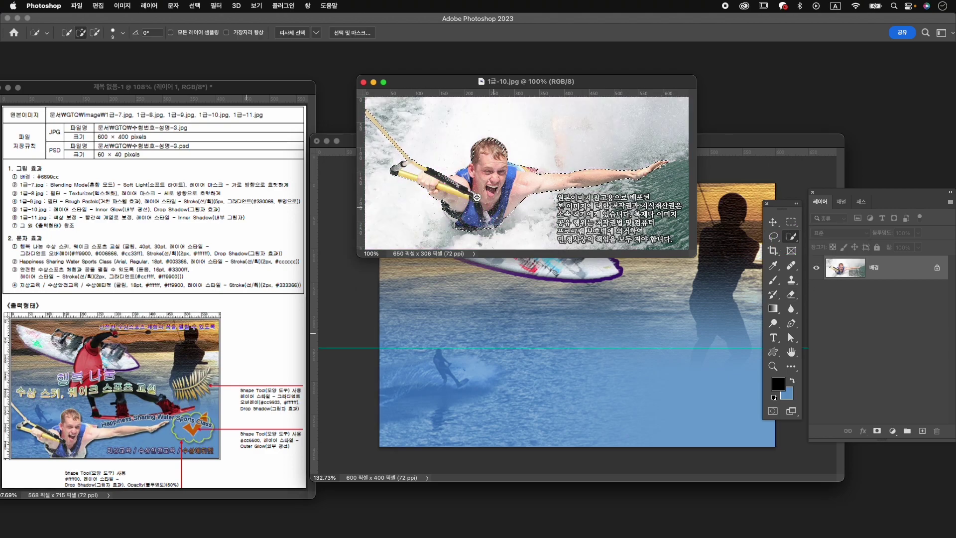
alt+click(414, 171)
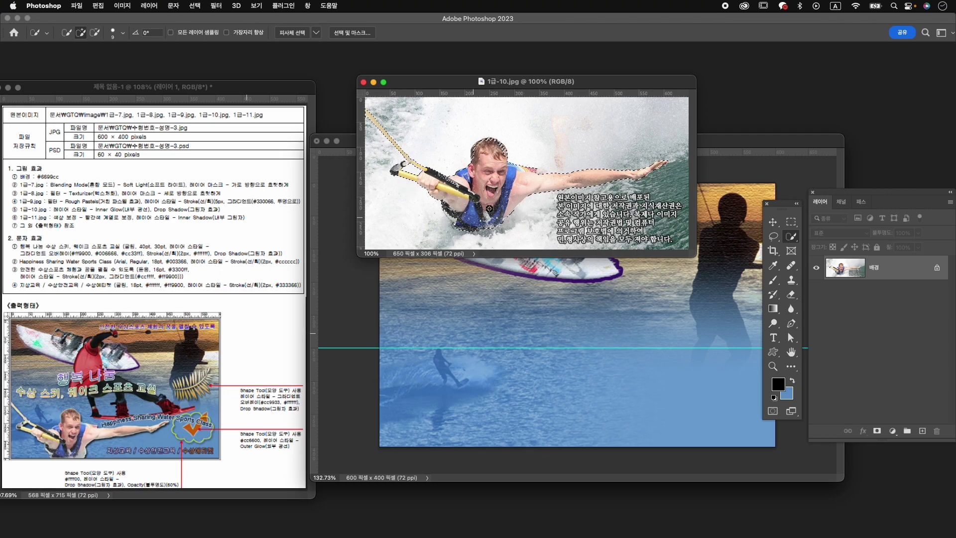
Step: Add the missed part of the man's head to the selection and mask the photo to the selected man
click(878, 432)
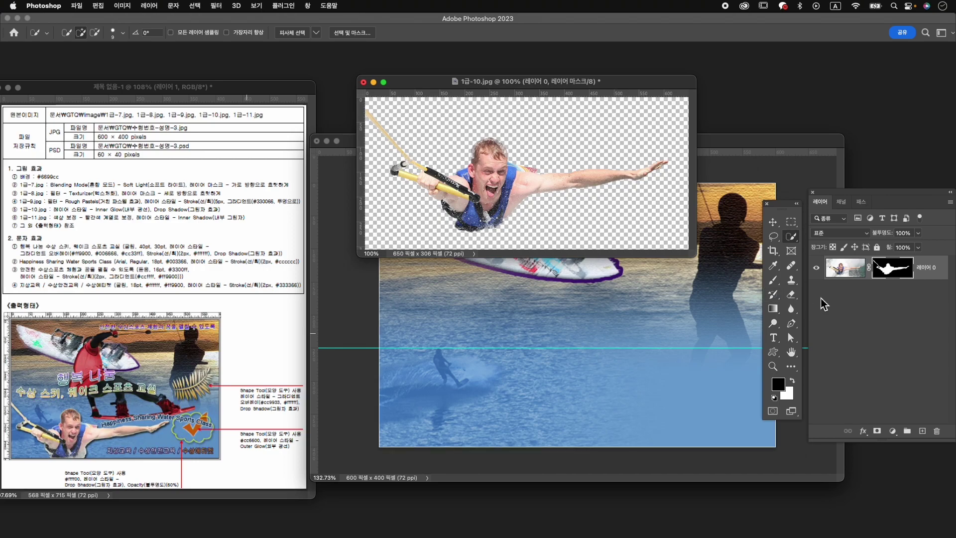
key(super+z)
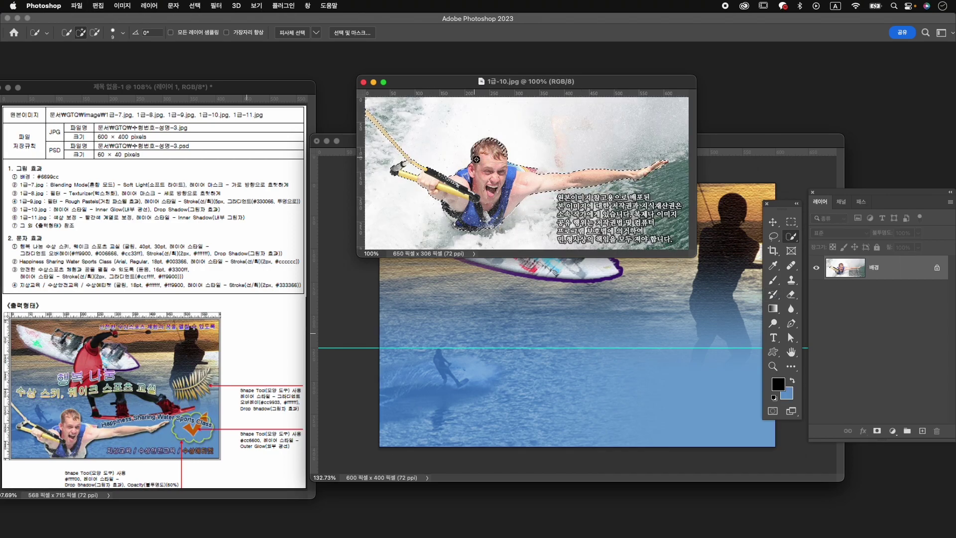
right_click(791, 237)
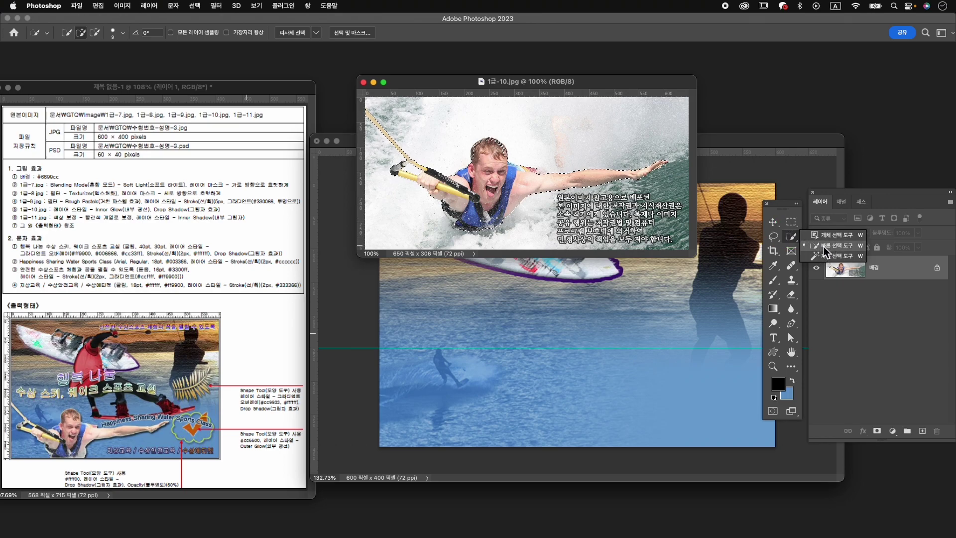
click(835, 245)
mouse_move(475, 158)
mouse_down()
mouse_move(482, 143)
mouse_move(494, 146)
mouse_up()
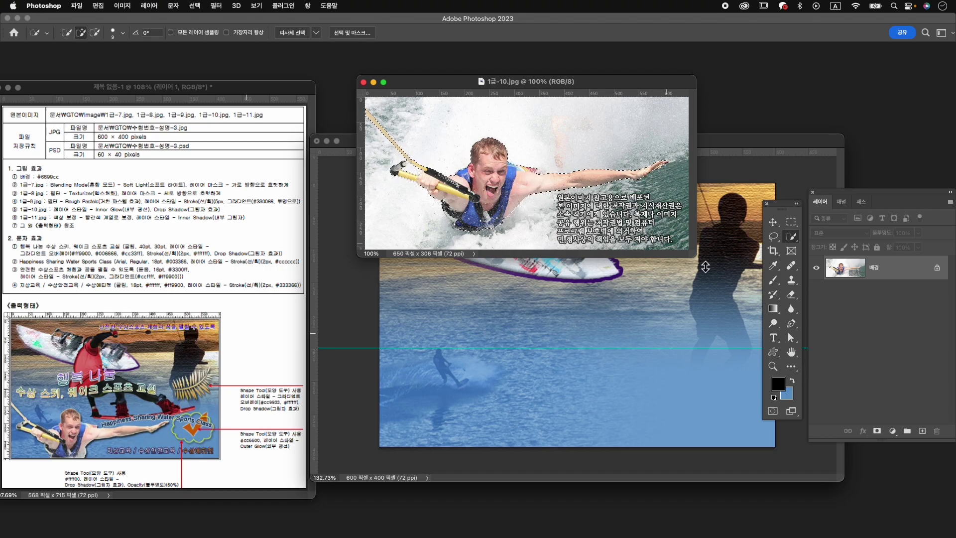
click(878, 430)
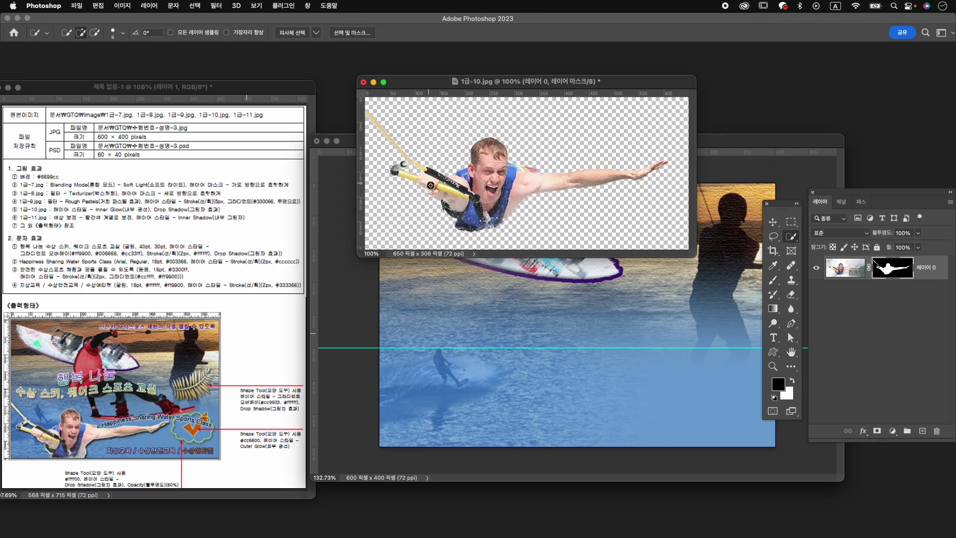
Step: Bring the masked man into 수험번호-성명-3 and scale him to about 79.5% in the canvas's lower-left area
key(v)
drag(446, 148, 524, 290)
key(ctrl+t)
drag(363, 233, 486, 294)
drag(619, 375, 497, 415)
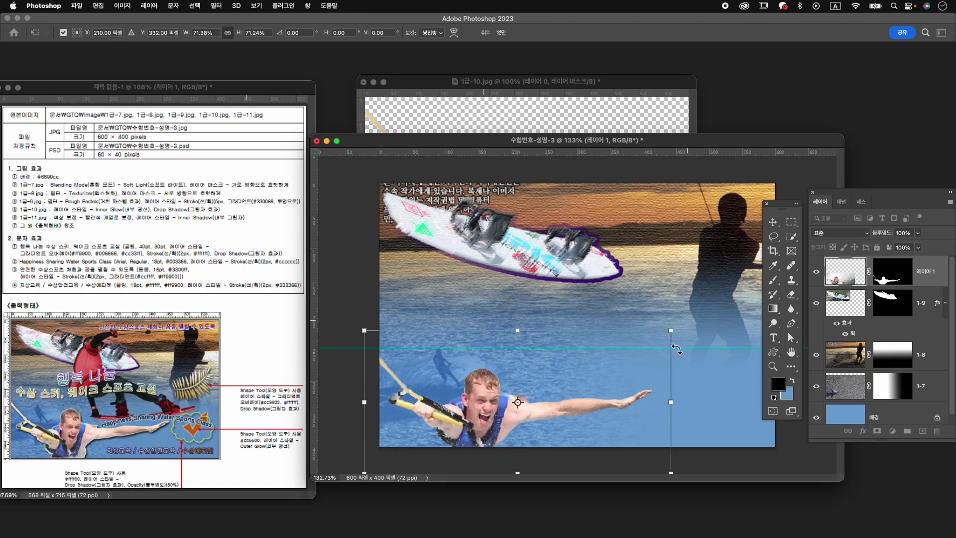
drag(675, 331, 708, 311)
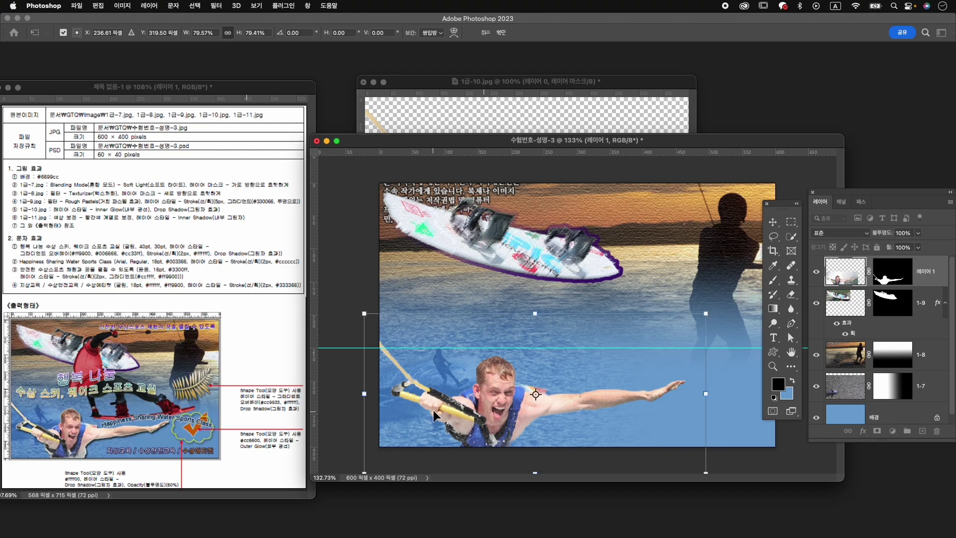
key(Return)
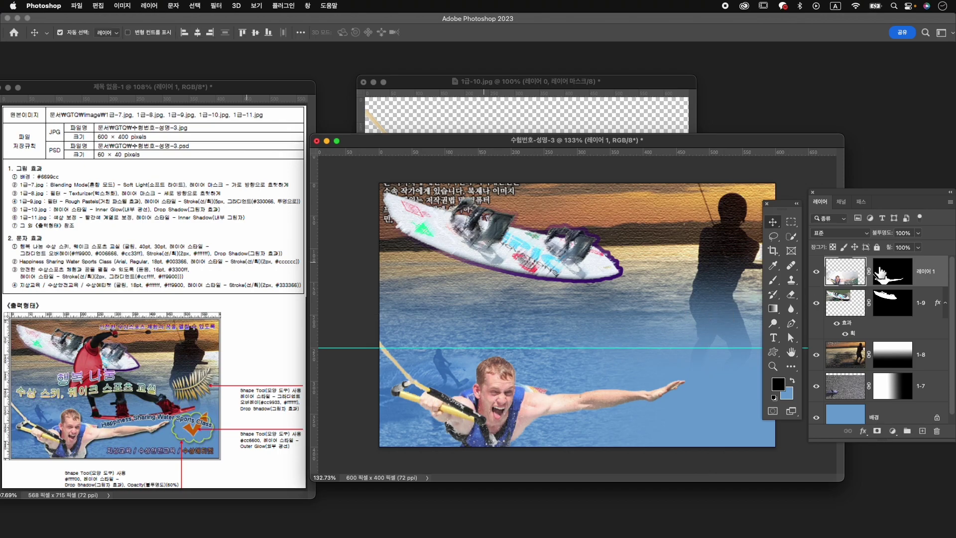
Step: Rename the man's layer as 1-10 and give it Inner Glow and Drop Shadow layer styles
double_click(929, 272)
key(Return)
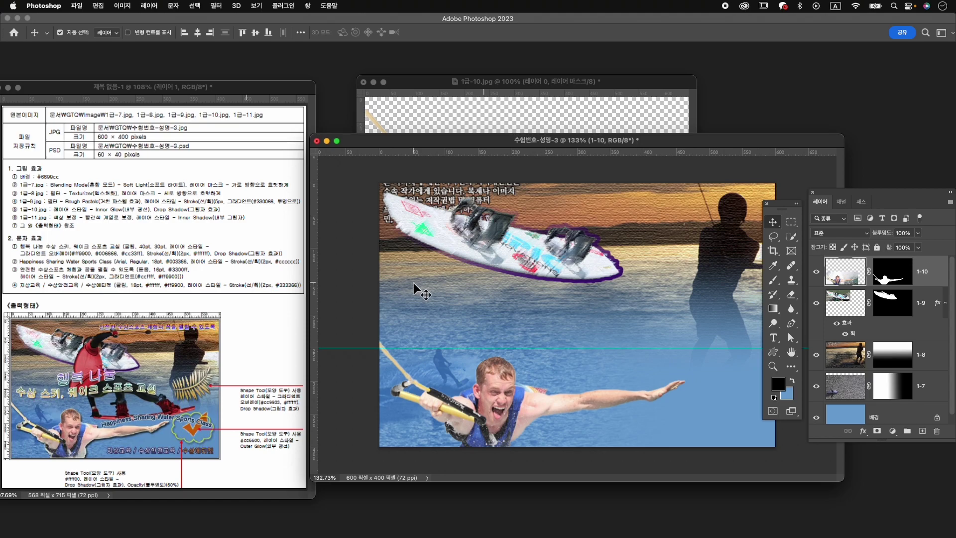
click(864, 432)
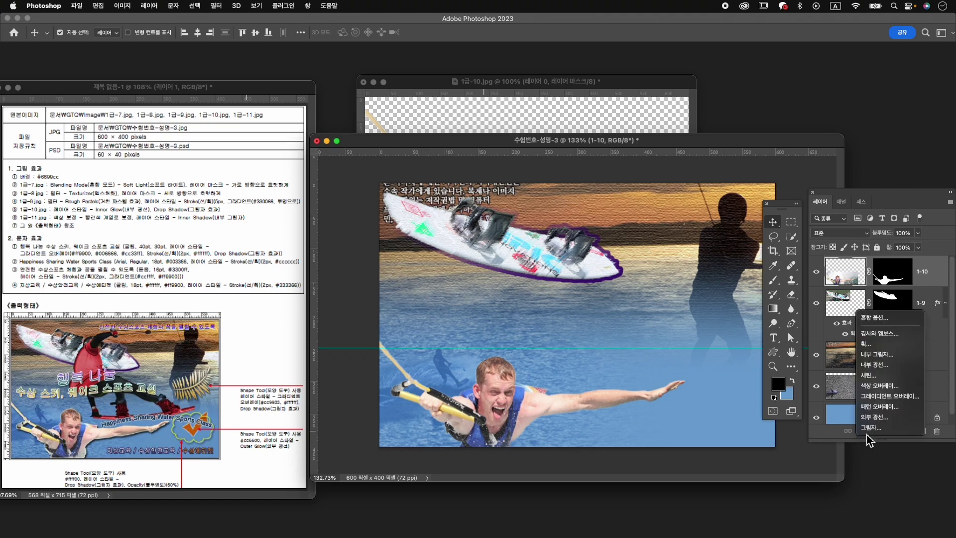
click(892, 368)
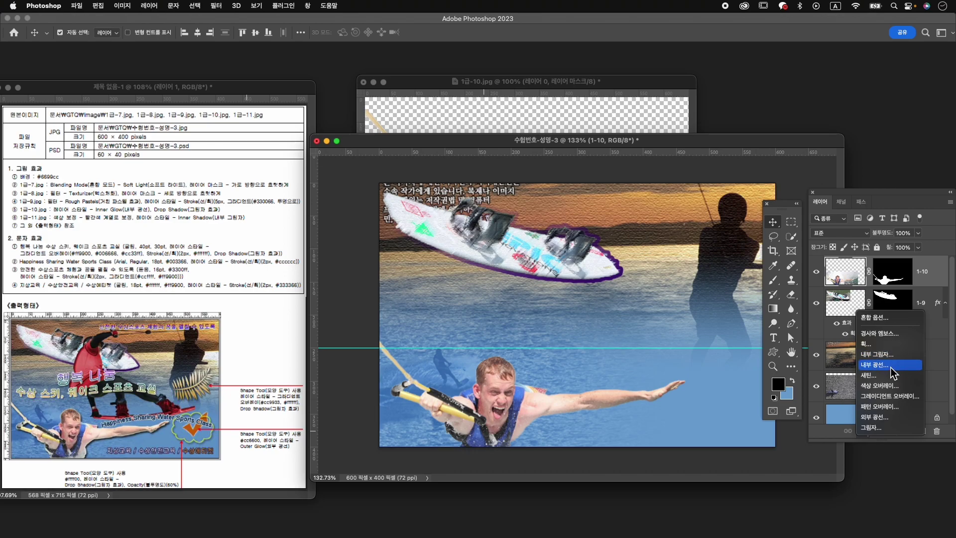
click(598, 471)
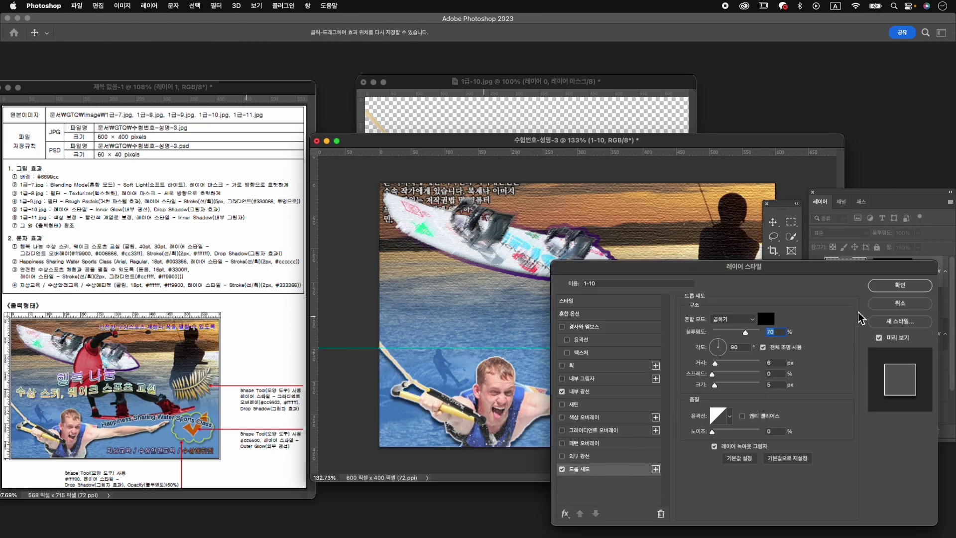
click(905, 285)
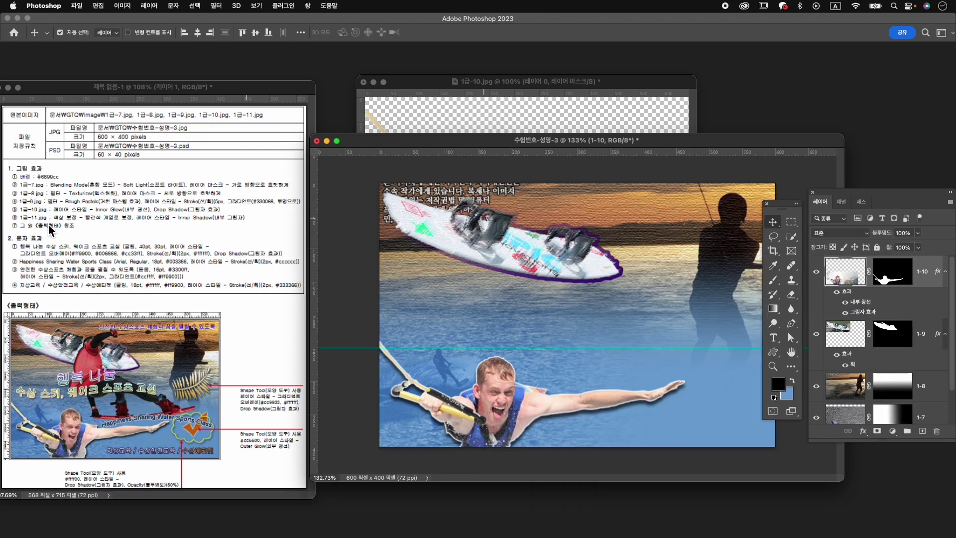
Step: Open 1급-11.jpg from the Image folder and close 1급-10.jpg without saving
key(super+o)
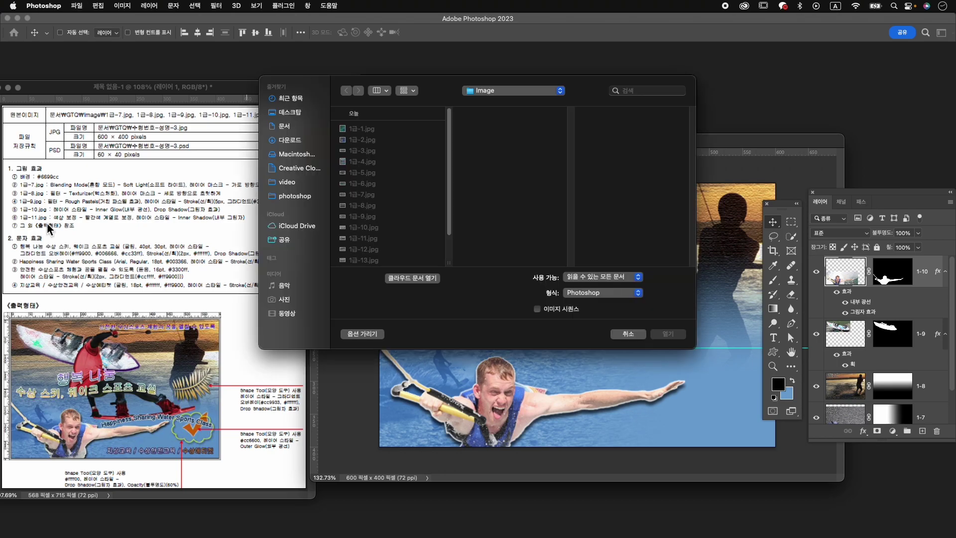
click(374, 239)
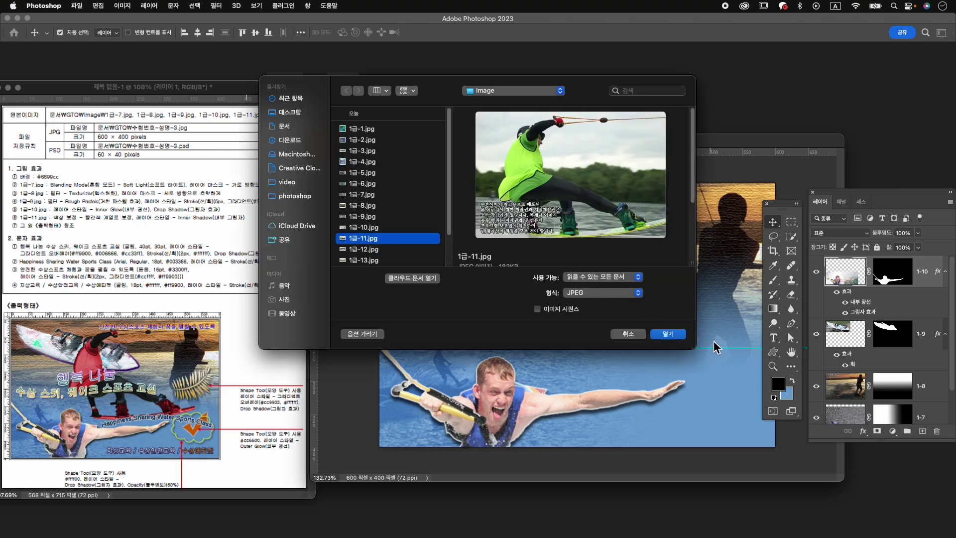
click(668, 334)
drag(214, 85, 692, 107)
click(367, 88)
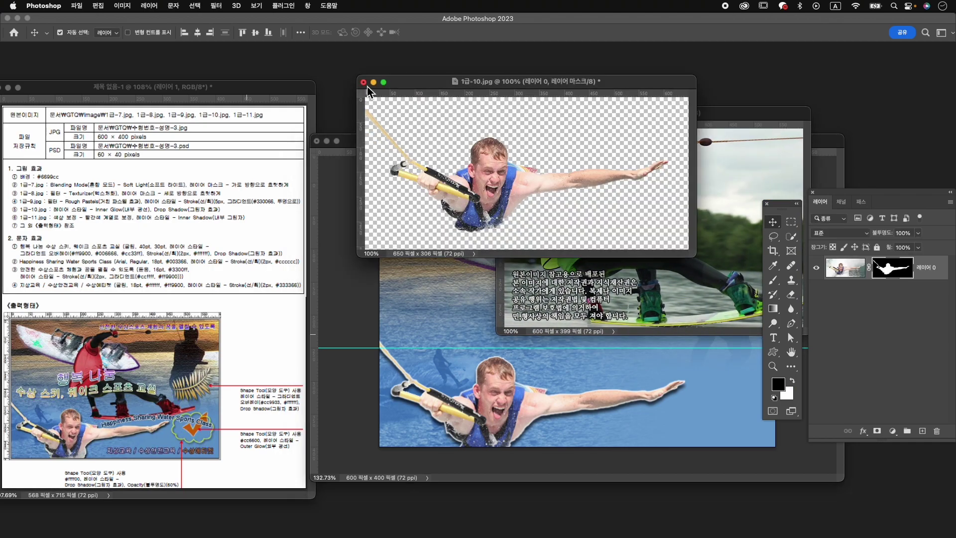
click(363, 84)
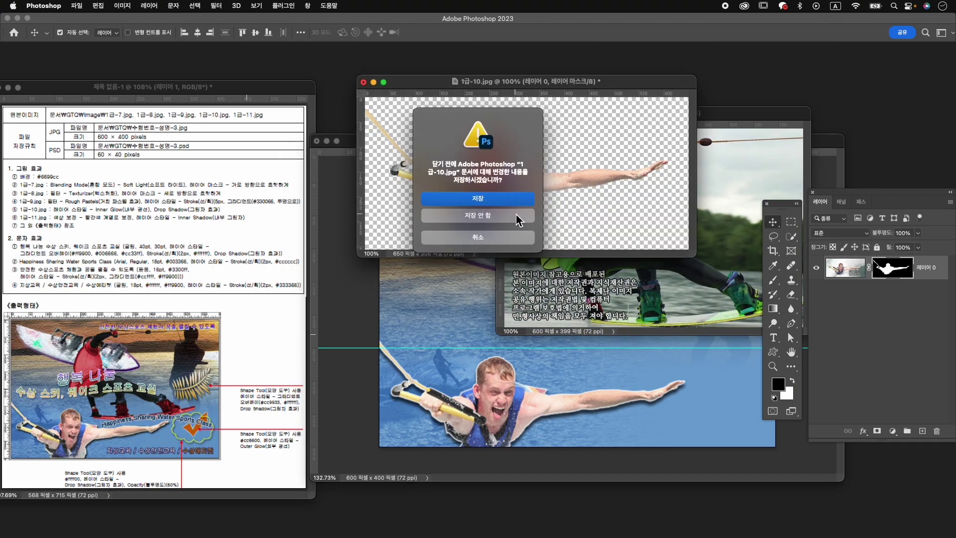
click(517, 215)
drag(647, 113, 573, 91)
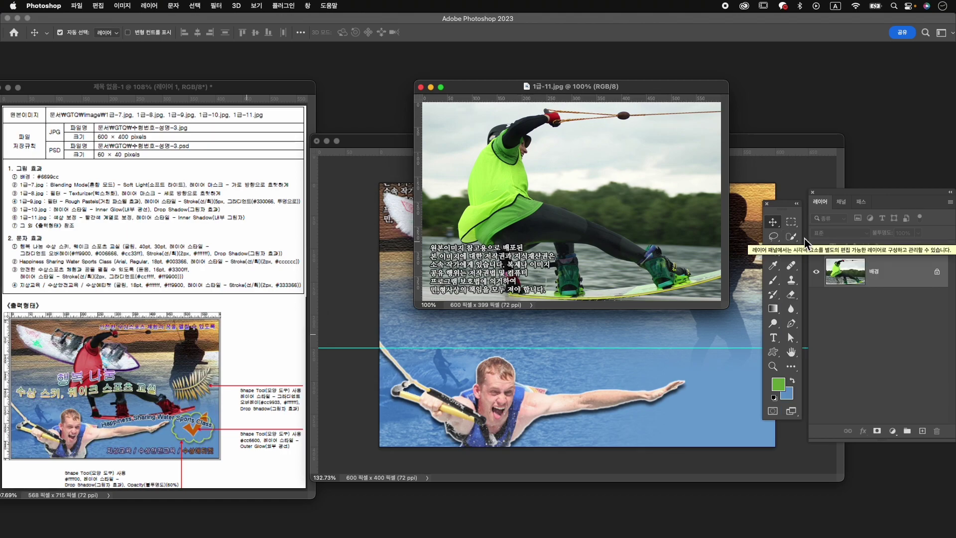
Step: Select the rider's green top, boots and board in 1급-11.jpg with the Quick Selection tool
click(791, 238)
mouse_move(511, 172)
mouse_down()
mouse_move(492, 204)
mouse_move(508, 204)
mouse_move(491, 224)
mouse_move(513, 204)
mouse_move(499, 157)
mouse_up()
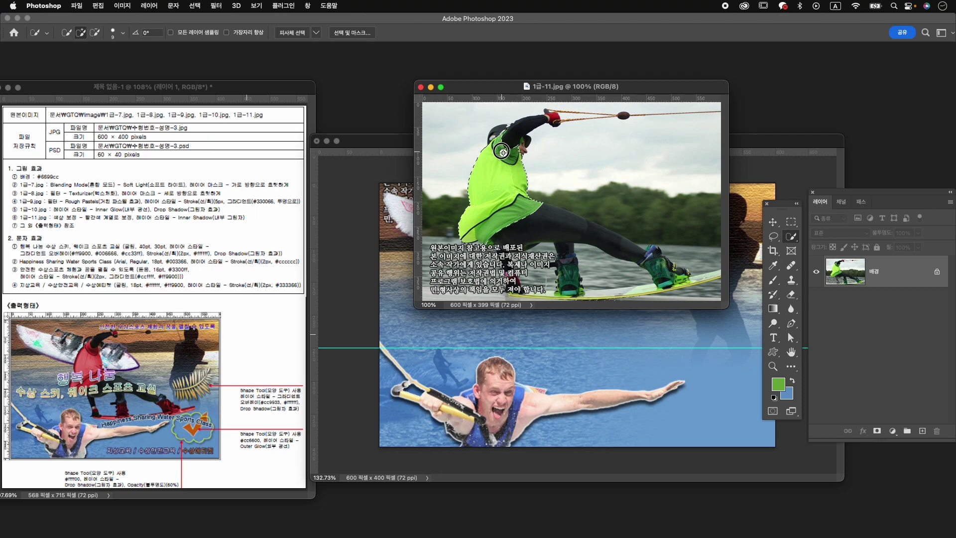
drag(558, 282, 584, 297)
mouse_move(540, 299)
mouse_down()
mouse_move(520, 294)
mouse_move(676, 288)
mouse_move(659, 267)
mouse_move(688, 283)
mouse_up()
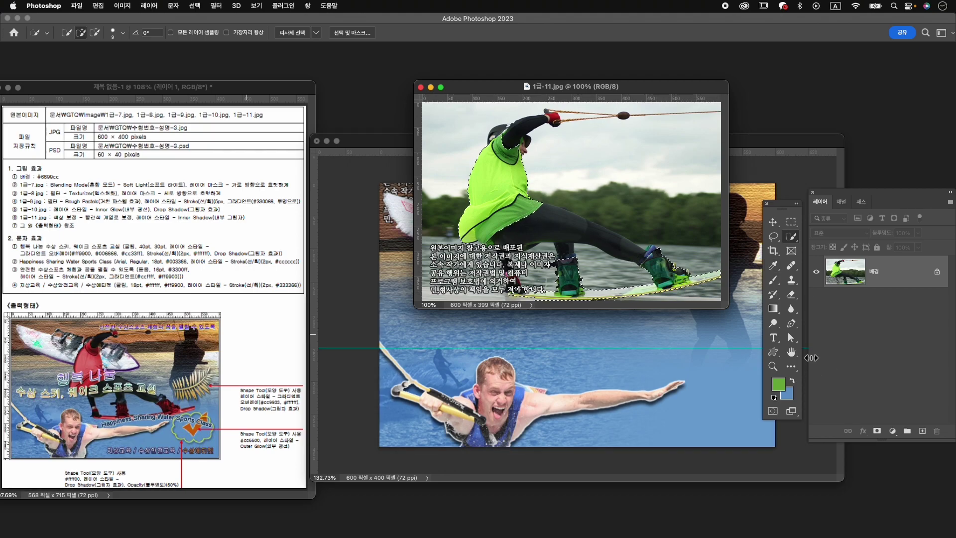
Step: Recolor the selected clothing, boots and board red with a Hue/Saturation adjustment layer using Colorize, hue 0 and saturation 59
click(893, 432)
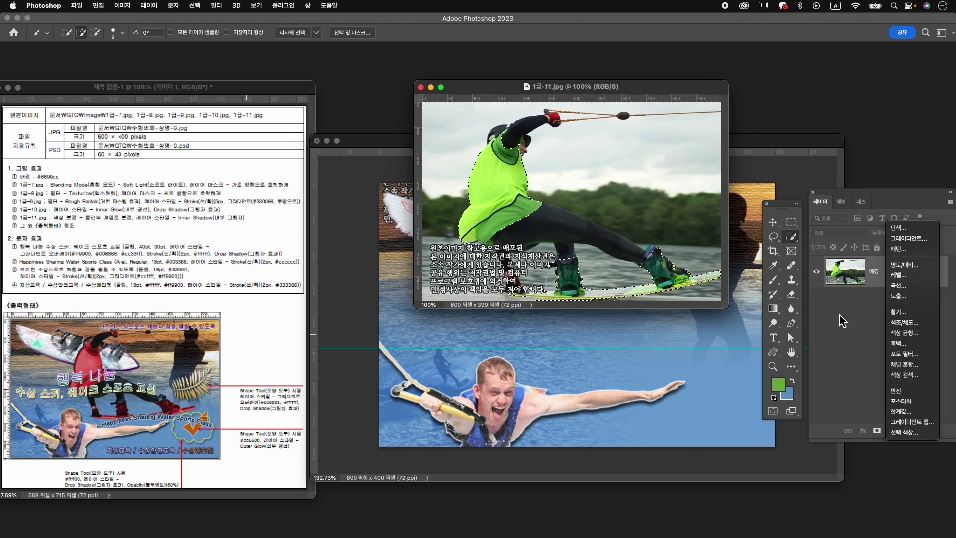
click(900, 323)
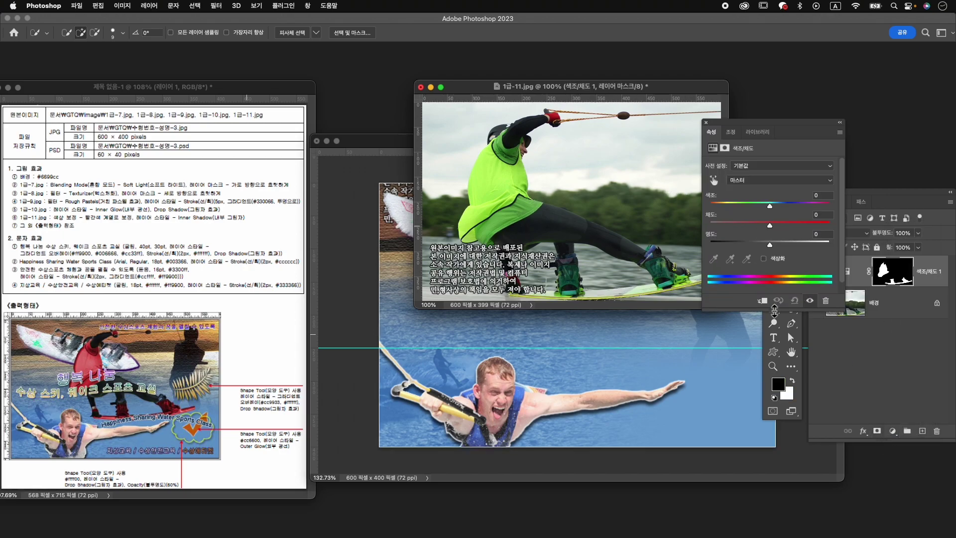
click(780, 258)
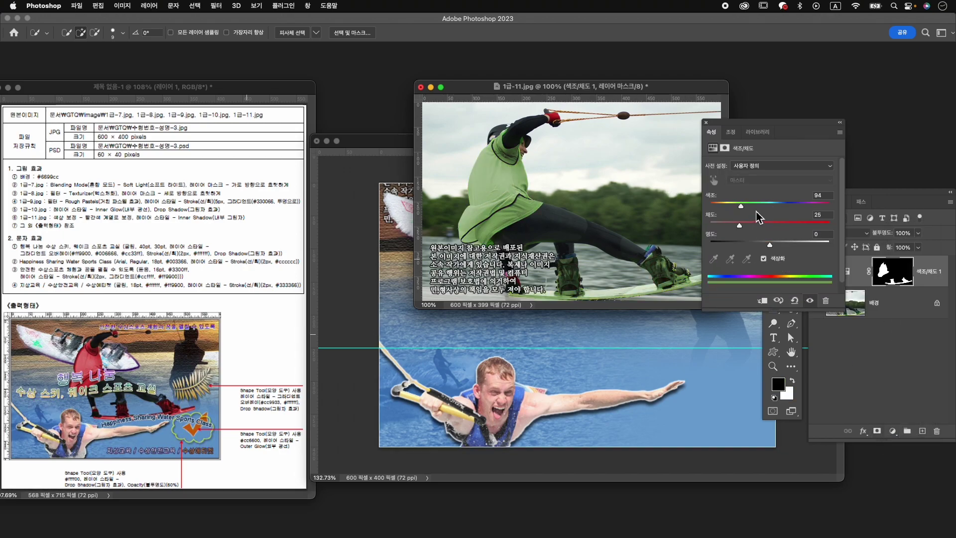
drag(742, 206, 782, 227)
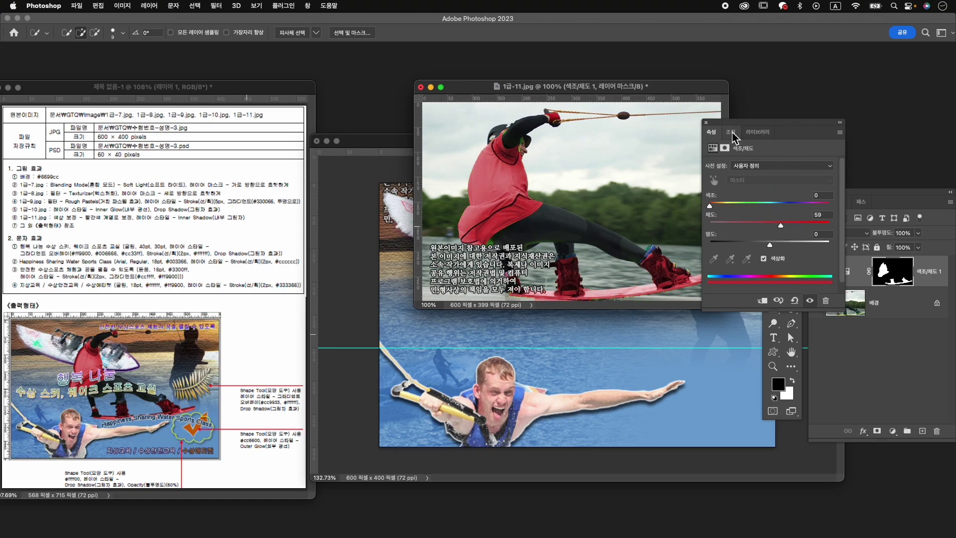
click(706, 123)
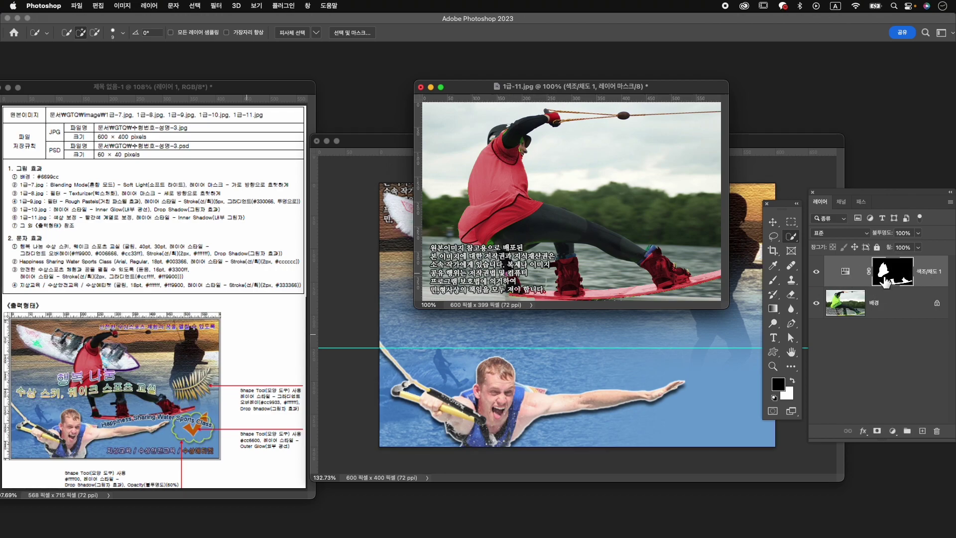
Step: Touch up the Hue/Saturation layer's mask around the recolored areas with a small Brush, alternating white and black
click(773, 280)
click(792, 381)
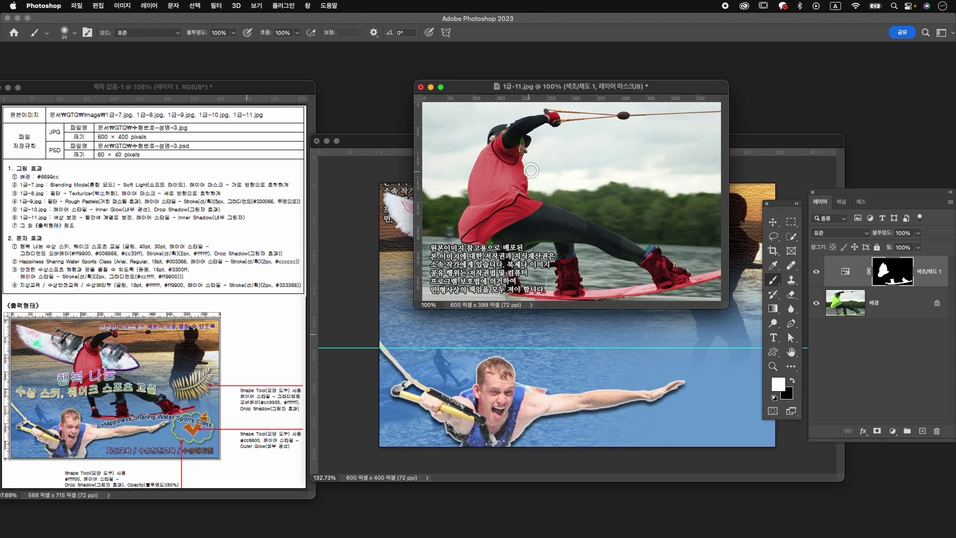
key(bracketleft)
key(bracketleft)
key(bracketleft)
key(x)
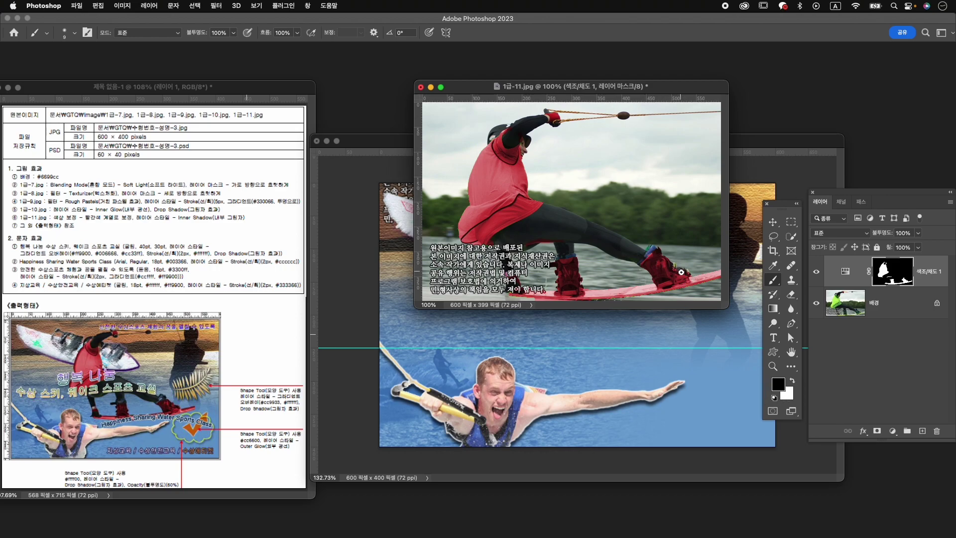
key(x)
Step: Select the whole rider with board and tow handle on the background layer, refine with Quick Selection, and apply a layer mask
click(893, 311)
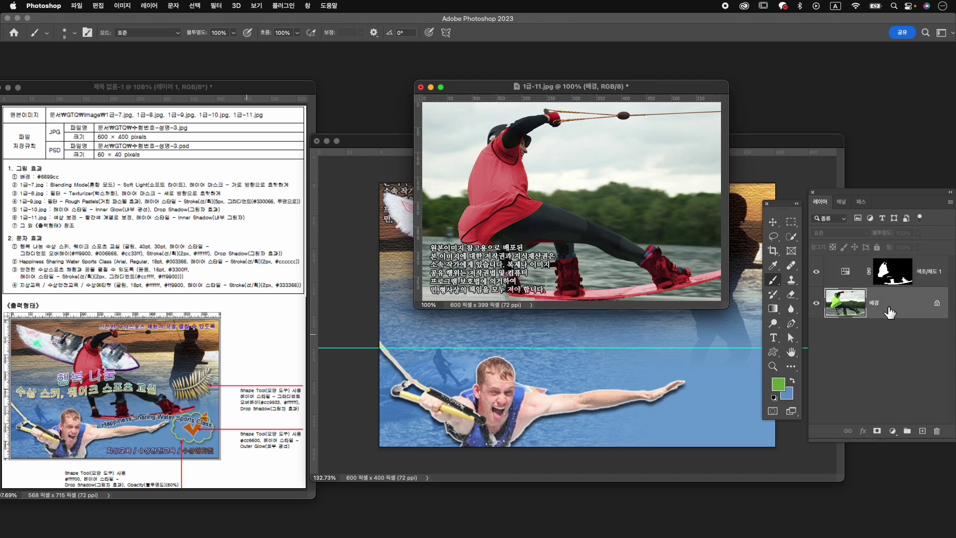
click(791, 237)
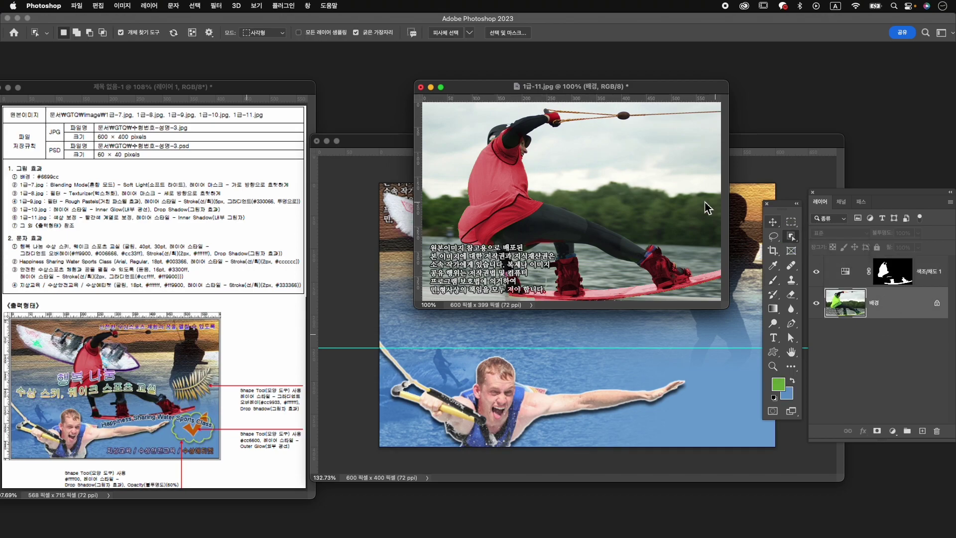
drag(440, 102, 756, 373)
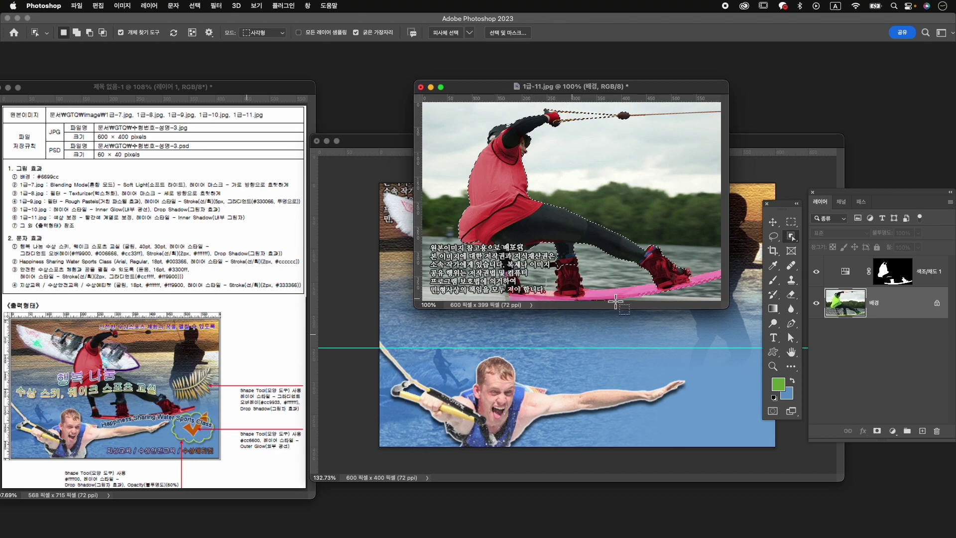
right_click(791, 236)
click(835, 247)
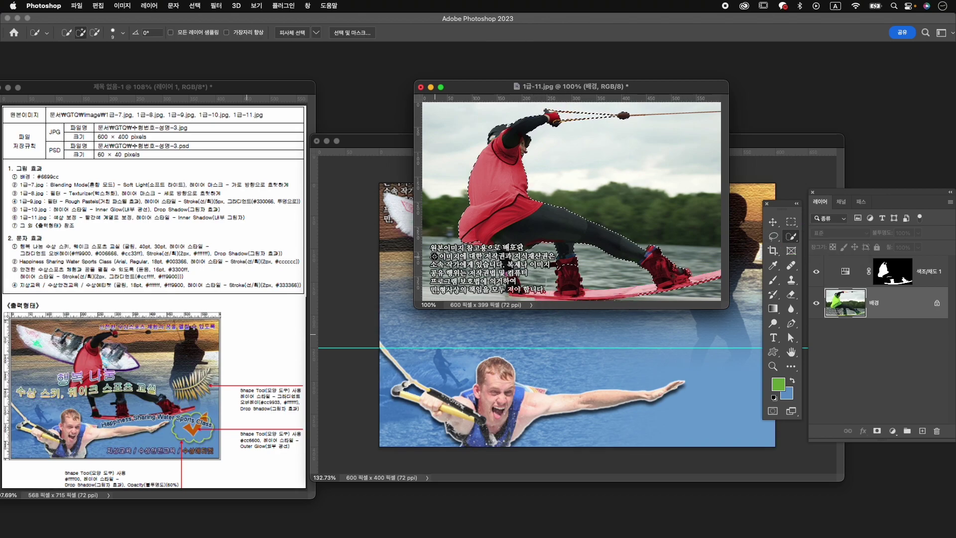
mouse_move(518, 294)
mouse_down()
mouse_move(641, 292)
mouse_move(566, 272)
mouse_move(565, 250)
mouse_move(571, 298)
mouse_up()
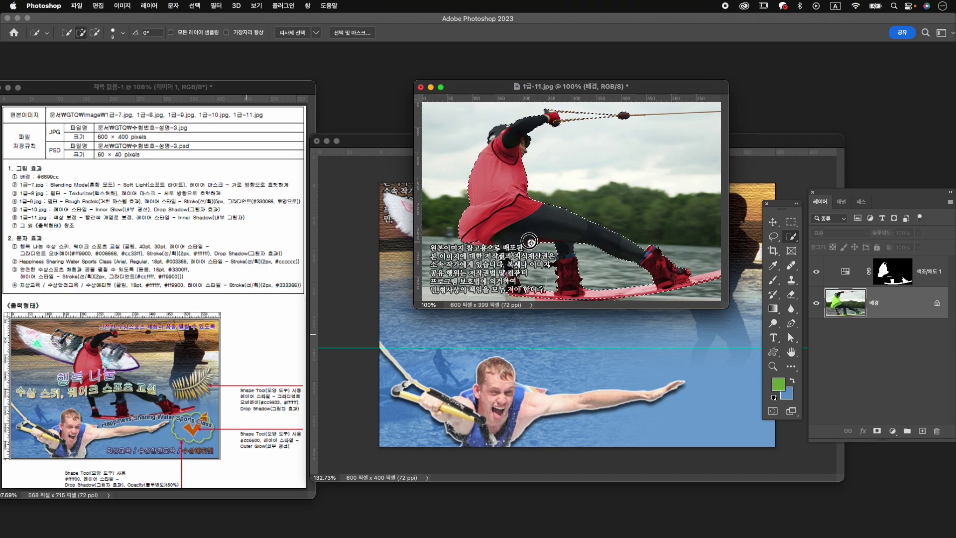
key(alt)
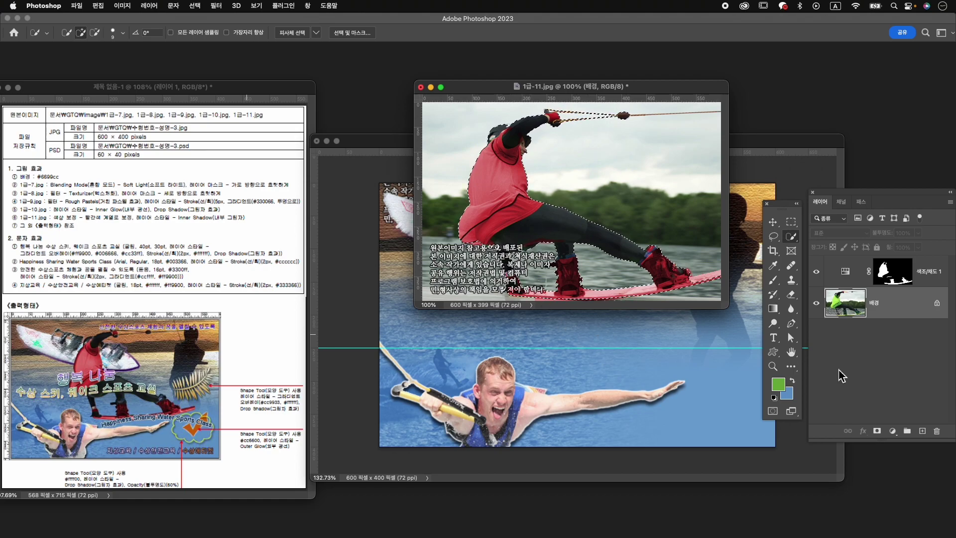
click(878, 431)
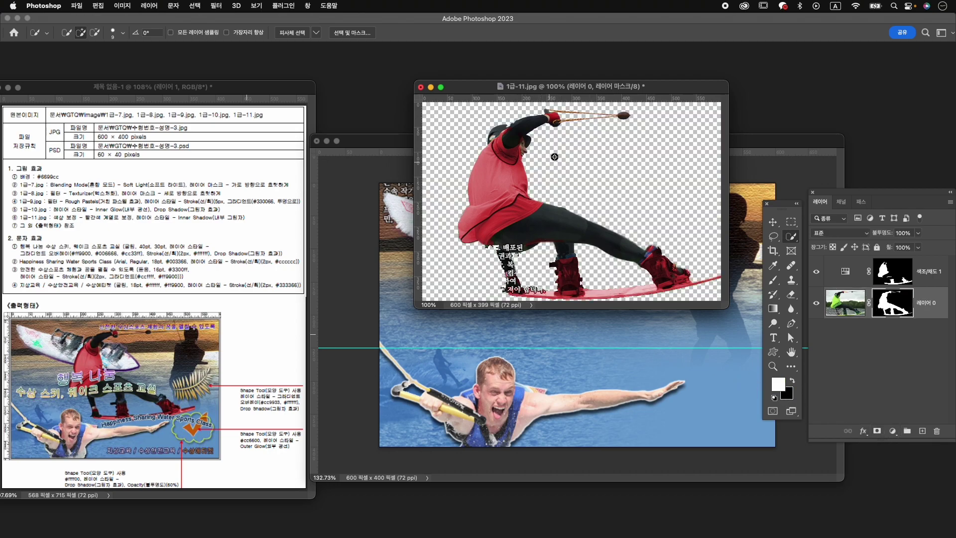
click(928, 273)
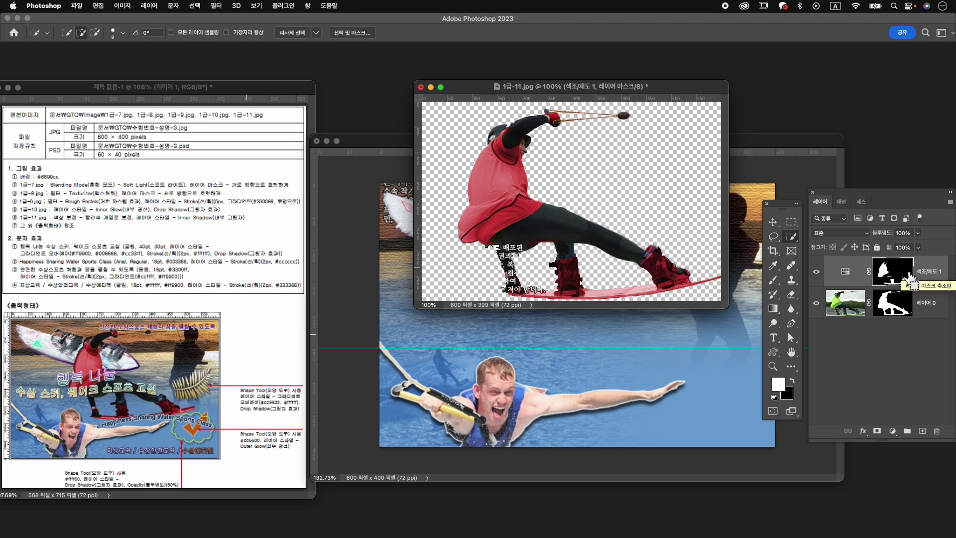
key(alt+shift+super+e)
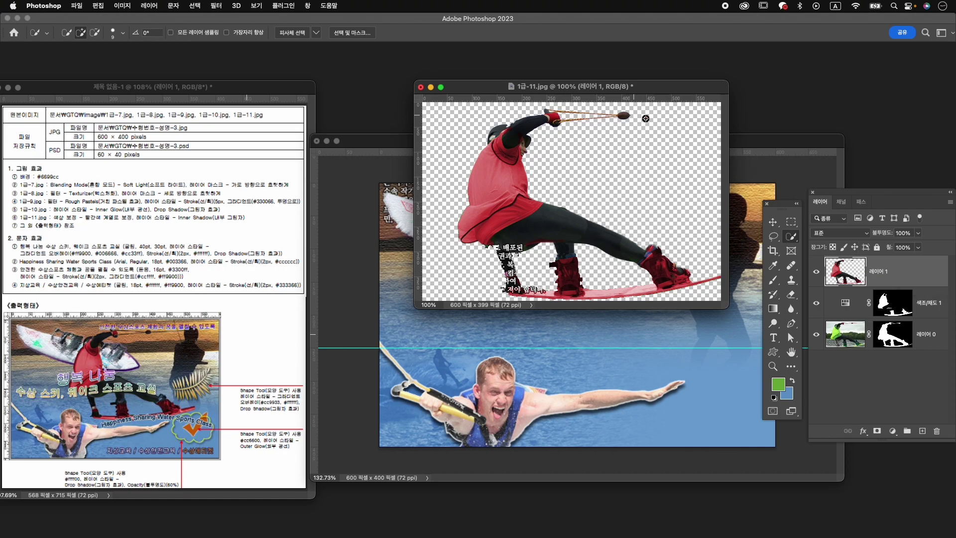
key(super+z)
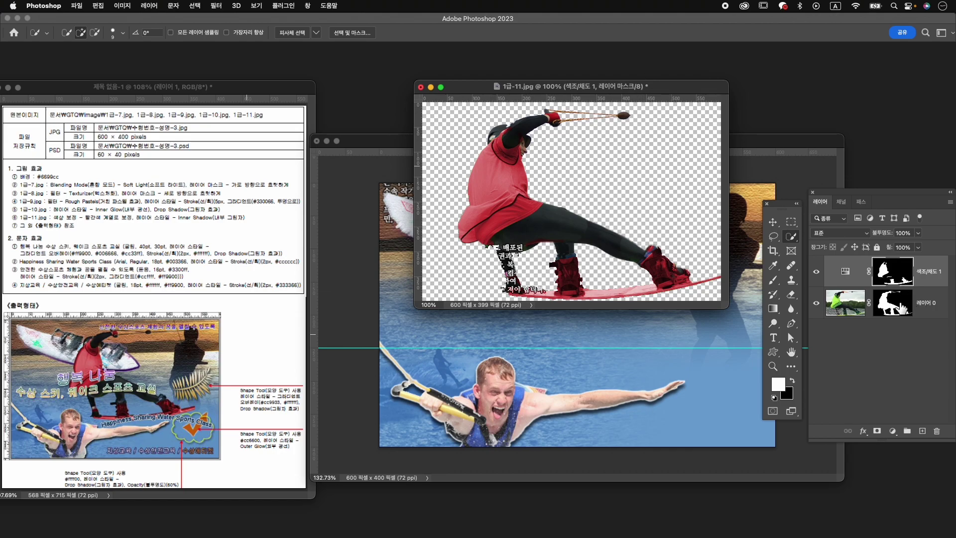
Step: Paint white on the rider layer's mask with the Brush to restore the tow rope from the handle to the image edge
click(881, 301)
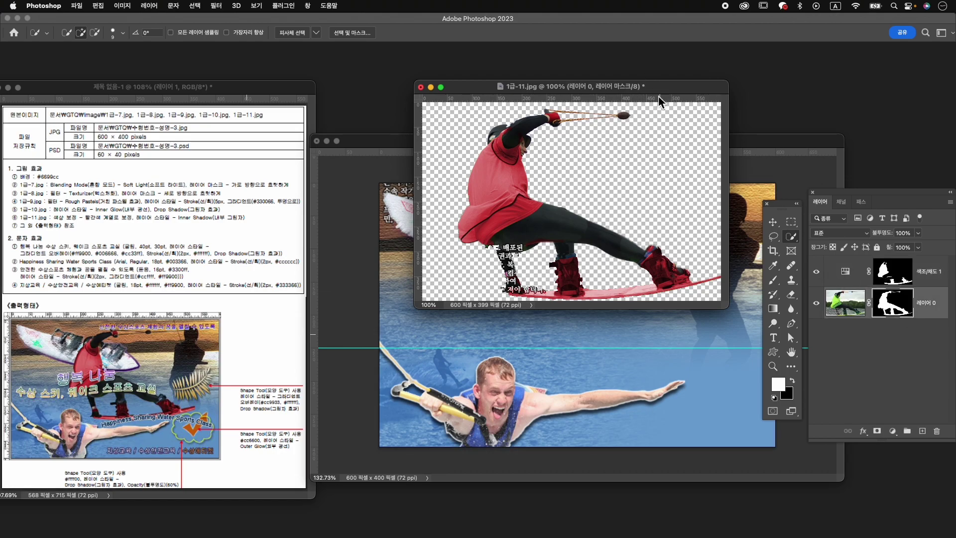
key(b)
drag(629, 115, 735, 112)
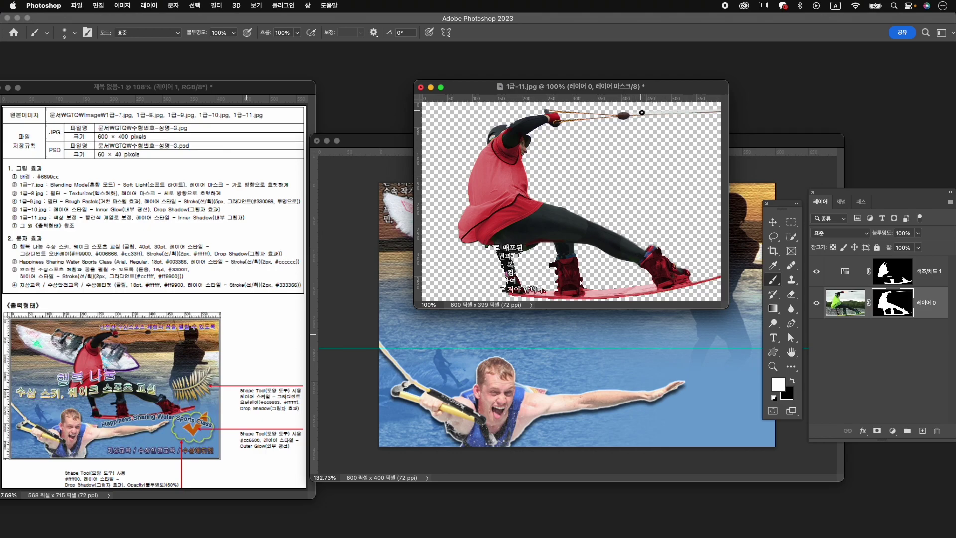
key(x)
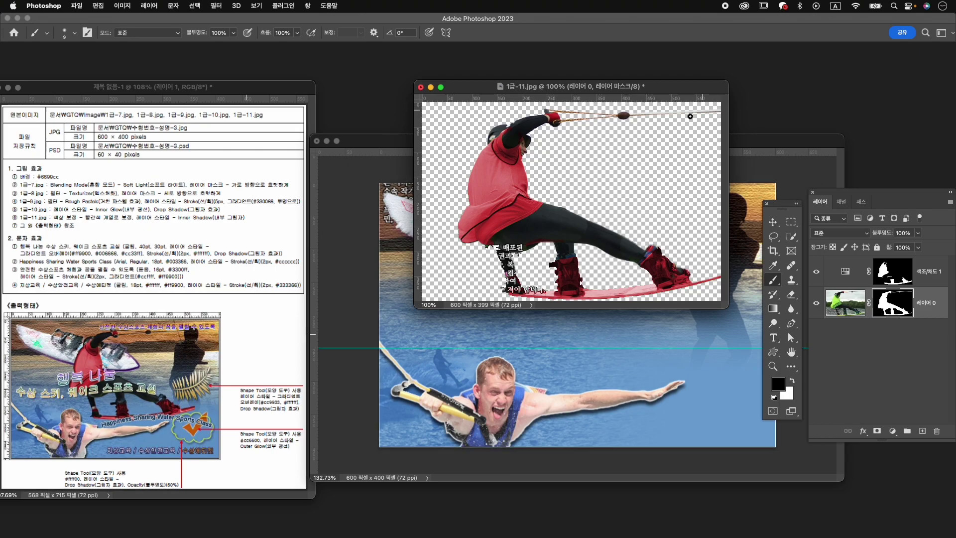
key(x)
key(x)
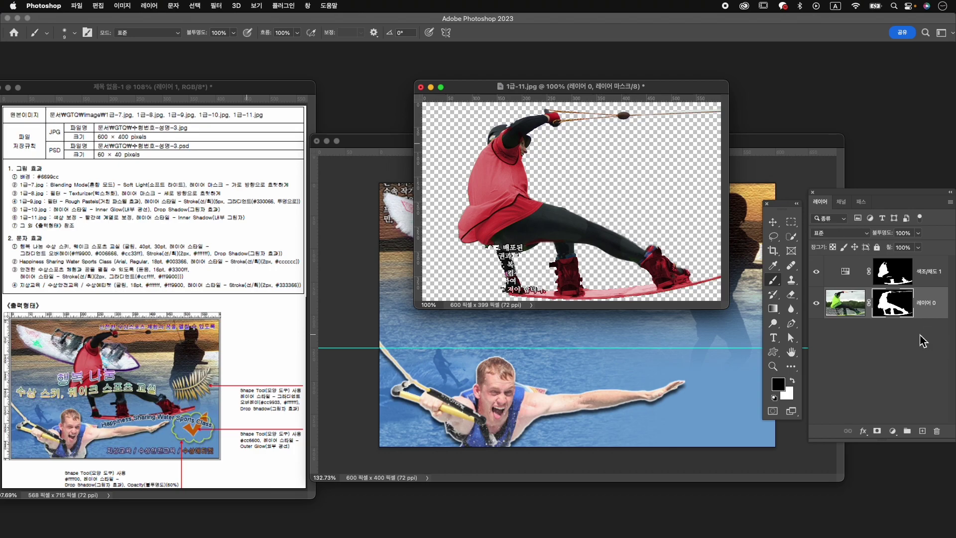
Step: Stamp the visible layers of 1급-11.jpg into a new top layer and bring the cut-out rider into 수험번호-성명-3
click(934, 280)
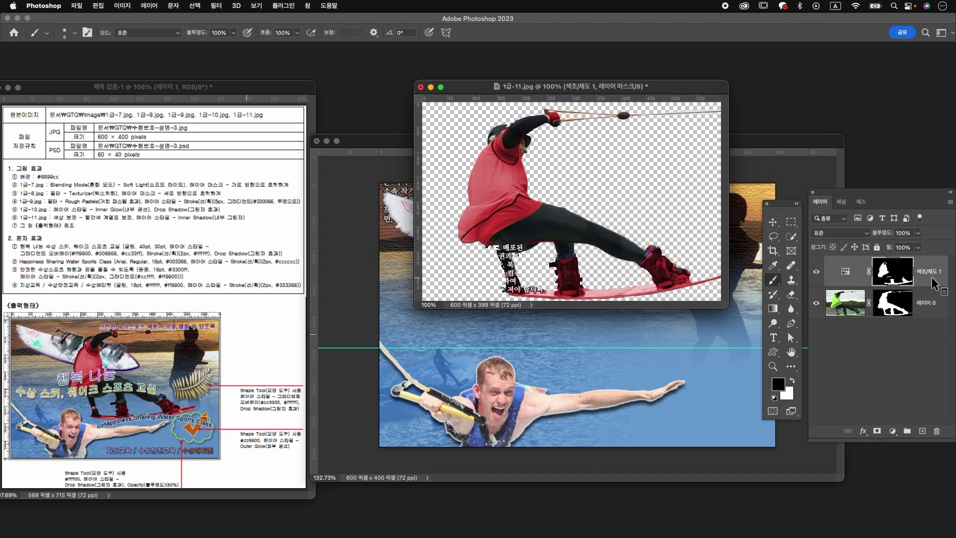
key(super+alt+shift+e)
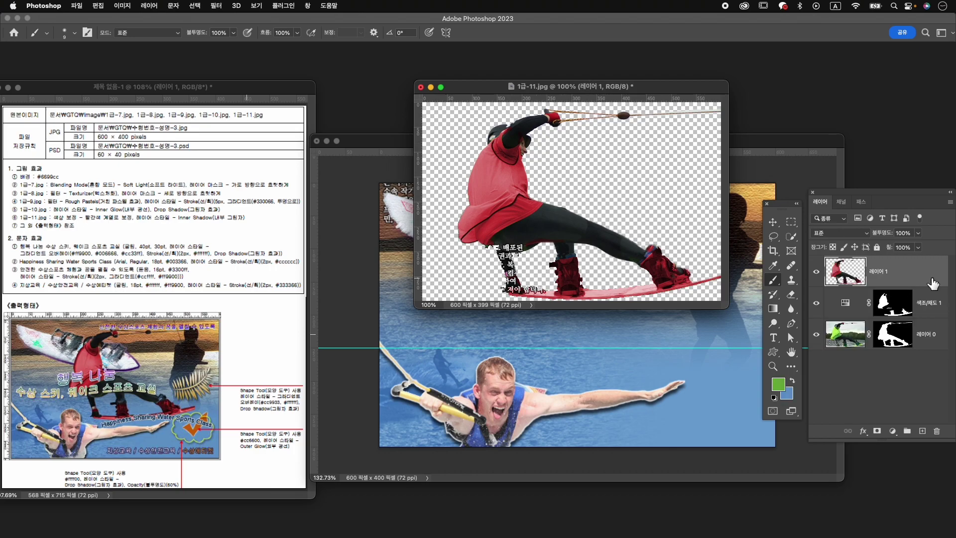
key(v)
drag(530, 231, 580, 356)
Step: Scale the rider to about 66.7% and position him over the surfboard, centered at about X 336, Y 166 px
key(super+t)
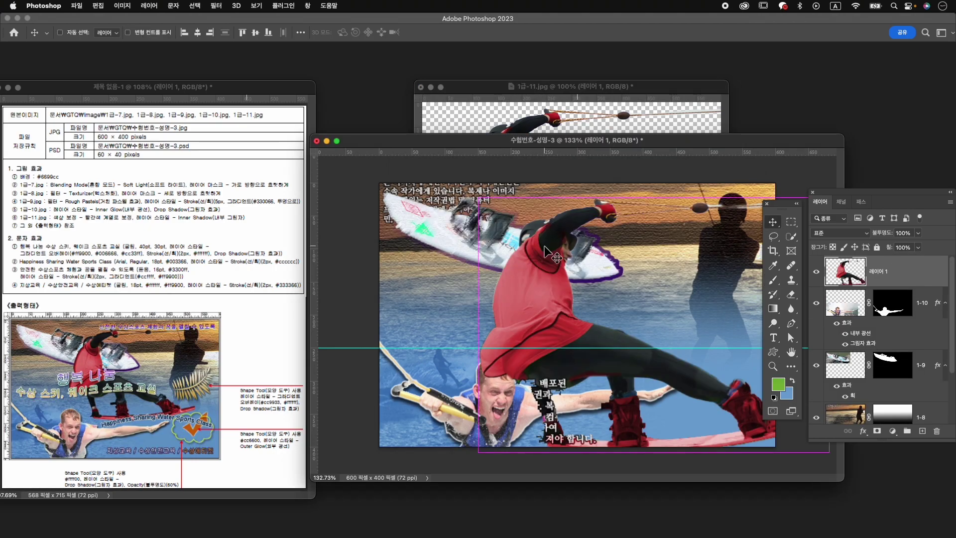
drag(476, 197, 541, 260)
drag(701, 227, 737, 205)
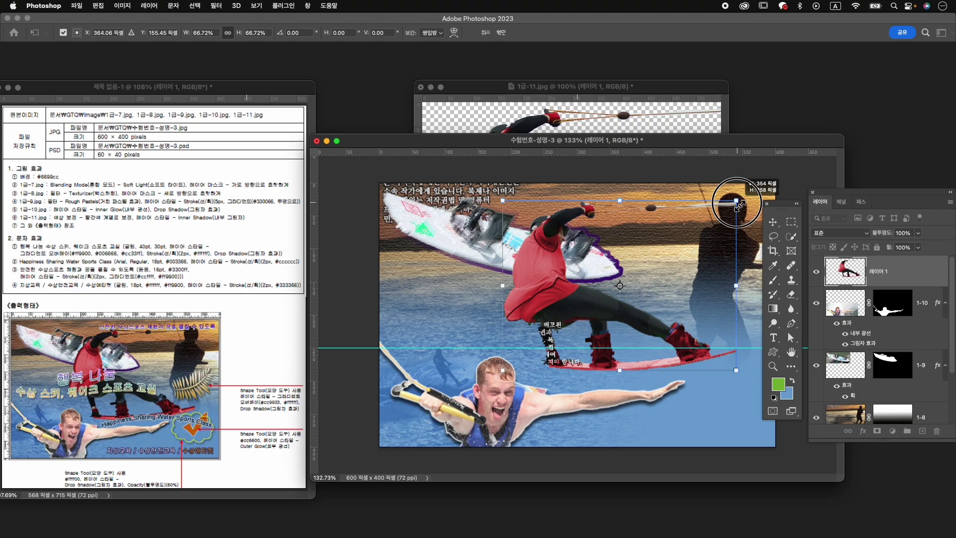
drag(682, 237, 668, 239)
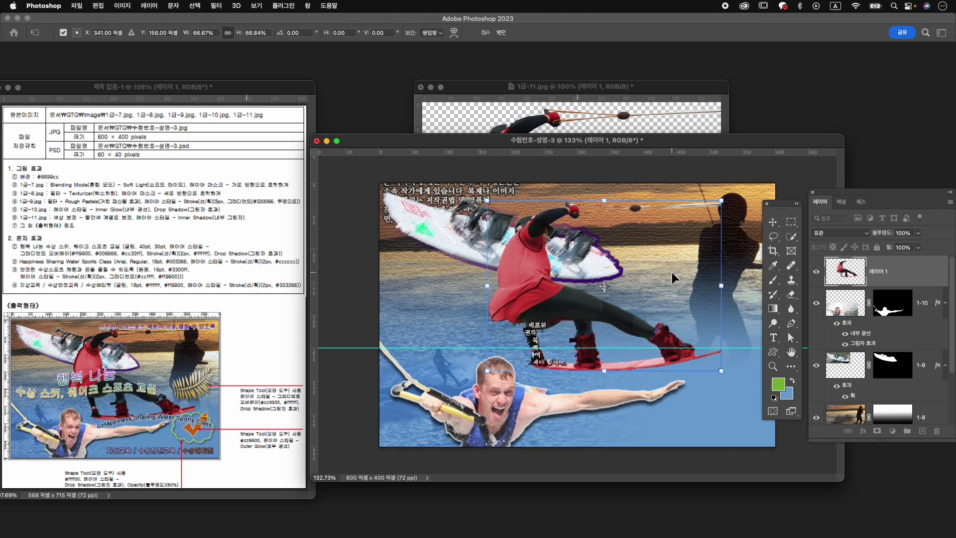
drag(587, 323, 579, 333)
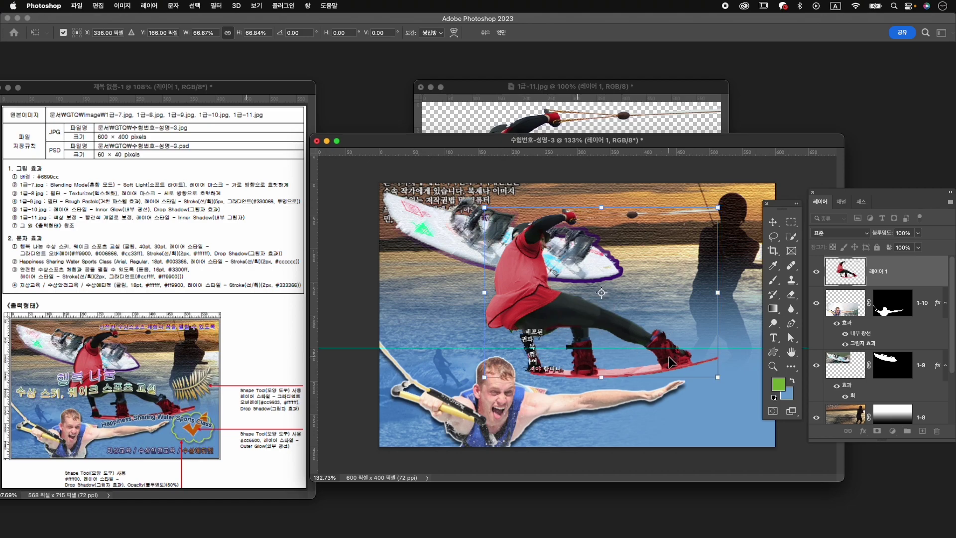
key(Return)
Step: Rename the rider's layer as 1-11 and give it an Inner Shadow layer style
double_click(879, 271)
text(1-11)
key(Return)
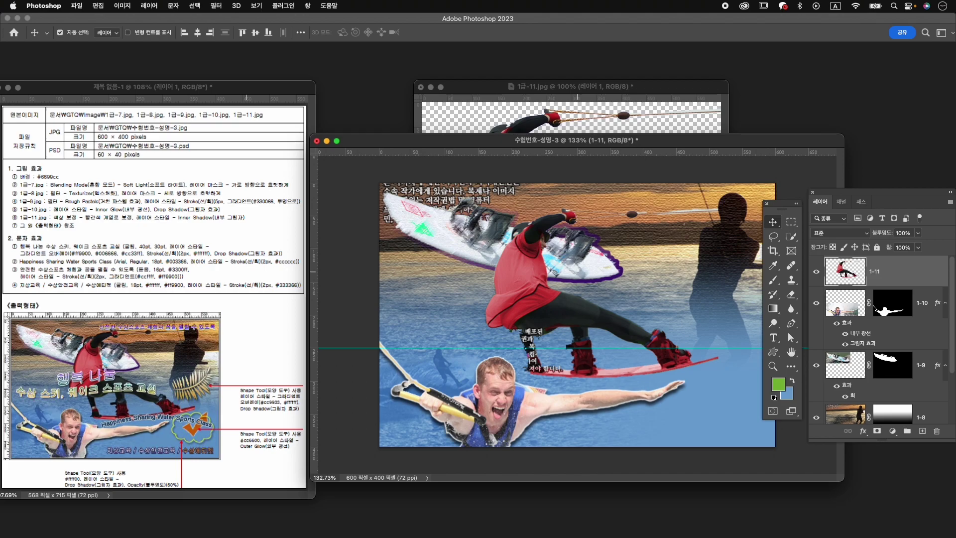
click(864, 431)
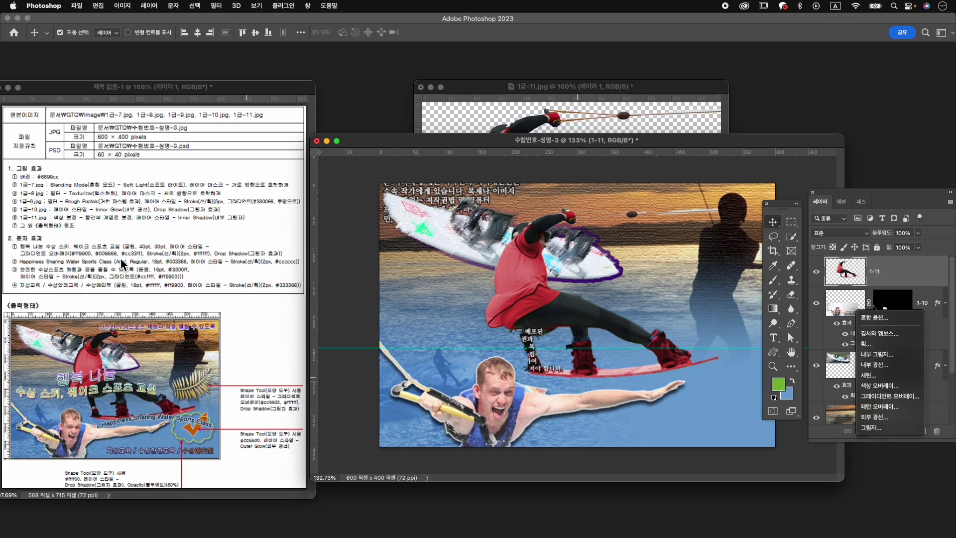
click(889, 354)
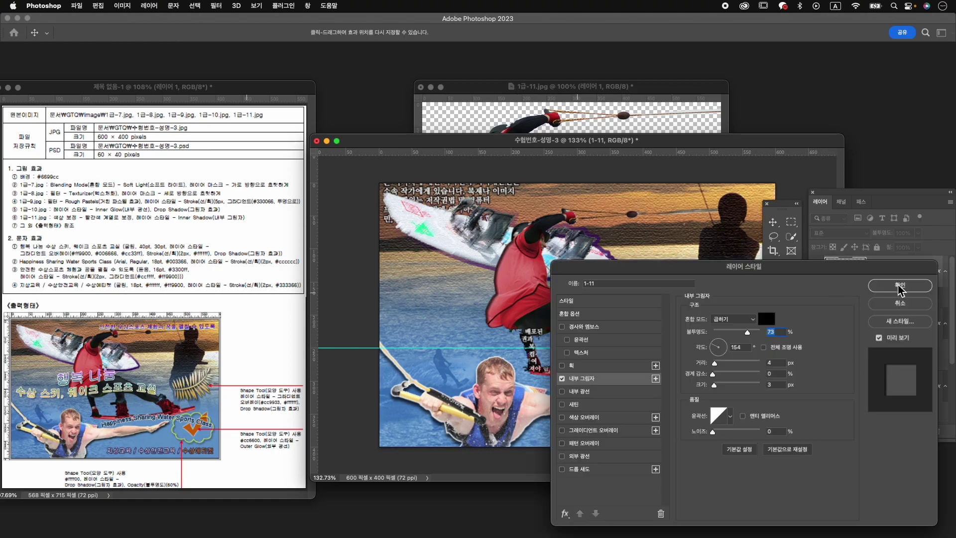
click(898, 286)
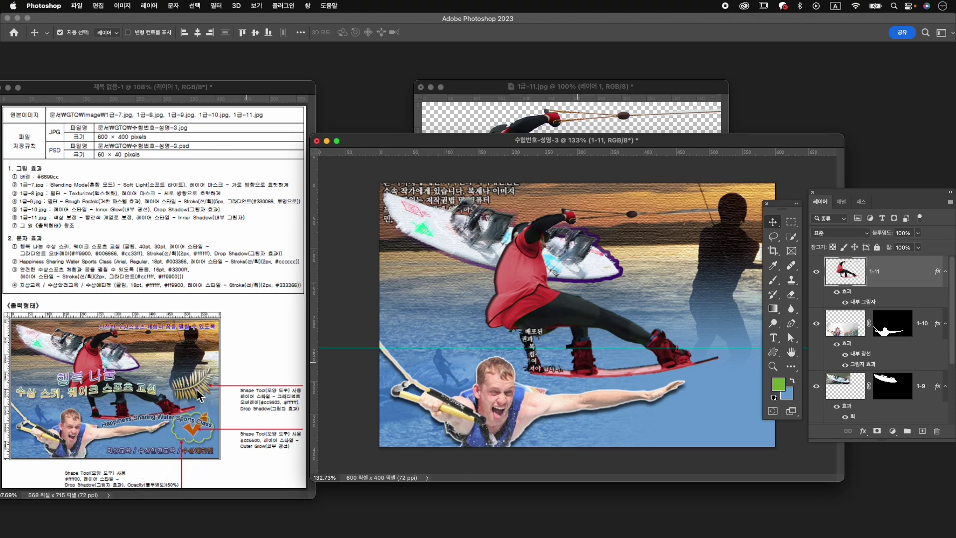
Step: Show the Shapes library and close 1급-11.jpg without saving
click(308, 5)
click(352, 157)
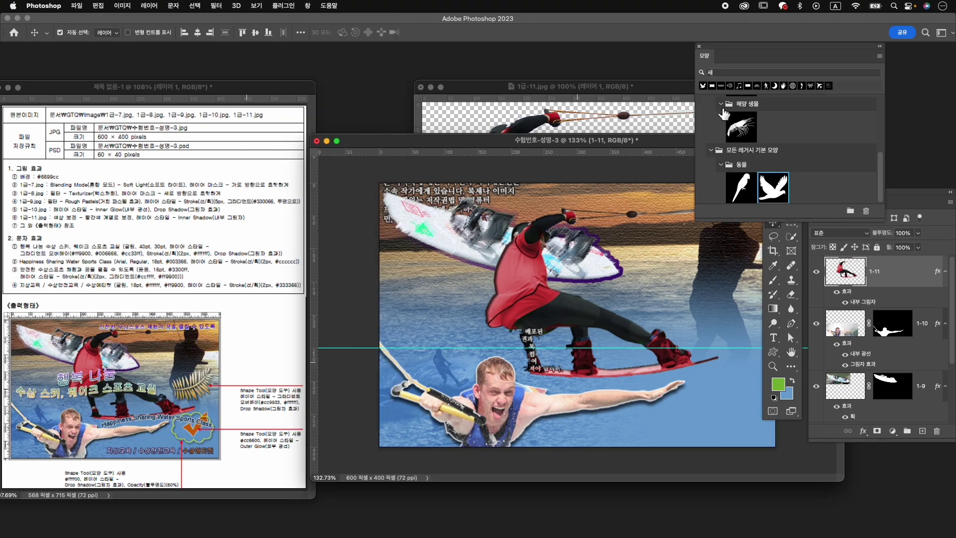
click(422, 87)
click(491, 214)
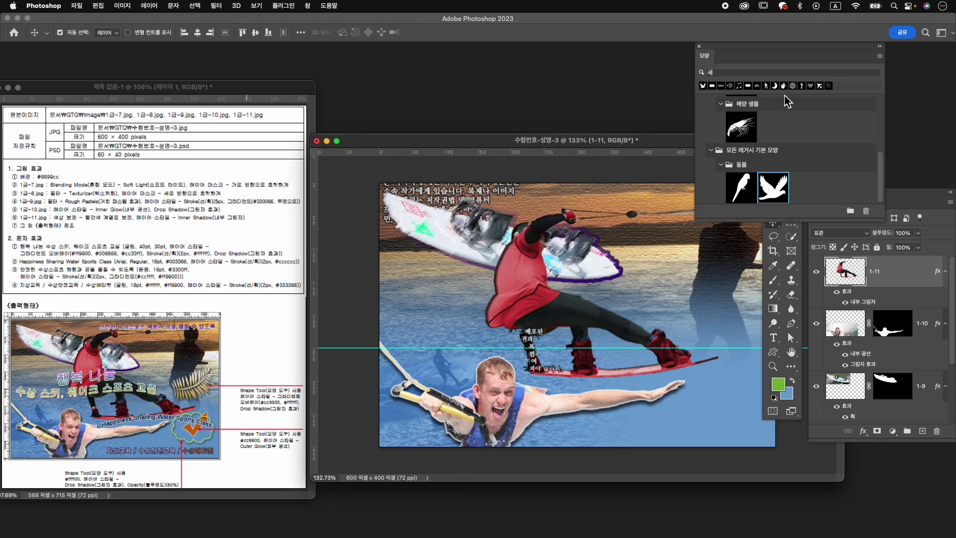
Step: Clear the shape search so all shape groups are listed, and enlarge the Shapes library downward
click(764, 74)
key(BackSpace)
scroll(743, 185, down, 5)
scroll(729, 173, up, 3)
scroll(727, 172, down, 10)
scroll(728, 173, down, 5)
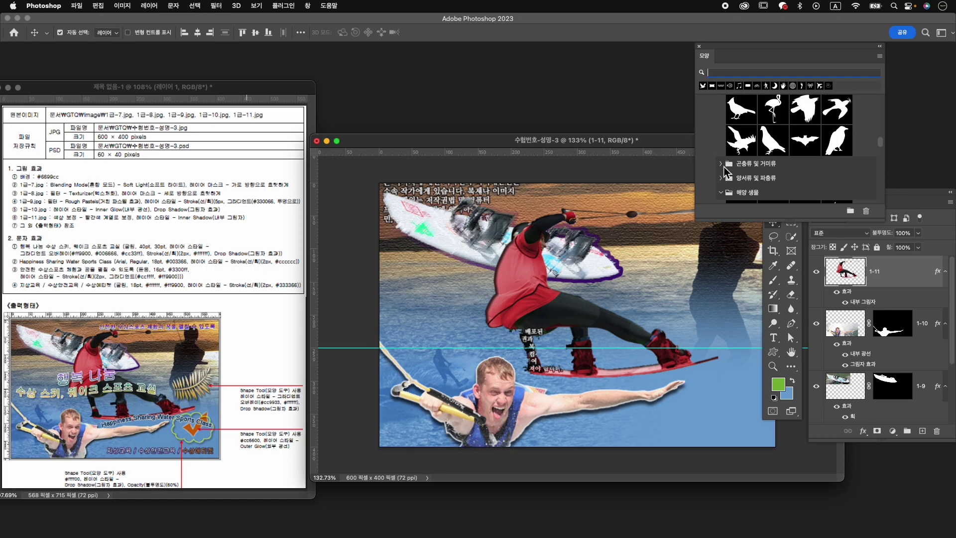
drag(753, 223, 754, 332)
Step: Draw the fern shape from the nature (자연) group, about 116 × 92 px, over the tip of the wakeboard
scroll(750, 261, down, 10)
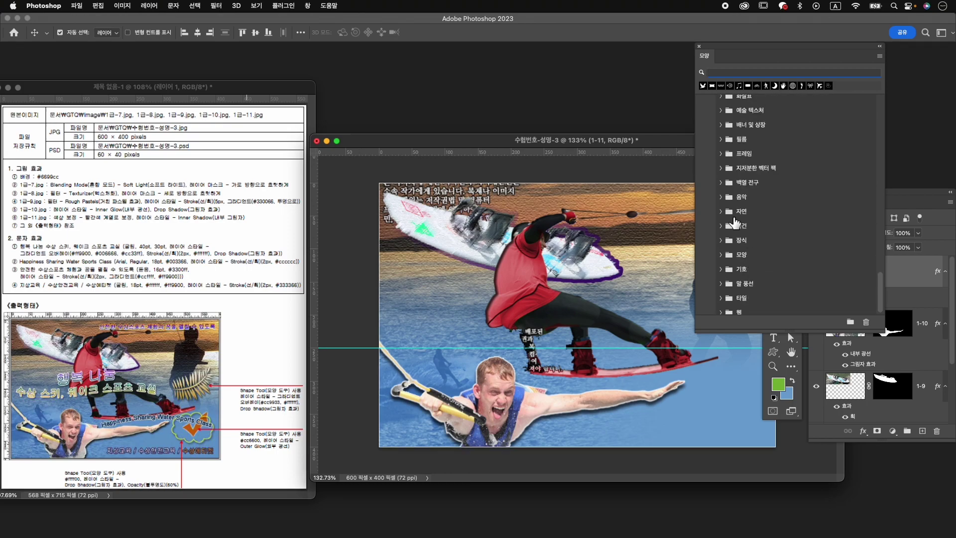
click(723, 212)
click(773, 235)
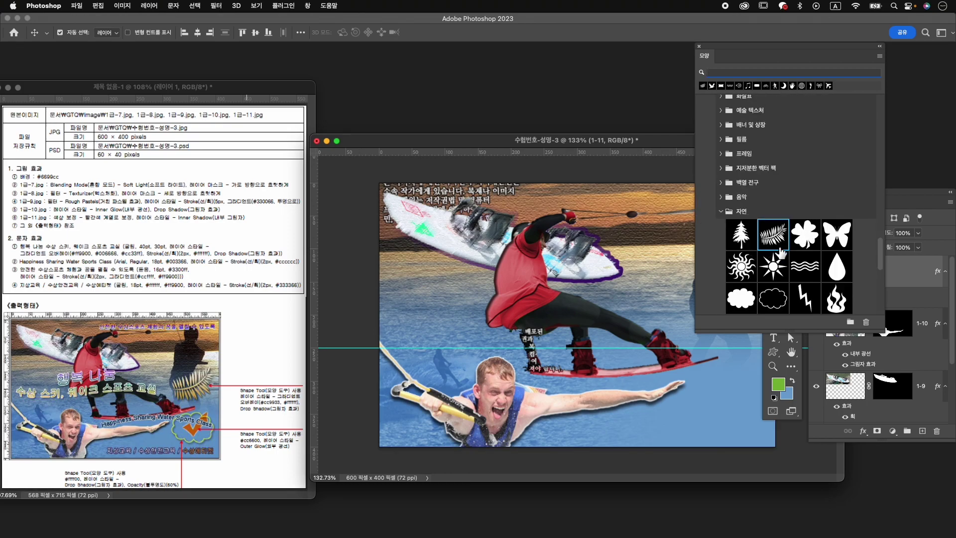
click(773, 352)
drag(666, 302, 742, 355)
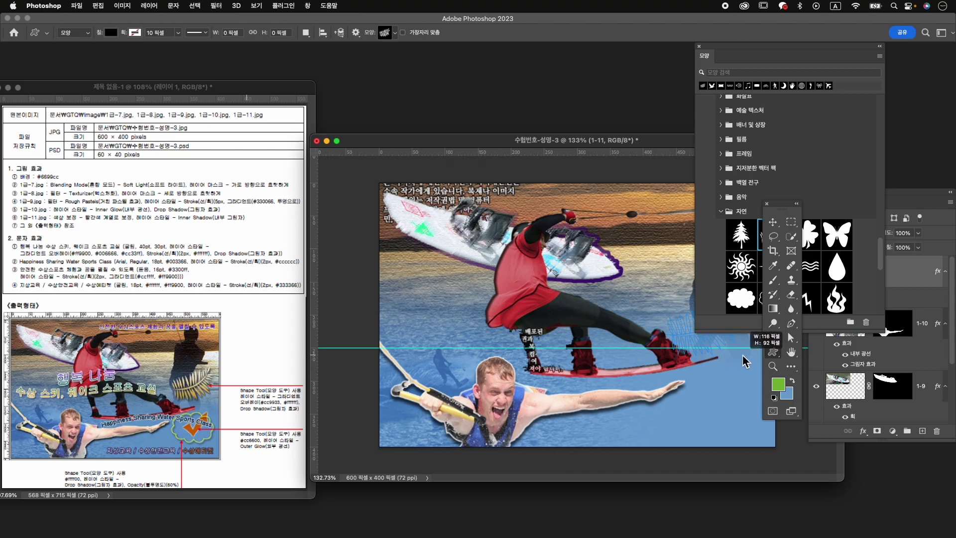
Step: Draw the check mark shape from the symbols (기호) group, about 66 × 64 px, in the poster's lower-right corner
click(881, 249)
scroll(812, 161, down, 10)
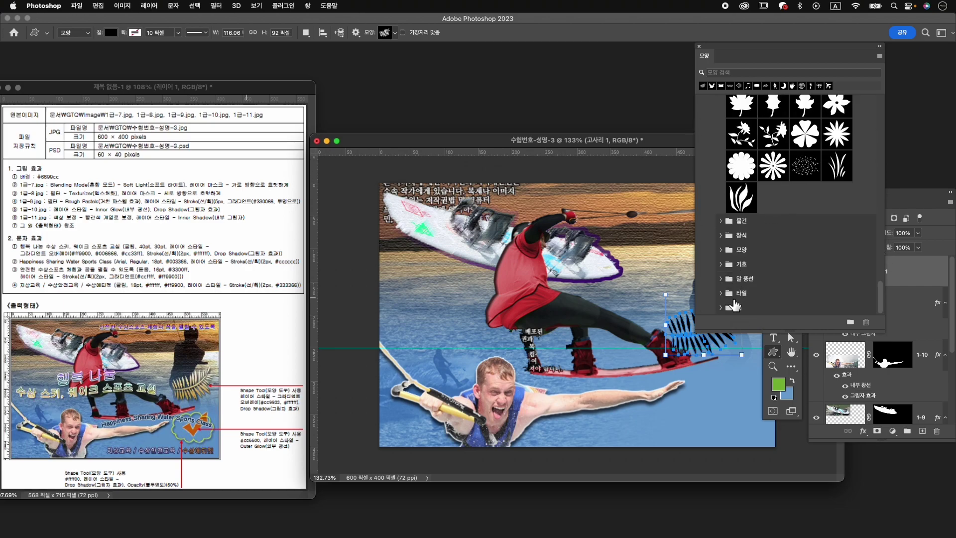
click(723, 264)
scroll(771, 267, down, 5)
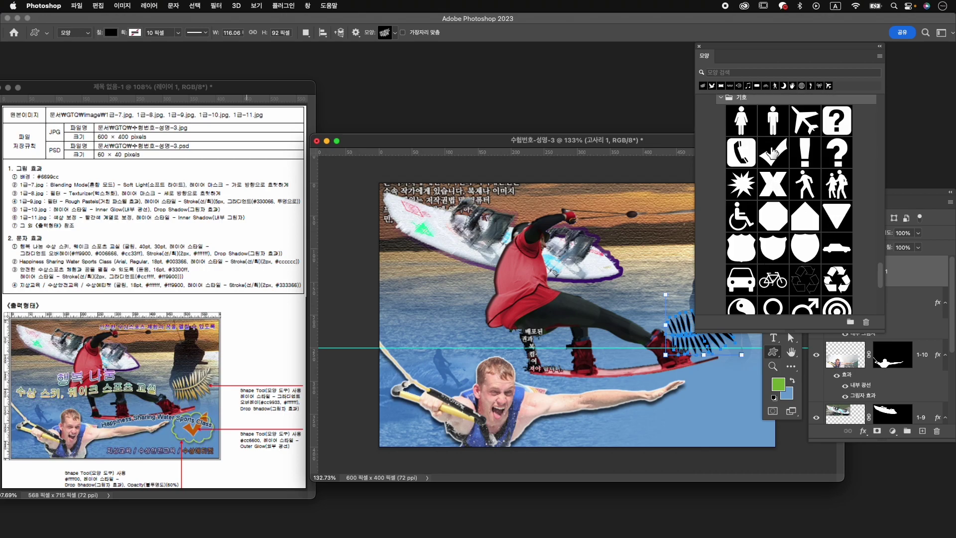
click(773, 152)
drag(702, 388, 741, 423)
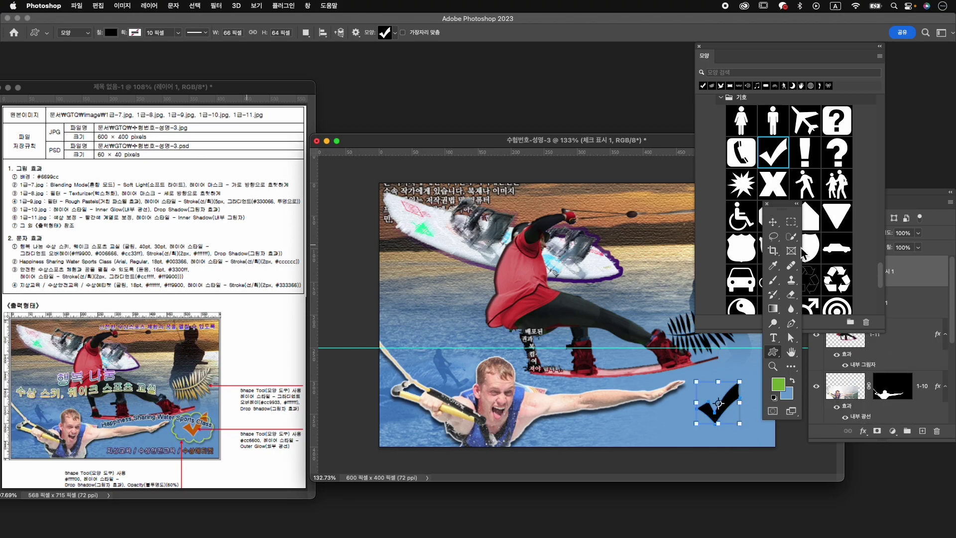
Step: Draw the outlined cloud shape from the nature group around the check mark, about 124 × 90 px, and close the Shapes library
mouse_move(788, 205)
mouse_down()
mouse_move(794, 228)
mouse_move(787, 222)
mouse_up()
scroll(847, 238, up, 10)
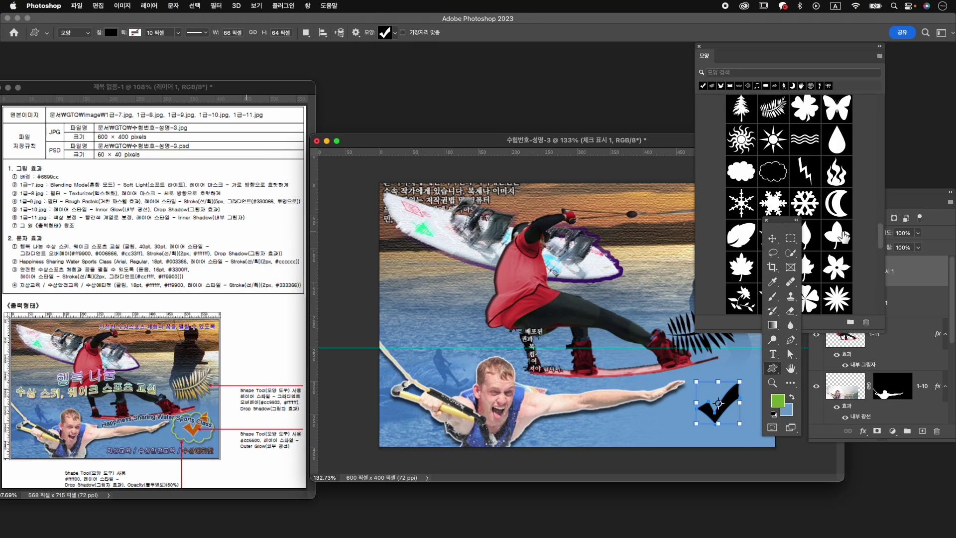
click(774, 172)
mouse_move(696, 393)
mouse_down()
mouse_move(750, 437)
mouse_move(731, 420)
mouse_up()
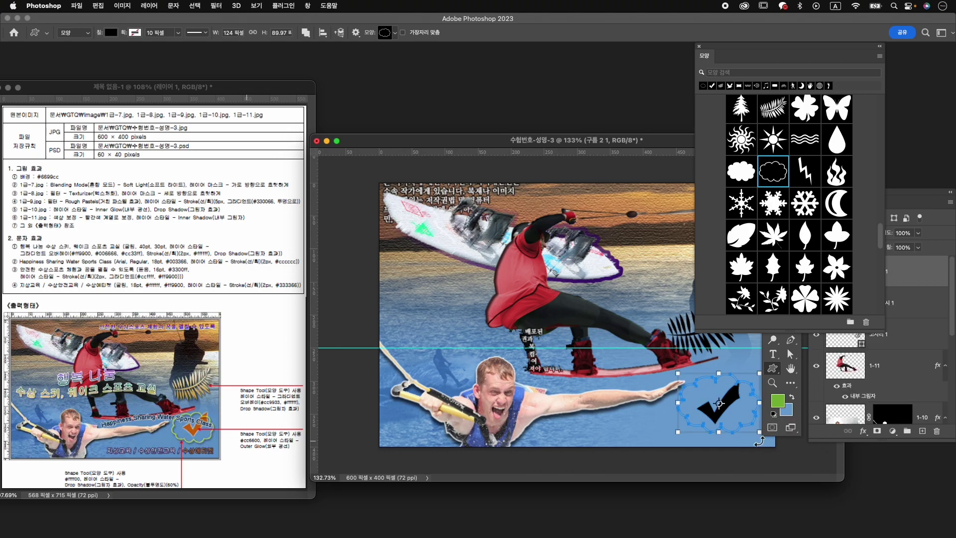
click(699, 46)
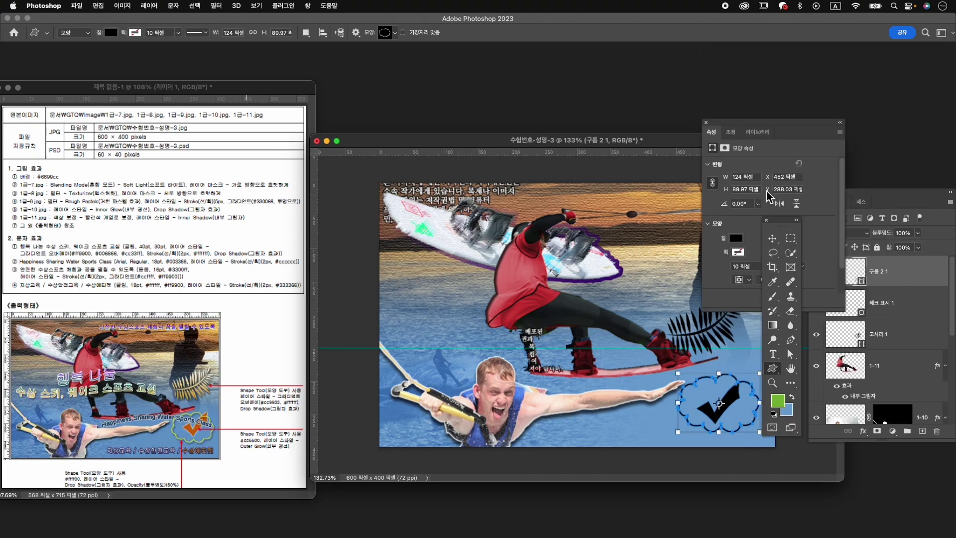
Step: Move the fern shape up beside the silhouette at the poster's right edge, to about X 471, Y 138.5 px
drag(749, 128, 755, 53)
click(880, 334)
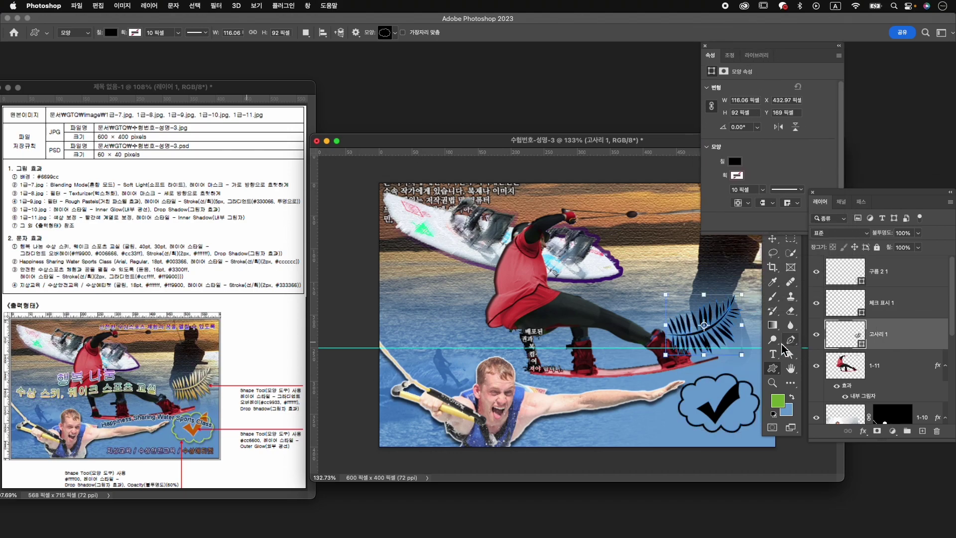
key(cmd+t)
drag(713, 325, 738, 305)
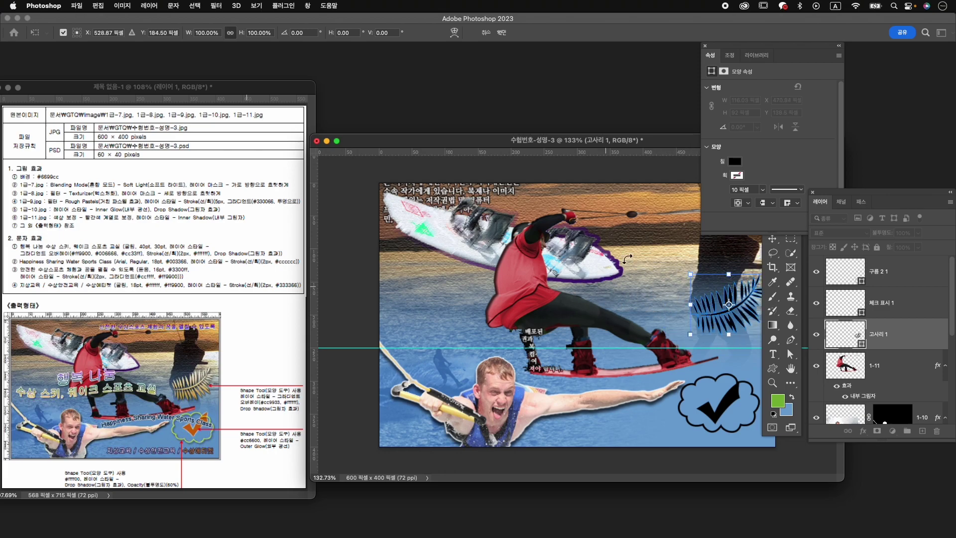
mouse_move(646, 146)
mouse_down()
mouse_move(605, 143)
mouse_move(649, 154)
mouse_up()
key(Return)
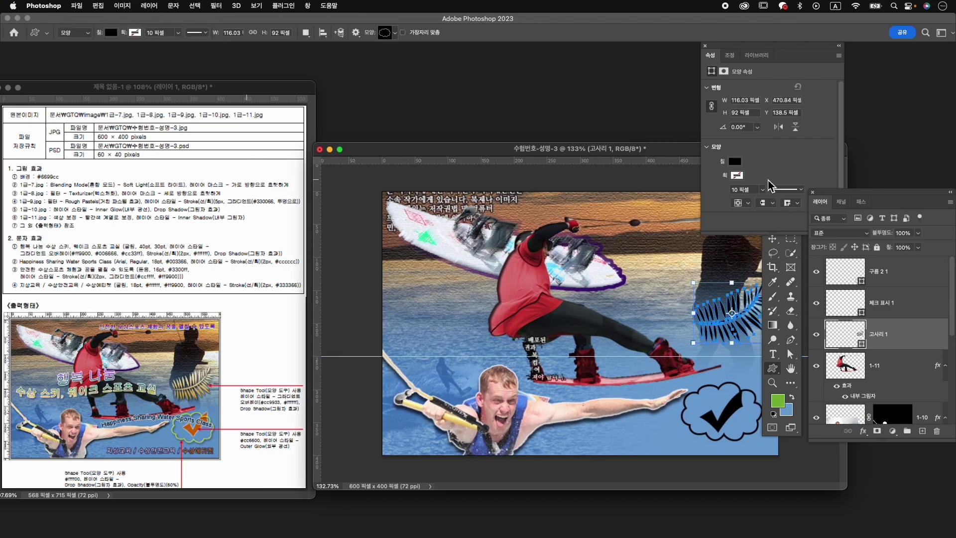
click(739, 164)
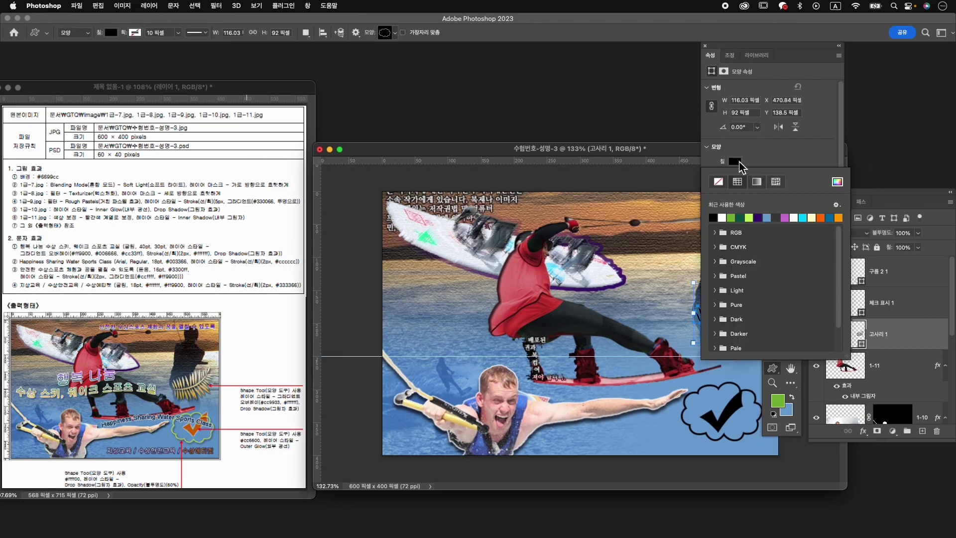
click(838, 181)
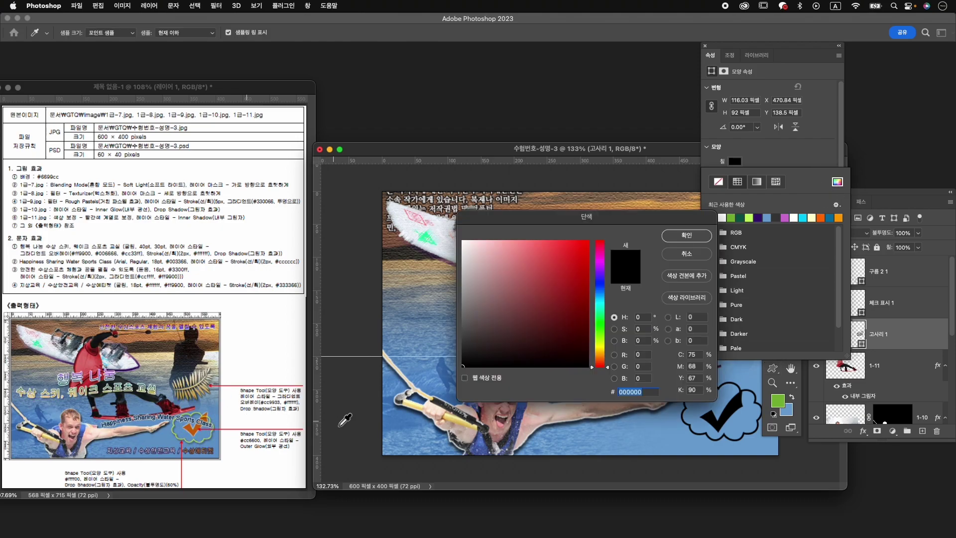
key(Escape)
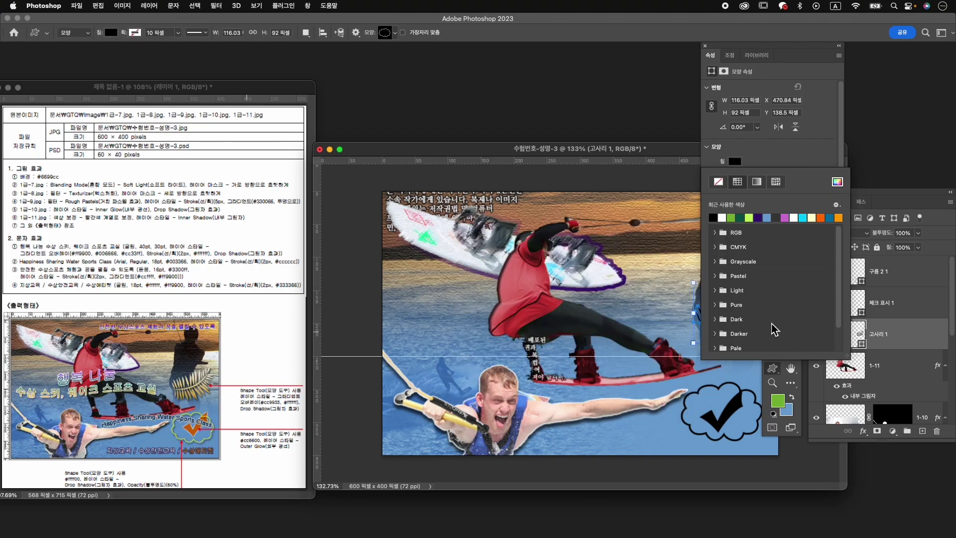
click(919, 332)
Step: Add a Gradient Overlay to the fern layer, remove the gradient's middle color stop and set its starting stop to #cc9933
click(863, 431)
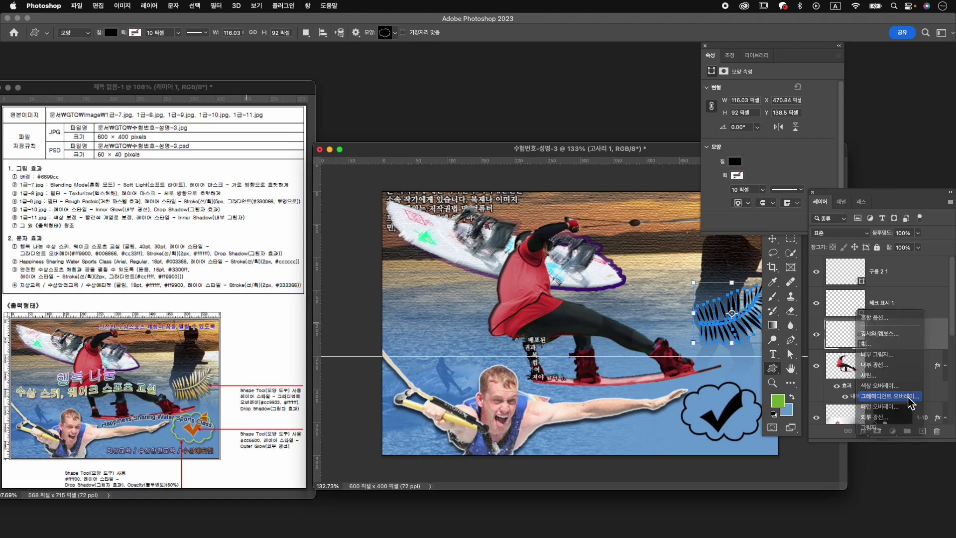
click(889, 396)
click(758, 353)
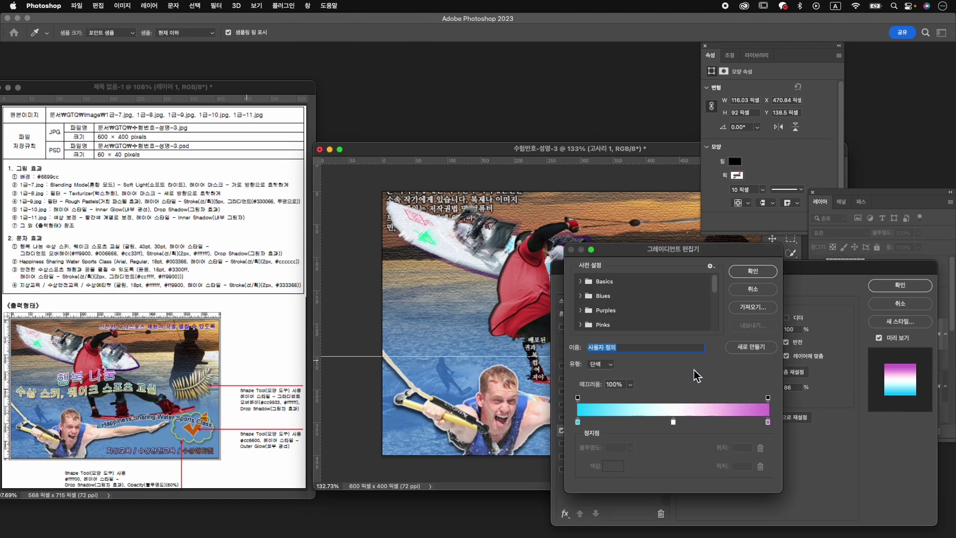
drag(676, 423, 685, 456)
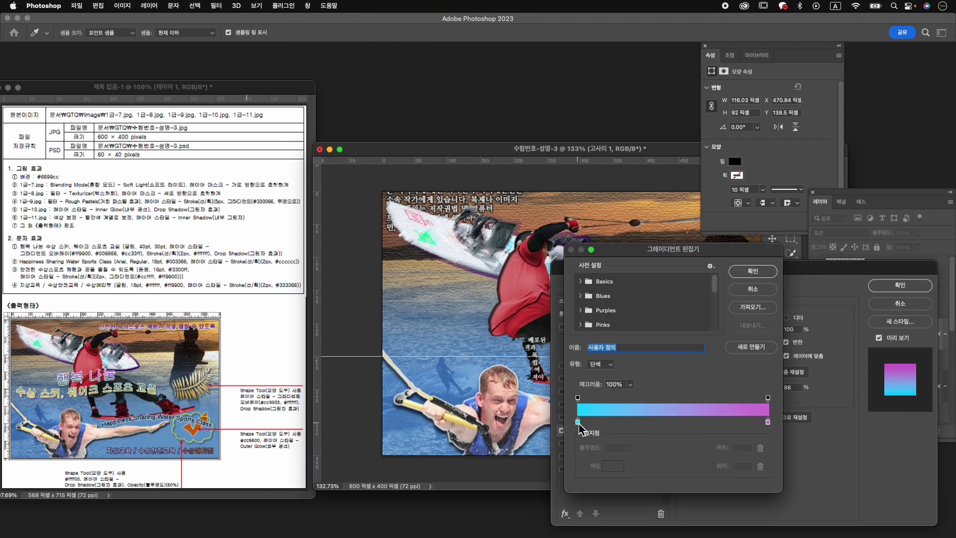
click(578, 423)
double_click(579, 423)
text(cc9933)
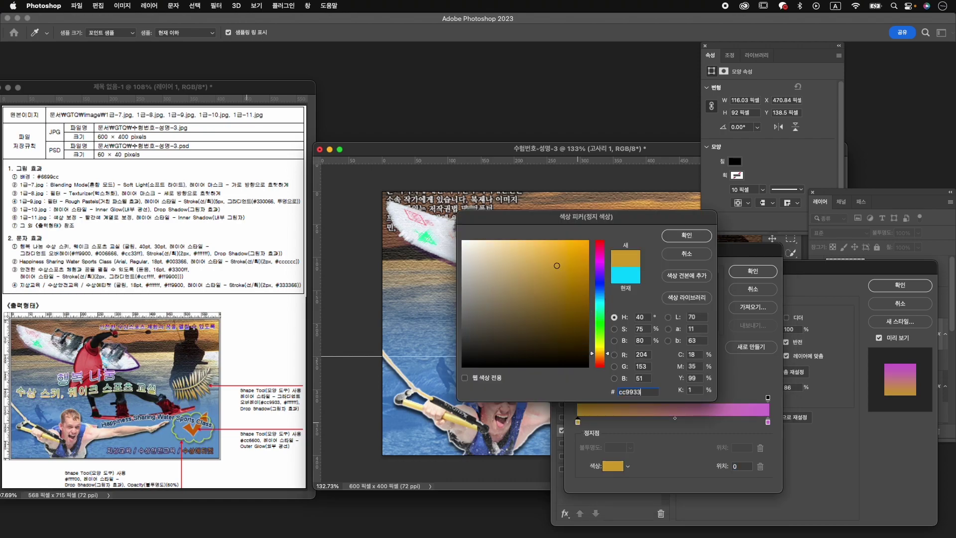
key(Return)
Step: Set the fern gradient's ending color stop to #ffffff and accept the gradient
click(768, 423)
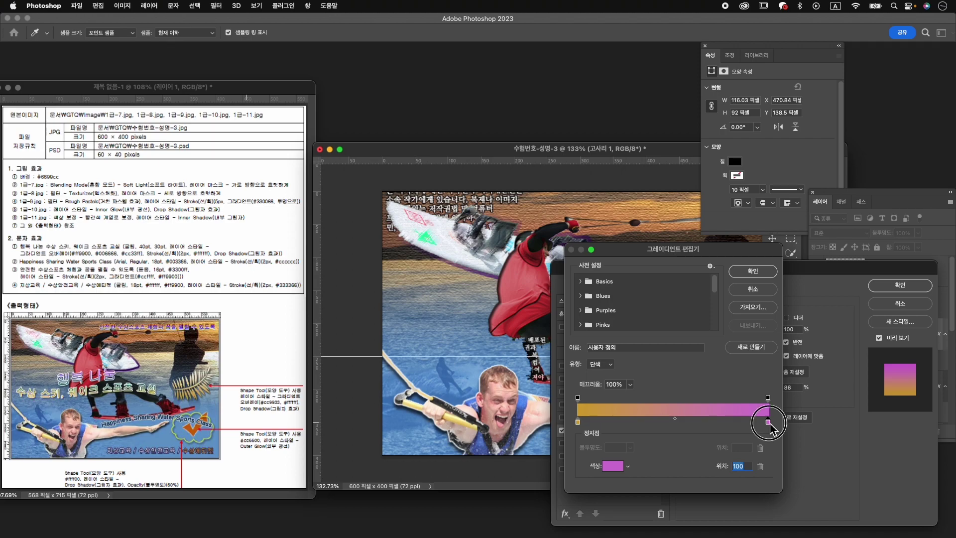
double_click(769, 423)
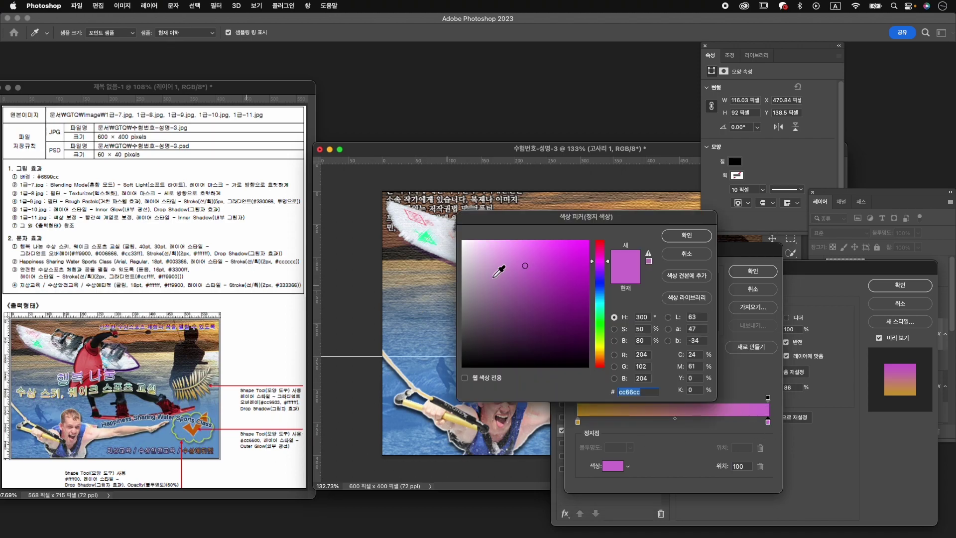
drag(476, 272, 405, 214)
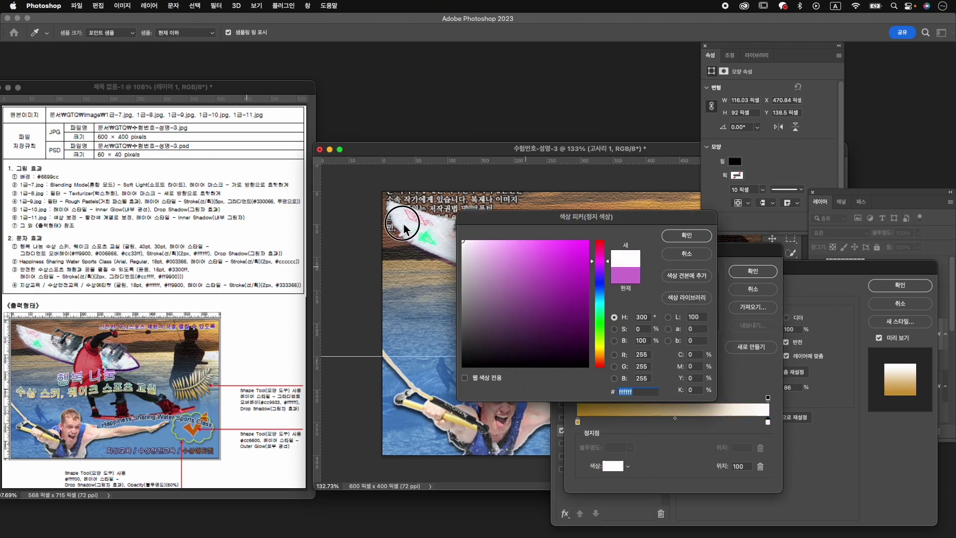
click(687, 238)
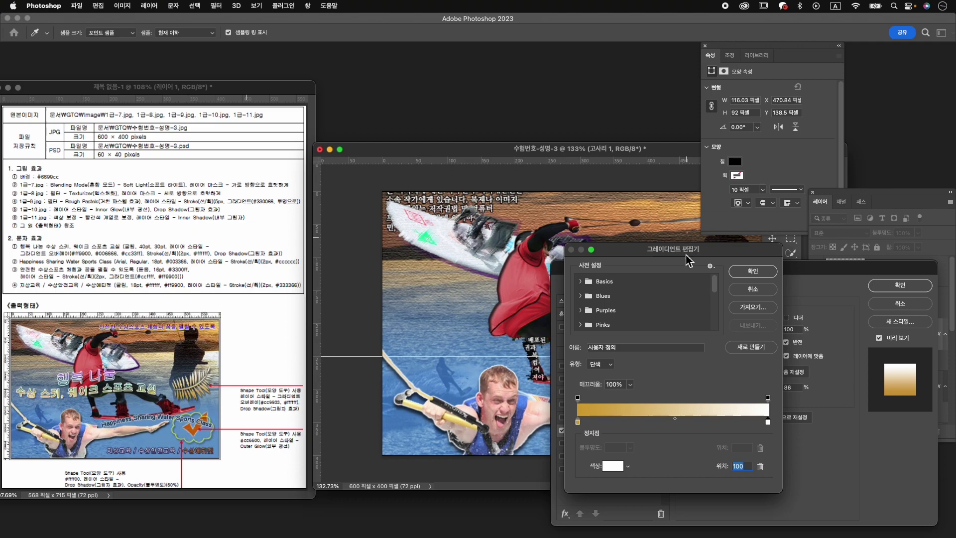
click(748, 272)
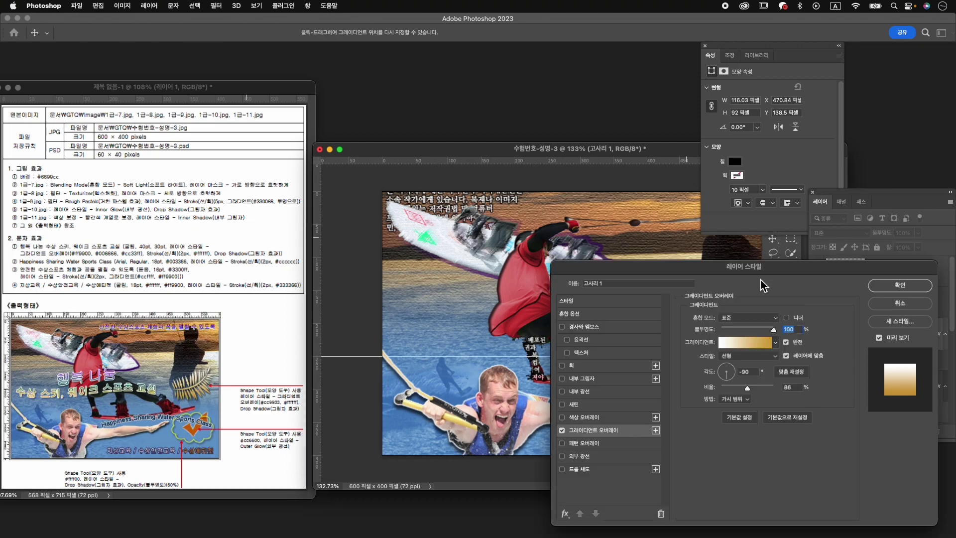
Step: Add a Drop Shadow to the fern with its preset settings and apply the layer style
click(596, 477)
drag(655, 277, 476, 375)
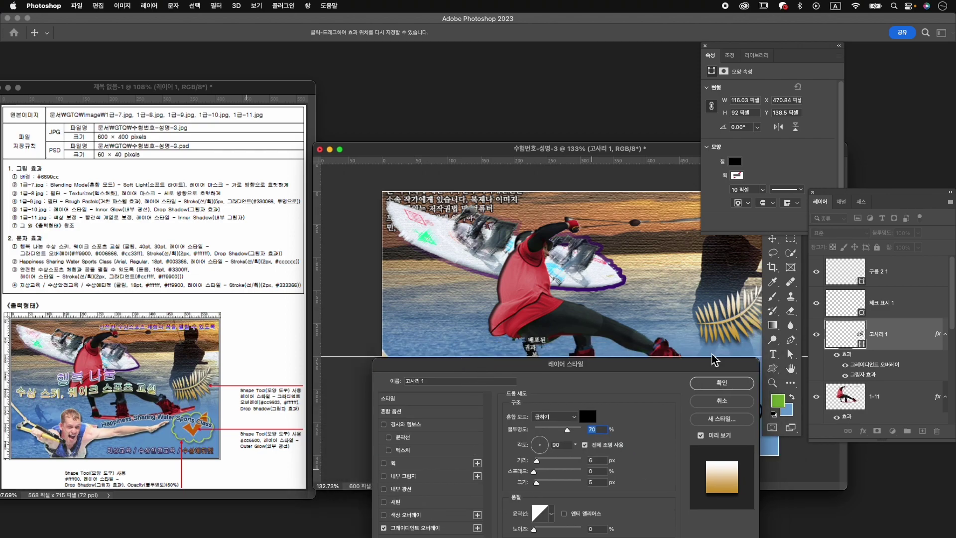
click(722, 383)
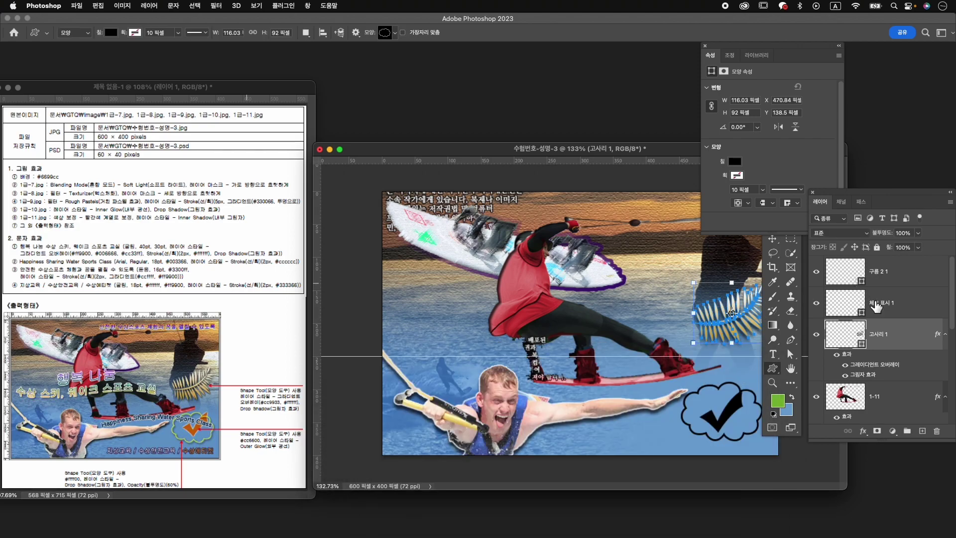
Step: Fill the check mark shape with the solid color #cc6600
click(878, 306)
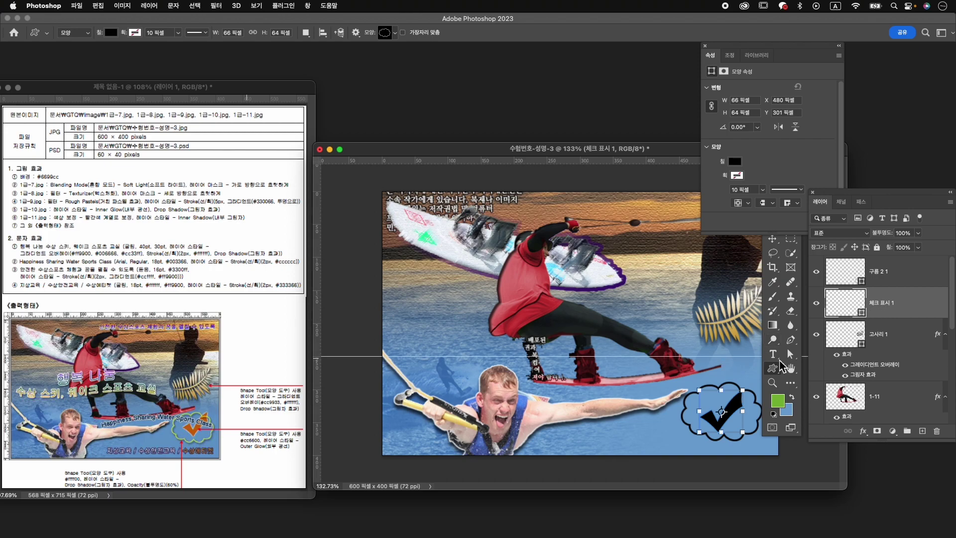
click(736, 161)
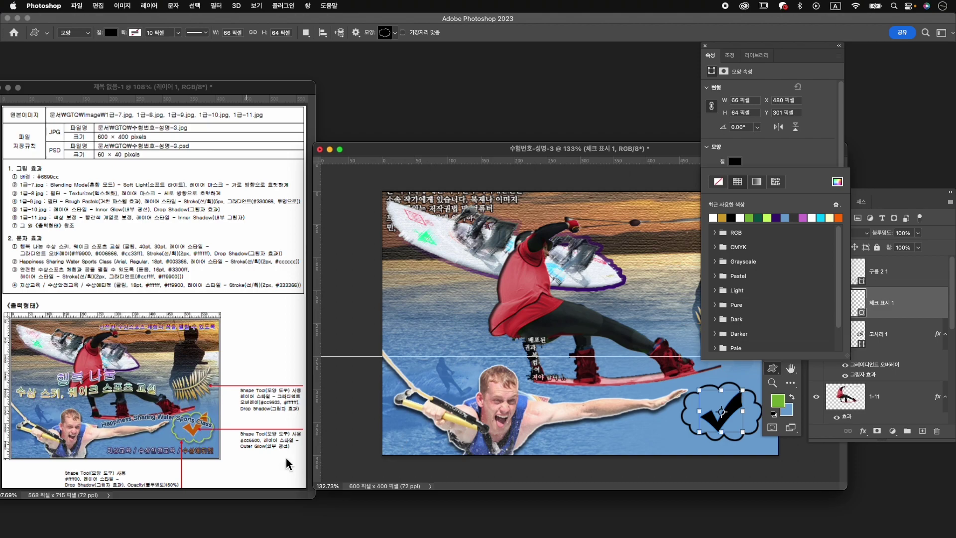
click(839, 183)
text(cc)
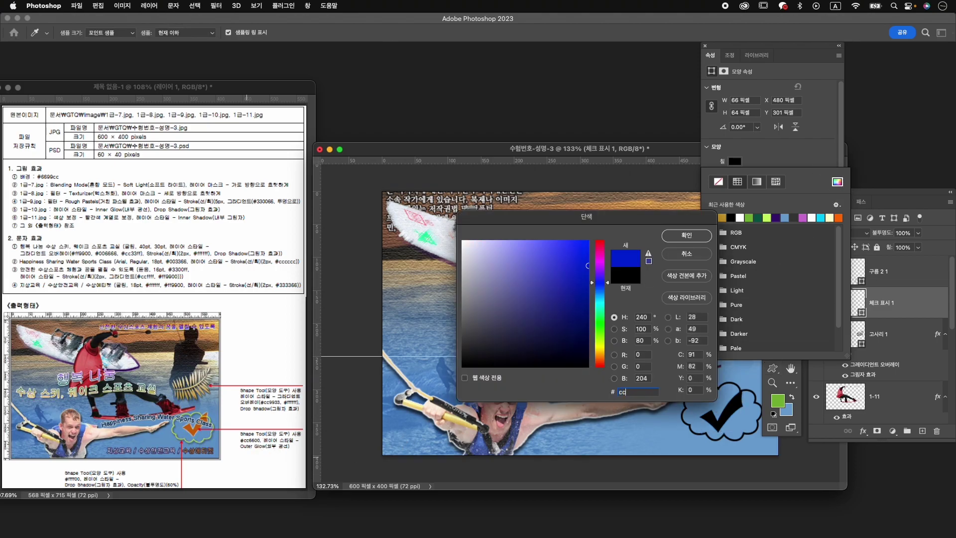
text(6600)
key(Return)
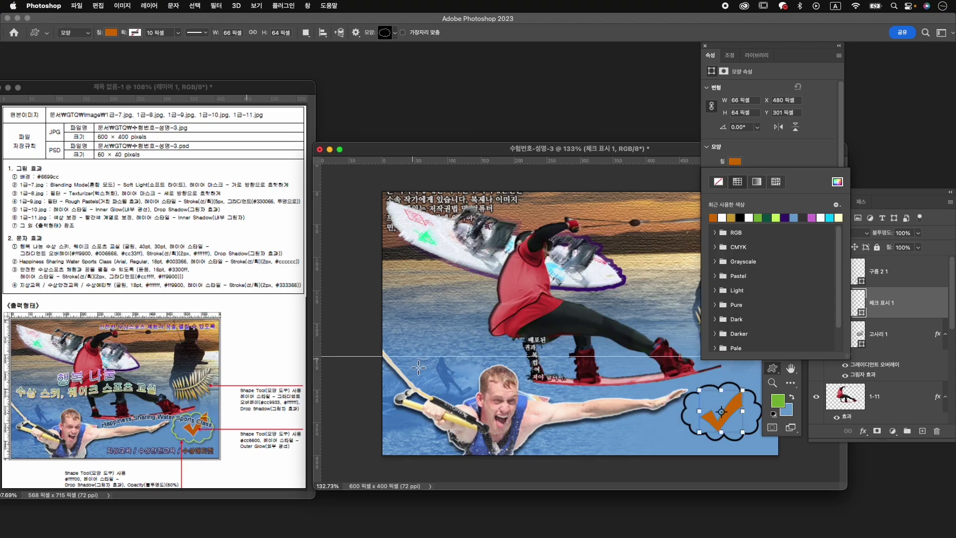
click(799, 358)
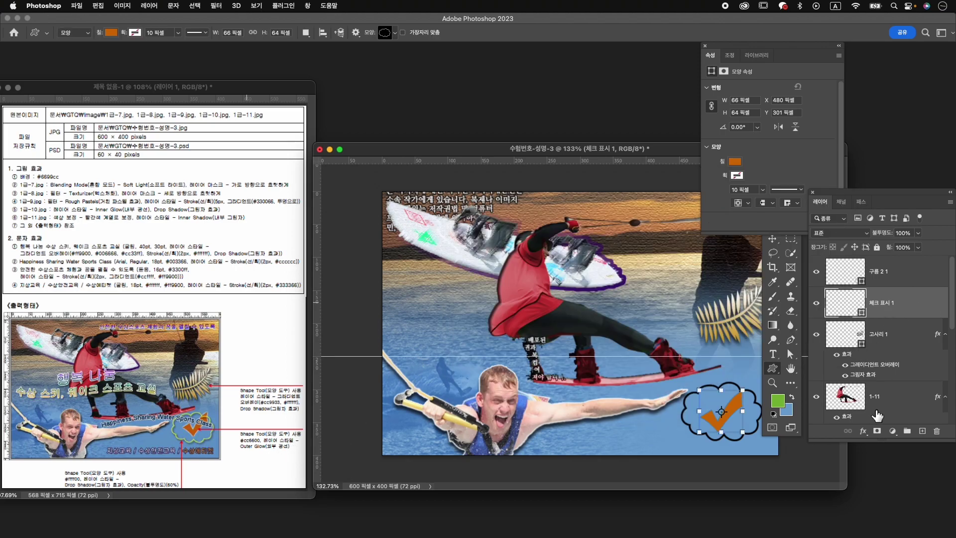
Step: Apply an Outer Glow layer style with its preset settings to the check mark
click(864, 431)
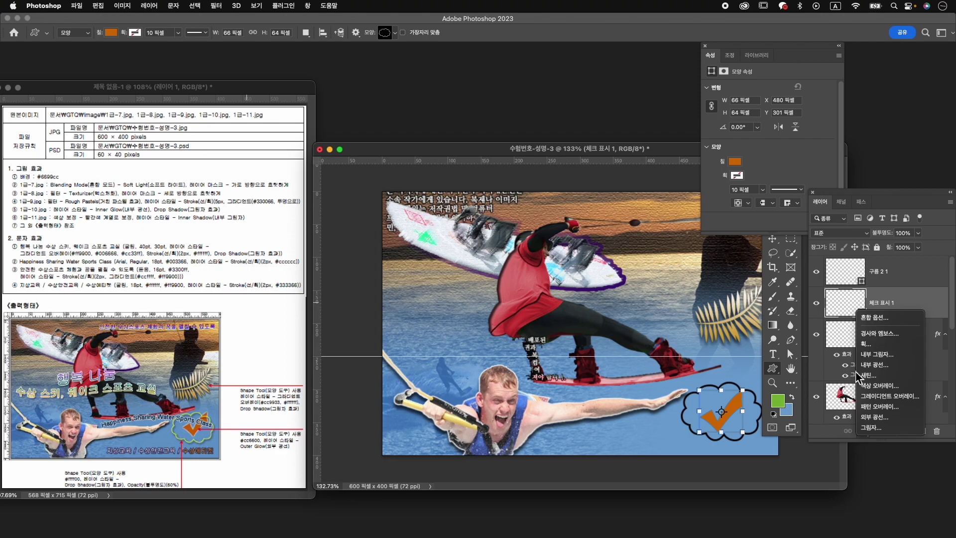
click(889, 420)
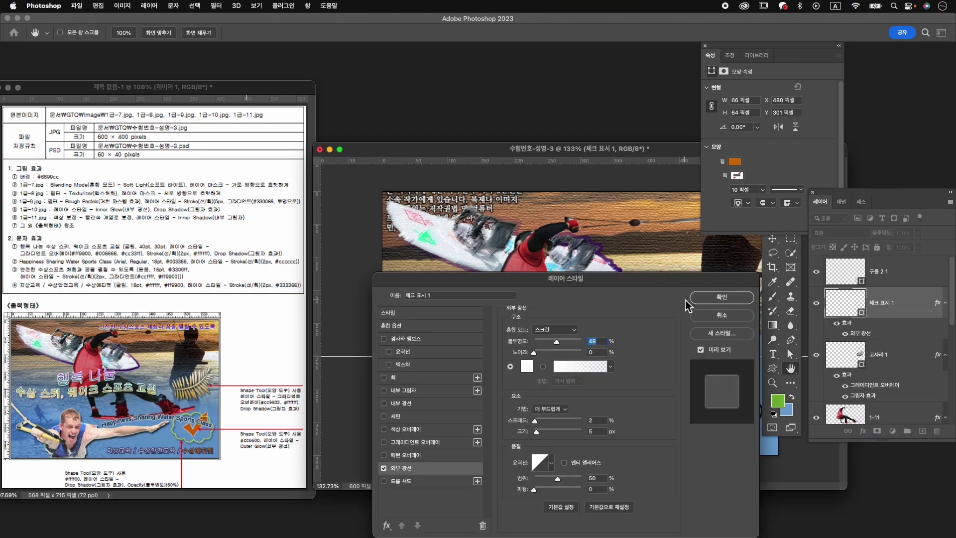
click(713, 300)
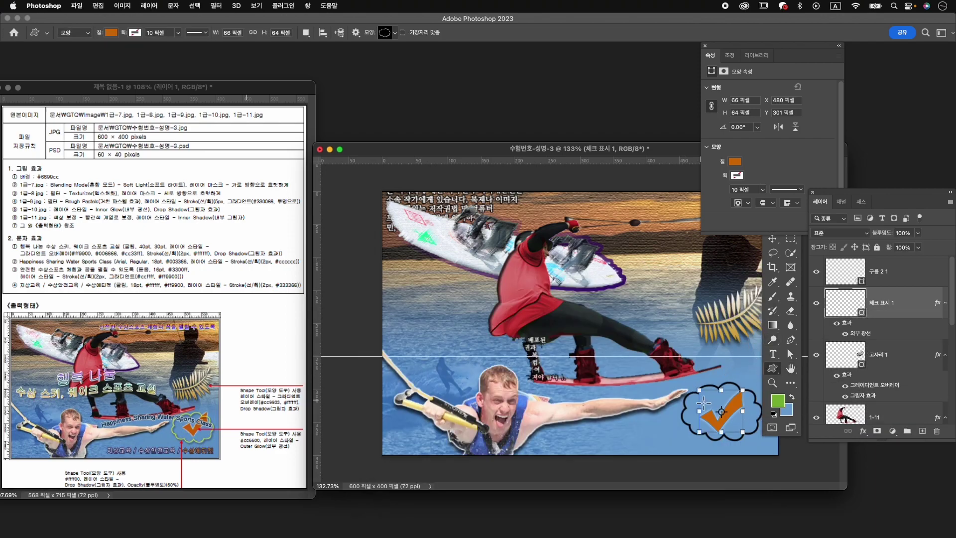
Step: Fill the cloud shape around the check mark with the solid color #ffff00
click(889, 278)
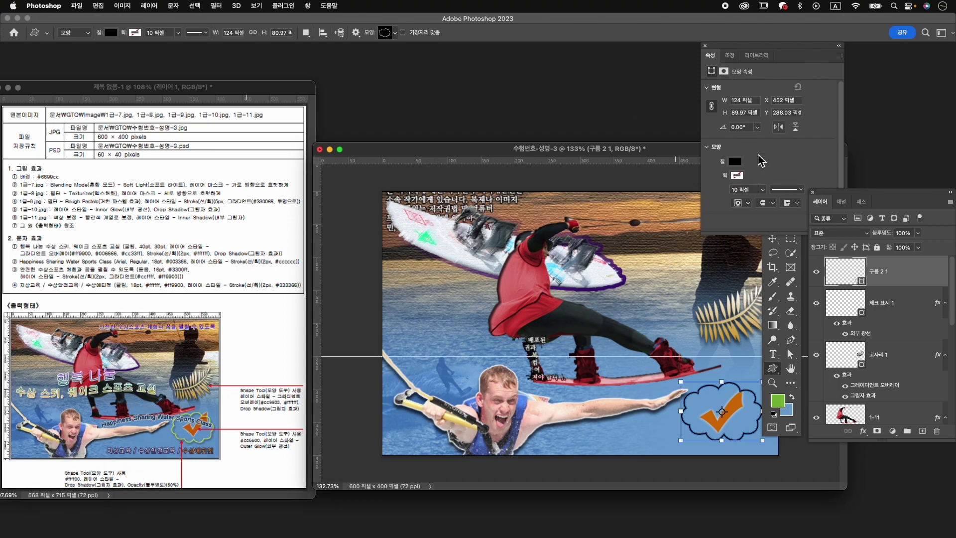
click(737, 175)
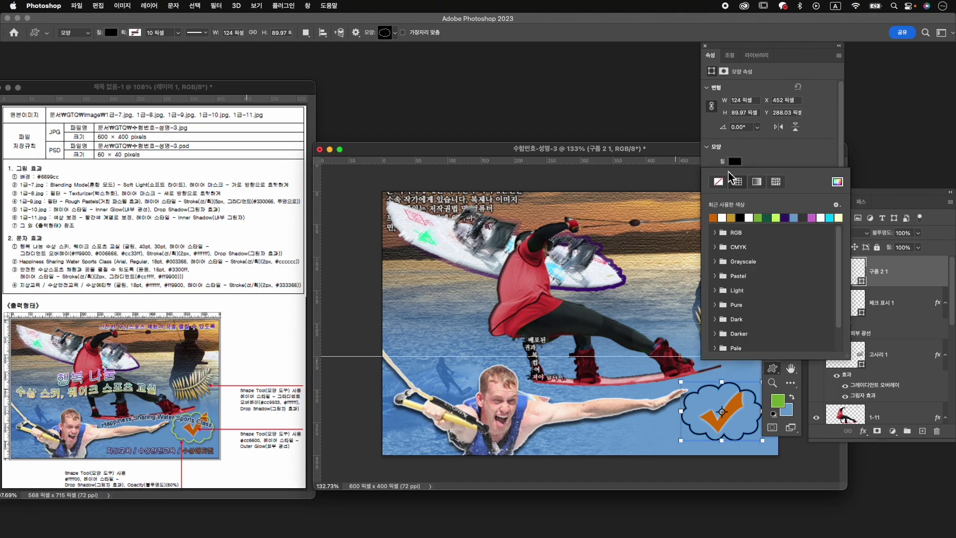
click(837, 183)
text(ffff00)
key(Return)
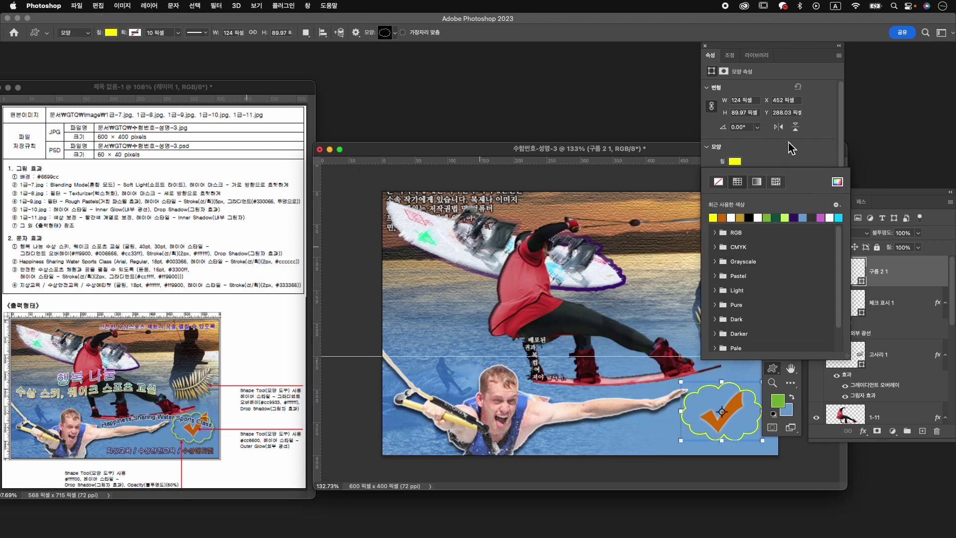
click(918, 286)
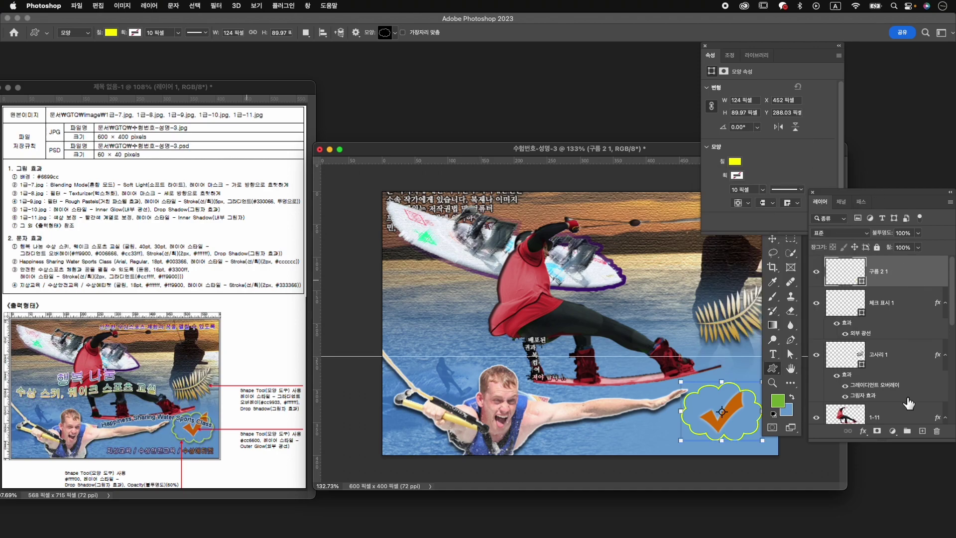
Step: Add a Drop Shadow with its preset settings to the cloud shape and set its layer opacity to 80%
click(863, 431)
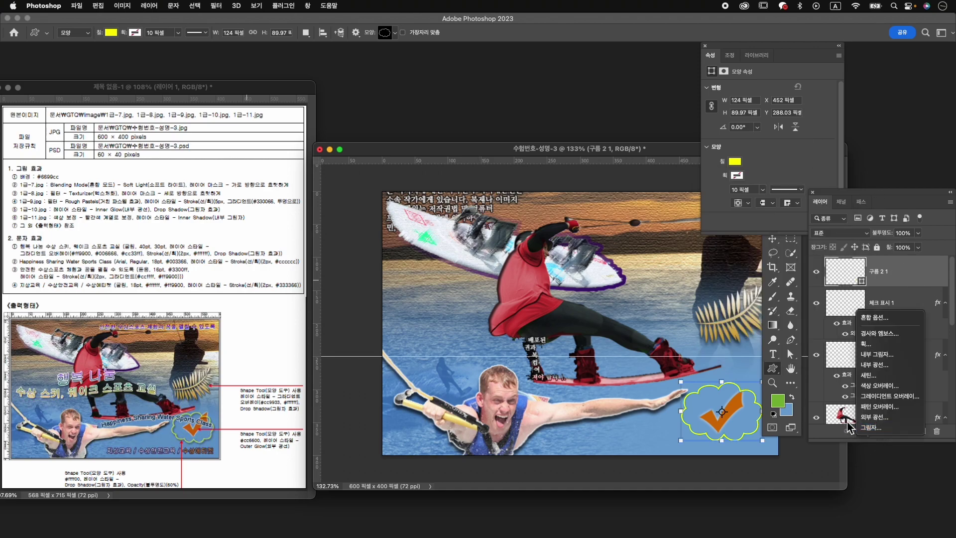
click(868, 428)
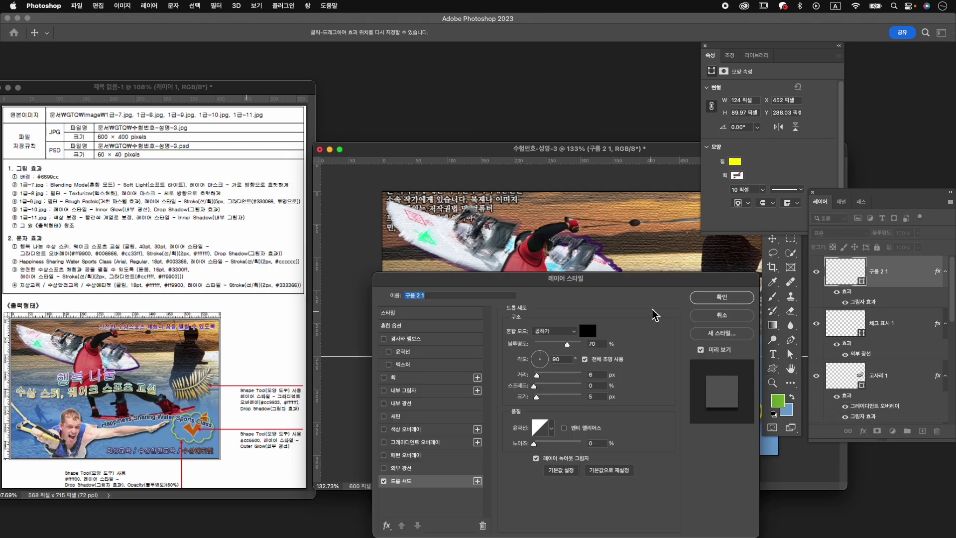
click(735, 295)
double_click(907, 233)
text(80)
key(Return)
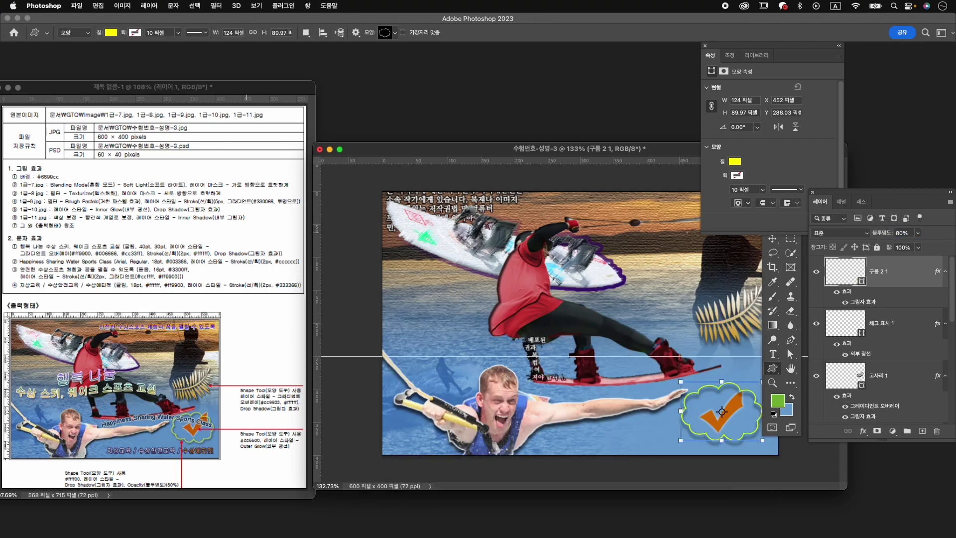
Step: Move the cloud shape up and slightly right, to about X 463 and Y 268 pixels
key(super+t)
drag(717, 411, 703, 398)
drag(699, 393, 700, 394)
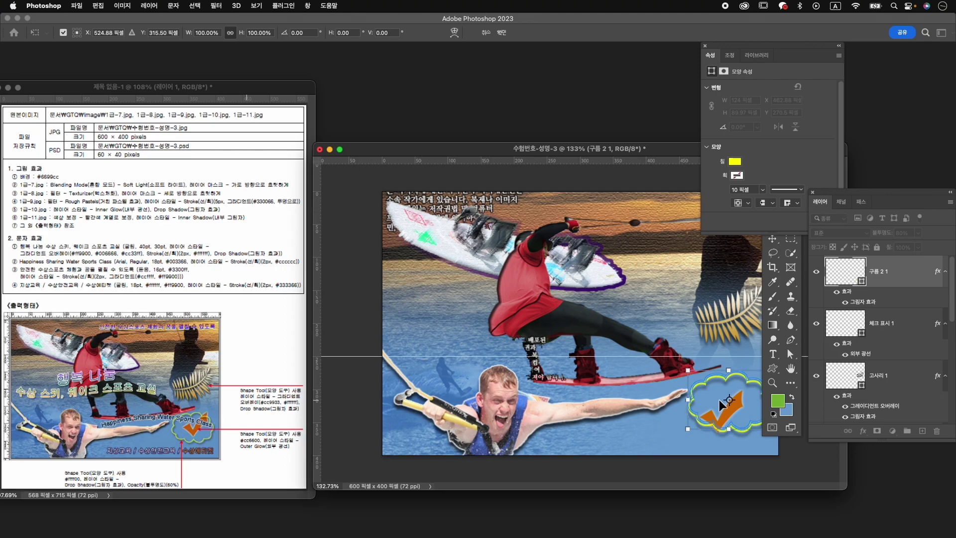
key(Return)
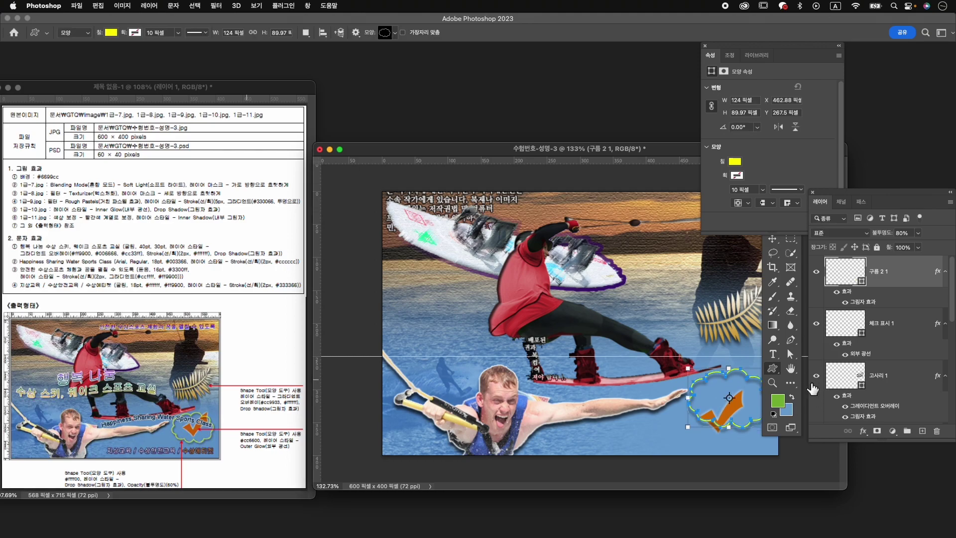
Step: Move the check mark up and right over the repositioned cloud, to about X 504 and Y 263 pixels
click(897, 325)
key(super+t)
drag(737, 408, 755, 380)
key(Return)
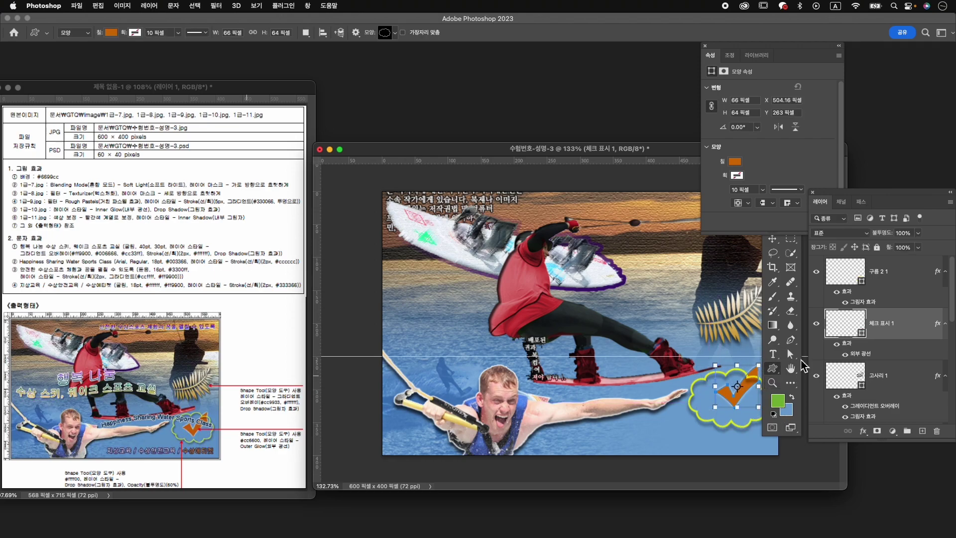
Step: Enlarge the check mark proportionally to about 114%, extending its lower-left corner while keeping the upper-right corner in place
drag(849, 491, 786, 490)
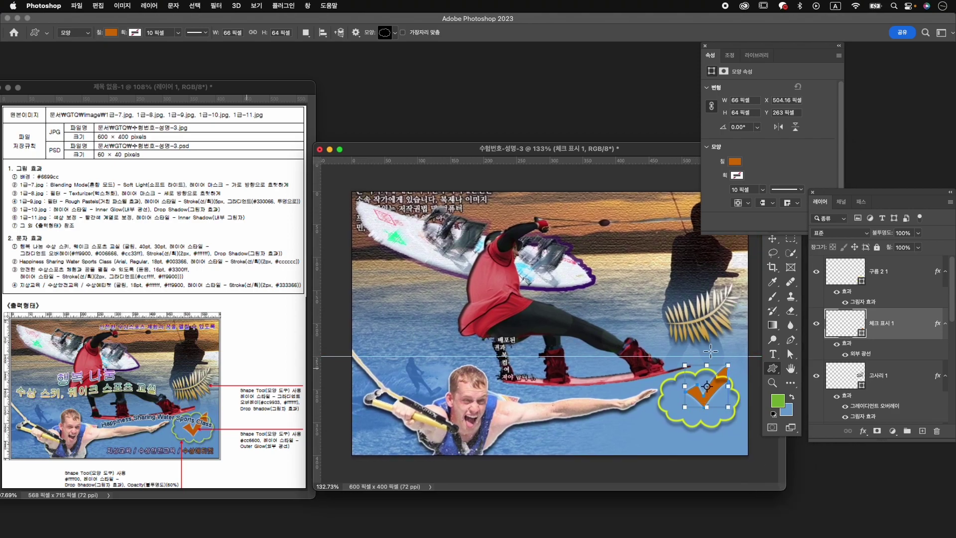
key(v)
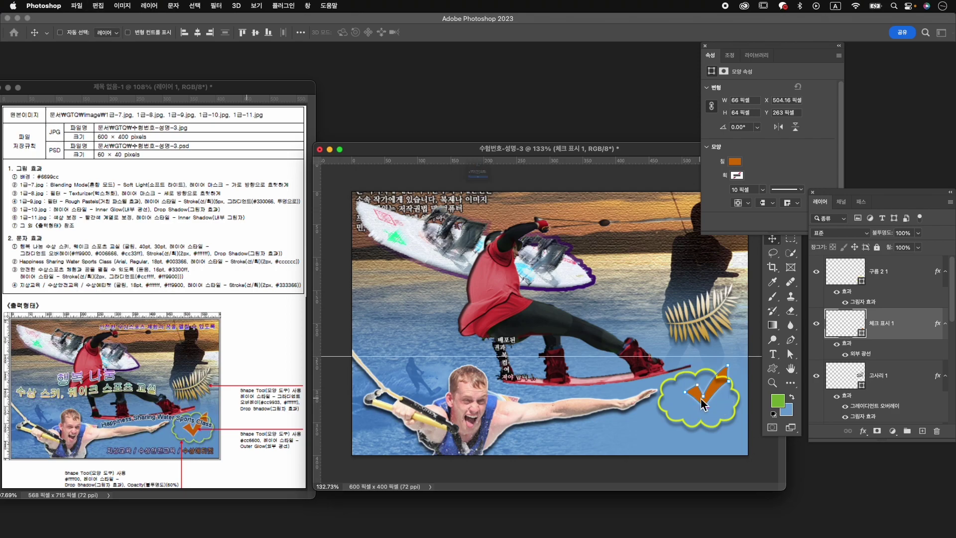
drag(703, 404, 694, 409)
click(495, 216)
key(super+t)
drag(688, 408, 682, 414)
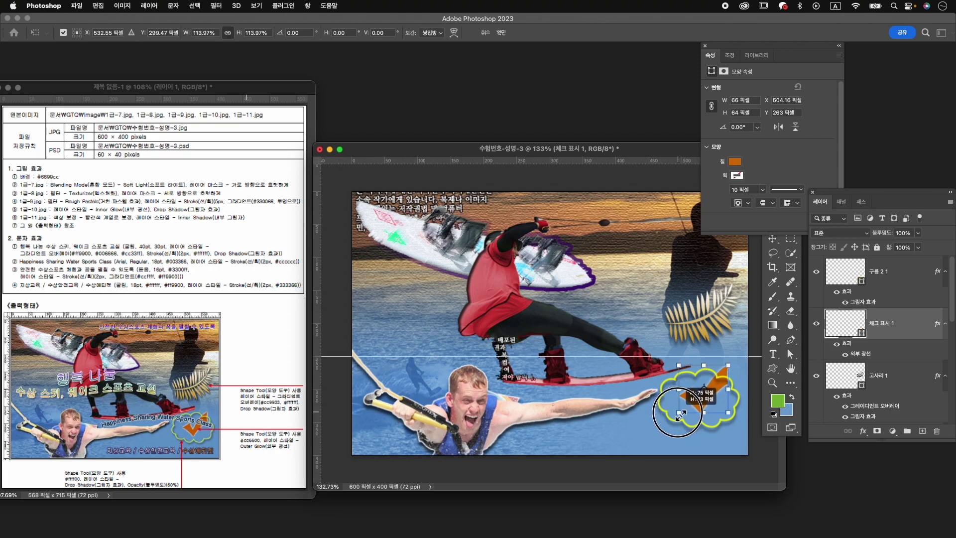
key(Return)
click(380, 339)
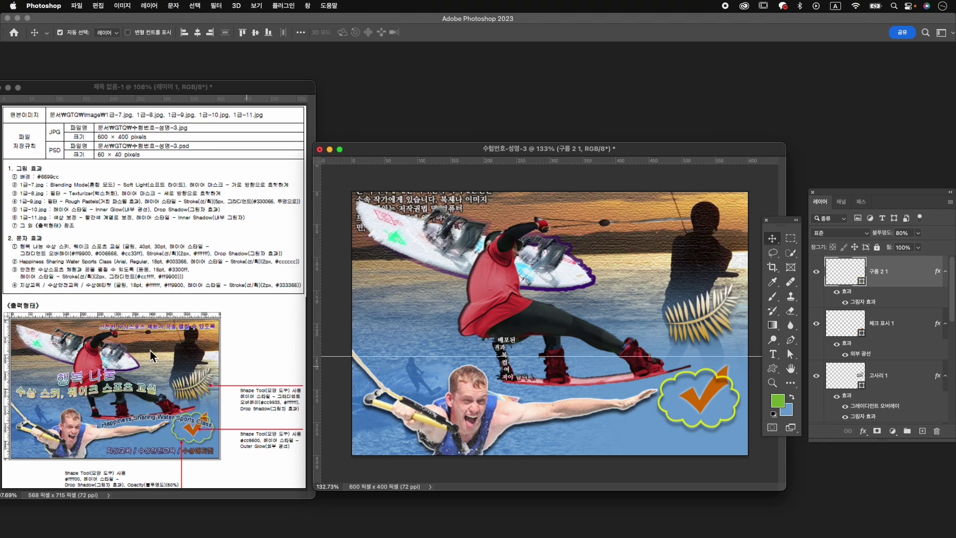
Step: Add the two-line title "행복 나눔" and "수상 스키, 웨이크 스포츠 교실" across the middle of the poster
key(t)
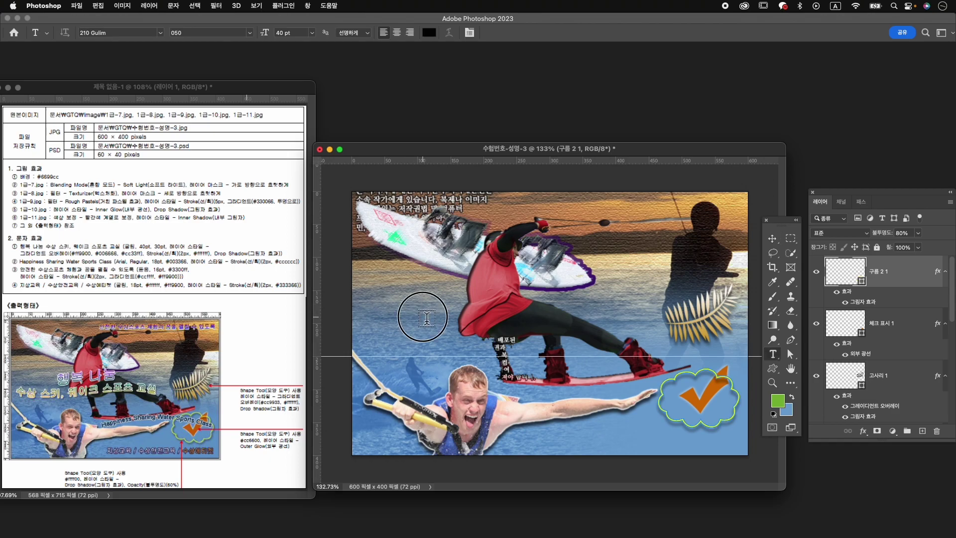
click(422, 315)
text(행복 나눔 )
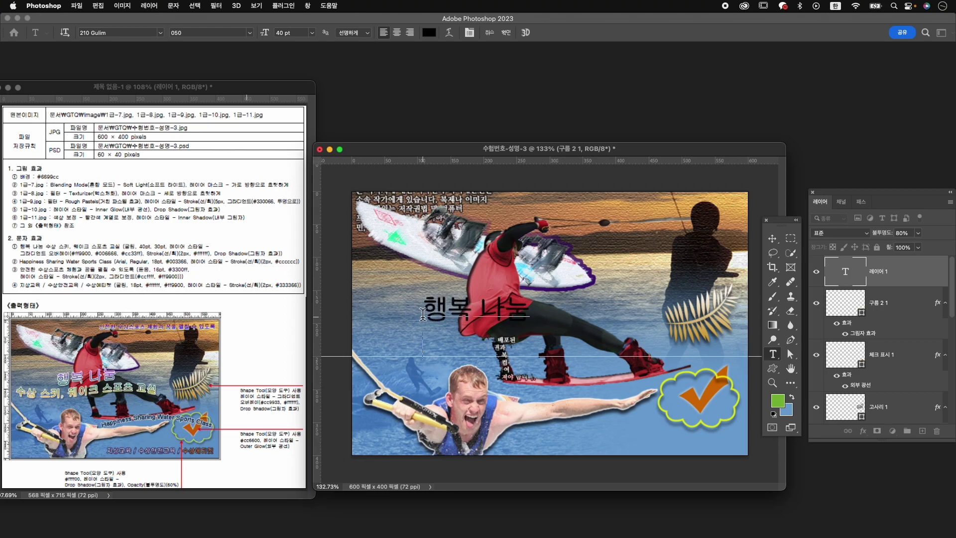
text(수상 스키, 웨이크)
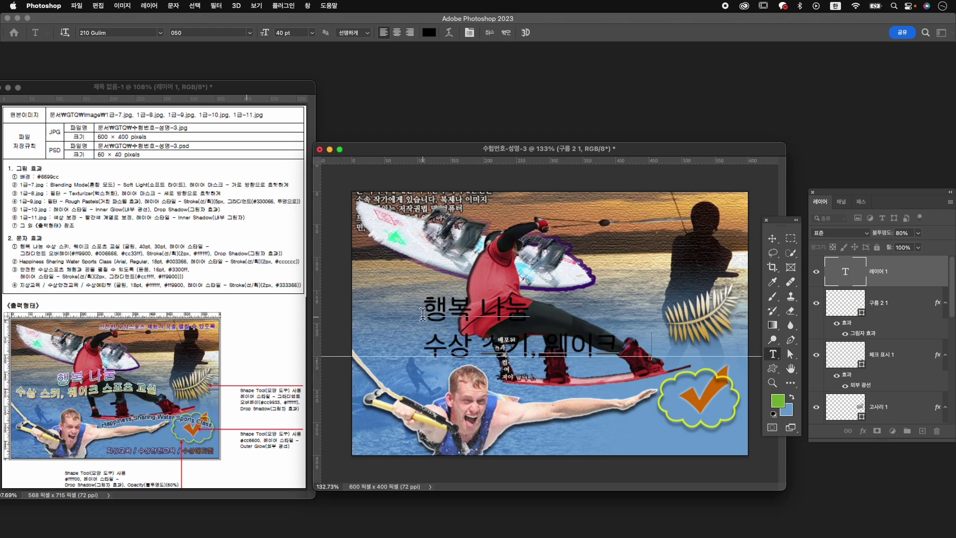
text( 스포츠 교실)
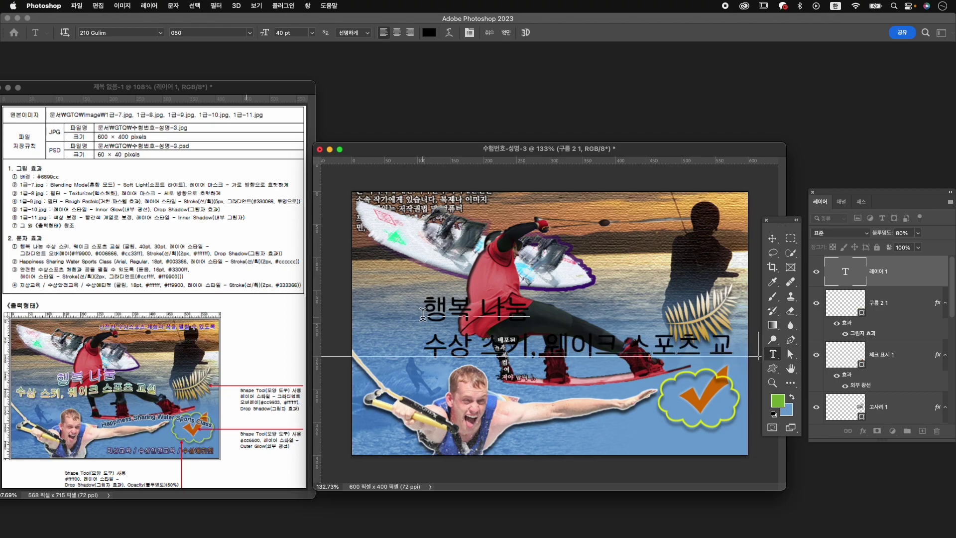
Step: Shift the title text left so that its second line fits inside the canvas
key(super)
key(super)
key(super)
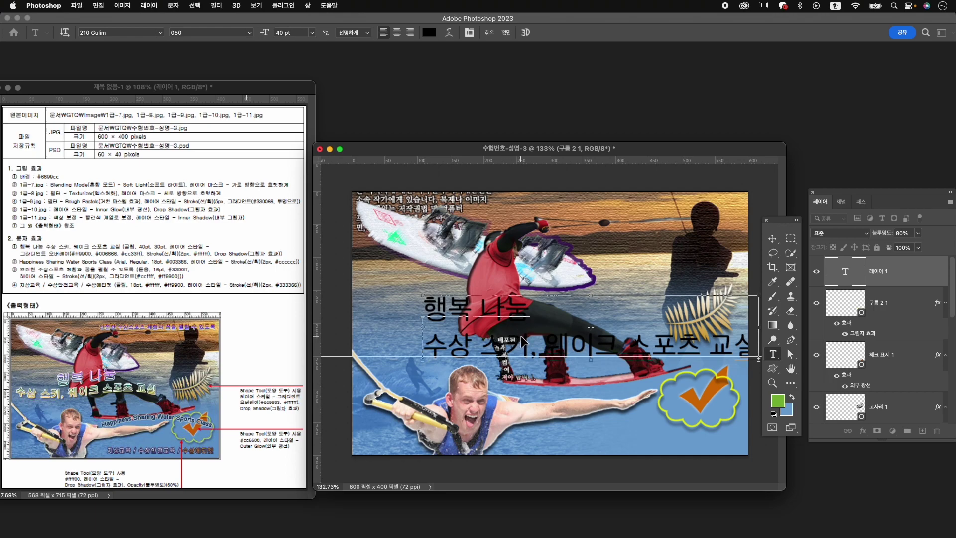
drag(529, 344, 474, 340)
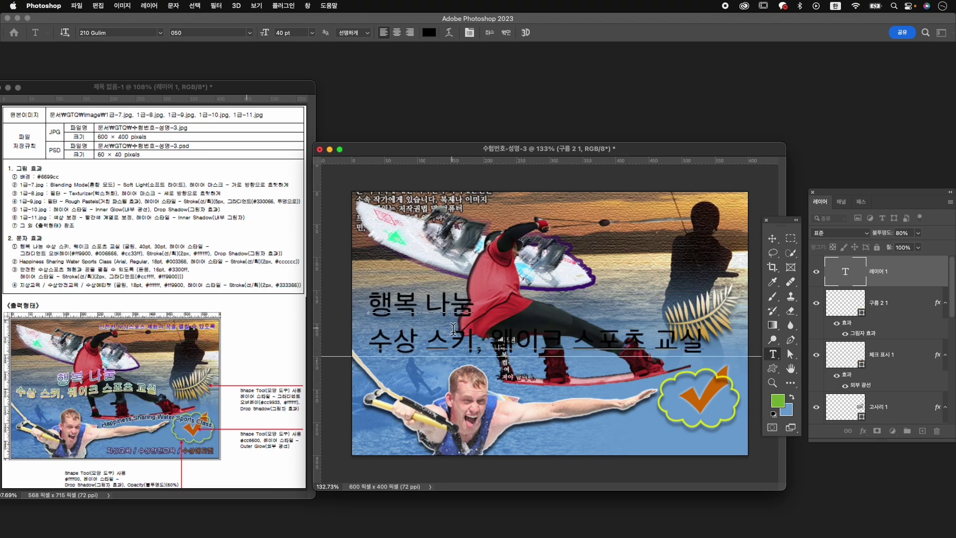
Step: Set the title's second line, "수상 스키, 웨이크 스포츠 교실", to a font size of 30 pt
key(super+t)
drag(666, 130, 607, 144)
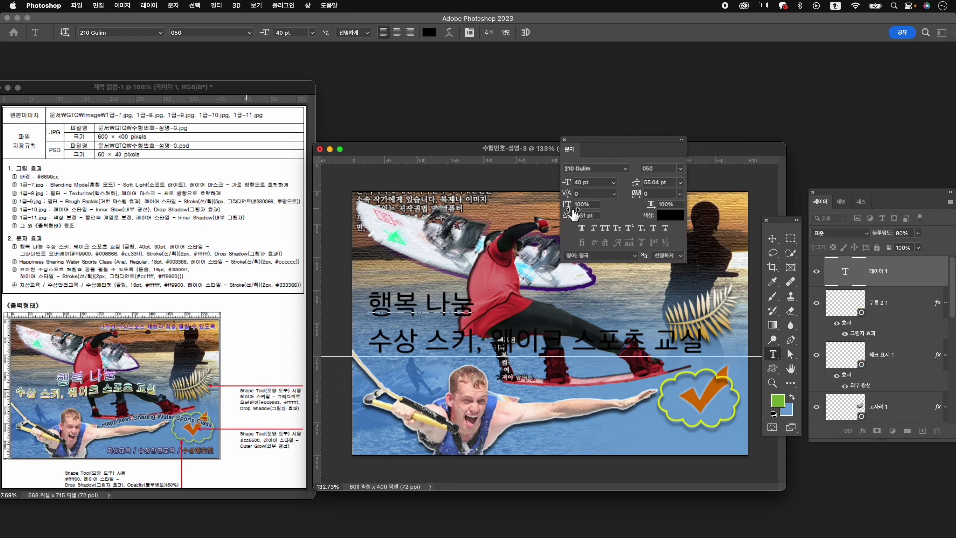
drag(476, 306, 357, 311)
click(581, 186)
drag(362, 346, 717, 346)
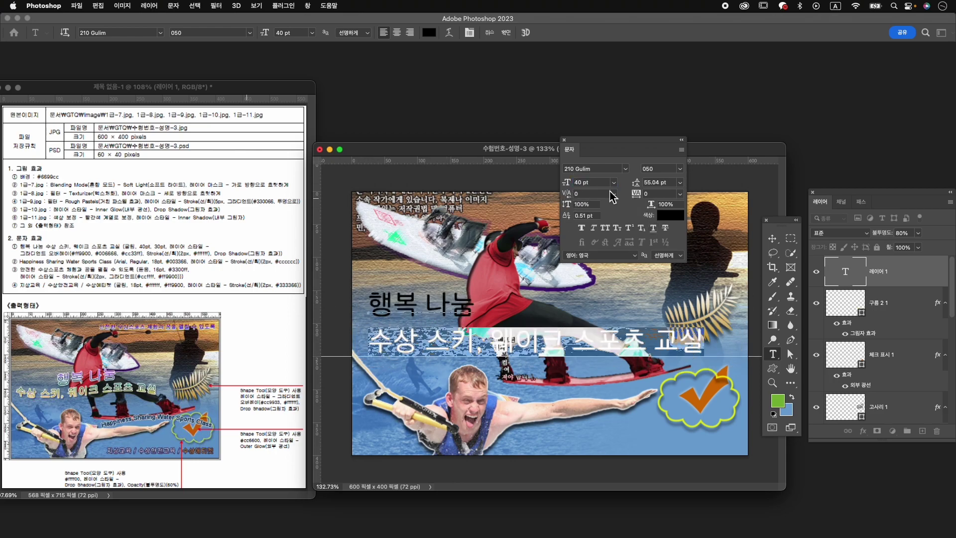
click(582, 183)
text(30)
key(Return)
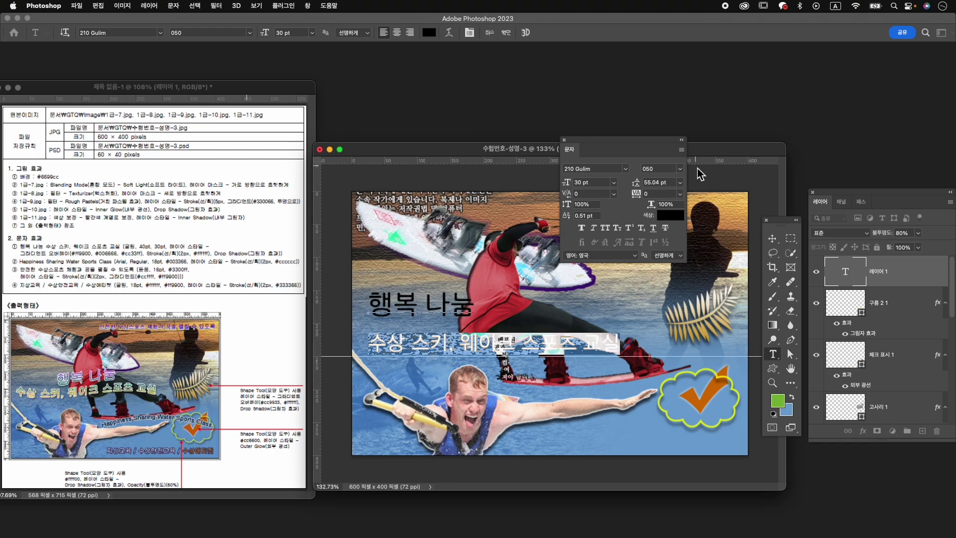
Step: Set the leading of the entire two-line title text to automatic (자동) and commit the edit
key(super+a)
click(680, 183)
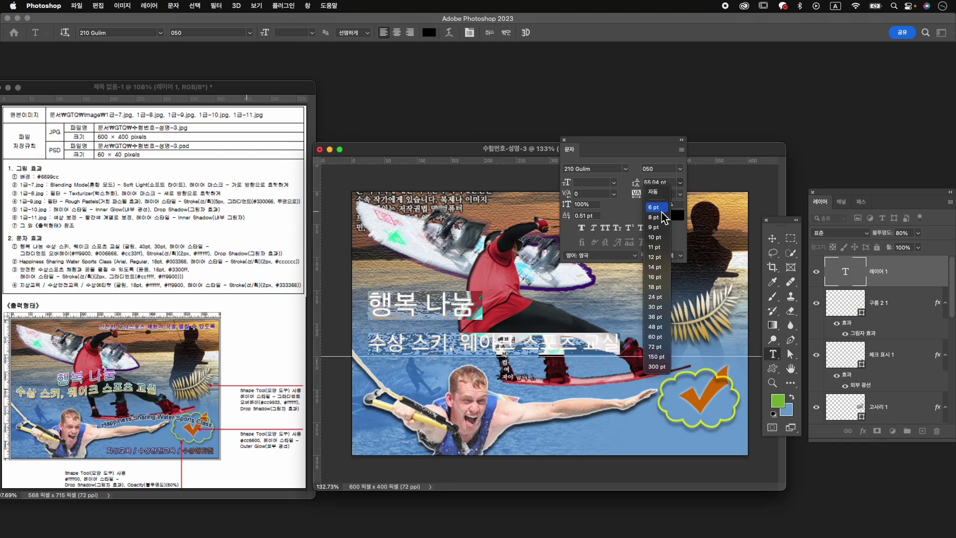
click(659, 192)
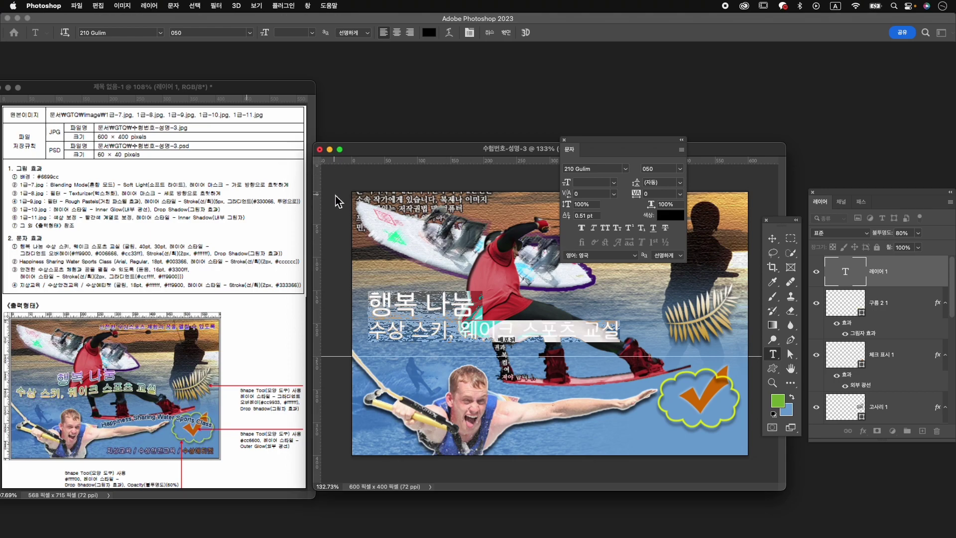
click(506, 33)
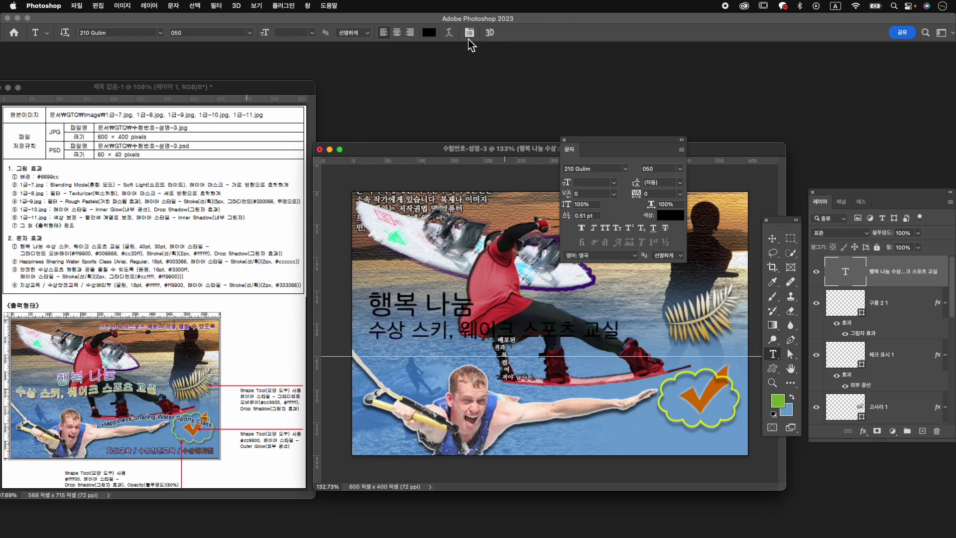
Step: Center-align the two-line title and reposition it over the snowboarder, above the swimmer, so both lines fit inside the image
click(397, 32)
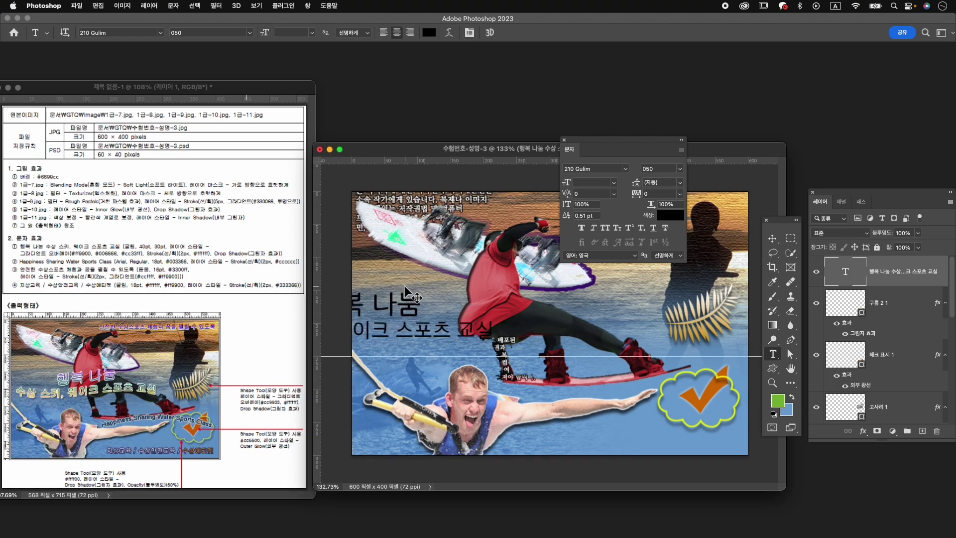
key(super+t)
drag(401, 319, 521, 329)
key(Return)
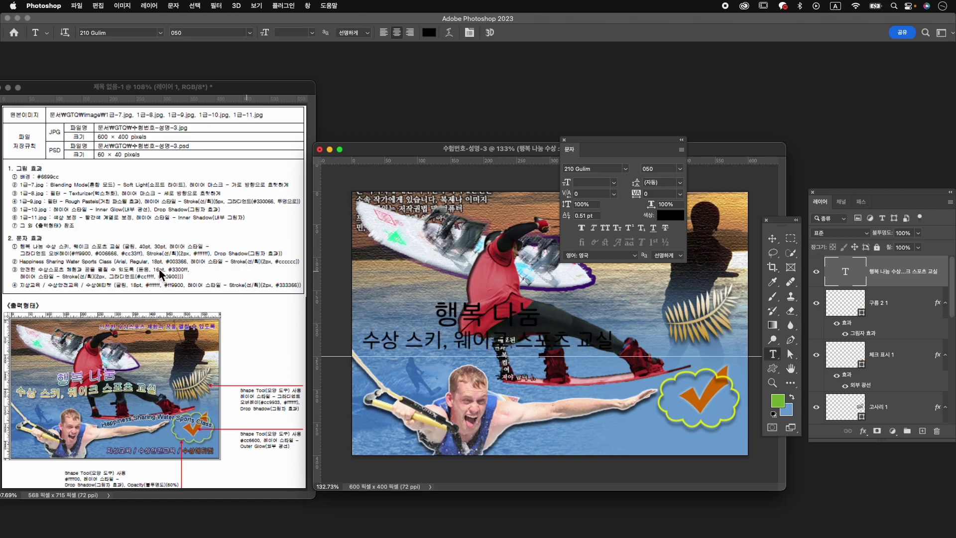
Step: Add a gradient overlay to the title layer and insert an extra color stop near the middle of its gradient
key(v)
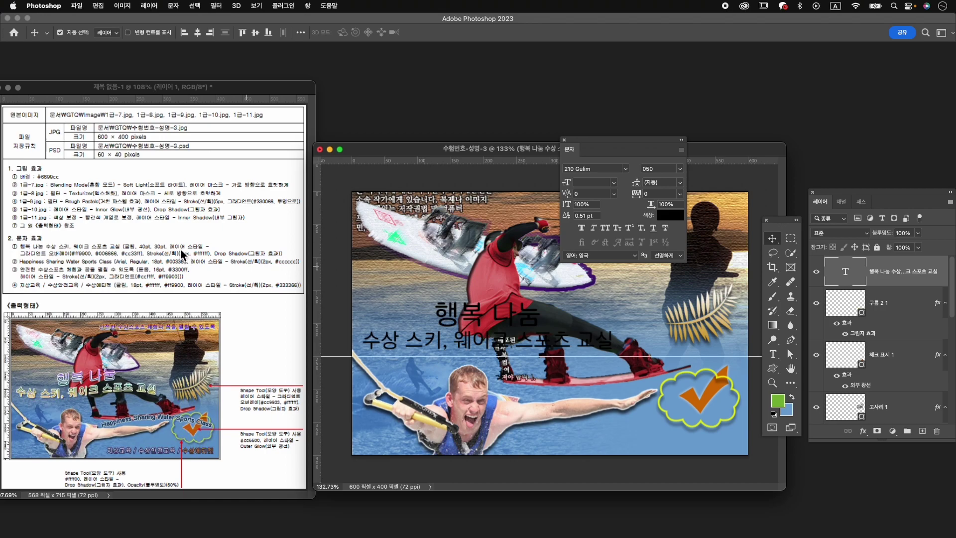
click(864, 431)
click(877, 397)
drag(620, 280, 790, 214)
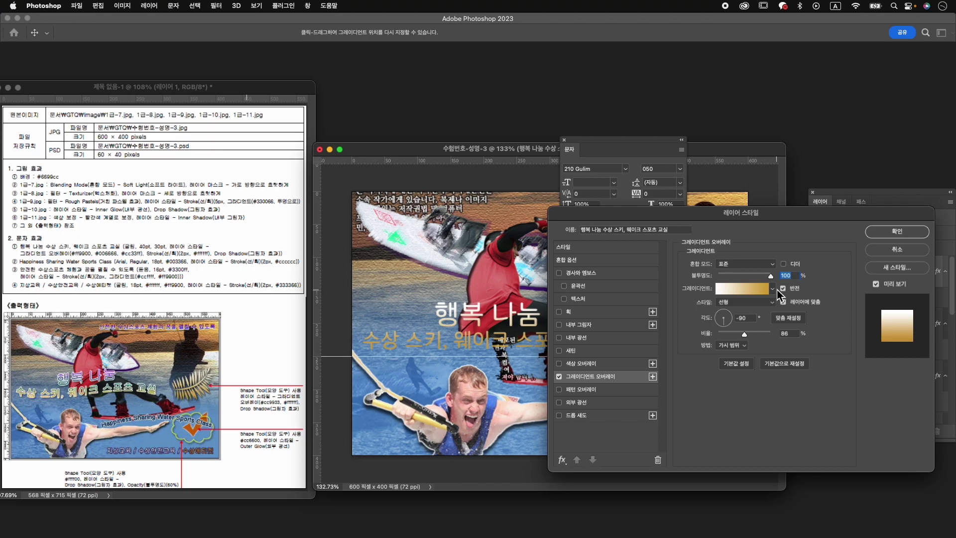
click(747, 289)
click(677, 423)
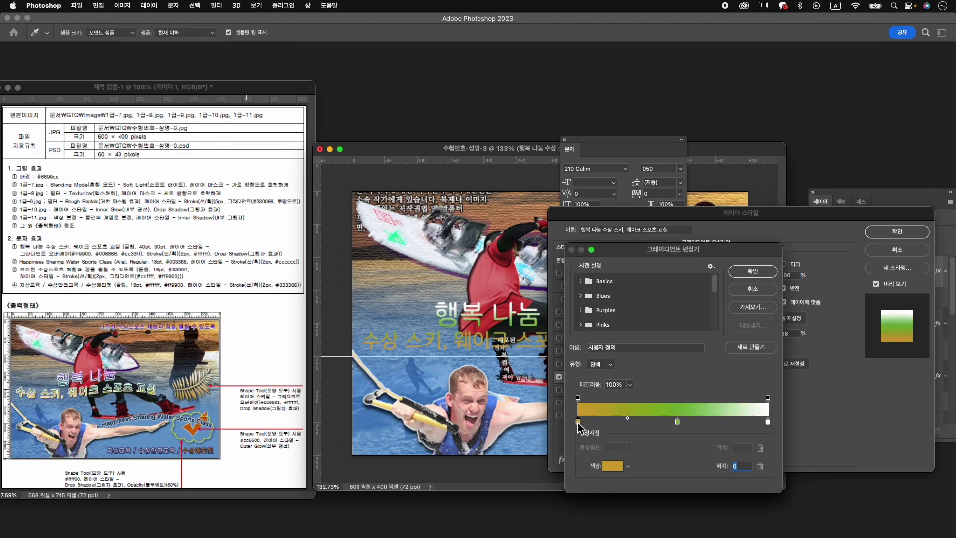
Step: Set the starting color stop of the title's gradient to #ff9900
double_click(578, 423)
text(ff)
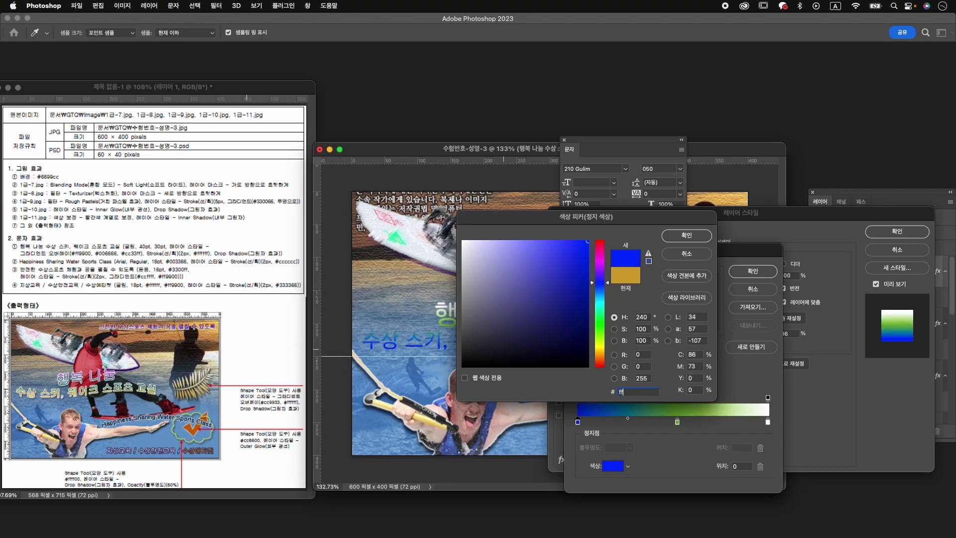
text(9900)
key(Return)
Step: Place the gradient's middle color stop at 49% and set its color to #006666
drag(678, 423, 674, 428)
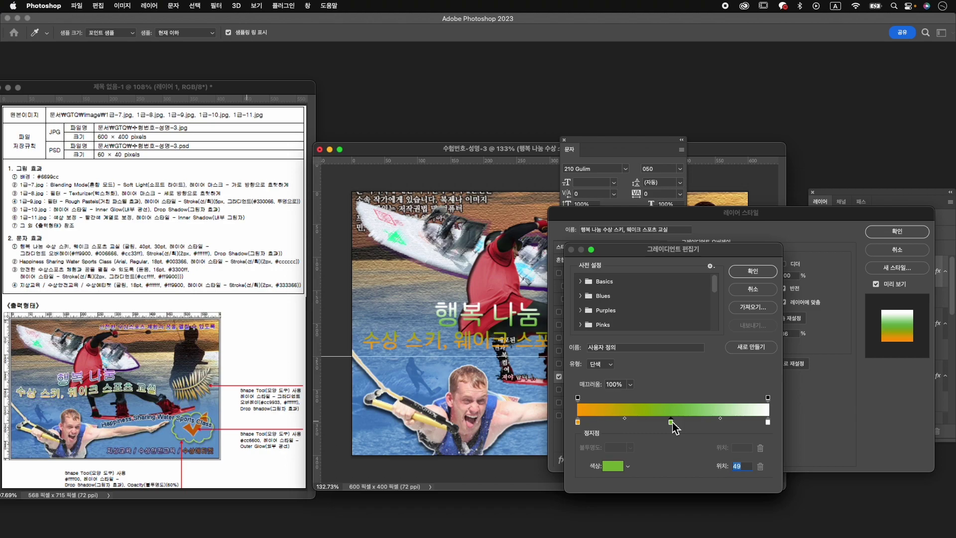
double_click(673, 424)
text(00)
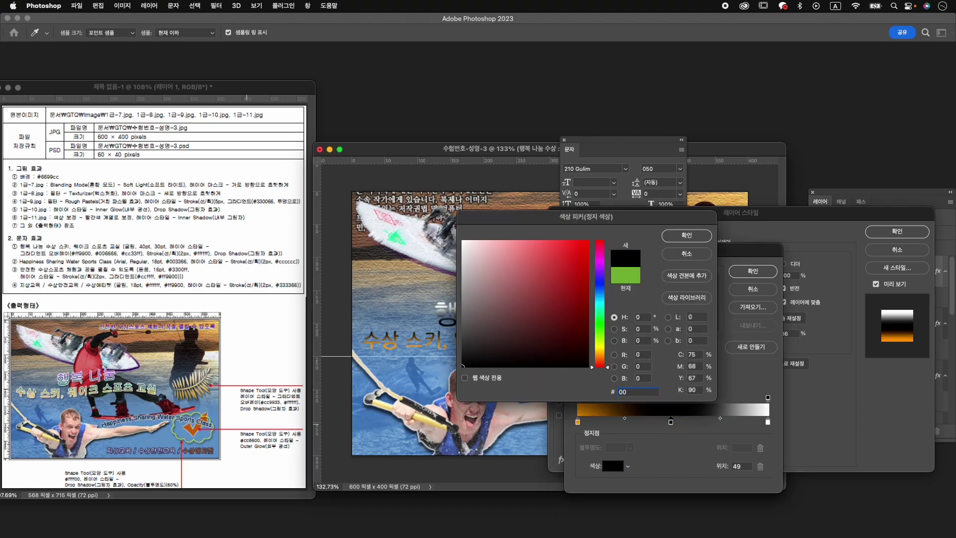
text(6666)
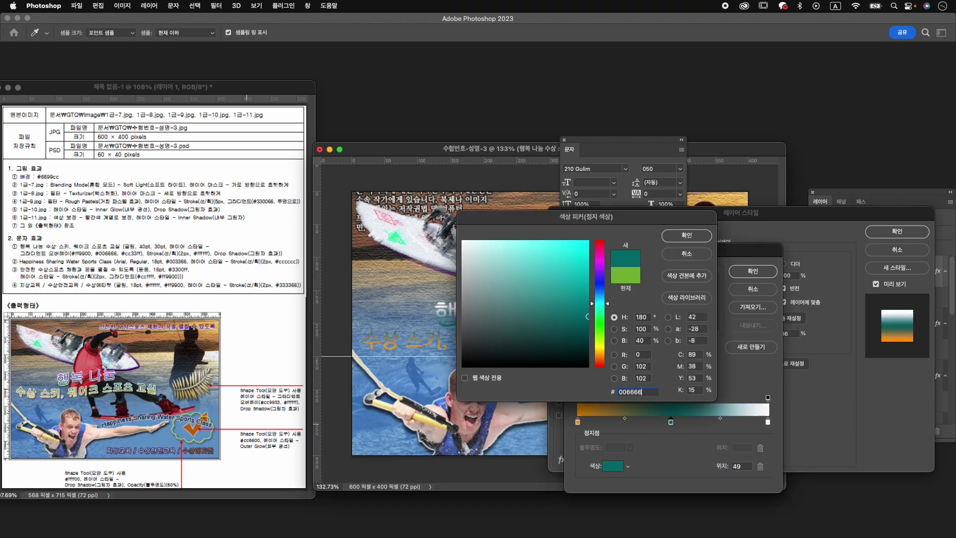
key(Return)
Step: Set the gradient's end color stop to #cc33ff and accept the edited gradient
click(768, 423)
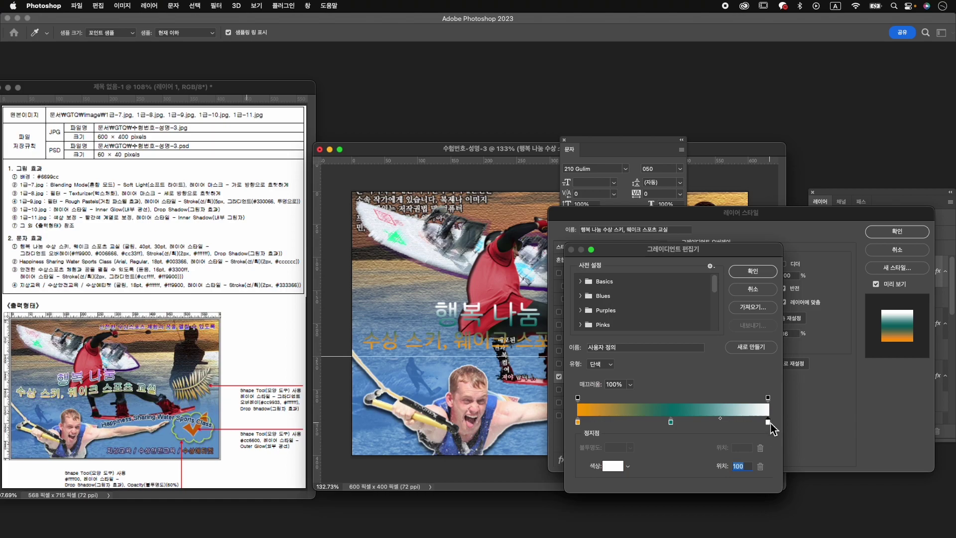
double_click(768, 423)
text(cc33ff)
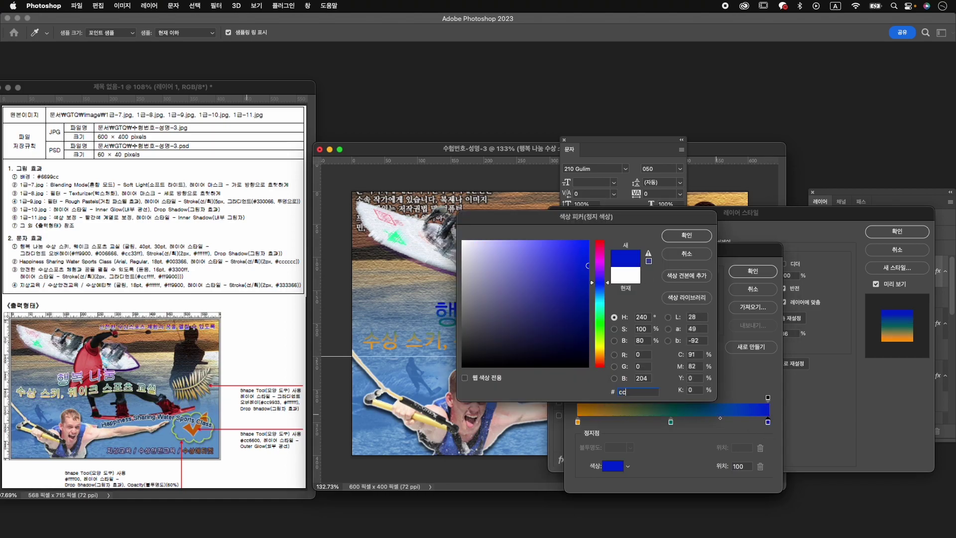
key(Return)
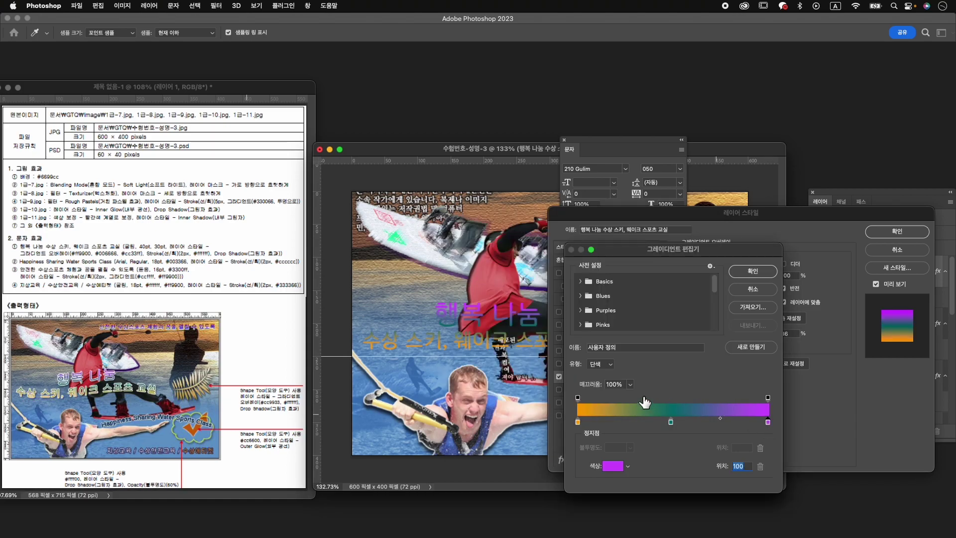
click(749, 276)
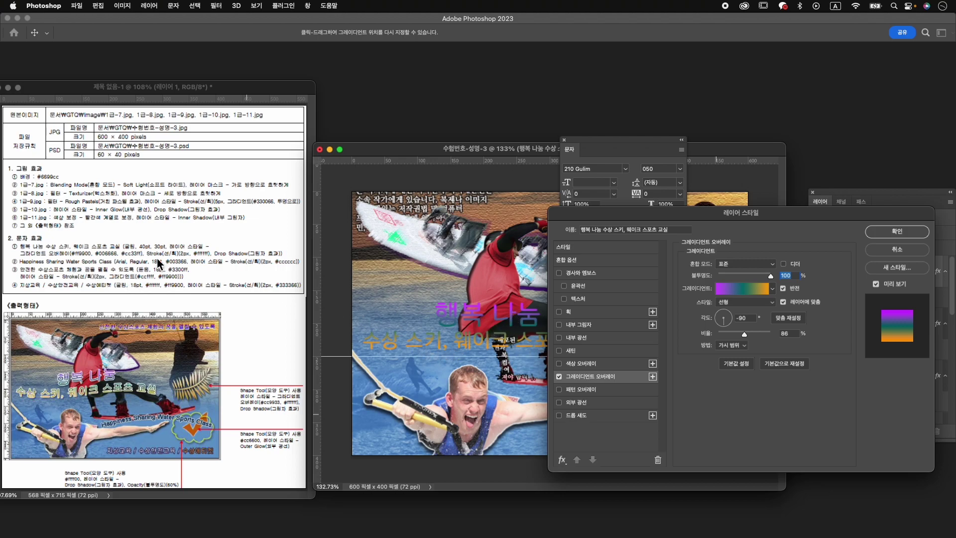
Step: Add a 2 px solid white stroke and a drop shadow to the title and apply the layer style
click(586, 312)
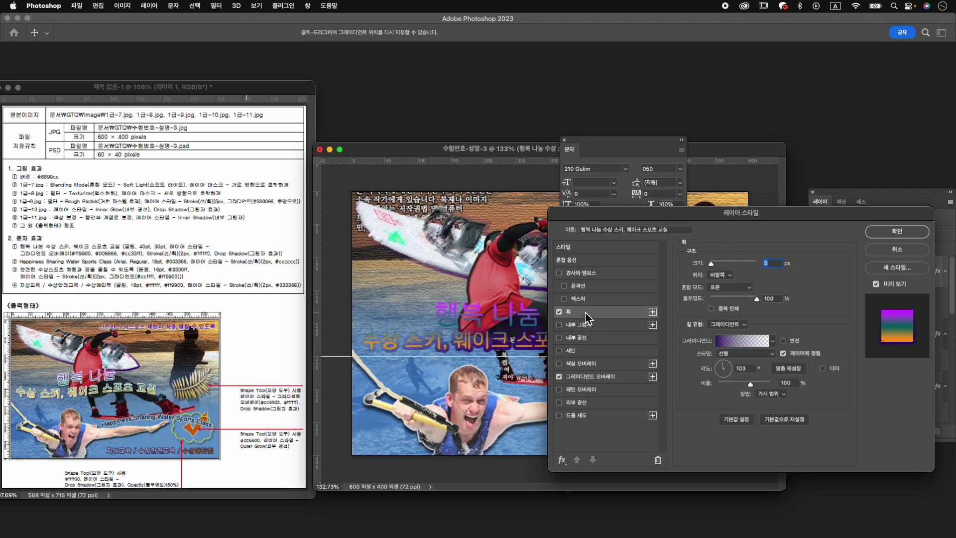
text(2)
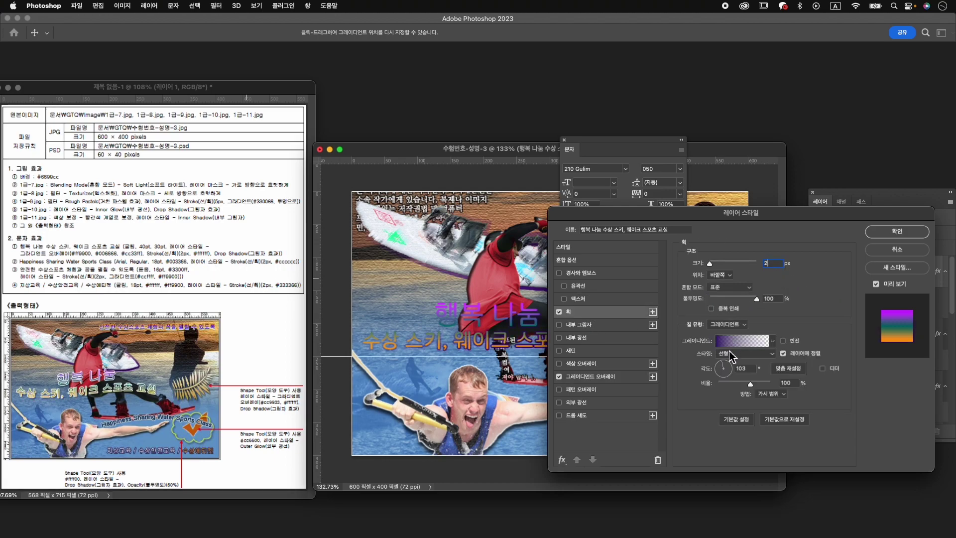
click(729, 325)
click(723, 315)
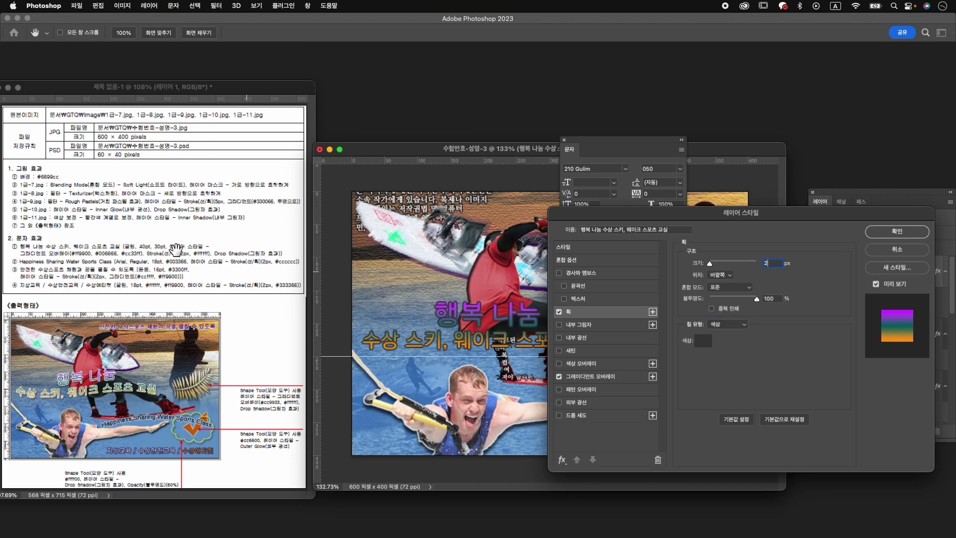
click(703, 341)
drag(506, 265, 455, 222)
click(693, 240)
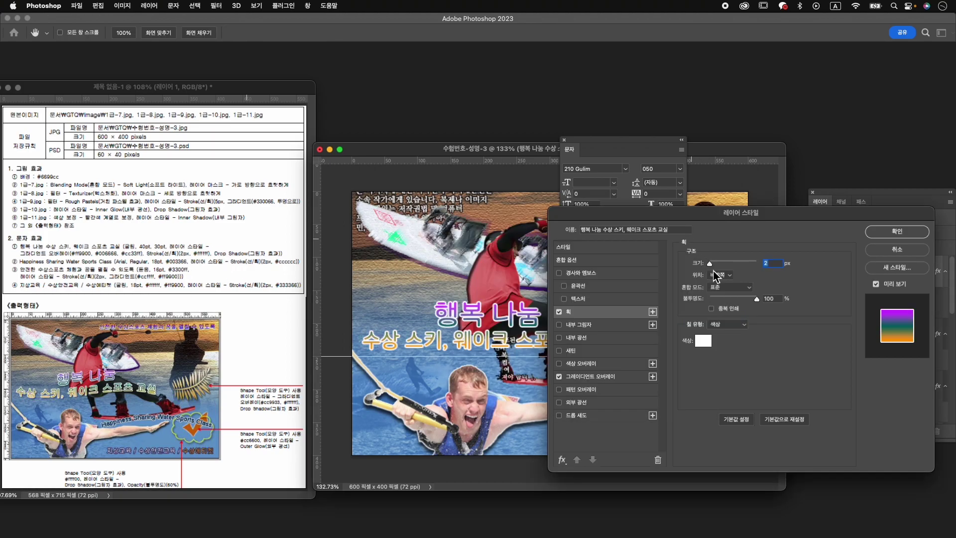
click(604, 416)
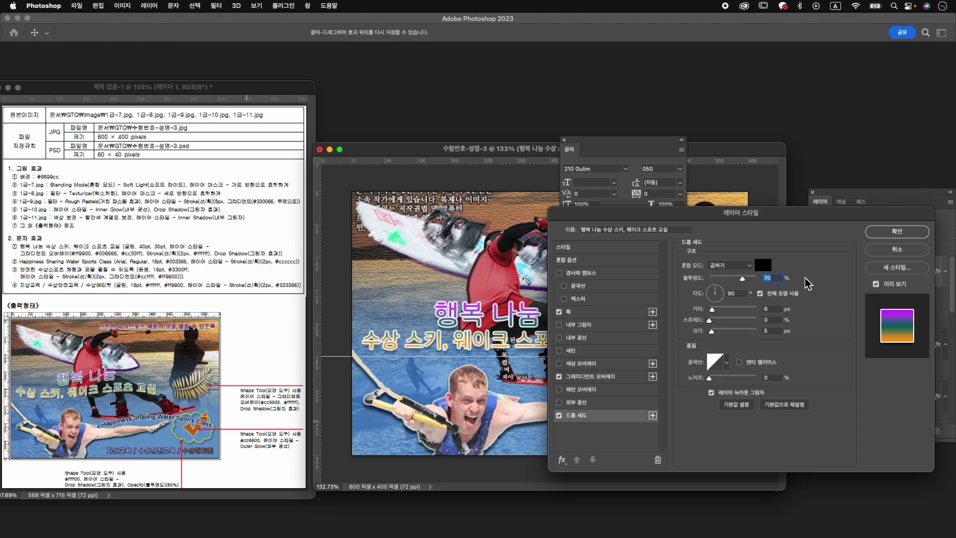
click(899, 232)
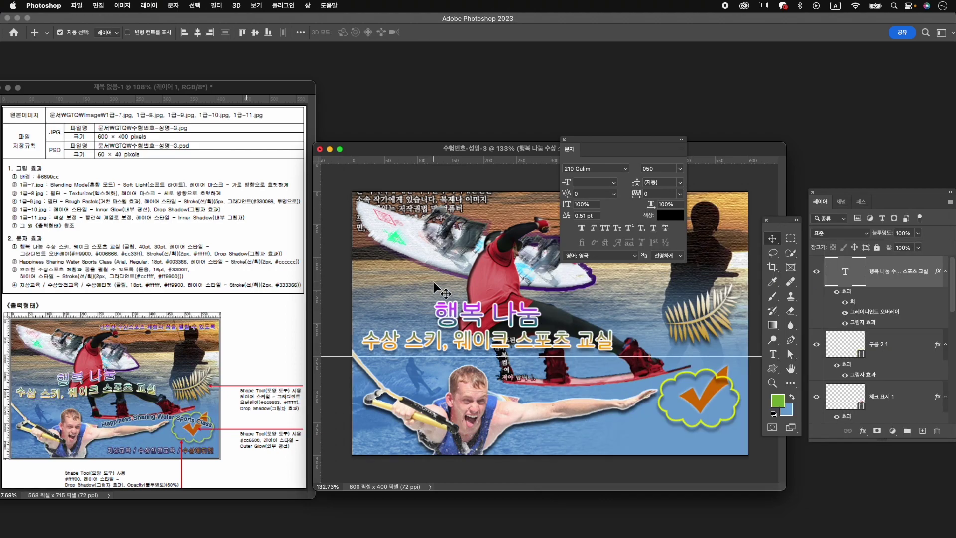
Step: Warp the title text with the horizontal Flag (깃발) style and a bend of -26%
click(775, 355)
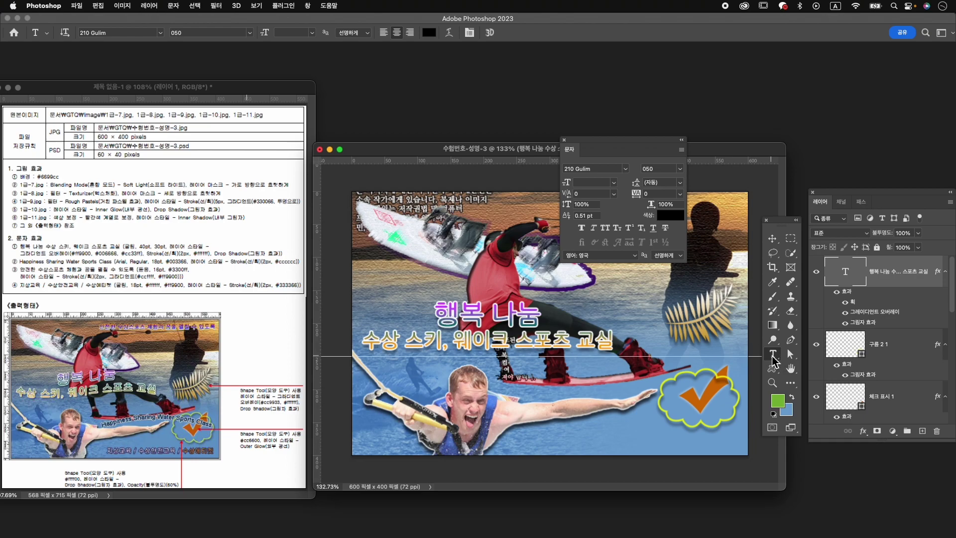
click(449, 33)
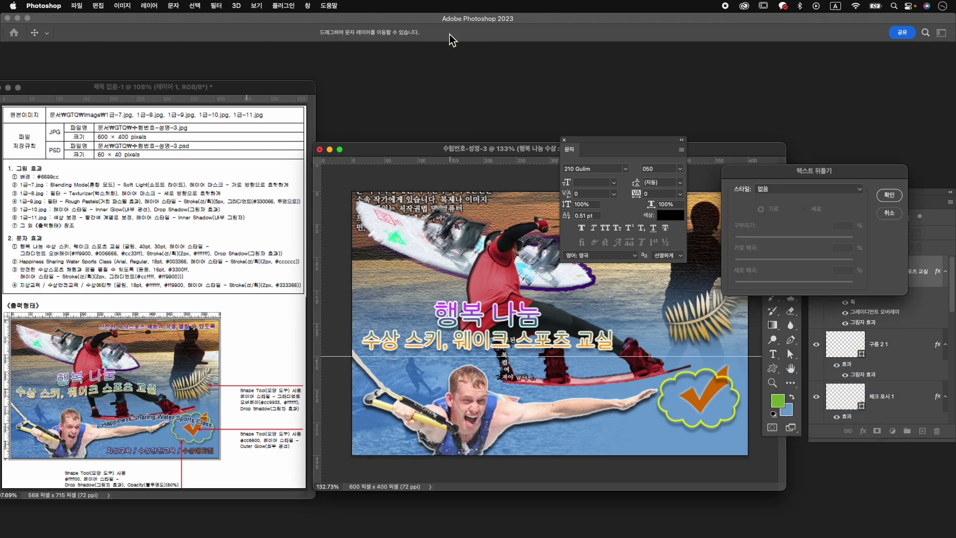
click(800, 189)
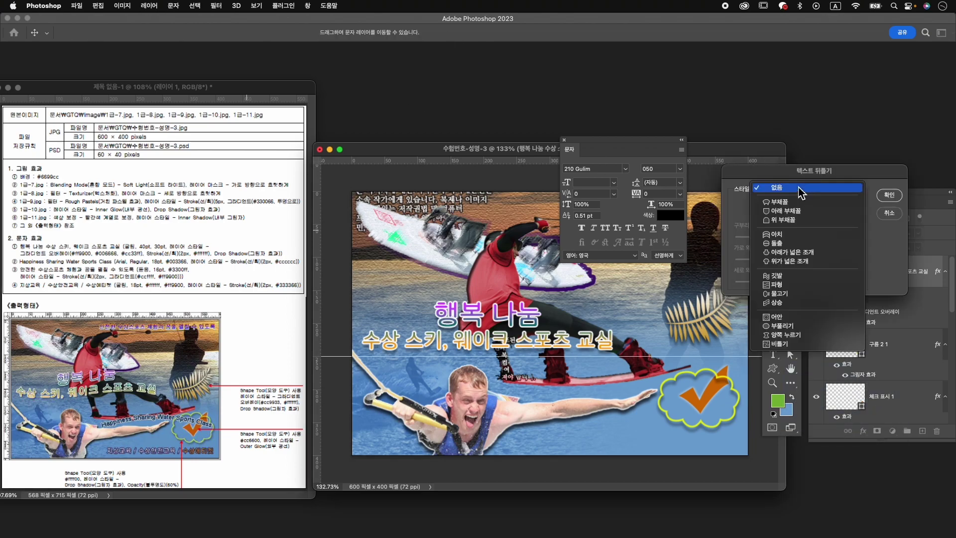
click(795, 275)
drag(824, 238, 780, 241)
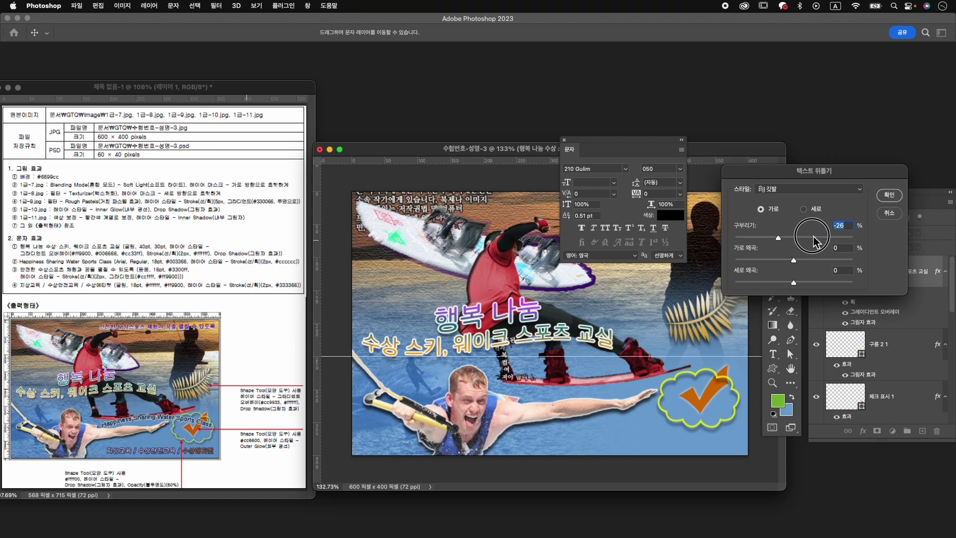
click(890, 195)
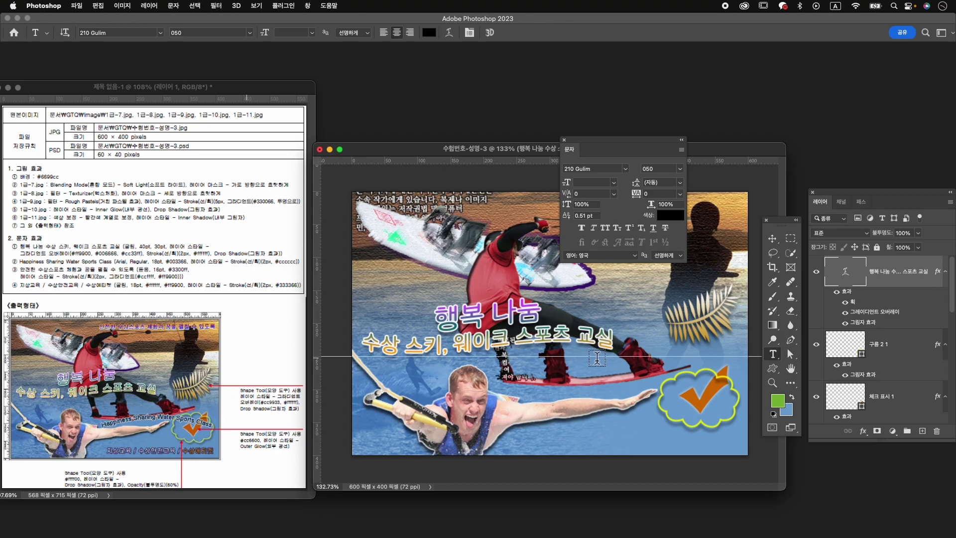
Step: Move the warped title up about 10 px
key(v)
key(super+t)
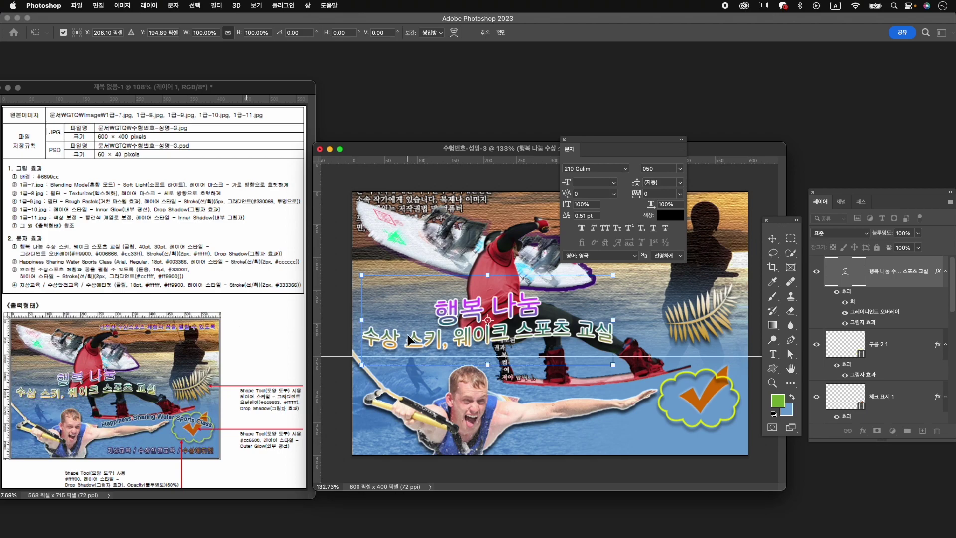
drag(407, 336, 407, 329)
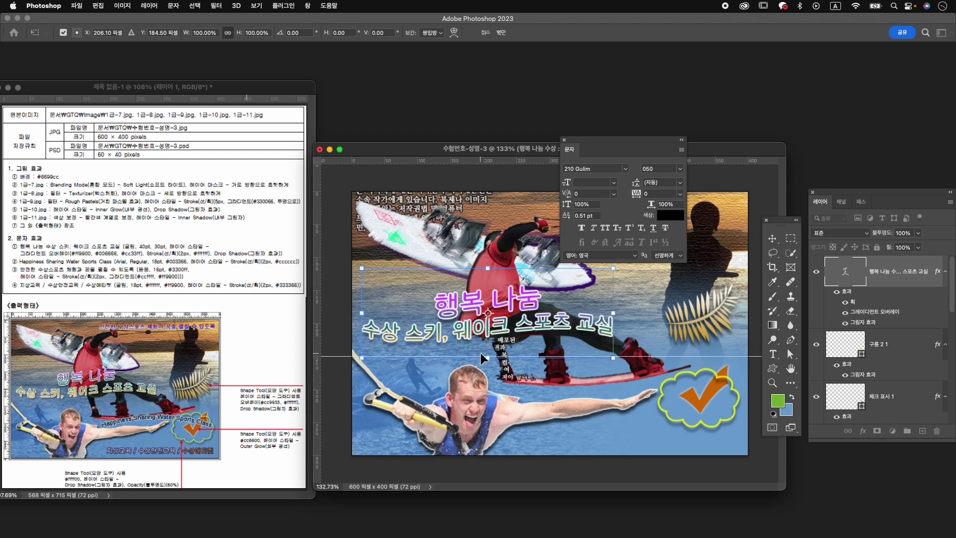
key(Return)
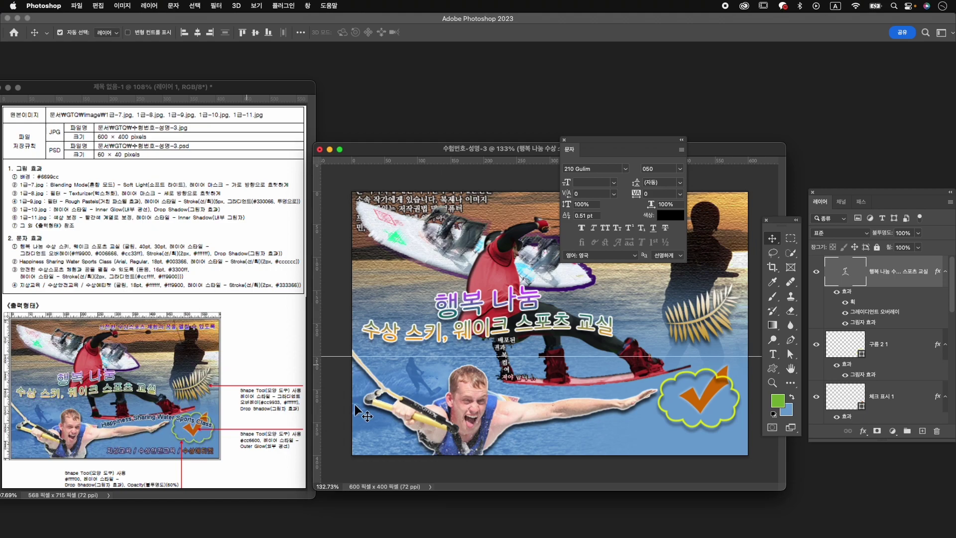
Step: Add the text "Happiness Sharing Water Sports Class" beside the swimmer's head, above the outstretched arm, and left-align it
key(t)
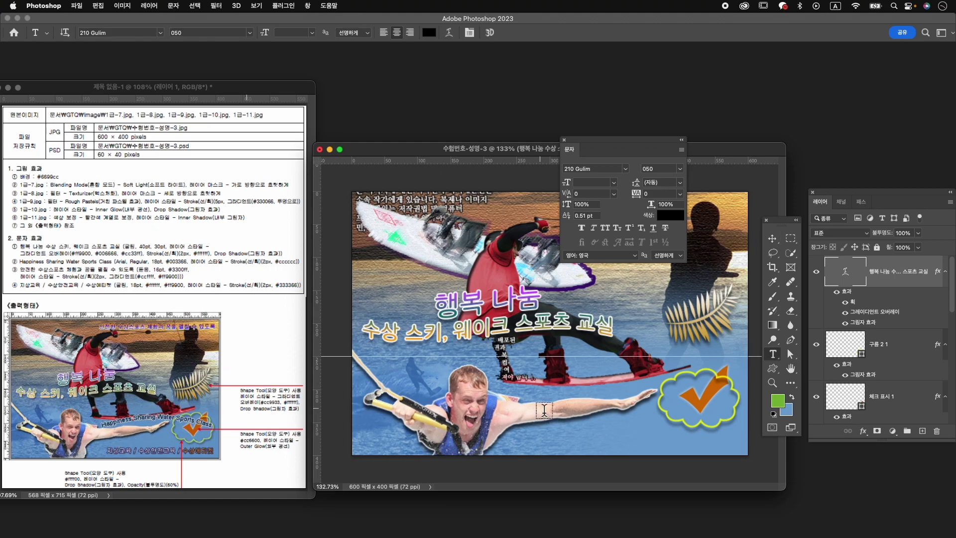
click(522, 397)
key(BackSpace)
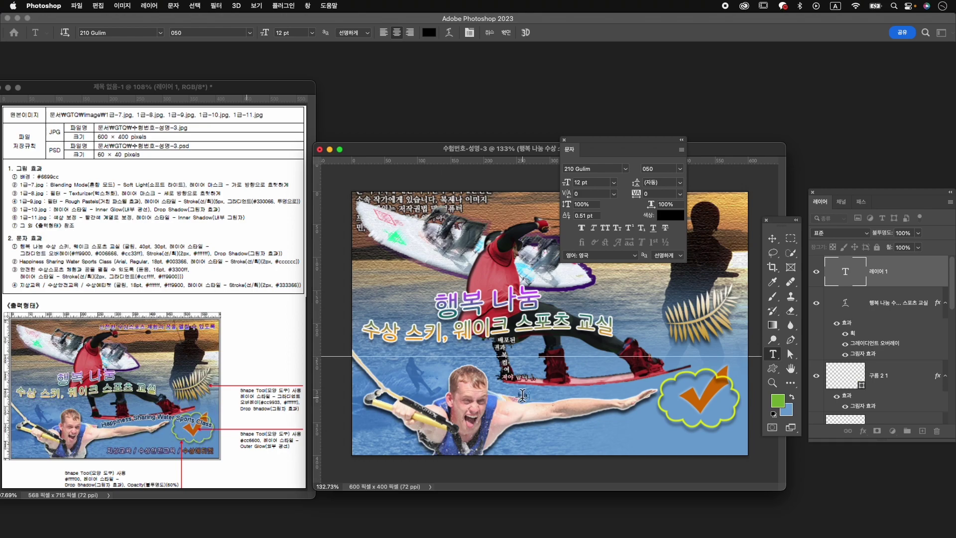
text(Happiness Sharing Water Sports Class)
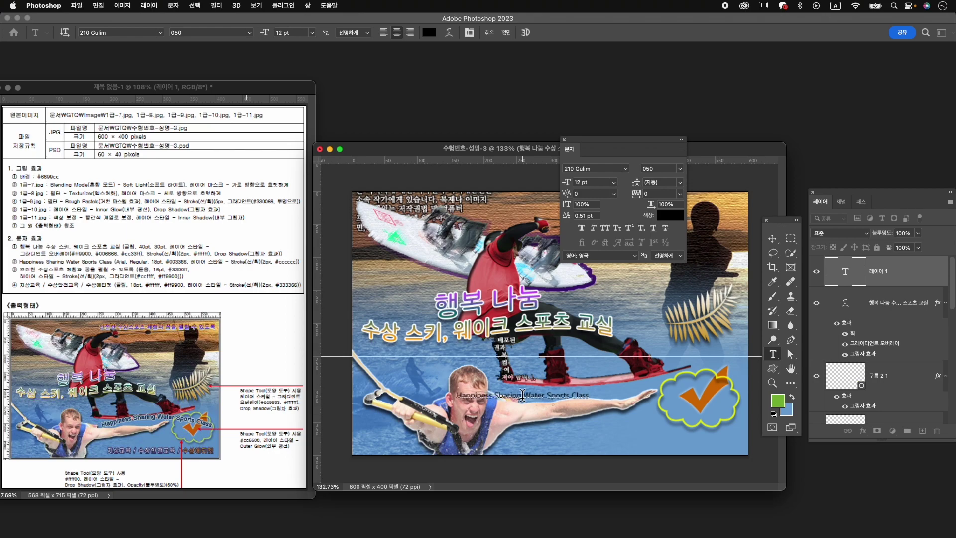
key(super)
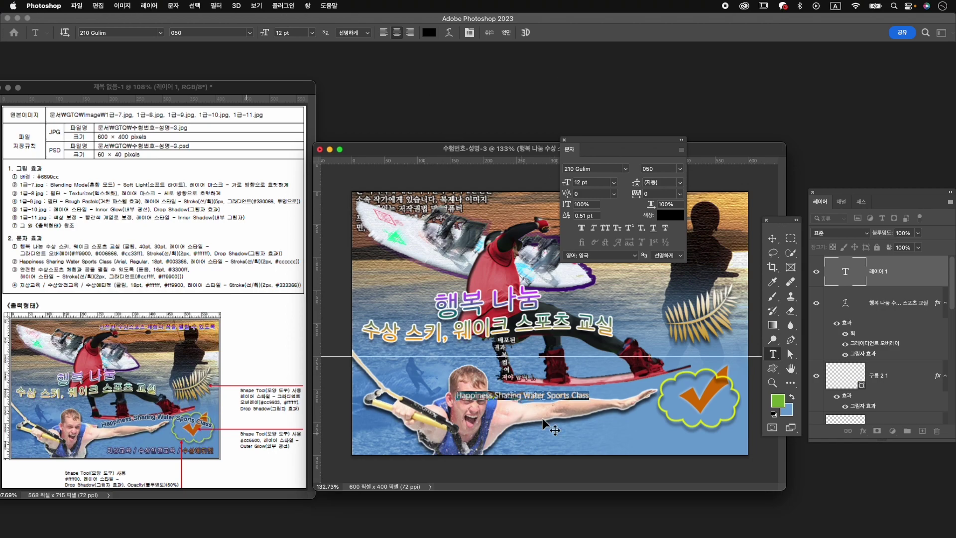
click(384, 33)
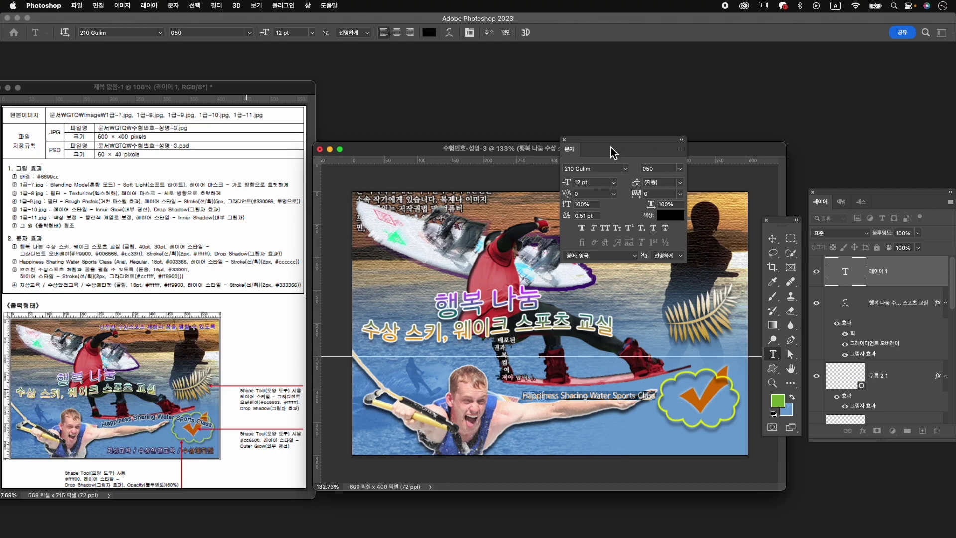
Step: Set the "Happiness Sharing Water Sports Class" text to Arial Regular at 18 pt
click(595, 168)
text(ar)
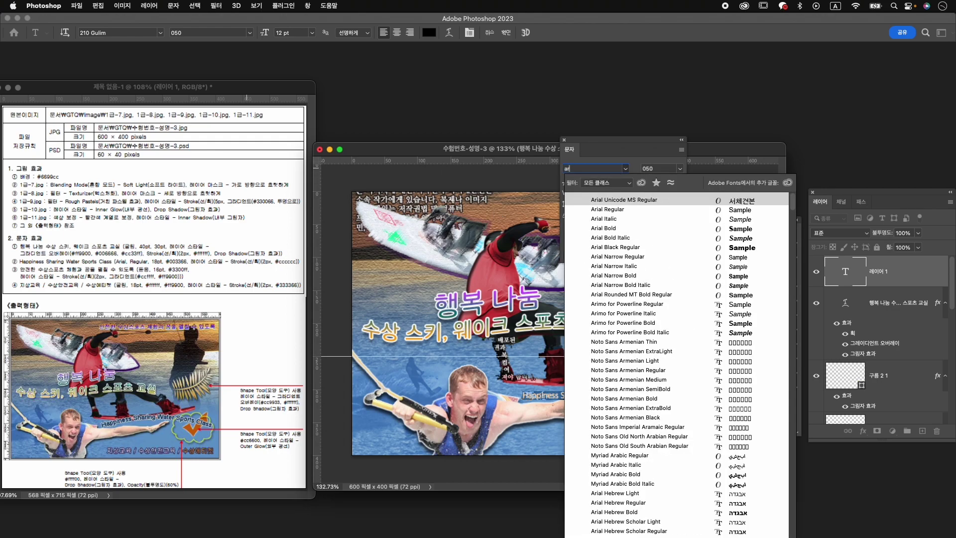
text(ial)
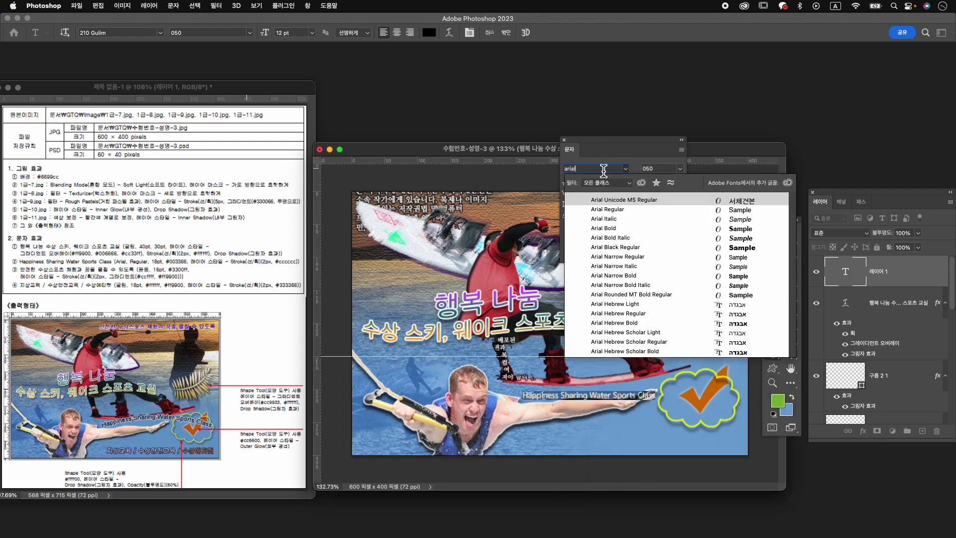
click(634, 210)
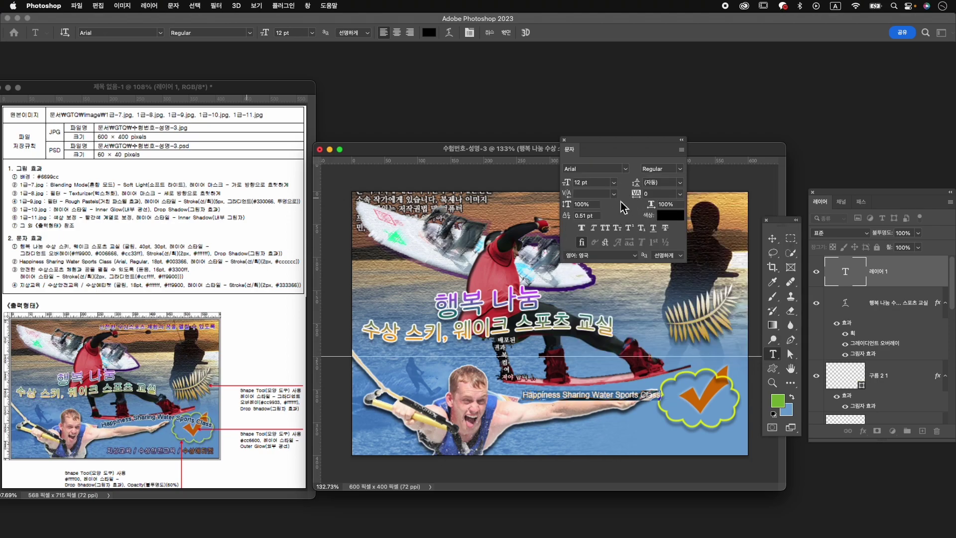
click(582, 182)
text(17)
text(8)
key(Return)
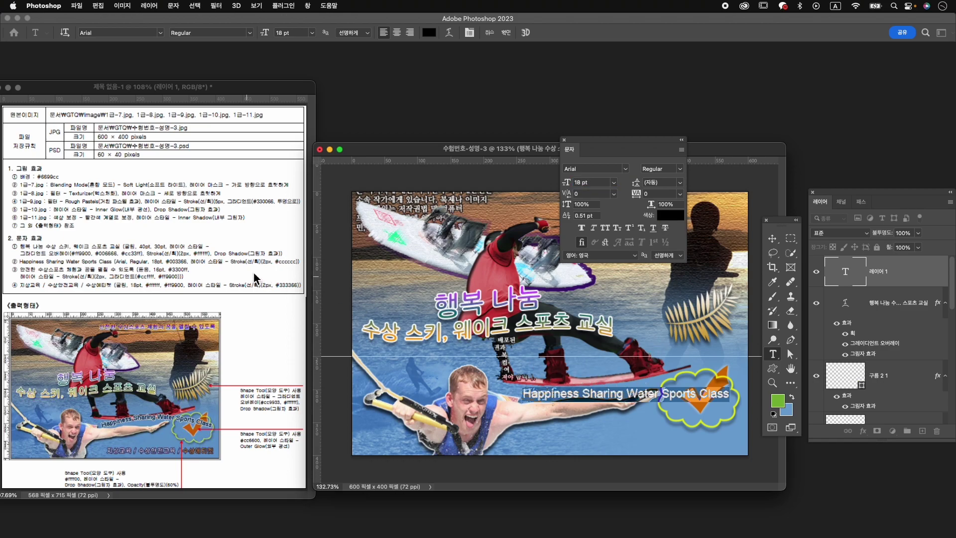
Step: Color the "Happiness Sharing Water Sports Class" text #003366 and commit the text edit
click(672, 216)
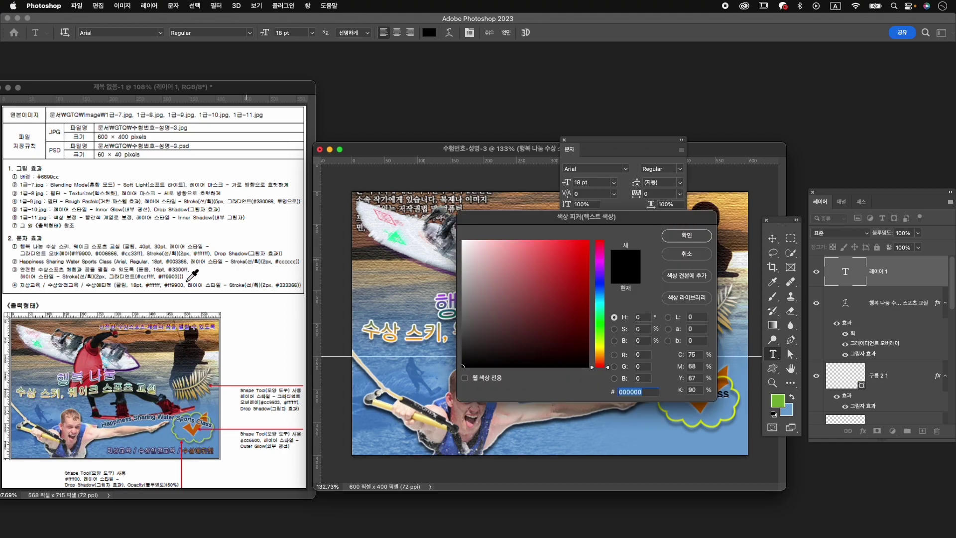
text(003366)
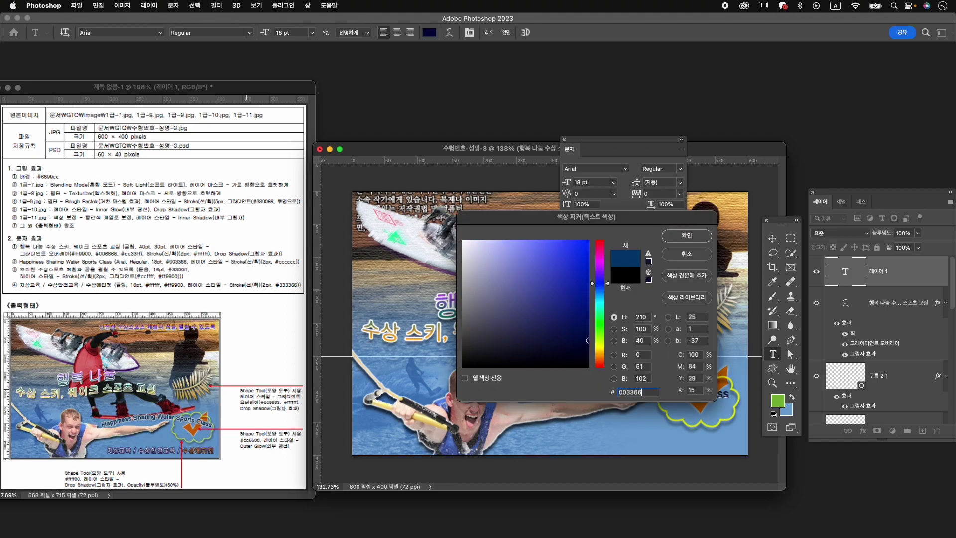
key(Return)
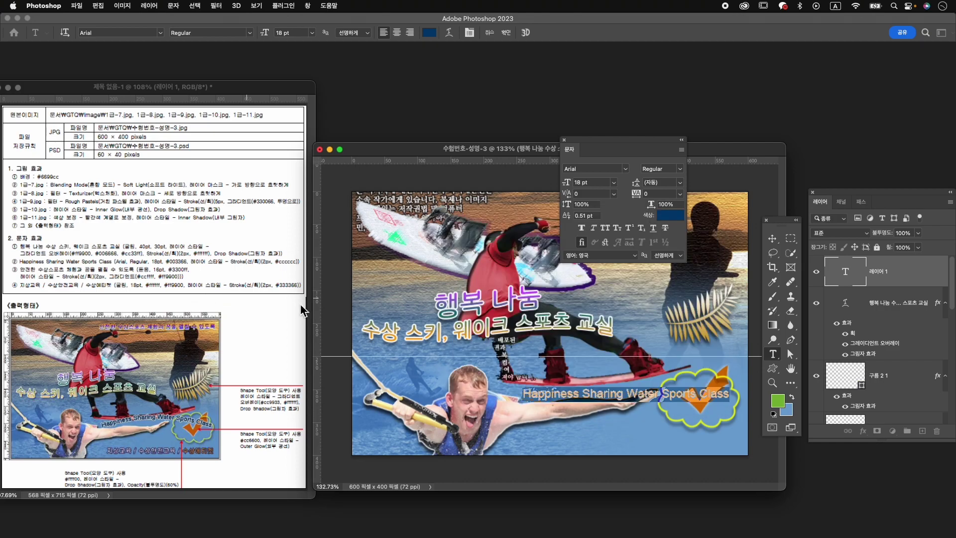
click(506, 32)
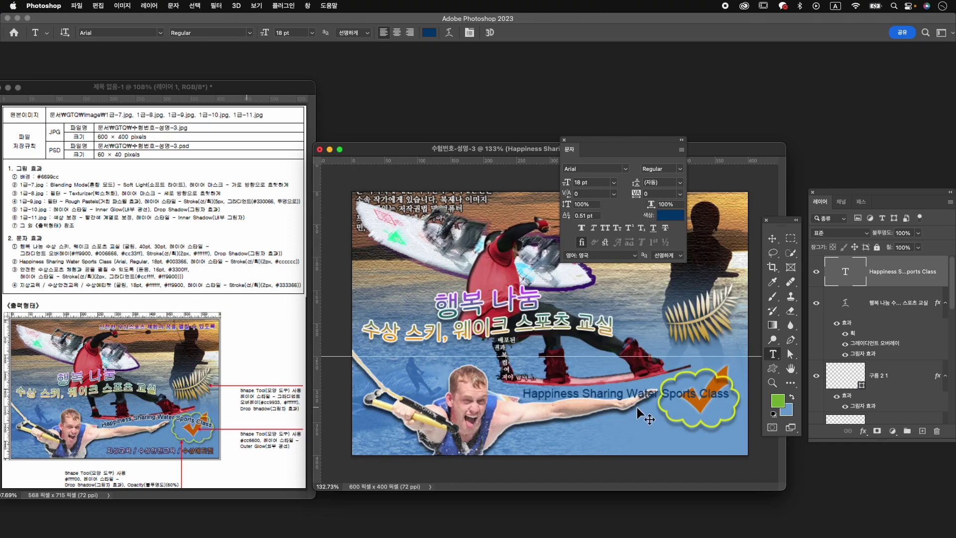
Step: Move the dark blue English text about 10 px to the left and slightly up
key(super+t)
mouse_move(647, 396)
mouse_down()
mouse_move(629, 389)
mouse_move(642, 394)
mouse_up()
key(Return)
key(t)
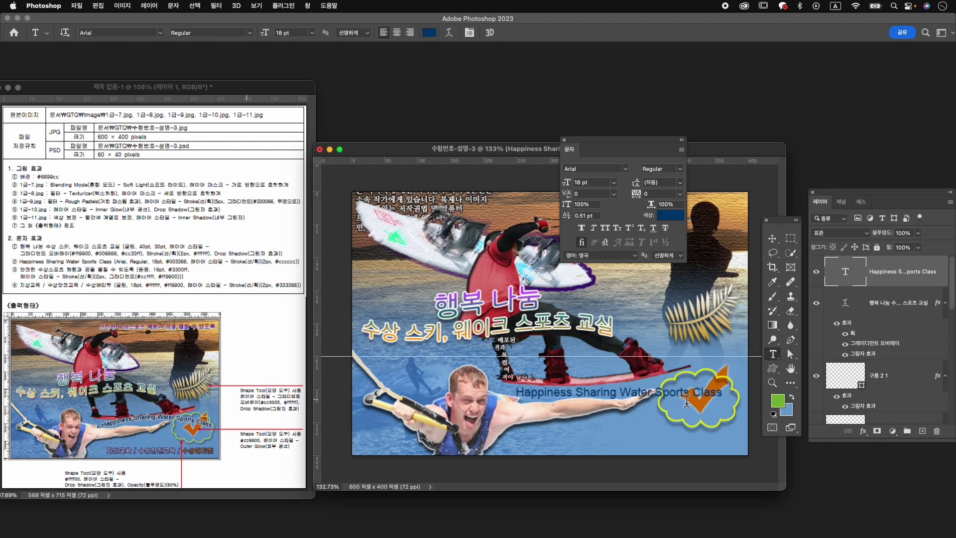
Step: Add a 2 px outside stroke in #cccccc to the English text and apply the layer style
click(863, 431)
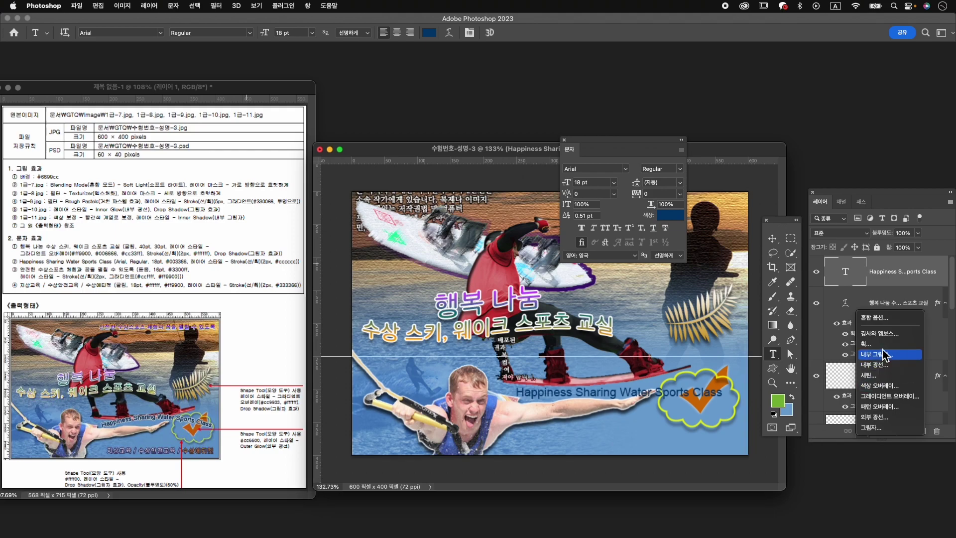
click(882, 345)
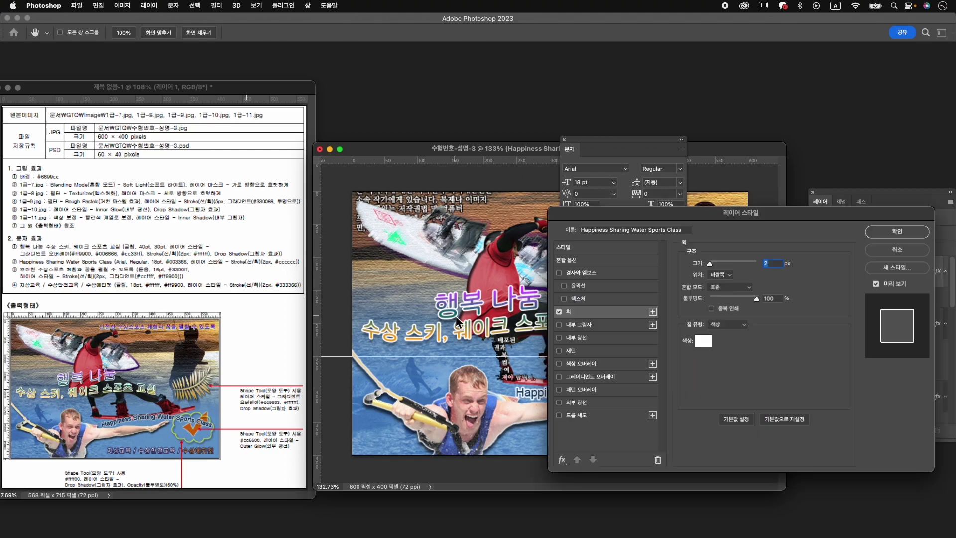
click(712, 343)
text(cccccc)
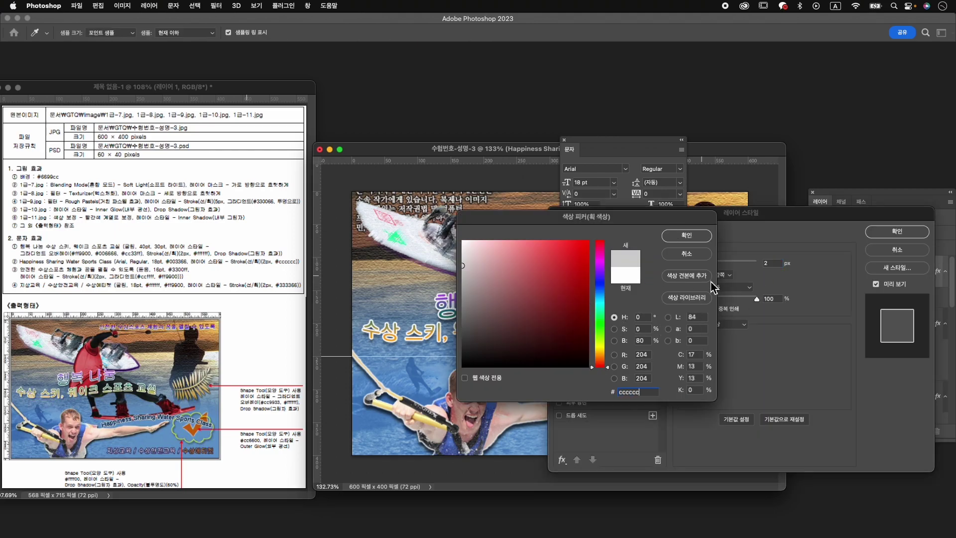
key(Return)
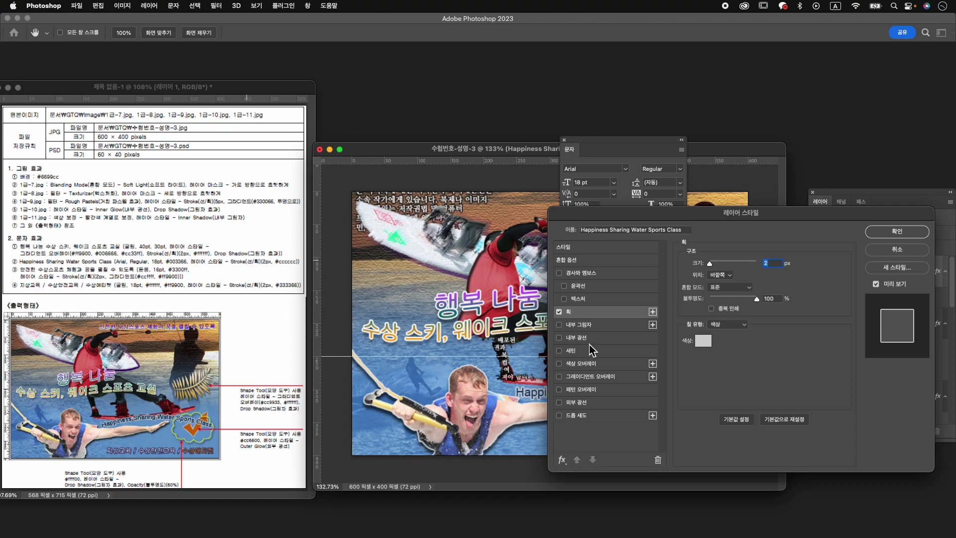
click(895, 232)
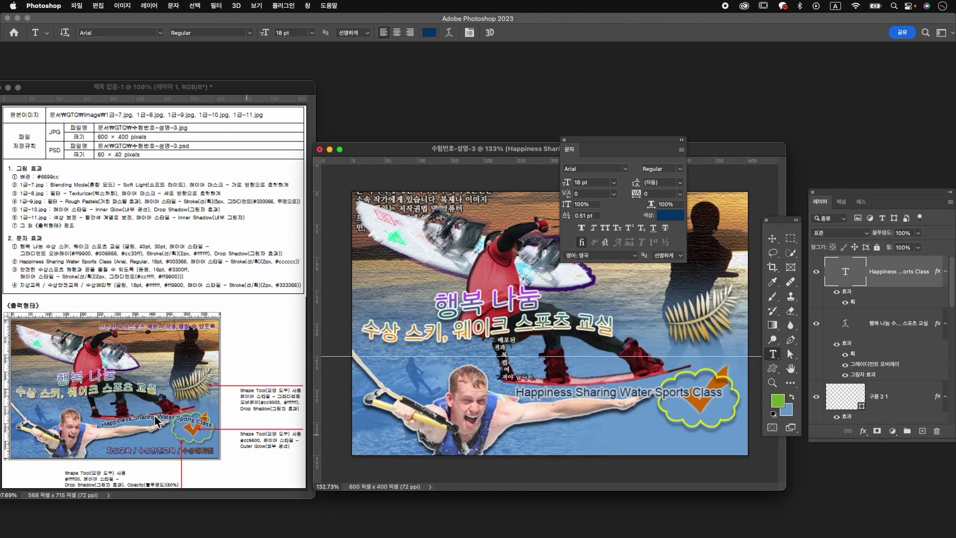
Step: Warp the English text with the horizontal Arc (부채꼴) style and a bend of +16%
click(450, 33)
click(788, 189)
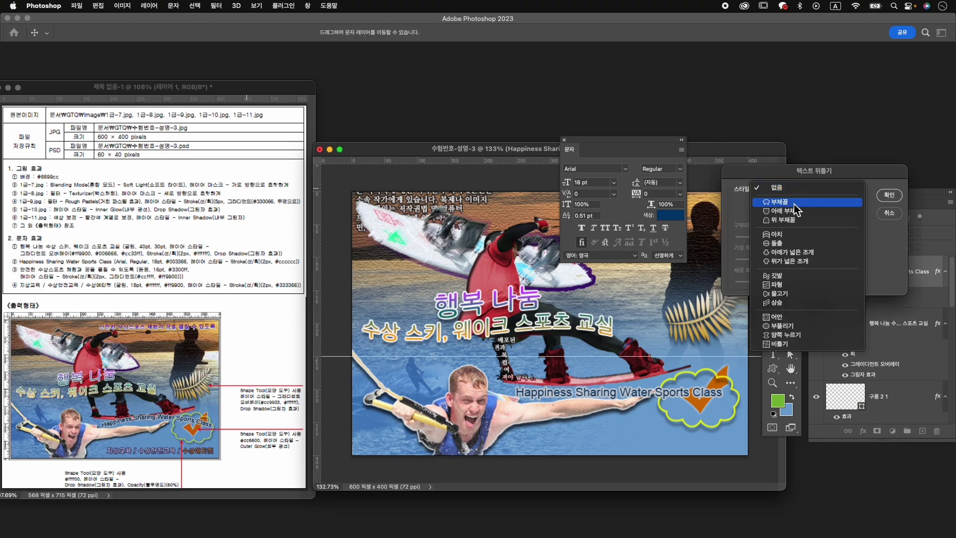
click(786, 200)
drag(823, 238, 807, 248)
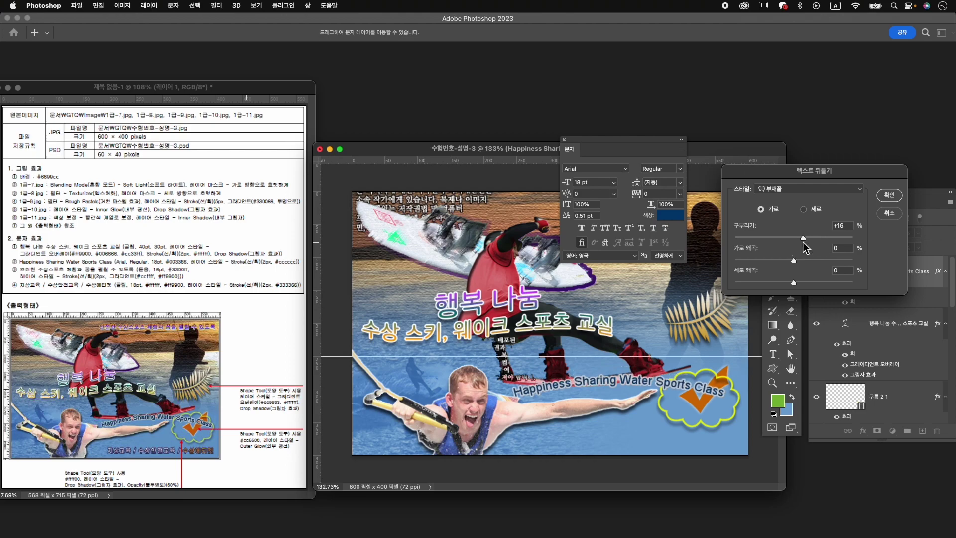
click(890, 197)
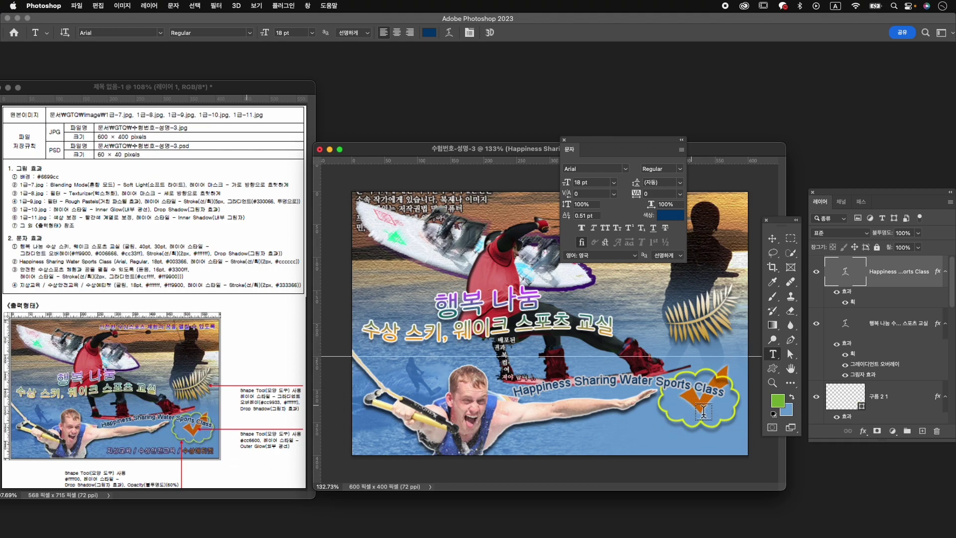
Step: Move the arched English text about 12 px to the right and slightly down
key(super+t)
drag(597, 378, 607, 383)
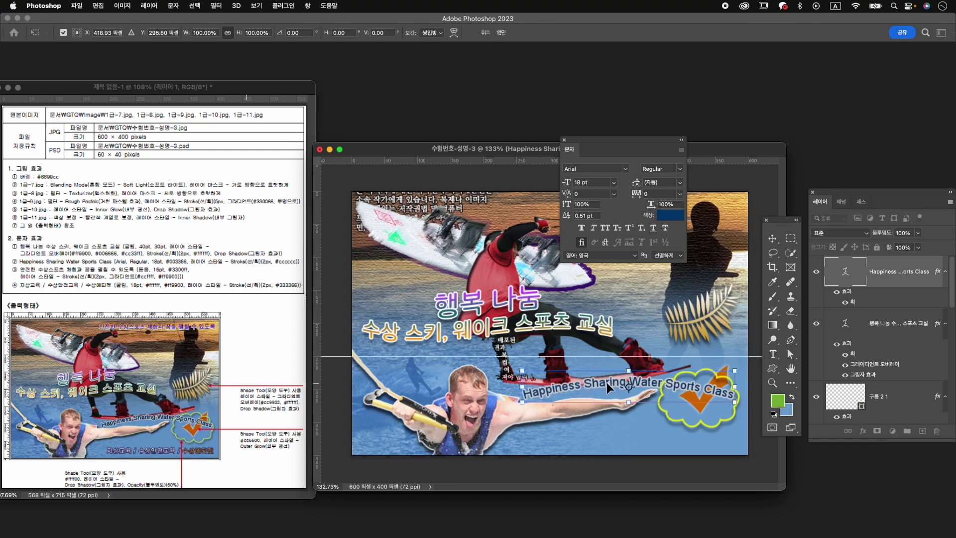
key(Return)
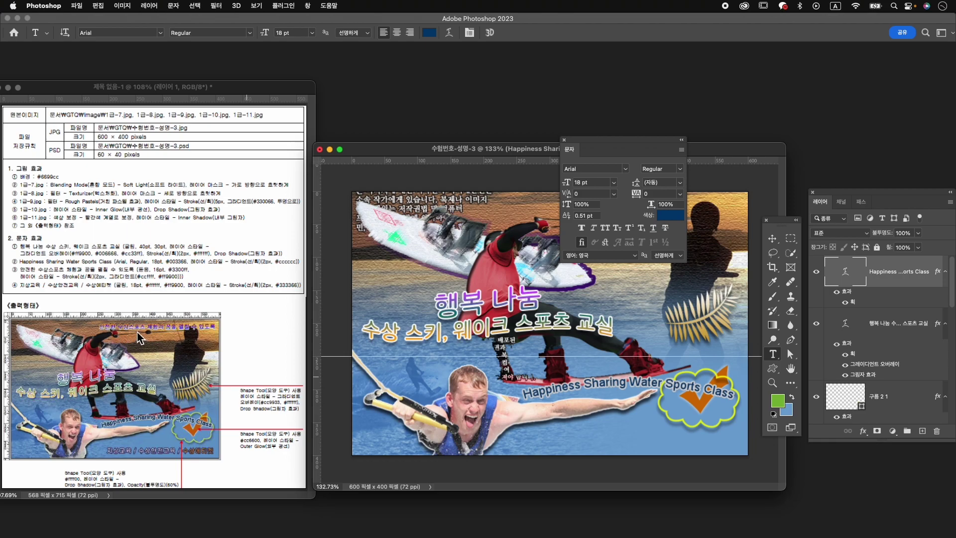
Step: Add the text "안전한 수상스포츠 체험과 꿈을 펼칠 수 있도록" along the poster's upper edge, starting above the wakeboarder's raised hand
drag(618, 141, 819, 78)
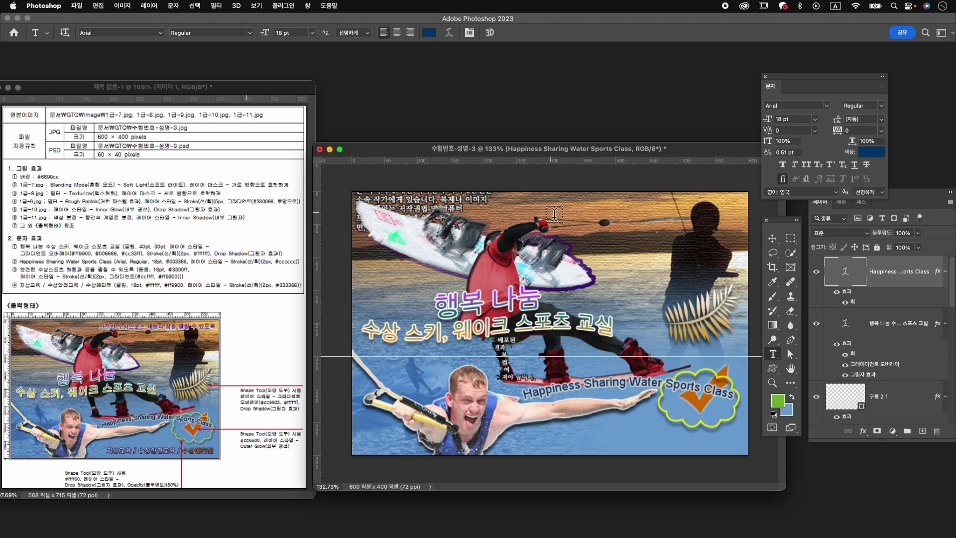
click(526, 207)
text(안전한 수상스포츠 체험과)
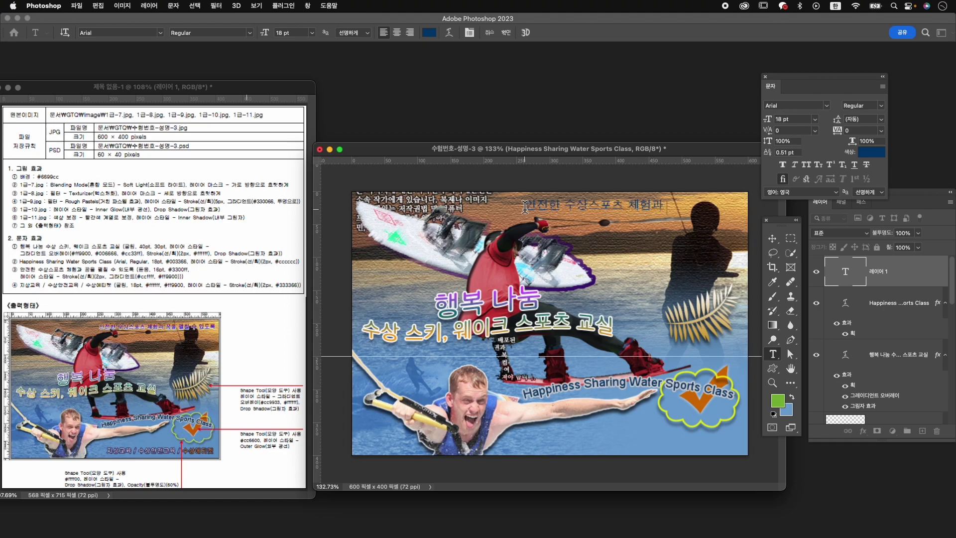
text(꿈을 펼칠 수 있)
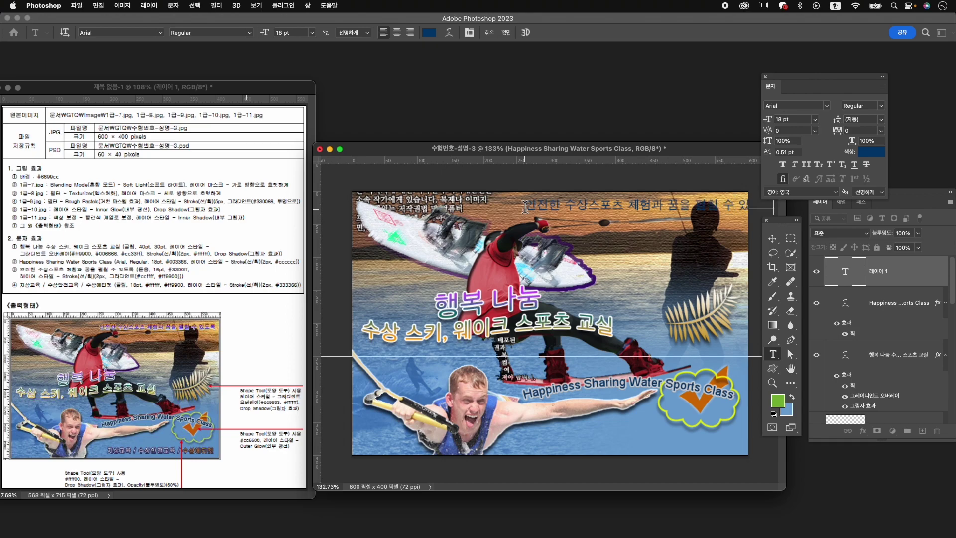
click(504, 33)
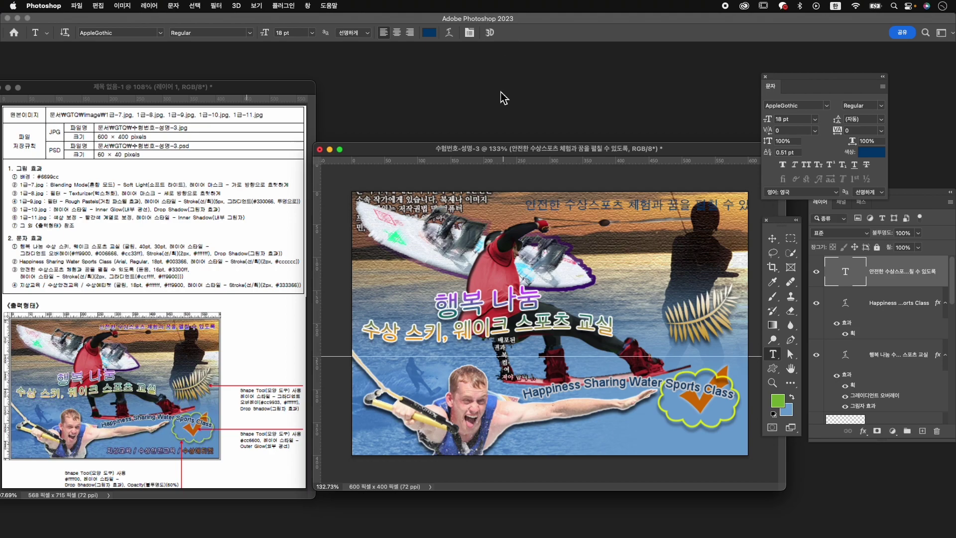
Step: Set the "안전한 수상스포츠 체험과 꿈을 펼칠 수 있도록" text to KoPubWorldDotum_Pro Medium at 16 pt
click(803, 106)
key(BackSpace)
text(dotubWorldDotu...)
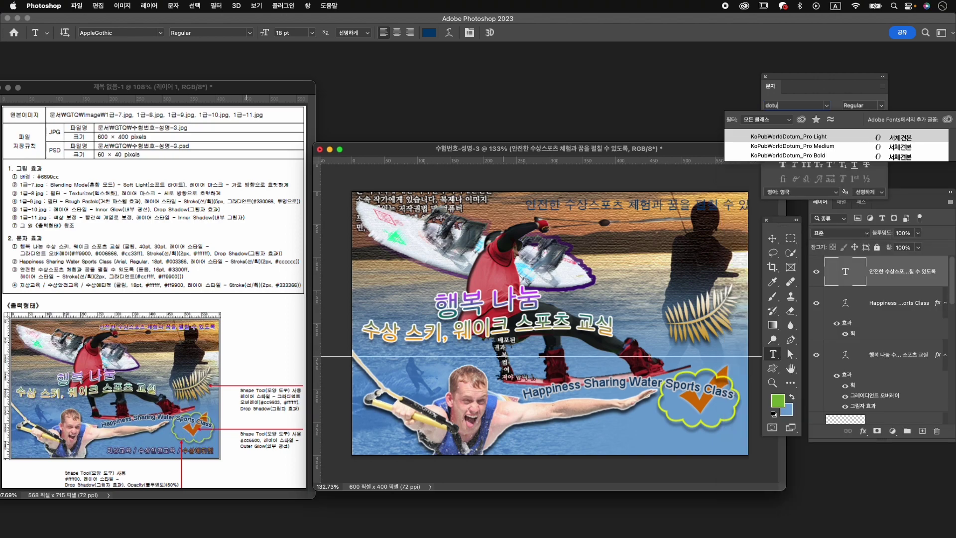
click(818, 138)
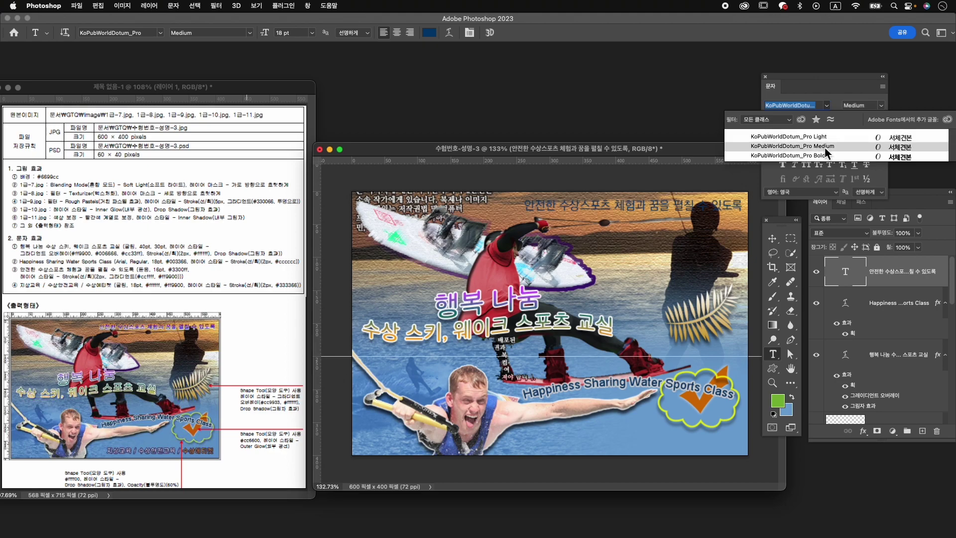
click(823, 146)
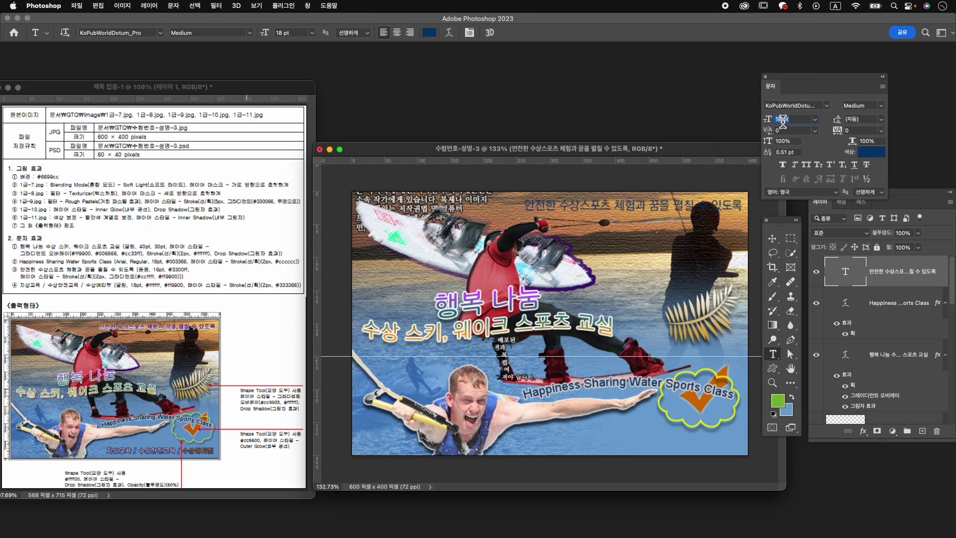
text(16)
key(Return)
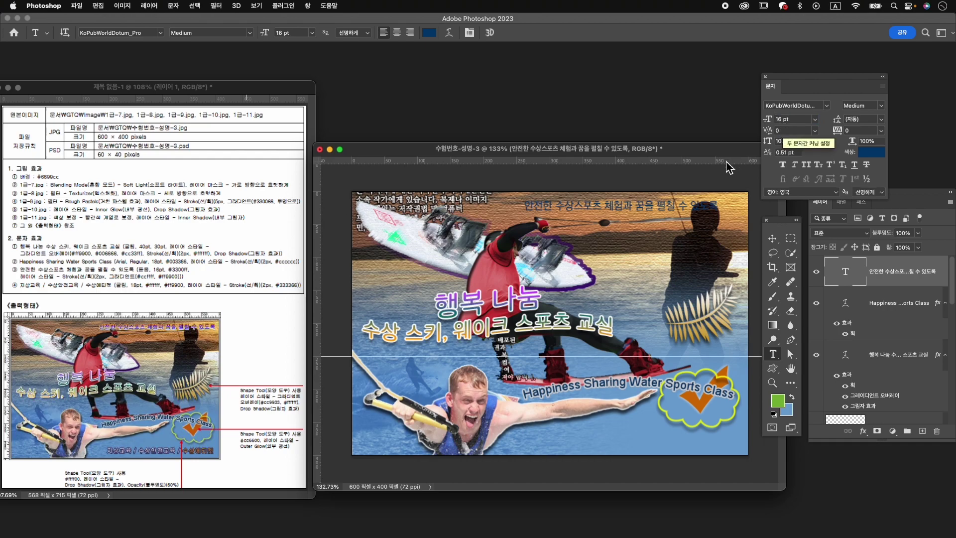
Step: Color the new Korean text along the upper edge #3300ff
click(858, 152)
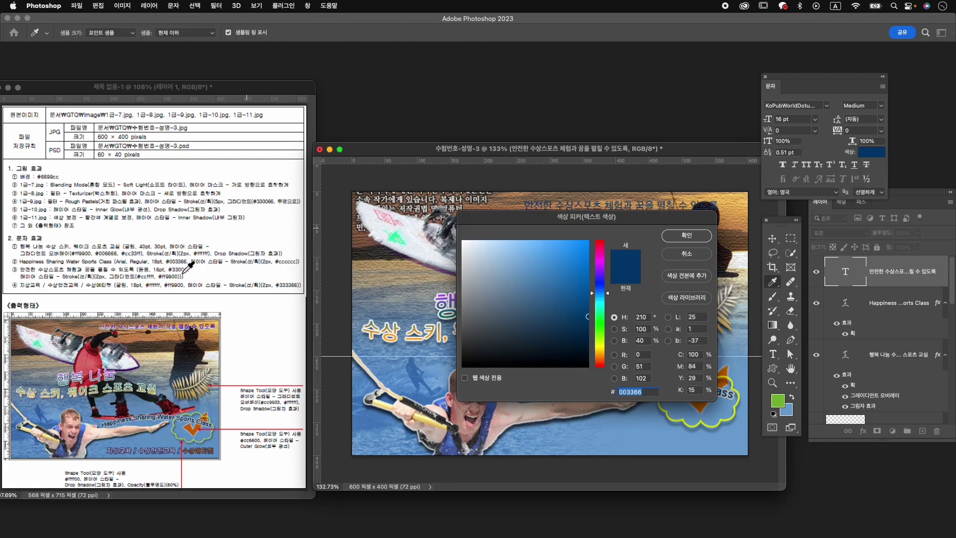
text(f)
key(BackSpace)
text(3)
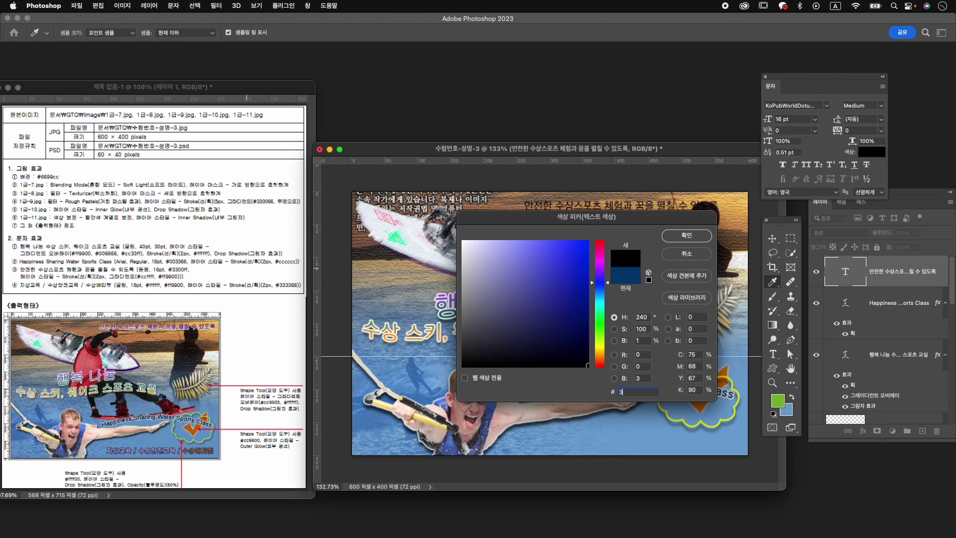
text(300ff)
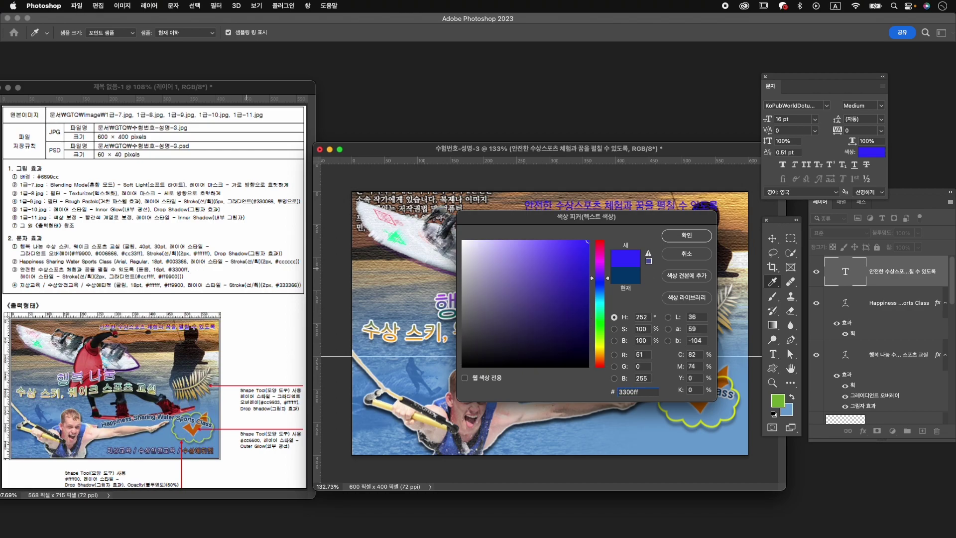
key(Return)
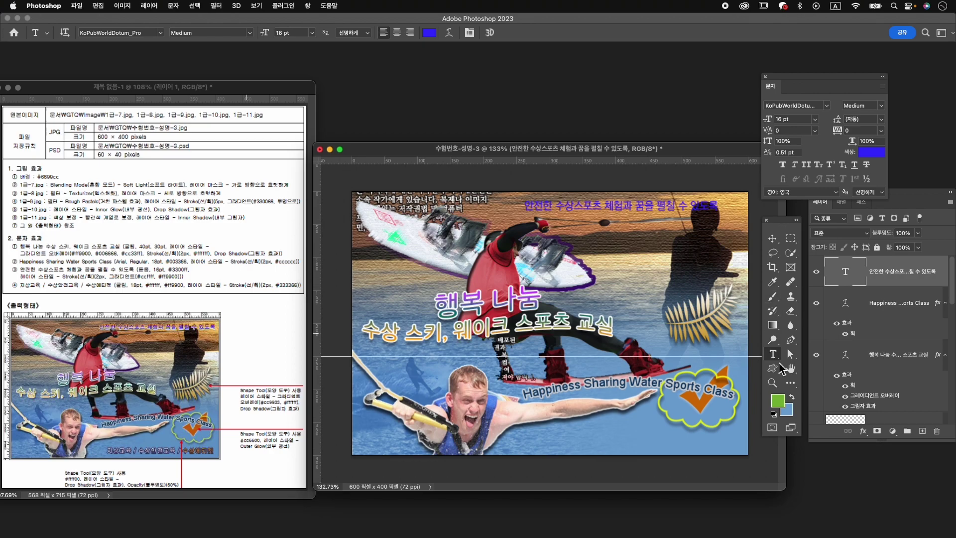
Step: Add a 2 px outside stroke with a gradient fill to the "안전한 수상스포츠 체험과 꿈을 펼칠 수 있도록" text
click(858, 431)
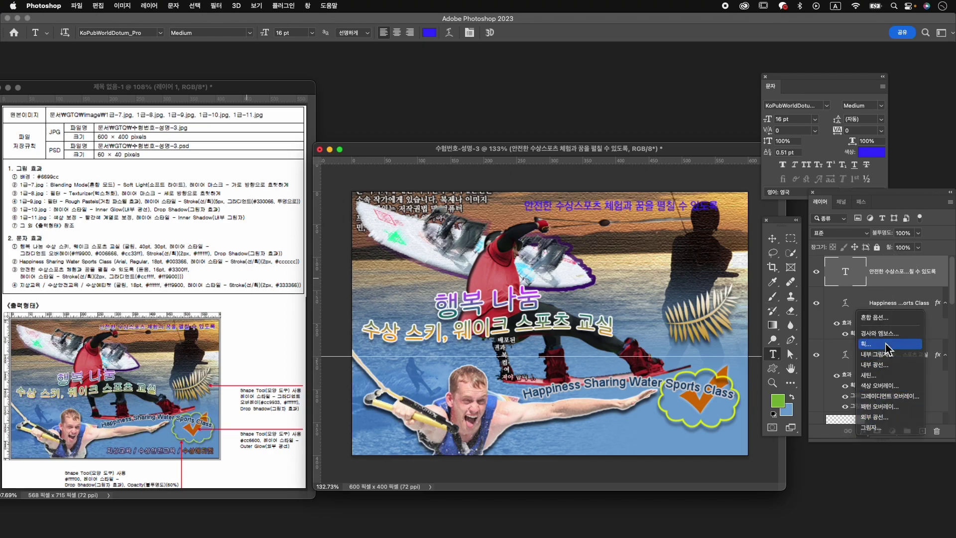
click(866, 343)
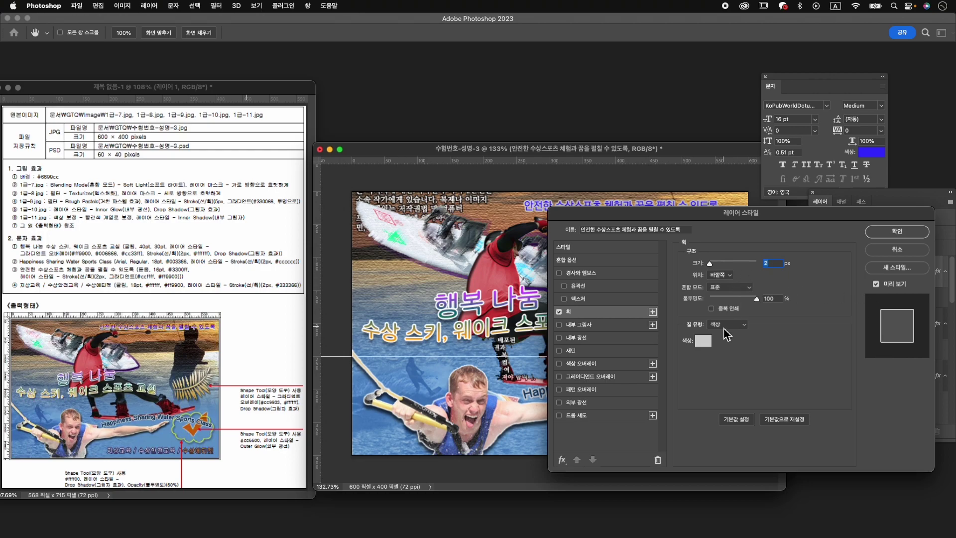
click(726, 325)
click(730, 337)
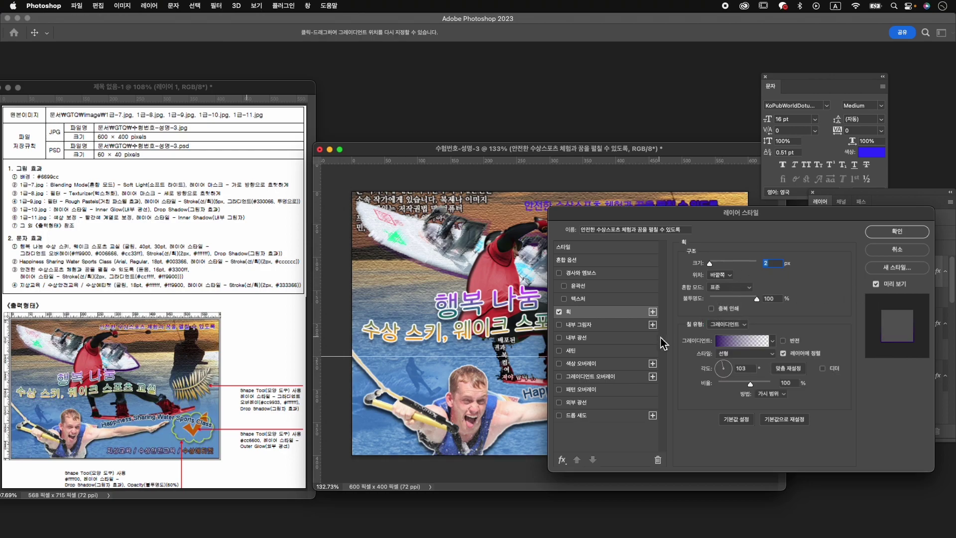
Step: Set the stroke gradient's start color to #ccffff and its end color to #ff9900
click(737, 343)
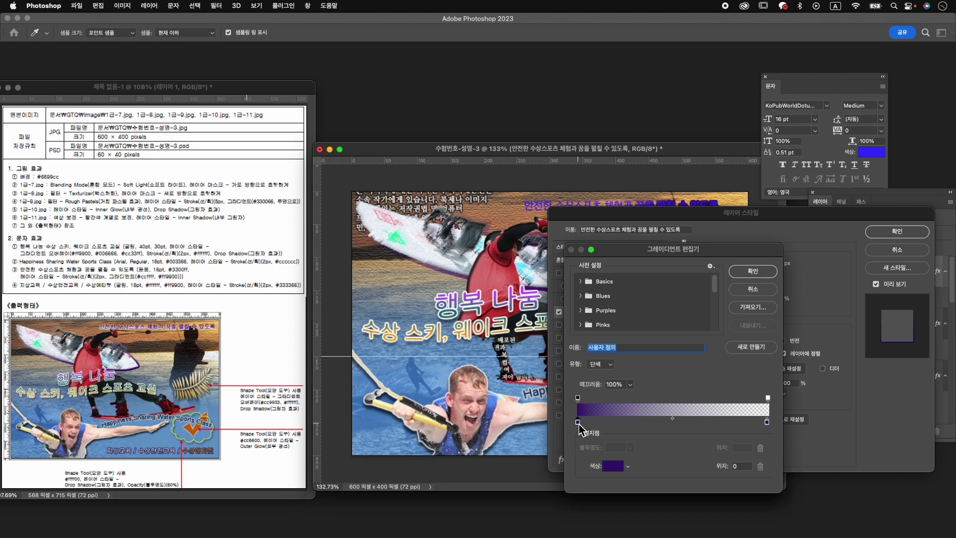
double_click(577, 423)
text(ccffff)
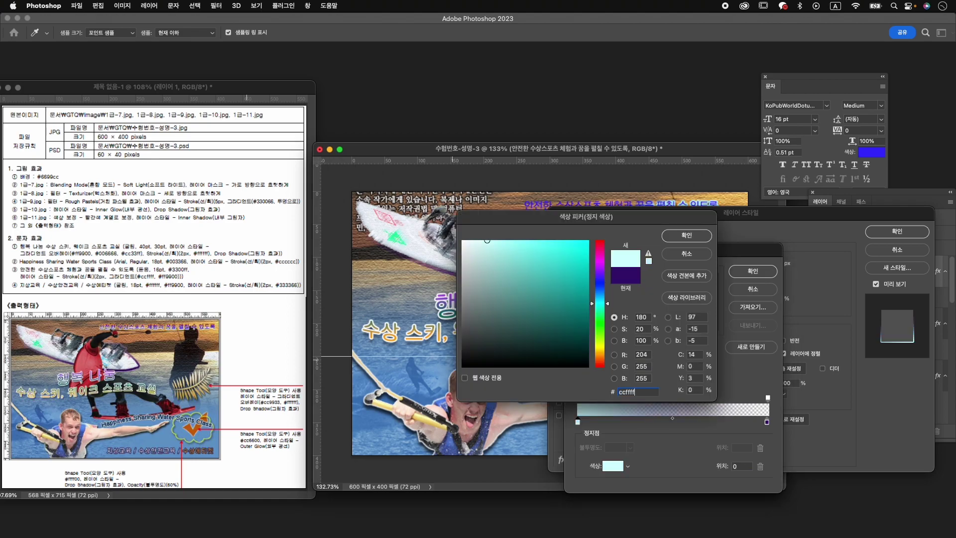
key(Return)
double_click(767, 423)
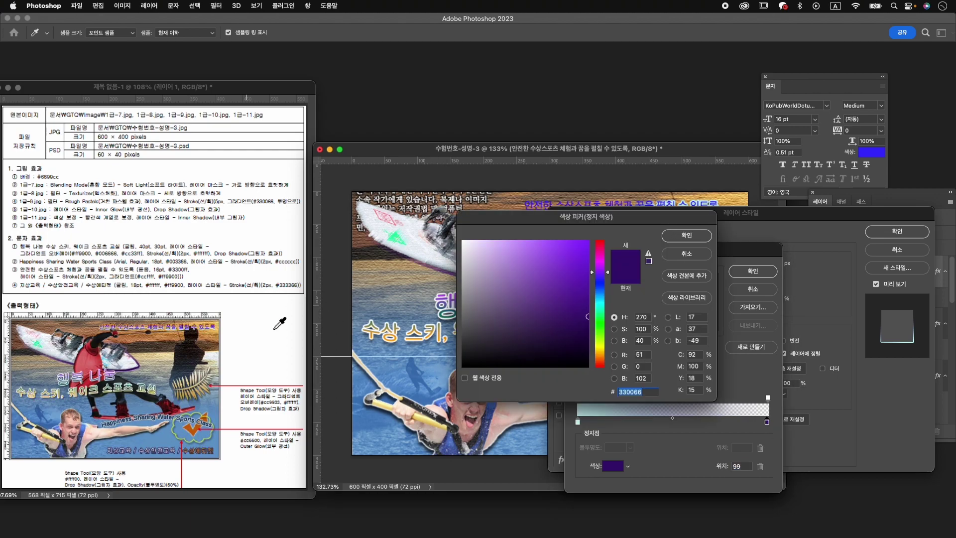
text(ff9900)
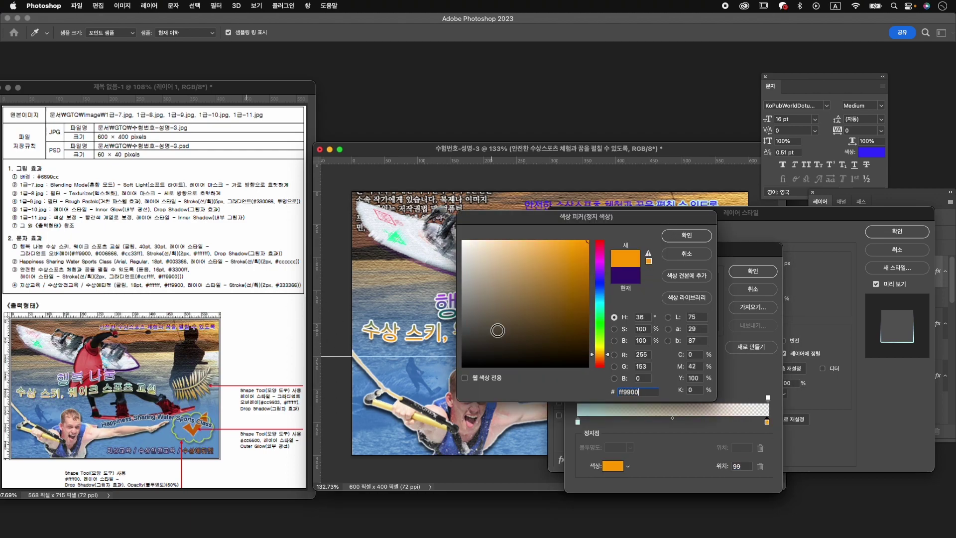
key(Return)
Step: Move the orange color stop to the very end of the stroke gradient and make the gradient's end fully opaque
click(767, 423)
drag(768, 423, 771, 423)
click(769, 400)
text(10)
key(Return)
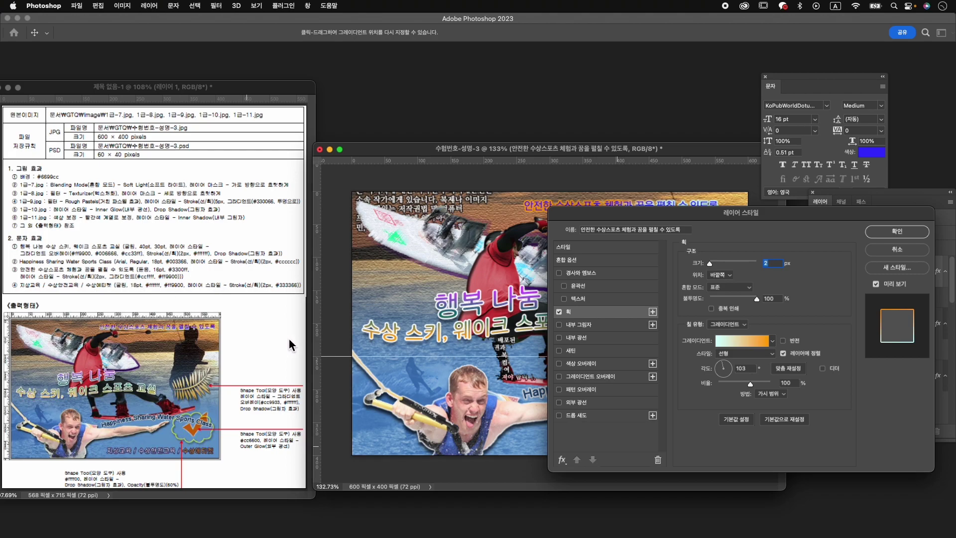
Step: Set the stroke gradient's angle to 90° and apply the layer style to the text
drag(628, 215, 577, 278)
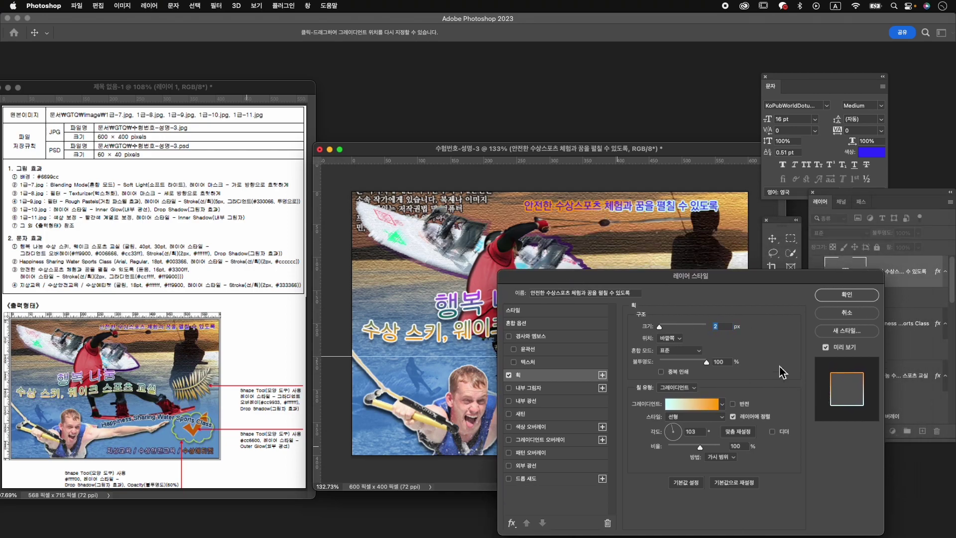
click(691, 431)
text(90)
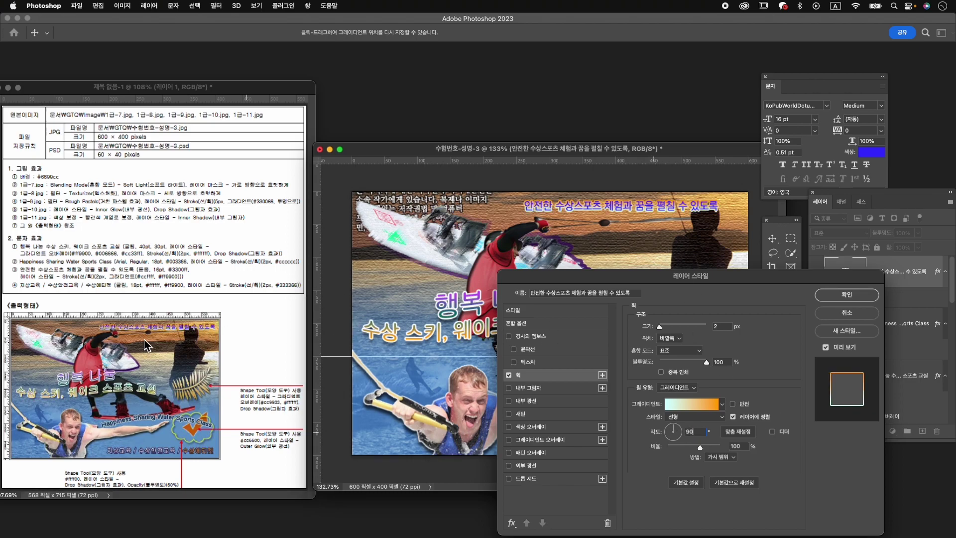
click(862, 295)
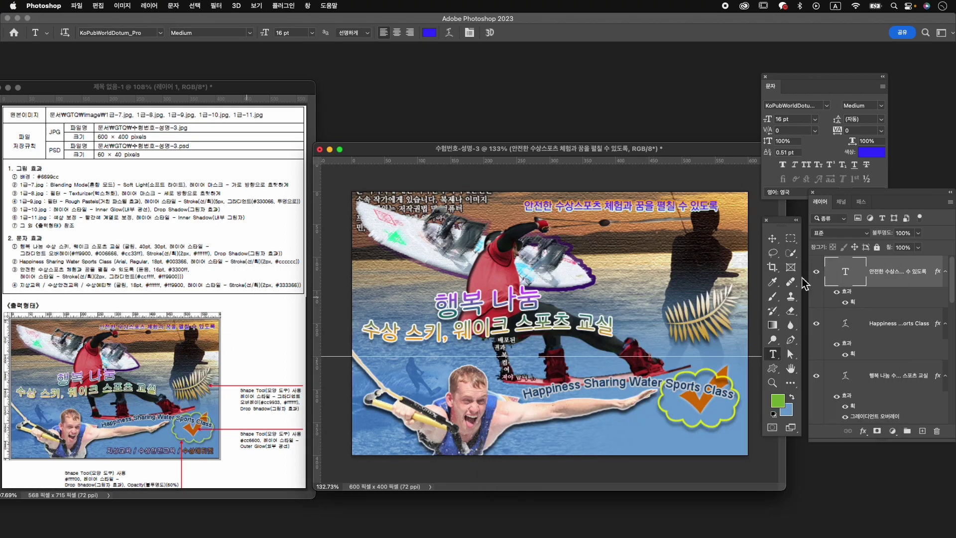
Step: Move the Korean text along the poster's upper edge slightly right and down
key(super+t)
drag(667, 204, 668, 210)
key(Return)
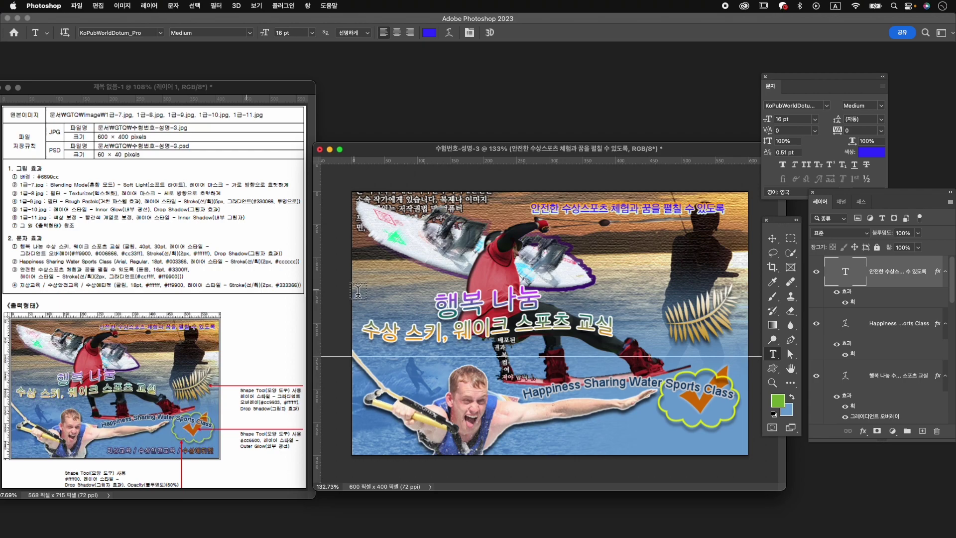
Step: Set the upper Korean text's tracking to 80 and shift the text slightly left so it clears the poster's right edge
click(862, 132)
text(80)
key(Return)
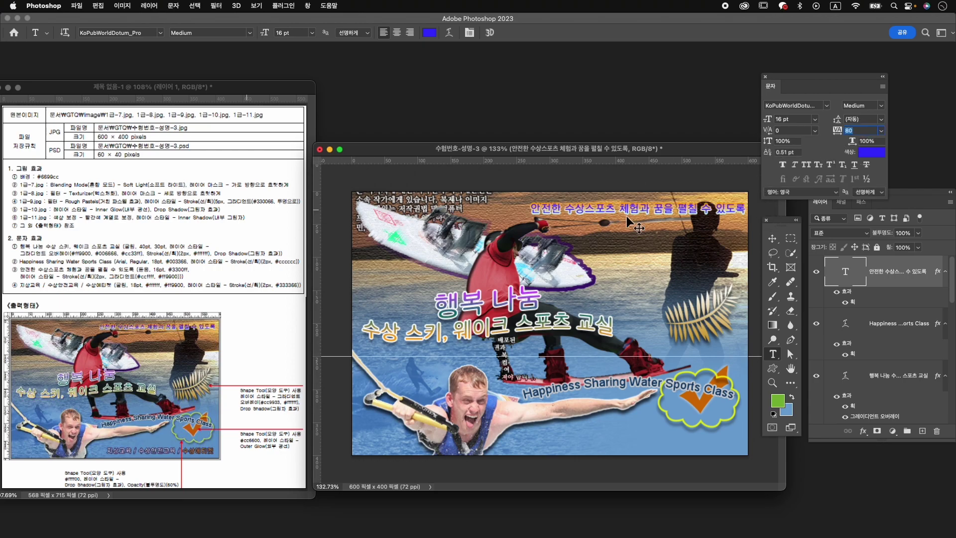
key(ctrl+t)
drag(630, 210, 619, 207)
key(Return)
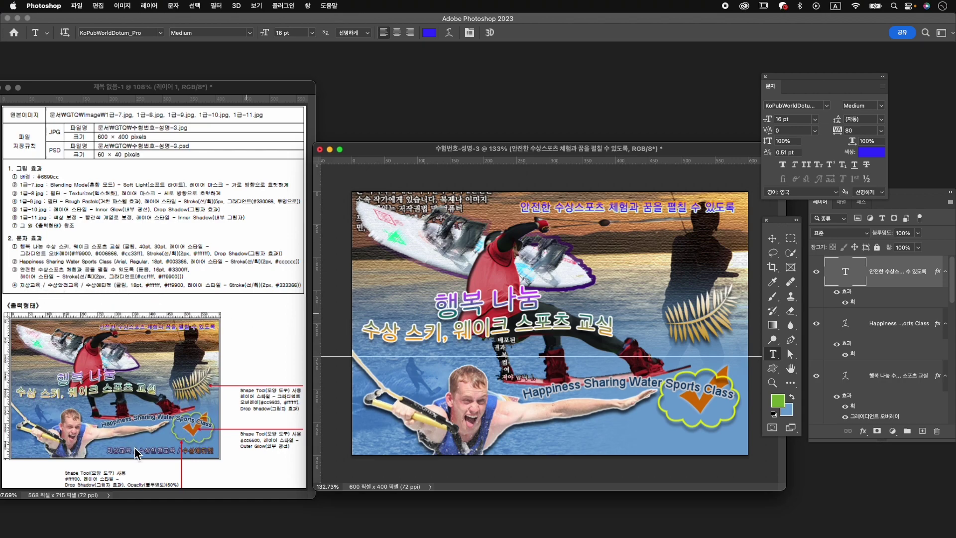
Step: Add the text "지상교육 / 수상안전교육 / 수상에티켓" along the poster's lower edge, beneath the arched English text
click(554, 442)
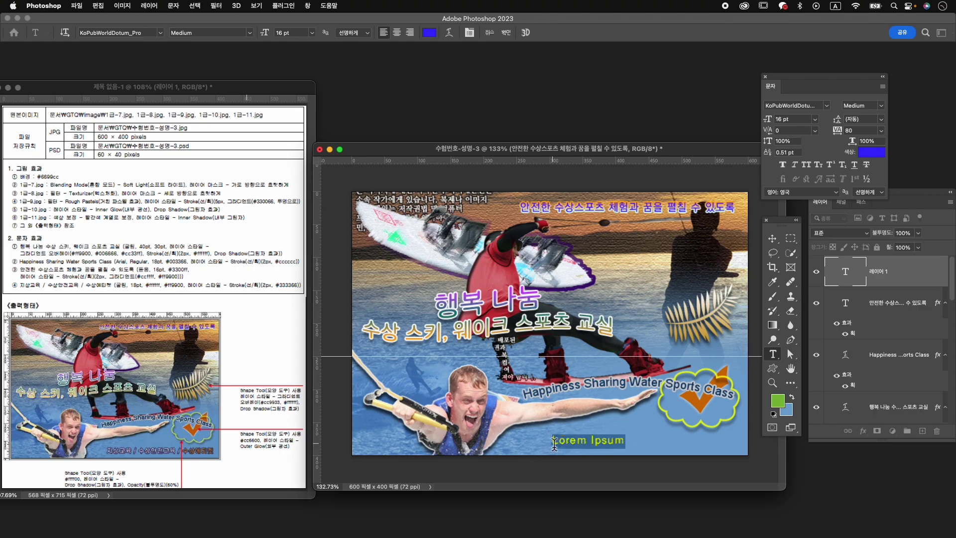
text(지사)
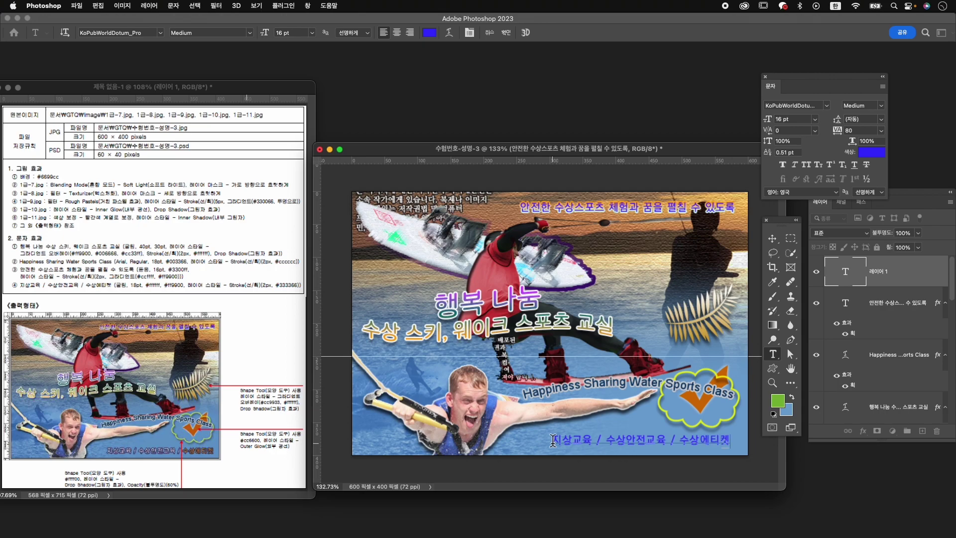
click(507, 32)
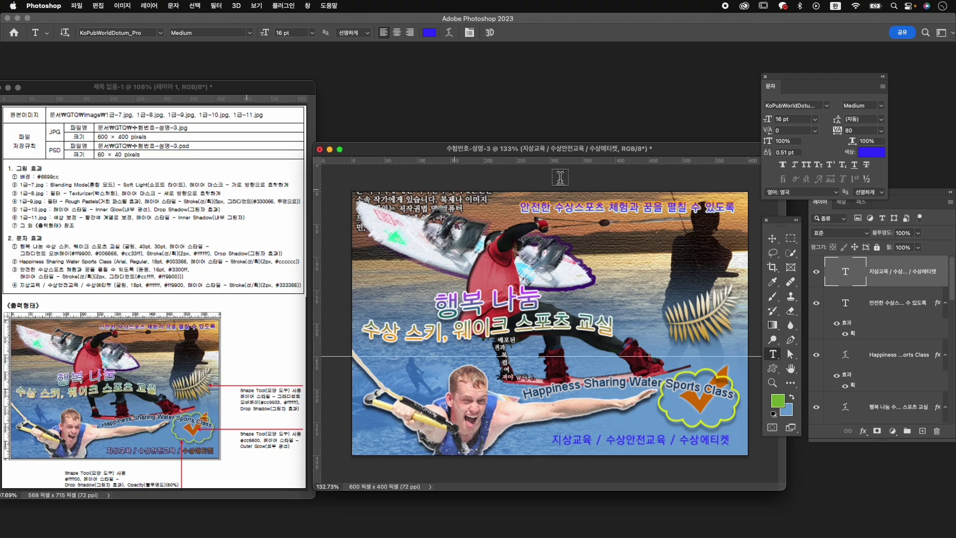
Step: Set the "지상교육 / 수상안전교육 / 수상에티켓" text to 210 Gulim 030 with tracking 0
click(804, 106)
text(gul)
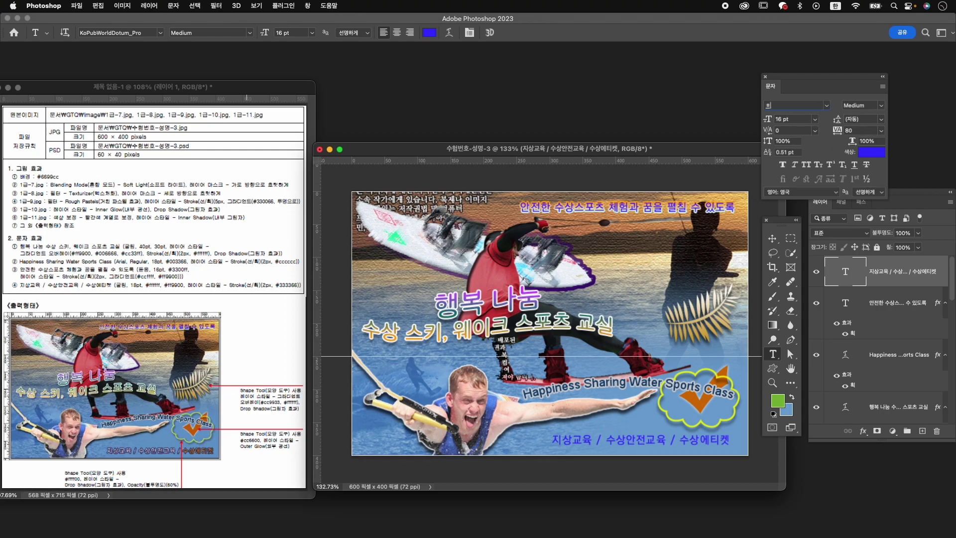
text(im)
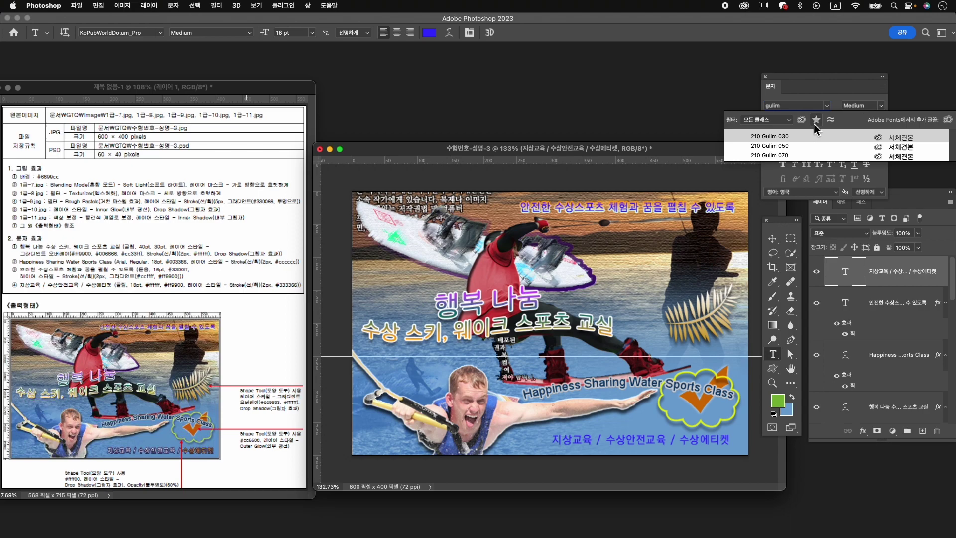
key(Return)
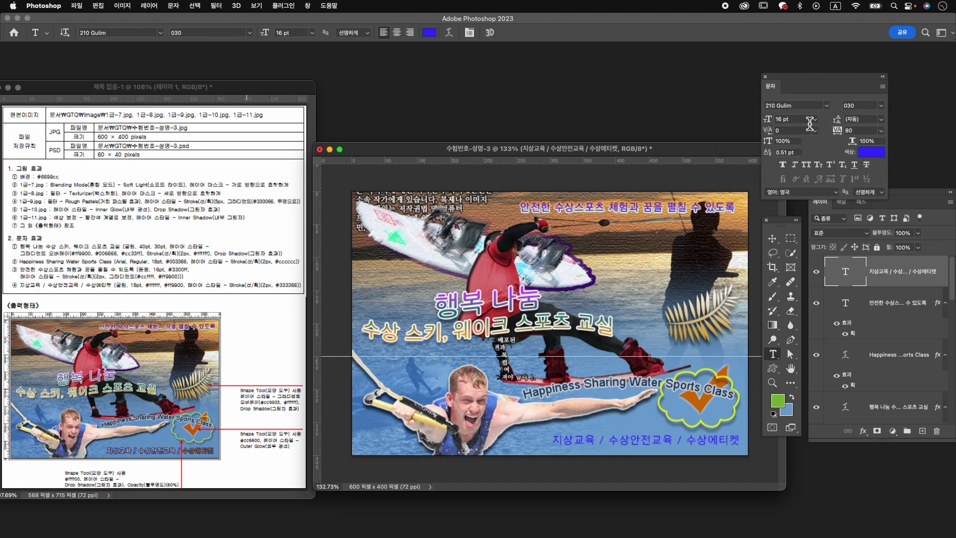
click(857, 131)
text(0)
key(Return)
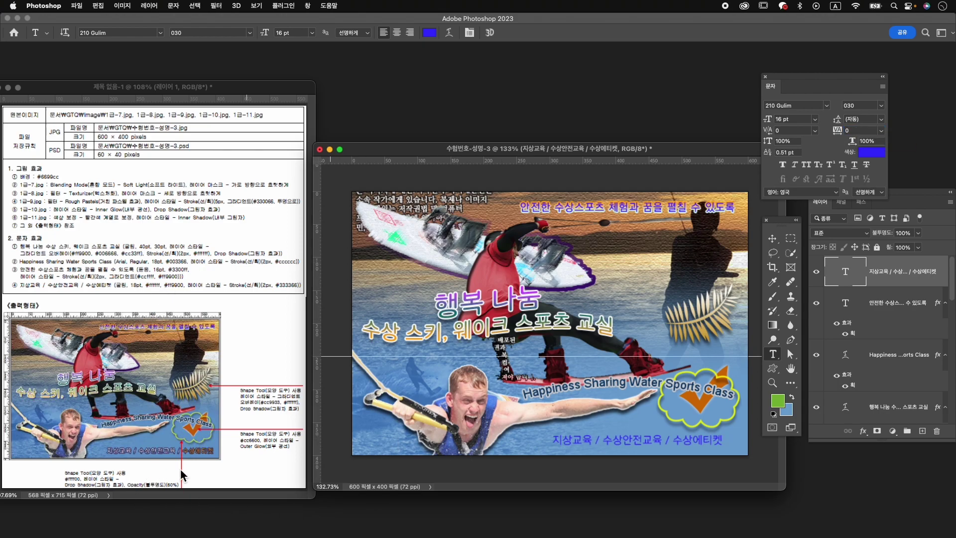
Step: Color the "지상교육 / 수상안전교육 /" part of the lower text white
drag(741, 445, 502, 444)
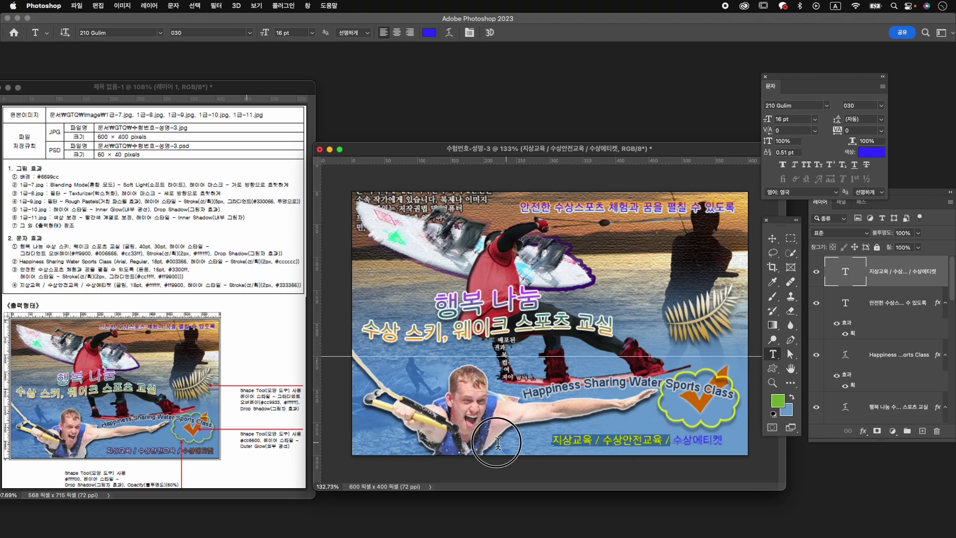
click(867, 152)
drag(449, 283, 429, 214)
click(687, 235)
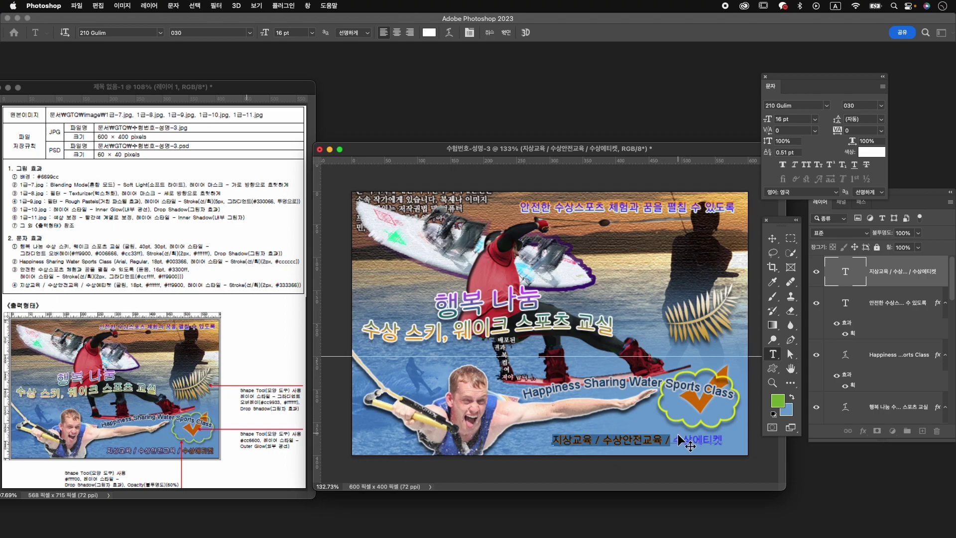
Step: Color the word "수상에티켓" in the lower text #ff9900
click(685, 441)
click(883, 158)
click(871, 153)
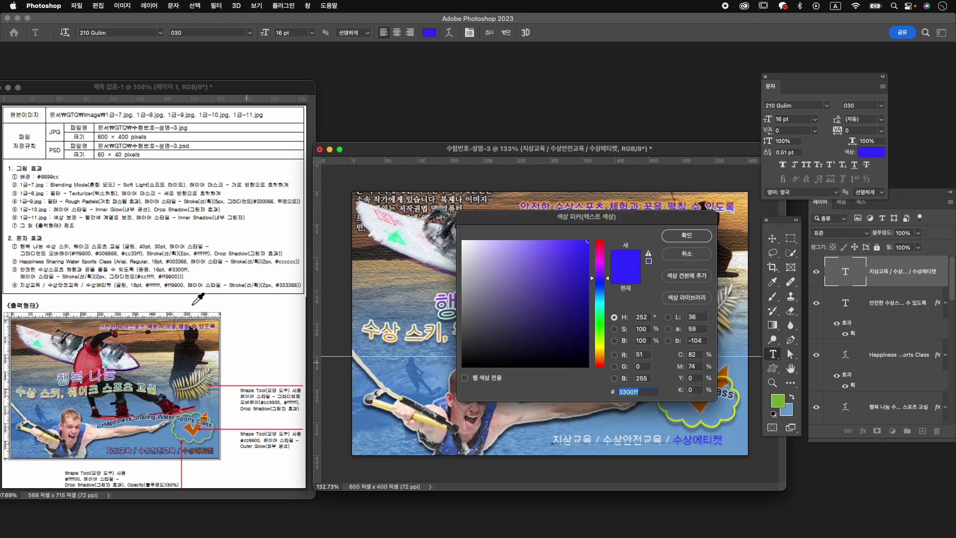
text(ff99)
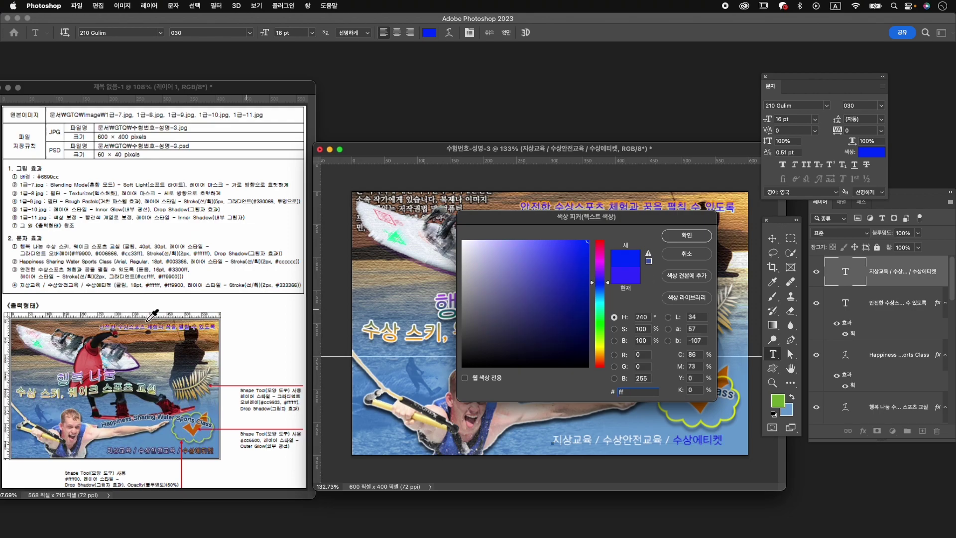
text(00)
key(Return)
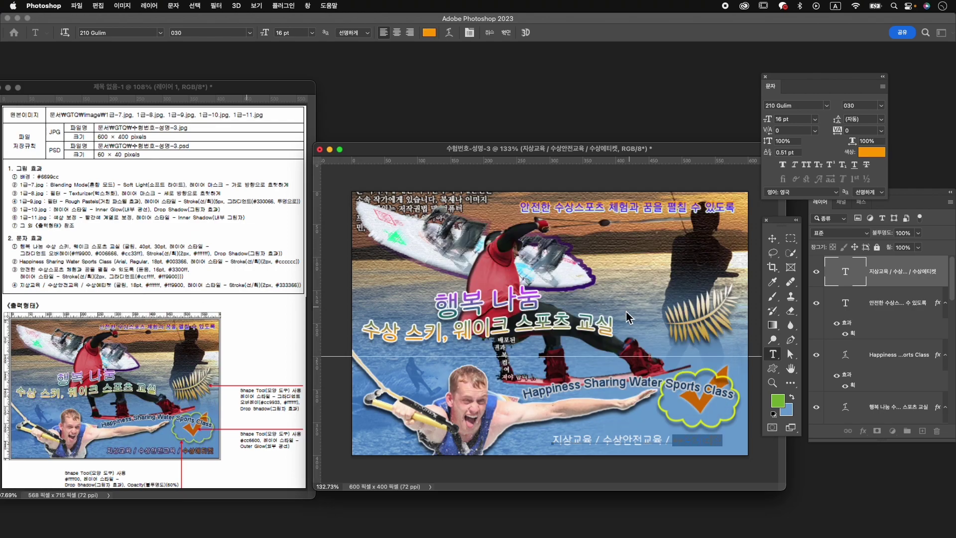
click(671, 461)
click(506, 33)
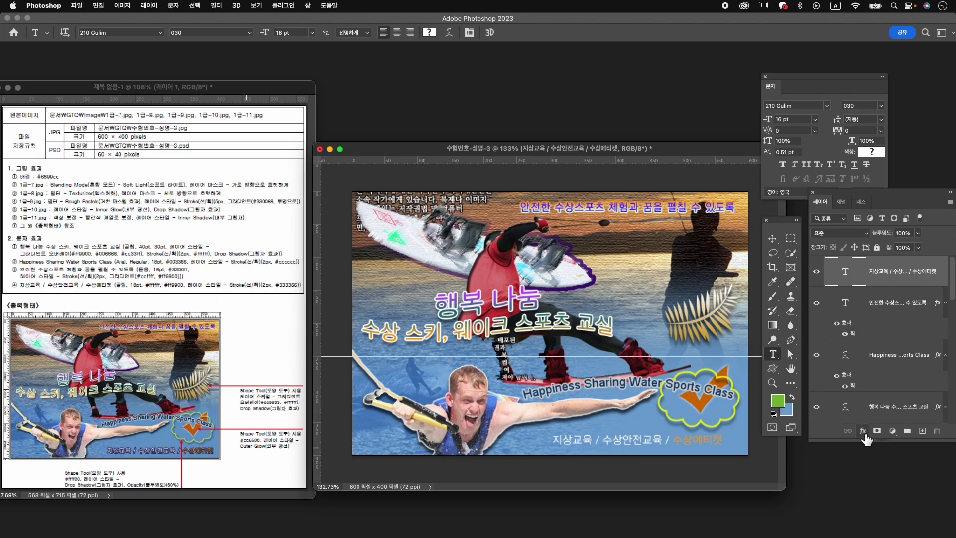
Step: Add a 2 px outside stroke in solid color #333366 to the "지상교육 / 수상안전교육 / 수상에티켓" text
click(864, 431)
click(867, 344)
click(677, 387)
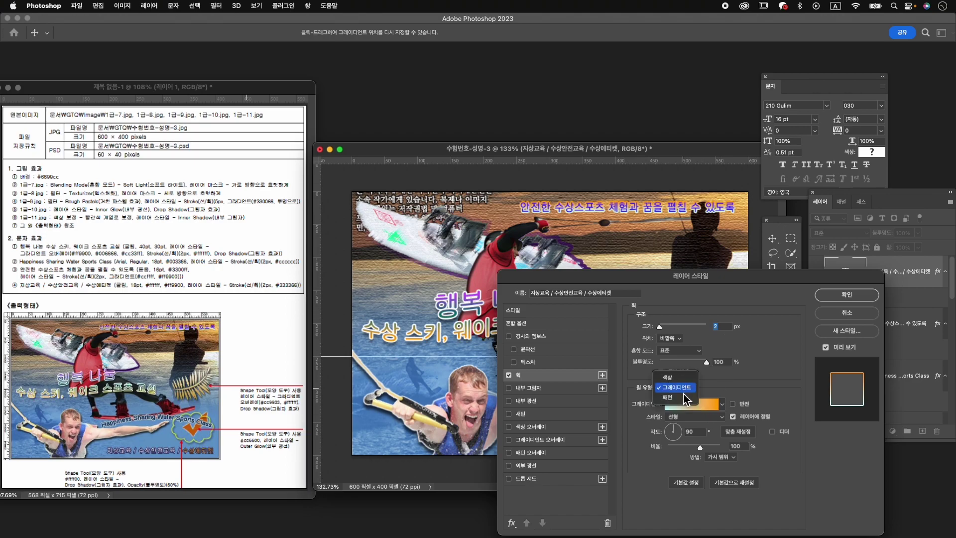
click(676, 377)
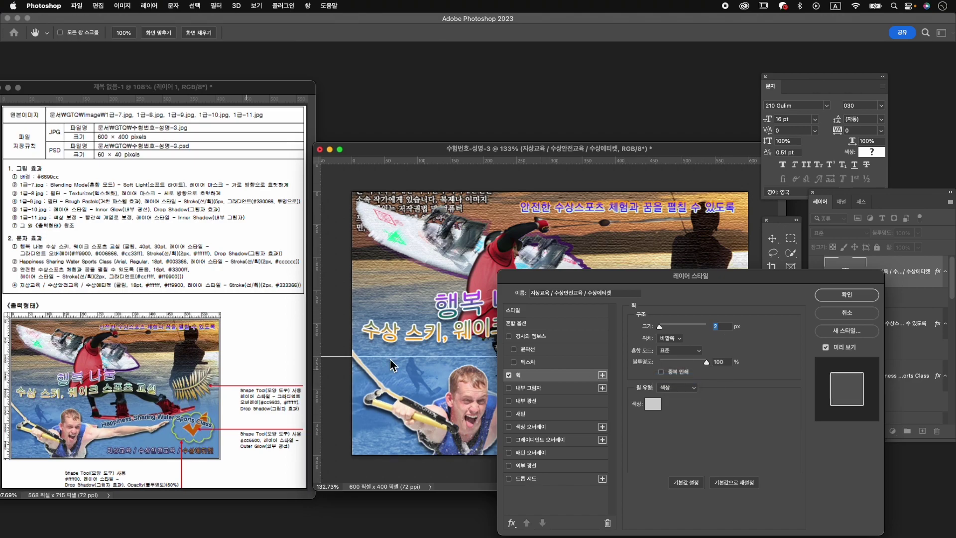
click(652, 406)
text(3333)
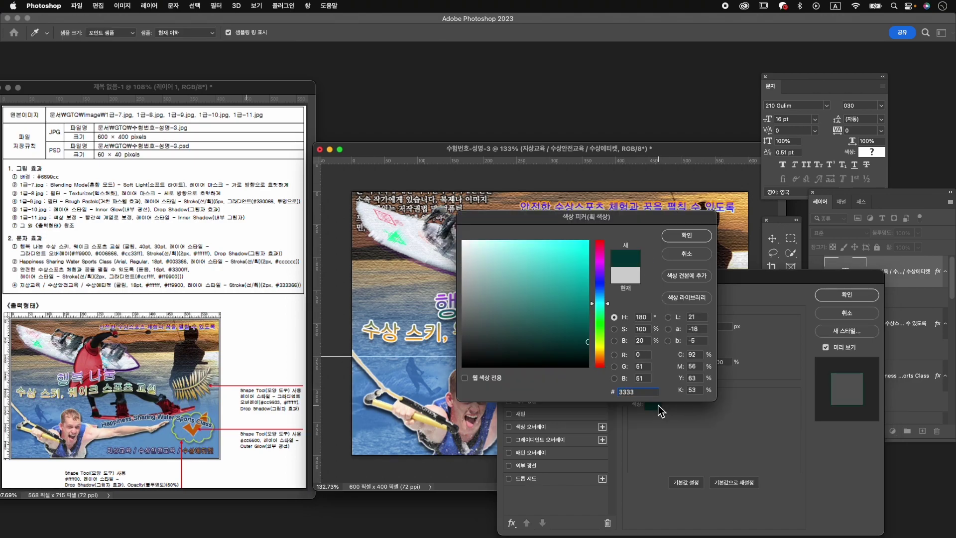
text(66)
key(Return)
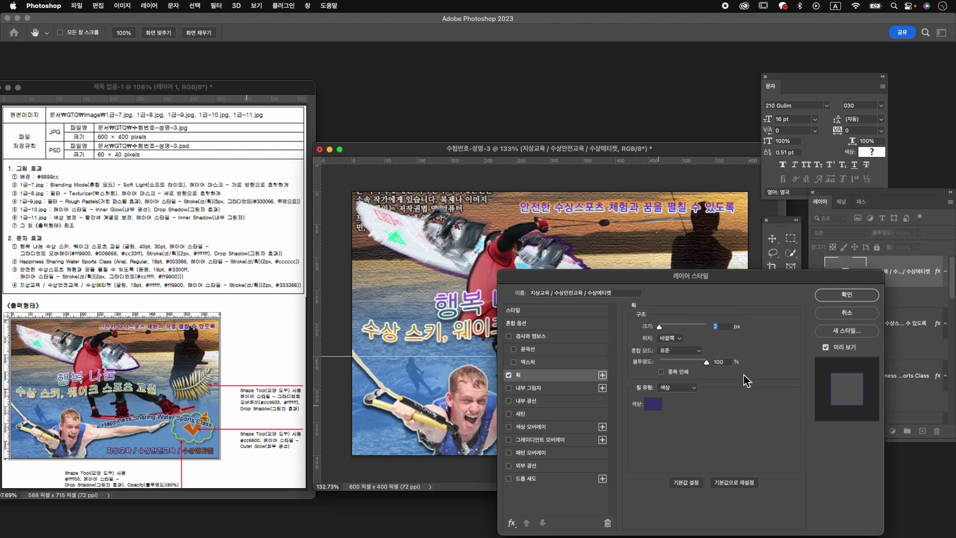
click(861, 298)
Step: Move the stroked lower text slightly right and down, closer to the poster's lower-right corner
key(ctrl+t)
drag(679, 436, 690, 450)
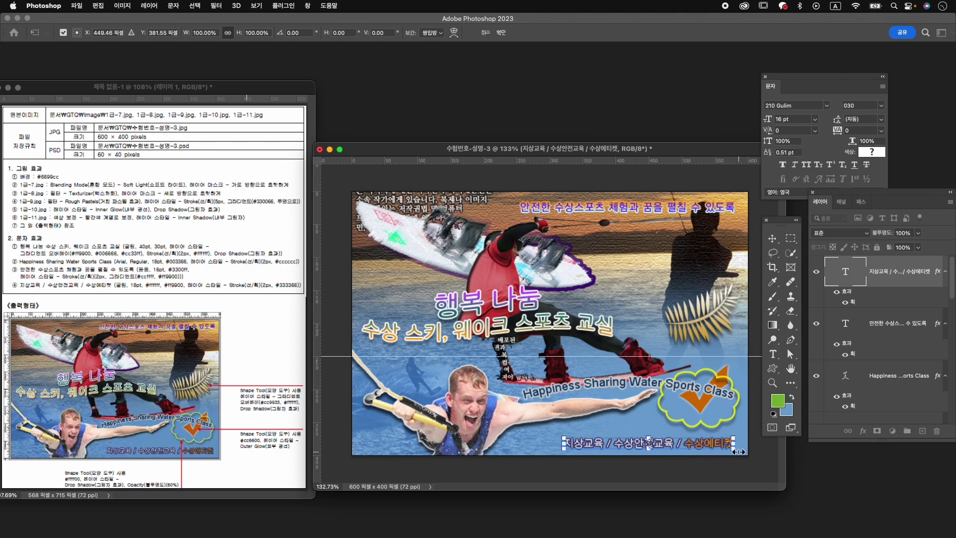
key(Return)
key(t)
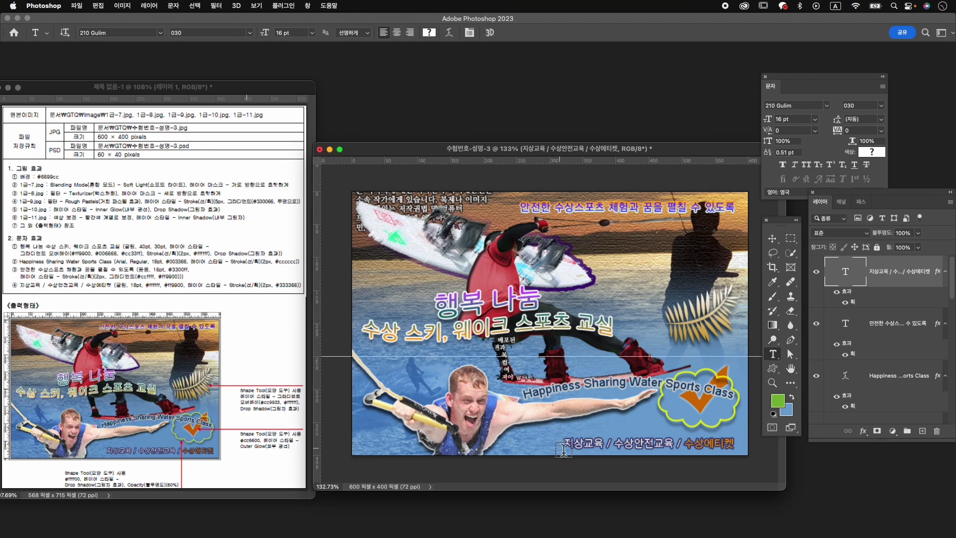
Step: Clear all guides from the 수험번호-성명-3 poster document
key(v)
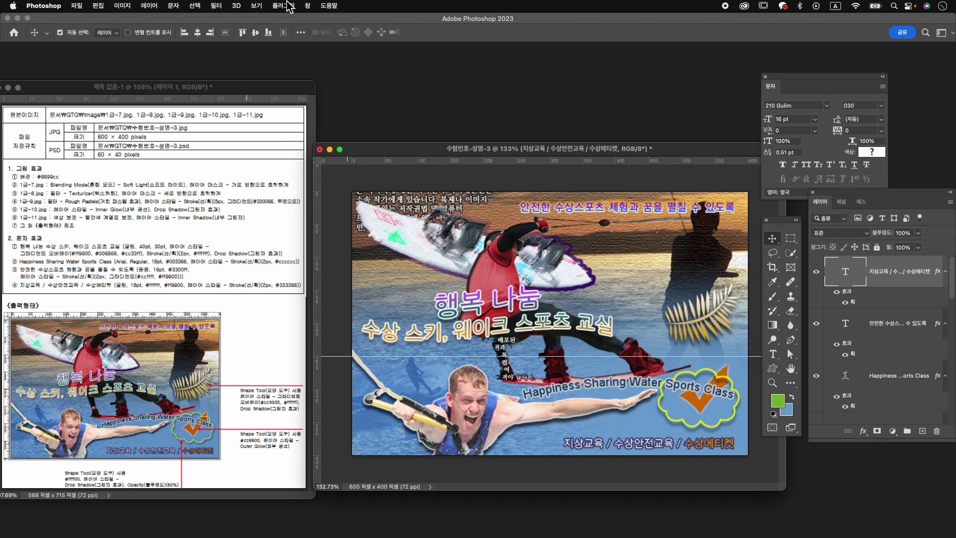
click(256, 6)
mouse_move(319, 268)
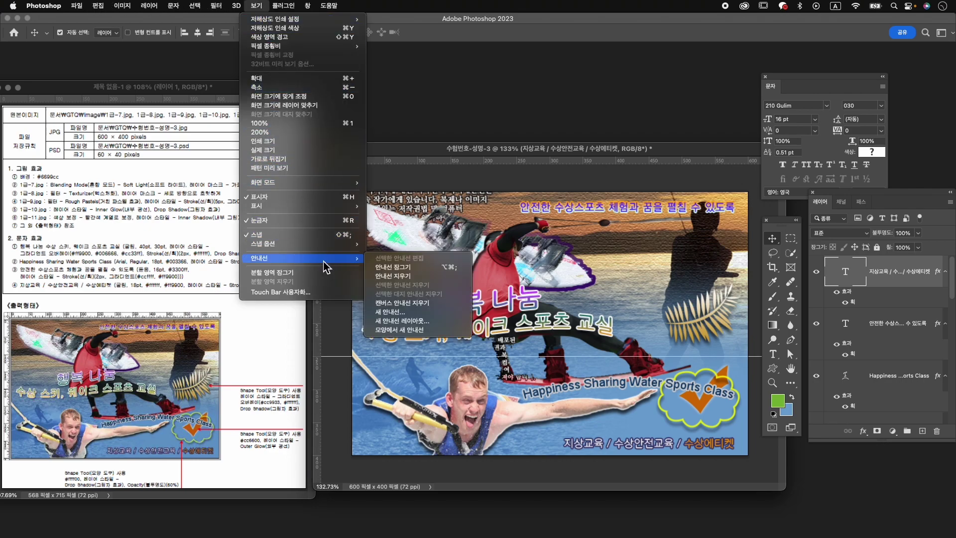
click(393, 276)
Step: Save the 600 × 400 px poster for web as a quality 100 JPEG named 수험번호-성명-3.jpg in the GTQ folder
click(76, 6)
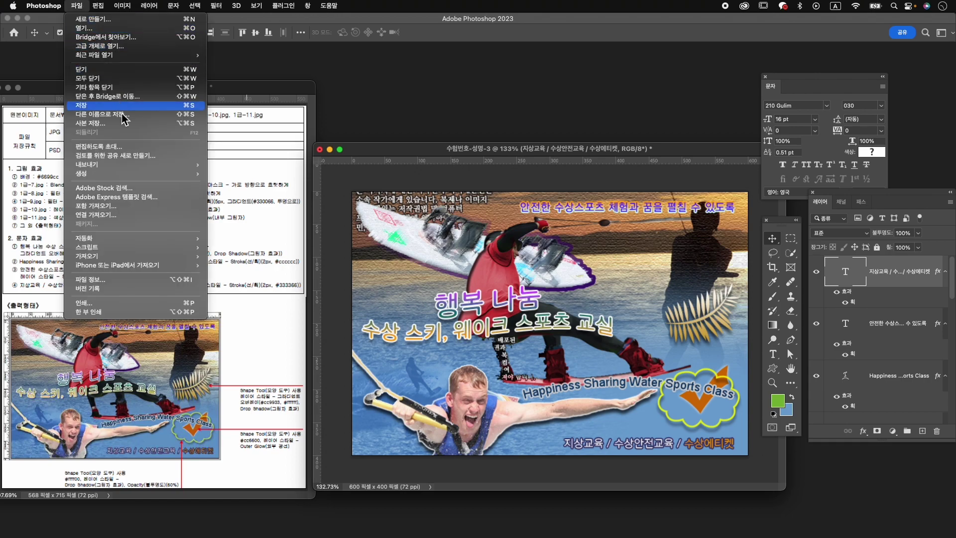
mouse_move(145, 165)
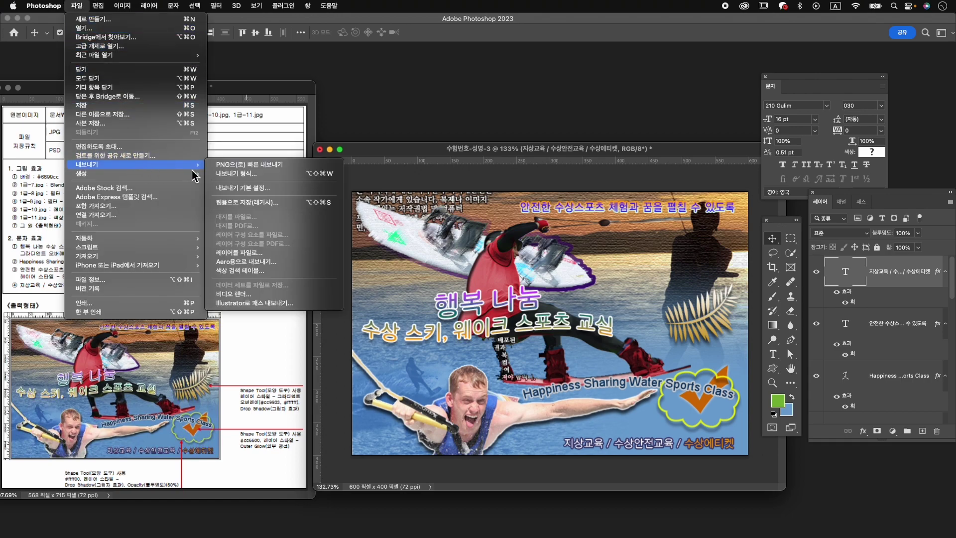
click(275, 203)
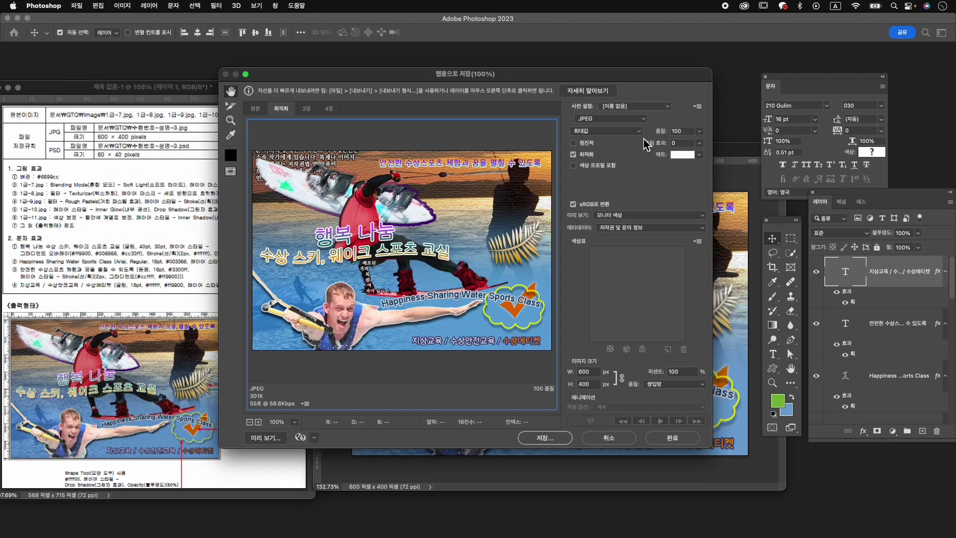
click(545, 439)
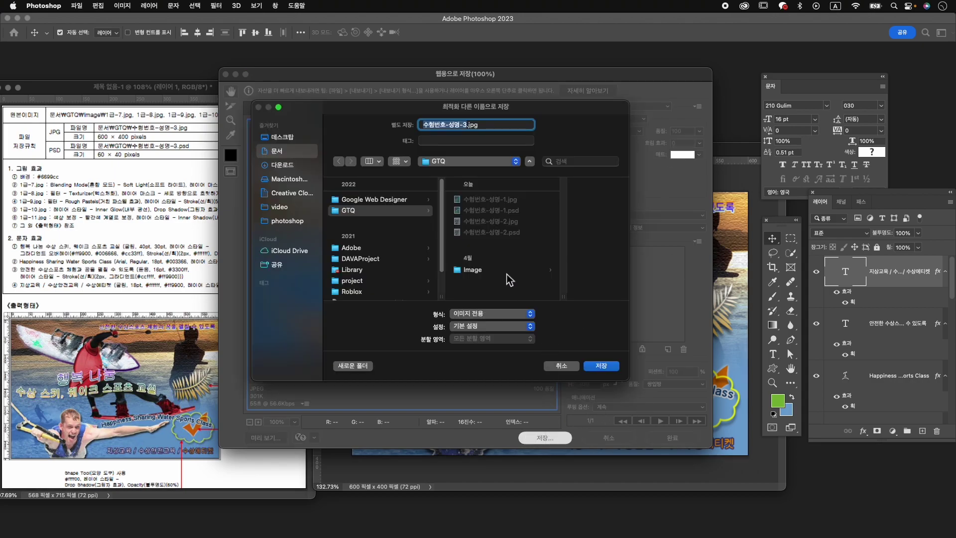
click(603, 366)
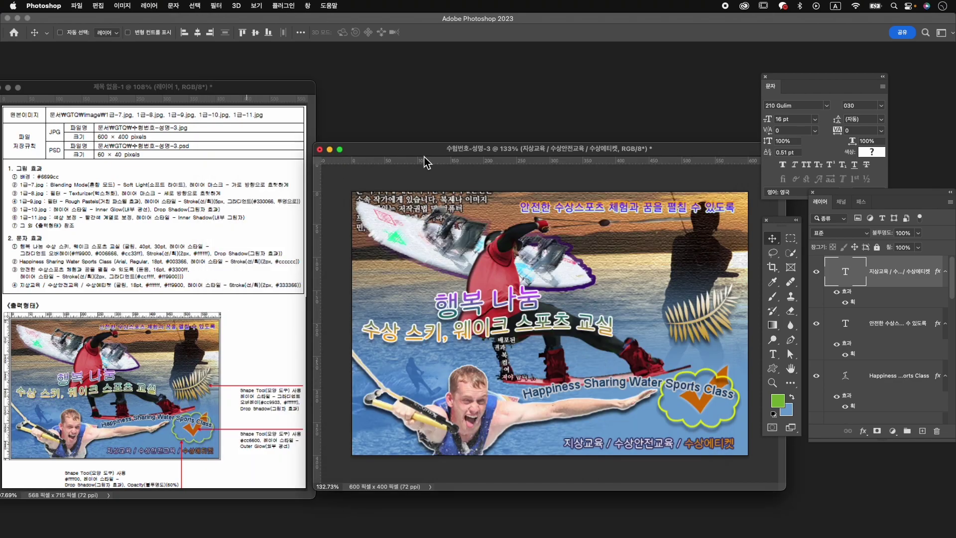
Step: Resize the poster image to 60 × 40 pixels at 72 pixels per inch
key(super+alt+i)
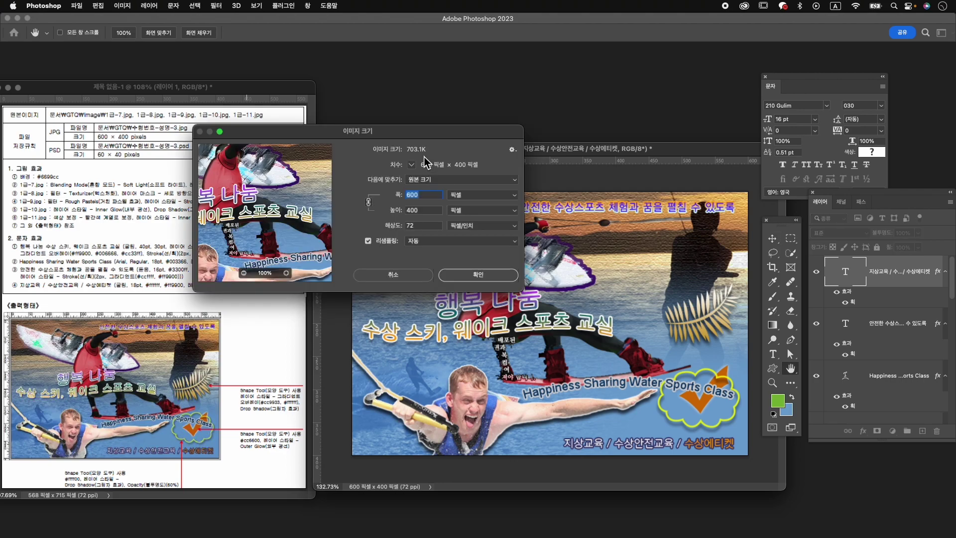
text(60)
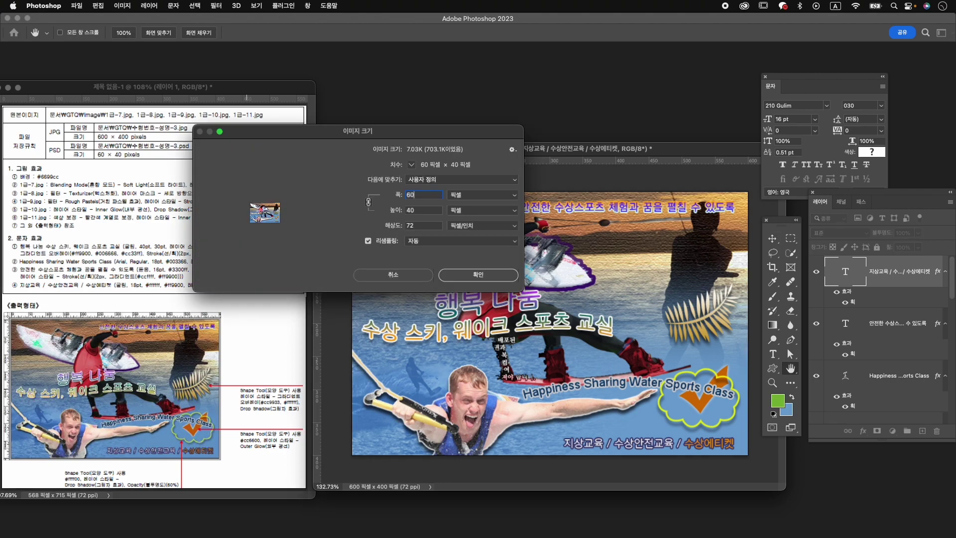
key(Return)
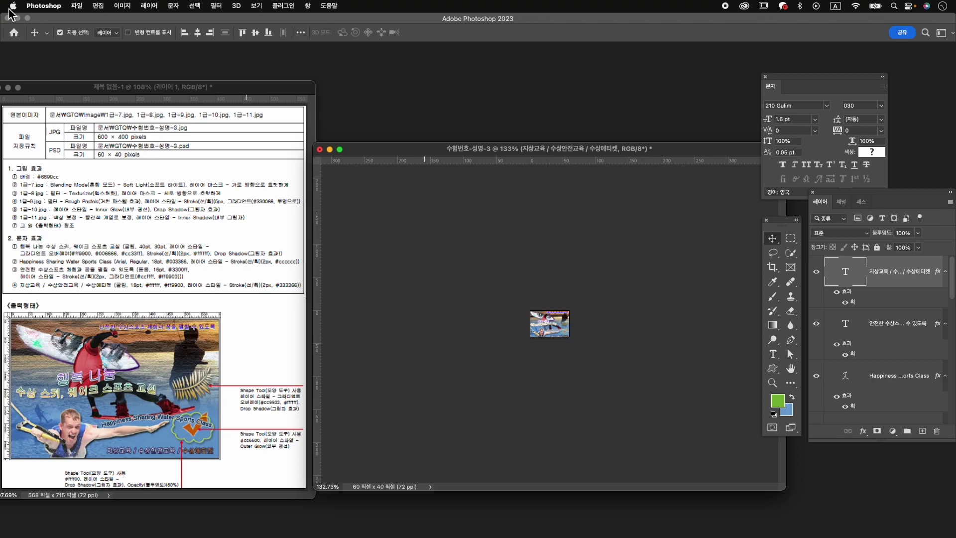
Step: Save the reduced poster in Photoshop format as 수험번호-성명-3.psd in the GTQ folder
click(70, 5)
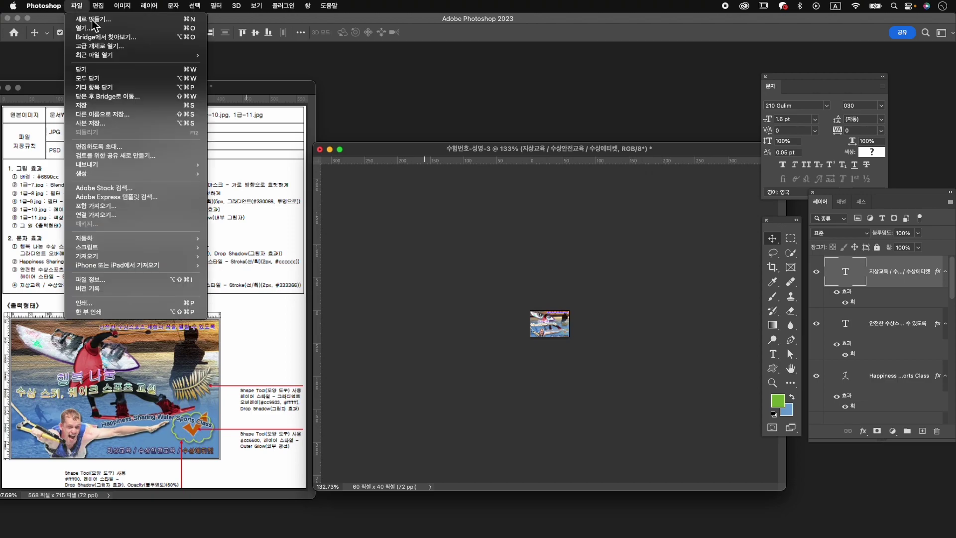
click(164, 115)
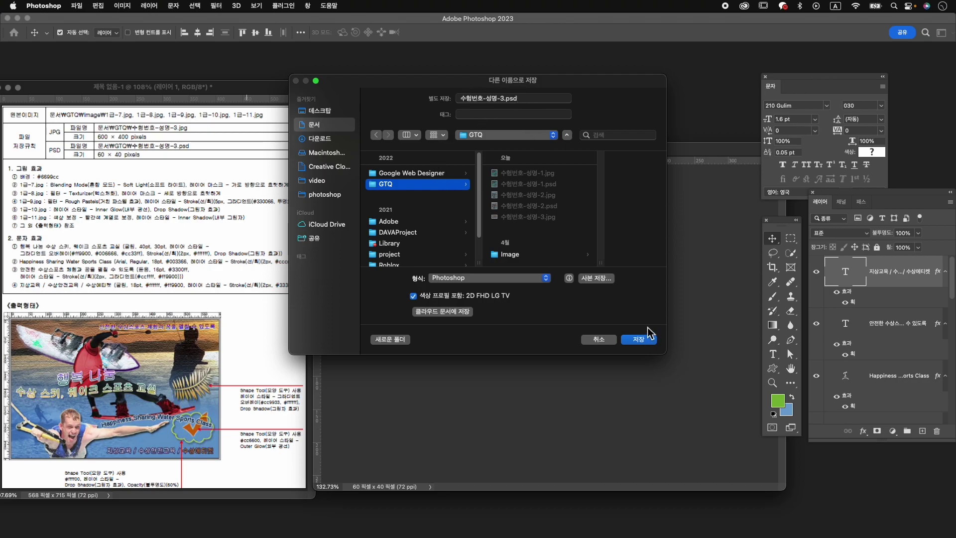
click(646, 340)
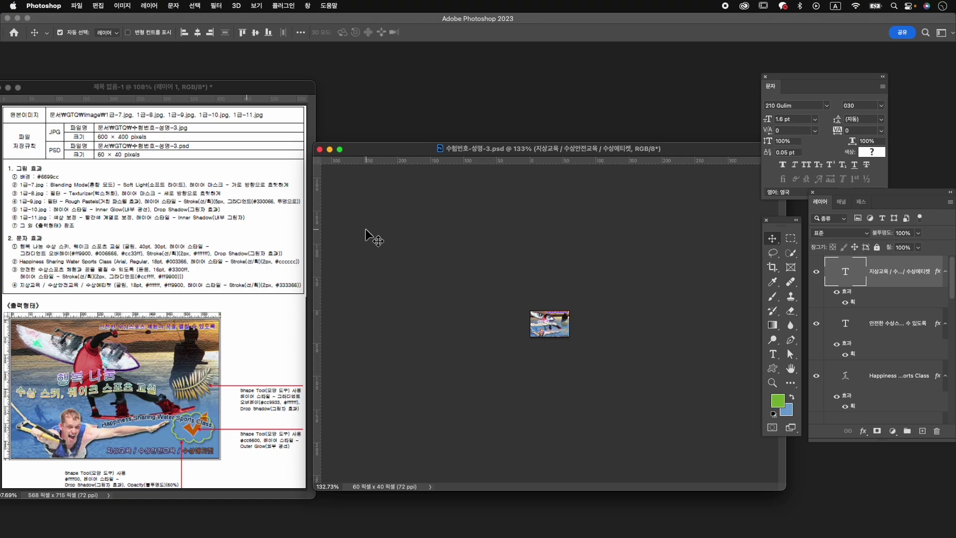
Step: Set the quick export format to JPG with quality 7 in the export preferences
click(77, 6)
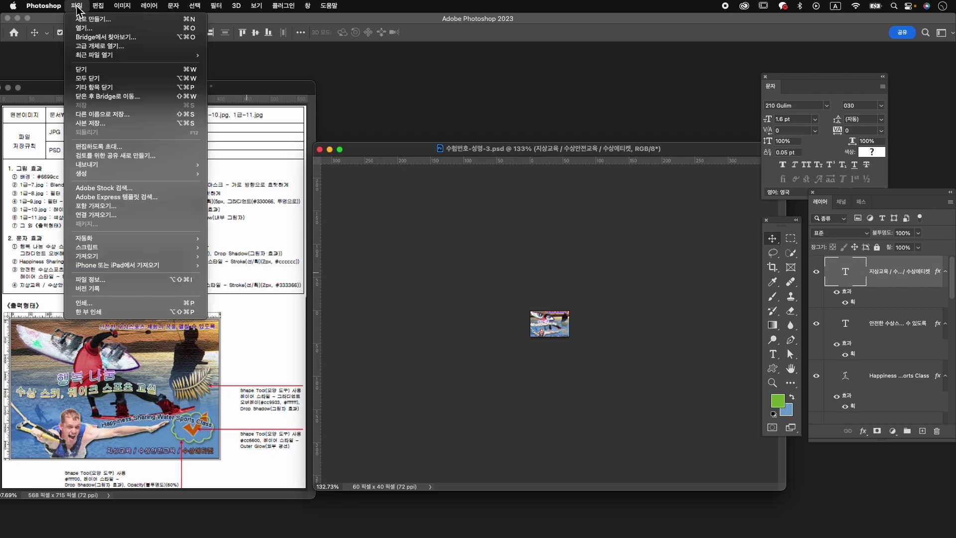
mouse_move(75, 167)
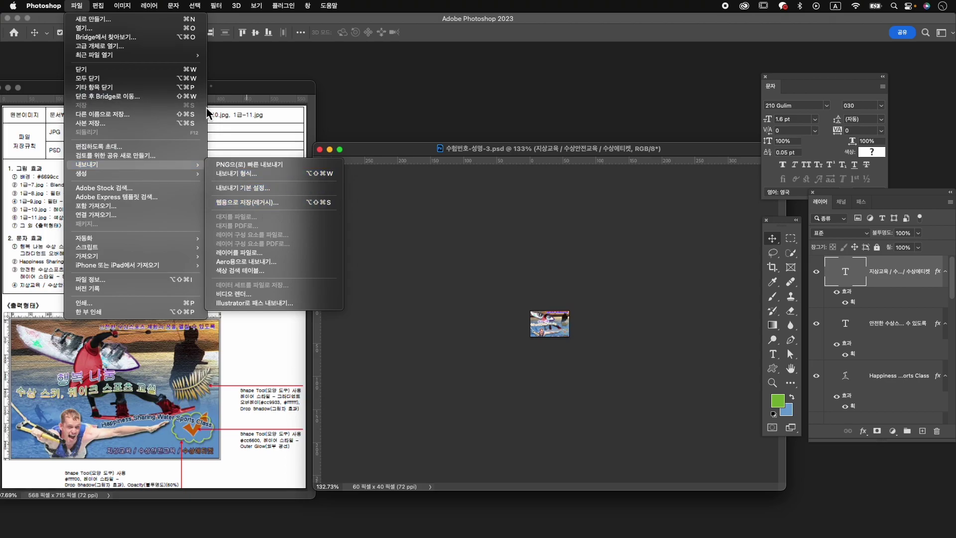
click(76, 7)
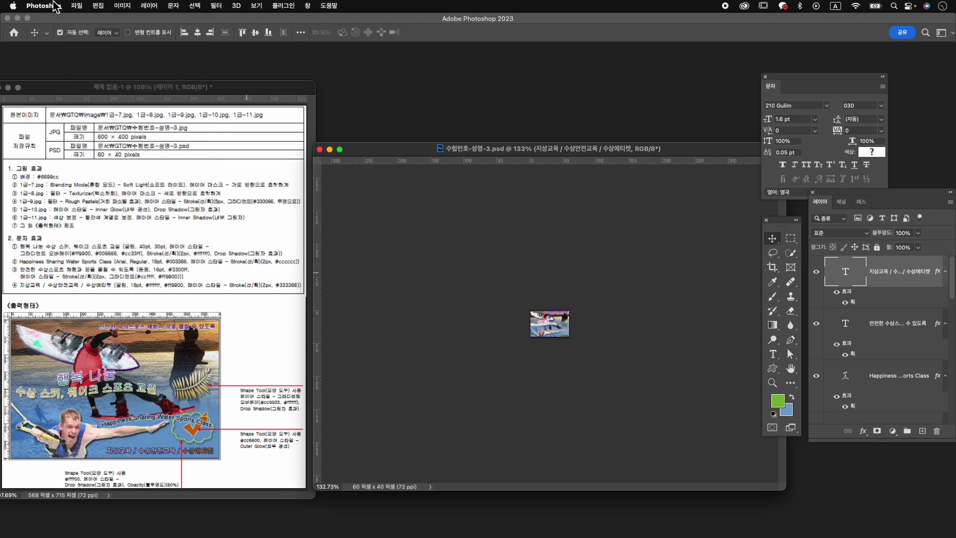
key(i)
key(super+k)
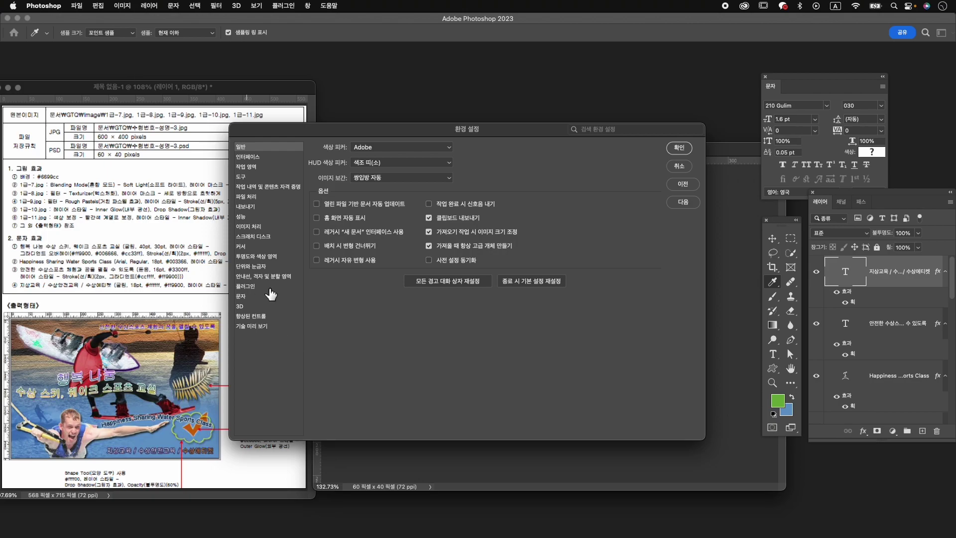
click(278, 217)
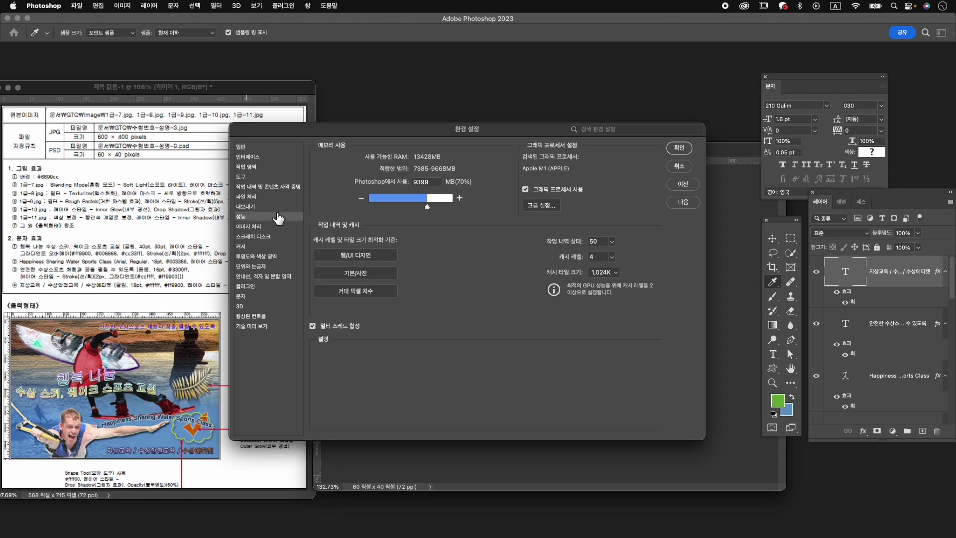
click(276, 210)
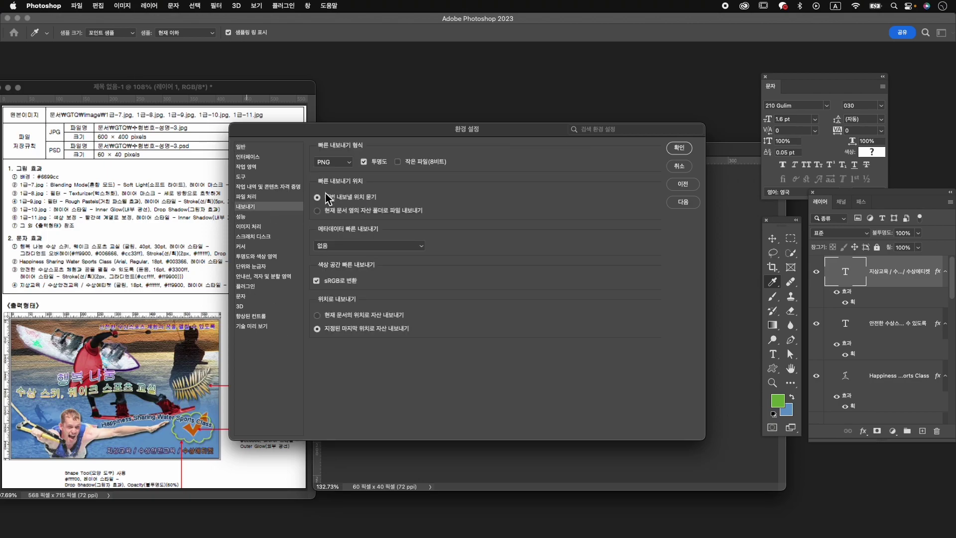
click(338, 163)
click(333, 172)
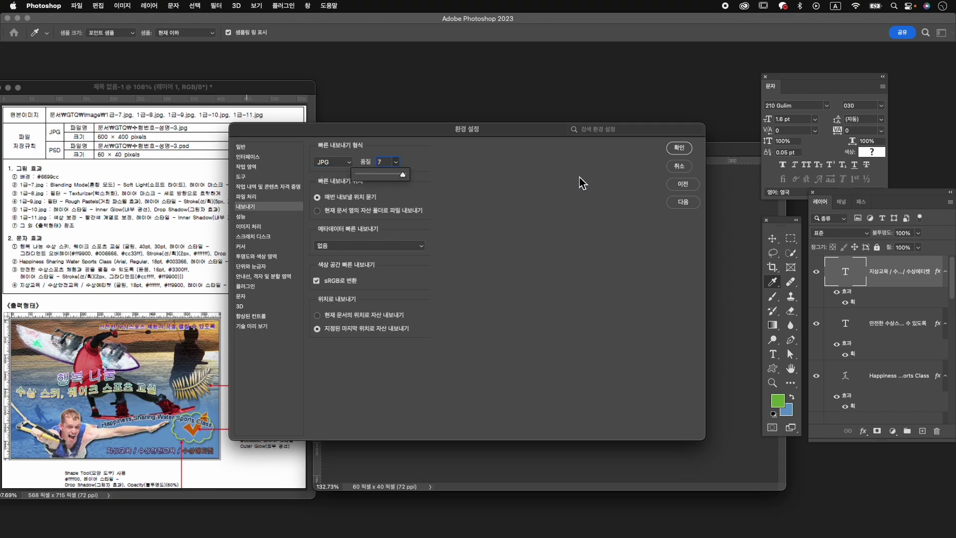
click(681, 148)
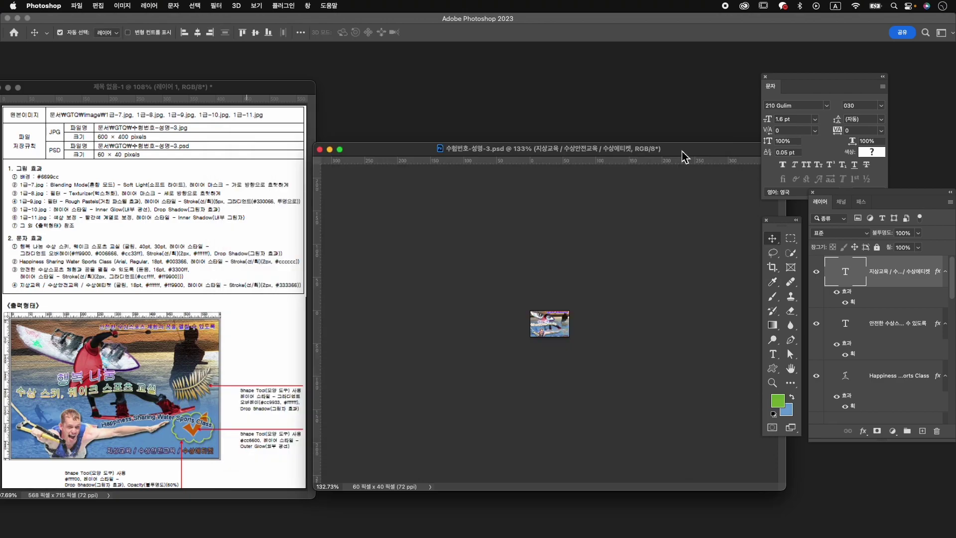
Step: Quick-export the reduced poster as 수험번호-성명-3.jpg into the GTQ folder
click(82, 5)
mouse_move(134, 164)
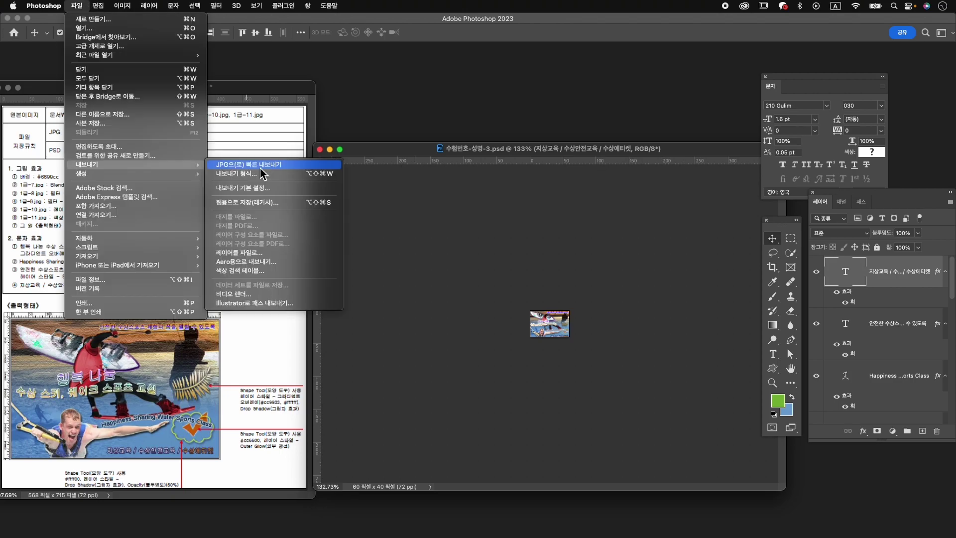
click(301, 168)
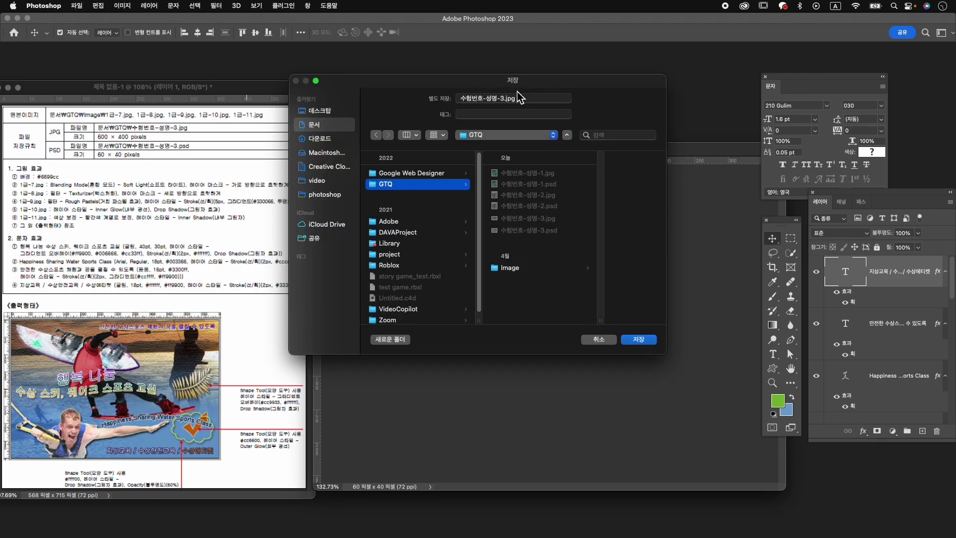
click(630, 341)
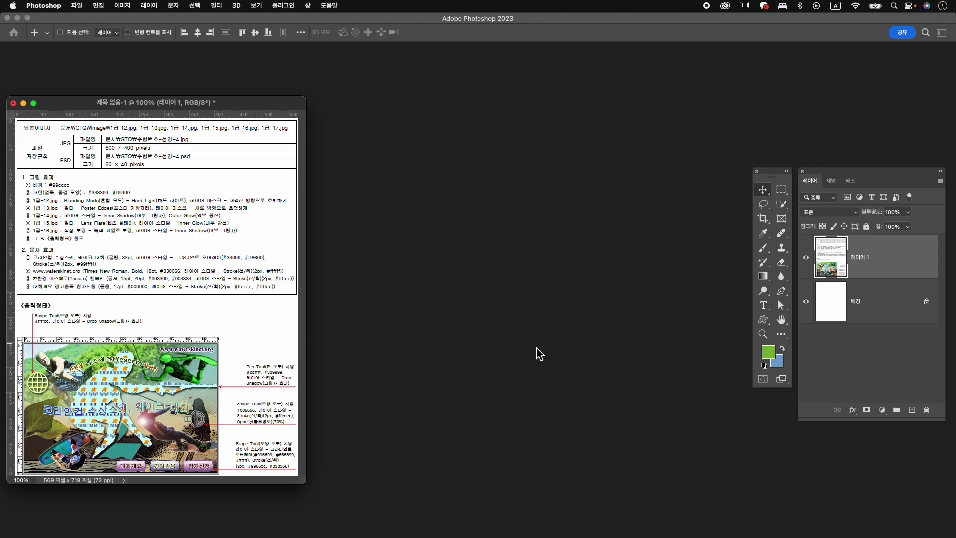
Step: Create a new 600 × 400 px RGB document named 수험번호-성명-4 at 72 ppi with a white background
key(super+n)
text(쉬)
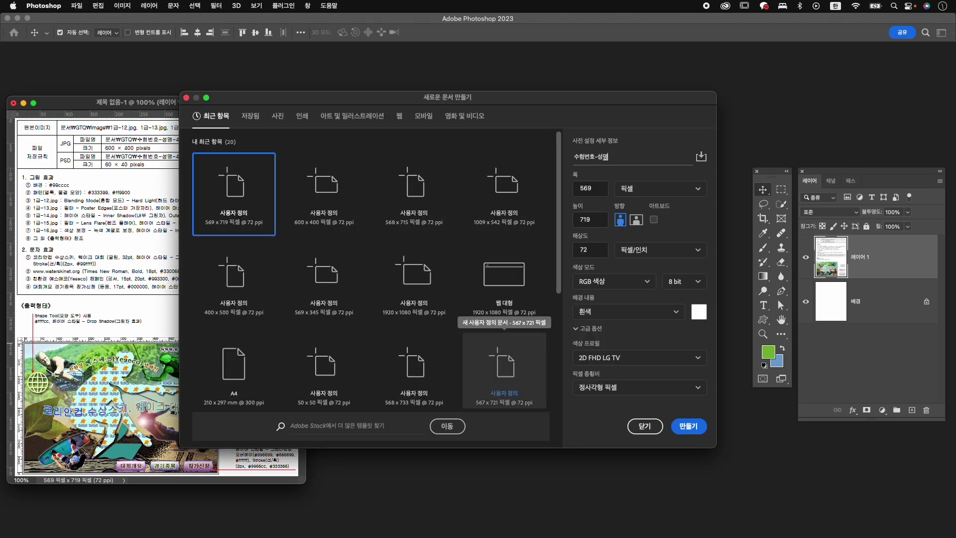
key(Tab)
key(Tab)
text(40)
click(690, 426)
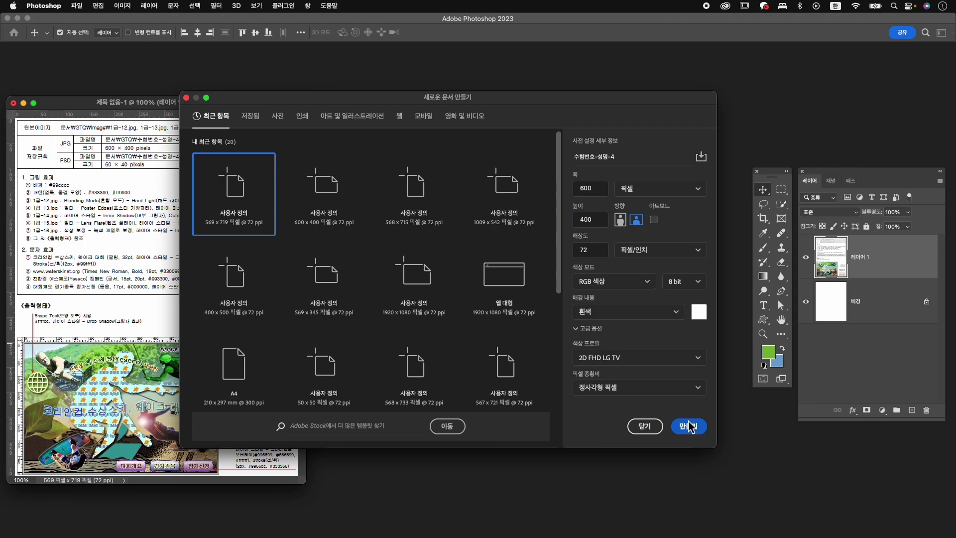
Step: Place the new 수험번호-성명-4 document window beside the specification sheet and enlarge it around the canvas
drag(141, 67, 497, 171)
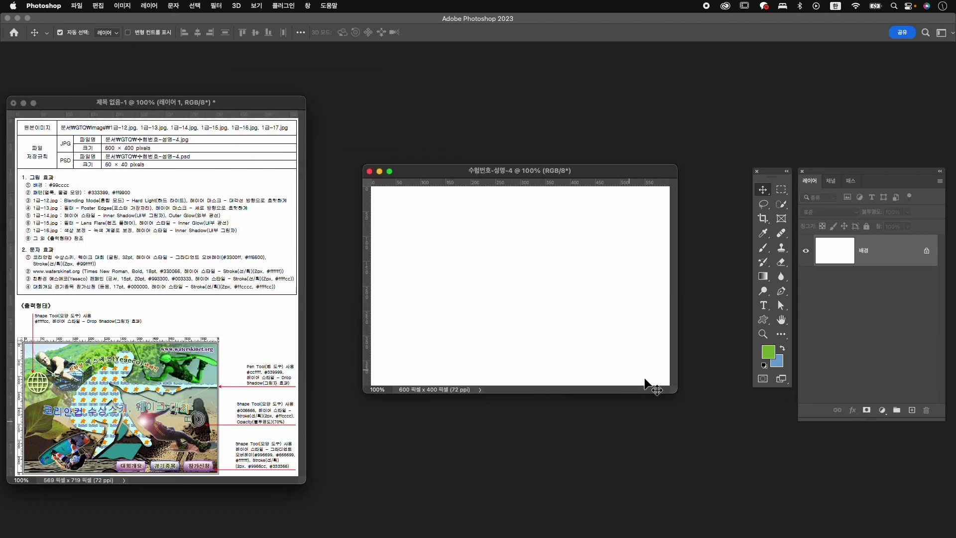
drag(676, 393, 755, 441)
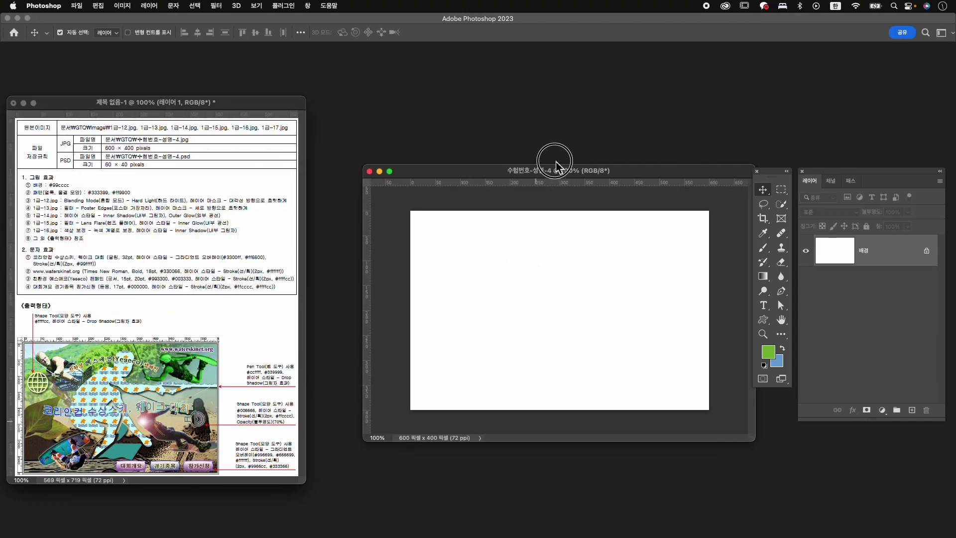
drag(560, 167, 521, 137)
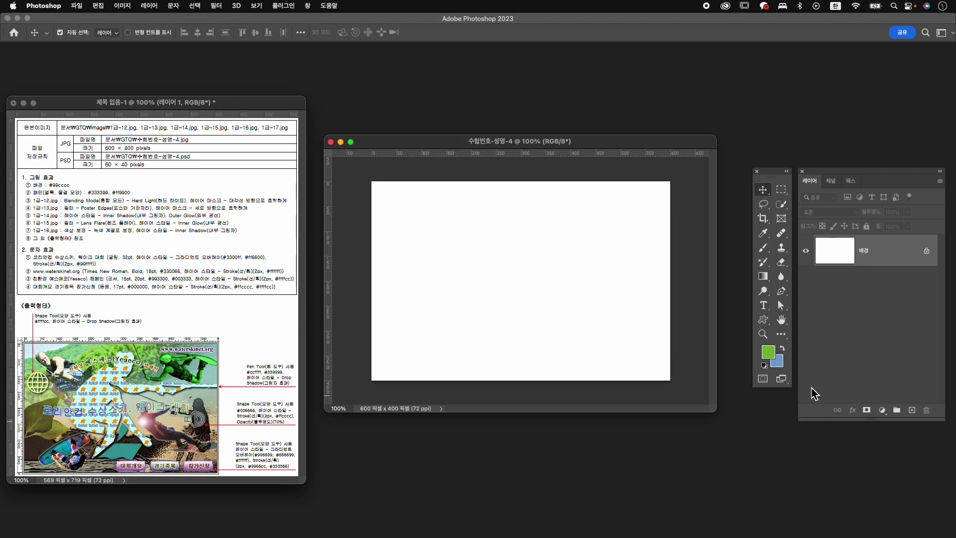
Step: Set the background color to #99cccc and fill the blank 수험번호-성명-4 canvas with it
click(777, 364)
text(9)
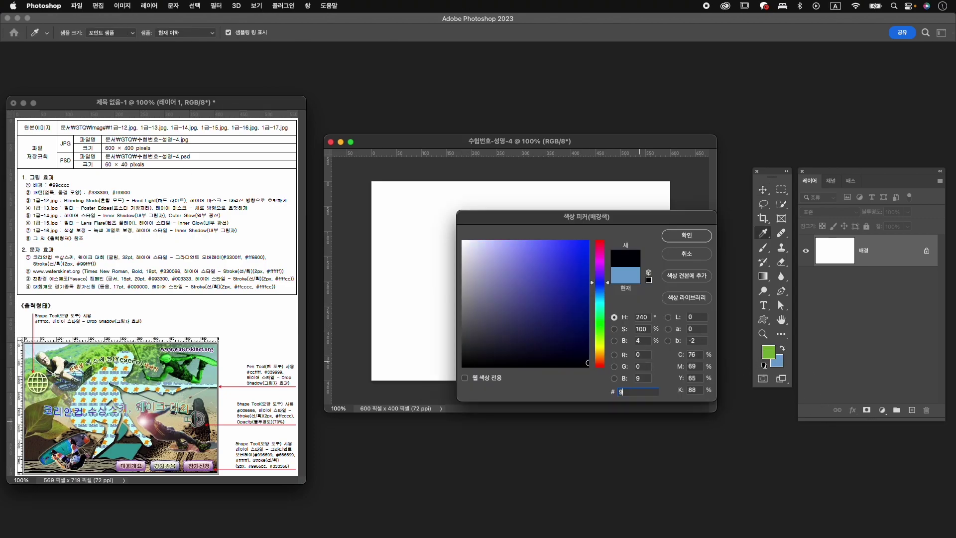
text(9cccc)
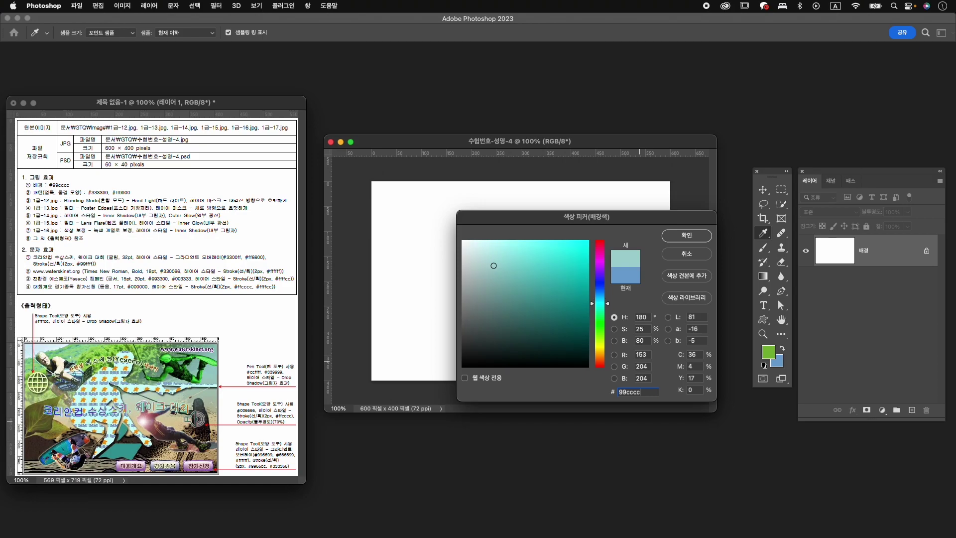
key(Return)
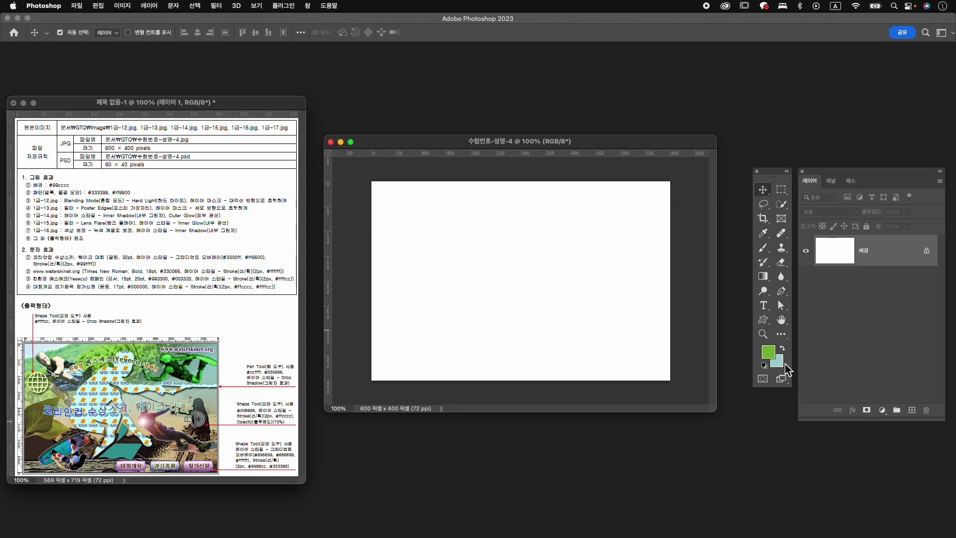
click(98, 6)
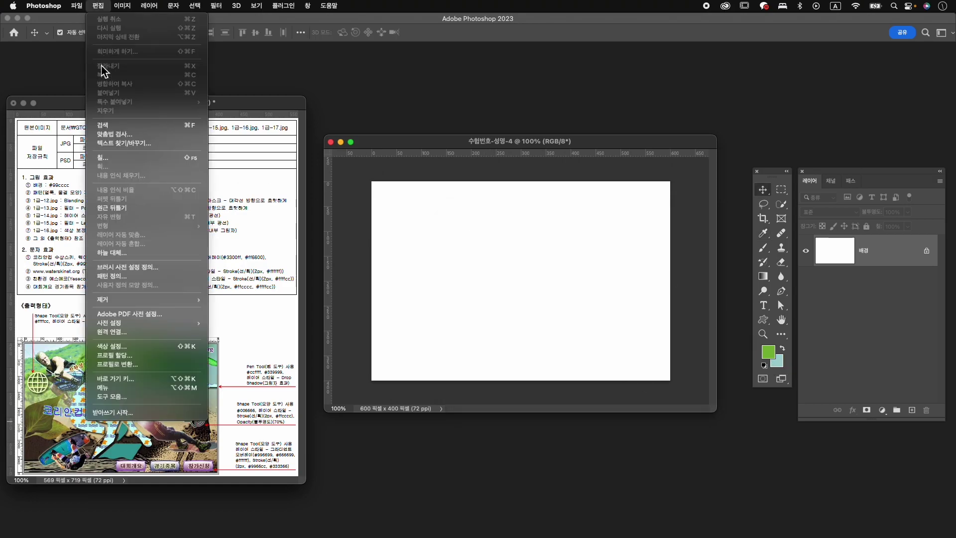
click(102, 158)
click(577, 164)
key(v)
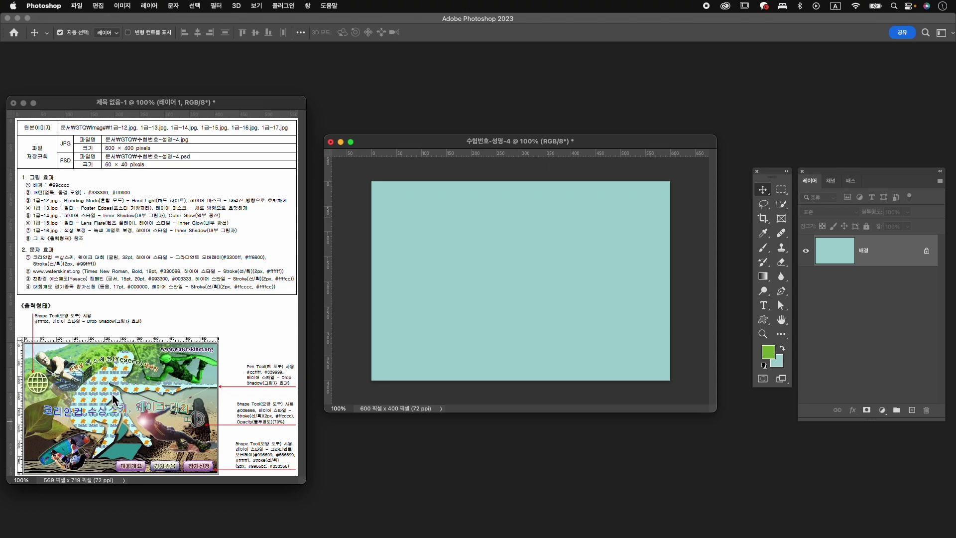
Step: Create a new 50 × 50 px RGB document at 72 ppi with transparent background contents
key(super+n)
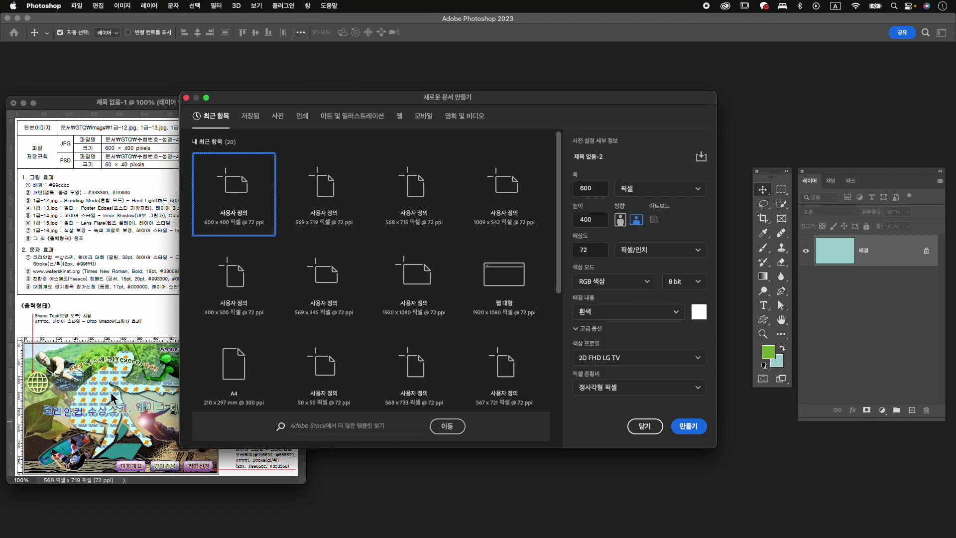
key(Tab)
text(50)
key(Tab)
text(50)
key(Tab)
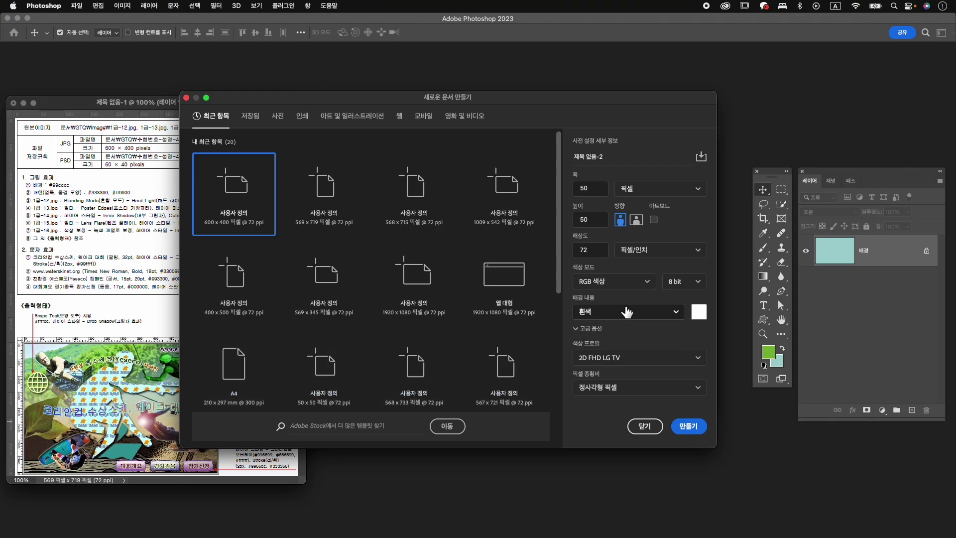
click(592, 313)
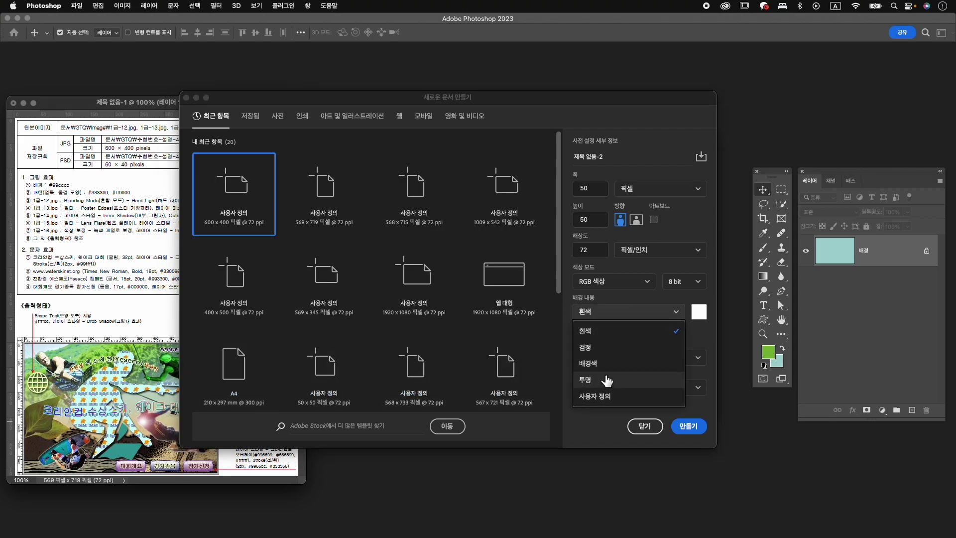
click(606, 381)
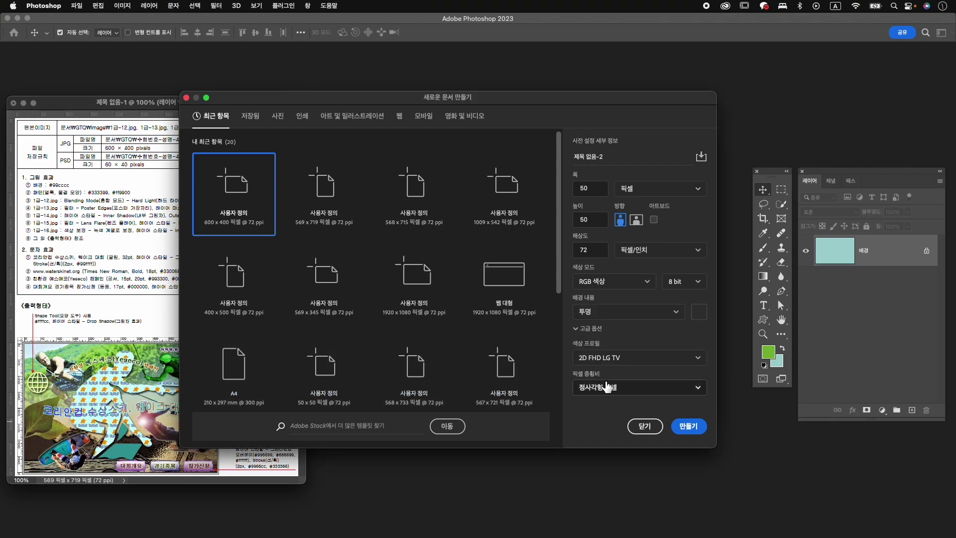
click(689, 426)
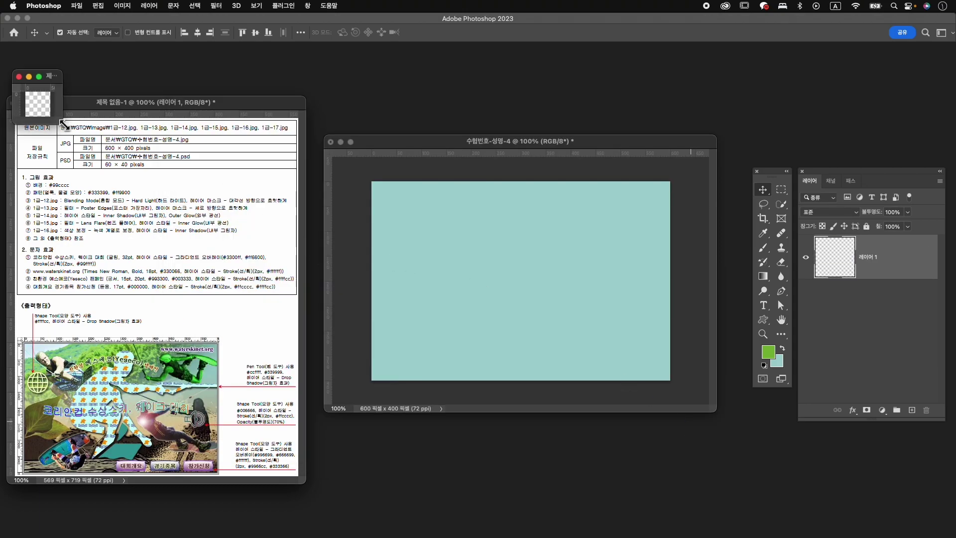
Step: Magnify the small transparent document and place its resized window beside the specification sheet
key(h)
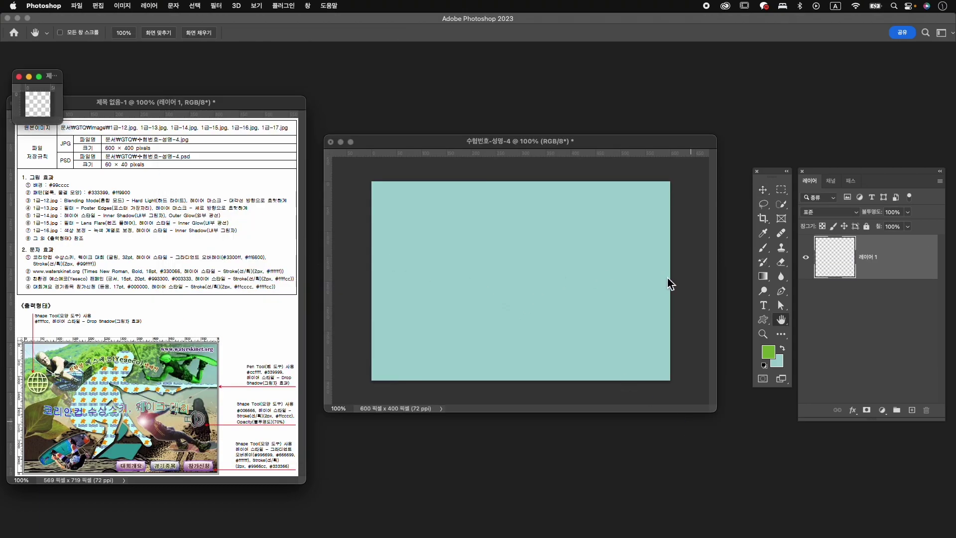
double_click(784, 325)
drag(288, 57, 593, 62)
scroll(594, 215, down, 3)
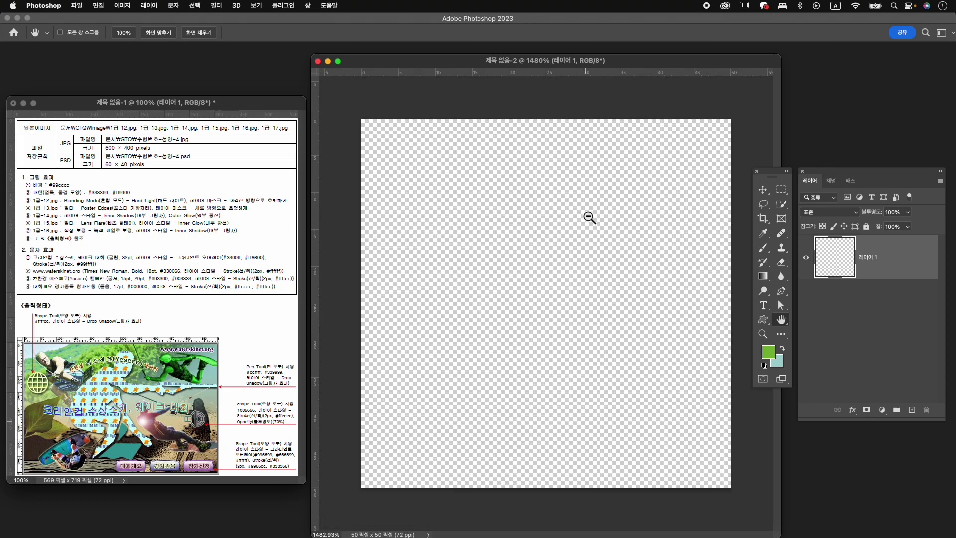
scroll(577, 220, down, 3)
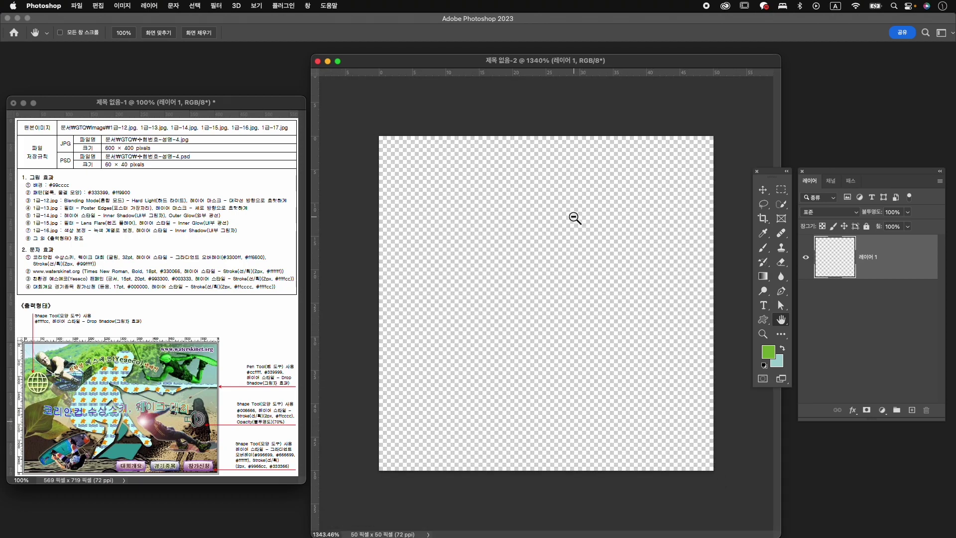
drag(316, 60, 405, 199)
drag(504, 202, 434, 136)
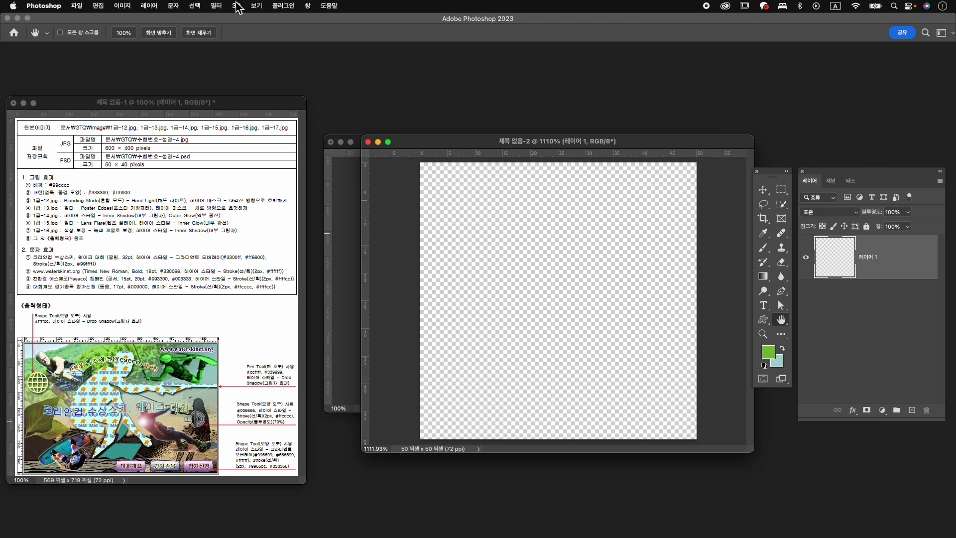
Step: Find the 얼룩 (blot) custom shape and draw it about 26 × 23 px in the upper part of the transparent canvas
click(307, 7)
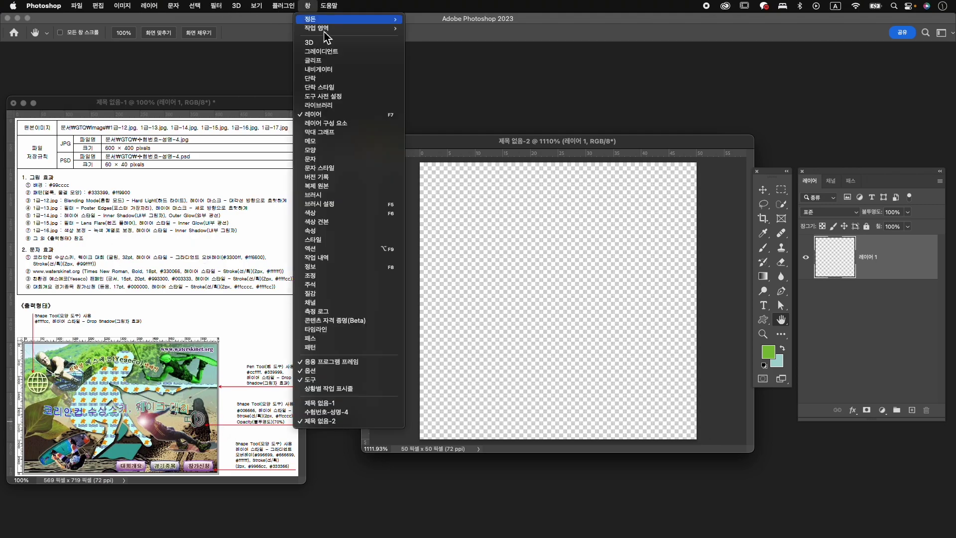
click(334, 152)
click(758, 73)
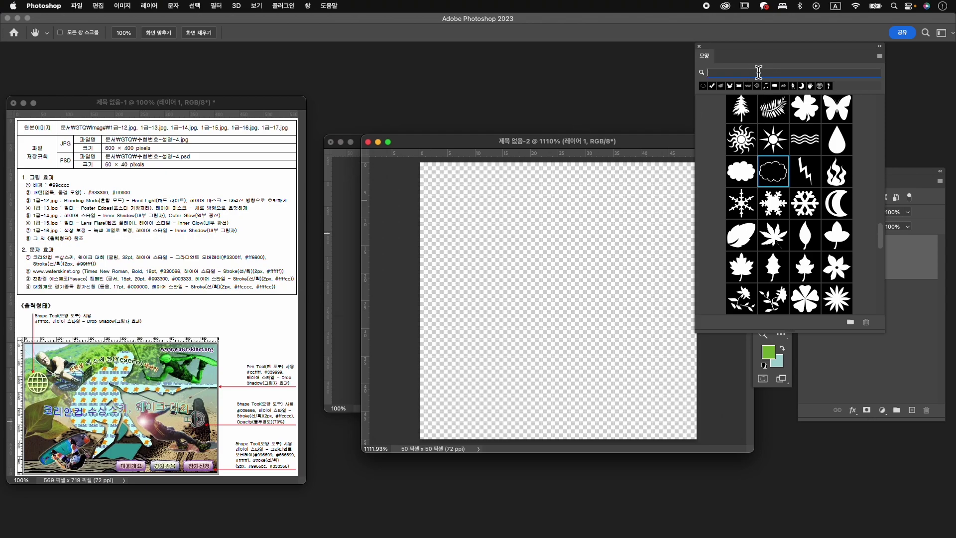
text(djffn)
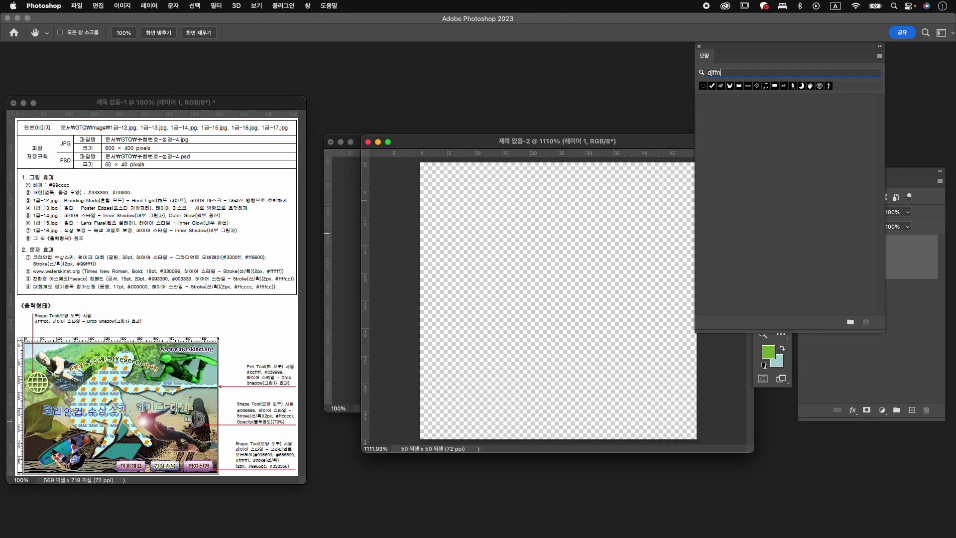
key(Caps_Lock)
text(어)
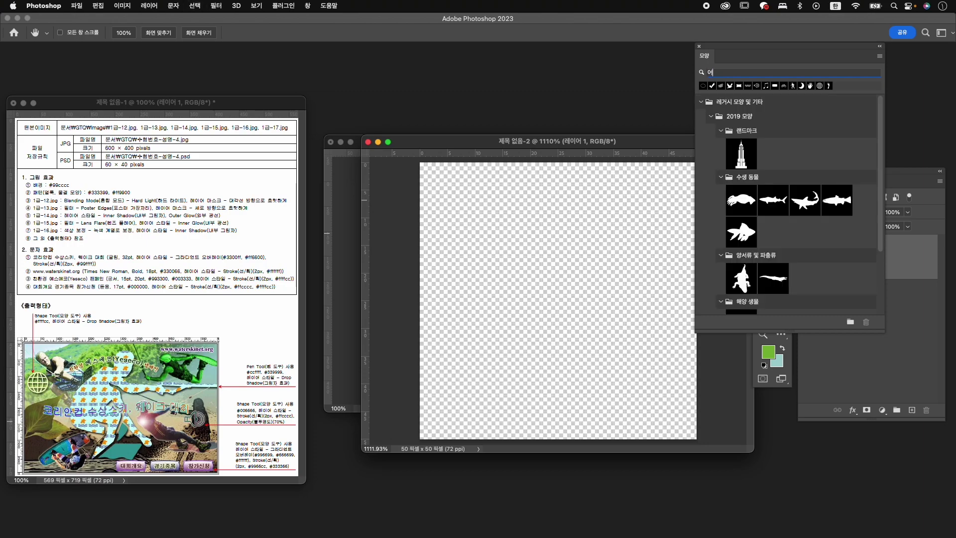
text(류ㄹ룩)
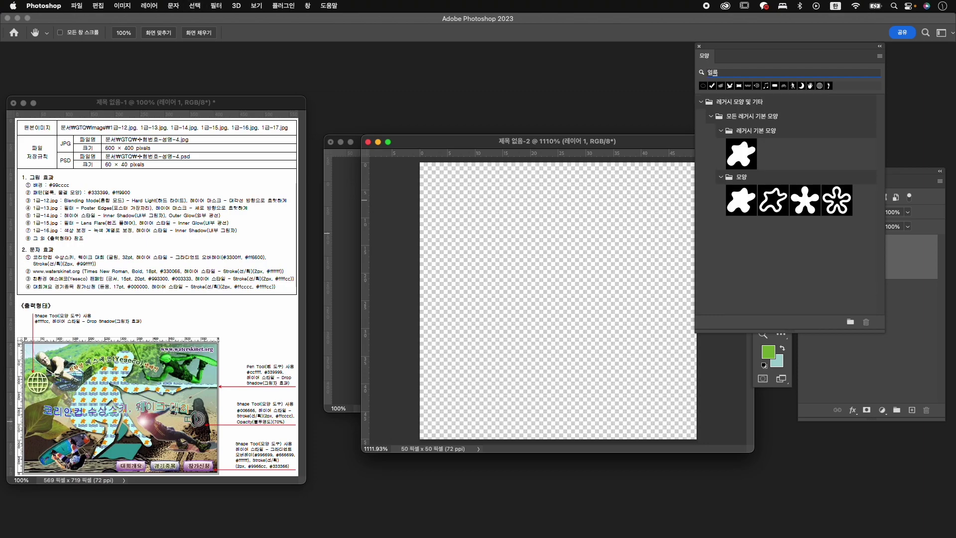
click(741, 153)
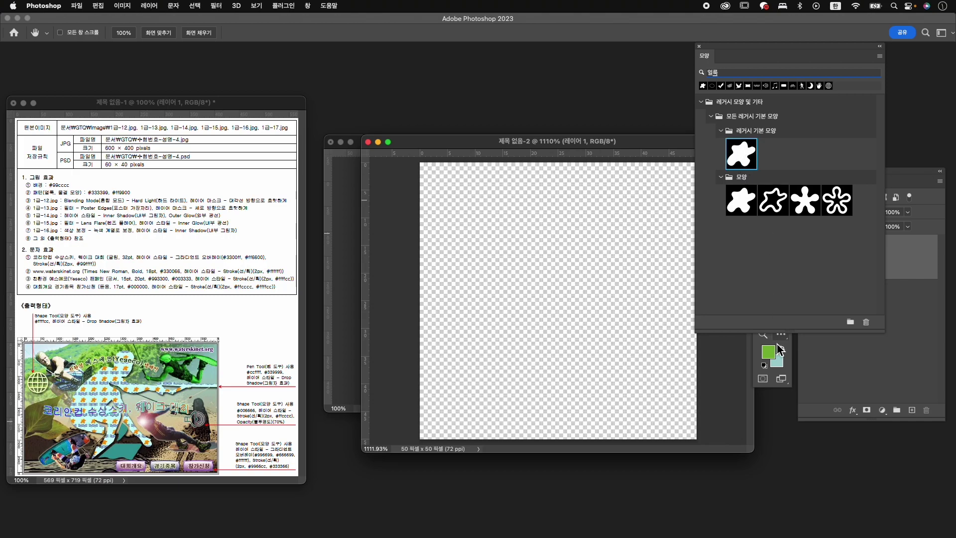
click(763, 320)
drag(491, 205, 625, 337)
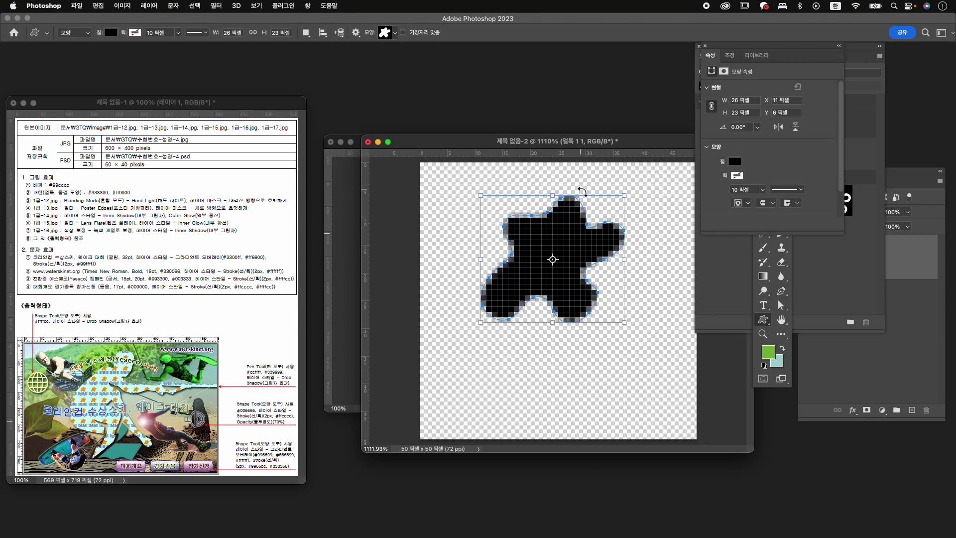
Step: Set the blot shape's fill color to #ff9900
drag(777, 56, 608, 65)
click(563, 172)
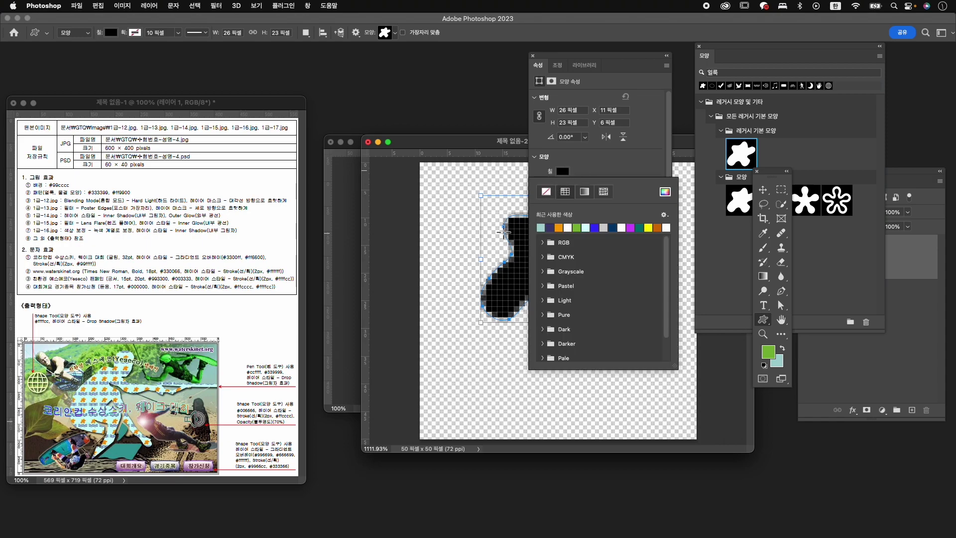
click(666, 192)
text(333399)
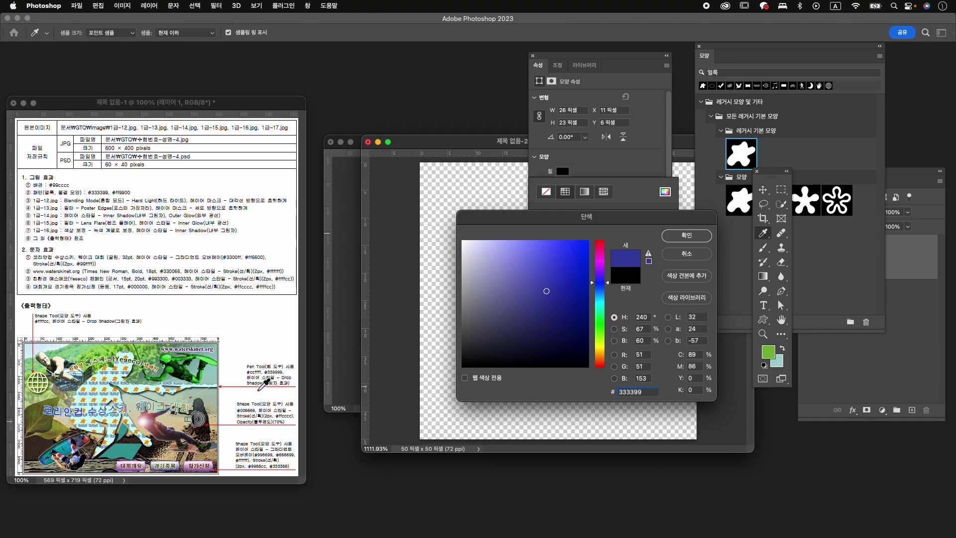
drag(649, 393, 572, 391)
text(ff9900)
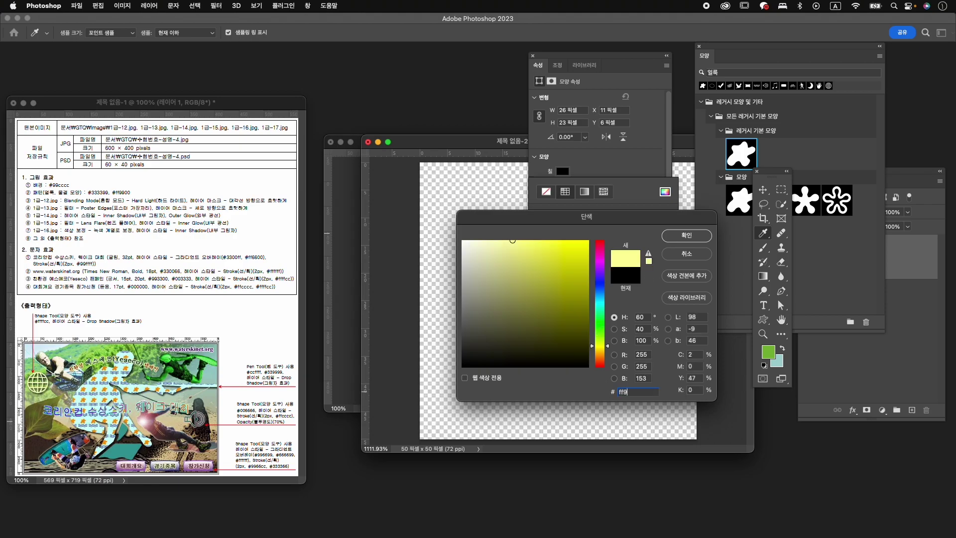
key(Return)
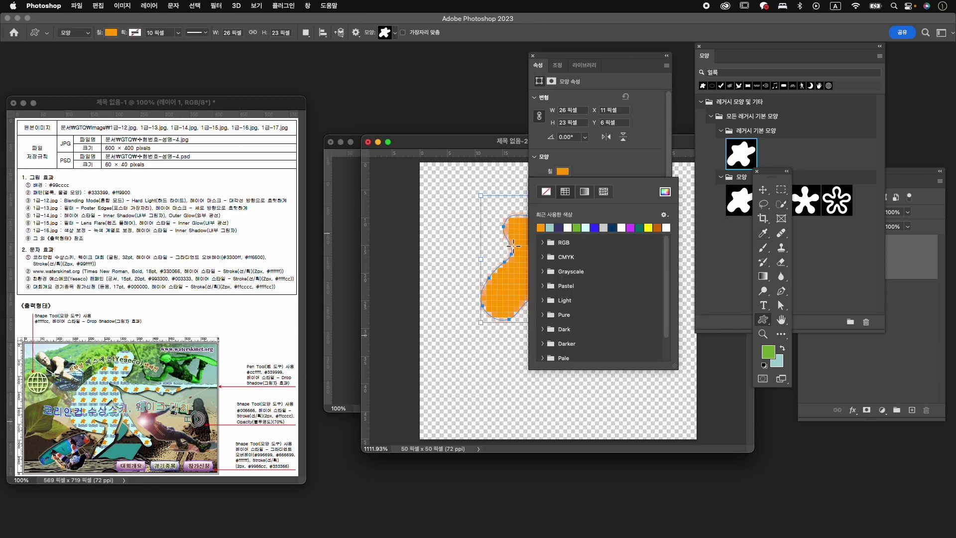
Step: Search the shape library for 물결, look through the results and clear the search
click(767, 74)
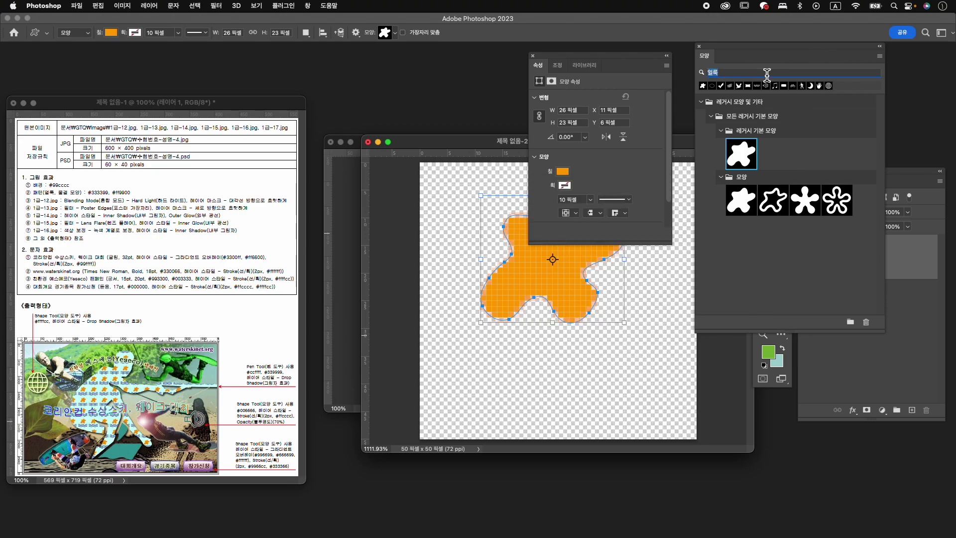
text(a)
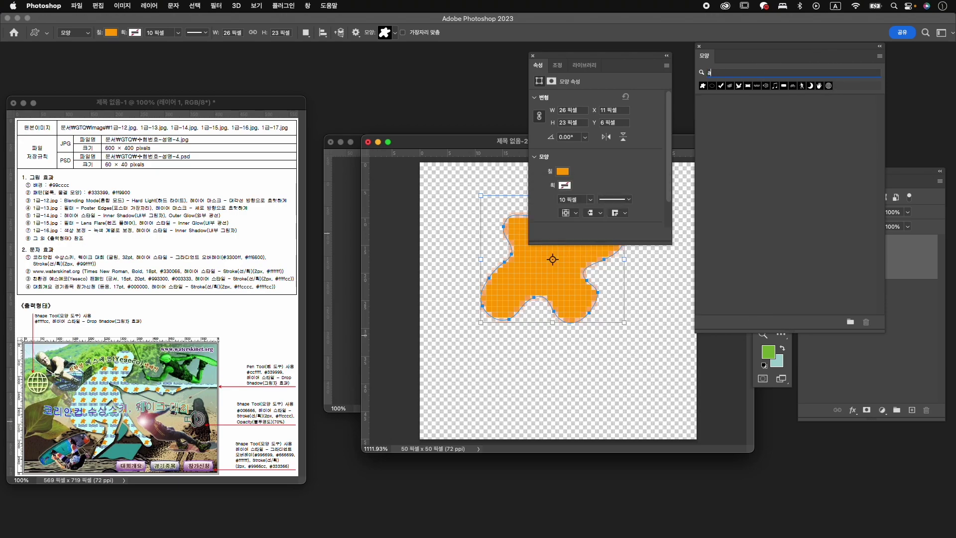
key(BackSpace)
key(Caps_Lock)
text(무건)
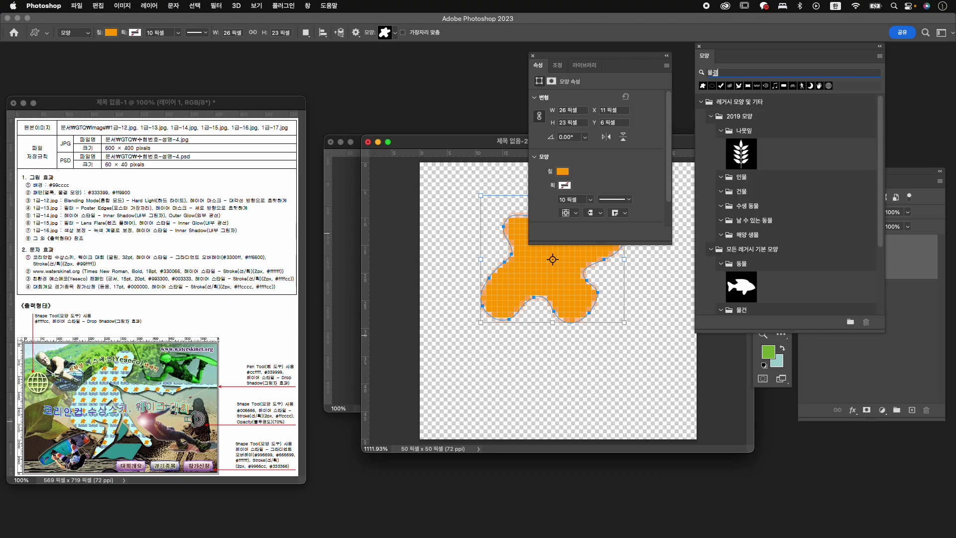
scroll(837, 228, down, 4)
scroll(807, 241, up, 1)
scroll(778, 211, up, 3)
key(BackSpace)
key(BackSpace)
Step: Choose the wave shape from the 자연 (nature) group and draw it about 35 × 12 px below the blot
scroll(746, 226, down, 5)
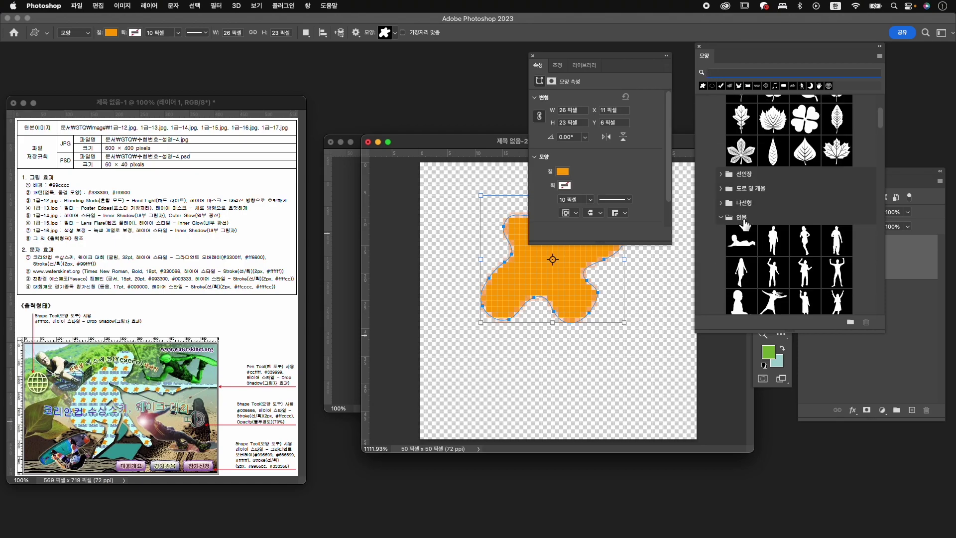
scroll(746, 221, down, 10)
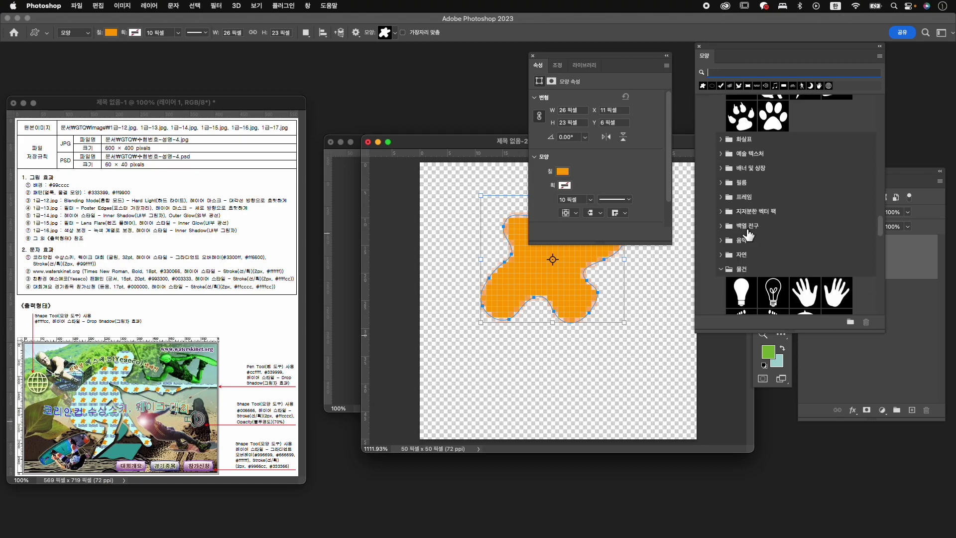
click(725, 261)
scroll(787, 209, down, 5)
click(805, 174)
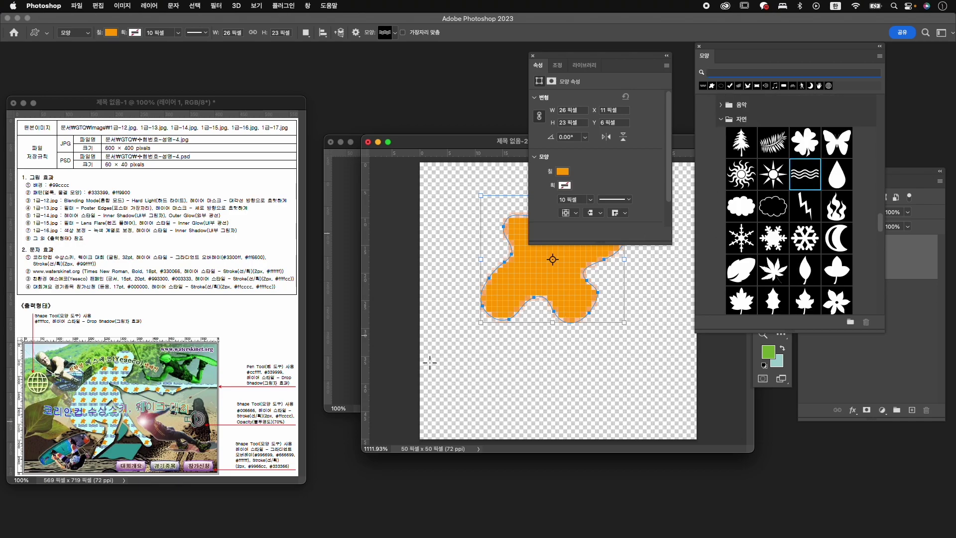
click(759, 351)
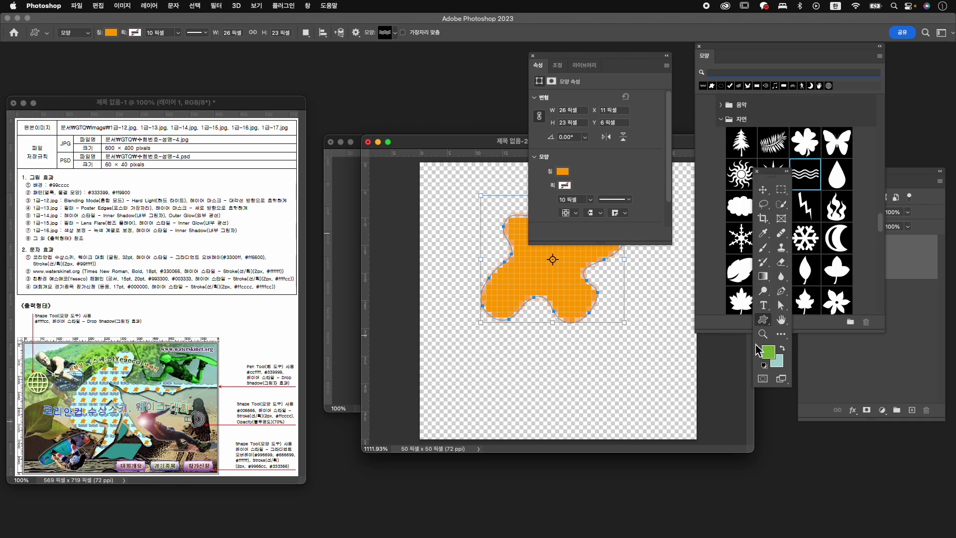
drag(463, 339, 656, 414)
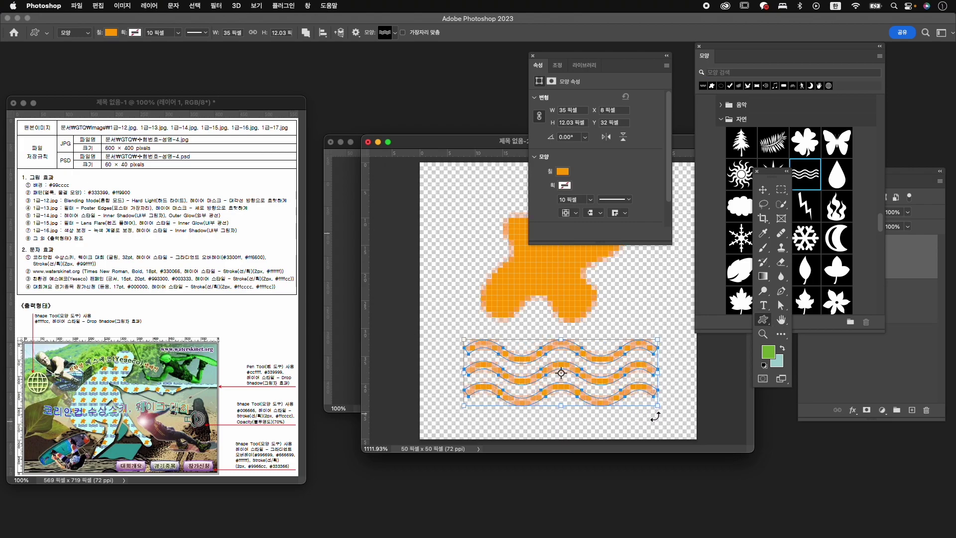
Step: Set the wave shape's fill color to #333399 and close the shape properties and shape library
click(563, 186)
click(665, 192)
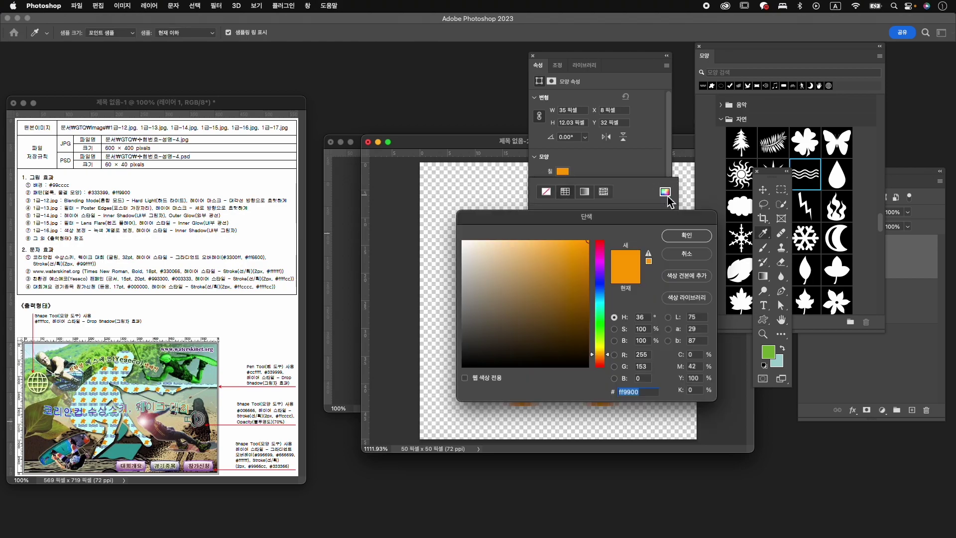
text(333399)
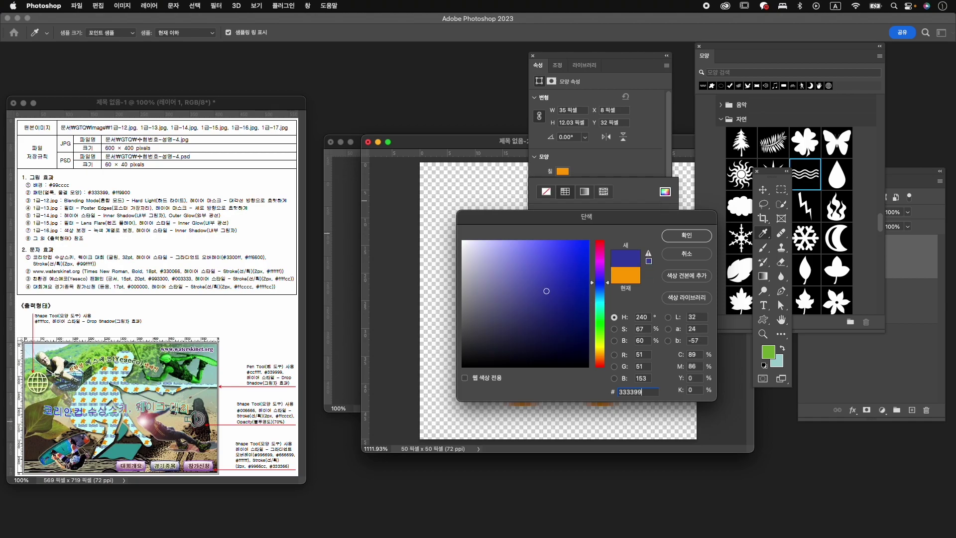
key(Return)
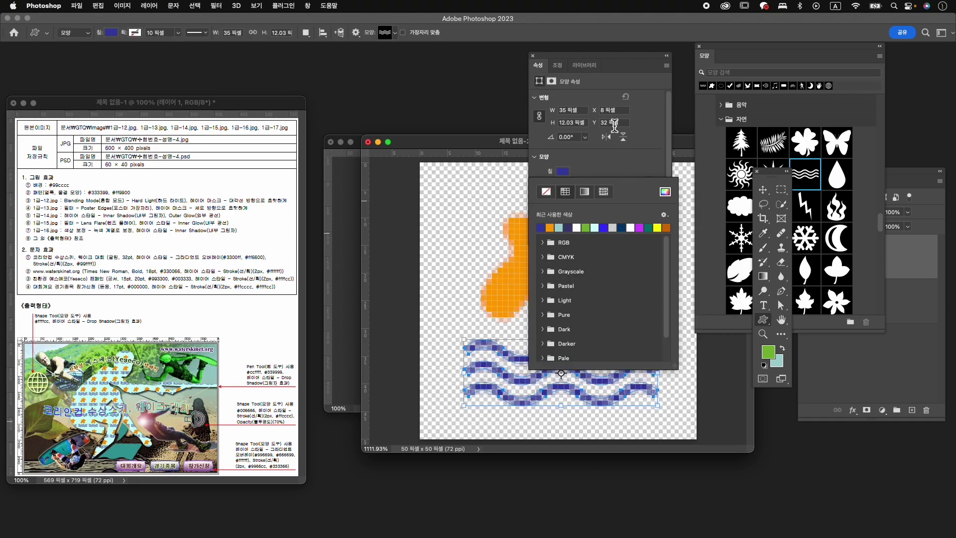
click(626, 146)
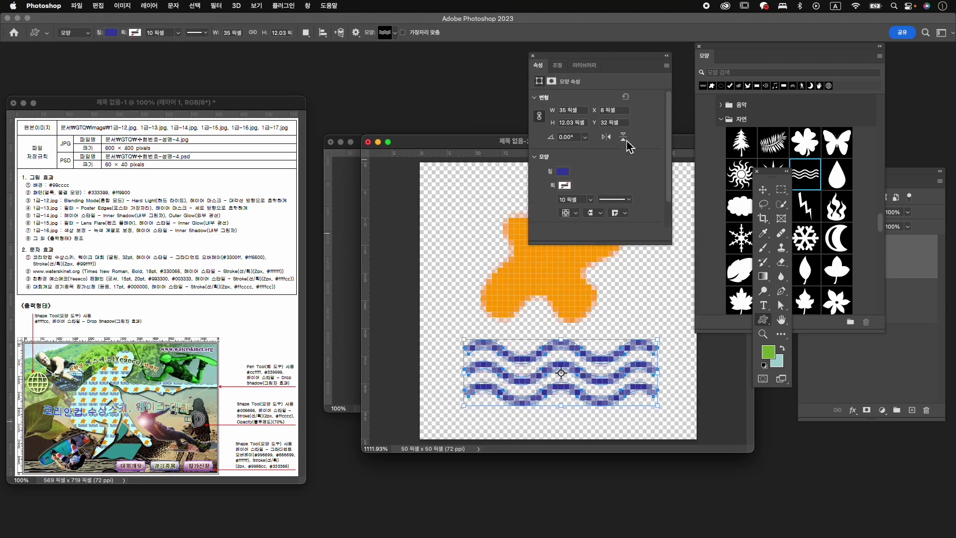
click(533, 55)
key(v)
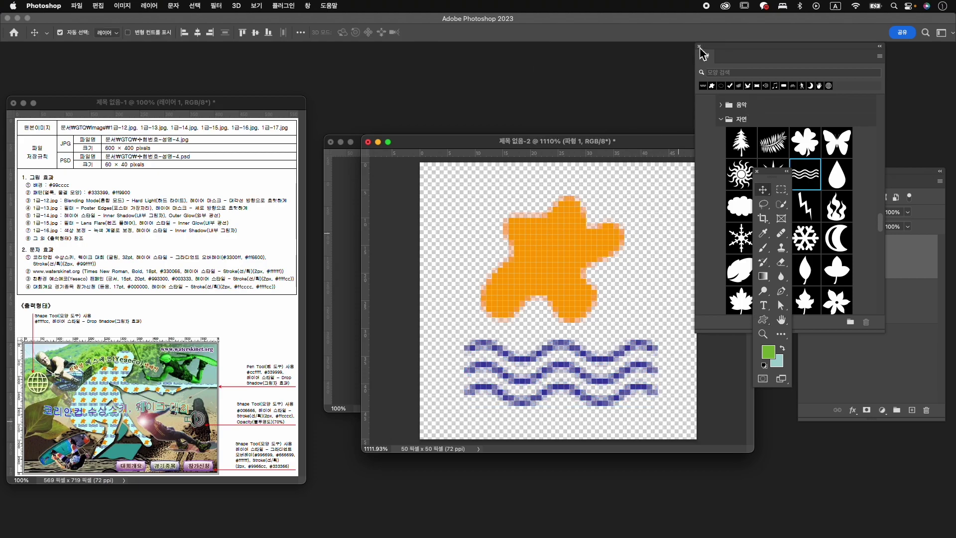
click(700, 46)
Step: Move the orange blot down toward the waves and enlarge it to about 115% wide and 113% high
click(567, 253)
drag(567, 253, 574, 291)
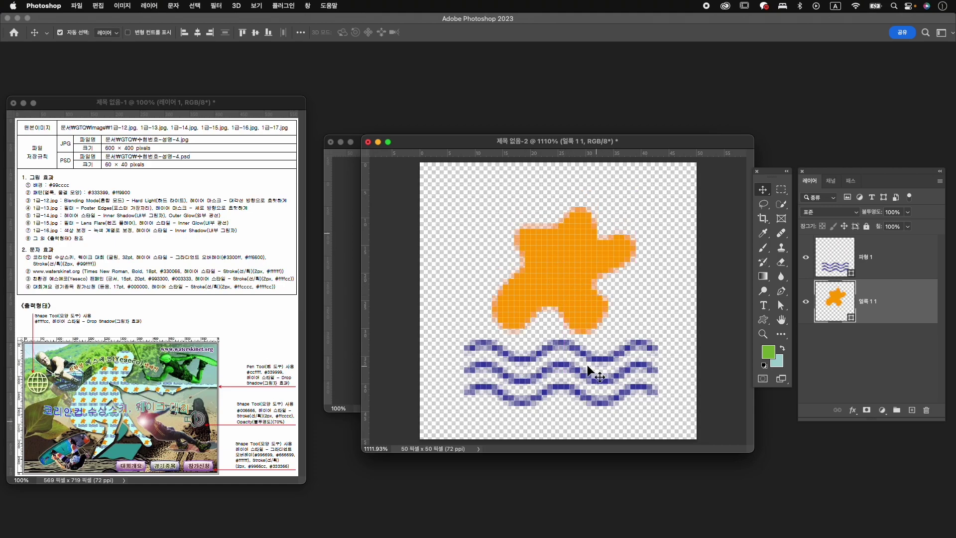
key(ctrl+t)
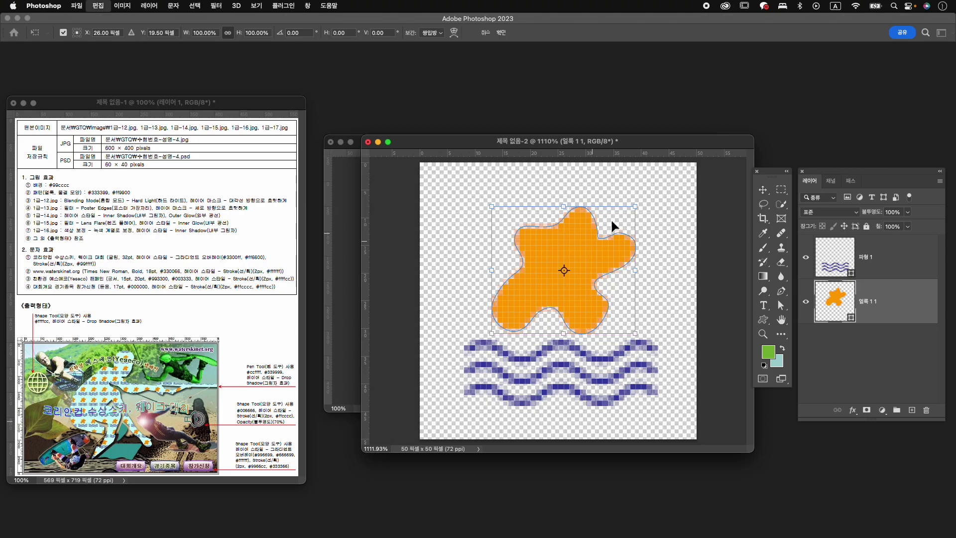
drag(634, 206, 645, 197)
drag(597, 234, 598, 226)
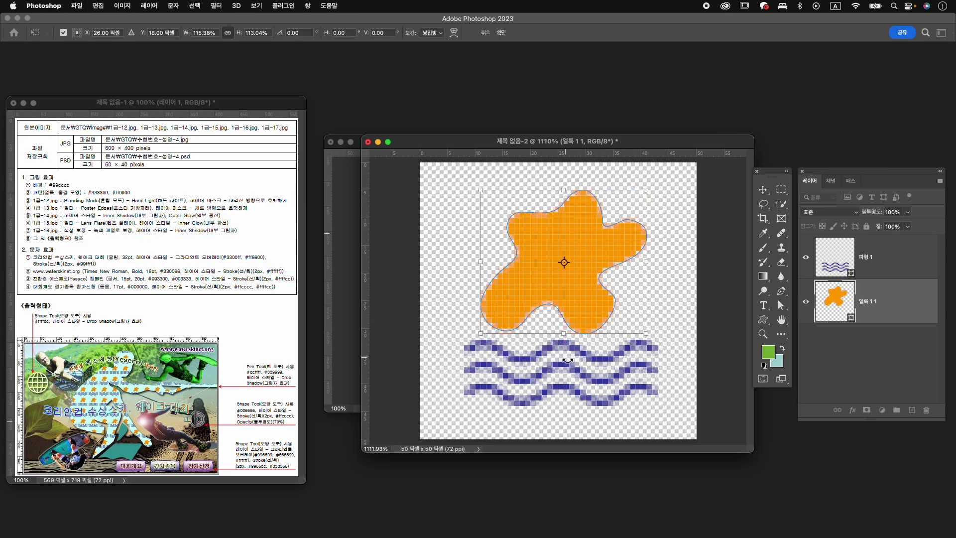
key(Return)
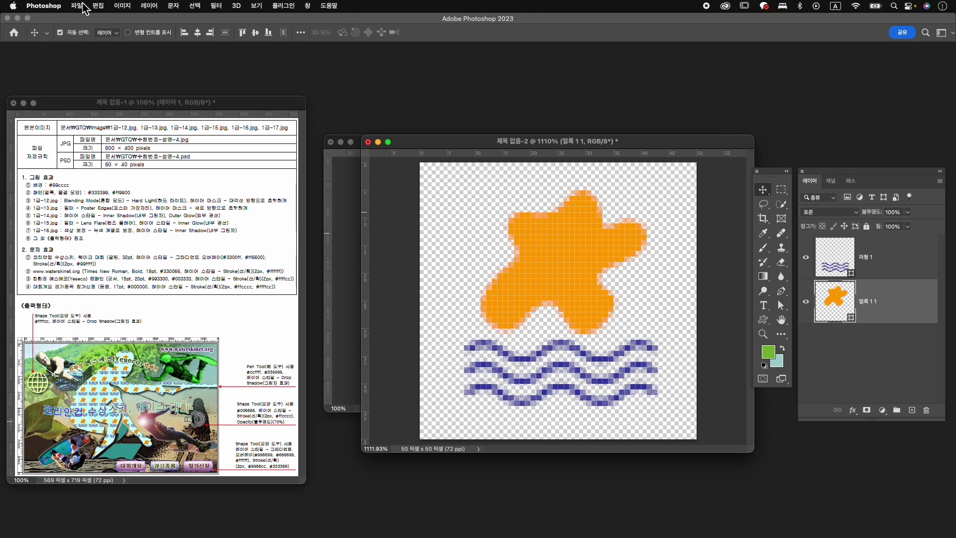
Step: Define the blot and wave tile as a pattern and move its window clear of the 수험번호-성명-4 document
click(98, 6)
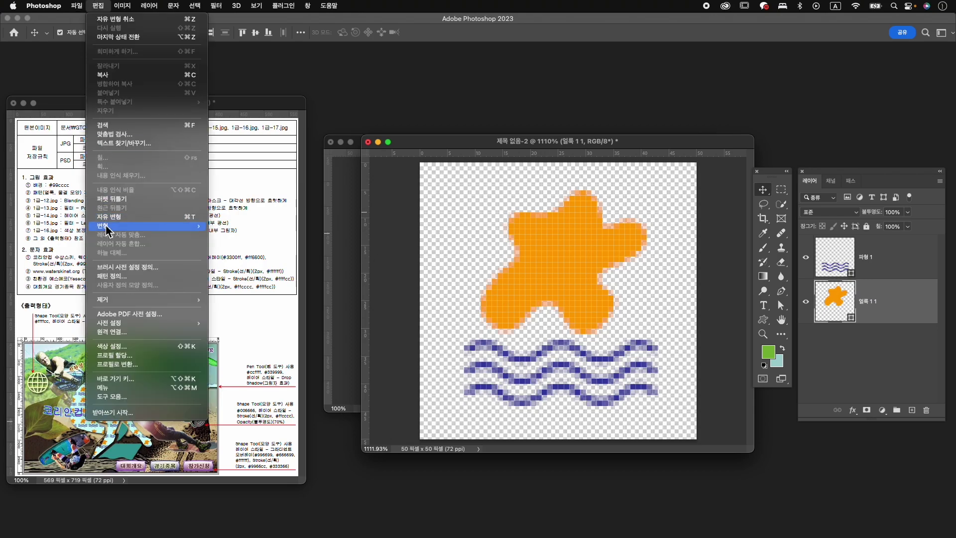
click(132, 277)
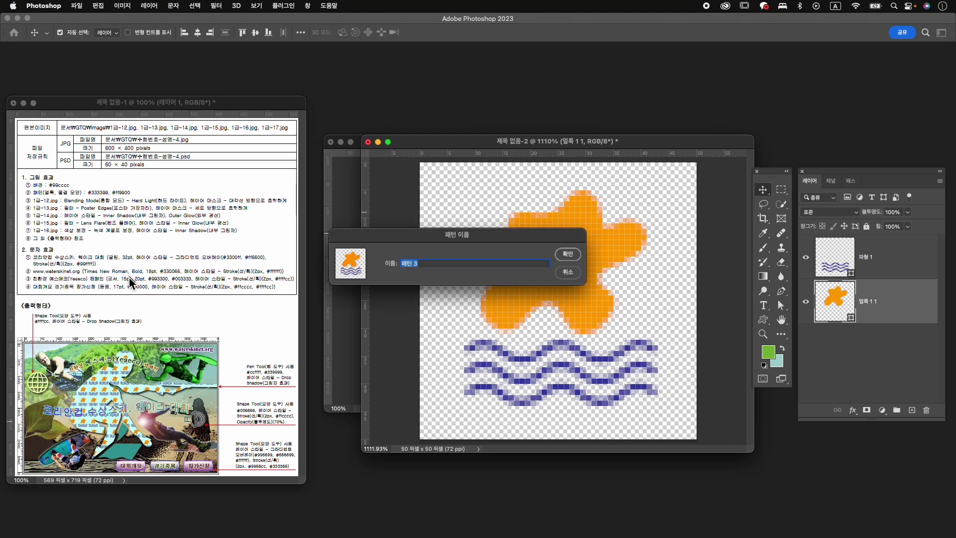
text(d)
click(565, 254)
drag(440, 150, 379, 444)
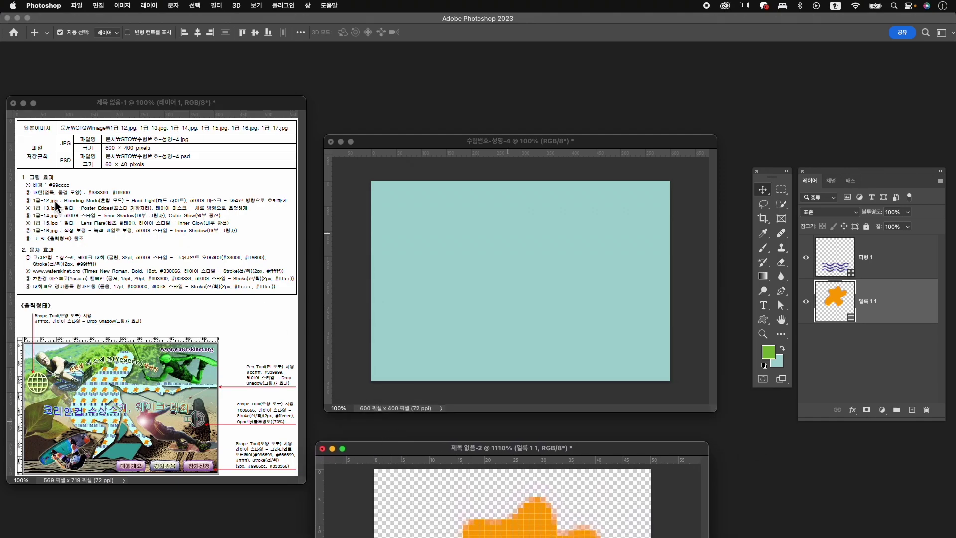
Step: Open 1급-12.jpg from the GTQ Image folder and place its window over the 수험번호-성명-4 document
key(super+o)
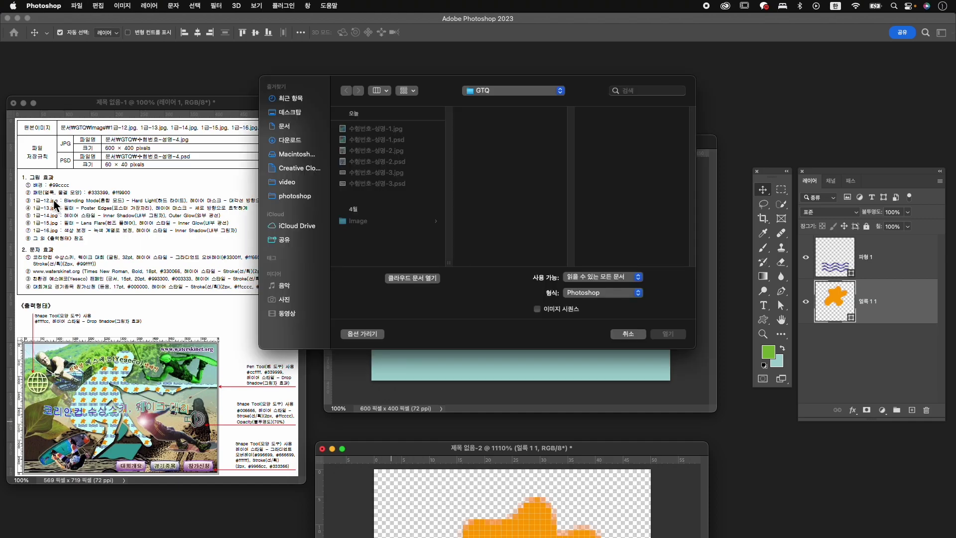
click(383, 220)
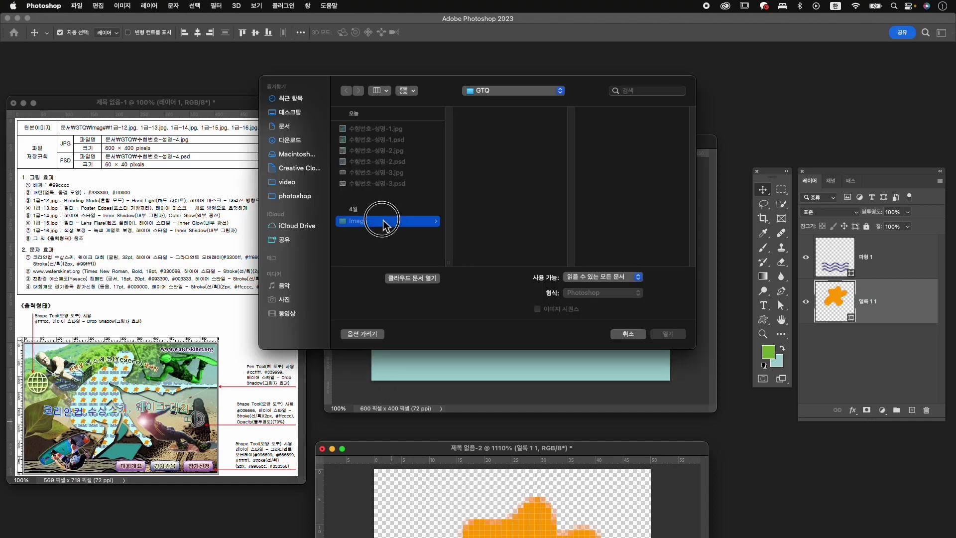
click(491, 250)
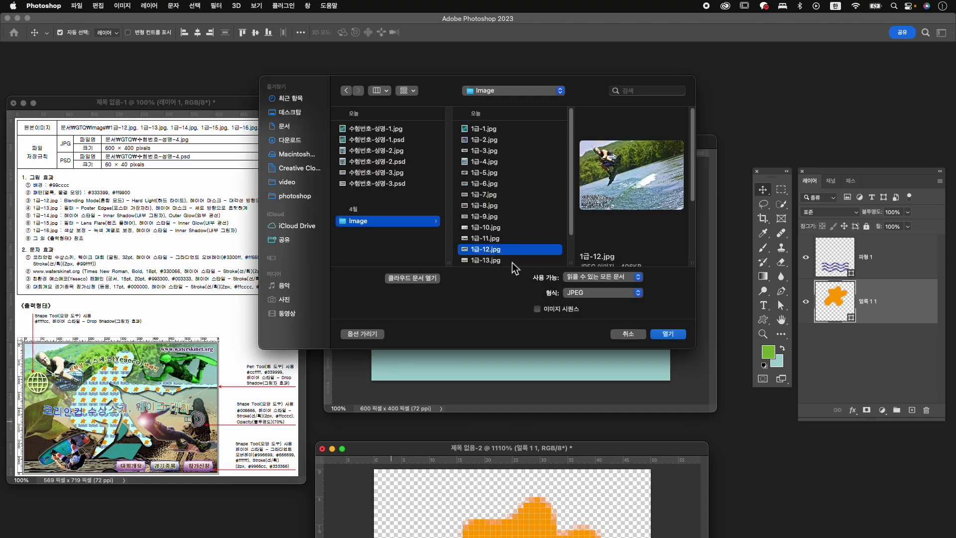
click(669, 334)
drag(245, 99, 550, 94)
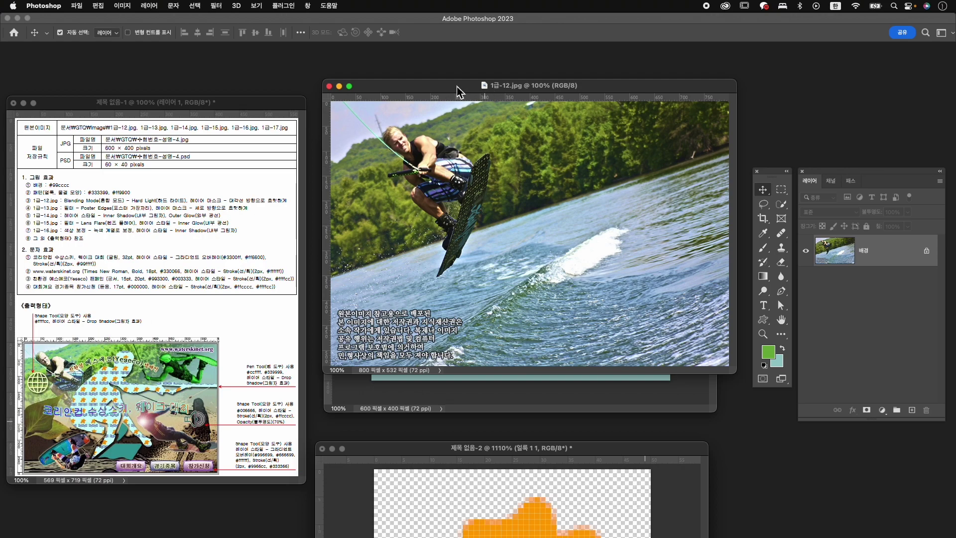
drag(458, 86, 444, 82)
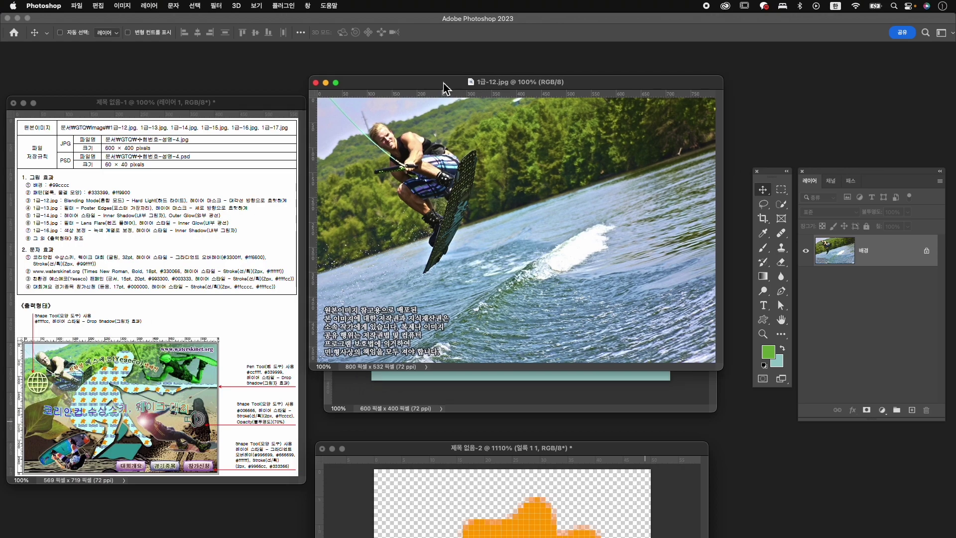
Step: Resize the 1급-12.jpg image to 600 px wide and copy it into 수험번호-성명-4, filling the canvas
key(super+alt+i)
text(600)
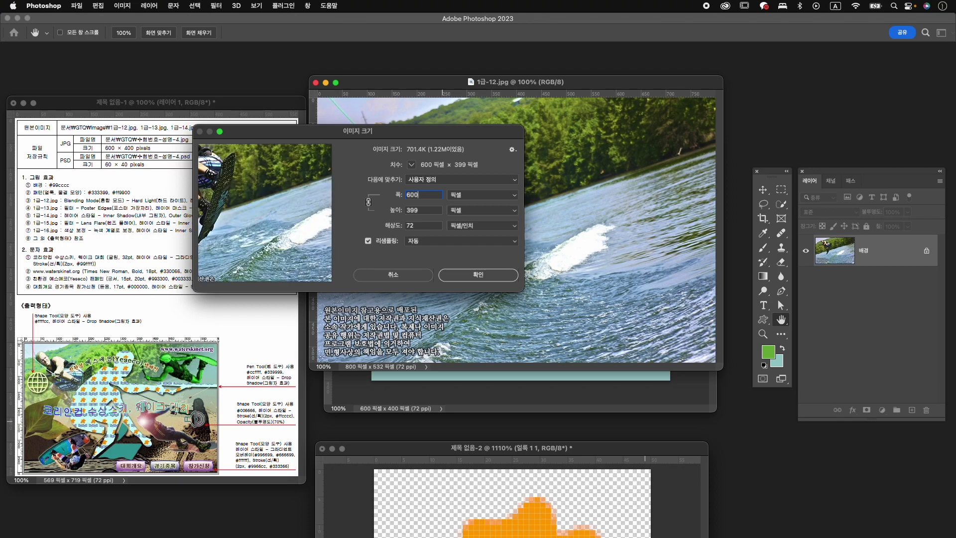
key(Return)
drag(441, 148, 487, 217)
Step: Close 1급-12.jpg without saving and rename the copied photo layer 1-12
click(316, 83)
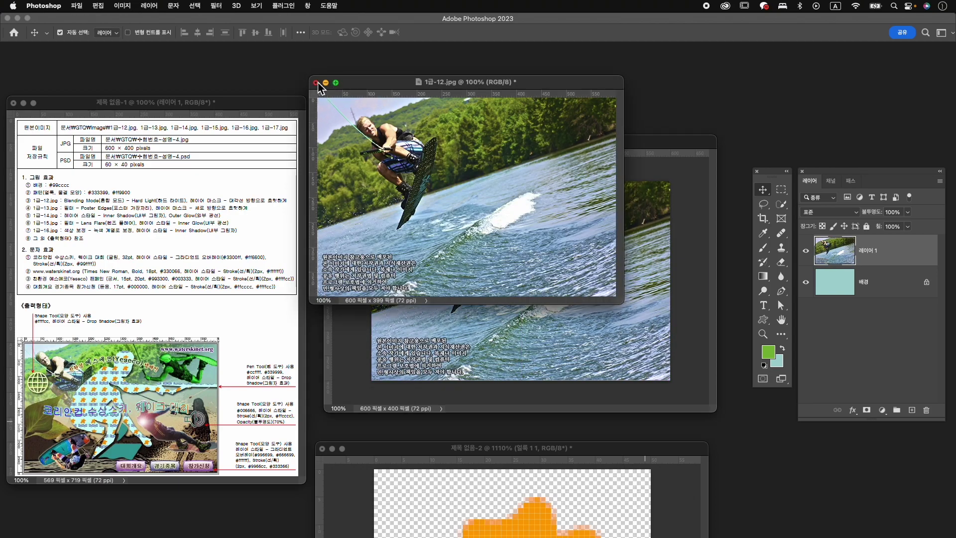
click(479, 214)
double_click(868, 252)
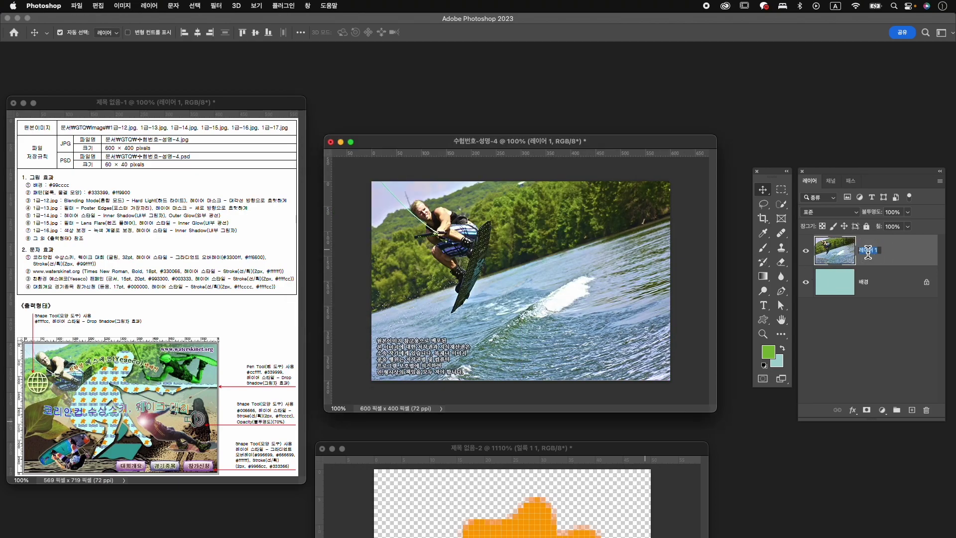
key(Return)
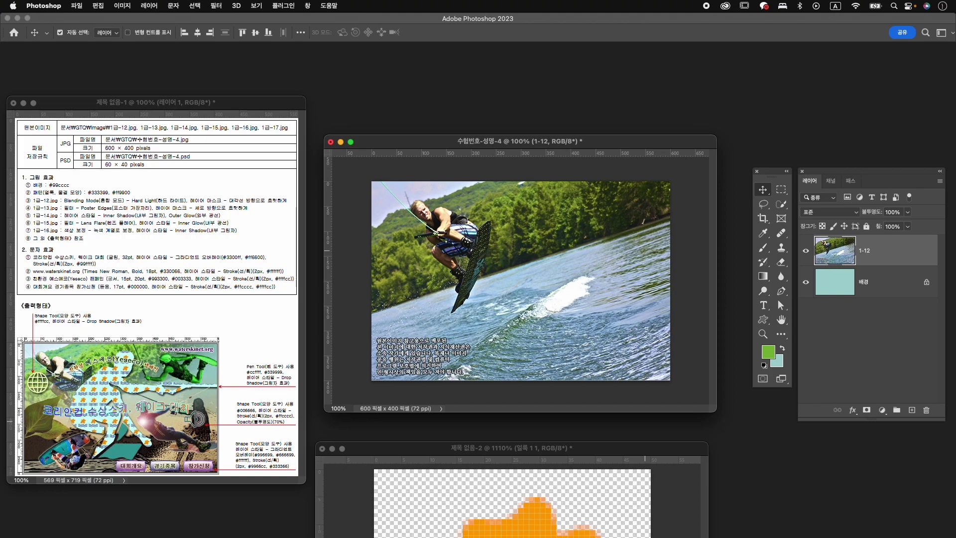
Step: Set the 1-12 layer's blend mode to 하드 라이트 (Hard Light) and add a layer mask to it
click(831, 213)
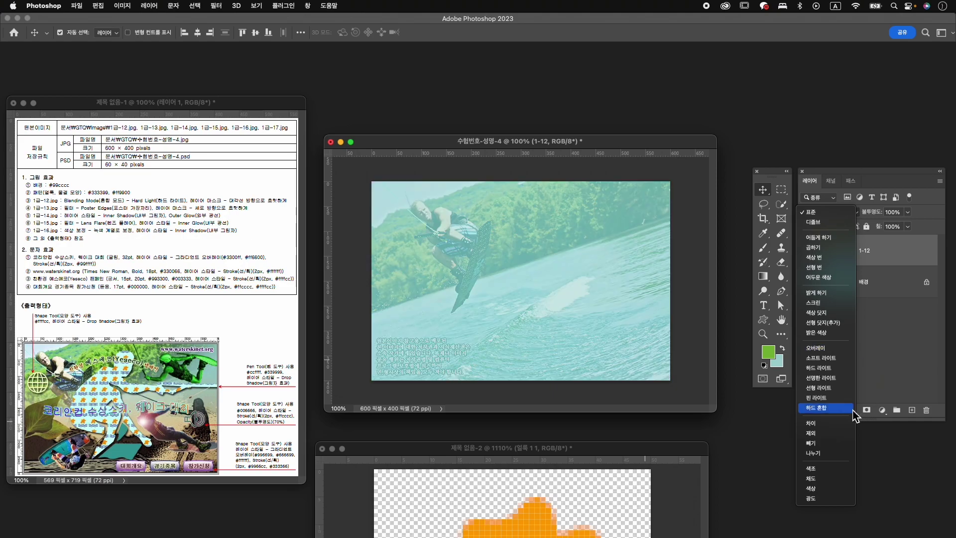
click(835, 377)
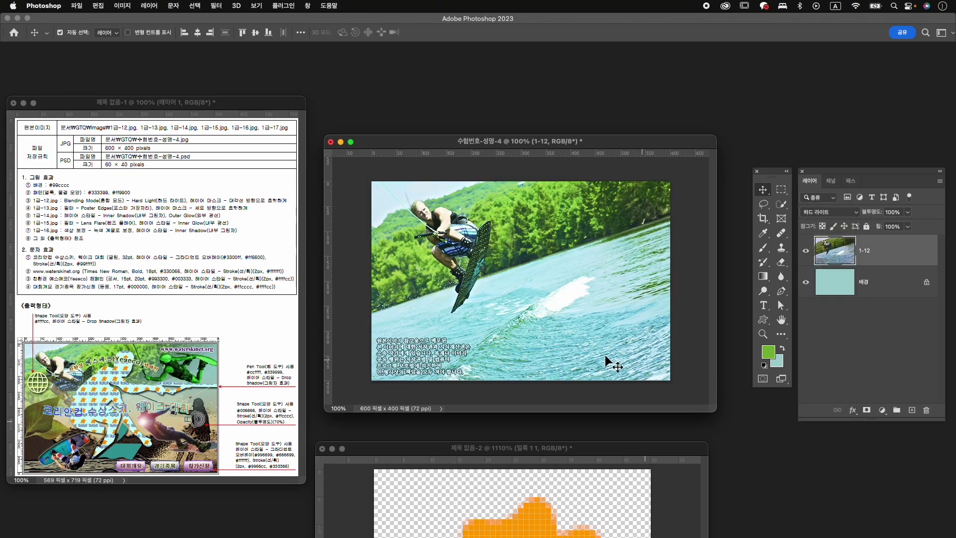
click(867, 411)
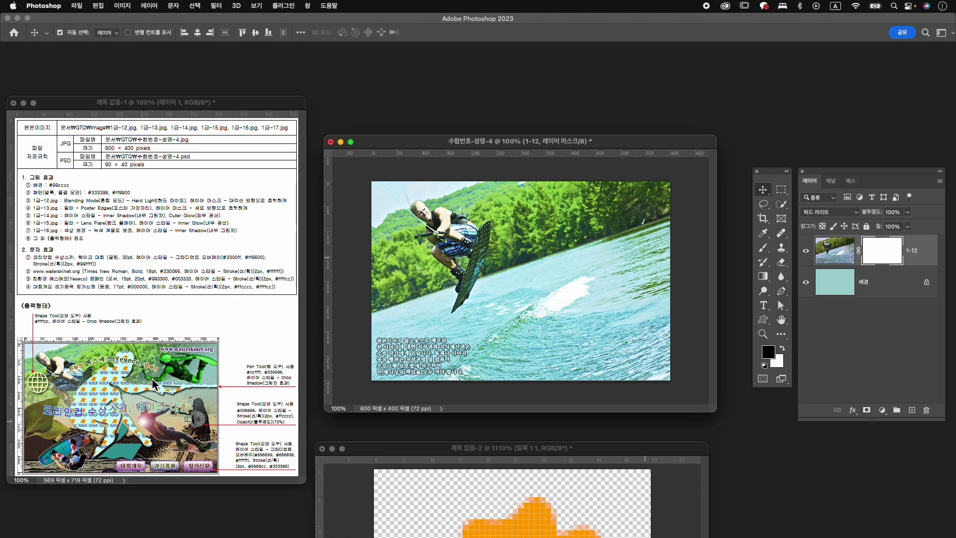
Step: Apply a diagonal black-and-white linear gradient to the 1-12 layer mask so the photo fades out toward the lower-right corner
key(g)
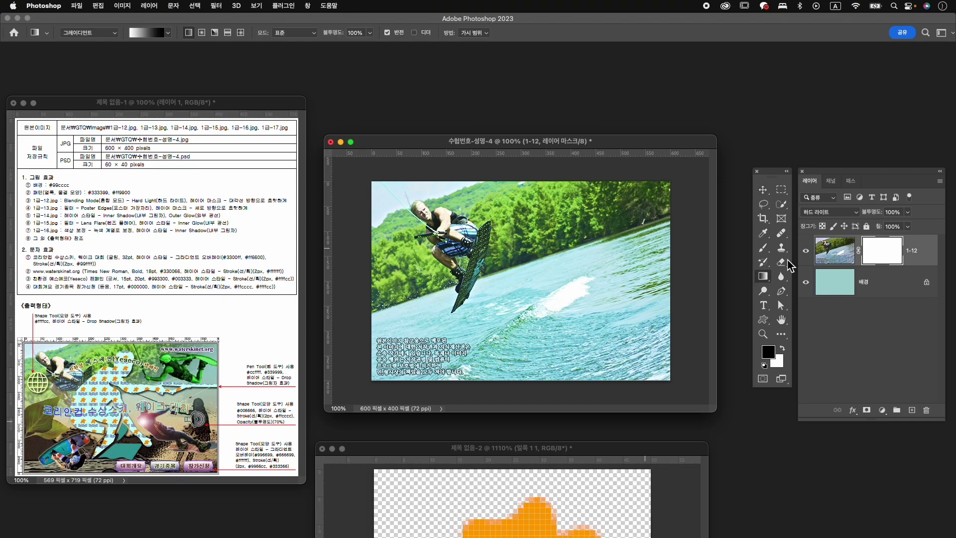
drag(505, 223, 608, 324)
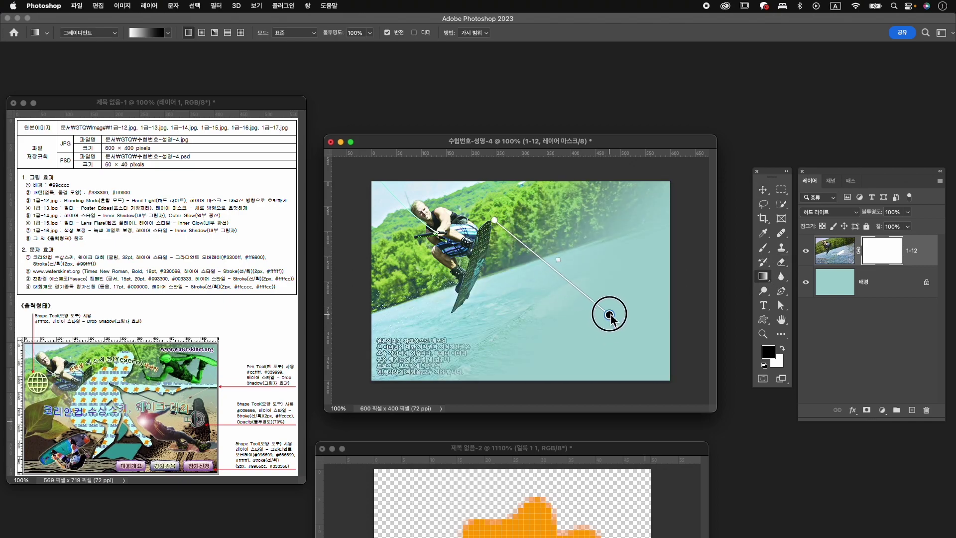
drag(477, 235, 552, 311)
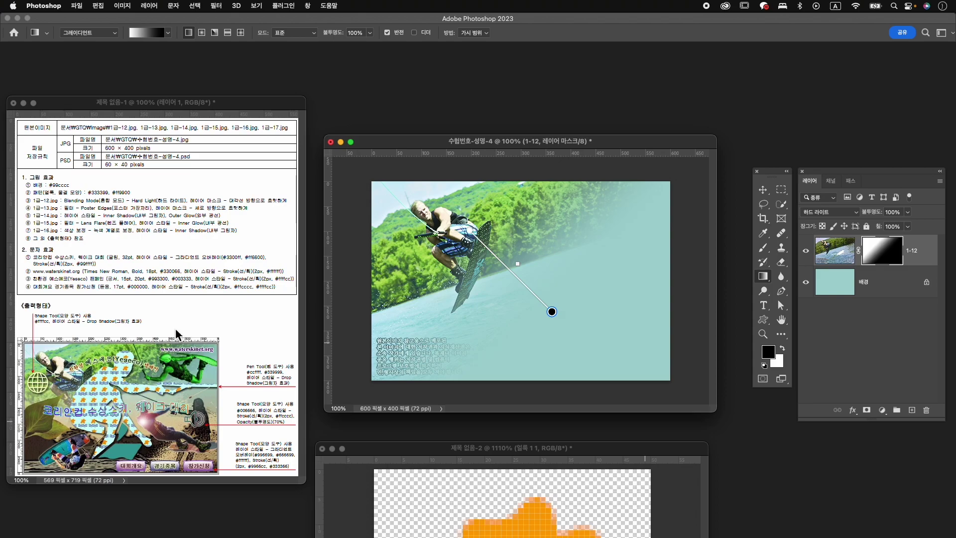
Step: Open 1급-13.jpg from the Image folder and move its window beside the specification sheet
key(super+o)
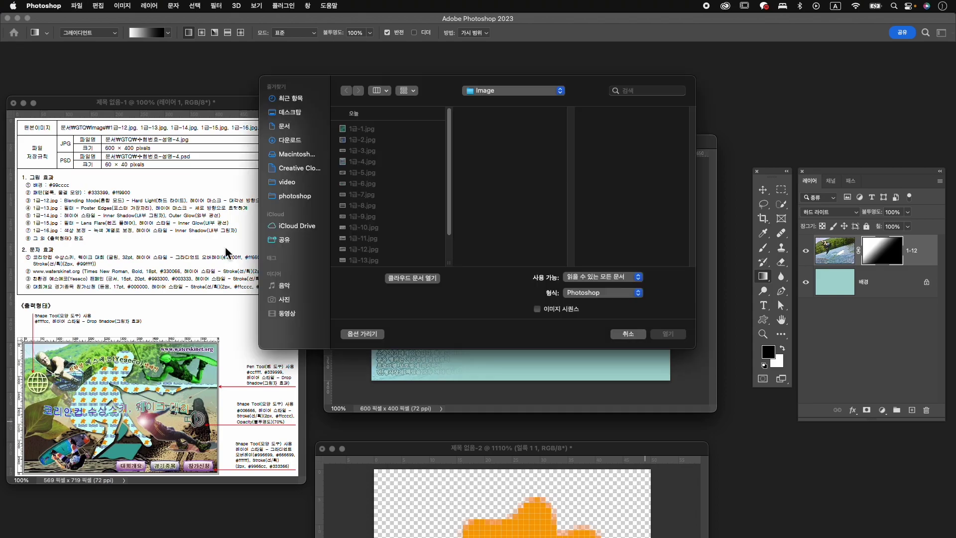
click(374, 265)
click(374, 250)
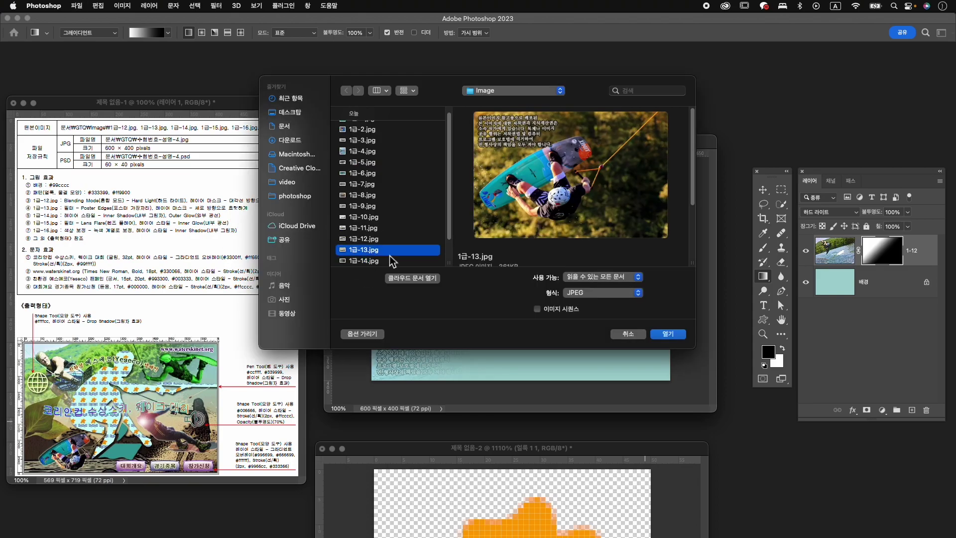
click(678, 336)
drag(303, 98, 612, 60)
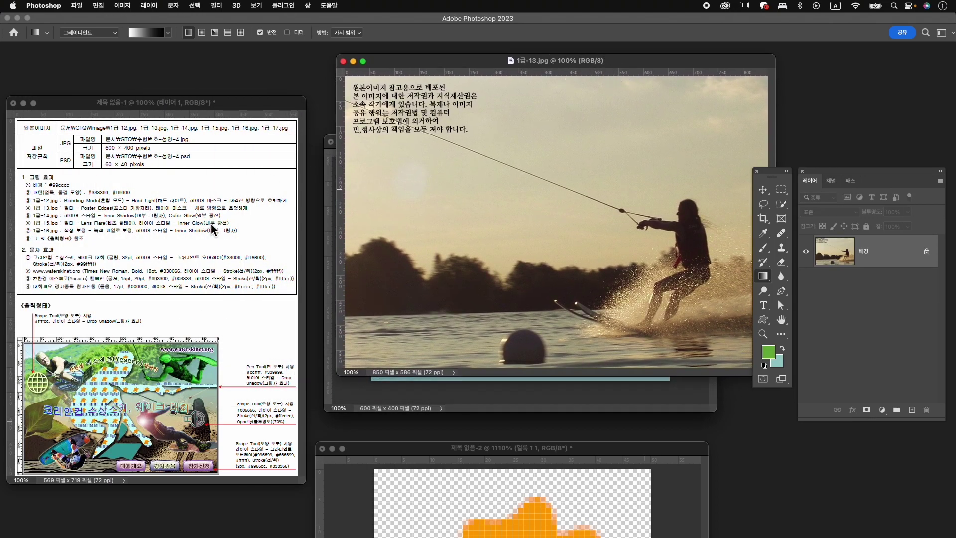
Step: Apply the 포스터 가장자리 (Poster Edges) filter to 1급-13.jpg from the 예술 효과 group of the filter gallery
key(v)
click(222, 6)
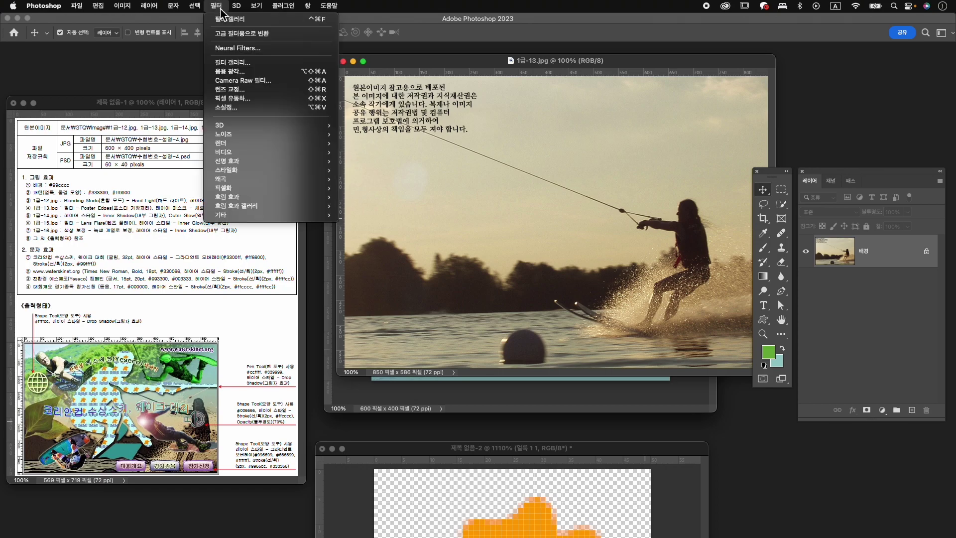
click(237, 64)
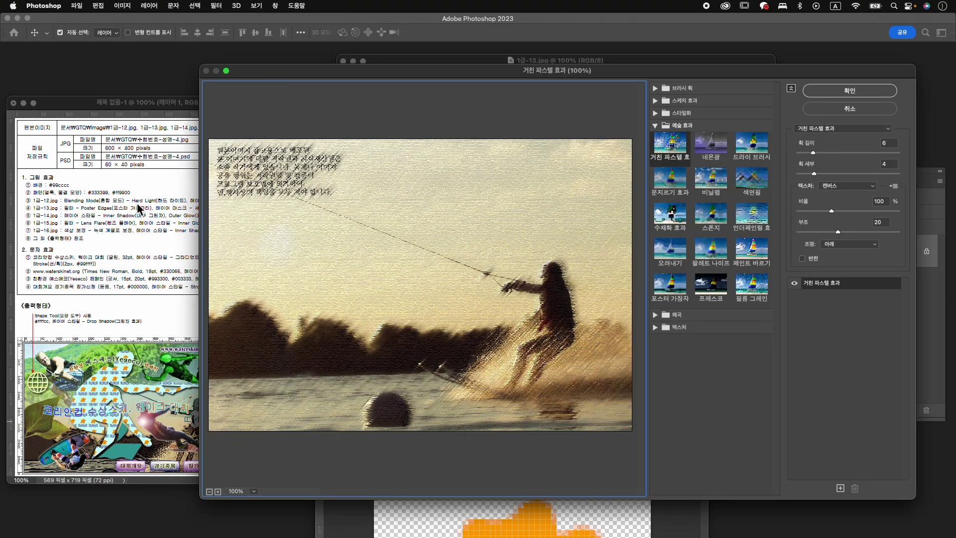
click(670, 285)
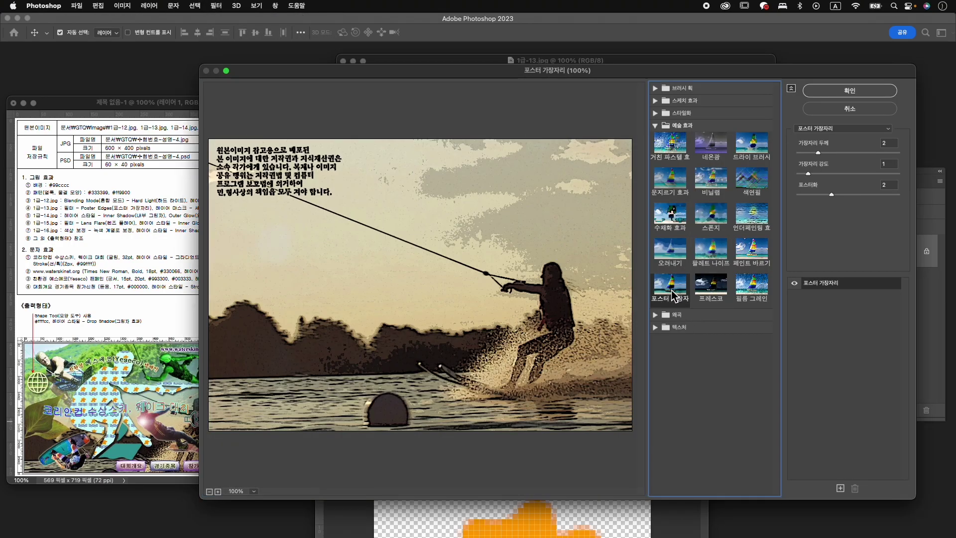
click(853, 94)
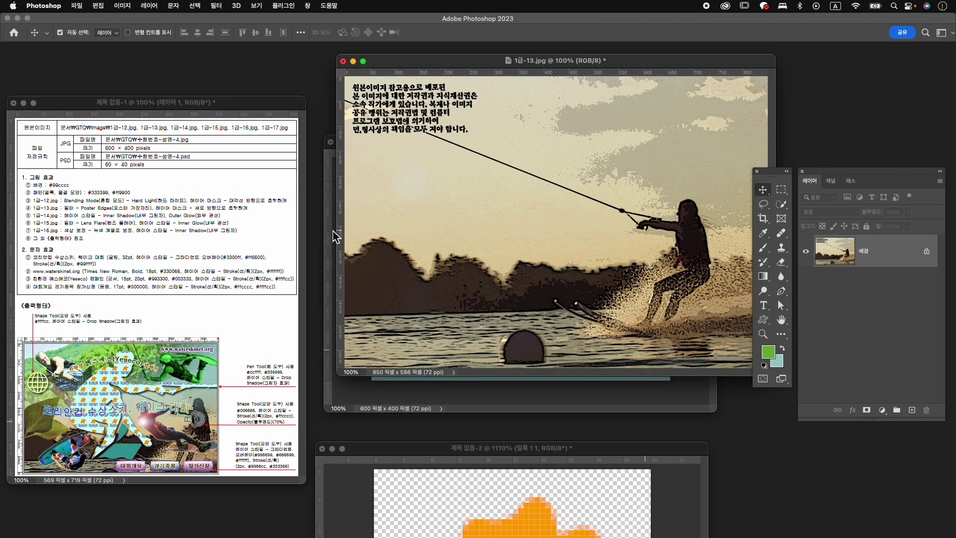
Step: Resize the filtered 1급-13.jpg image to 600 px wide
drag(565, 64, 515, 70)
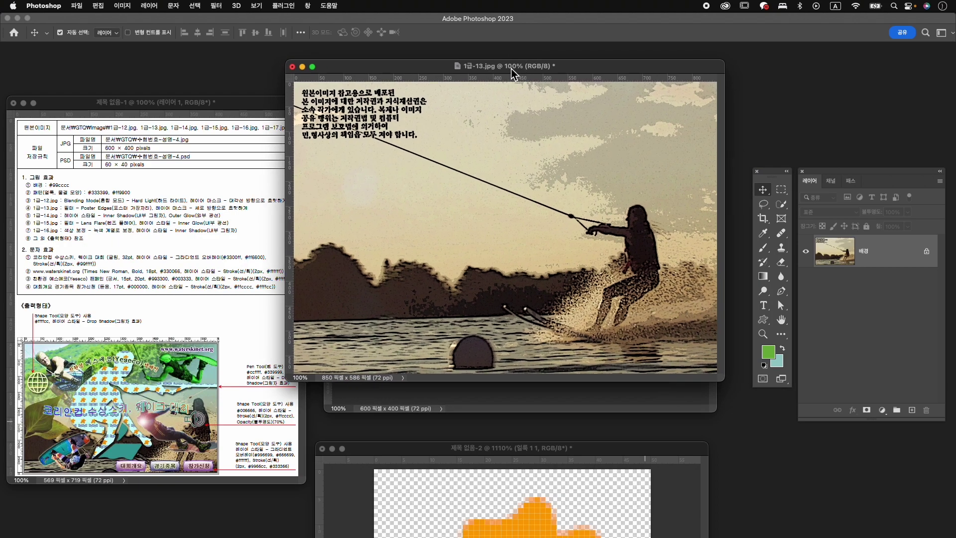
key(super+alt+i)
text(600)
key(Return)
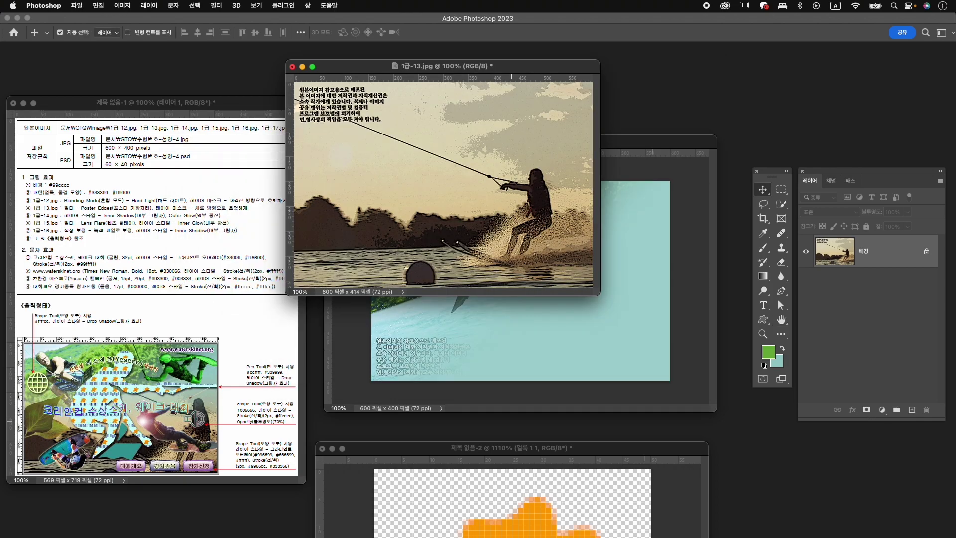
Step: Copy the water-skier photo into 수험번호-성명-4 about 20 px from the canvas's left edge, and close 1급-13.jpg without saving
drag(526, 156, 593, 309)
drag(530, 313, 513, 261)
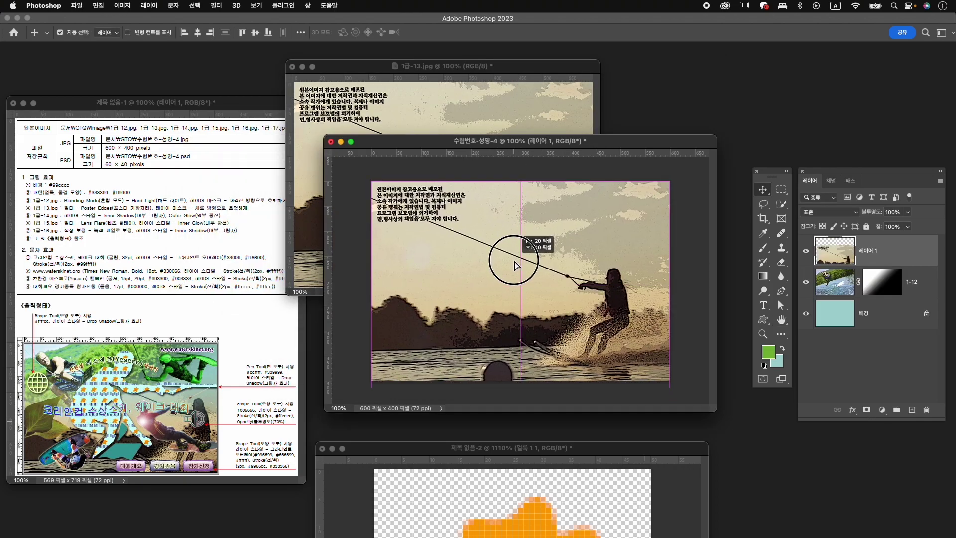
drag(620, 309, 629, 310)
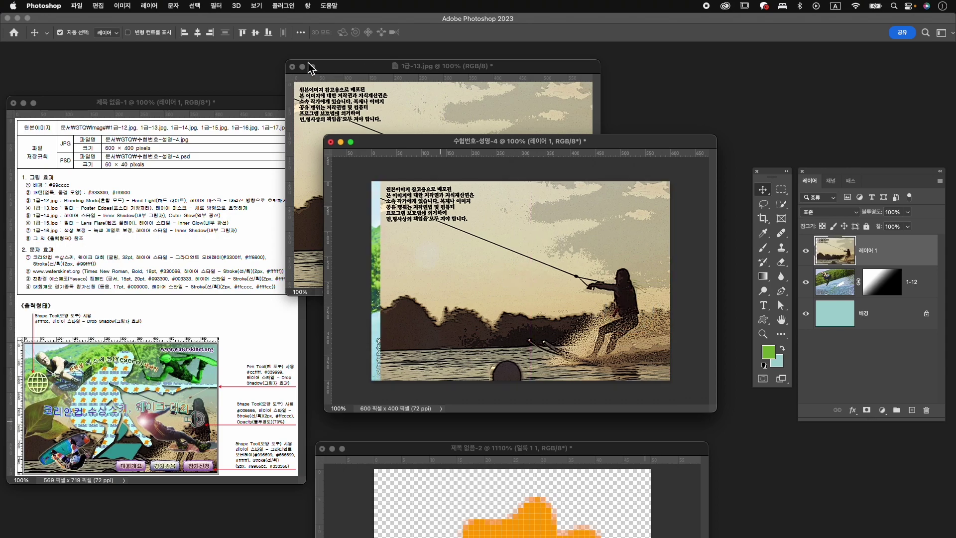
click(293, 68)
click(493, 216)
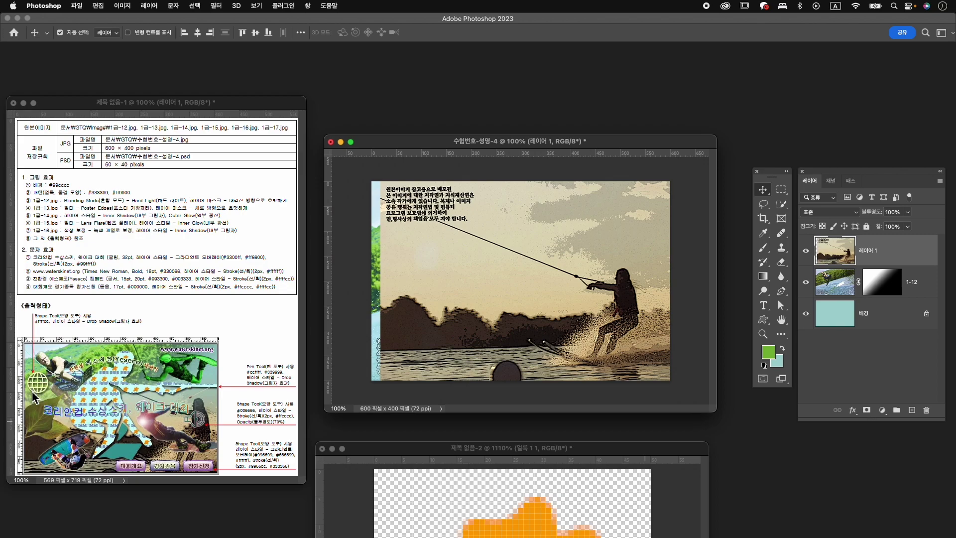
Step: Add a horizontal guide about 150 px below the canvas's top edge and rename the water-skier layer 1-13
drag(580, 154, 578, 265)
double_click(875, 251)
text(1-13)
key(Return)
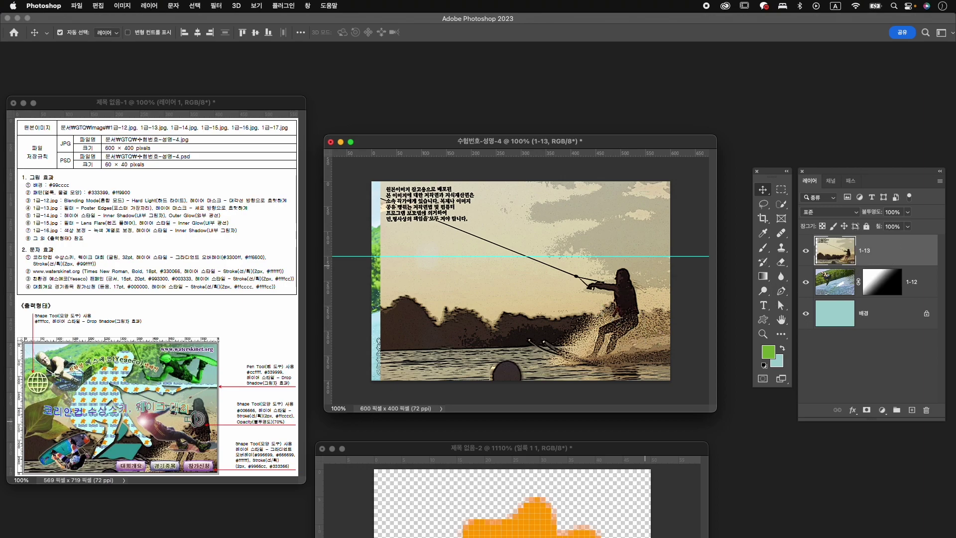
Step: Add a layer mask to layer 1-13 and fade its upper part with a vertical black-to-white linear gradient through the guide
click(868, 410)
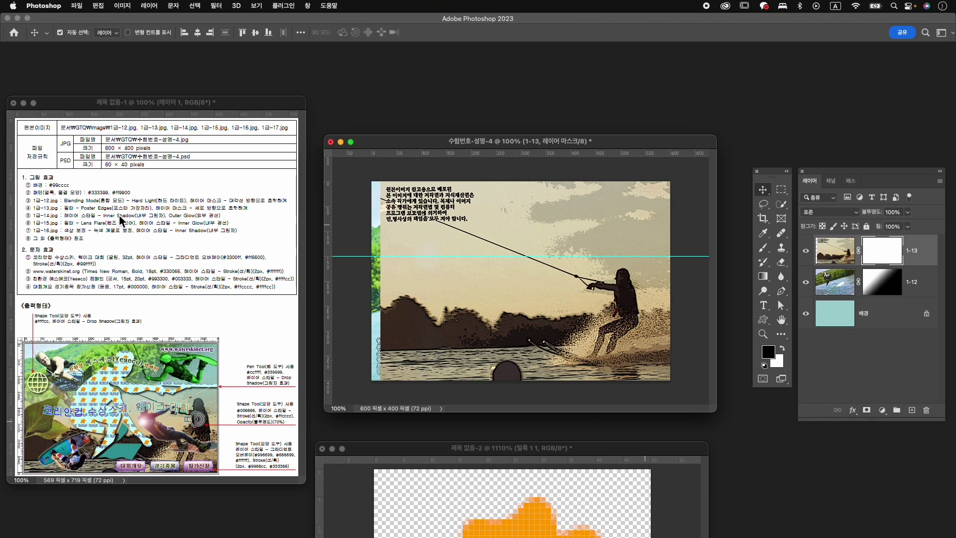
key(g)
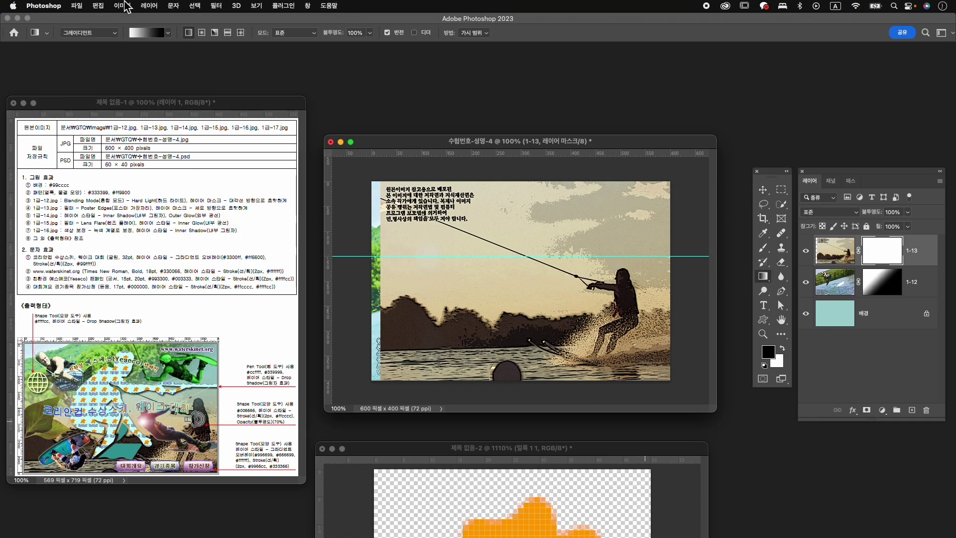
click(169, 33)
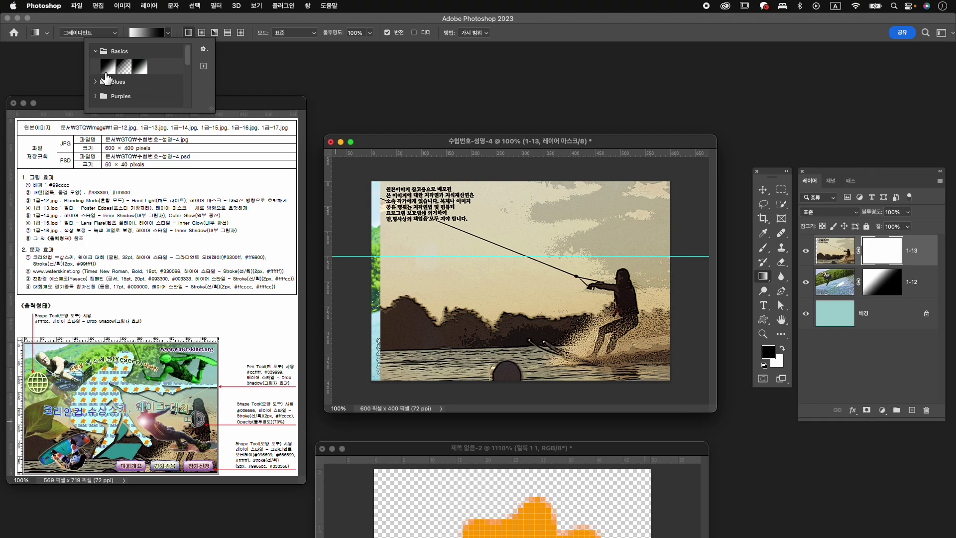
click(460, 23)
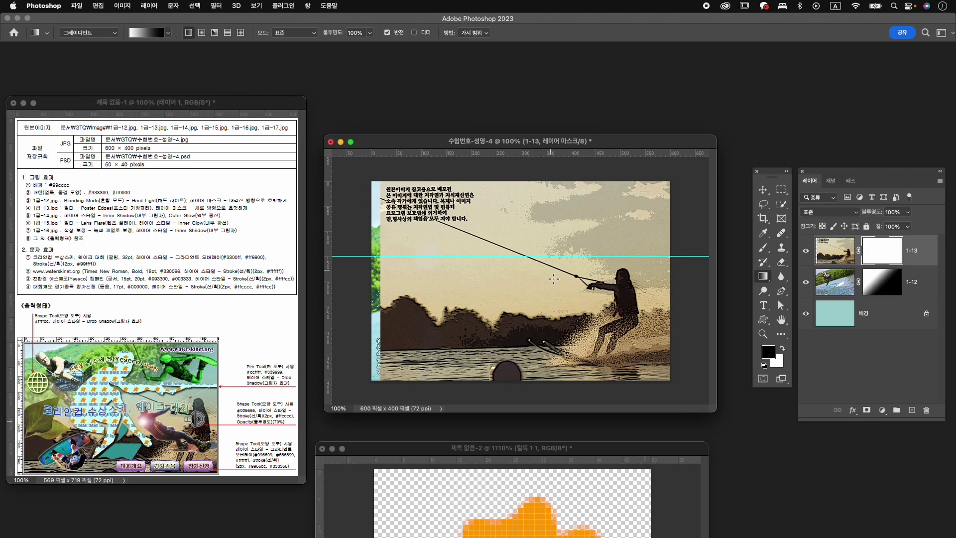
drag(572, 294, 574, 203)
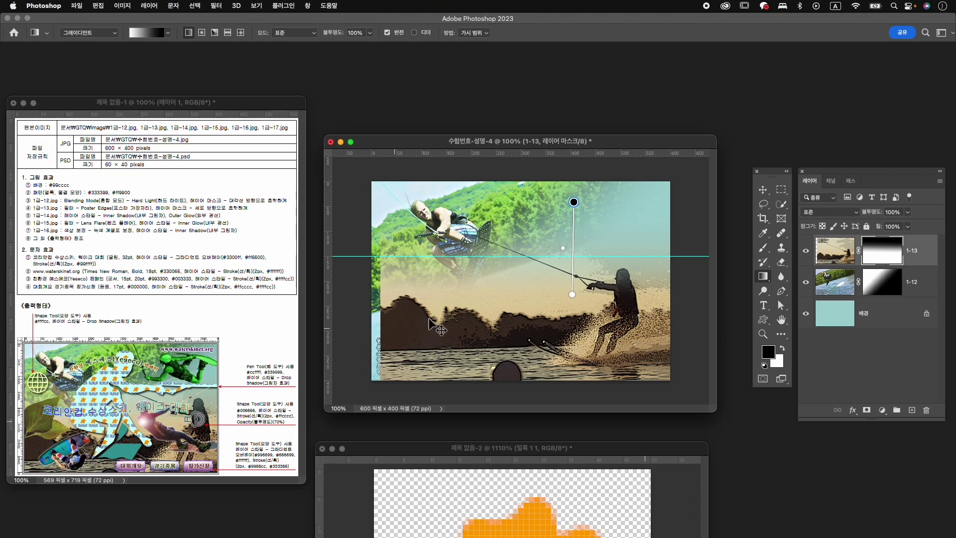
Step: Slightly enlarge the image on layer 1-13 so it extends past the canvas's left edge
click(831, 258)
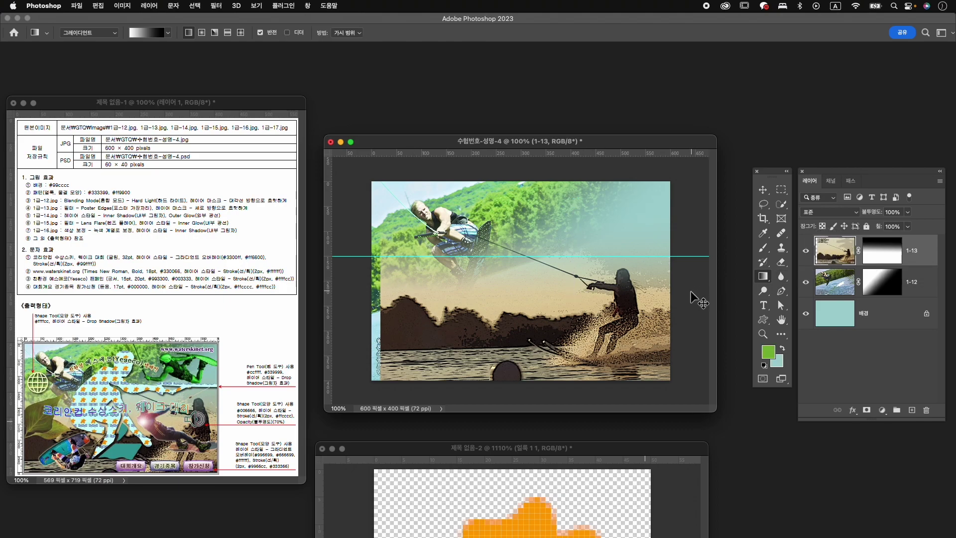
key(super+t)
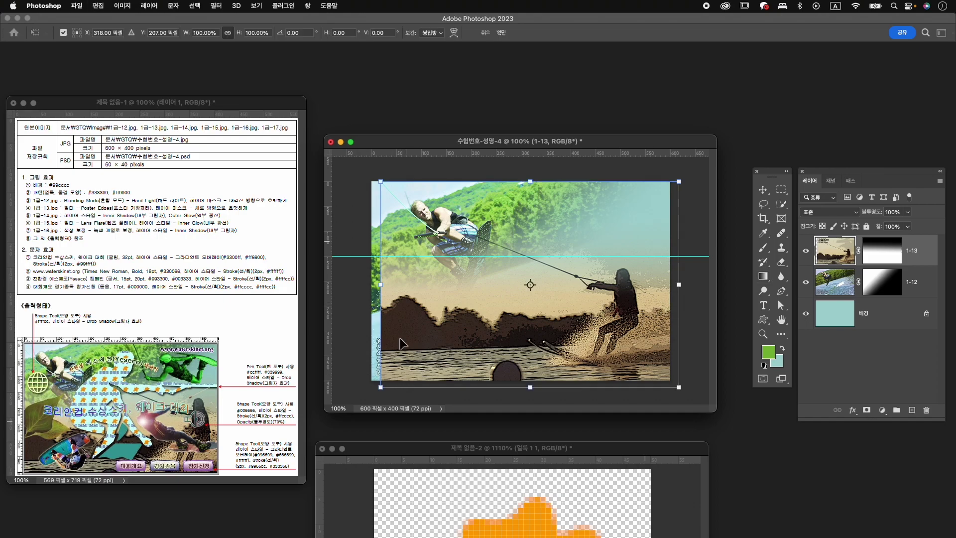
drag(379, 185, 364, 179)
key(Return)
key(g)
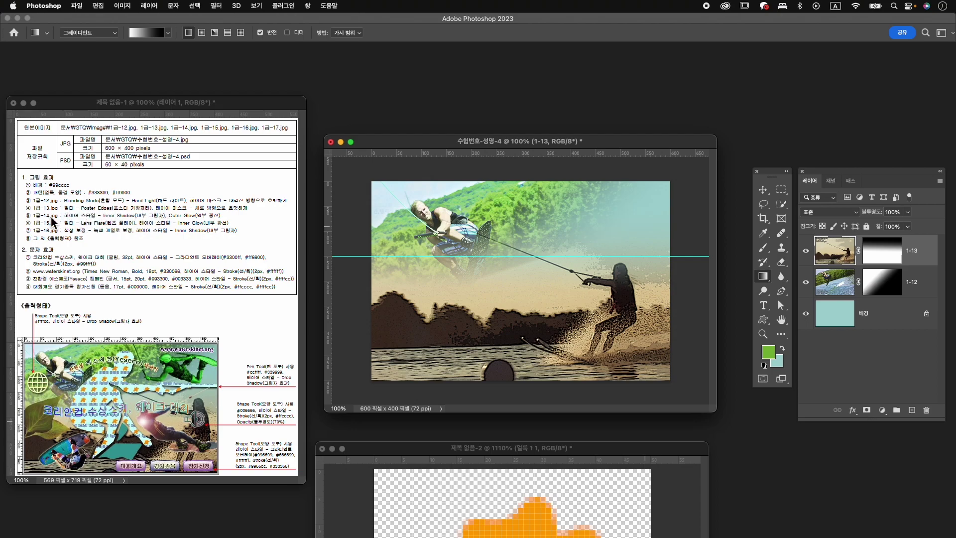
Step: Open 1급-14.jpg from the Image folder and place its window clear of the specification sheet
key(super+o)
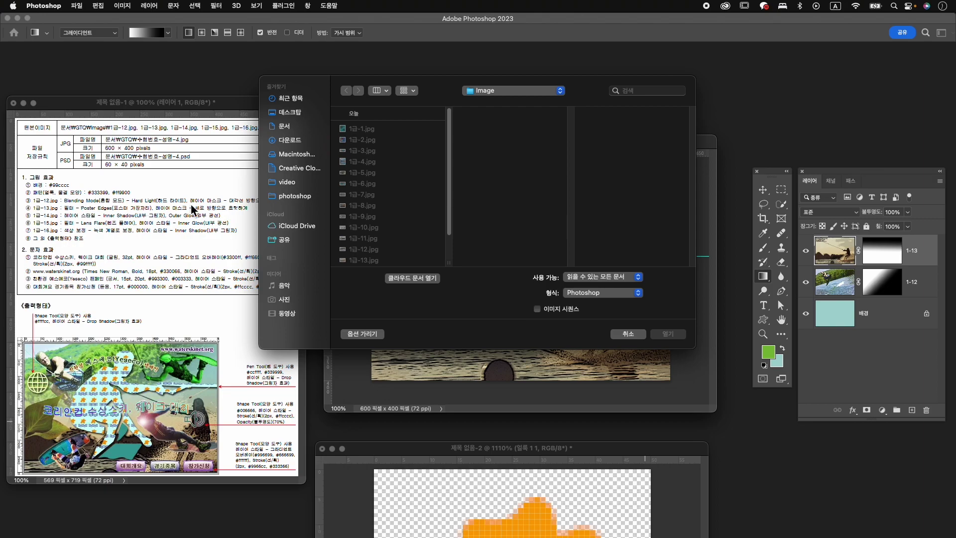
click(378, 262)
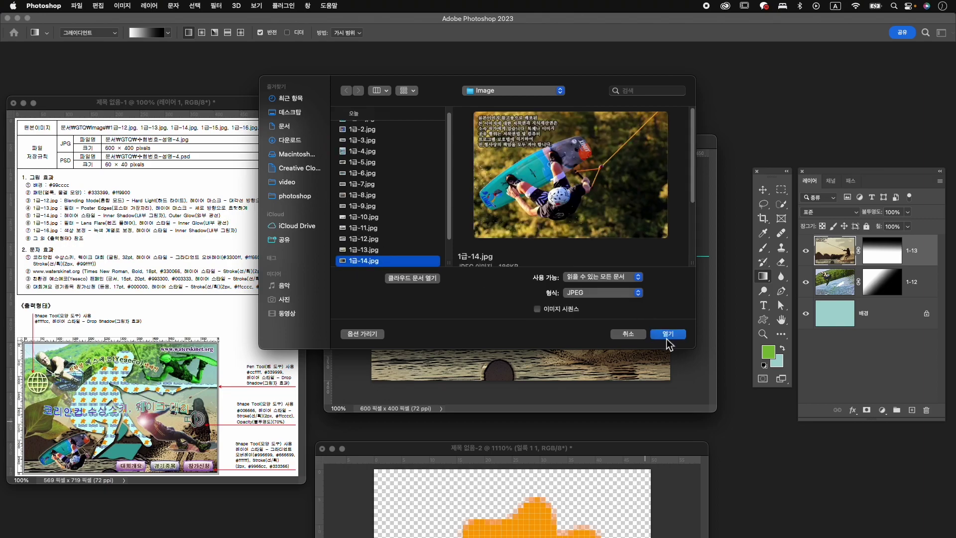
click(667, 335)
drag(207, 94, 527, 91)
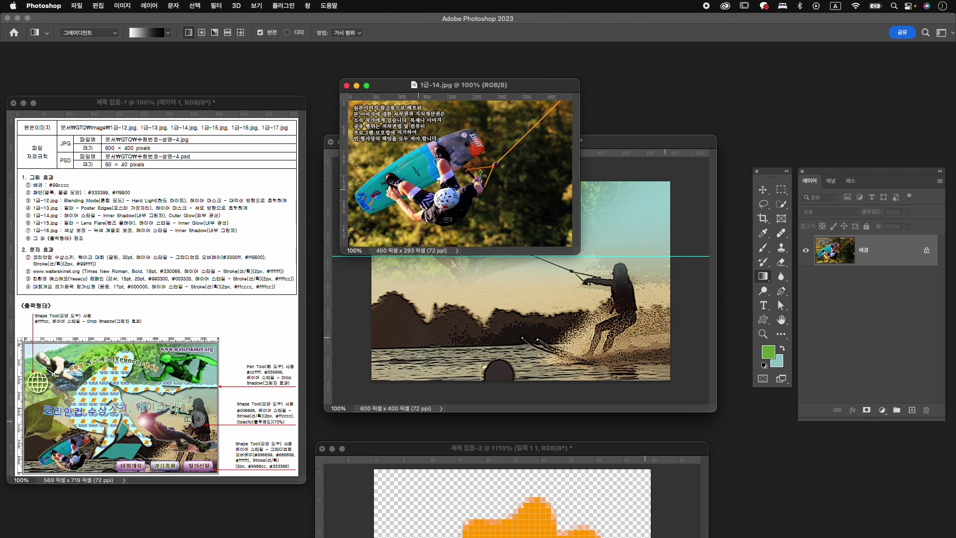
Step: Select the wakeboarder and tow rope in 1급-14.jpg with the Object and Quick Selection tools, and mask out the background
right_click(782, 205)
click(821, 204)
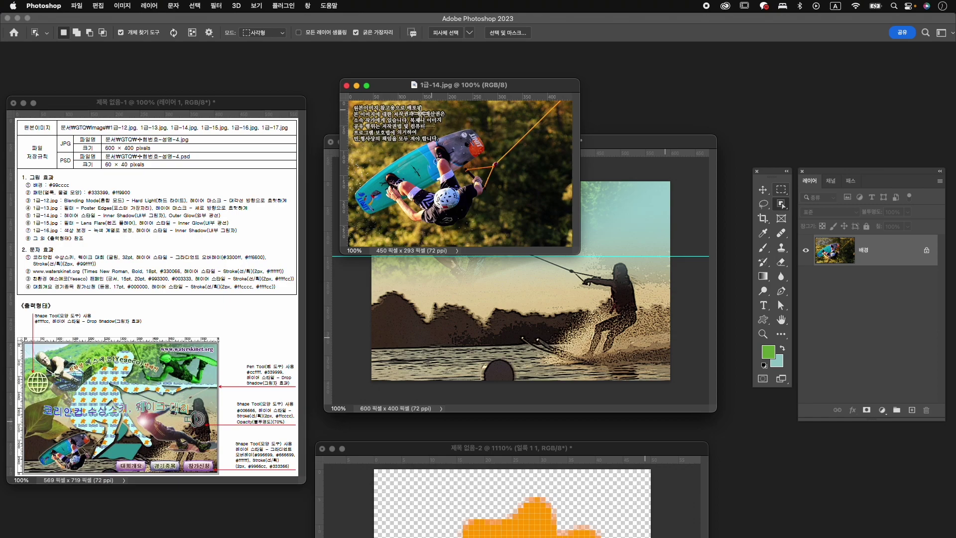
drag(357, 103, 571, 236)
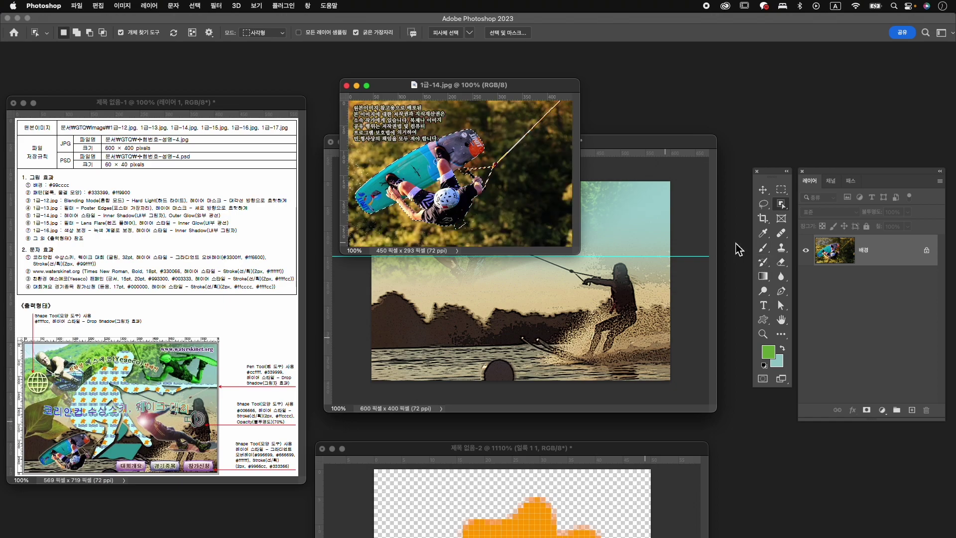
click(782, 204)
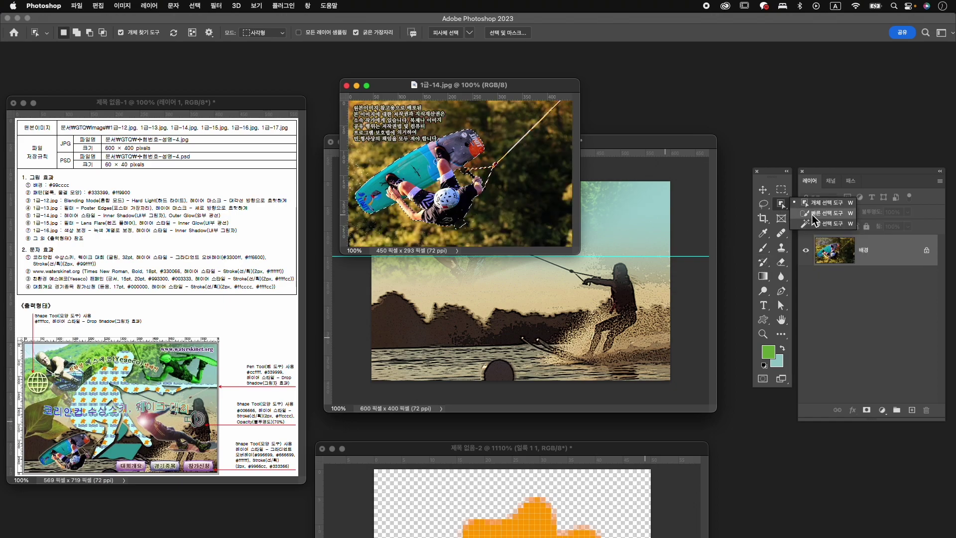
click(813, 218)
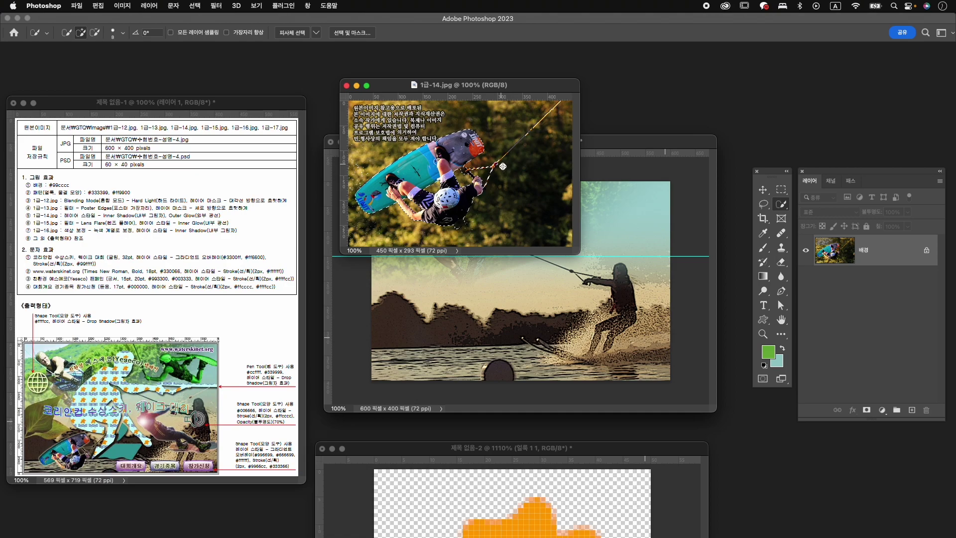
key(bracketleft)
key(bracketleft)
key(v)
click(866, 410)
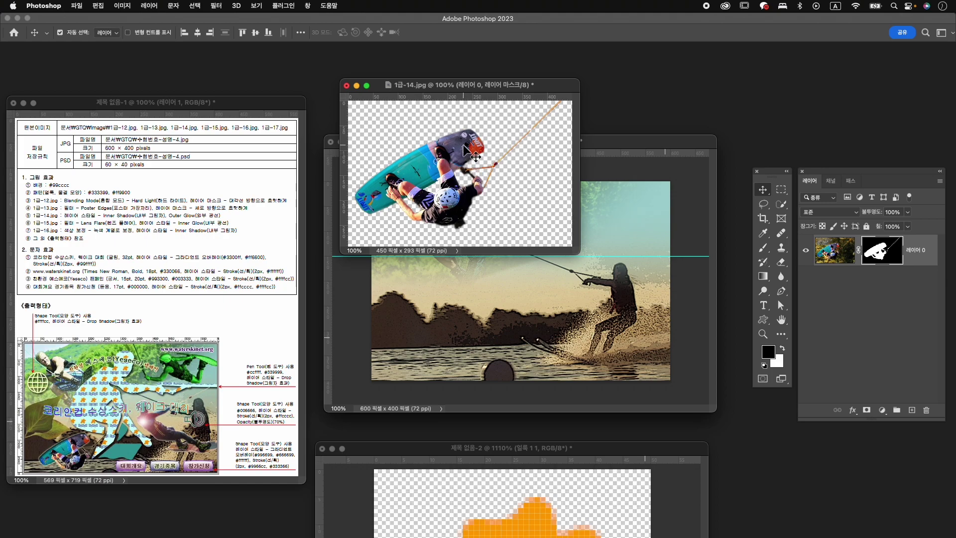
Step: Check the mask around the tow rope up close and copy the masked wakeboarder into 수험번호-성명-4
key(z)
drag(537, 138, 559, 153)
key(b)
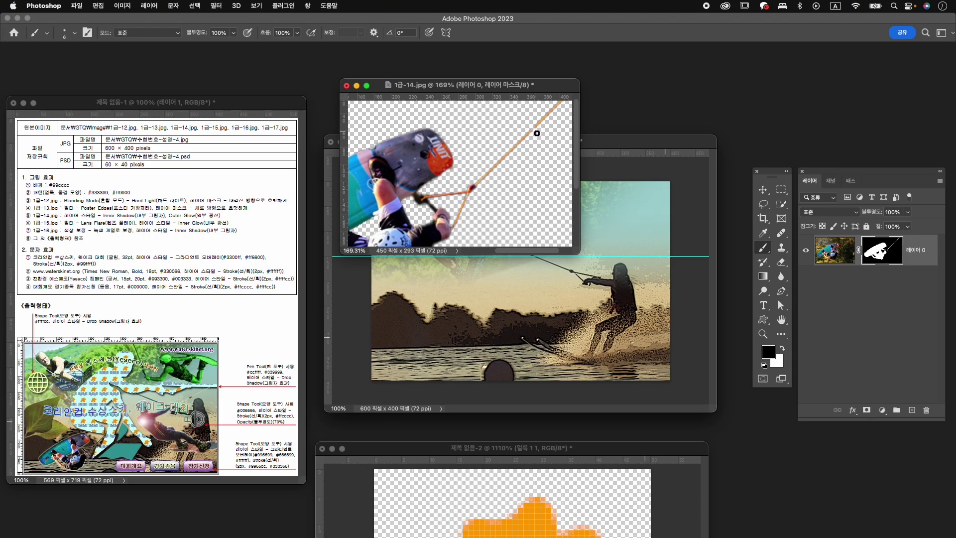
click(782, 348)
key(z)
alt+click(500, 170)
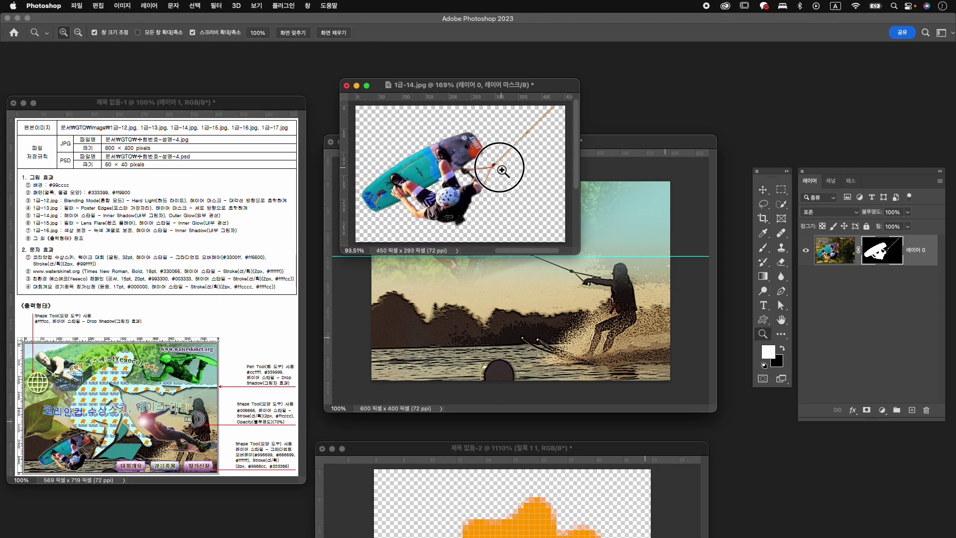
drag(500, 170, 508, 170)
key(v)
drag(427, 162, 461, 313)
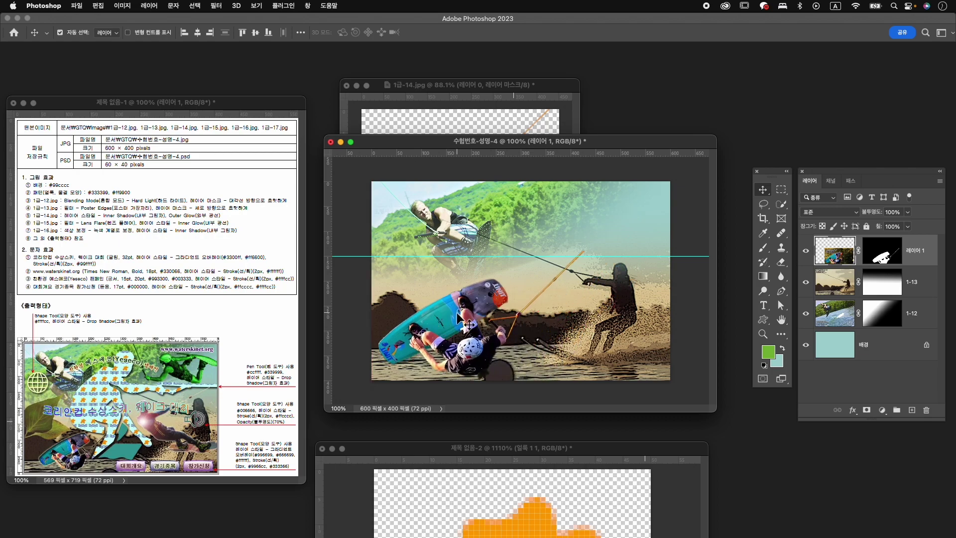
Step: Scale the wakeboarder down to about two thirds in the canvas's lower-left area and rename its layer 1-14
key(super+t)
drag(596, 250, 556, 276)
drag(476, 312, 448, 321)
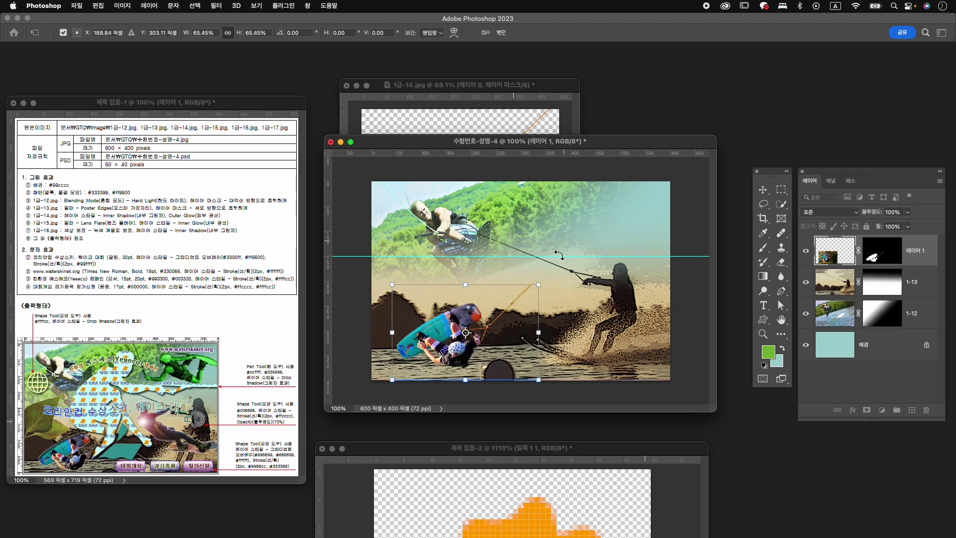
drag(539, 285, 549, 283)
key(Return)
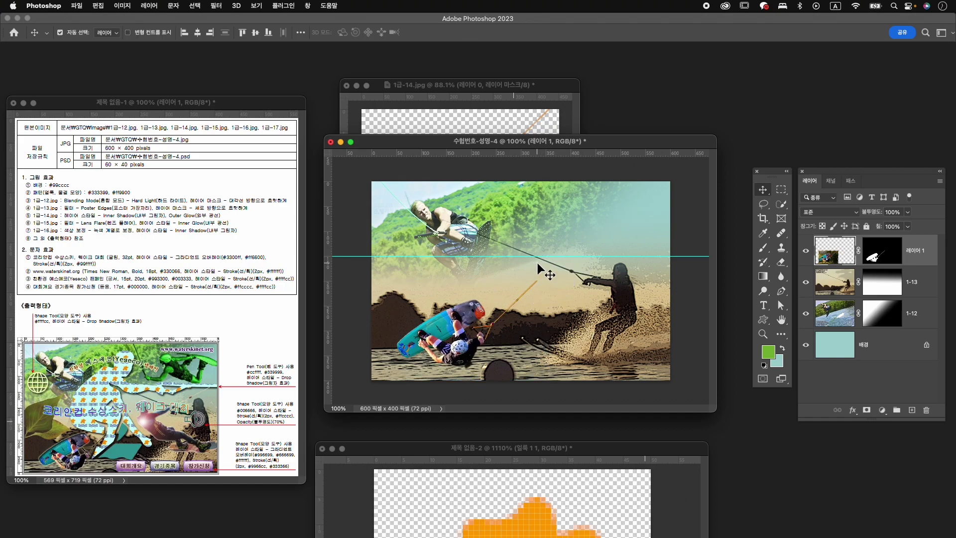
double_click(907, 251)
text(1-14)
key(Return)
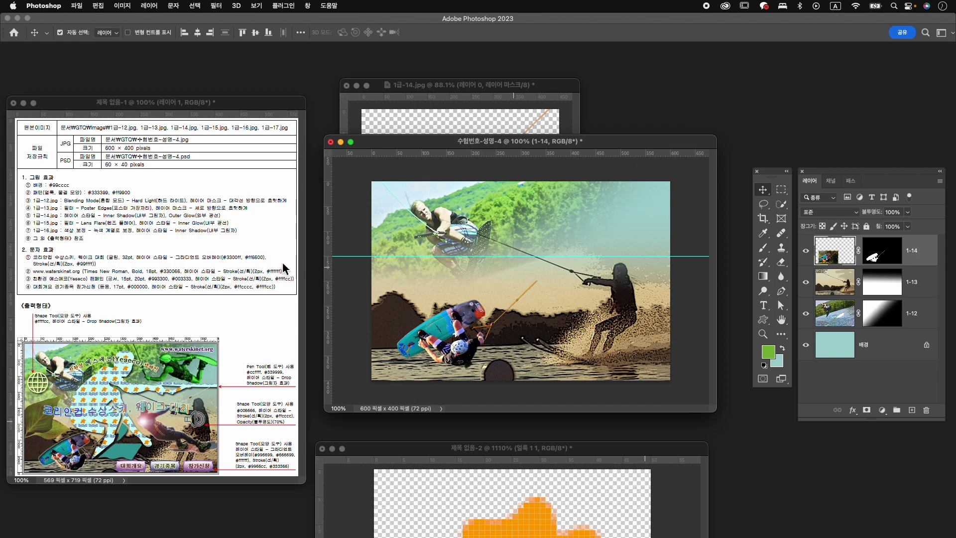
Step: Apply the 내부 그림자 (Inner Shadow) and 외부 광선 (Outer Glow) layer styles to layer 1-14
click(853, 410)
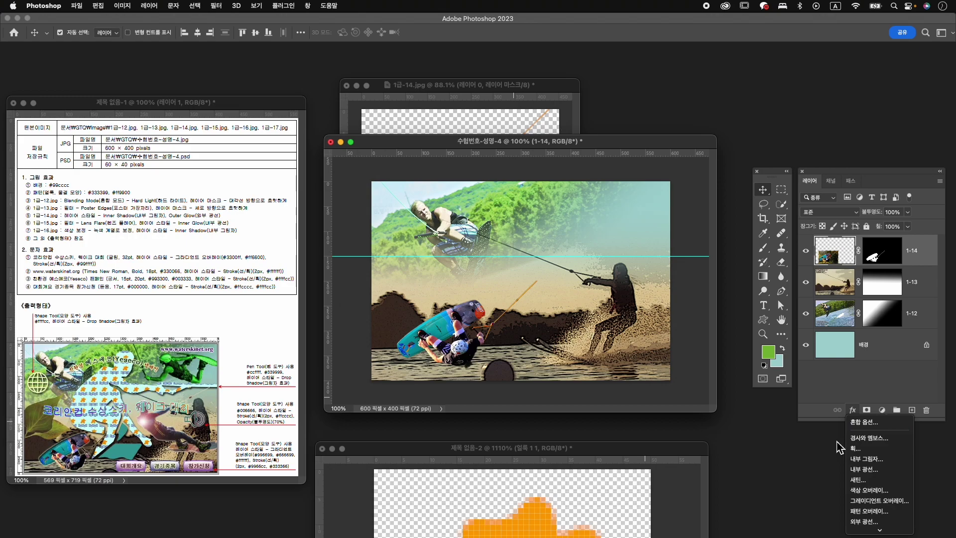
click(881, 462)
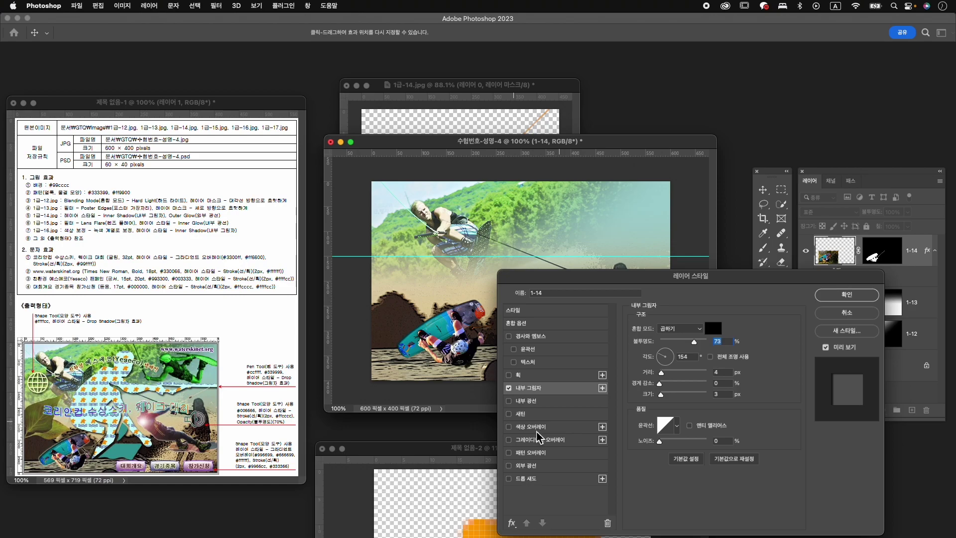
click(545, 471)
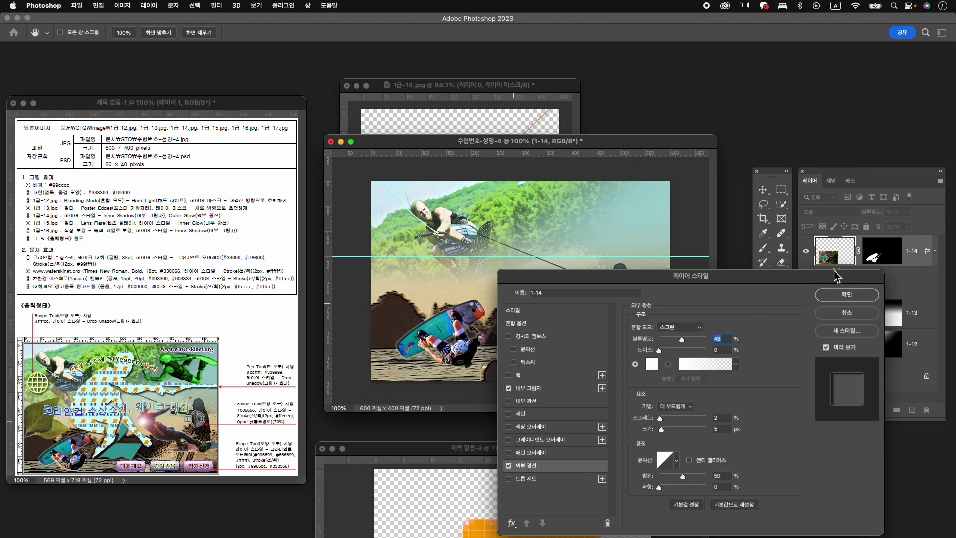
click(841, 300)
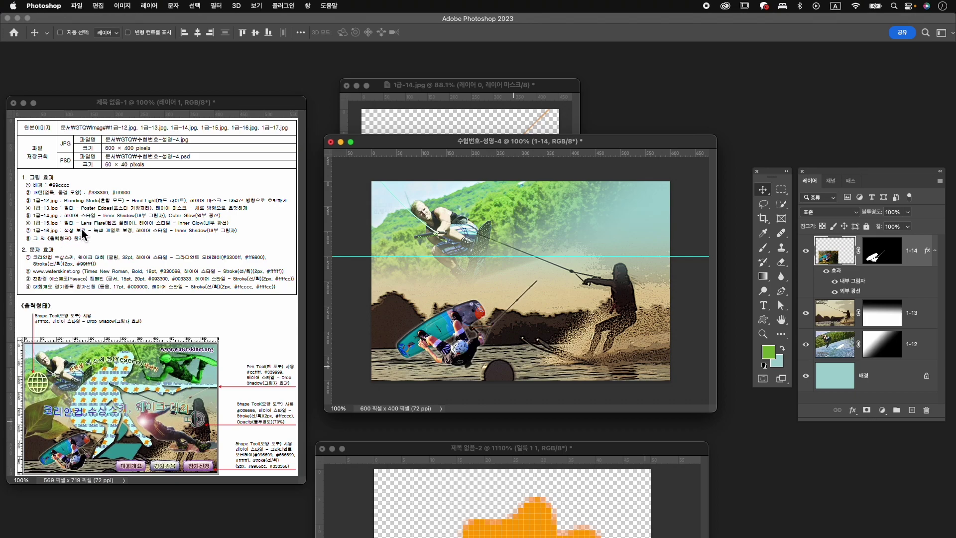
Step: Open 1급-15.jpg from the Image folder and place its window clear of the specification sheet
key(super+o)
scroll(365, 231, down, 2)
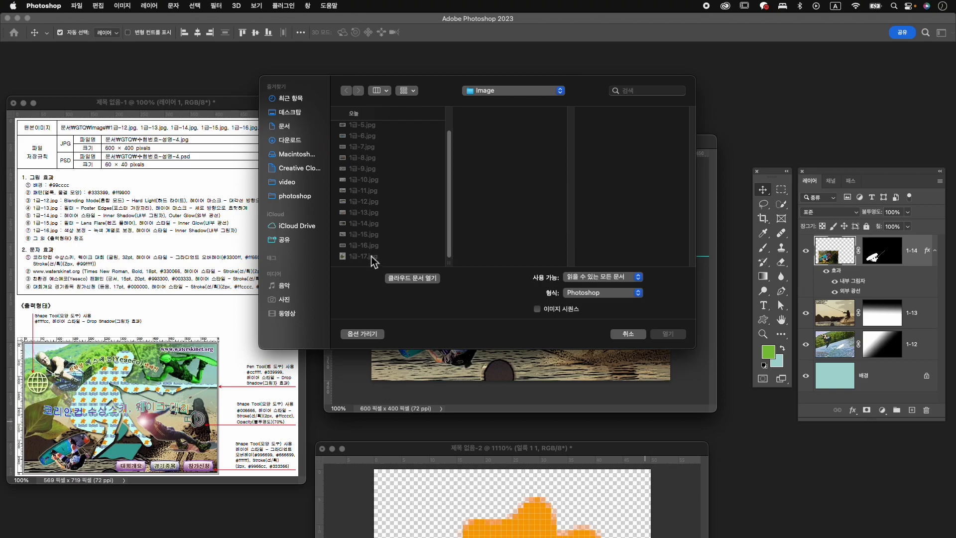
click(367, 234)
click(667, 334)
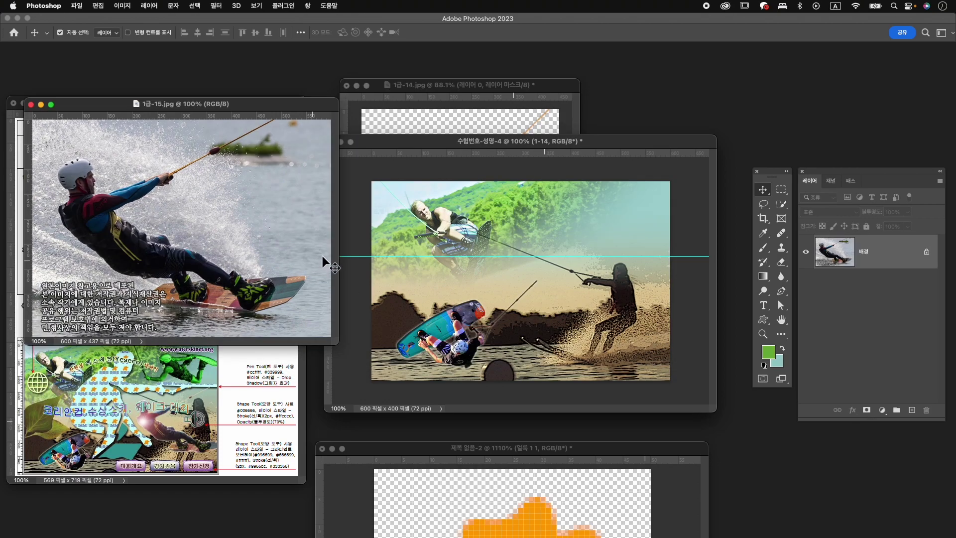
drag(212, 102, 613, 81)
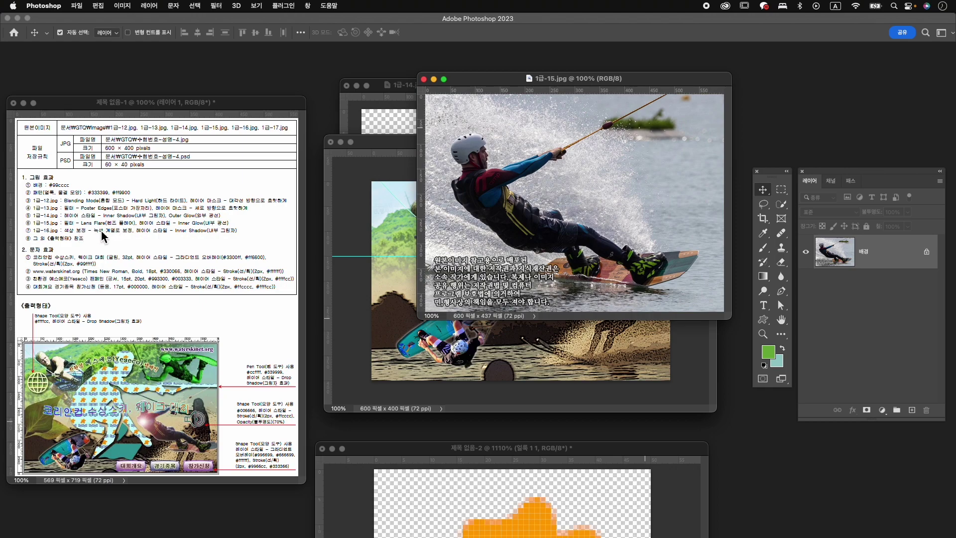
Step: Apply the 렌즈 플레어 (Lens Flare) filter to 1급-15.jpg at 100% brightness with the 50-300mm lens, centred on the rider's back
click(216, 5)
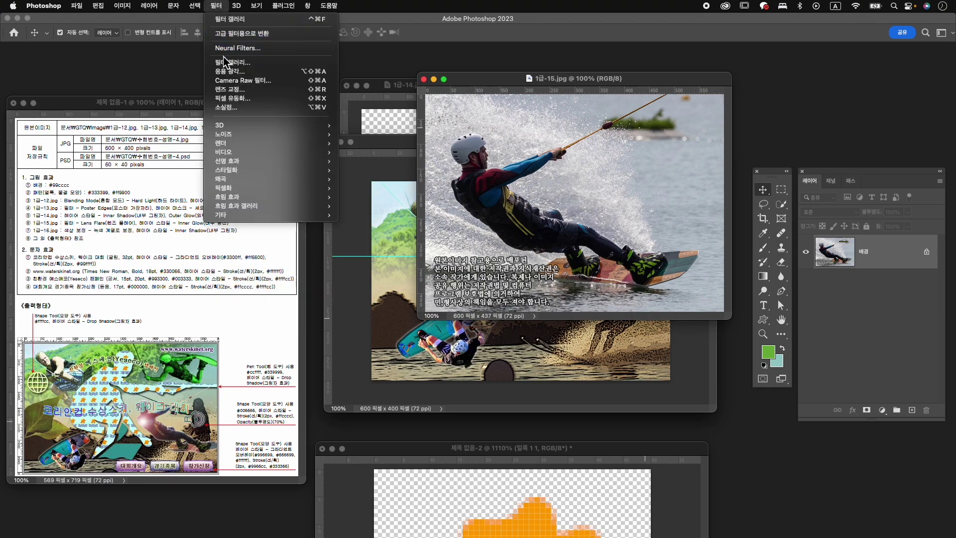
mouse_move(247, 145)
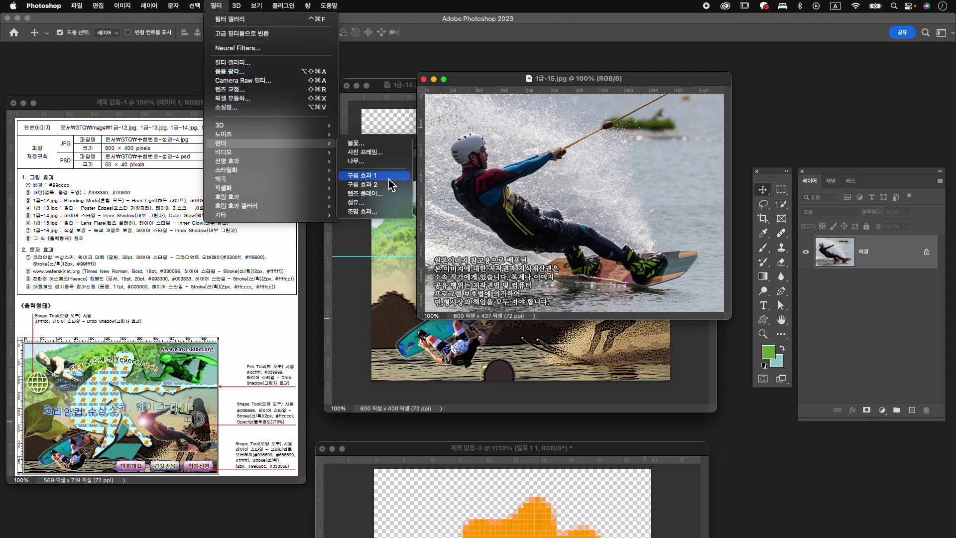
click(387, 198)
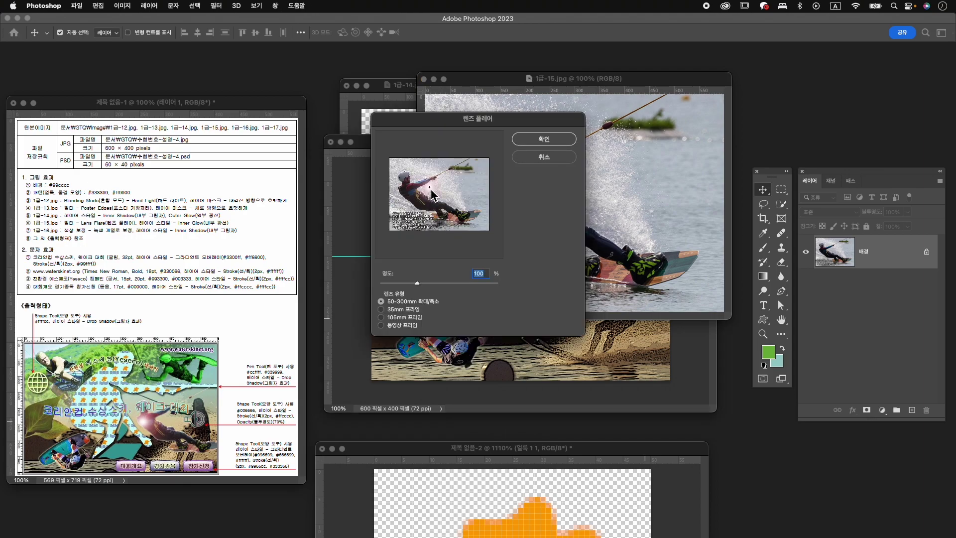
drag(431, 189, 407, 195)
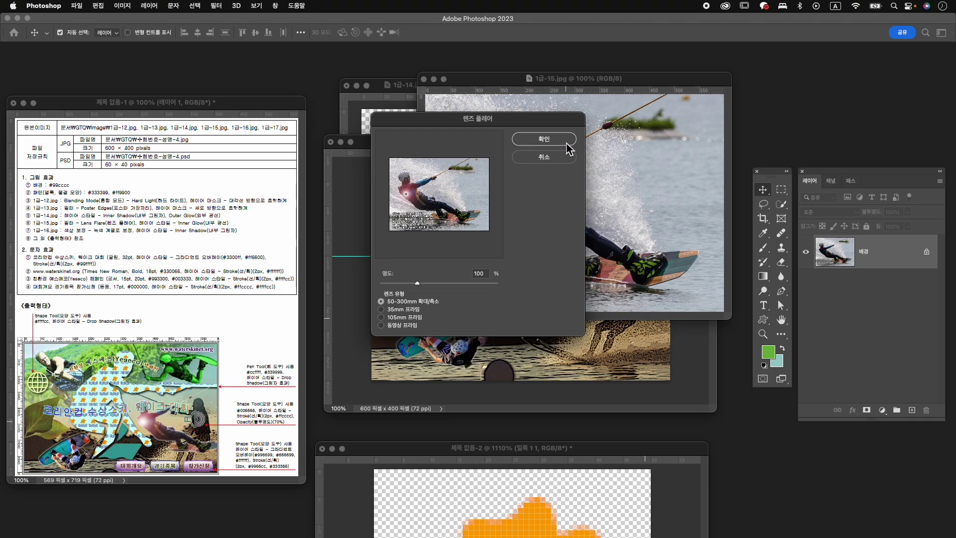
click(548, 142)
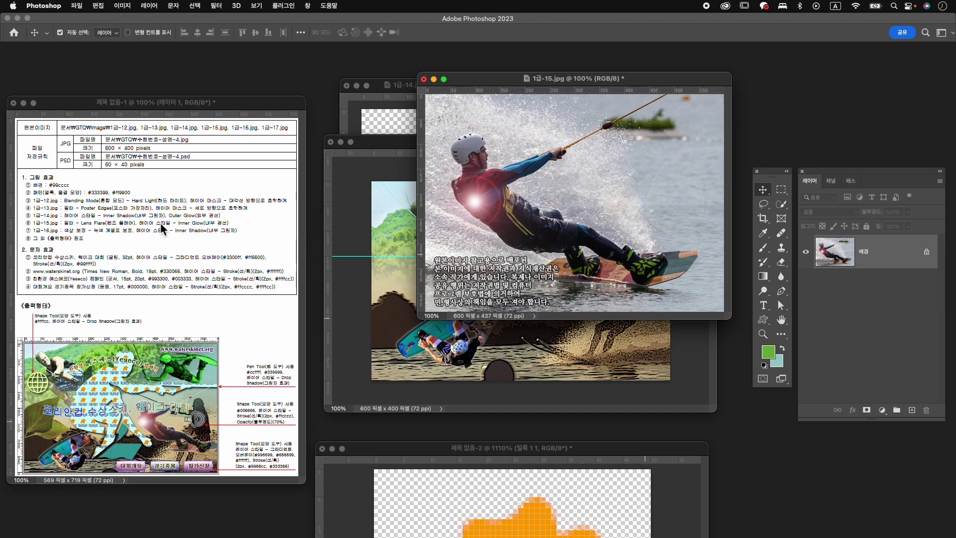
Step: Select the rider, board and tow rope in 1급-15.jpg with the Object Selection tool
click(782, 204)
click(827, 202)
drag(437, 94, 711, 302)
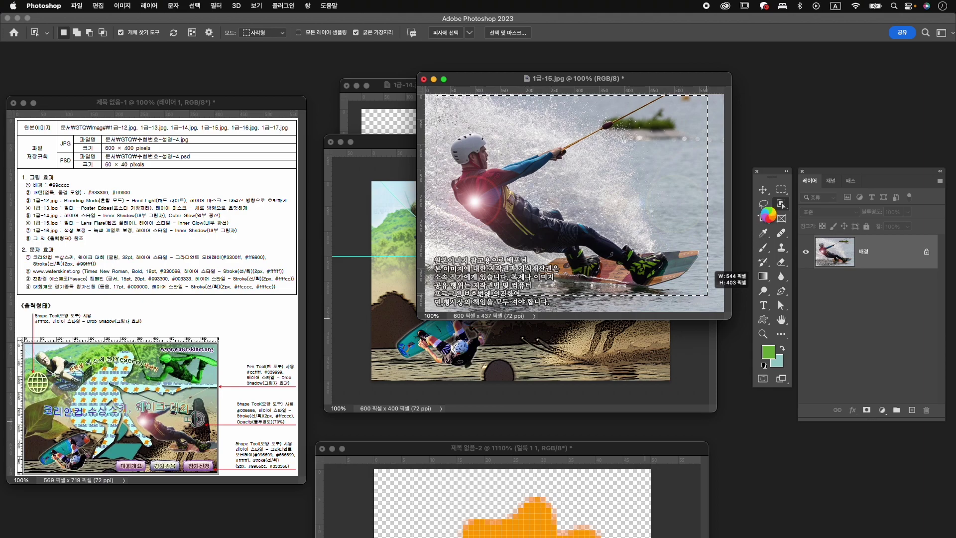
Step: Subtract the distant island and stray areas around the watermark text from the rider's selection, using the Quick Selection tool at brush size 10
right_click(782, 204)
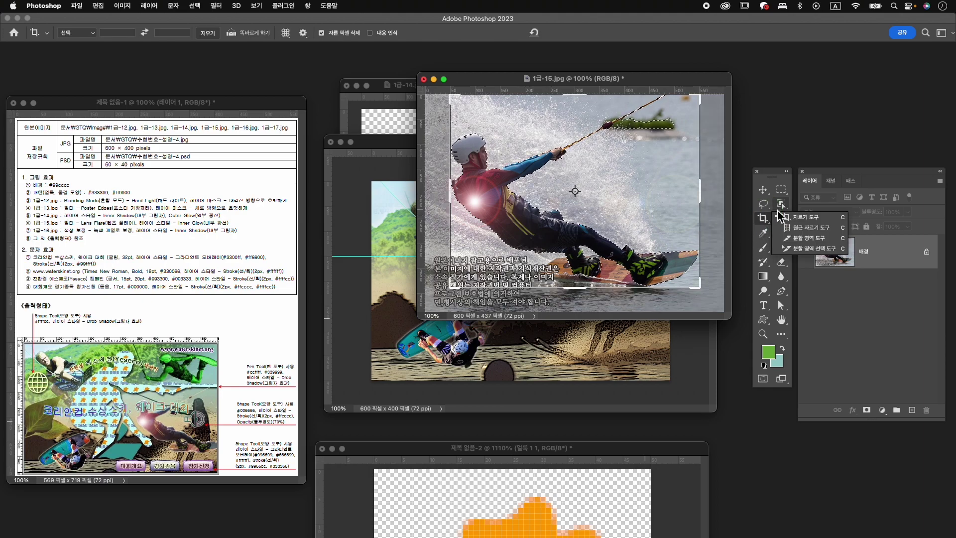
click(819, 214)
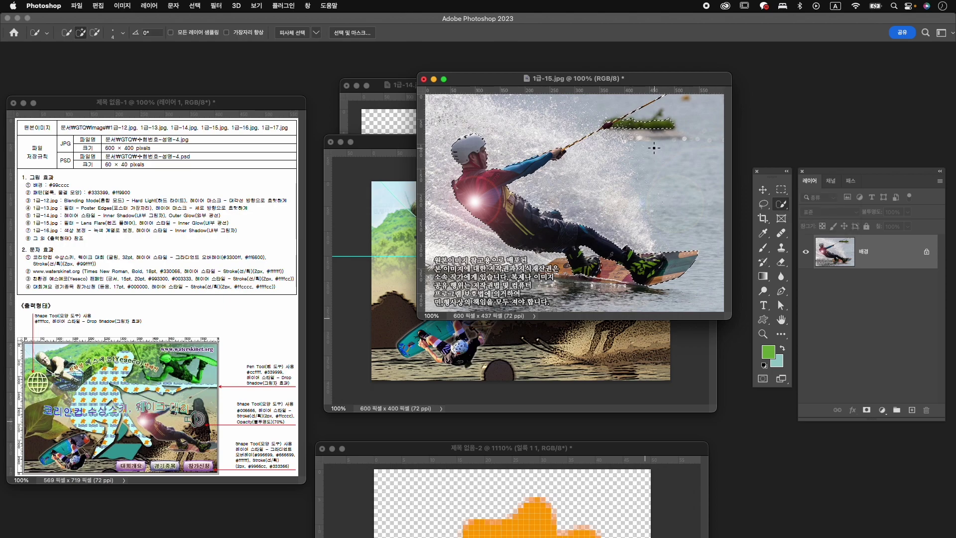
key(])
key(])
key(])
key(])
key(])
key(])
key(bracketright)
key([)
key([)
mouse_move(660, 124)
alt+mouse_down()
mouse_move(646, 133)
mouse_move(612, 122)
alt+mouse_up()
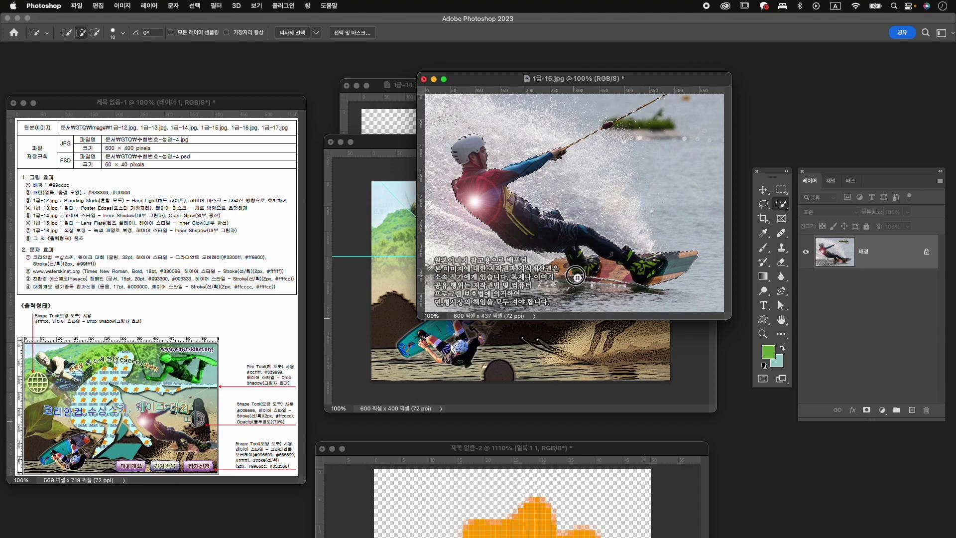
key(alt)
mouse_move(578, 292)
mouse_down()
mouse_move(549, 285)
mouse_move(563, 279)
mouse_up()
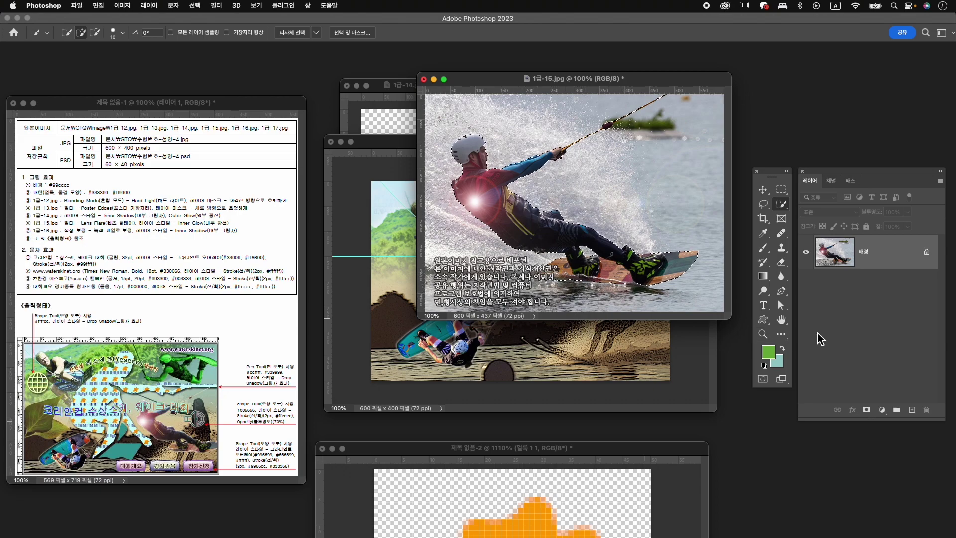
Step: Add a layer mask from the rider's selection and paint the missing stretch of tow rope back in on the mask
click(867, 409)
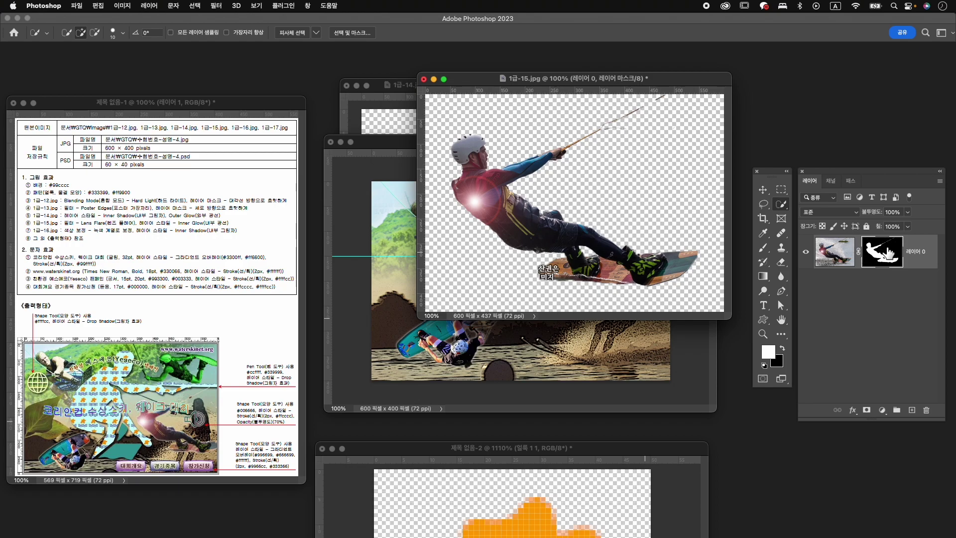
key(b)
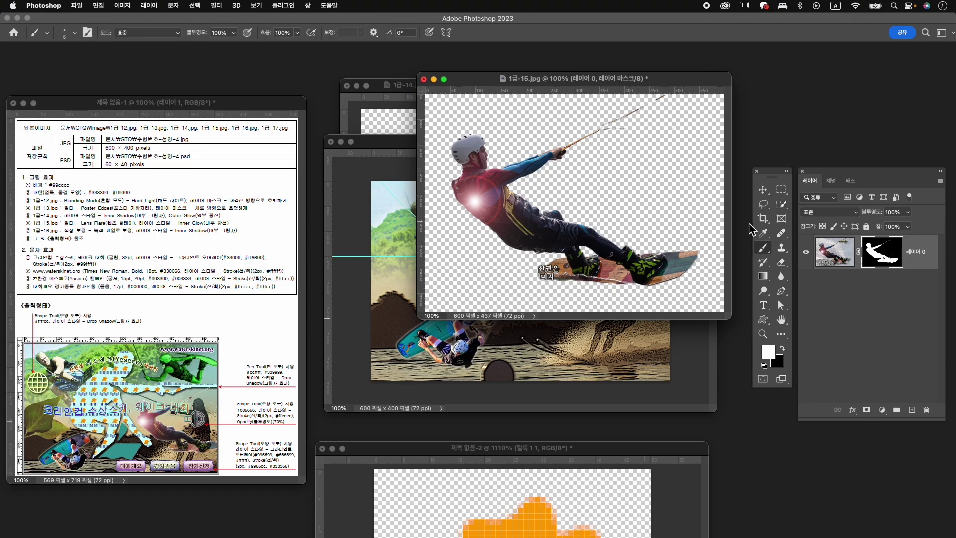
key(z)
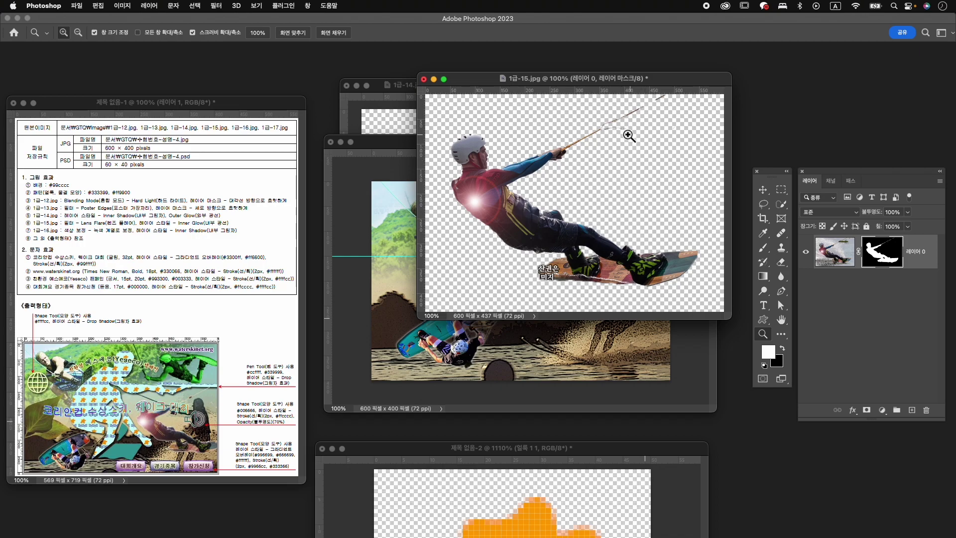
drag(630, 138, 646, 150)
drag(617, 111, 587, 199)
key(b)
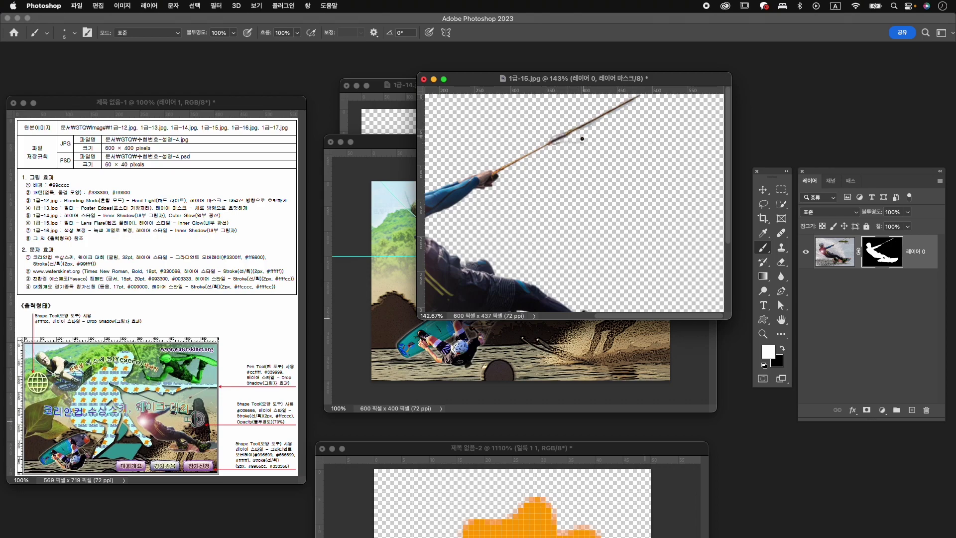
key(x)
key(z)
Step: Bring the masked rider from 1급-15.jpg into 수험번호-성명-4 and rename its layer 1-15
mouse_move(636, 169)
mouse_down()
mouse_move(558, 184)
mouse_move(551, 207)
mouse_move(493, 259)
mouse_move(520, 332)
mouse_move(510, 309)
mouse_move(475, 329)
mouse_up()
key(v)
key(super+z)
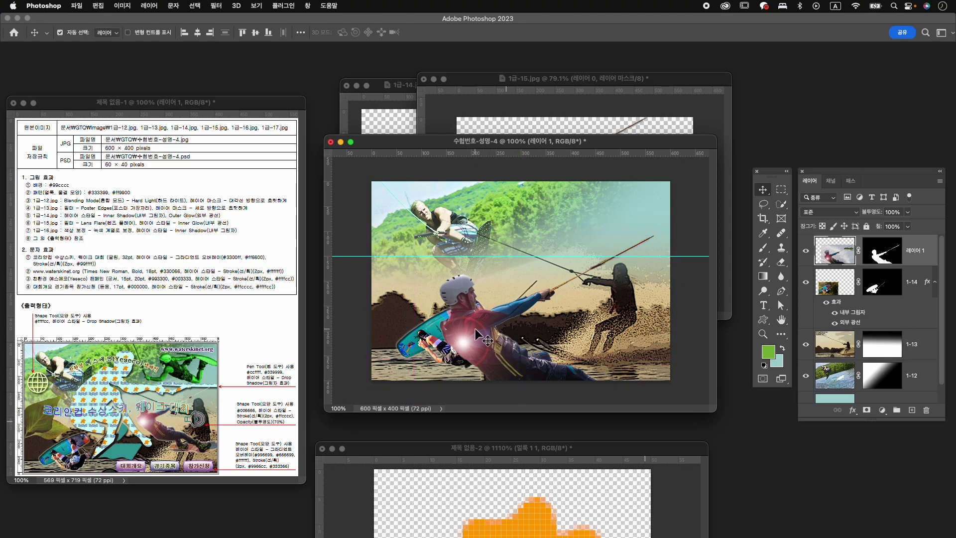
double_click(914, 249)
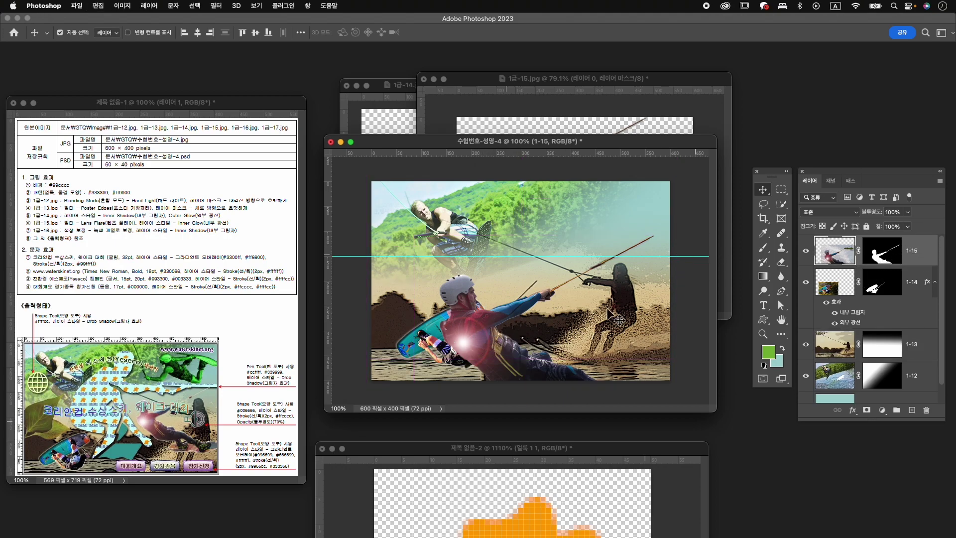
Step: Scale layer 1-15 down to about 58% and place the rider in the canvas's lower-right area
key(super+t)
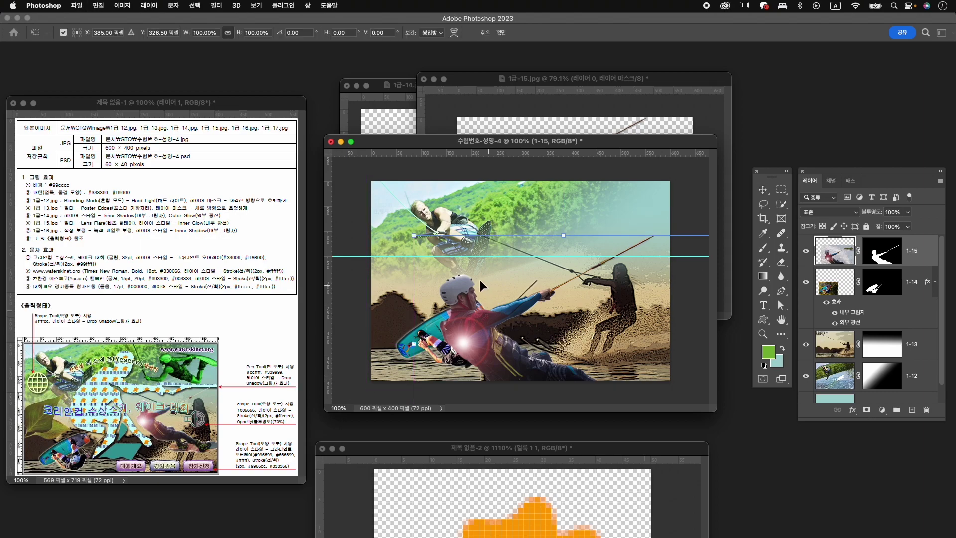
drag(414, 235, 466, 273)
drag(532, 357, 557, 326)
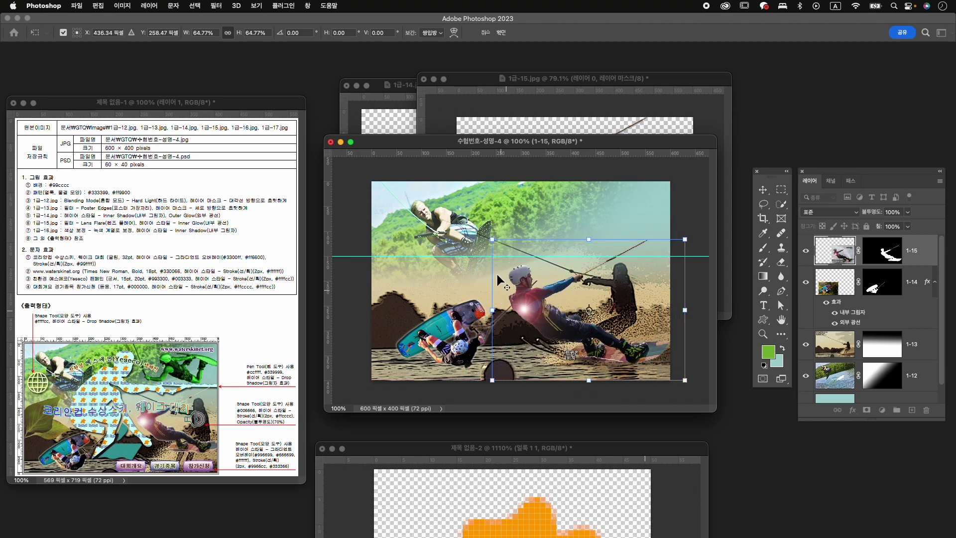
drag(489, 243, 502, 247)
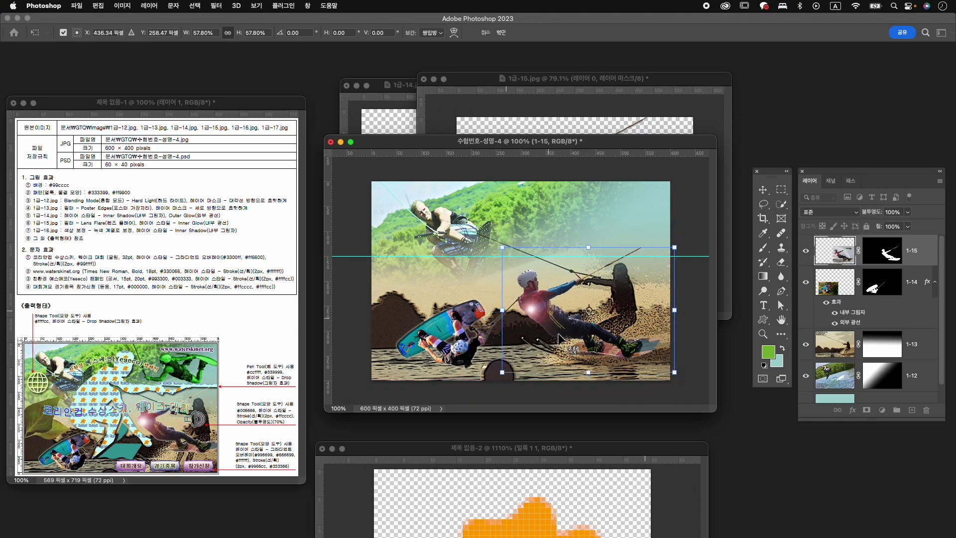
drag(599, 342, 591, 326)
key(Return)
Step: Shift the layer 1-13 photo lower on the canvas and move the layer 1-15 rider toward the canvas's right edge
click(638, 302)
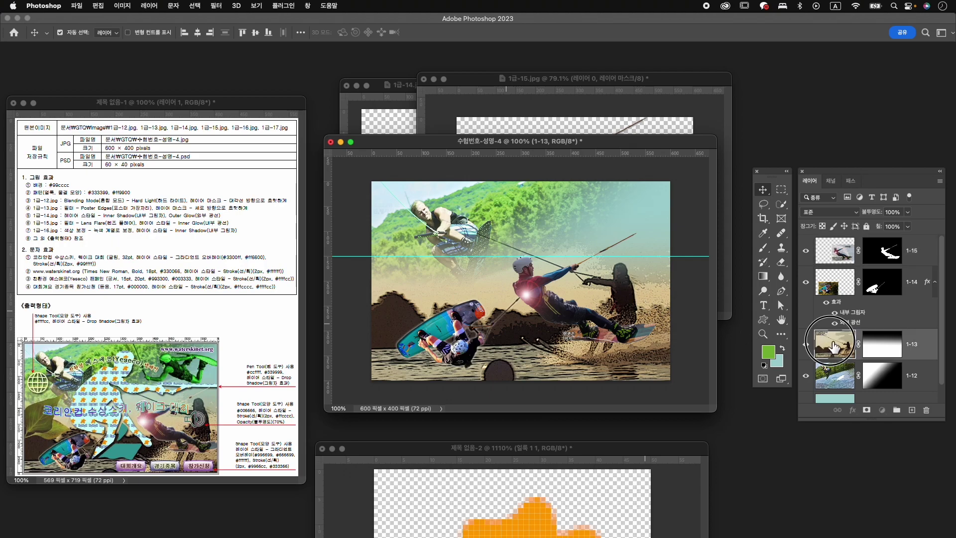
drag(632, 297, 631, 302)
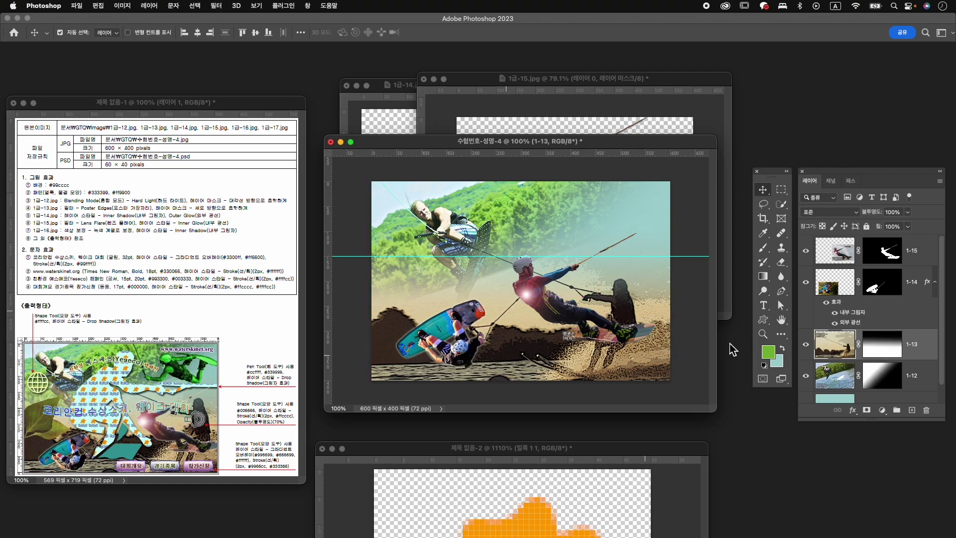
drag(568, 310, 568, 322)
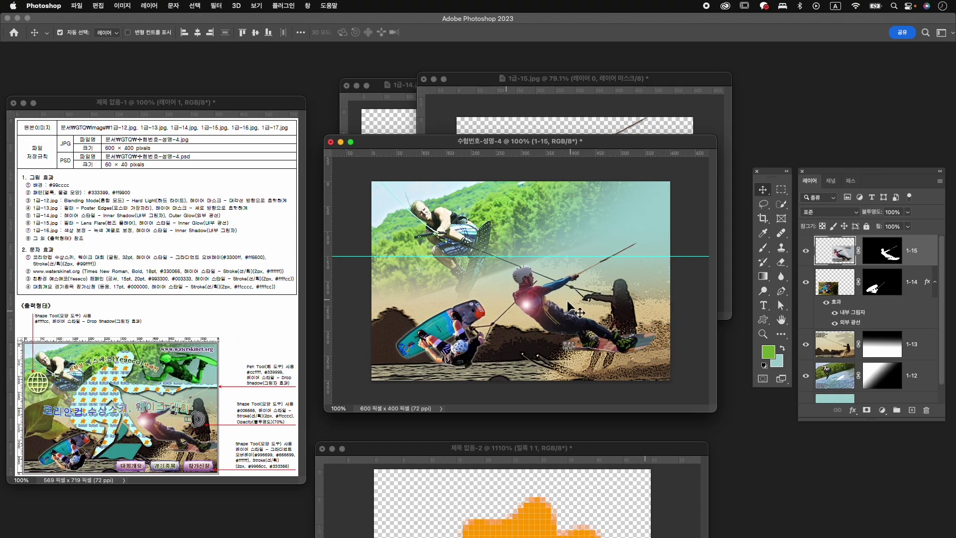
click(572, 316)
drag(572, 319, 606, 327)
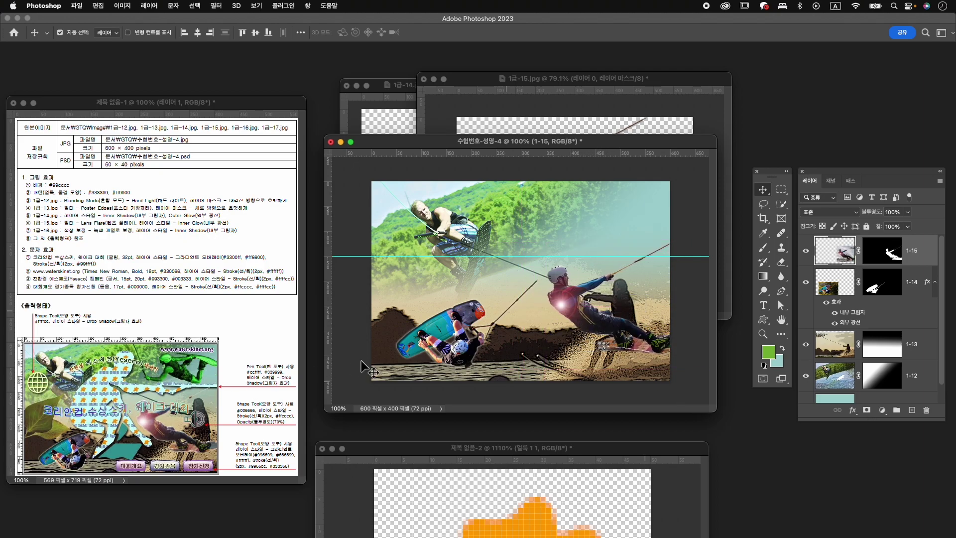
Step: Scale the rider on layer 1-15 down slightly more, keeping the lower-left corner of its bounds in place
key(super+t)
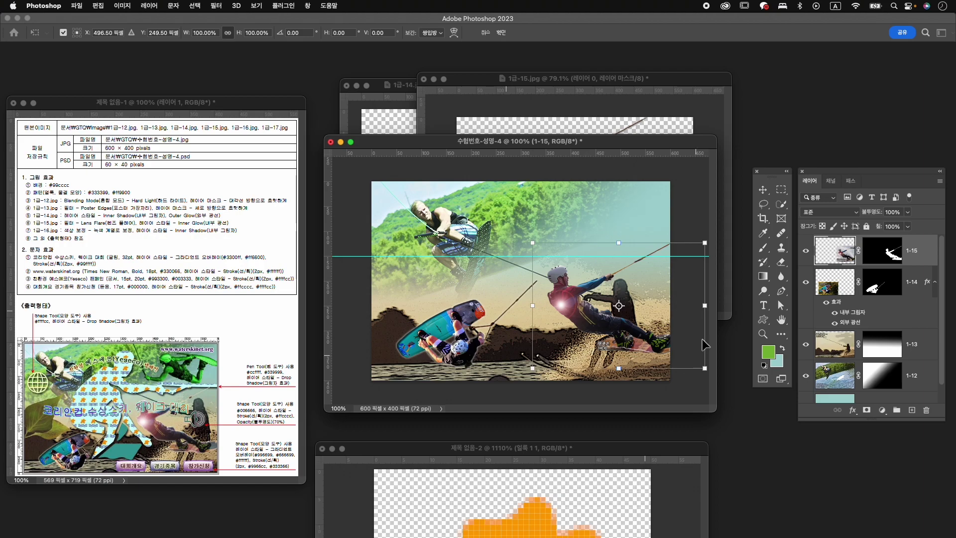
drag(705, 243, 693, 269)
key(Return)
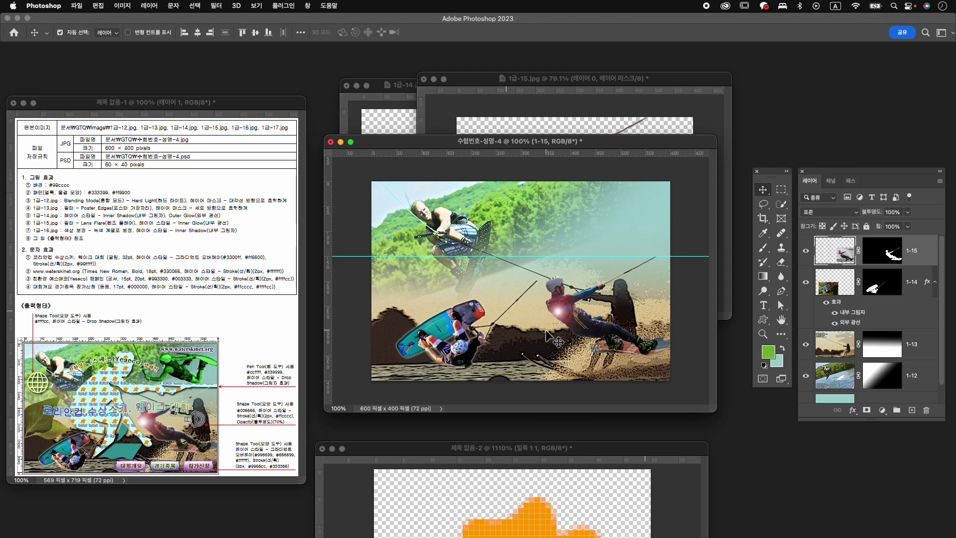
Step: Shift the layer 1-13 photo to the right and enlarge it so it covers the canvas's left edge
drag(627, 310, 645, 309)
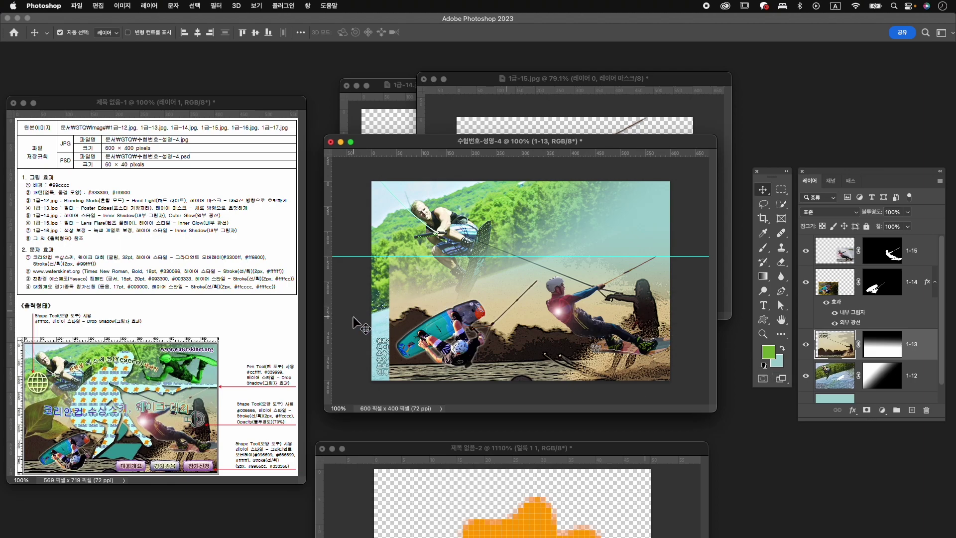
key(ctrl+t)
drag(389, 188, 369, 179)
key(Return)
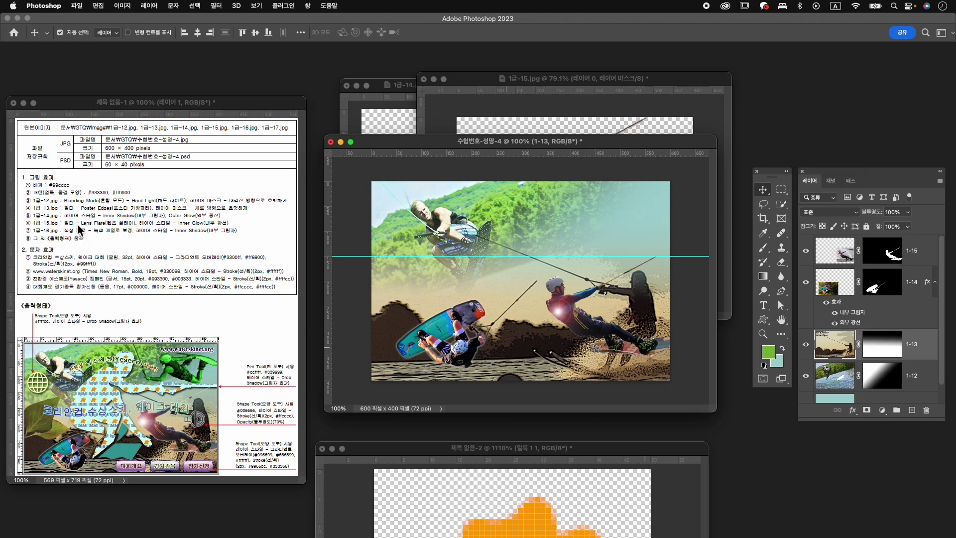
Step: Apply the 내부 광선 (Inner Glow) layer style to layer 1-15
click(910, 253)
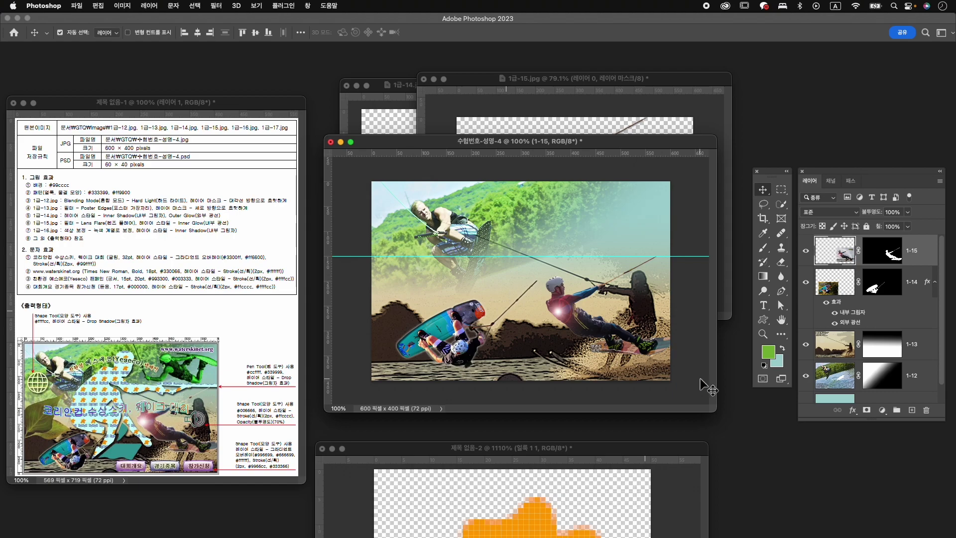
click(853, 410)
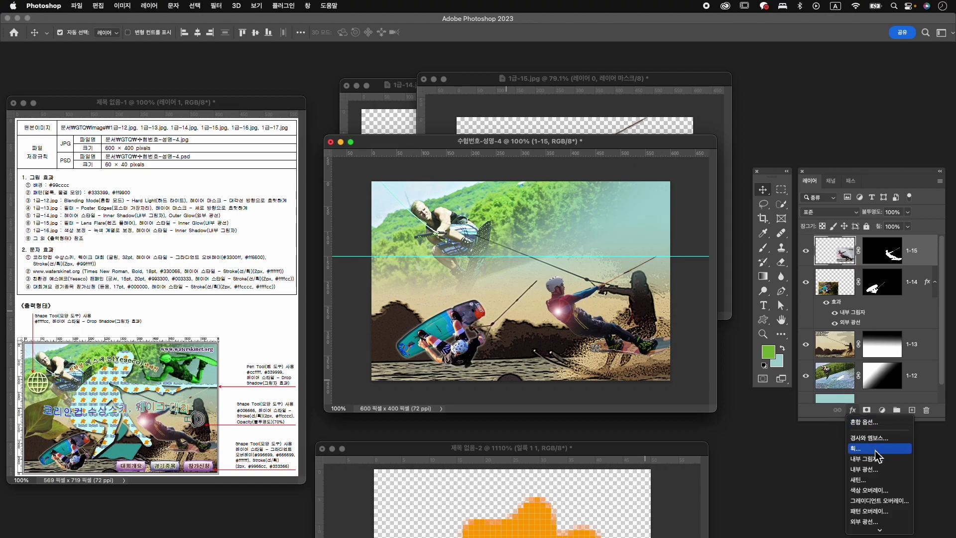
click(867, 470)
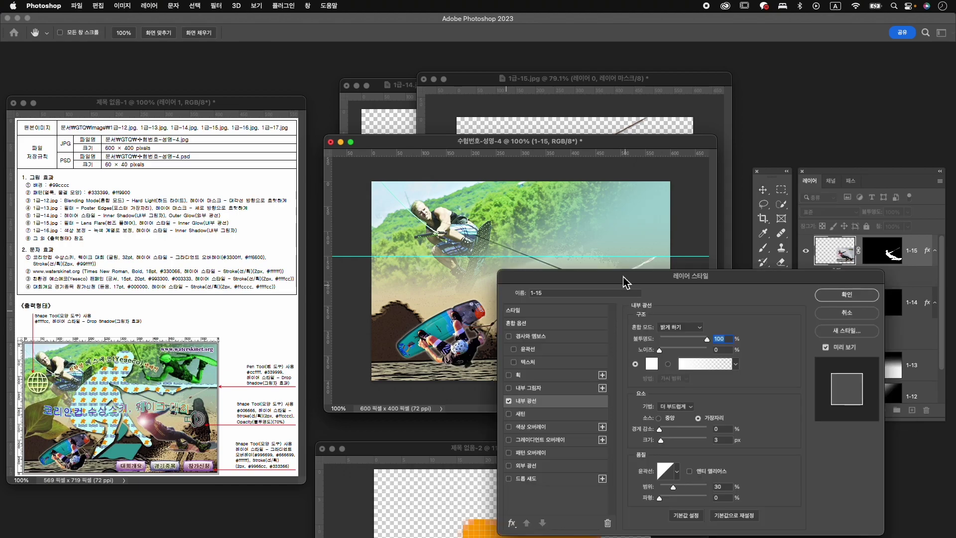
click(848, 296)
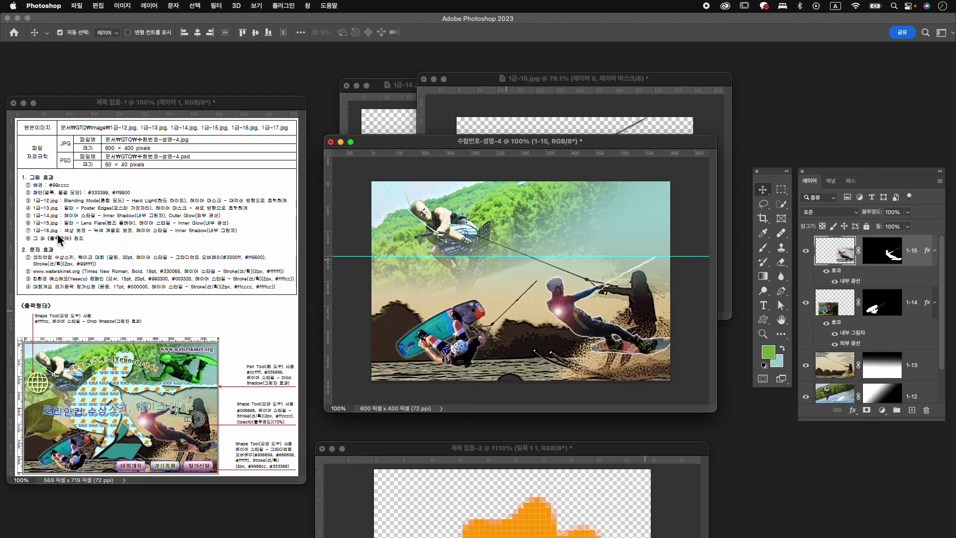
Step: Open 1급-16.jpg from the Image folder and place its window above the composition
key(super+o)
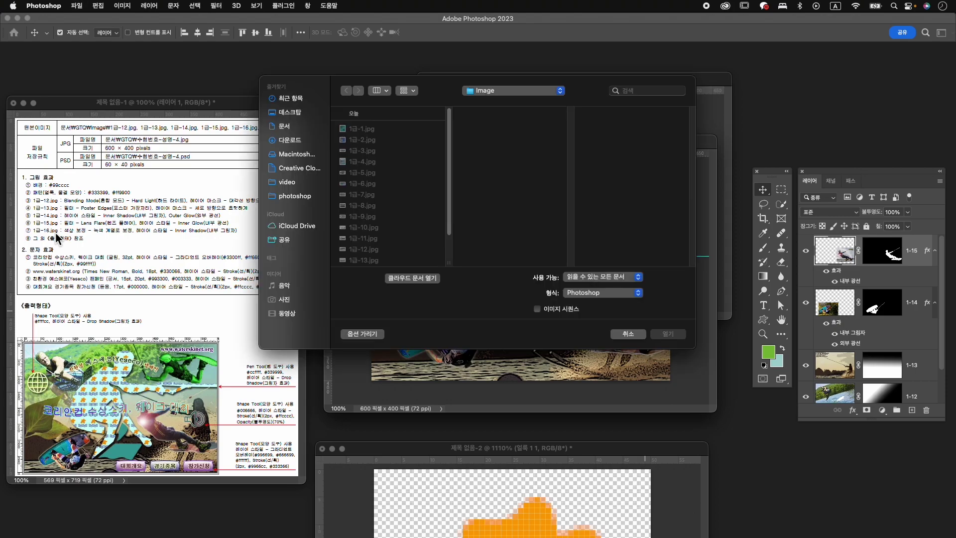
scroll(374, 200, down, 2)
click(364, 246)
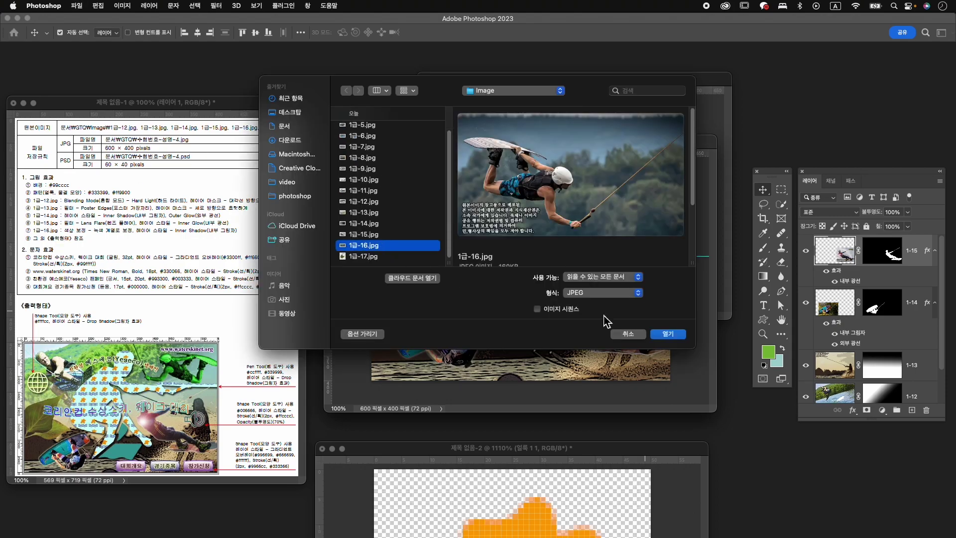
click(669, 335)
drag(197, 122, 453, 70)
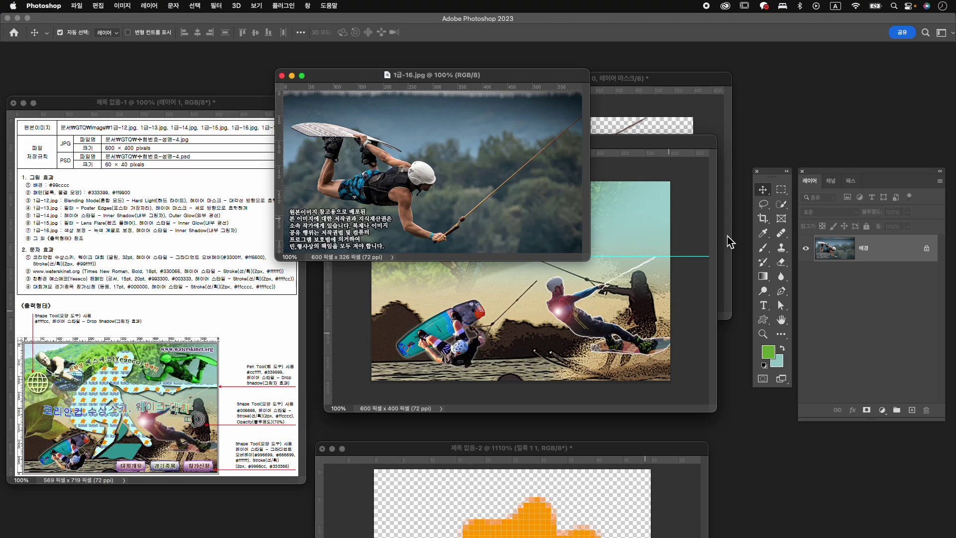
Step: Select the wakeboarder in 1급-16.jpg and colorize it green with a 색조/채도 (Hue/Saturation) adjustment at hue 118 and saturation 59
drag(781, 204, 821, 209)
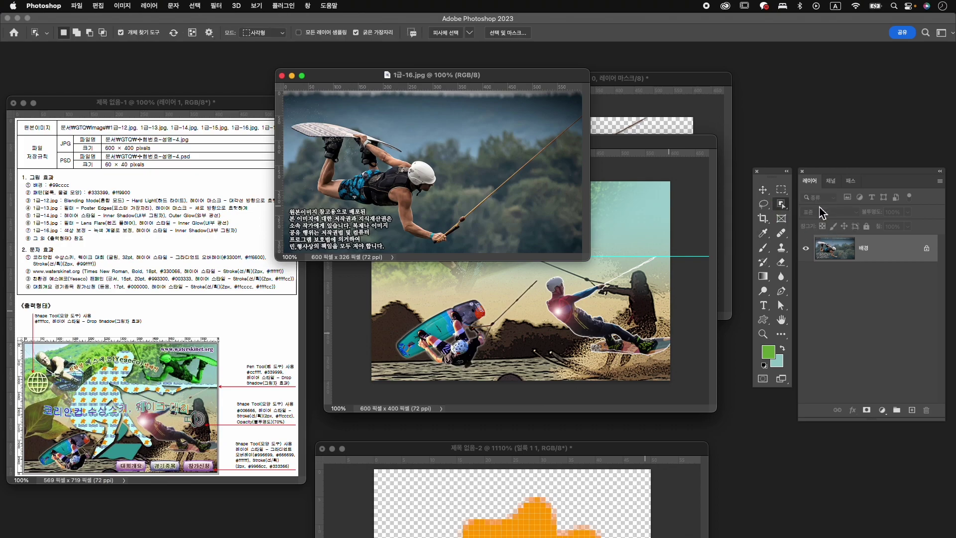
drag(287, 105, 610, 252)
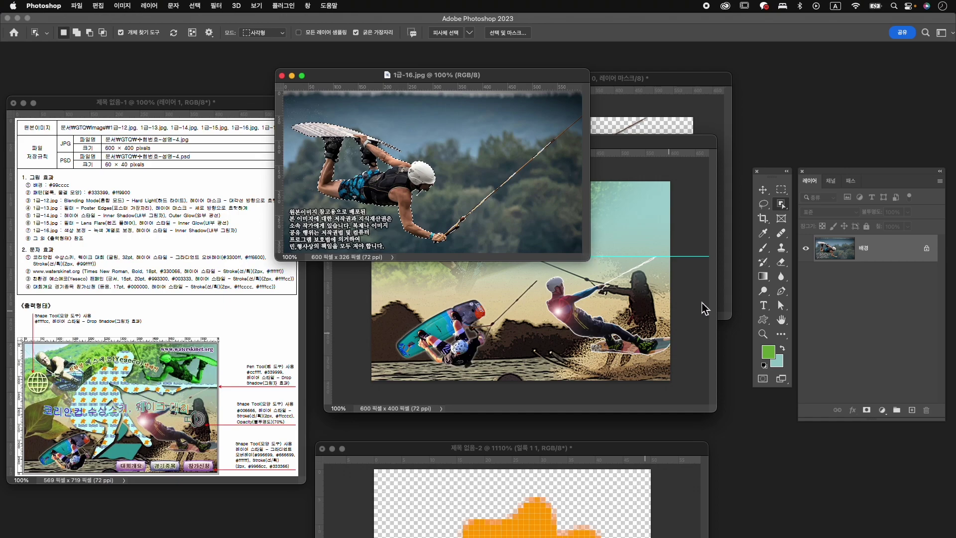
click(883, 410)
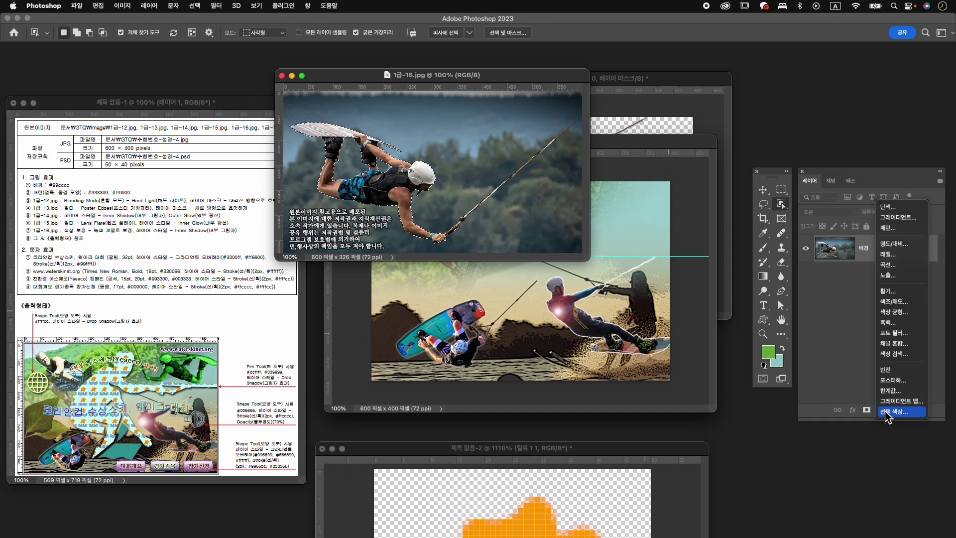
click(893, 301)
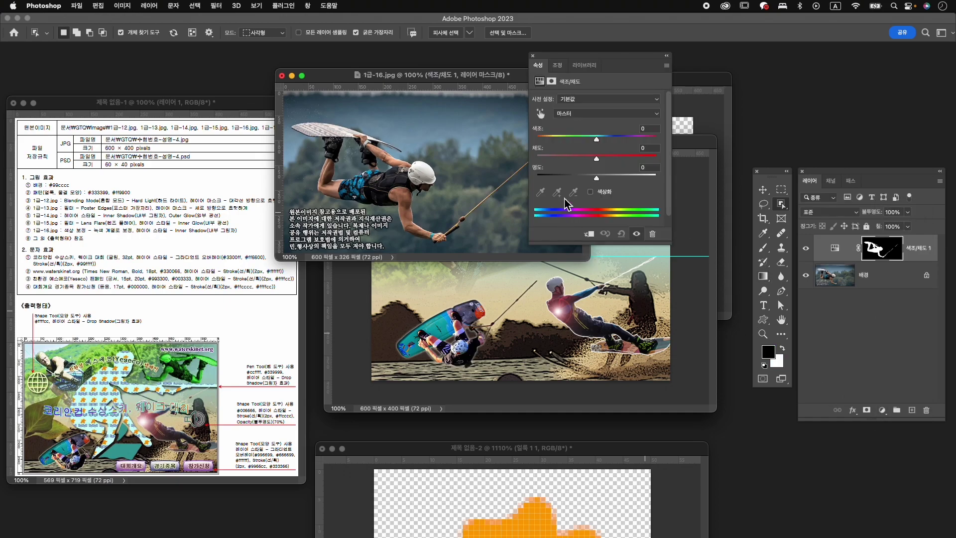
click(591, 192)
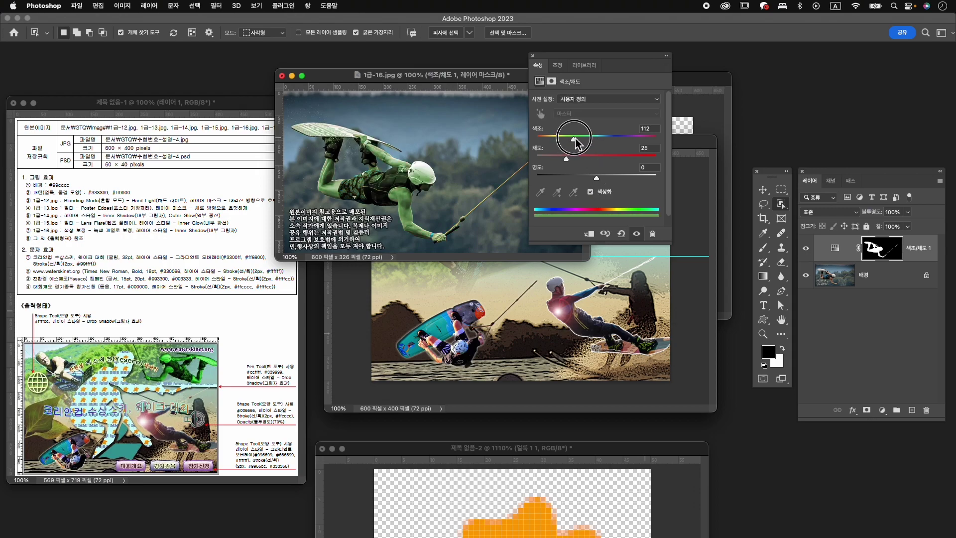
drag(566, 158, 575, 139)
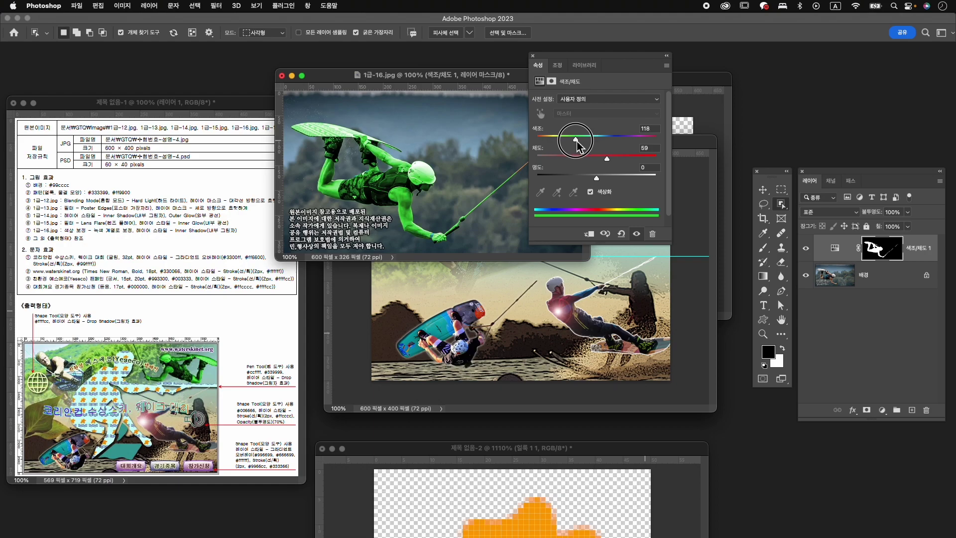
Step: Mask the background layer of 1급-16.jpg to the wakeboarder by reusing the selection from the 색조/채도 1 layer mask
click(532, 55)
click(875, 281)
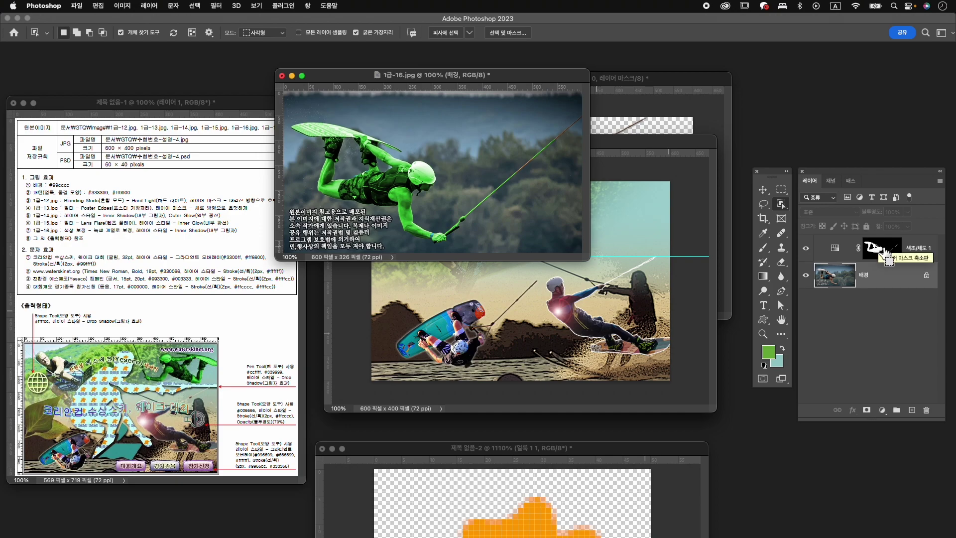
ctrl+click(889, 257)
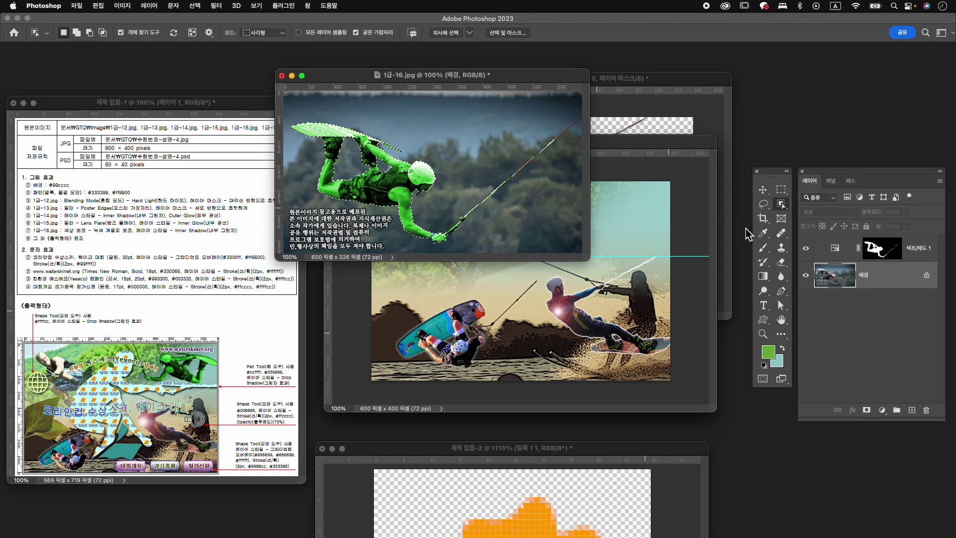
click(868, 412)
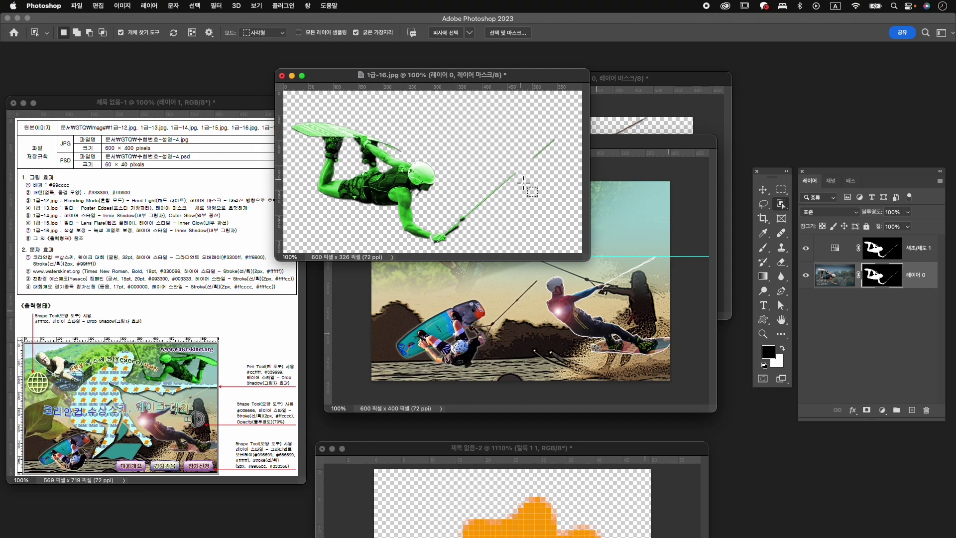
Step: Brush along the tow rope on the 레이어 0 and 색조/채도 1 masks to restore the rope in green and clean its edges
key(b)
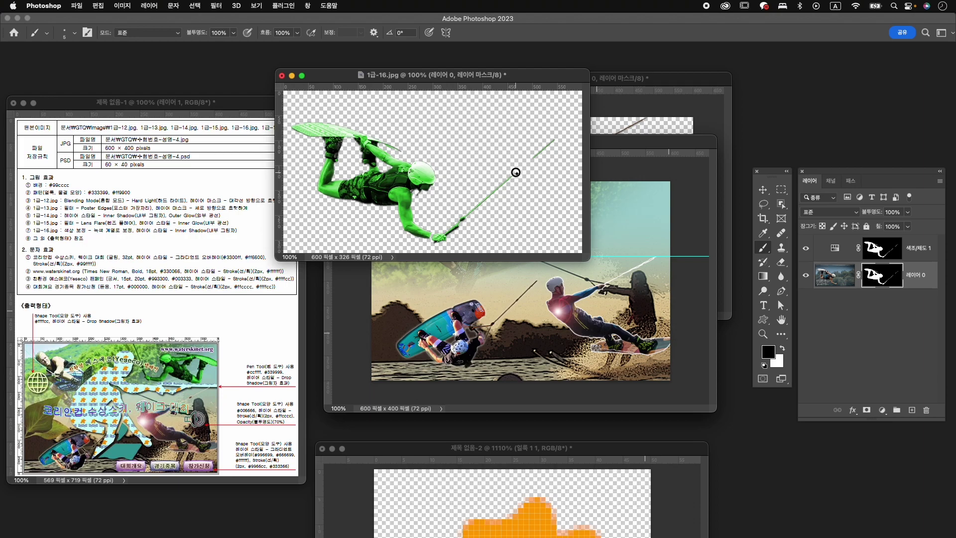
key(x)
click(880, 251)
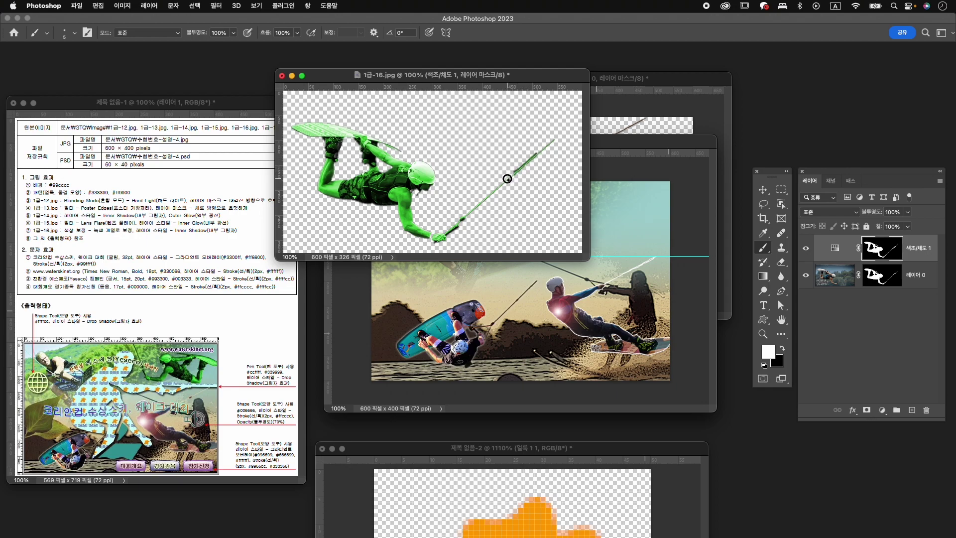
key(x)
key(x)
click(882, 275)
key(x)
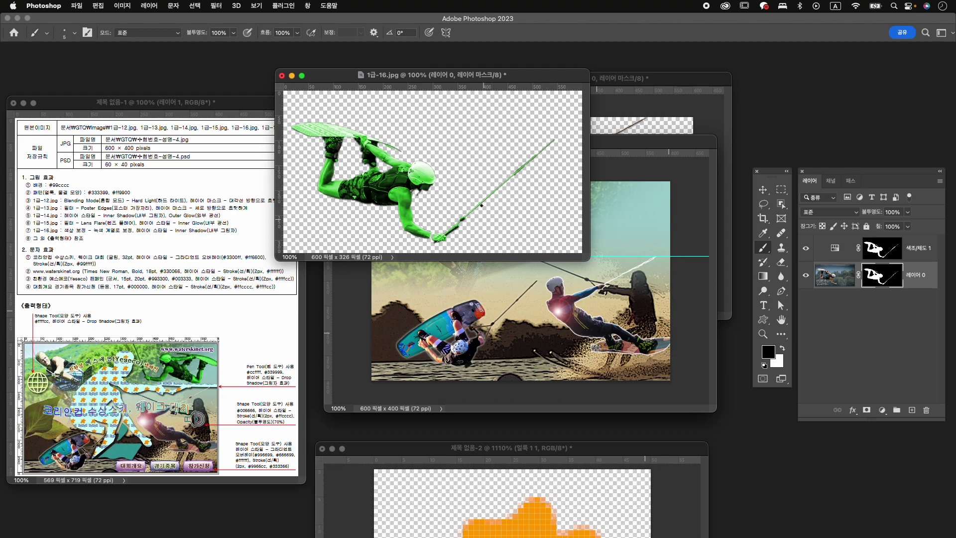
Step: Try to move the green wakeboarder into the 수험번호-성명-4 composition, undo it and return to 1급-16.jpg
key(v)
drag(377, 178, 538, 321)
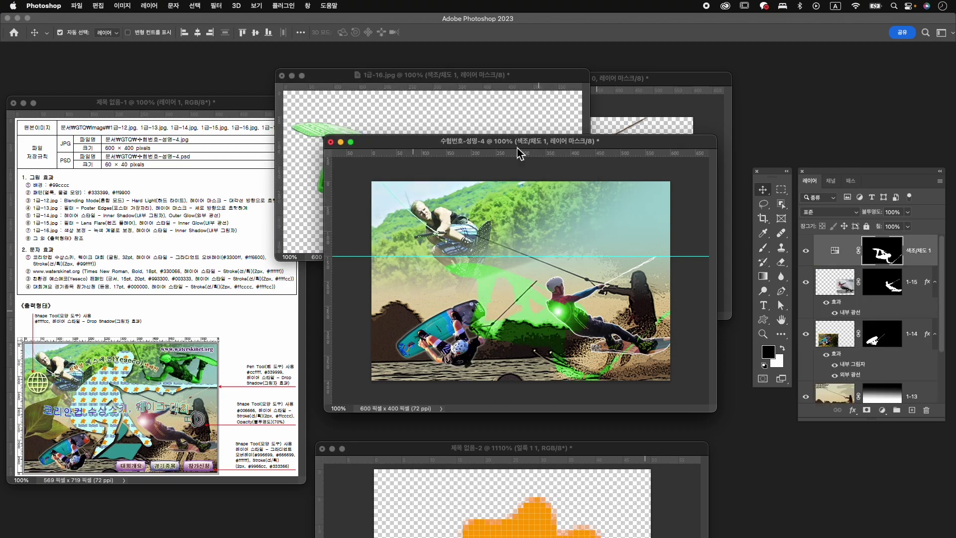
key(super+z)
click(446, 85)
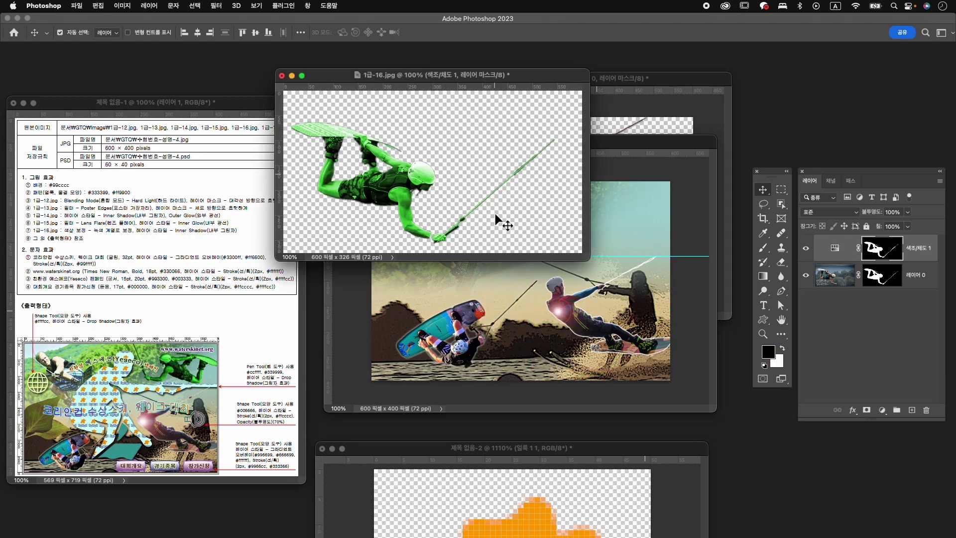
Step: Stamp the visible layers of 1급-16.jpg into a new layer and copy it into the 수험번호-성명-4 composition
click(915, 255)
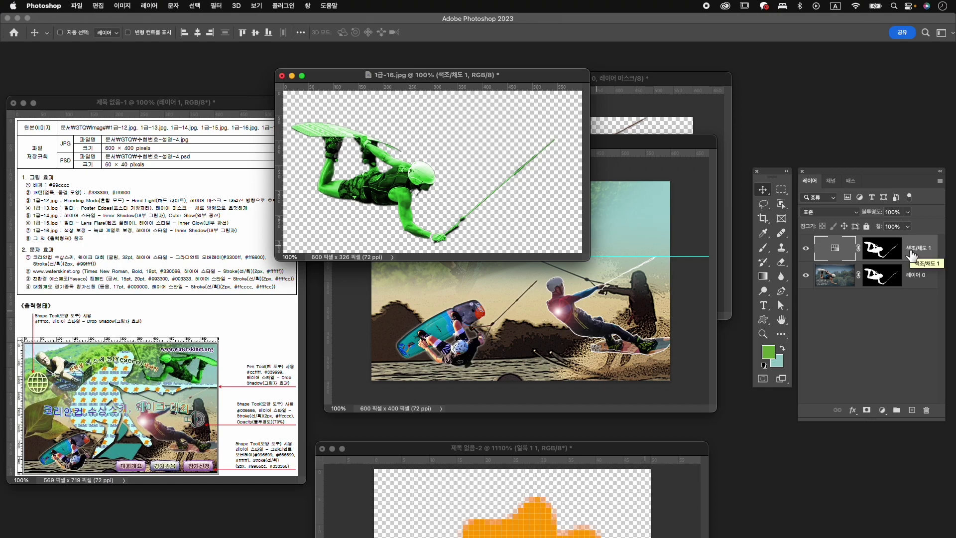
key(super+alt+shift+e)
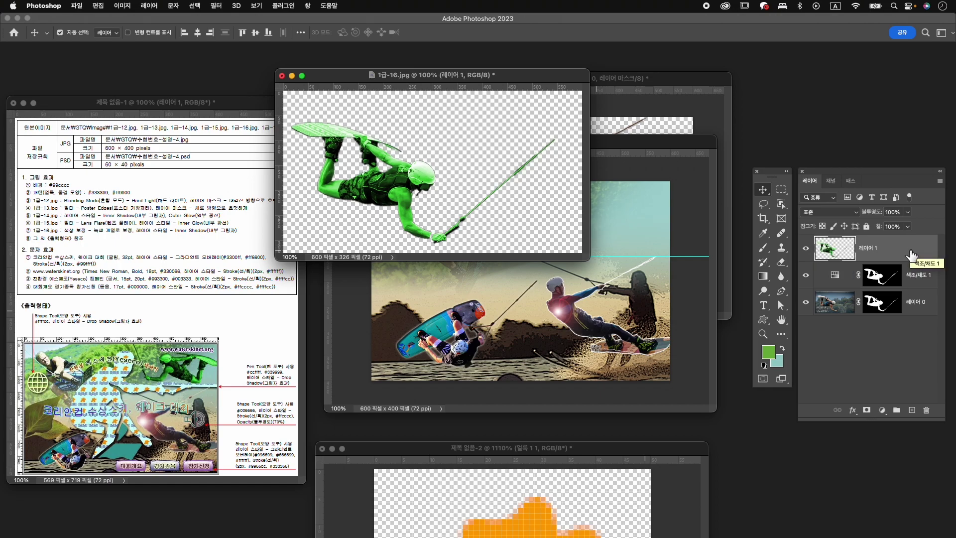
drag(500, 77, 862, 76)
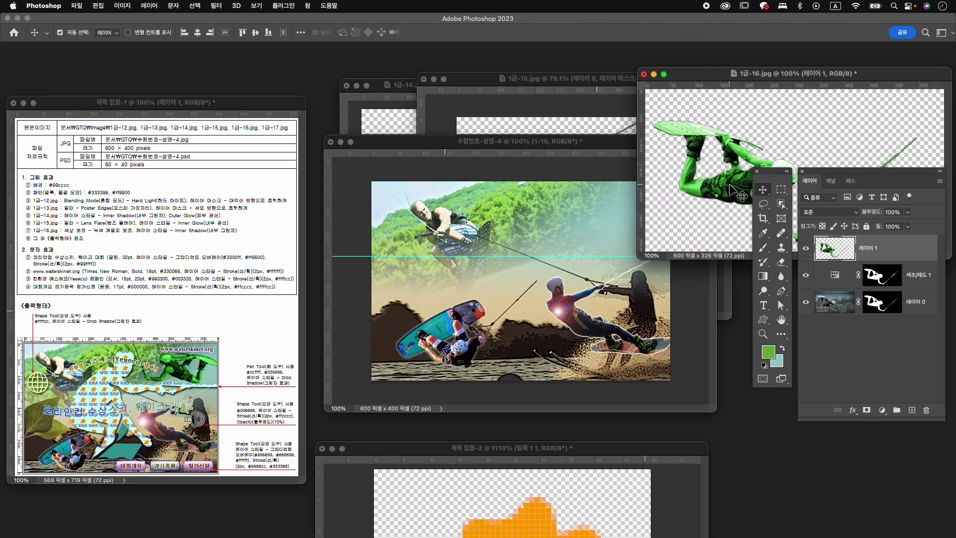
drag(716, 200, 593, 243)
Step: Flip the green wakeboarder horizontally and scale it to about 66% in the canvas's upper-right area
key(ctrl+t)
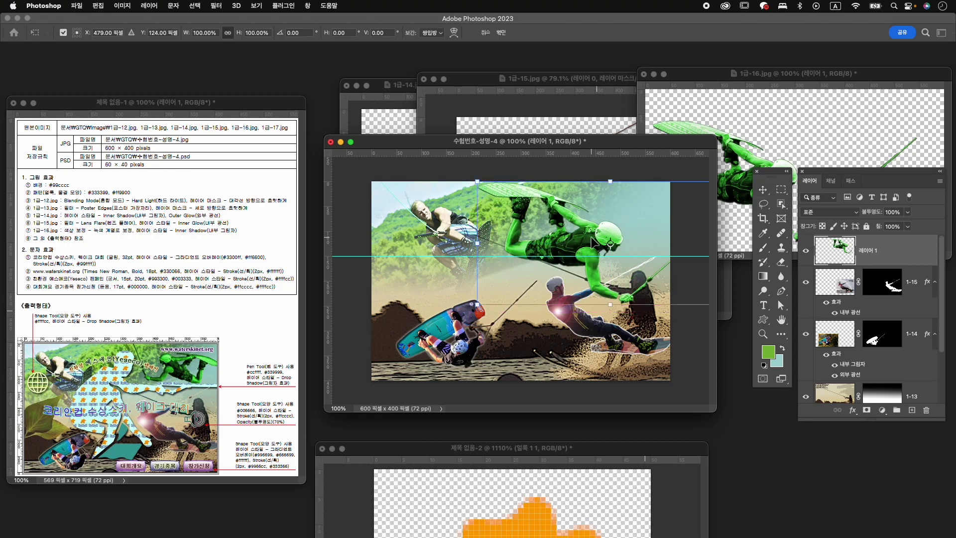
right_click(593, 241)
click(642, 466)
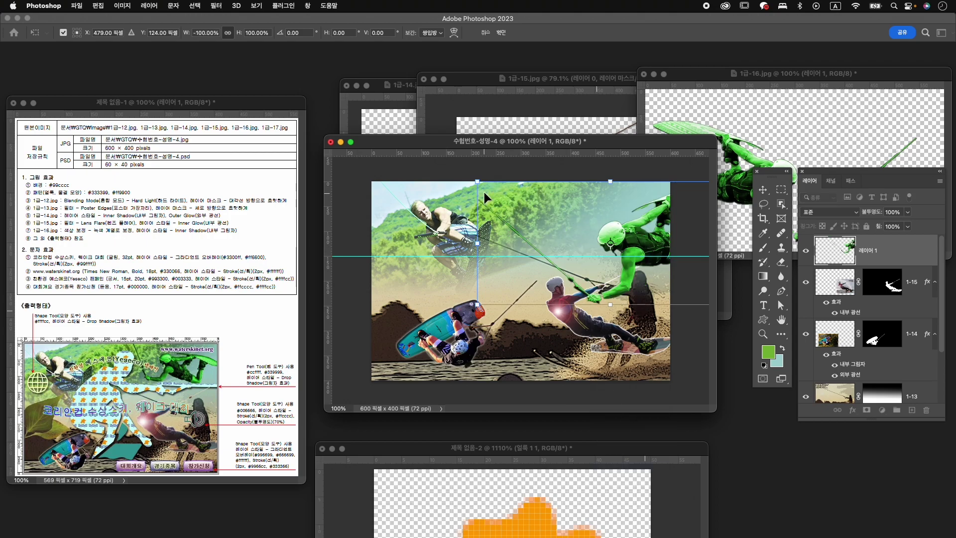
drag(479, 181, 529, 206)
drag(656, 239, 614, 222)
drag(649, 259, 660, 271)
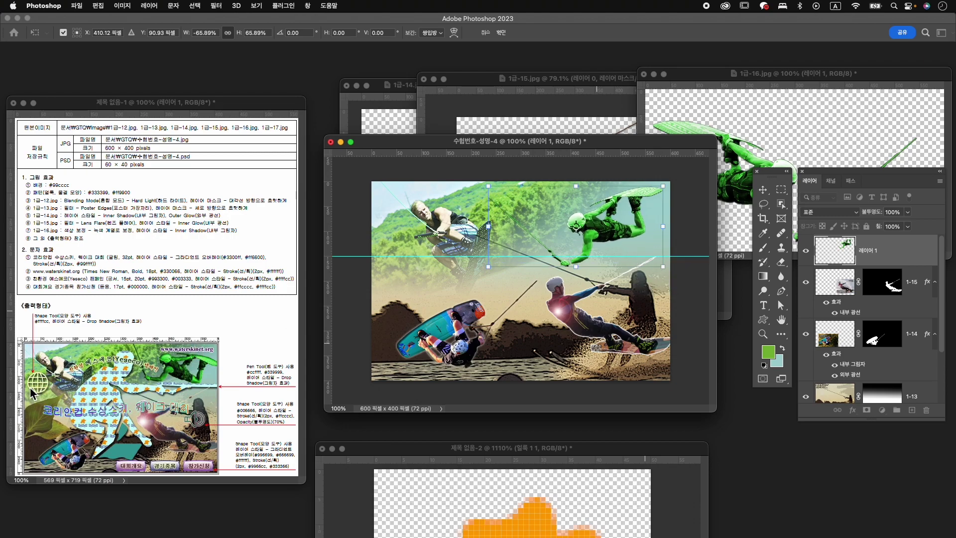
Step: Rotate the green wakeboarder clockwise until its board is nearly level, scale it to about 62% and fit it into the canvas's upper-right corner
drag(525, 154, 518, 249)
drag(675, 181, 680, 213)
drag(622, 225, 622, 222)
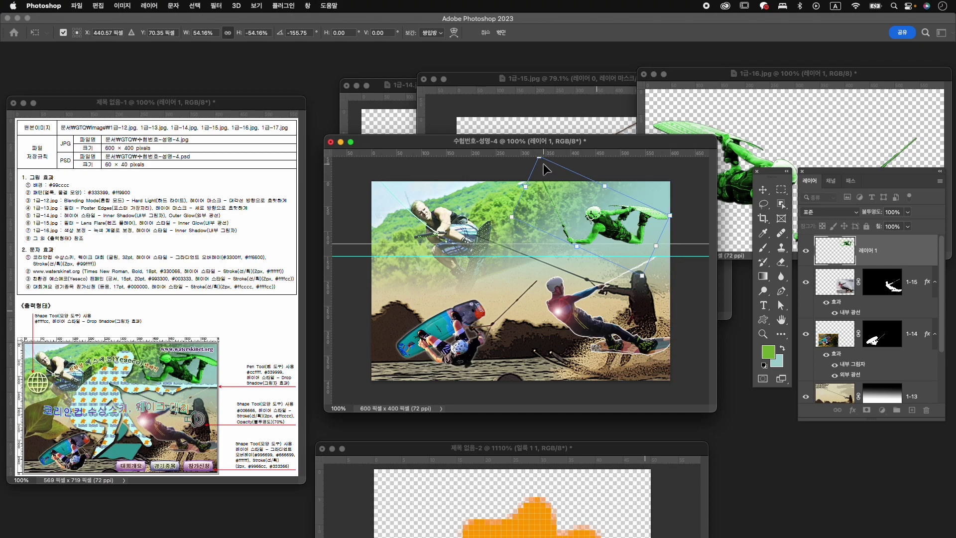
drag(539, 158, 523, 138)
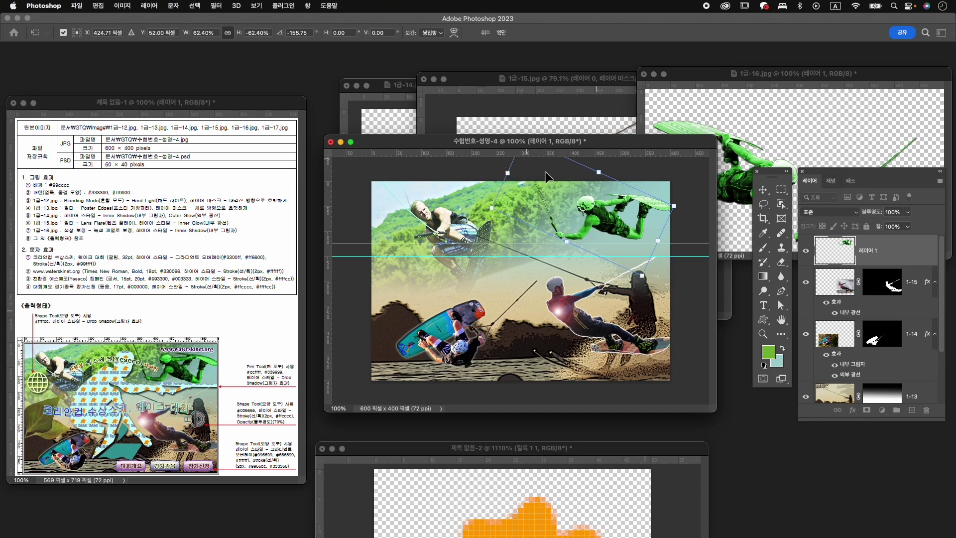
drag(626, 226, 627, 228)
key(Return)
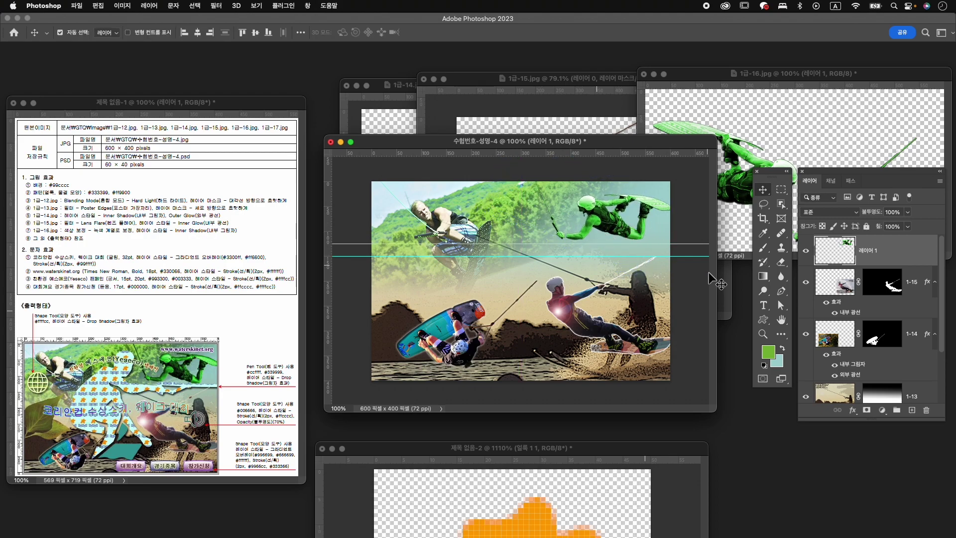
Step: Rename the green wakeboarder layer as 1-16 and apply the 내부 그림자 (Inner Shadow) layer style to it
double_click(868, 250)
text(1-16)
key(Return)
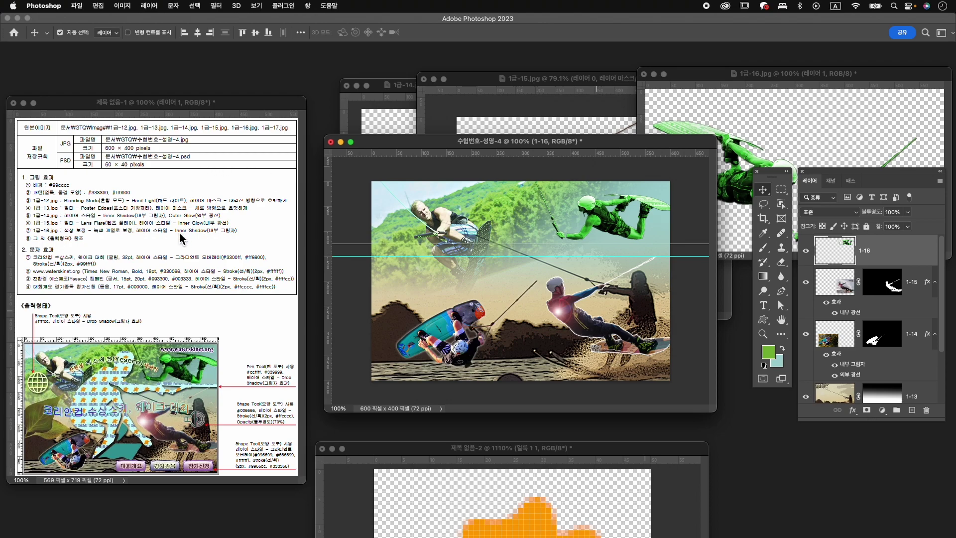
click(853, 410)
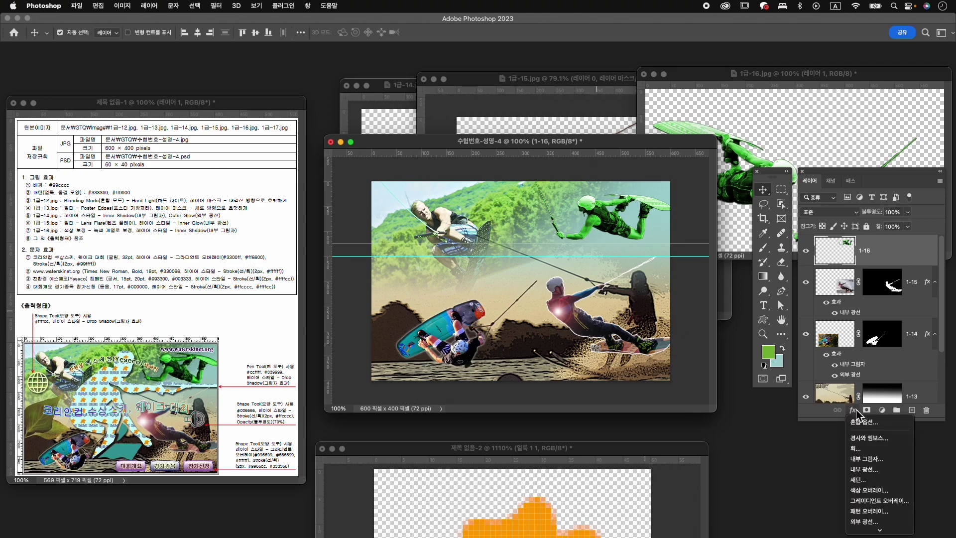
click(887, 459)
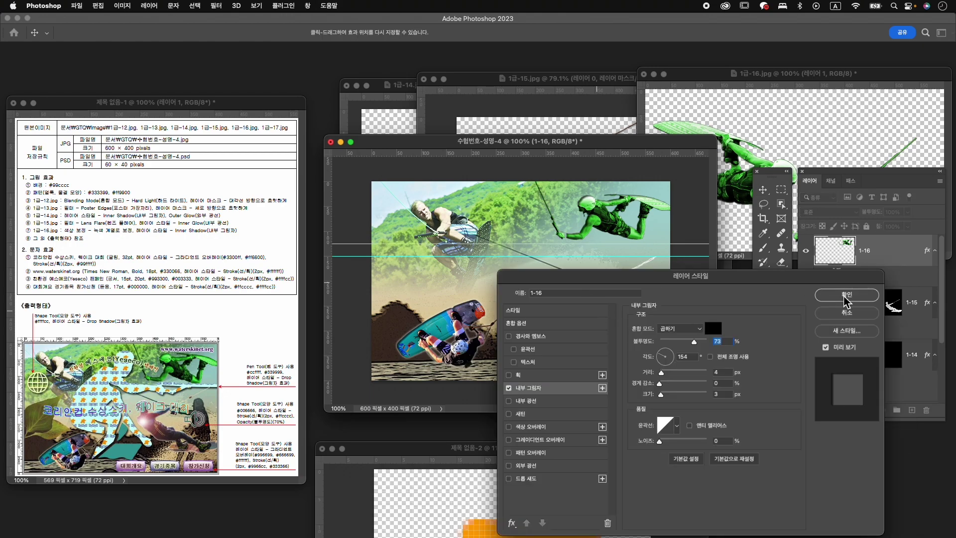
click(847, 298)
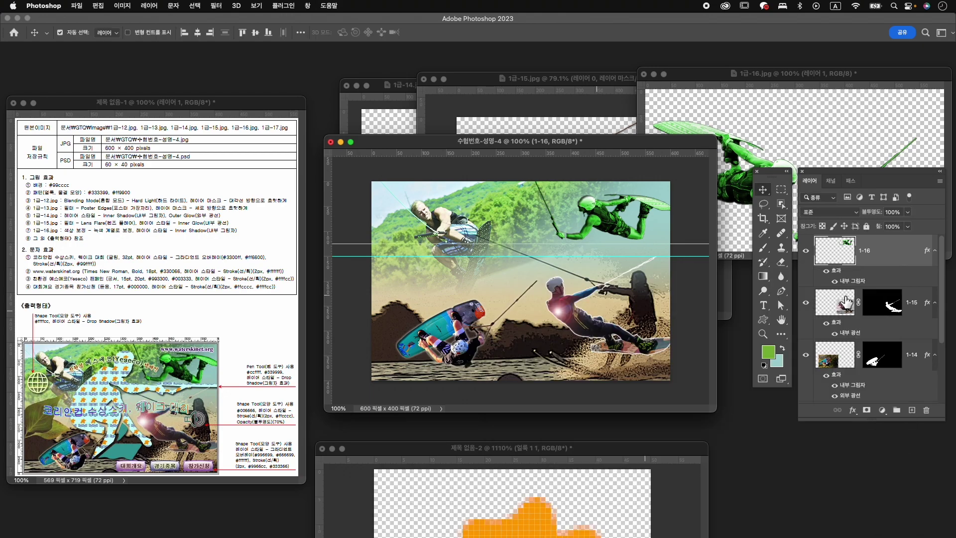
Step: Close the source photos 1급-14.jpg, 1급-15.jpg and 1급-16.jpg, discarding their changes
click(347, 89)
click(490, 217)
click(423, 79)
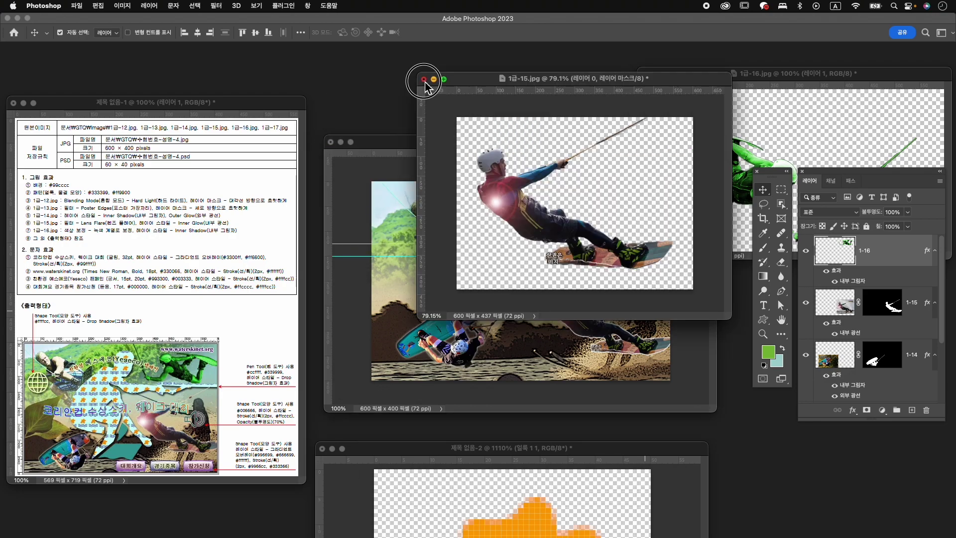
click(478, 215)
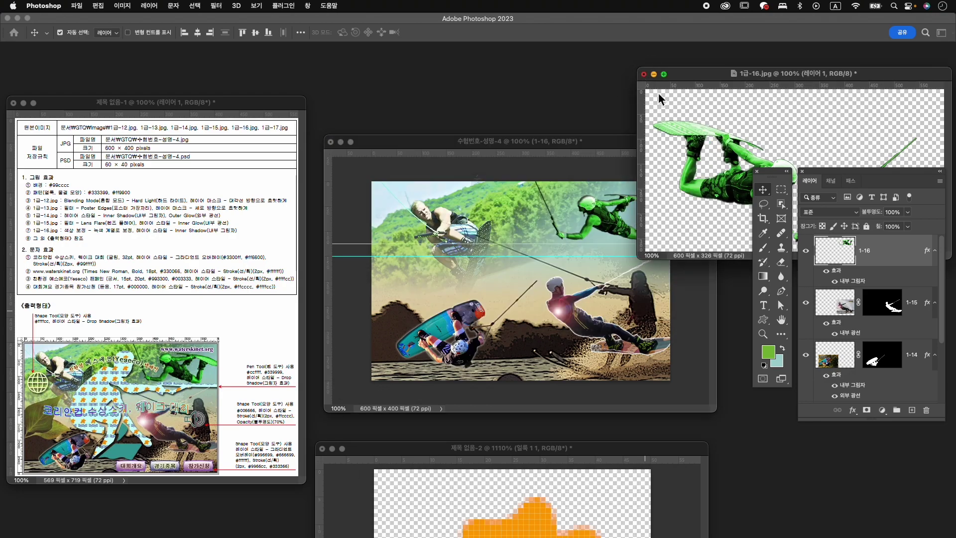
key(super+w)
click(533, 217)
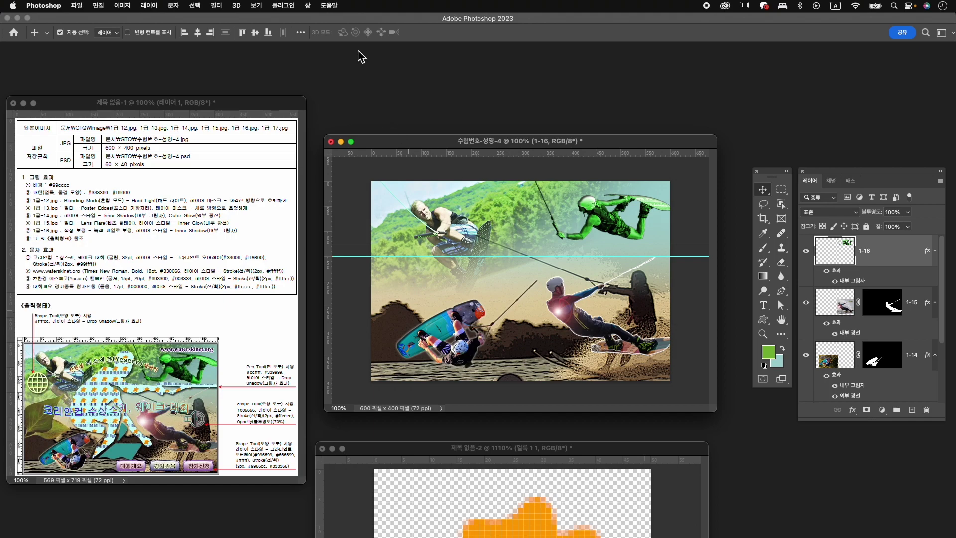
Step: Save the composition in the GTQ folder as 수험번호-성명-4.psd in Photoshop format
click(76, 6)
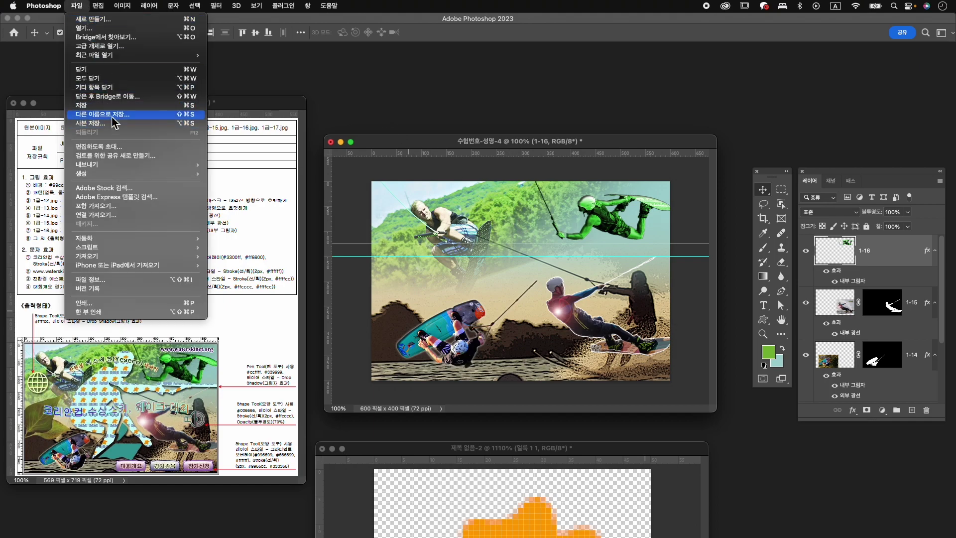
click(115, 121)
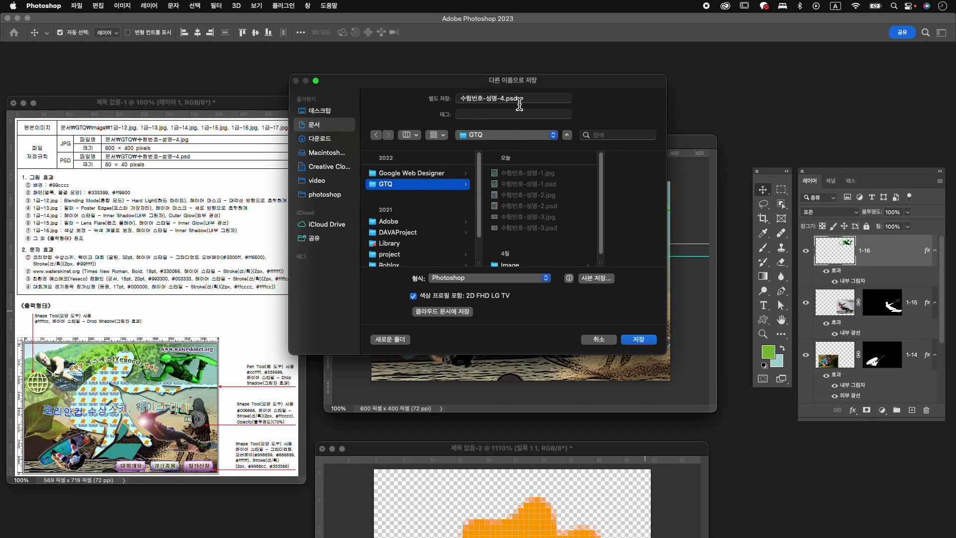
click(645, 342)
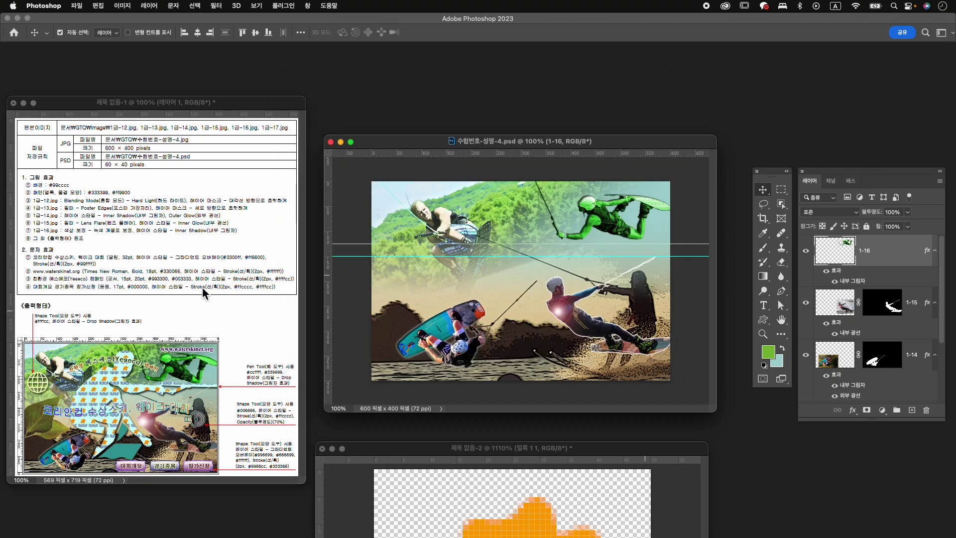
Step: Open 1급-17.jpg from the Image folder and place its window above the composition
key(super+o)
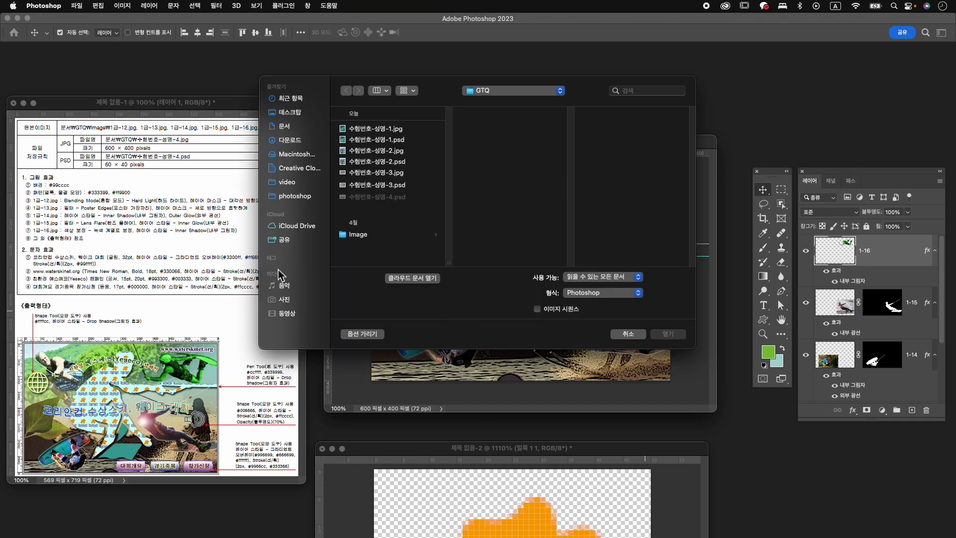
click(376, 234)
click(505, 267)
click(496, 257)
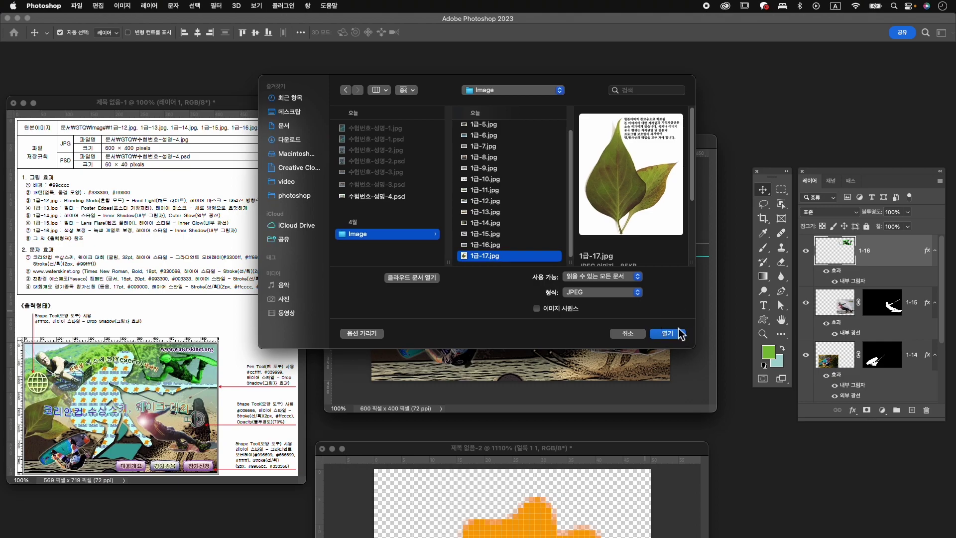
click(681, 335)
drag(125, 90, 473, 77)
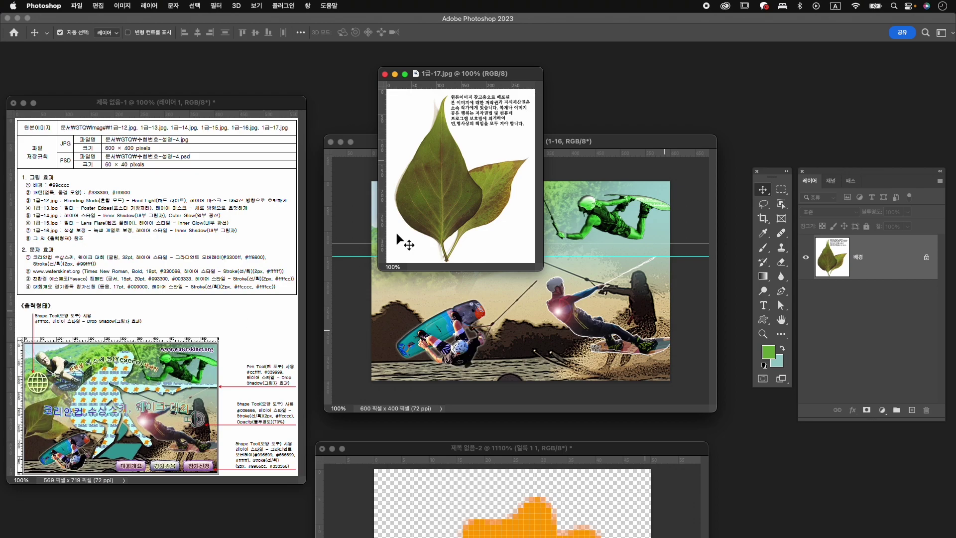
Step: Select the two leaves in 1급-17.jpg with the Object Selection tool and mask out their background
click(782, 204)
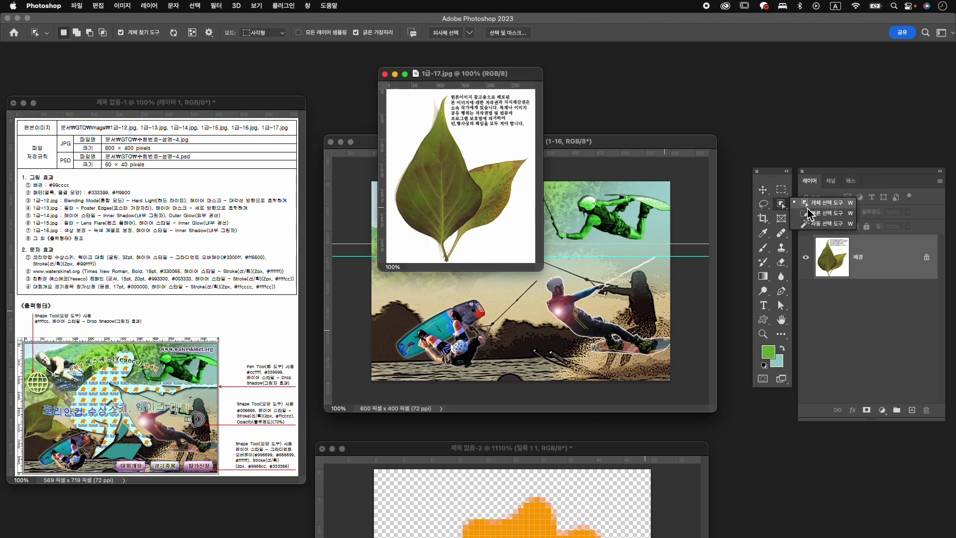
click(817, 203)
drag(519, 257, 386, 89)
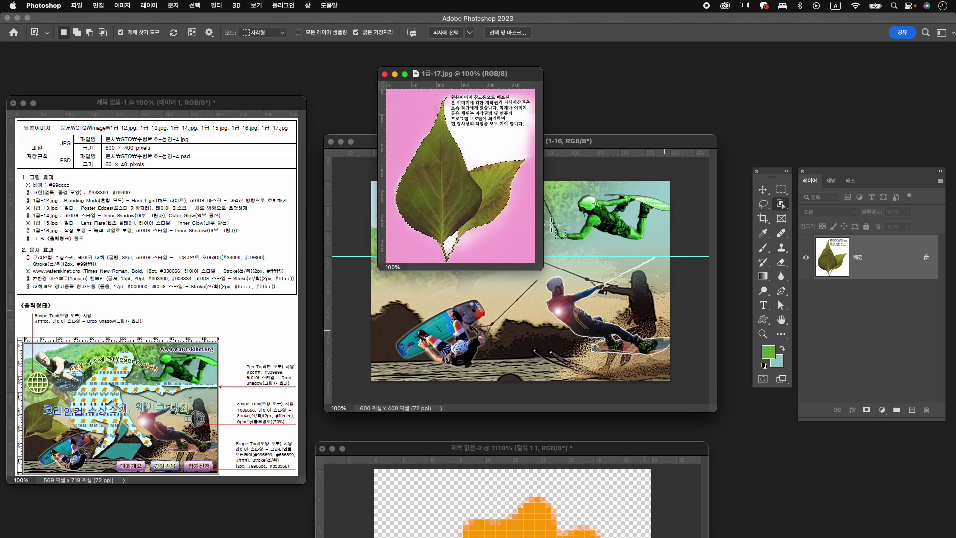
click(867, 410)
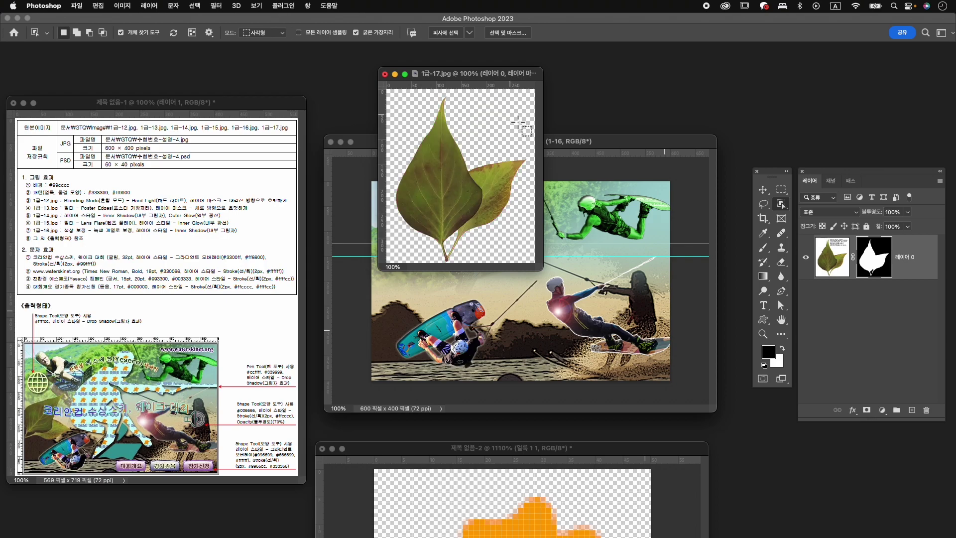
Step: Add the masked leaves to 수험번호-성명-4.psd at the canvas's left edge, scaled to about 50% and rotated 45°
key(v)
drag(451, 194, 399, 309)
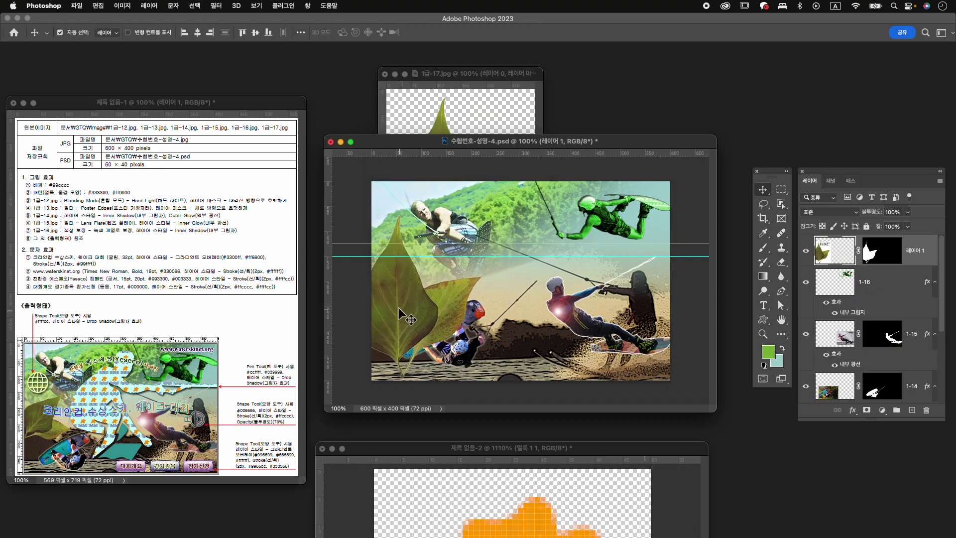
key(super+t)
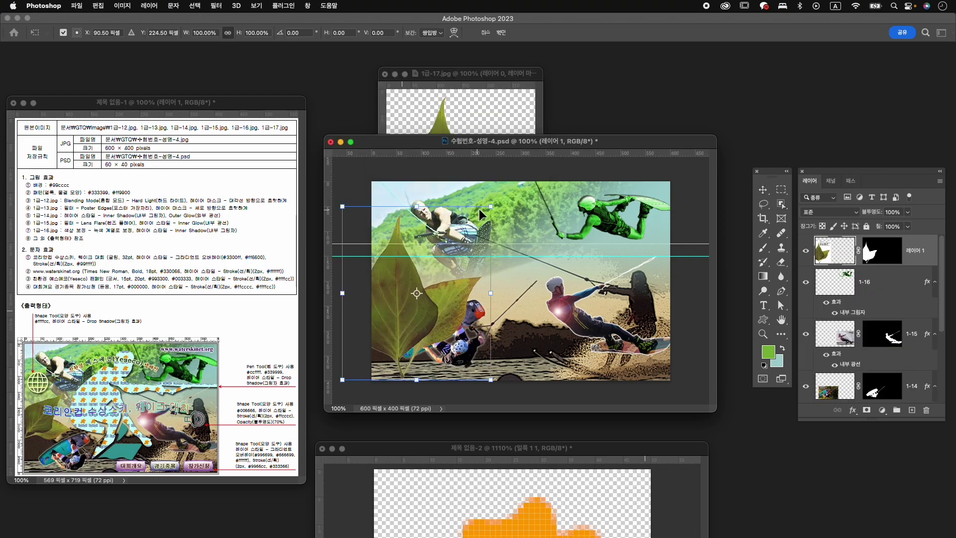
drag(491, 206, 434, 295)
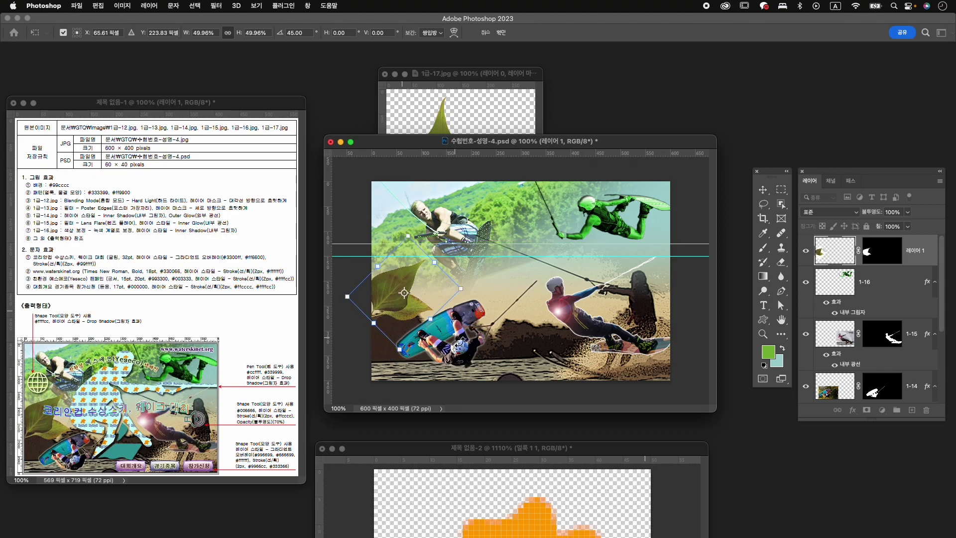
key(Return)
Step: Fine-tune the placement of the 1-14 rider, the leaves and the 1-12 photo to match the reference output
click(460, 344)
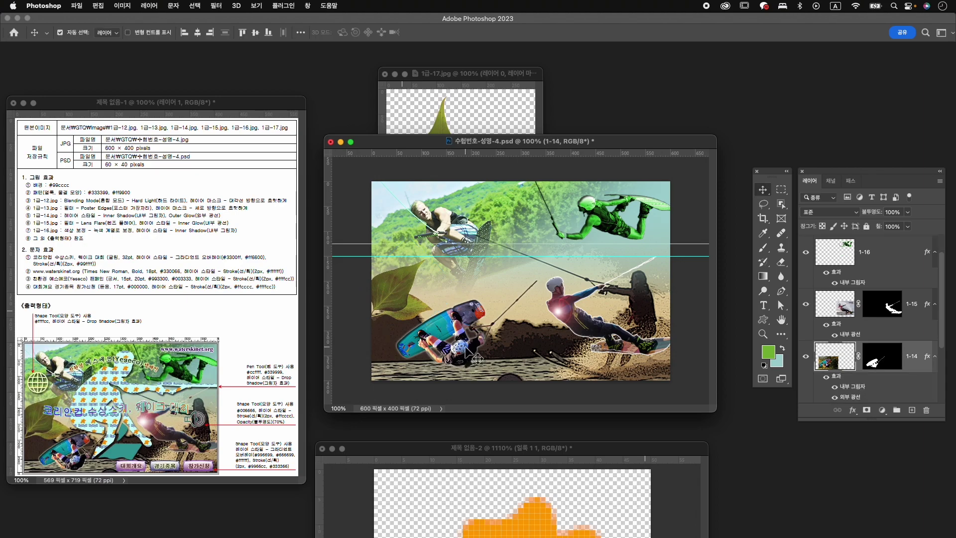
drag(470, 356, 471, 357)
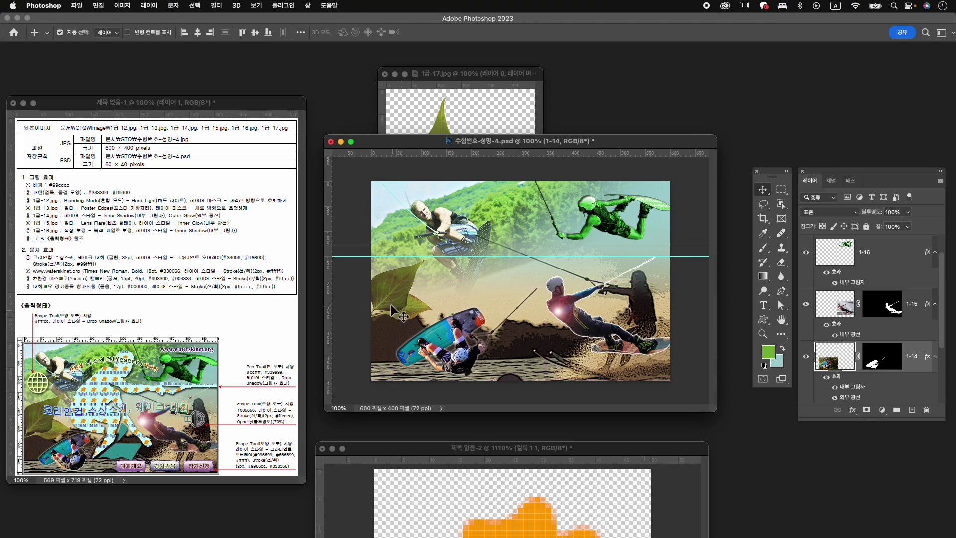
drag(404, 304, 426, 310)
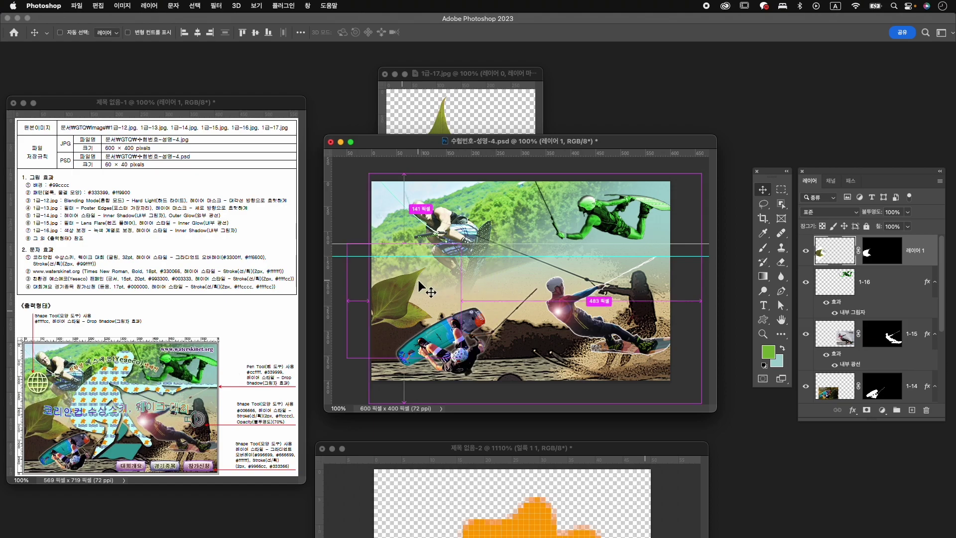
key(ctrl+t)
drag(463, 242, 437, 222)
key(Return)
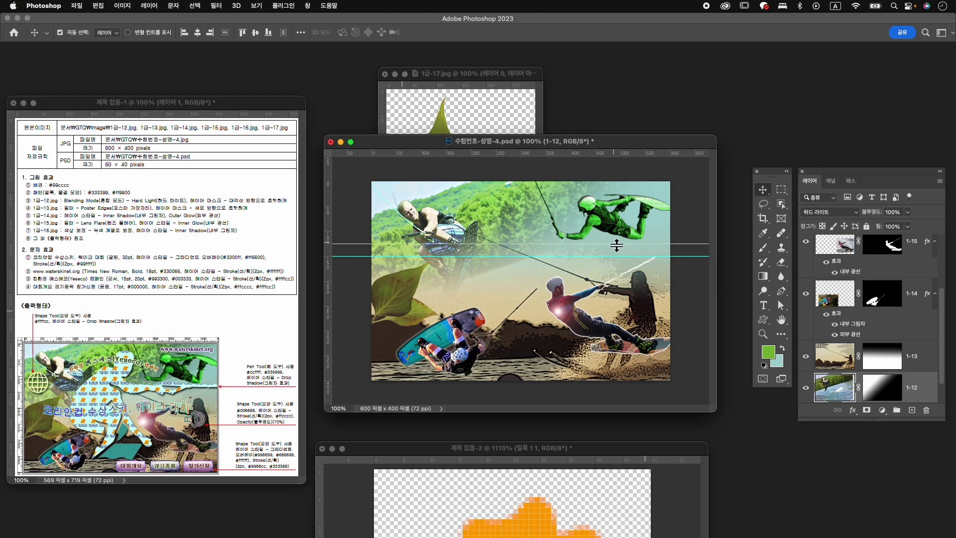
Step: Close 1급-17.jpg, discarding its changes
click(385, 74)
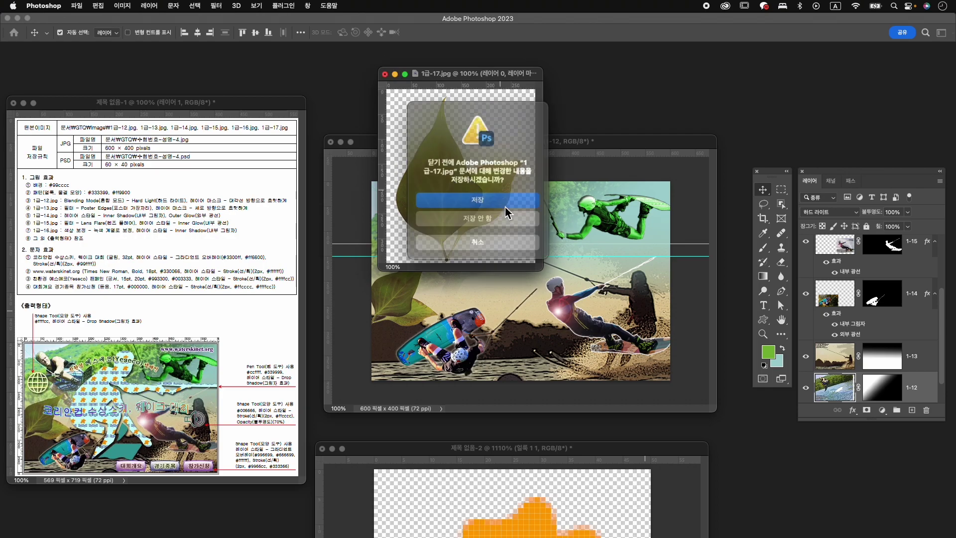
click(478, 216)
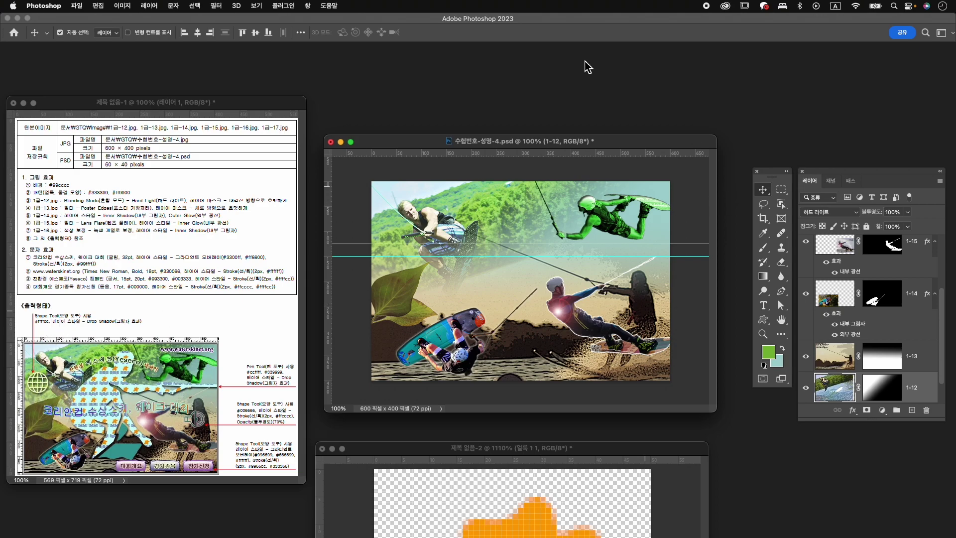
Step: Draw the wire globe custom shape from the 웹 group, about 74 px across, above the leaves at about X 10, Y 88 px
click(313, 5)
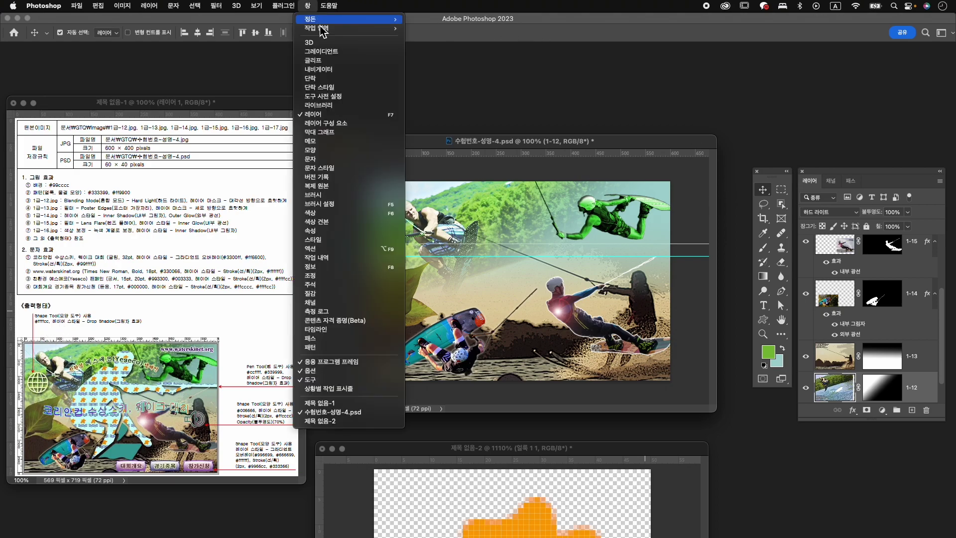
click(344, 150)
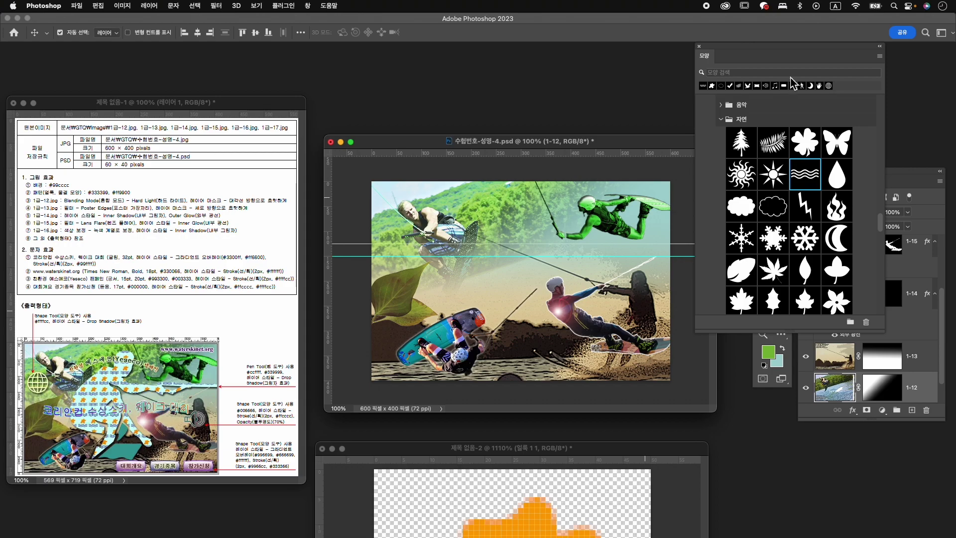
scroll(789, 224, down, 15)
click(721, 308)
click(806, 299)
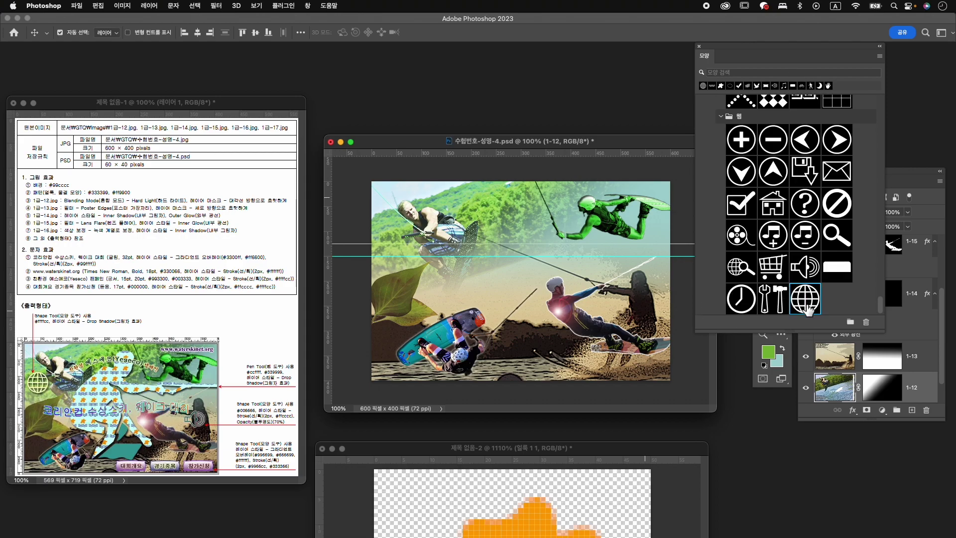
click(771, 336)
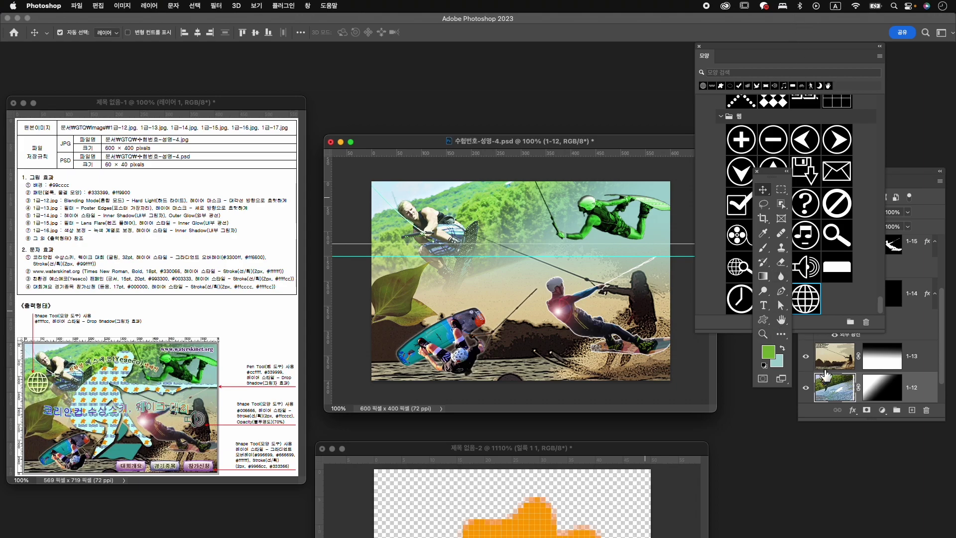
drag(831, 332, 831, 303)
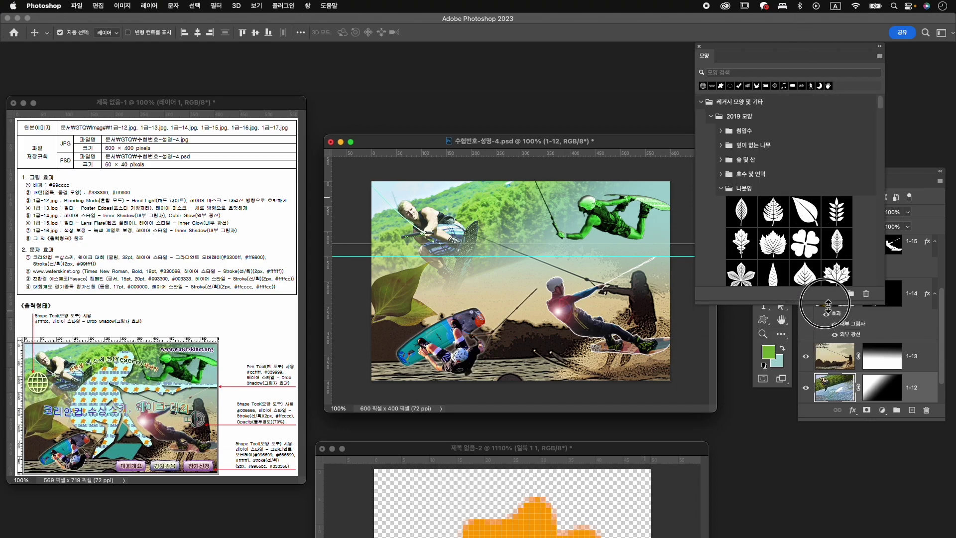
click(762, 322)
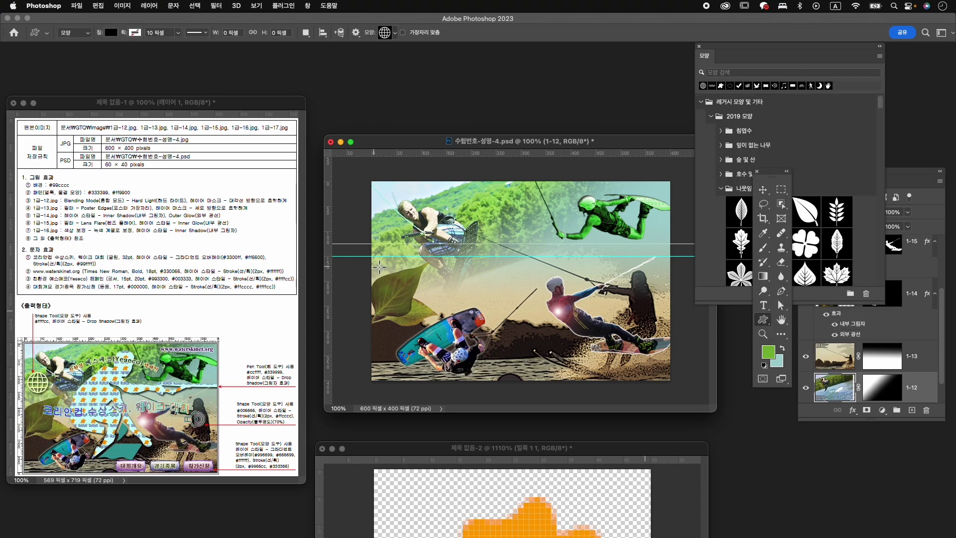
drag(379, 230, 415, 265)
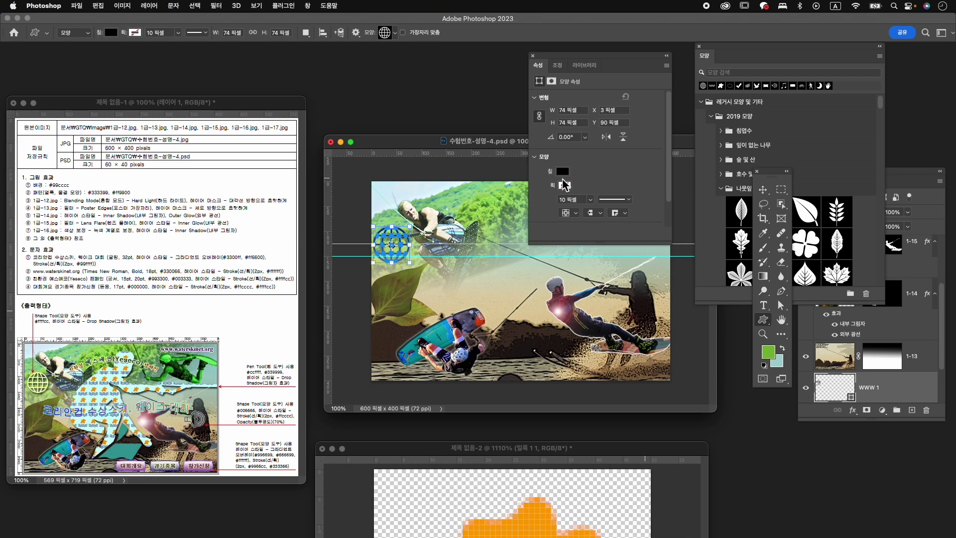
key(super+t)
drag(409, 243, 411, 242)
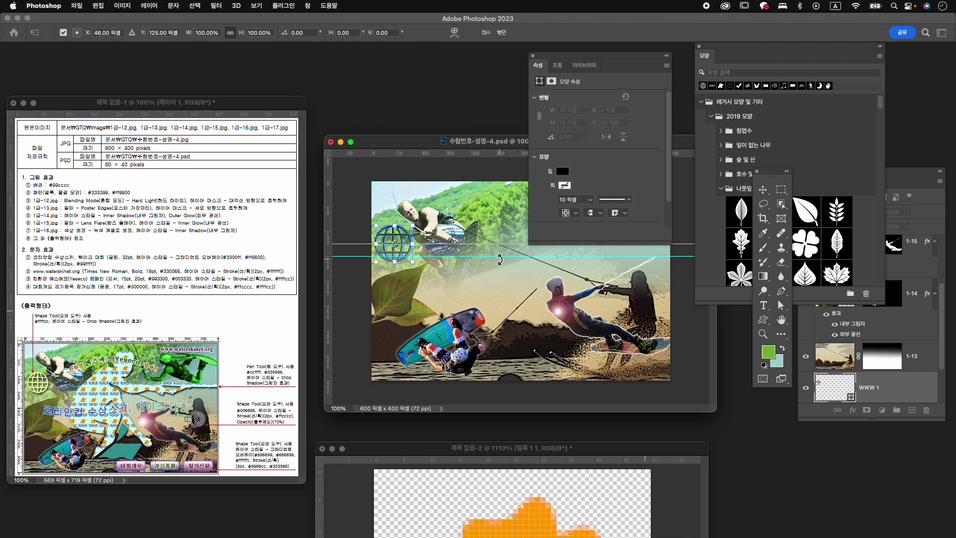
key(Return)
Step: Fill the globe shape with #ffffcc and give it a Drop Shadow layer style
click(563, 171)
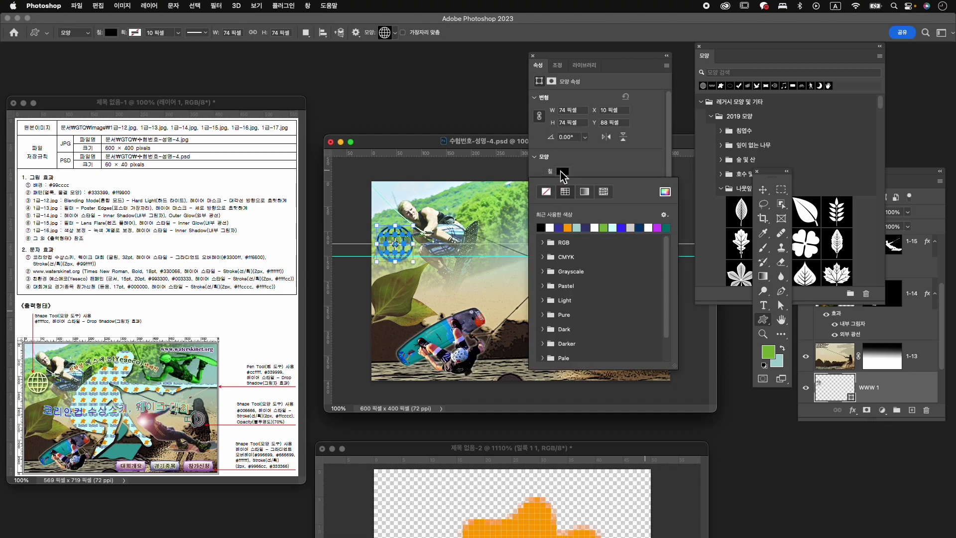
click(665, 191)
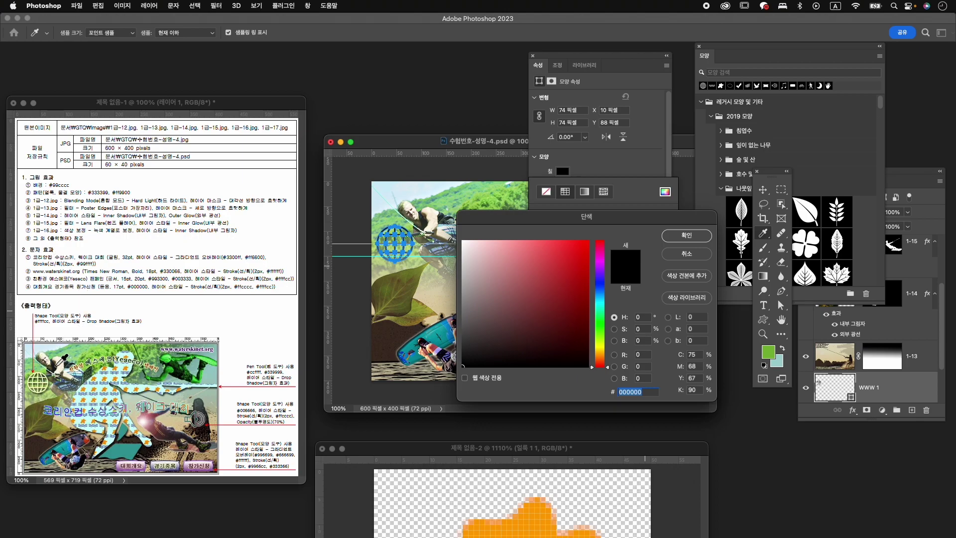
text(ffffcc)
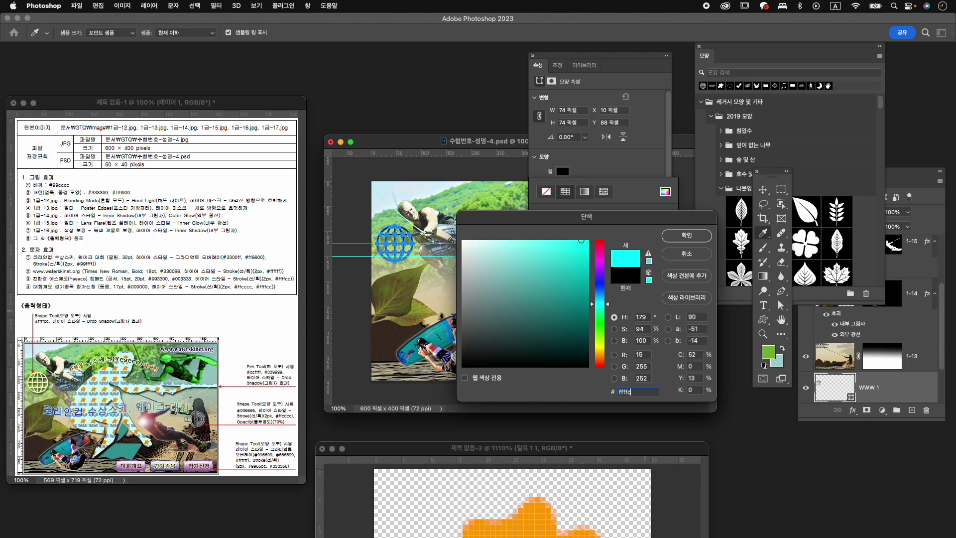
key(Return)
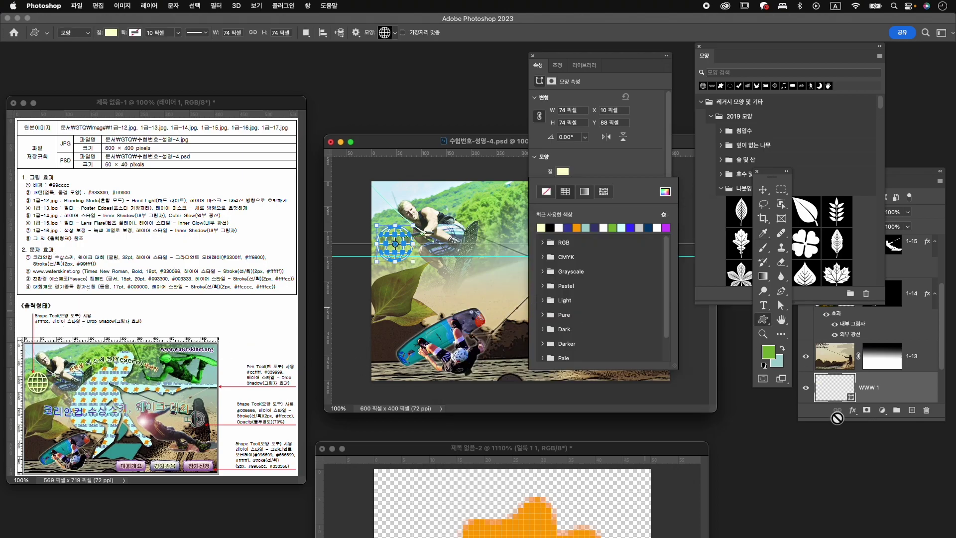
click(853, 410)
click(876, 527)
click(865, 297)
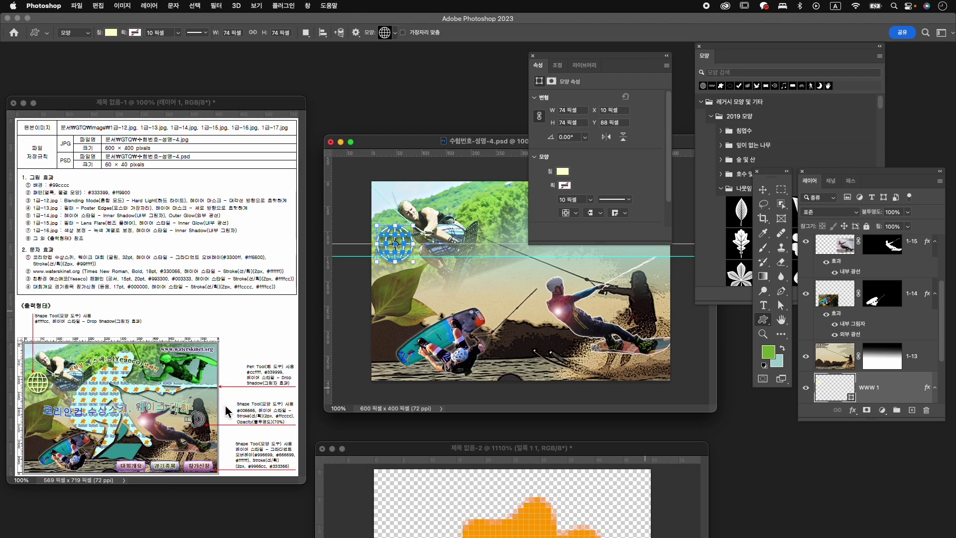
Step: Choose the speaker with sound waves from the 웹 group as the custom shape
click(713, 238)
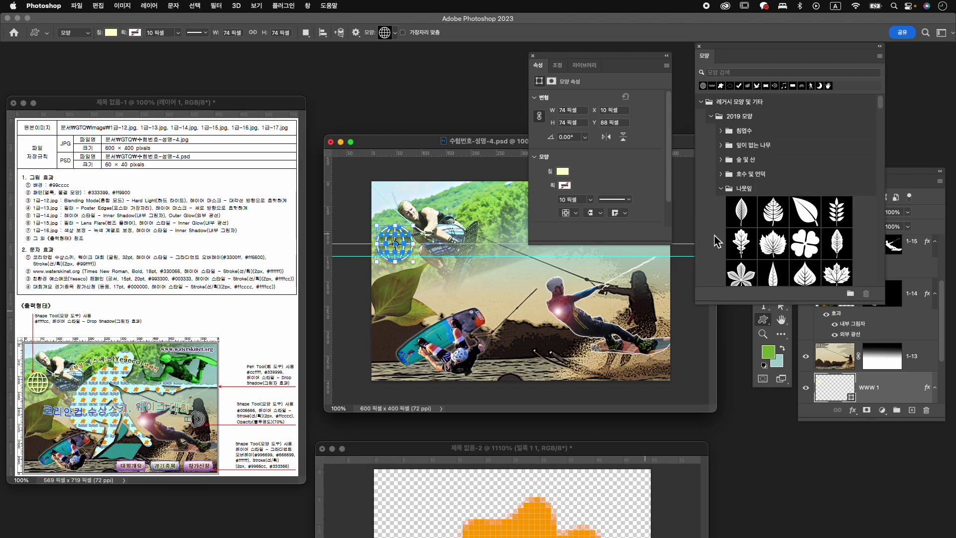
scroll(752, 224, down, 15)
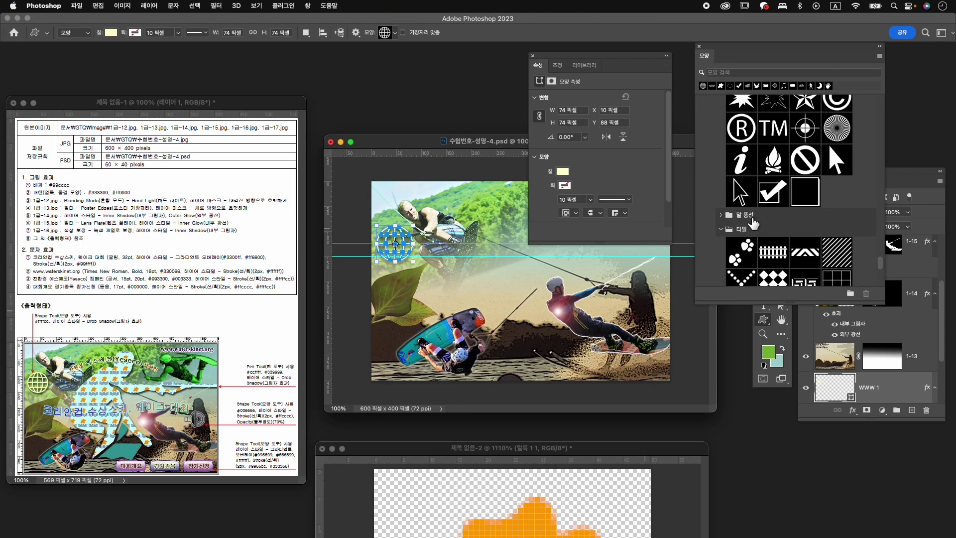
scroll(753, 224, down, 5)
scroll(797, 238, down, 5)
click(797, 238)
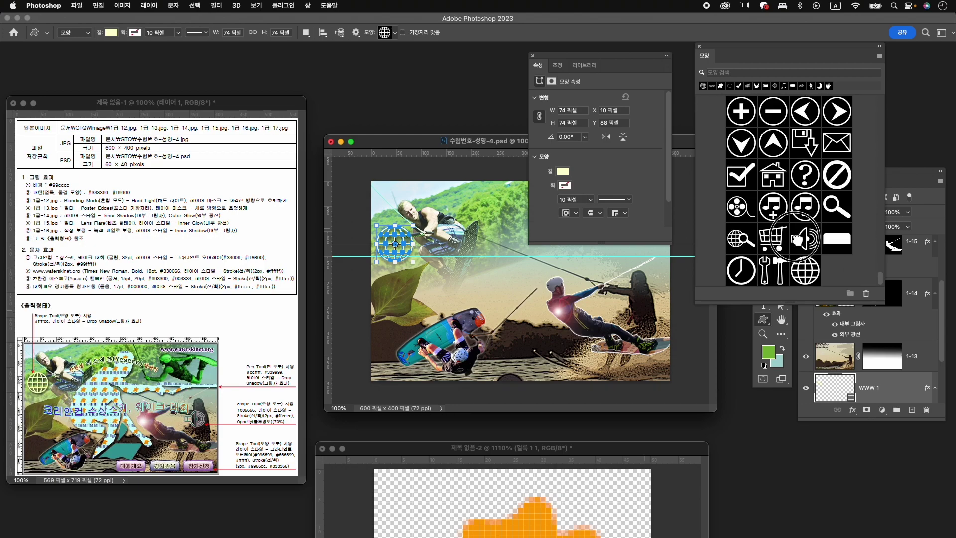
scroll(797, 234, up, 2)
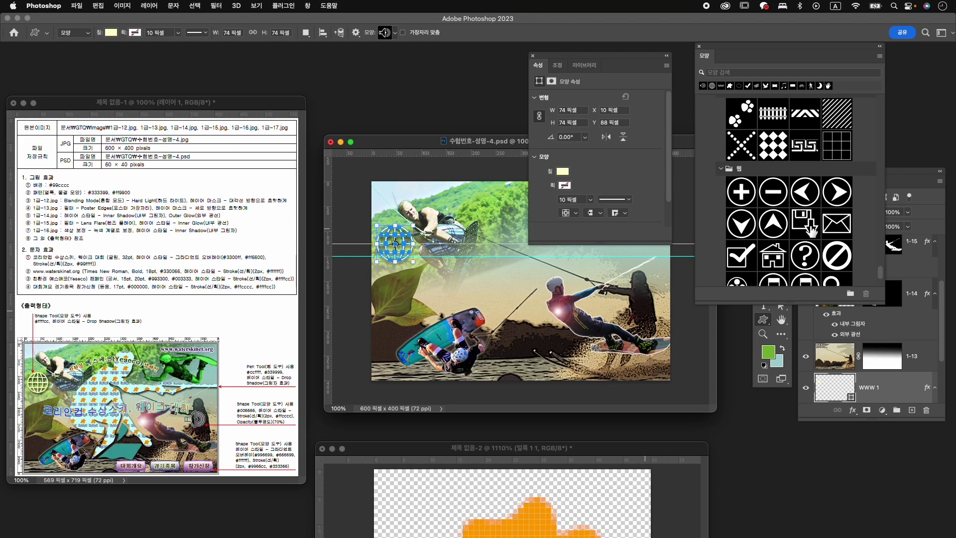
Step: Draw the speaker custom shape about 73 × 58 px over the dark figure behind the wakeboarder
scroll(802, 229, down, 2)
click(764, 323)
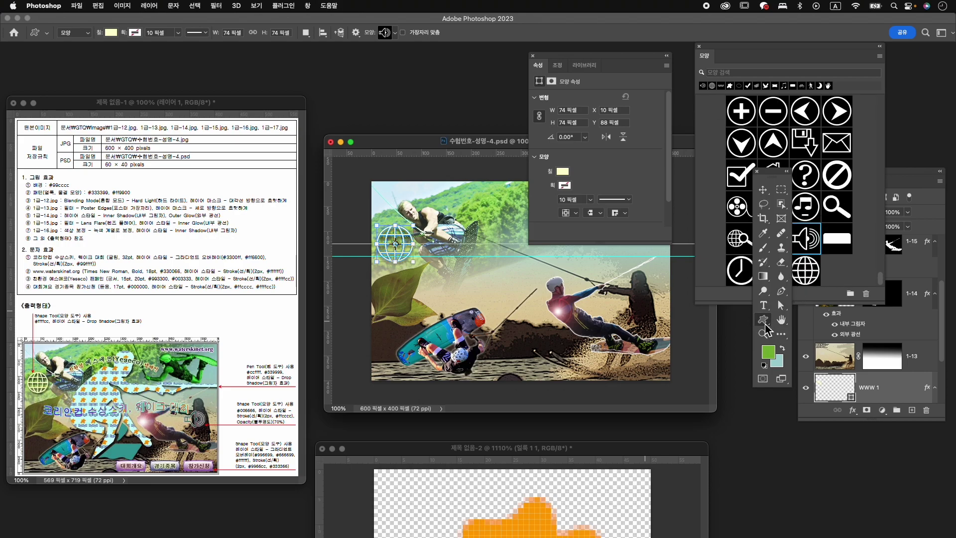
drag(608, 290, 641, 300)
key(super+t)
key(Return)
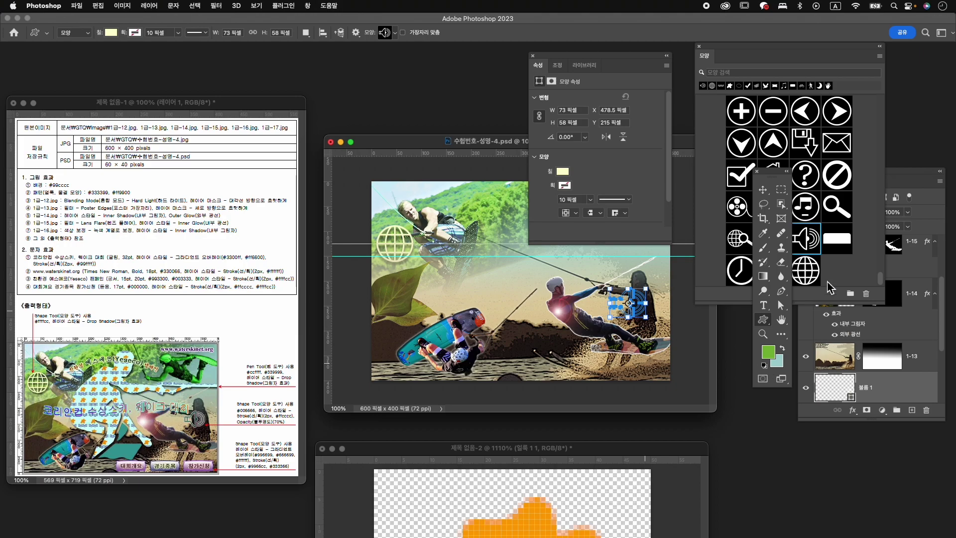
Step: Bring the speaker shape layer to the top of the layer stack
click(884, 393)
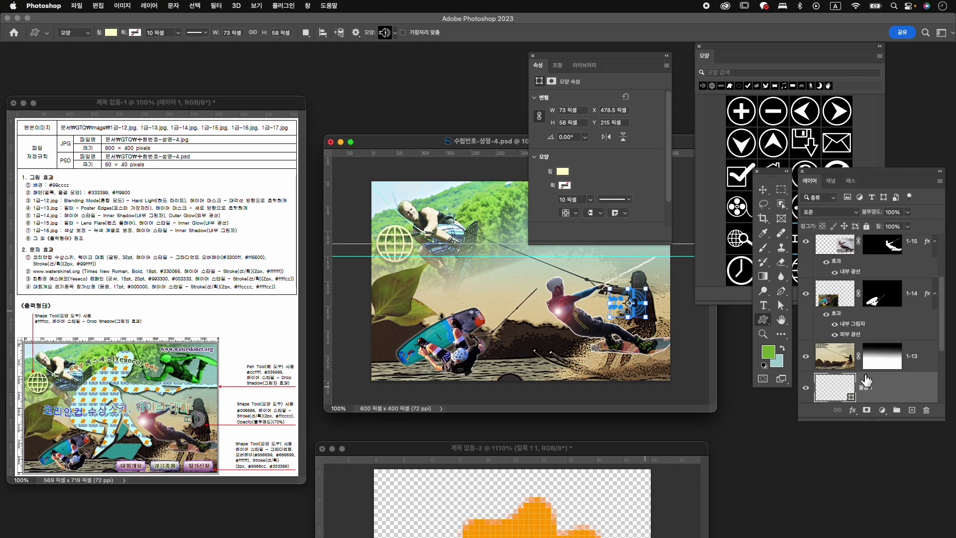
click(877, 394)
drag(877, 393, 887, 378)
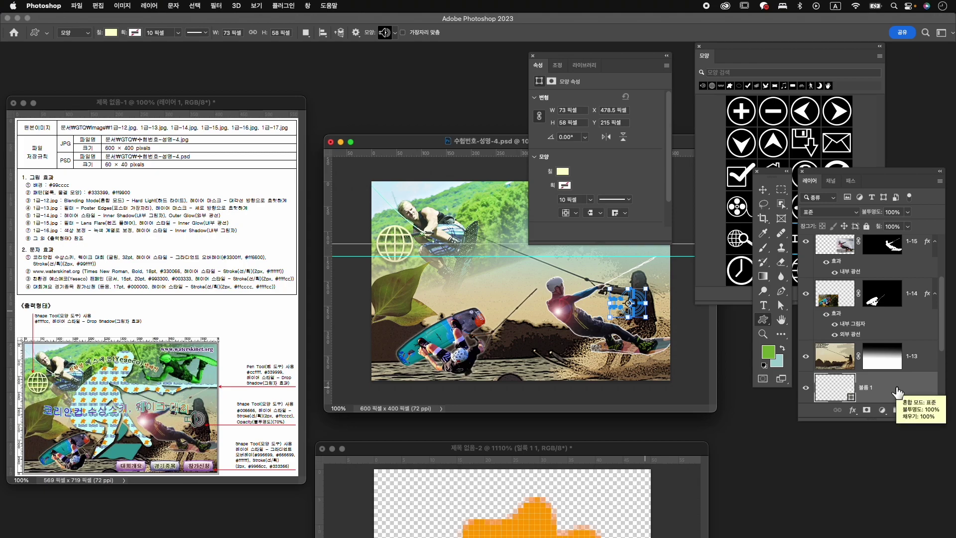
key(super+shift+bracketright)
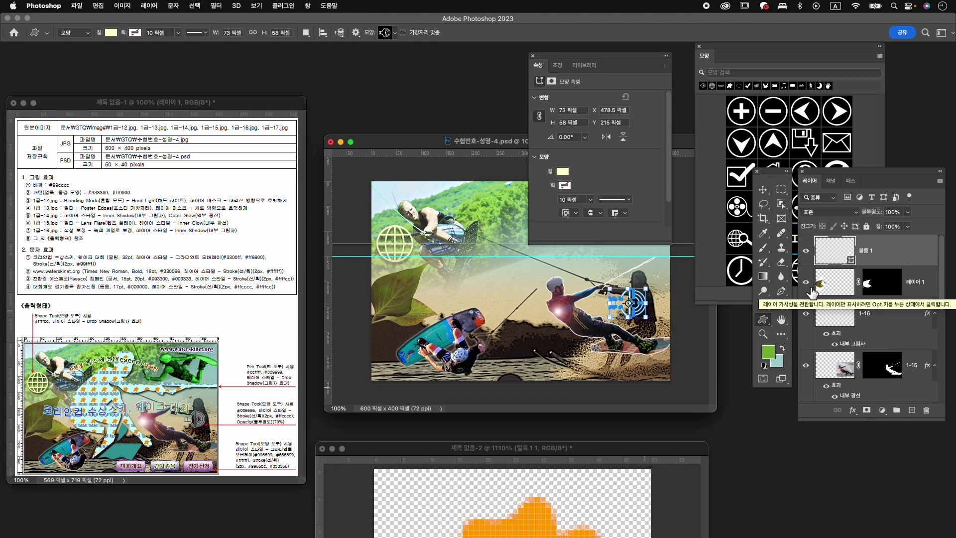
Step: Fill the speaker shape with solid colour #006666
click(560, 174)
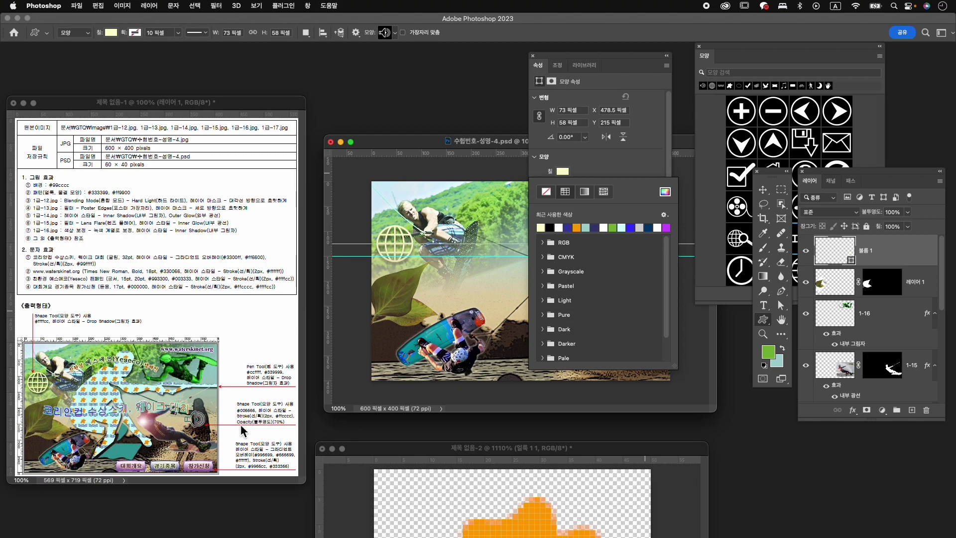
click(665, 192)
text(006666)
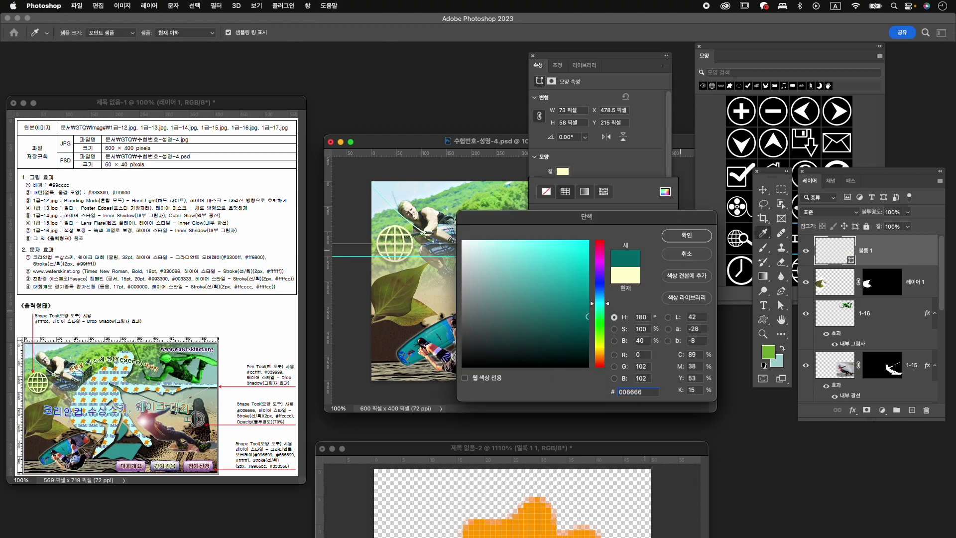
key(Return)
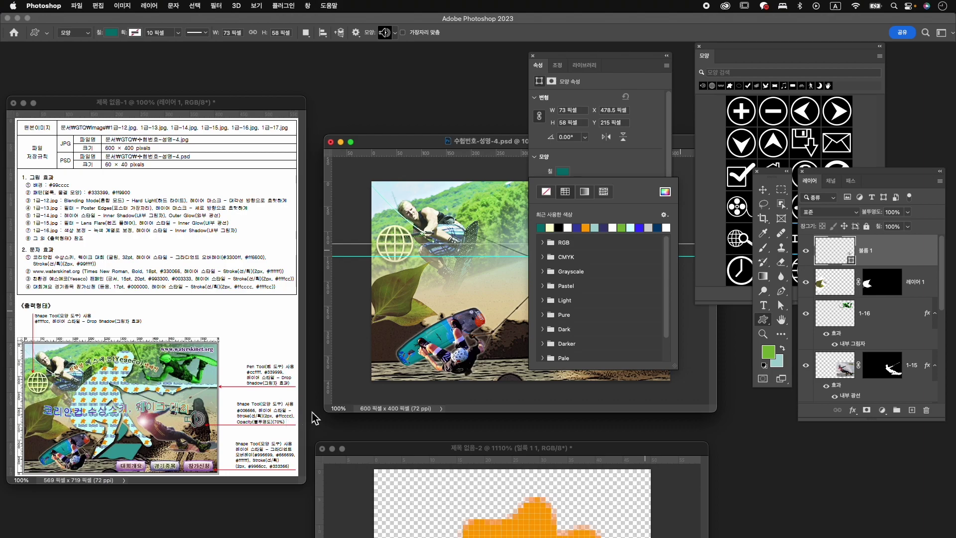
Step: Add a 2 px outside stroke in #ffcccc to the speaker shape layer
click(853, 411)
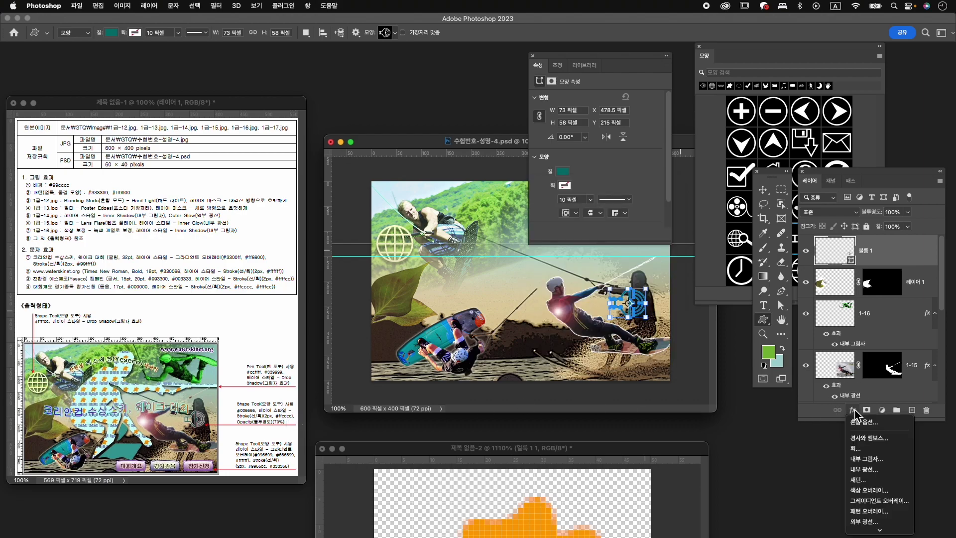
click(878, 448)
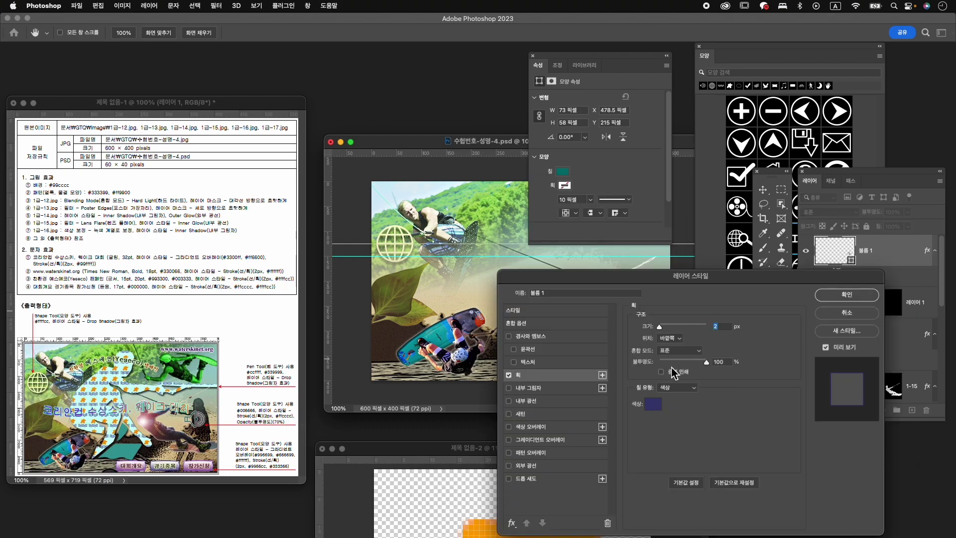
click(654, 404)
text(ffcccc)
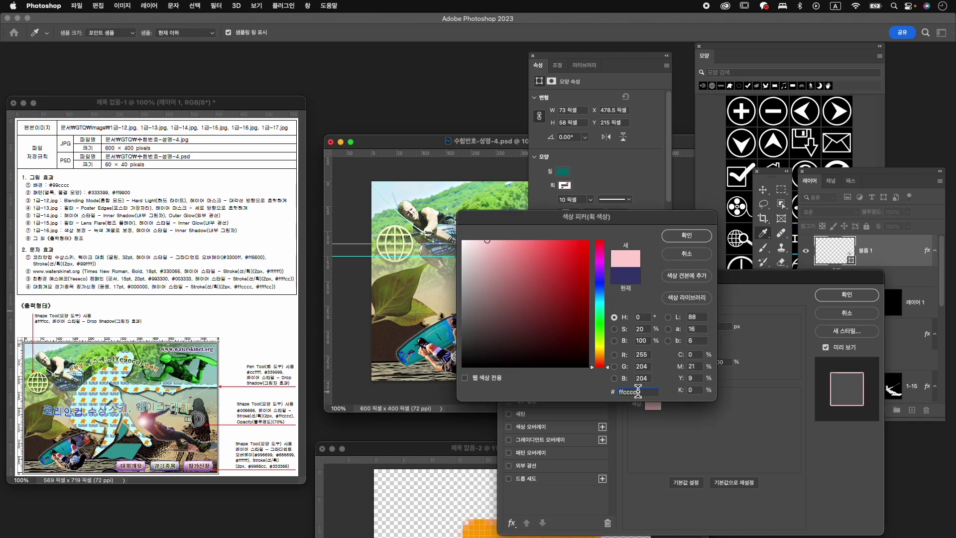
key(Return)
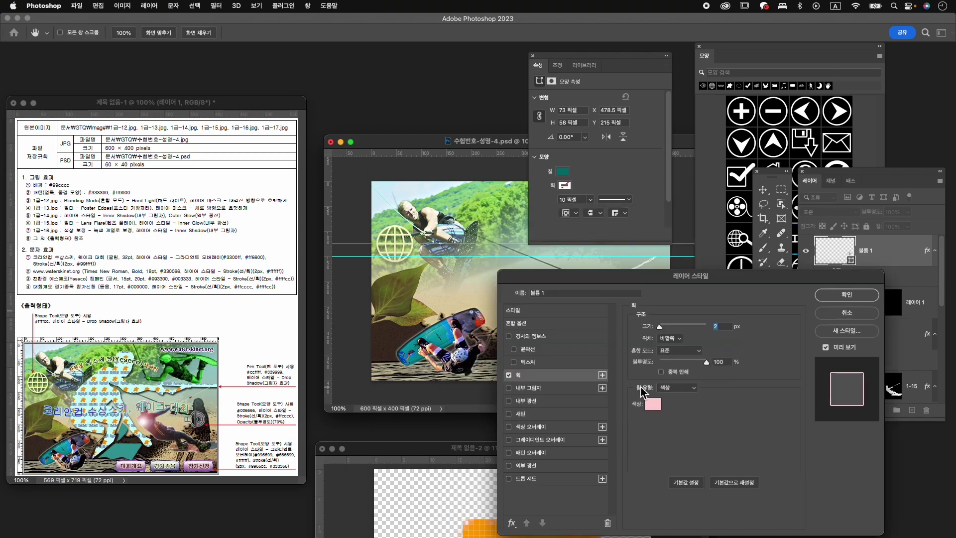
click(849, 299)
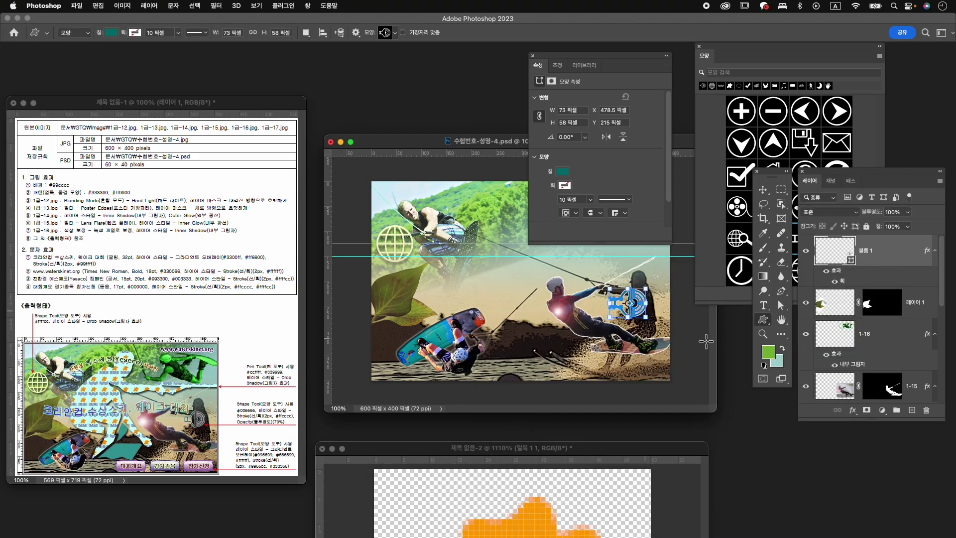
Step: Set the speaker shape layer's opacity to 70%
click(897, 213)
text(70)
key(Return)
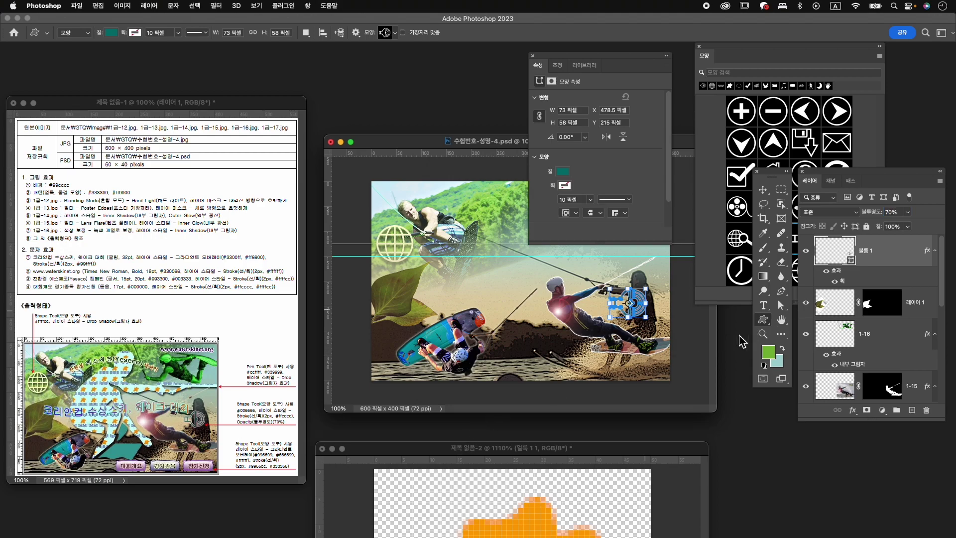
Step: Scale the speaker shape proportionally to about 86% and nudge it slightly down and to the right
key(v)
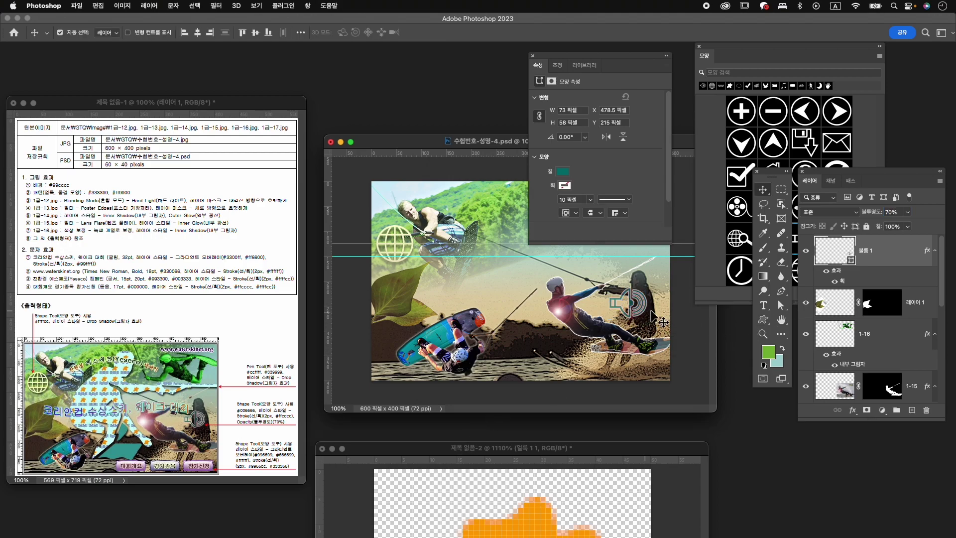
key(super+t)
drag(610, 319, 616, 314)
key(Down)
key(Down)
key(Down)
key(Down)
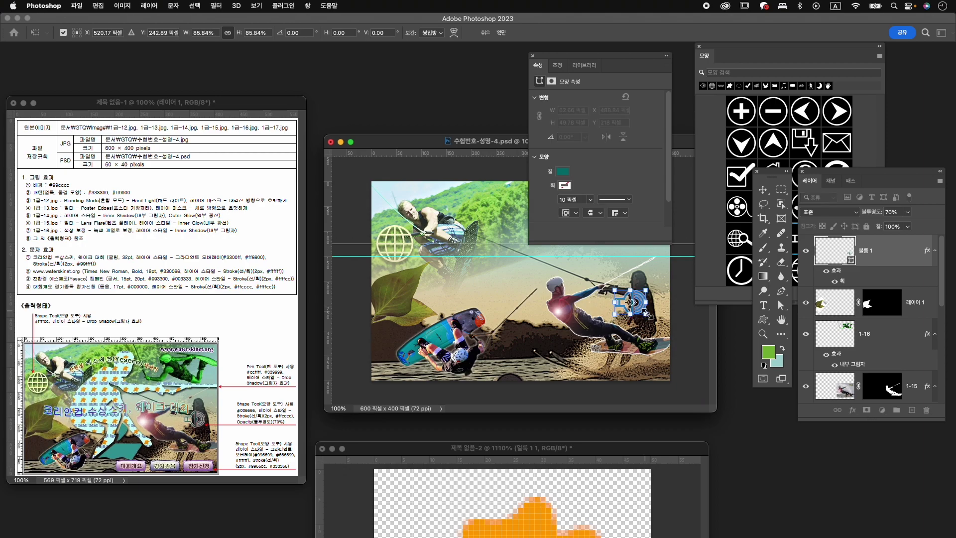
key(Right)
key(Return)
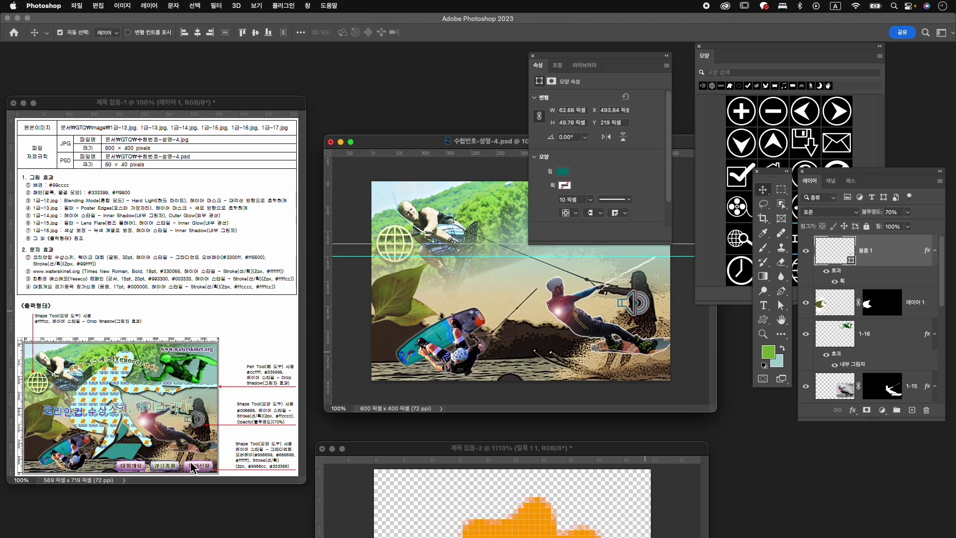
Step: Draw the plain banner shape from the banners and awards set, about 99 × 34 px, near the image's lower edge
click(722, 140)
scroll(743, 174, down, 10)
scroll(743, 174, down, 15)
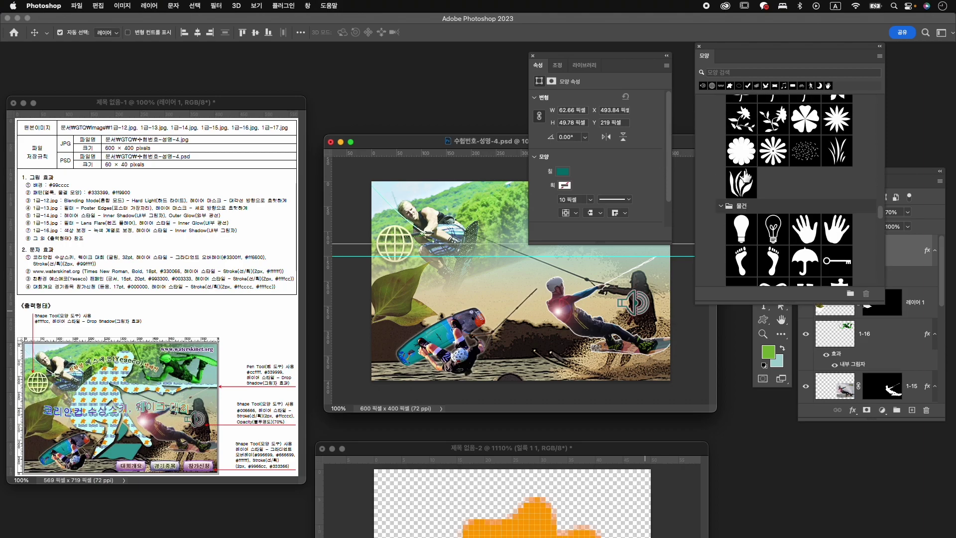
scroll(745, 179, down, 3)
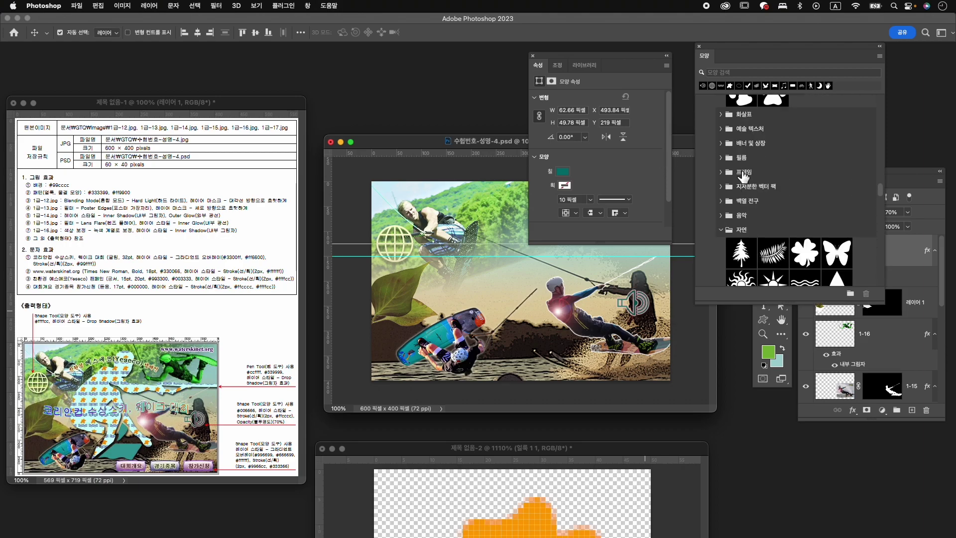
click(722, 143)
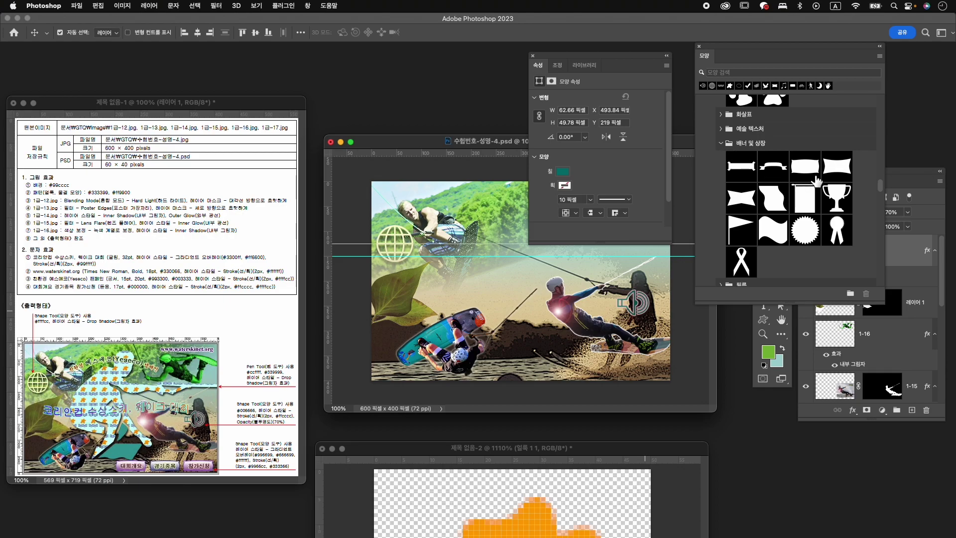
click(807, 170)
click(763, 319)
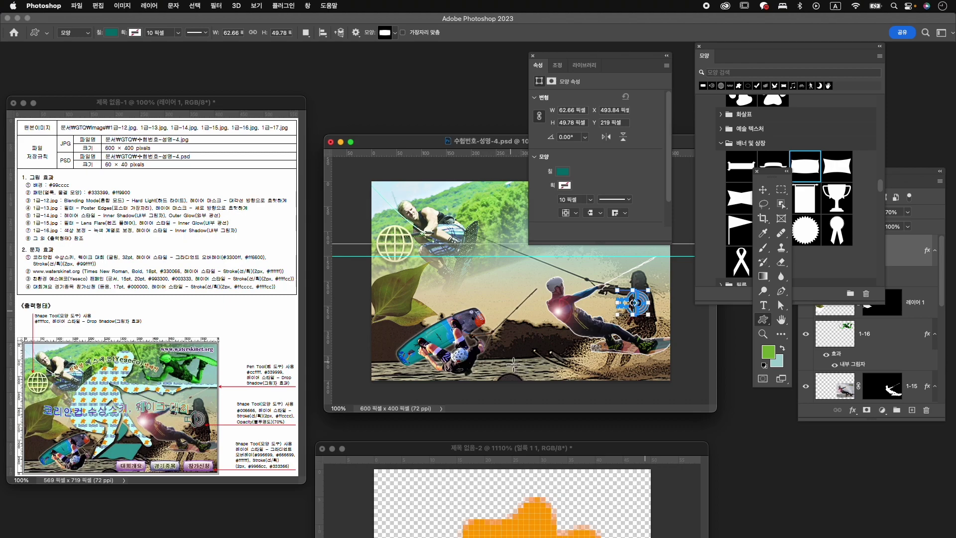
drag(524, 366, 574, 384)
key(v)
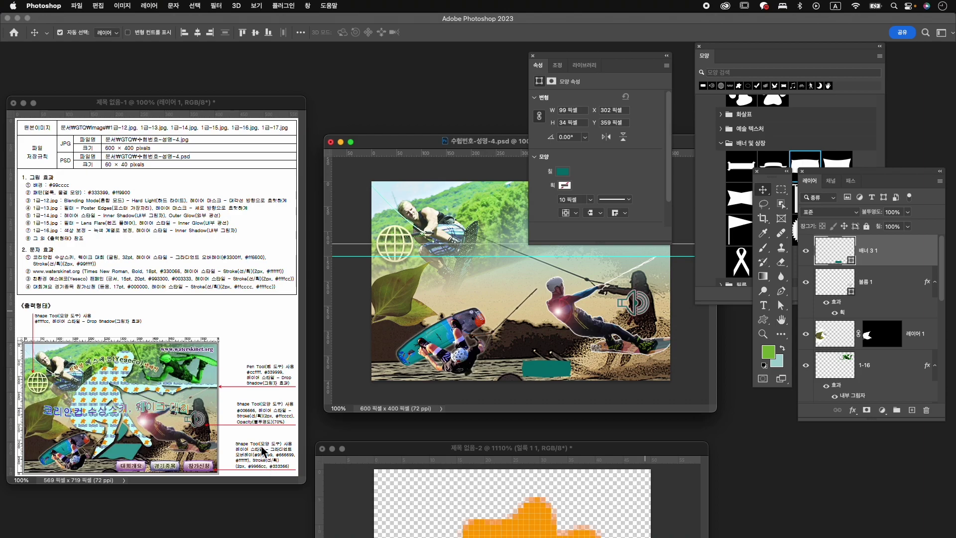
Step: Add a gradient overlay to the banner shape and set the gradient's first colour stop to #996699
click(854, 413)
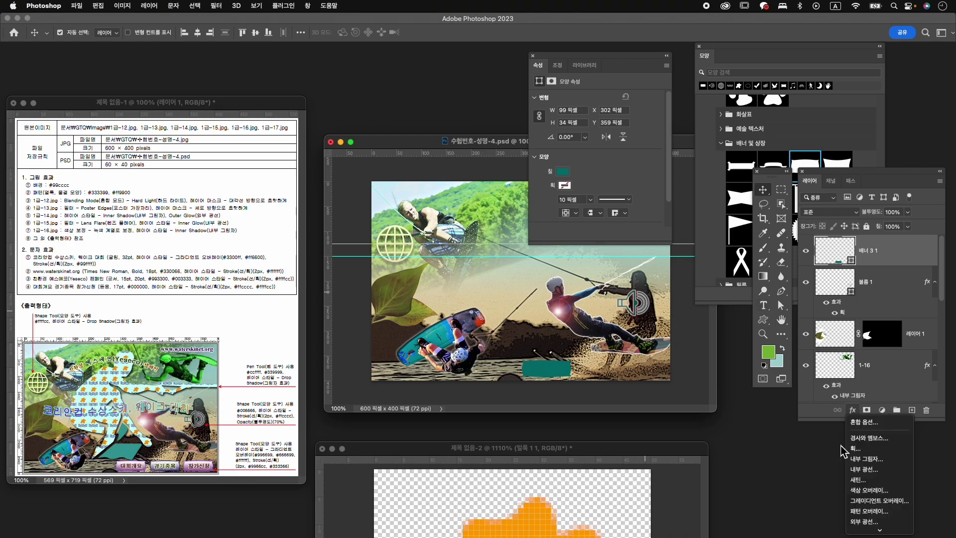
click(877, 501)
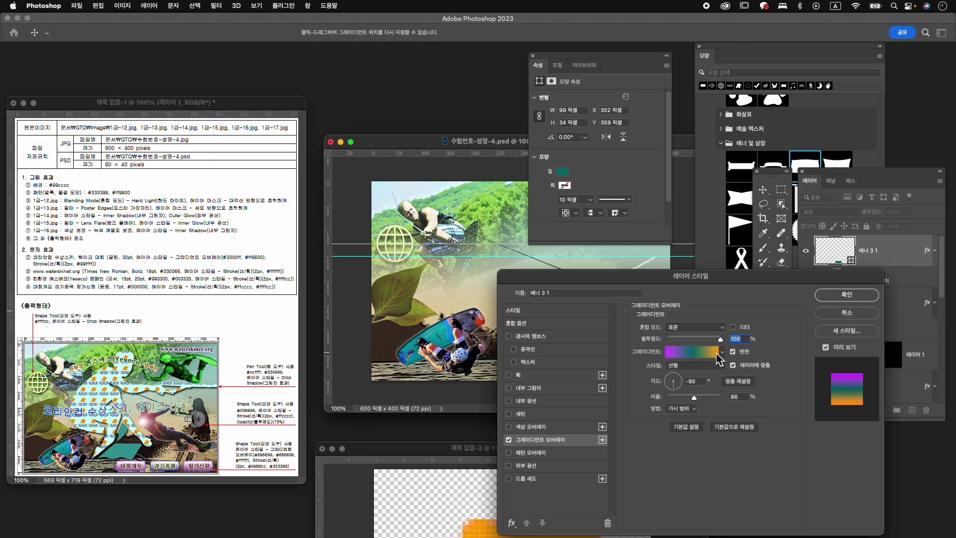
click(720, 352)
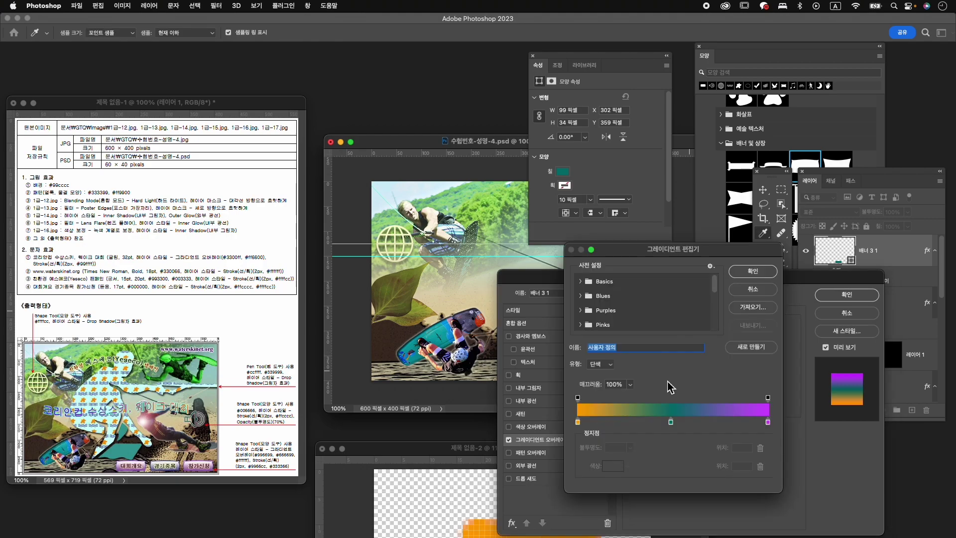
double_click(578, 422)
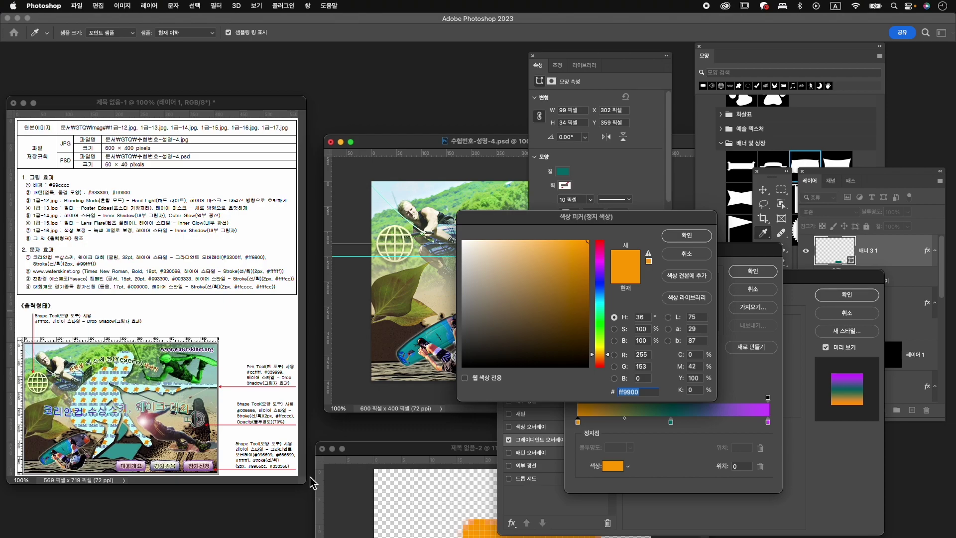
text(996699)
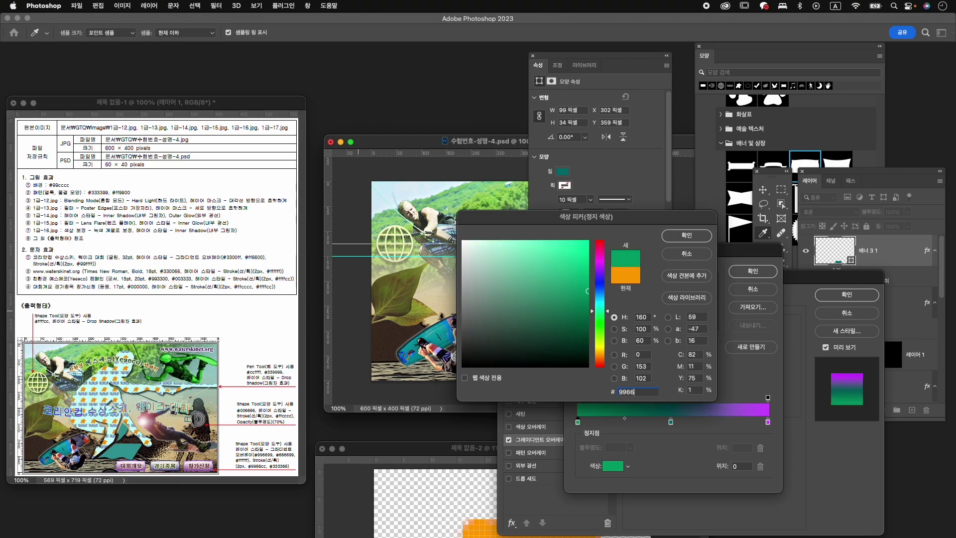
key(Return)
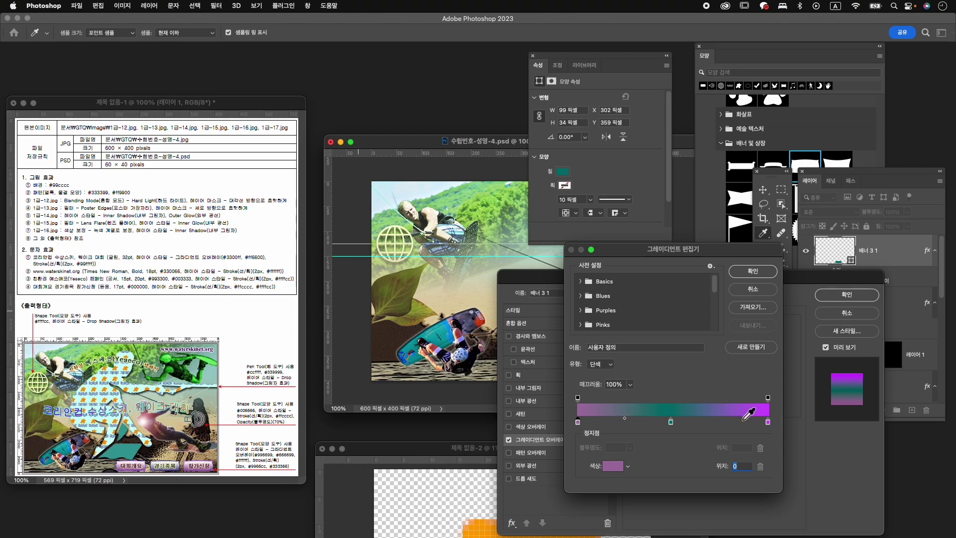
Step: Set the banner gradient's middle colour stop to #666699 and its end stop to #ffffff
double_click(671, 422)
text(666699)
key(Return)
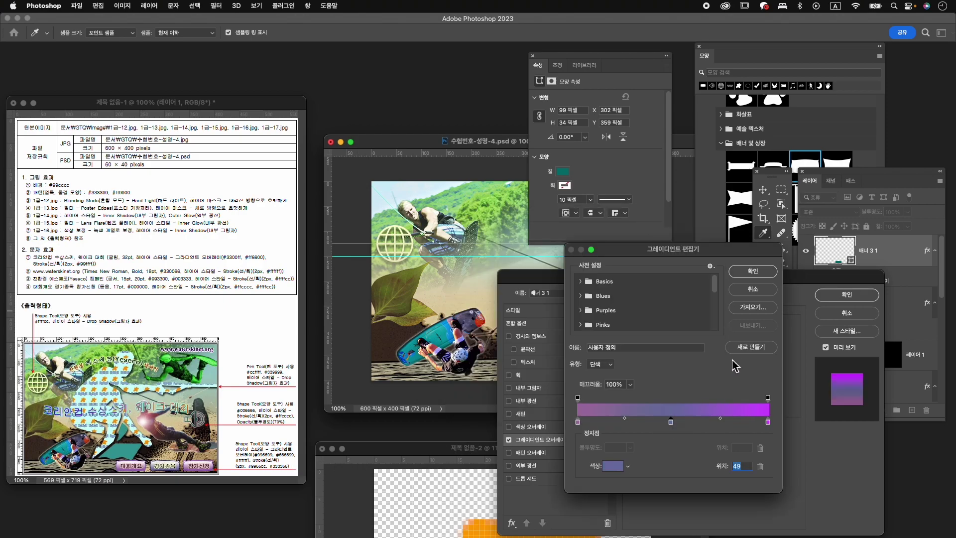
double_click(767, 422)
text(ffffff)
key(Return)
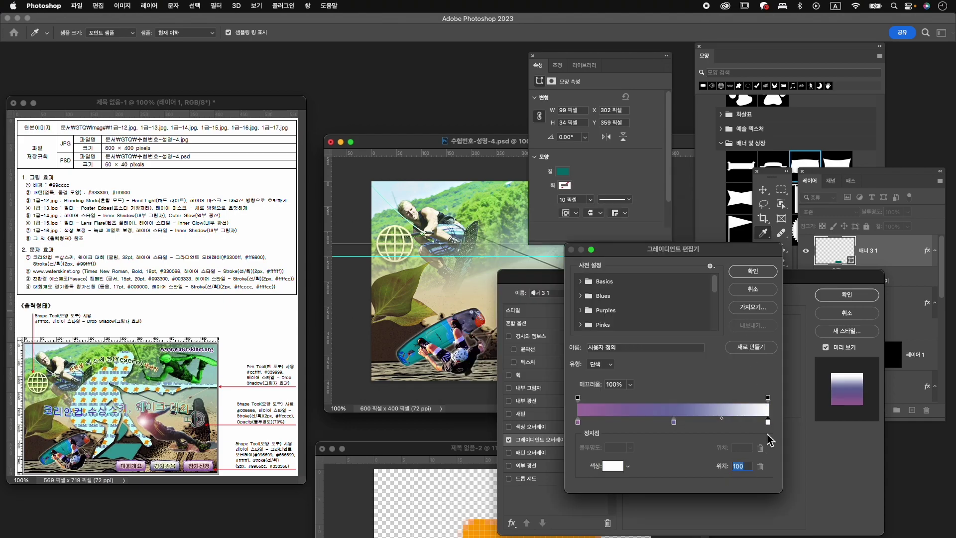
click(759, 273)
Step: Add a 2 px outside stroke in #9966cc to the banner shape
drag(641, 277, 729, 244)
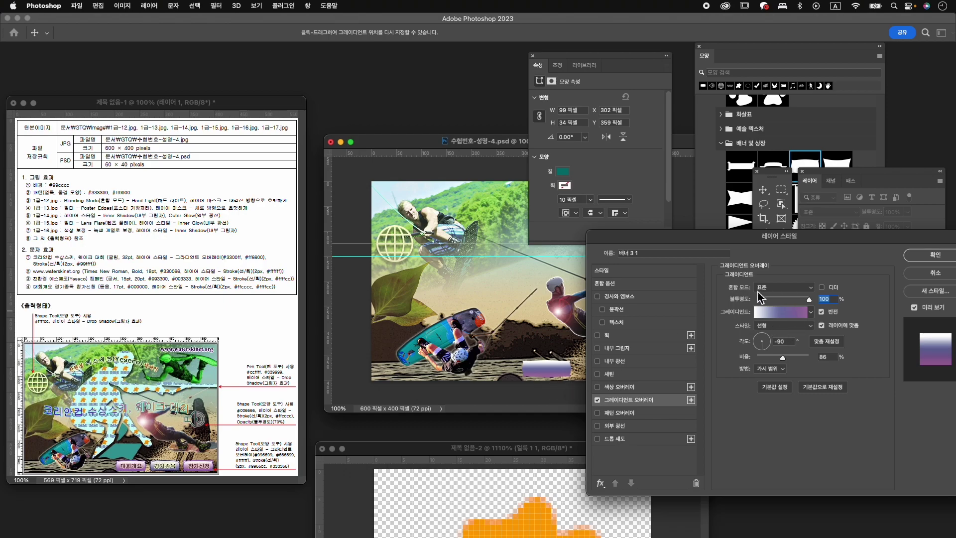
click(622, 340)
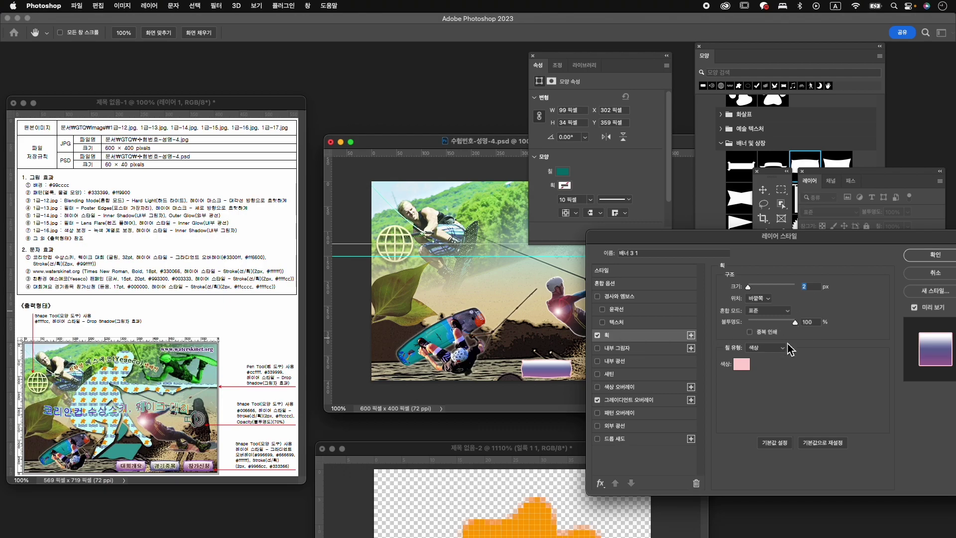
click(742, 365)
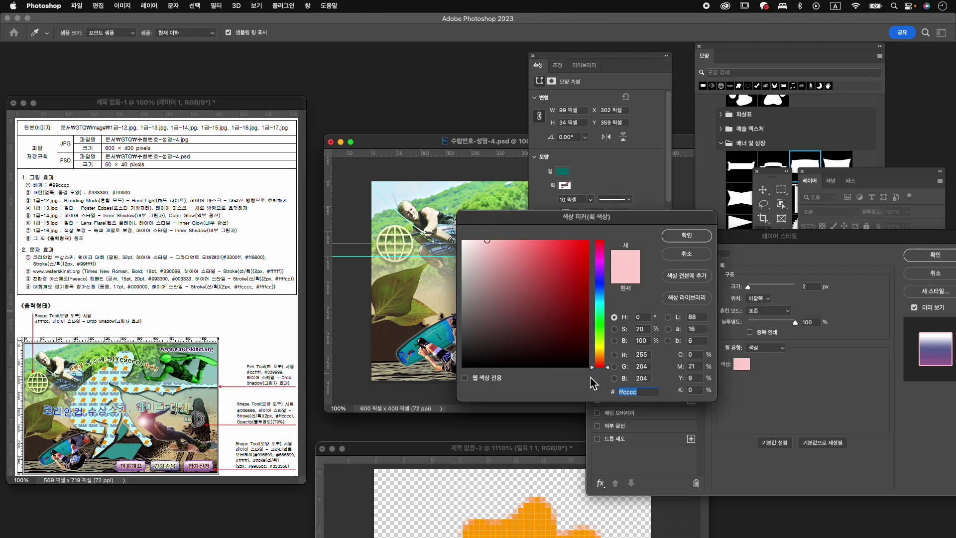
text(9966cc)
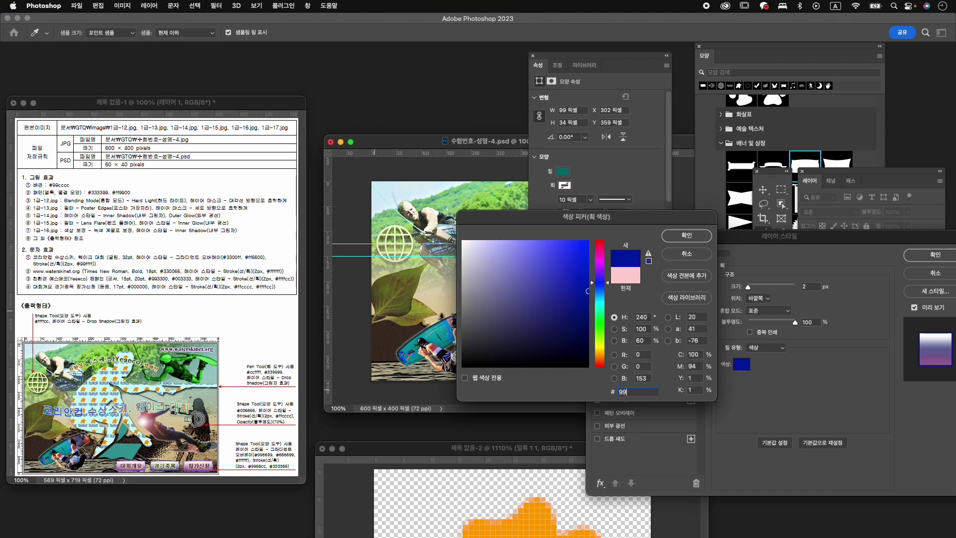
click(707, 238)
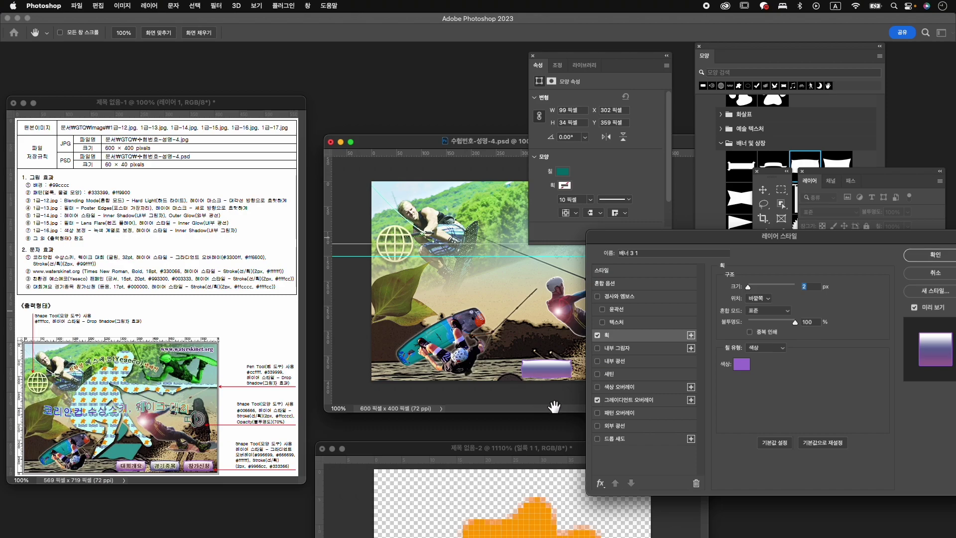
Step: Turn off reversal for the banner's gradient overlay, set its angle to 90°, recheck the middle colour stop and apply the layer style
click(632, 400)
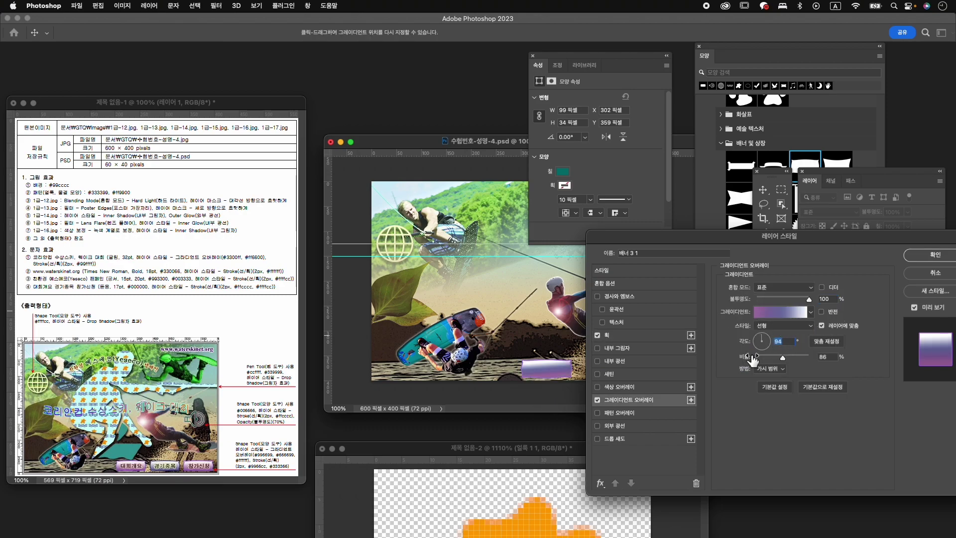
text(90)
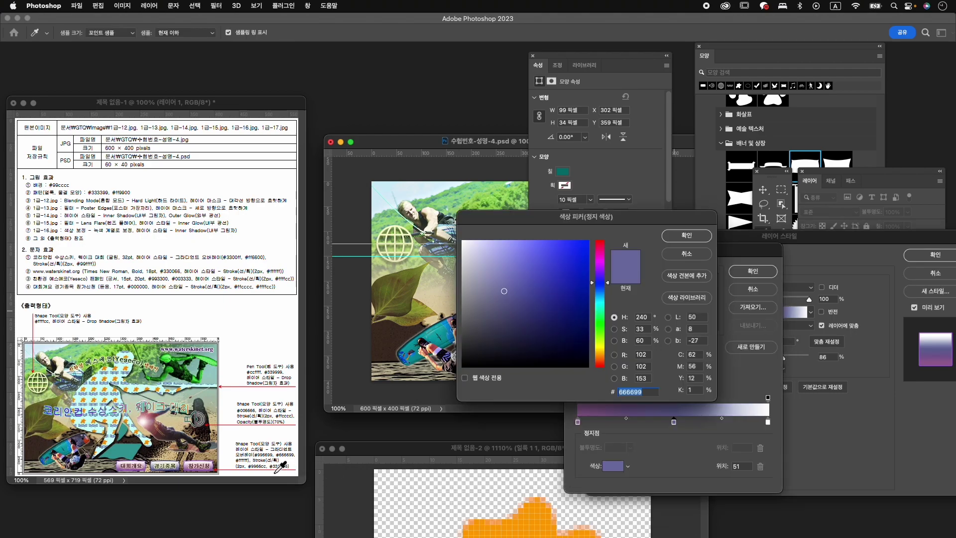
click(686, 235)
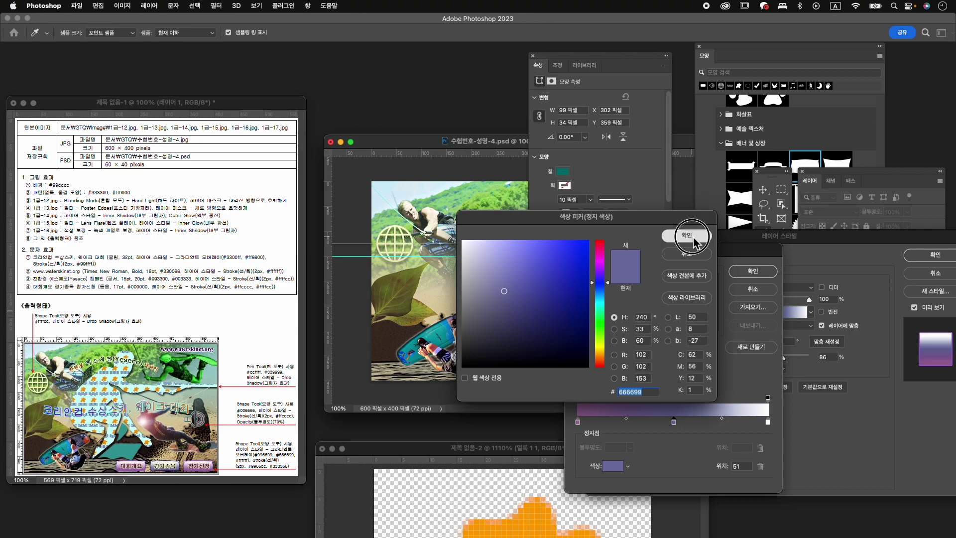
click(753, 273)
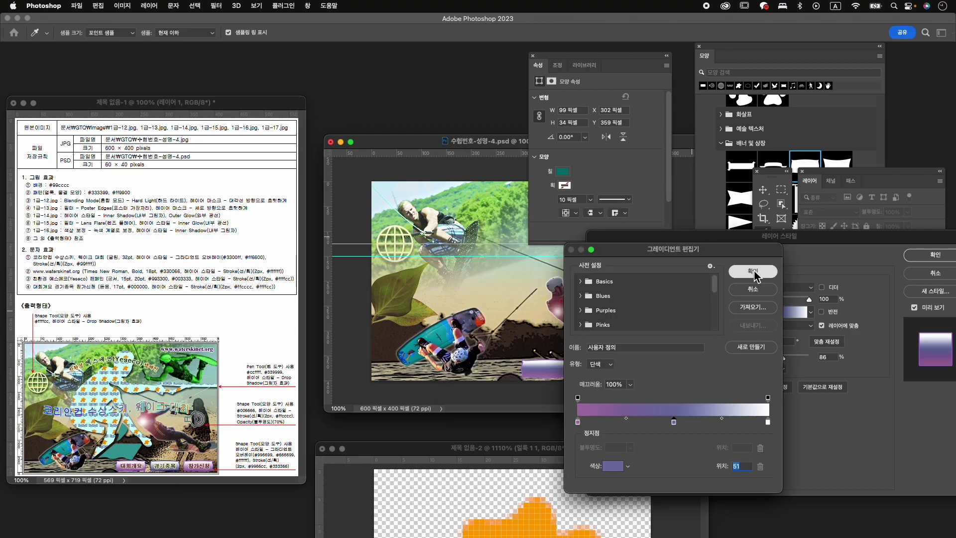
click(627, 336)
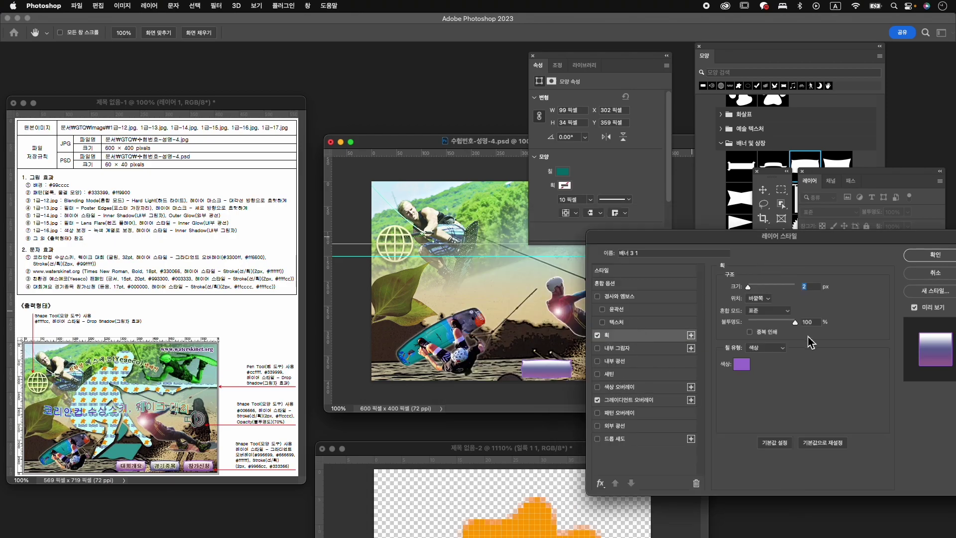
click(929, 255)
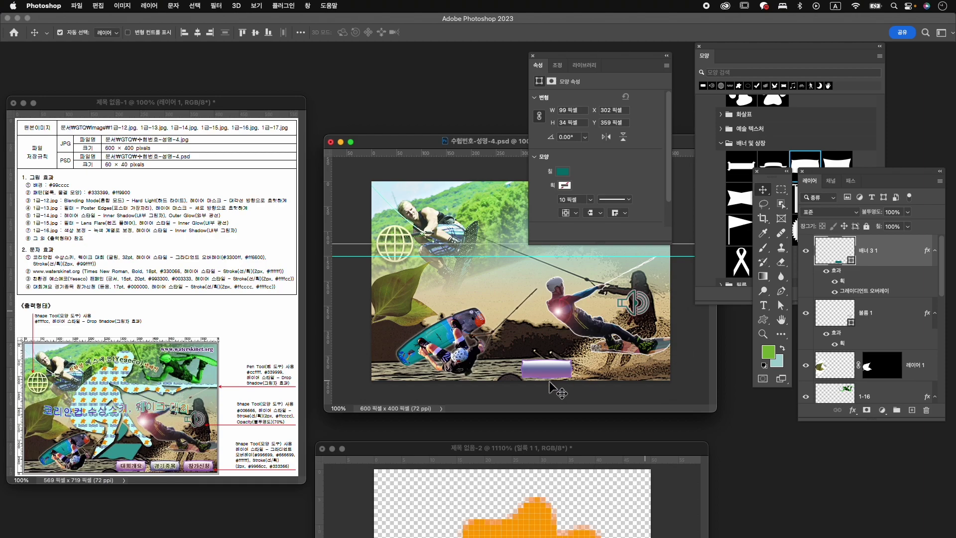
Step: Scale the banner shape down proportionally to about 90 × 30 px
key(super+t)
key(super+t)
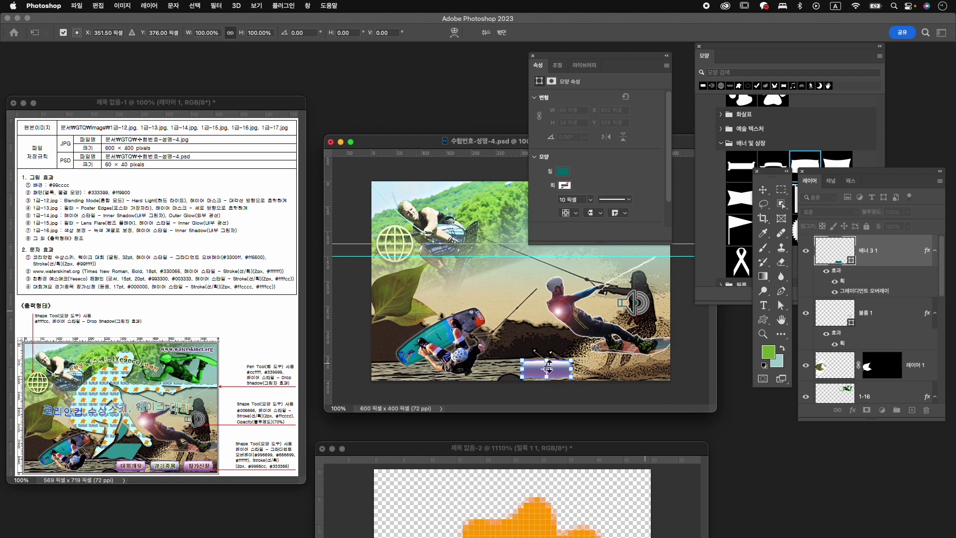
drag(546, 361, 568, 373)
key(Return)
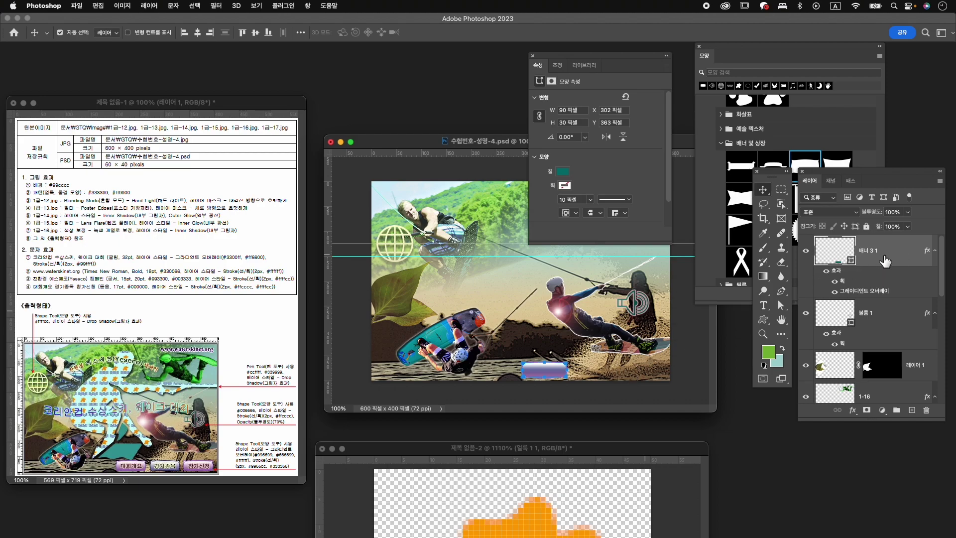
Step: Duplicate the banner layer twice and move the topmost copy horizontally to X 498 px, near the image's lower-right corner
key(super+j)
key(super+j)
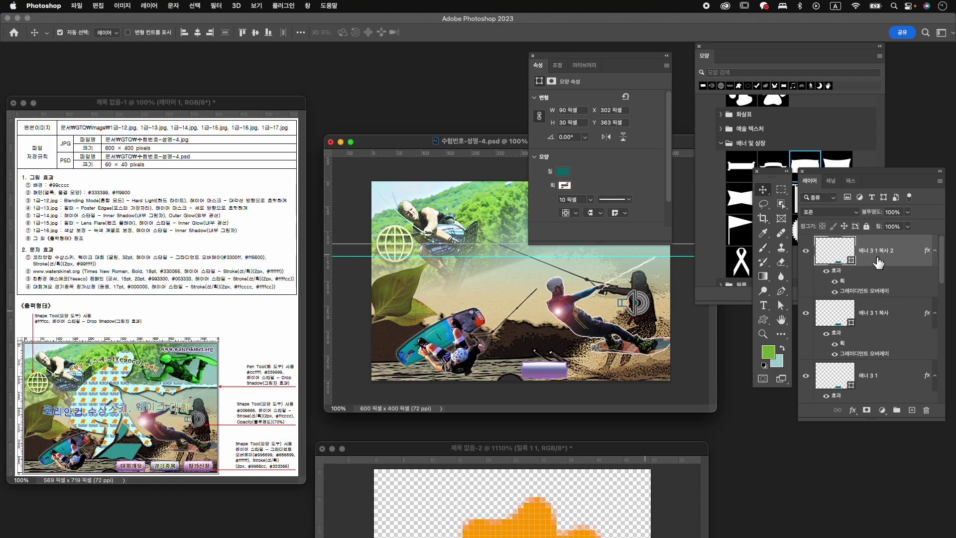
key(super)
key(super+t)
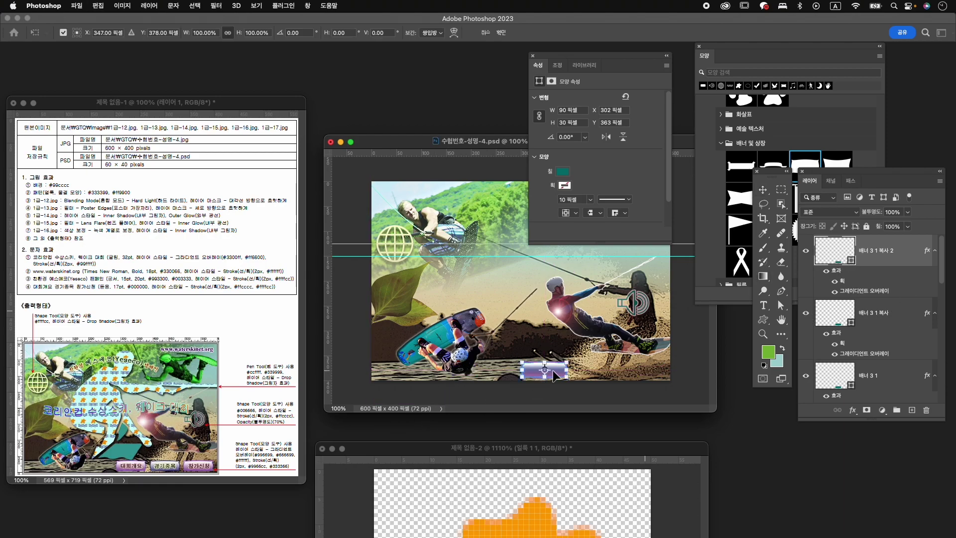
drag(553, 369, 658, 381)
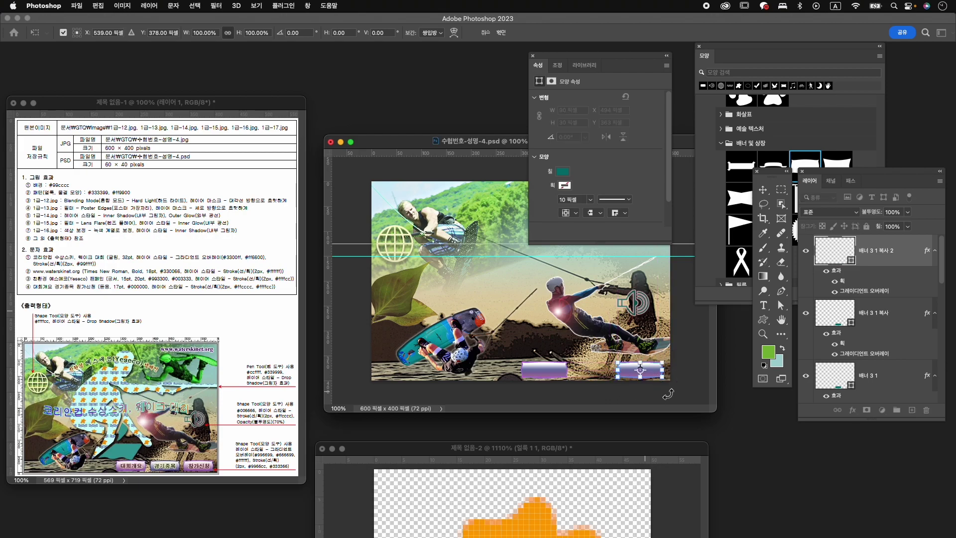
key(Return)
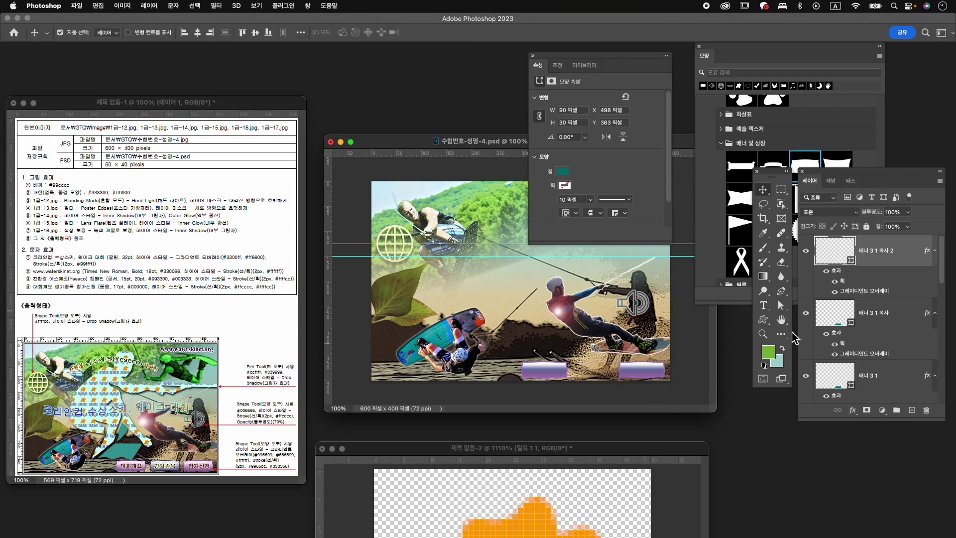
Step: Select all three banner layers and distribute them evenly by horizontal centres, relative to the selection
shift+click(887, 375)
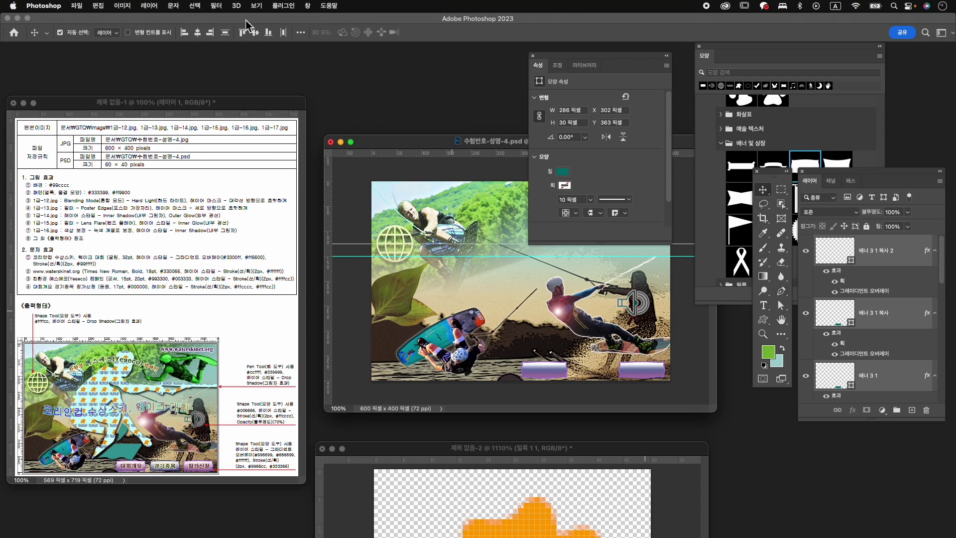
click(301, 33)
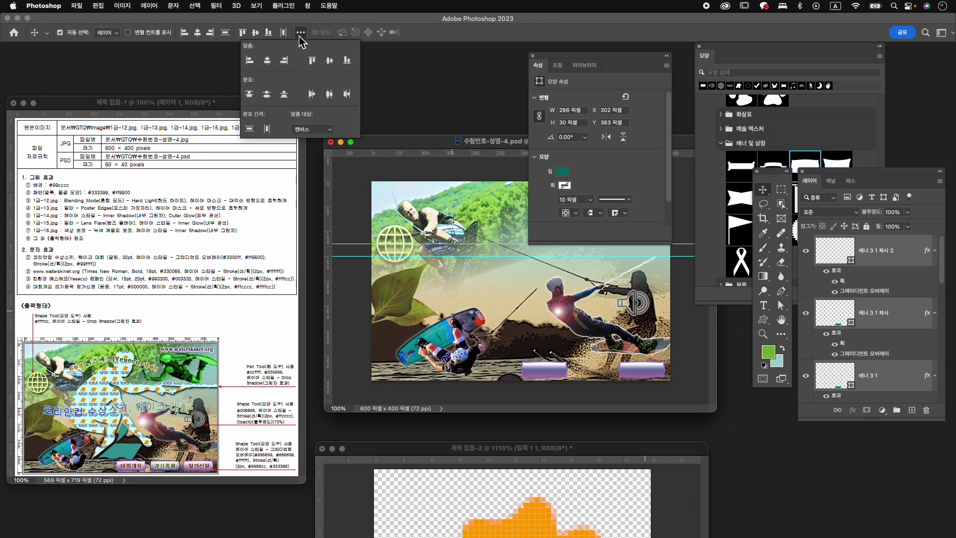
click(313, 129)
click(307, 121)
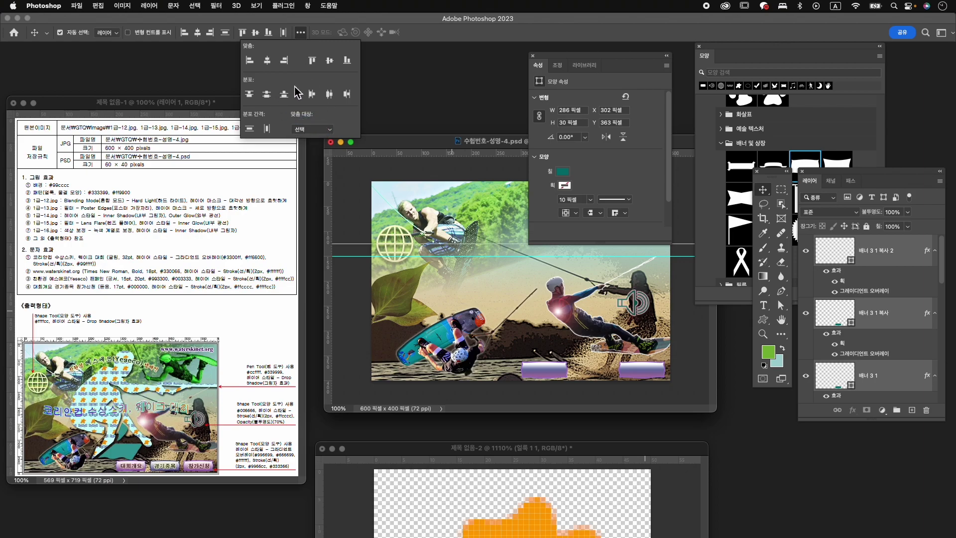
click(332, 95)
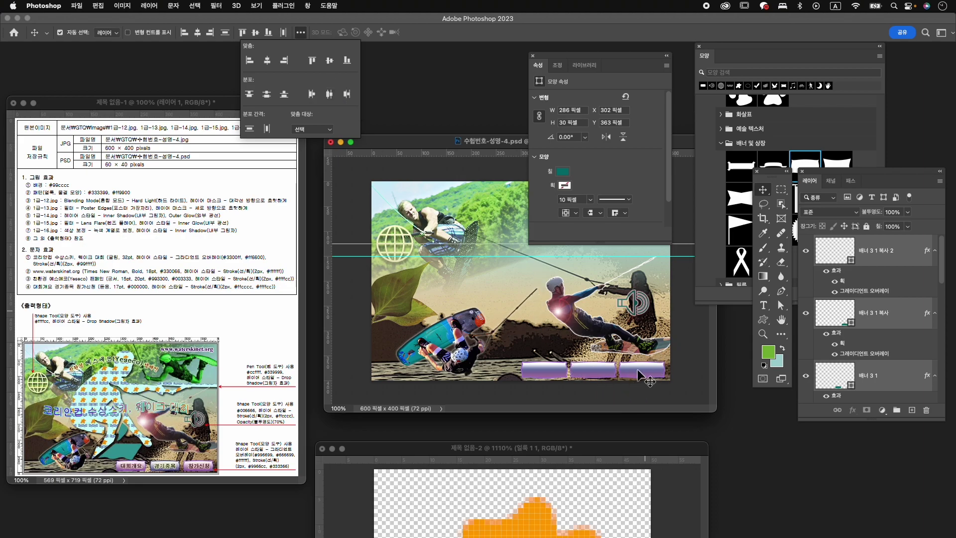
Step: Set the stroke colour of the middle banner to #333366
click(897, 320)
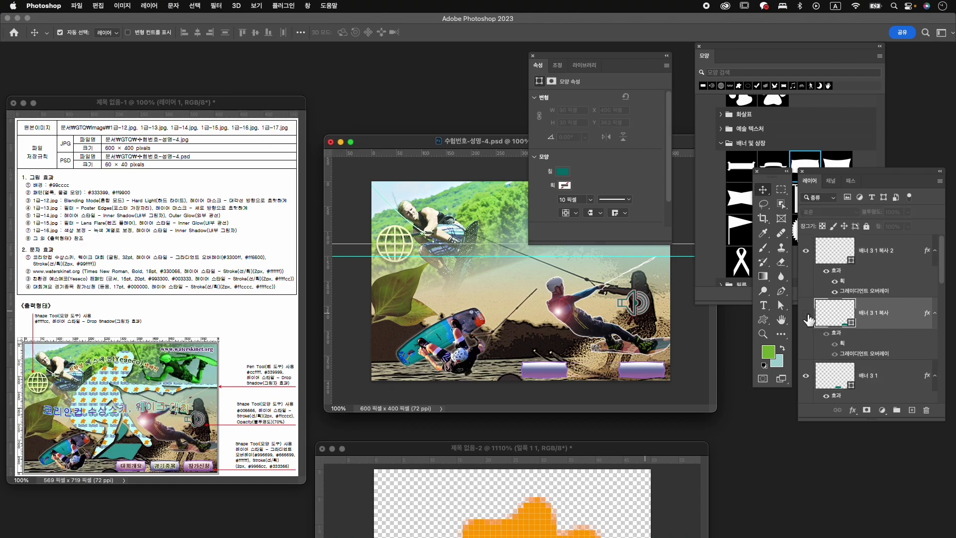
double_click(844, 344)
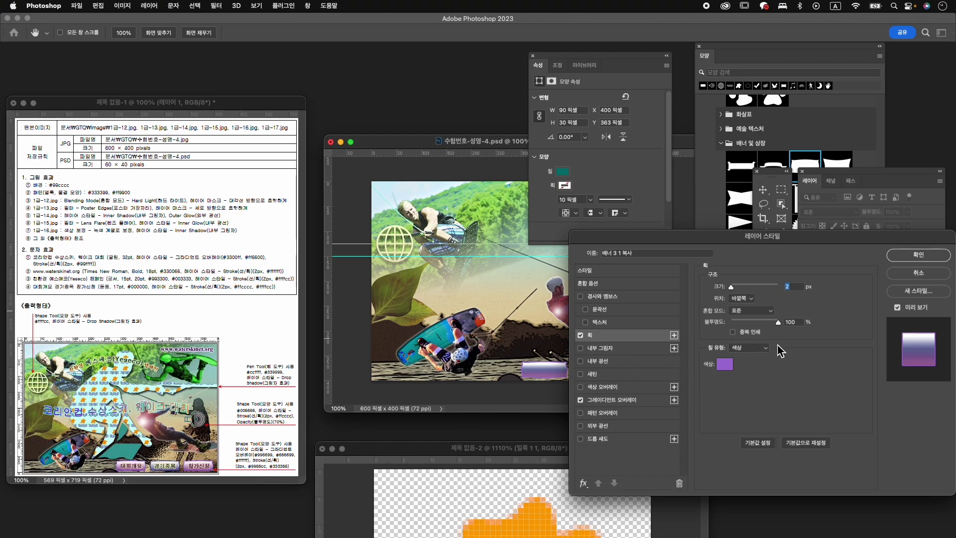
click(724, 364)
text(333366)
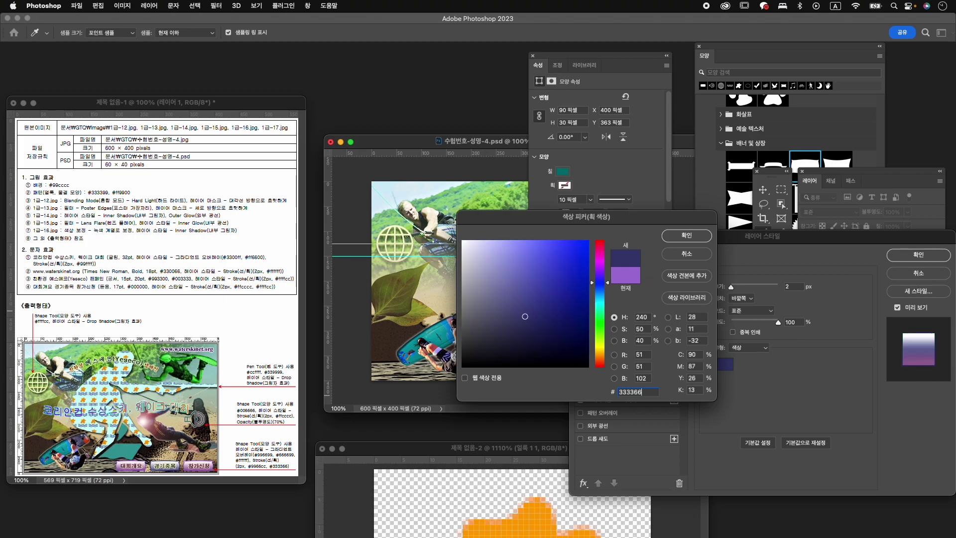
key(Return)
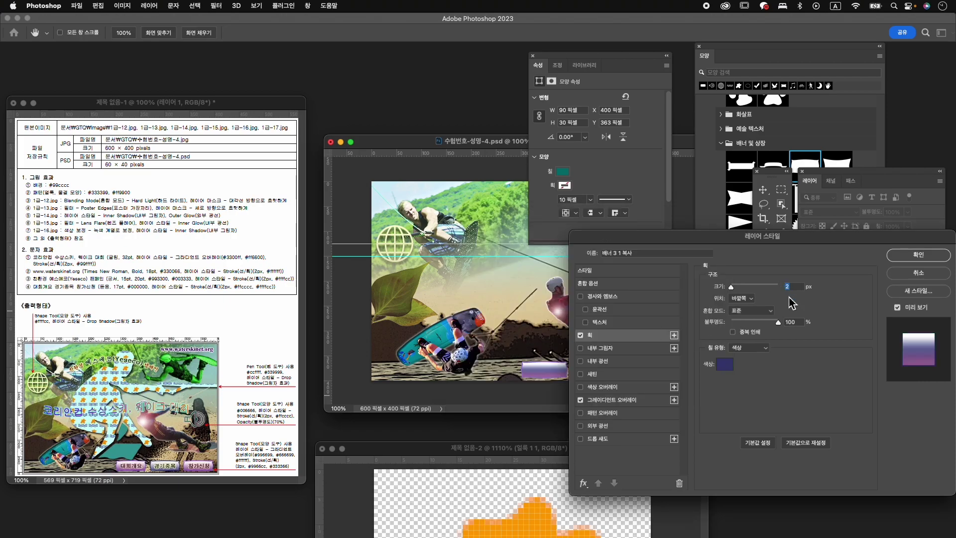
click(909, 256)
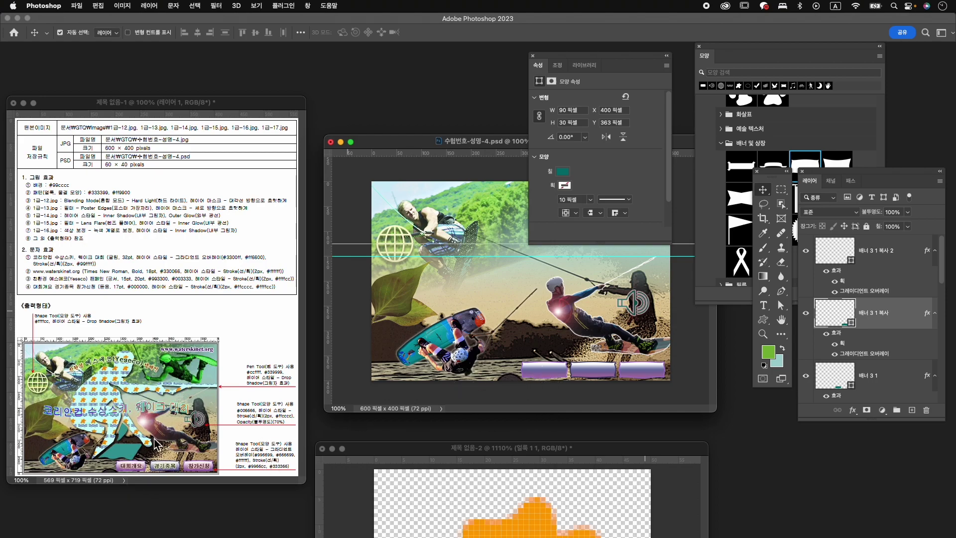
Step: Remove the middle colour stop from the left banner's gradient overlay, leaving a #996699 to #ffffff gradient
click(878, 383)
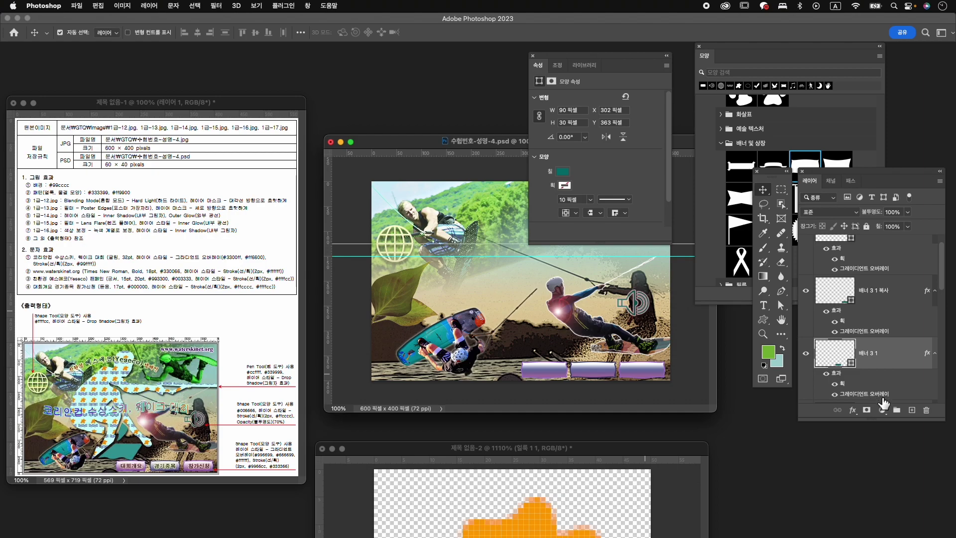
double_click(882, 399)
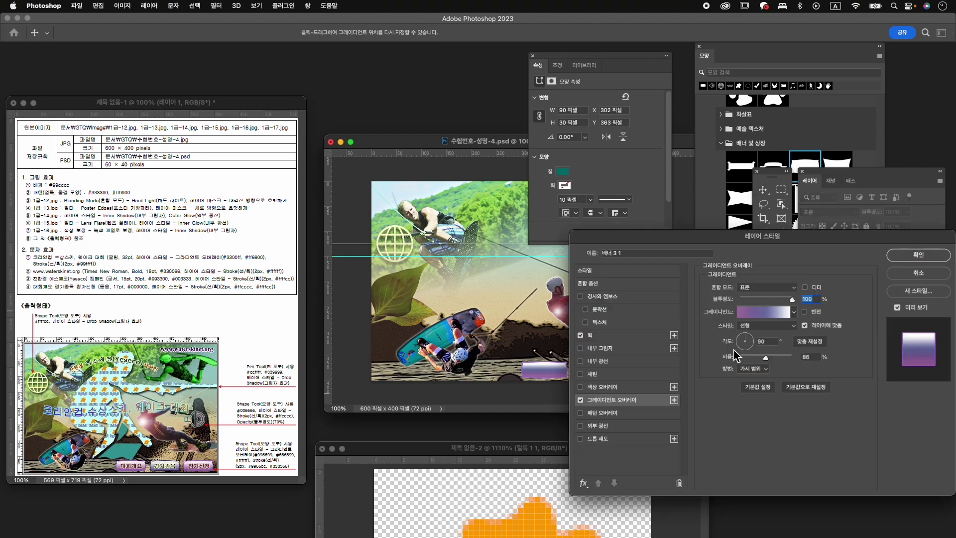
click(779, 321)
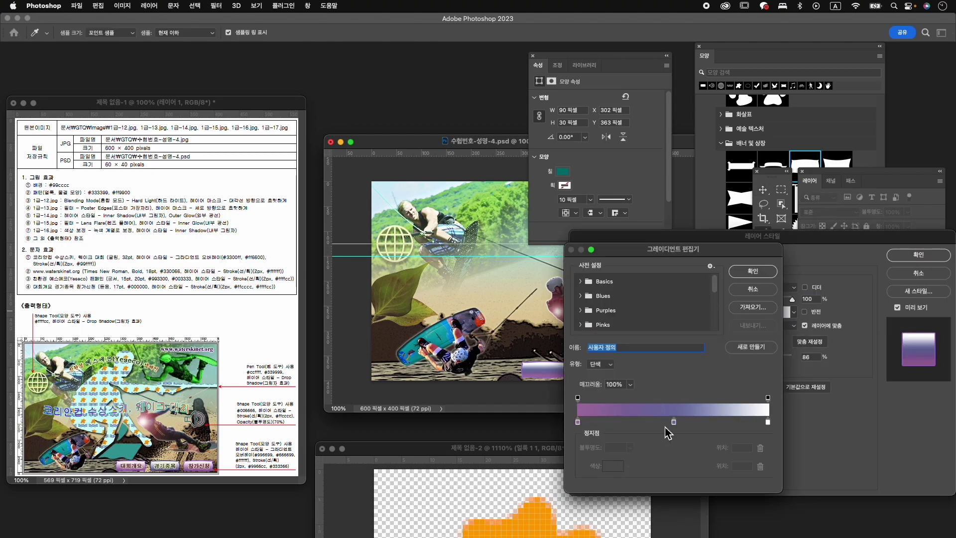
drag(676, 424, 681, 474)
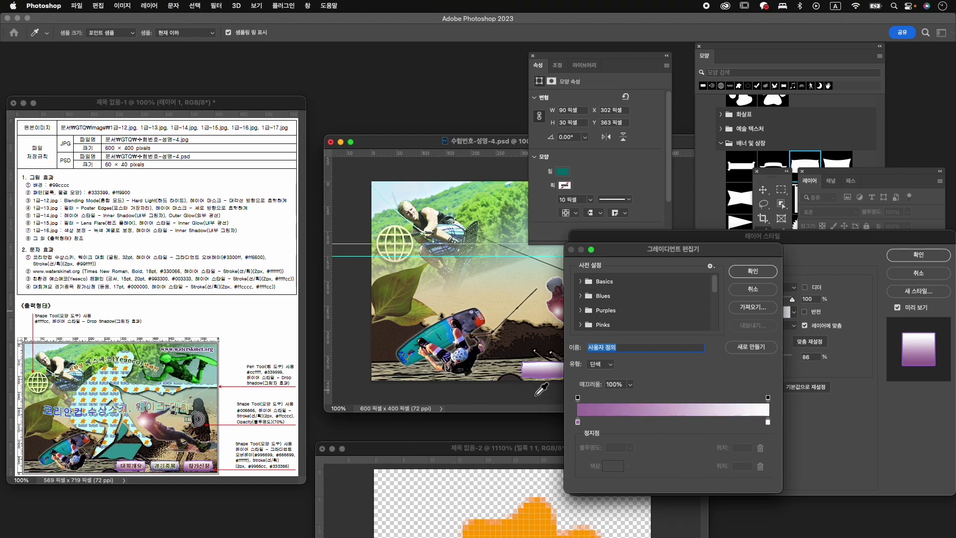
click(768, 274)
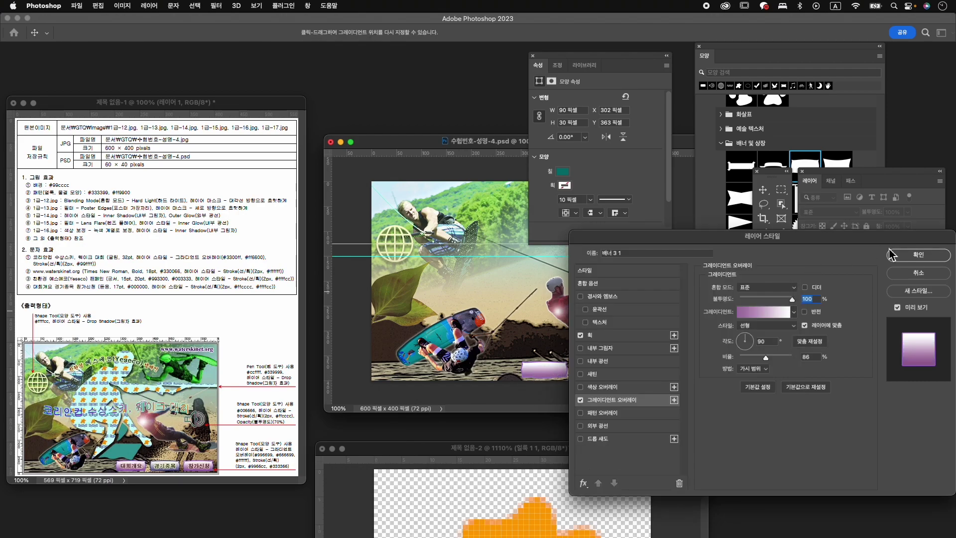
click(917, 254)
Step: Copy the left banner's layer effects onto the right banner and select the middle banner's layer
scroll(929, 351, up, 1)
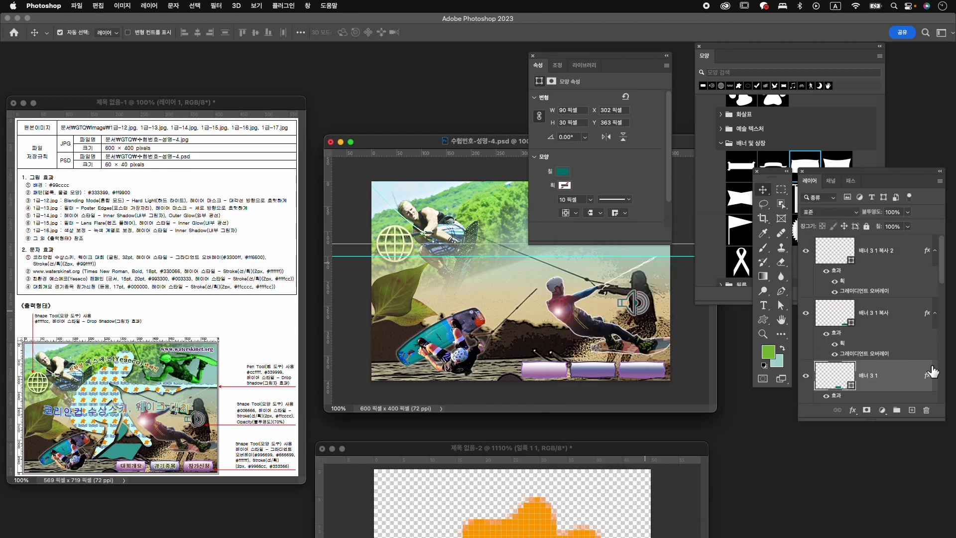
scroll(936, 373, down, 1)
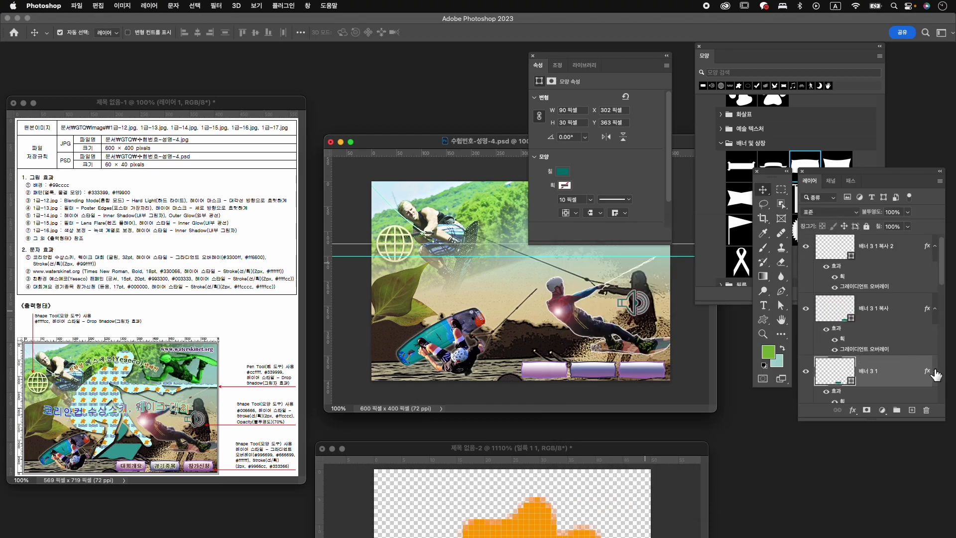
drag(933, 379, 930, 245)
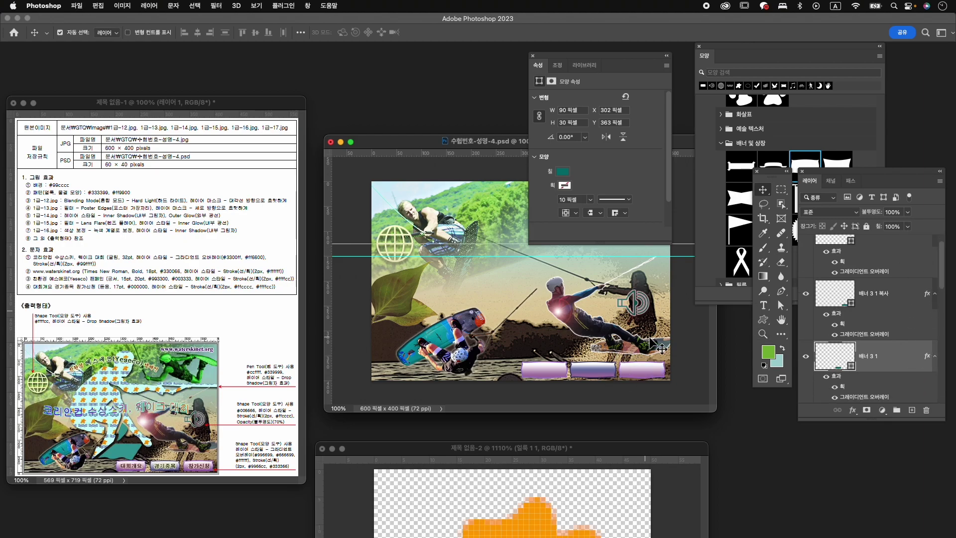
click(886, 334)
scroll(886, 337, up, 2)
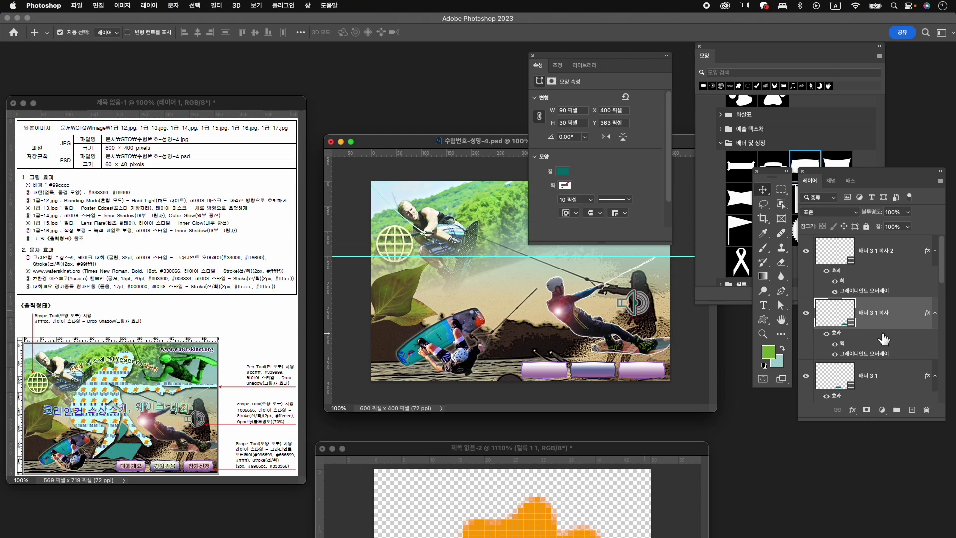
Step: Reduce the middle banner's gradient overlay to #666699 to #ffffff, moving its former middle colour stop to location 0, and save the document
double_click(890, 355)
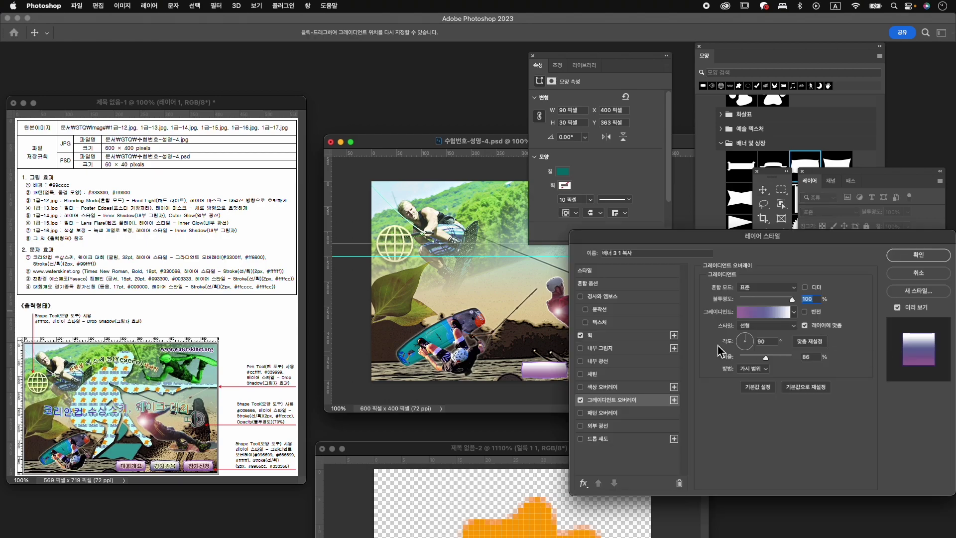
click(762, 313)
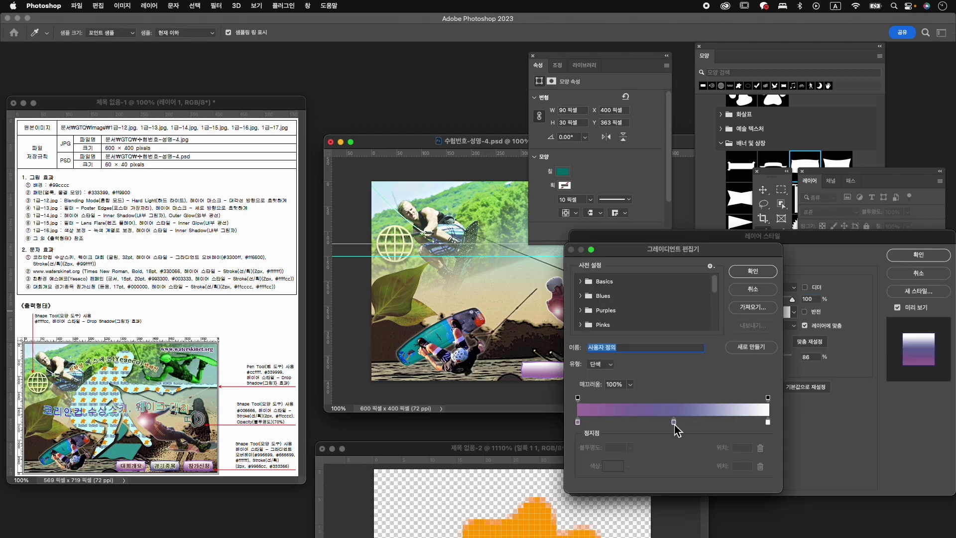
drag(577, 422, 580, 455)
drag(675, 423, 578, 422)
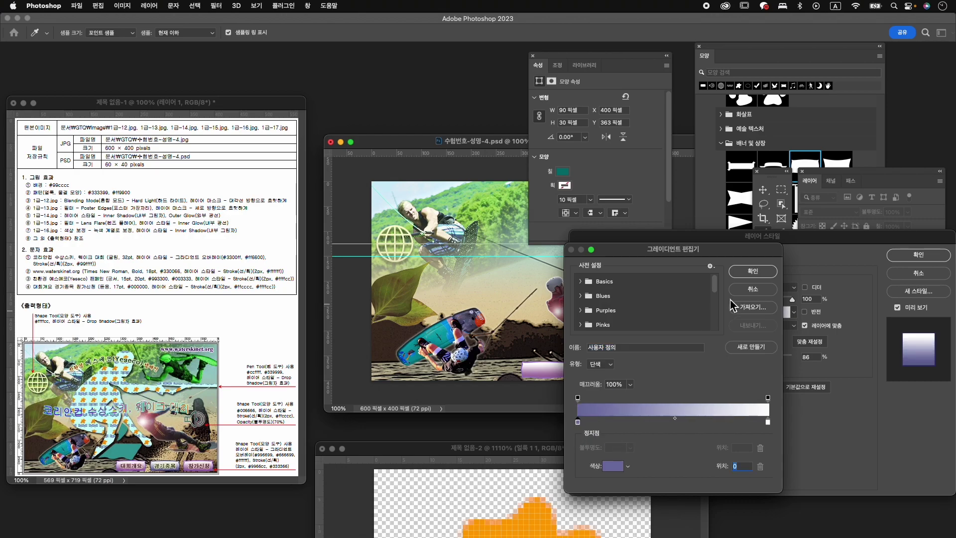
click(753, 271)
click(919, 255)
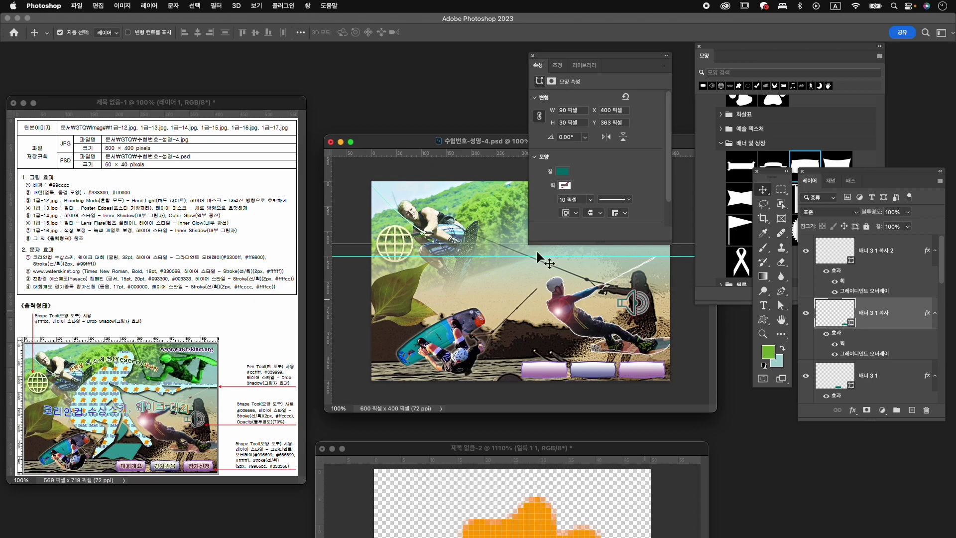
click(534, 56)
key(cmd+s)
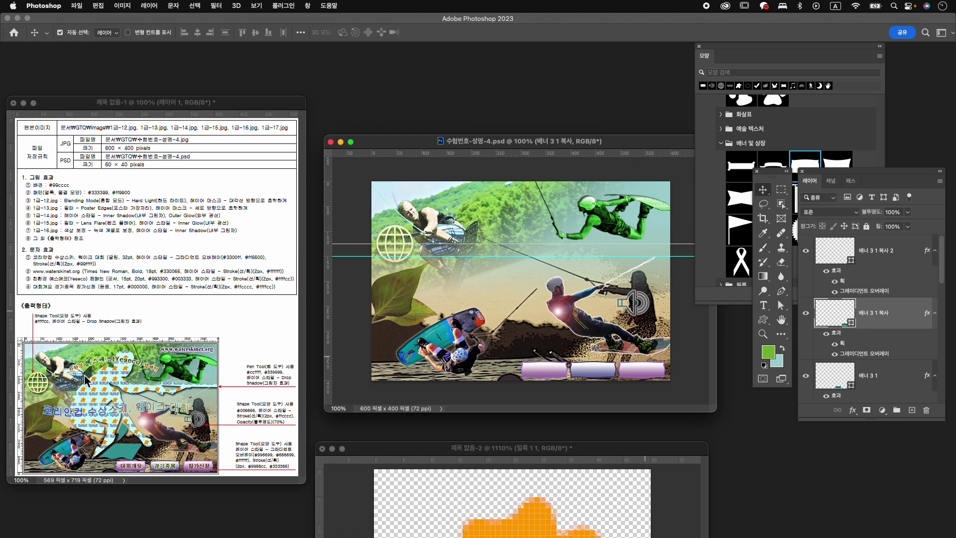
Step: Add vertical guides at about 150 and 450 px and replace the two horizontal guides with ones near the image's upper and lower edges
drag(328, 286, 447, 282)
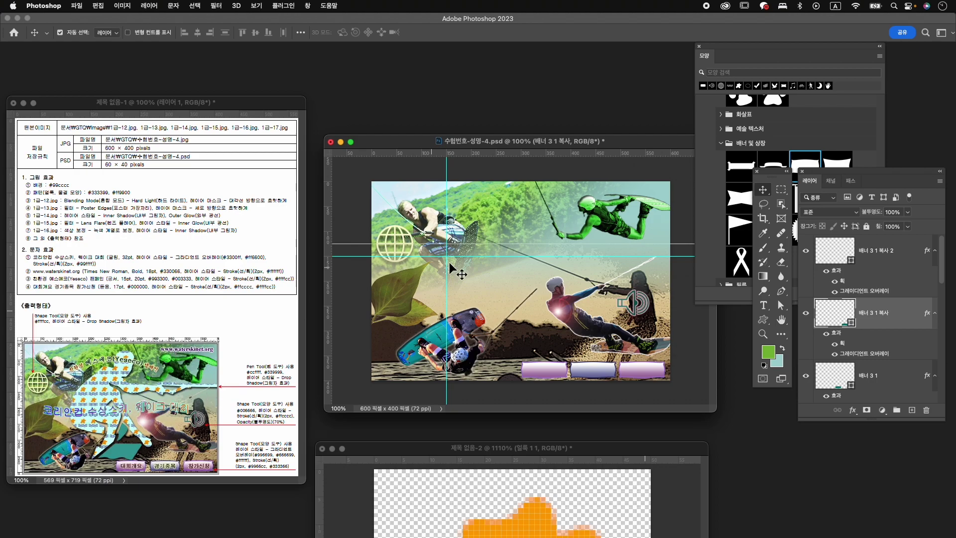
drag(327, 272, 602, 274)
drag(512, 248, 560, 96)
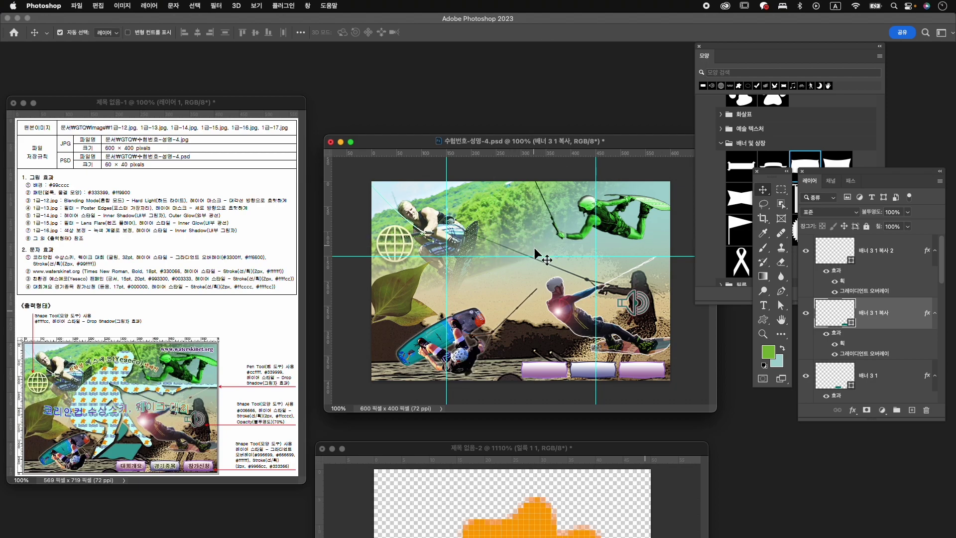
drag(536, 252, 573, 55)
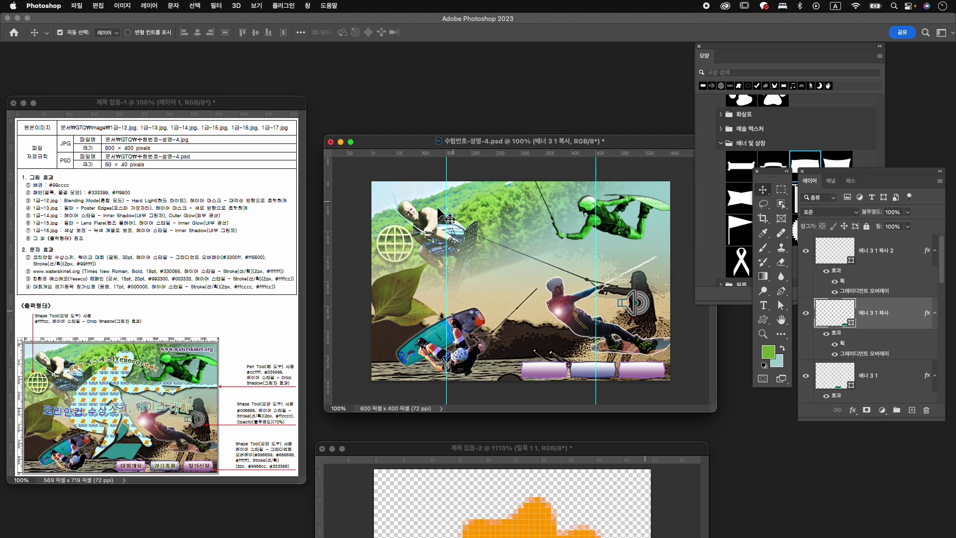
drag(495, 154, 500, 195)
drag(502, 154, 517, 356)
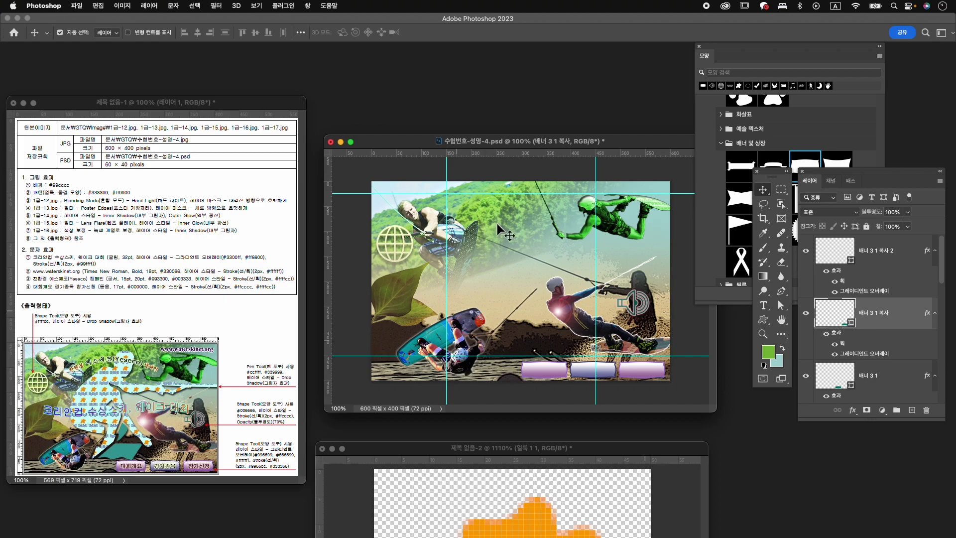
Step: Start a Pen tool shape at the upper guide, curving its outline down and inward to about 35 px wide and 60 px high
scroll(539, 271, up, 3)
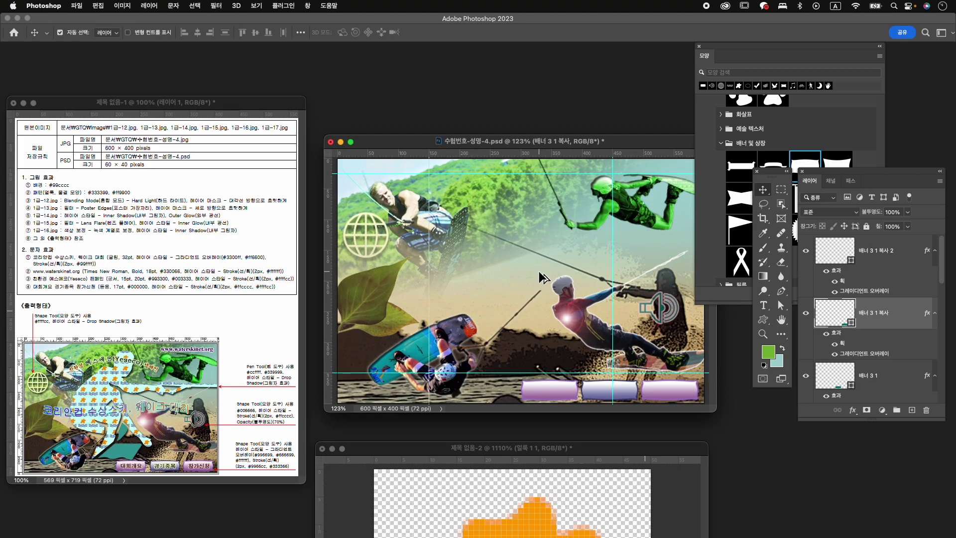
scroll(545, 268, up, 2)
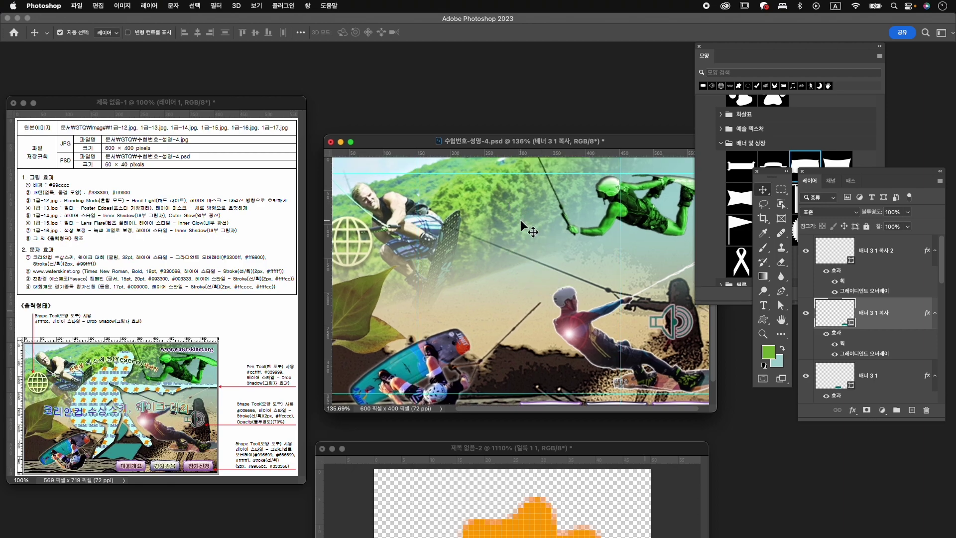
key(p)
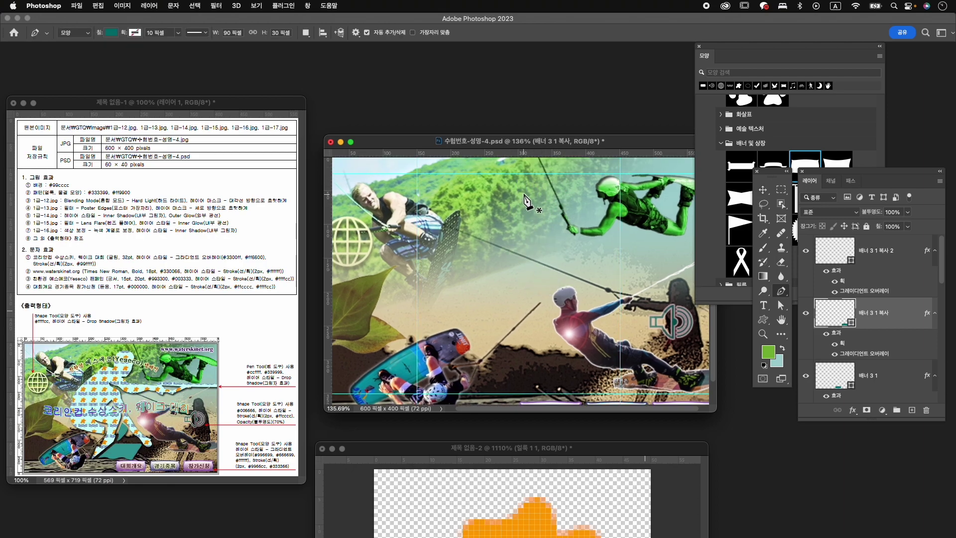
click(523, 174)
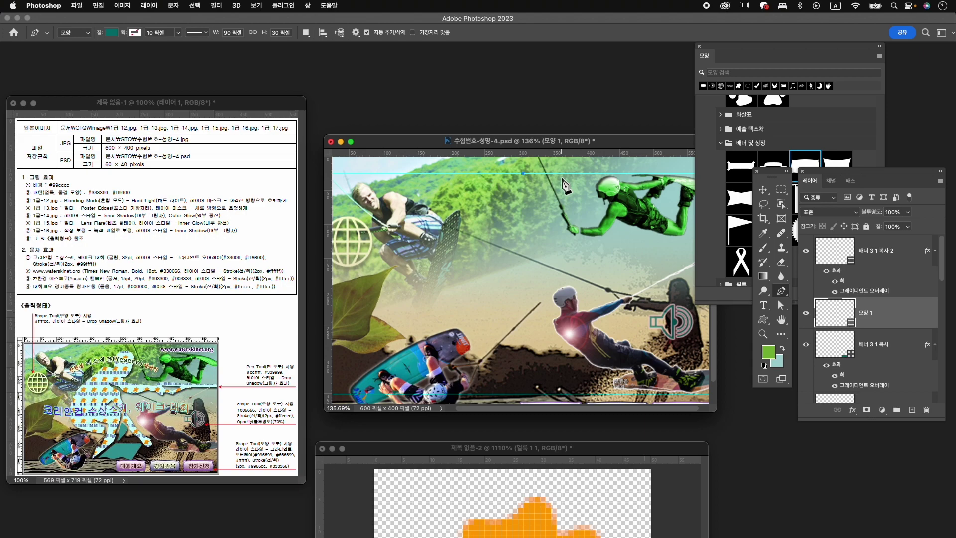
click(546, 186)
drag(548, 196, 548, 195)
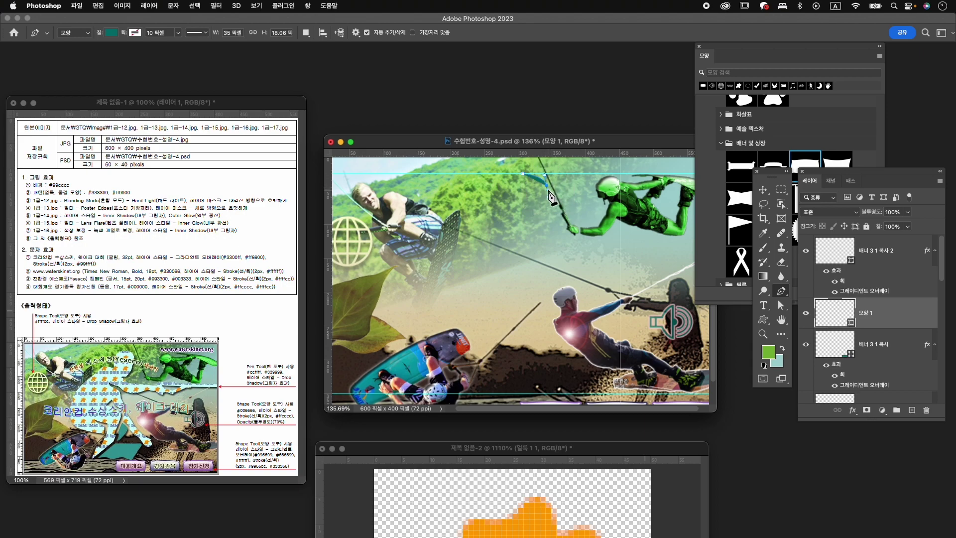
alt+click(546, 186)
drag(524, 215, 502, 217)
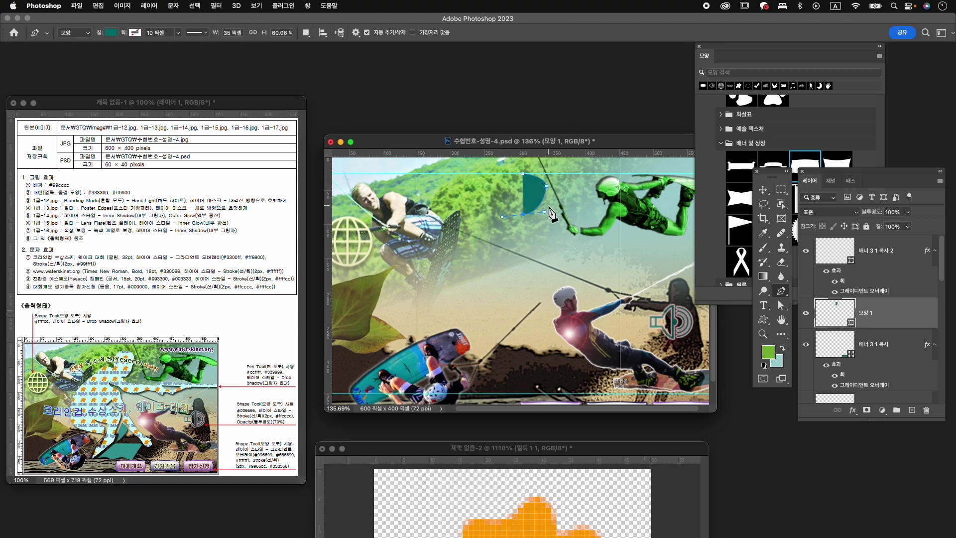
Step: Continue the pen outline through a small corner and straight to the vertical guide at 450 px, ending with a short notch
click(519, 216)
drag(530, 230, 527, 225)
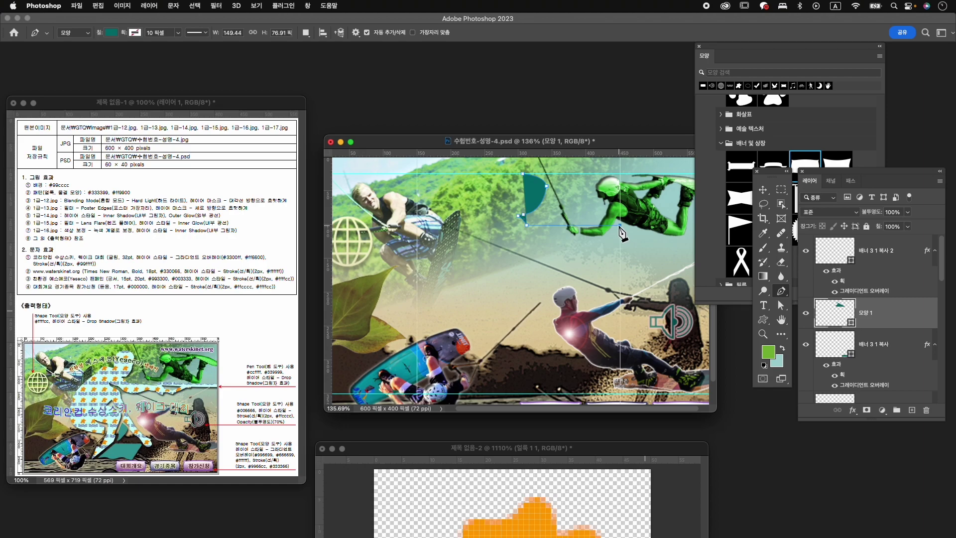
click(620, 225)
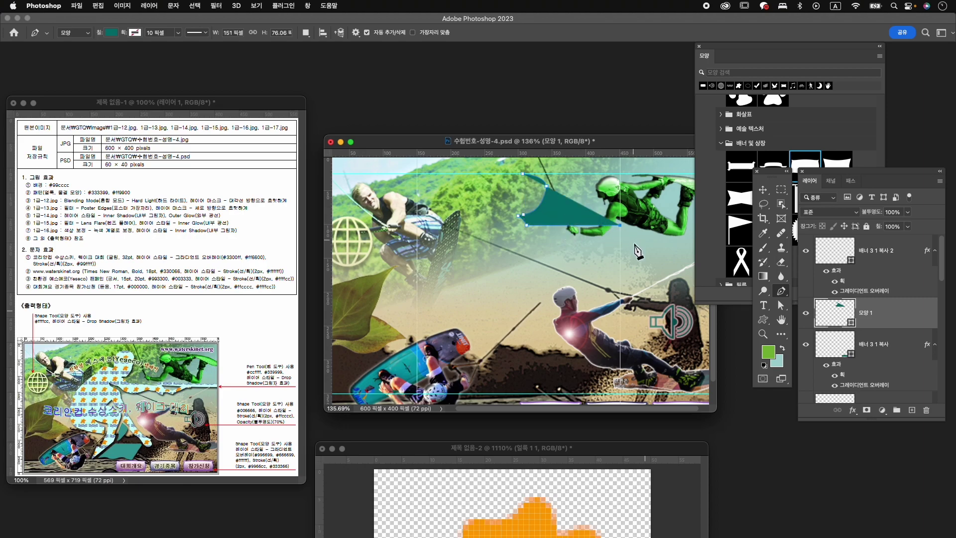
click(616, 217)
click(624, 216)
drag(645, 221, 633, 220)
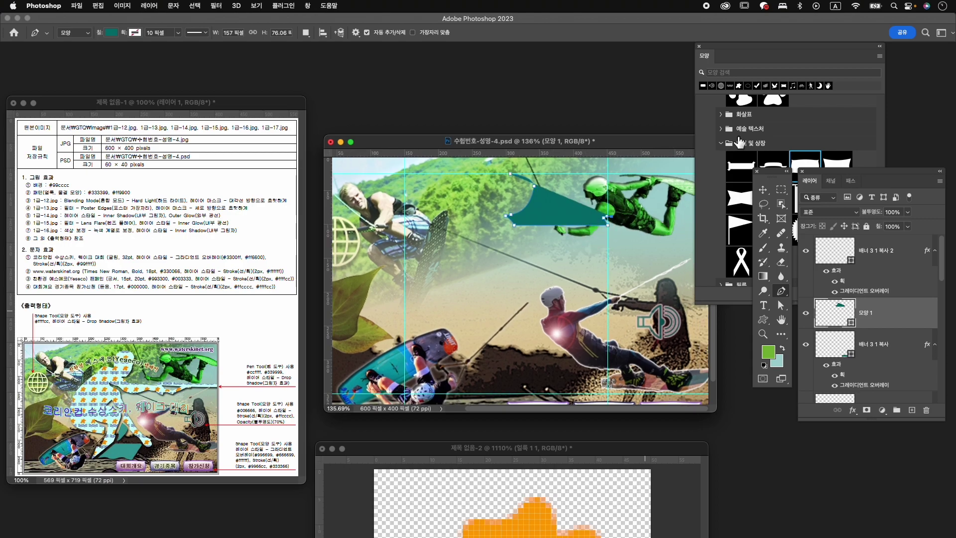
Step: Extend the pen outline to the image's right edge, back as a thin bar and down to a point, about 304 by 102 px overall
click(700, 46)
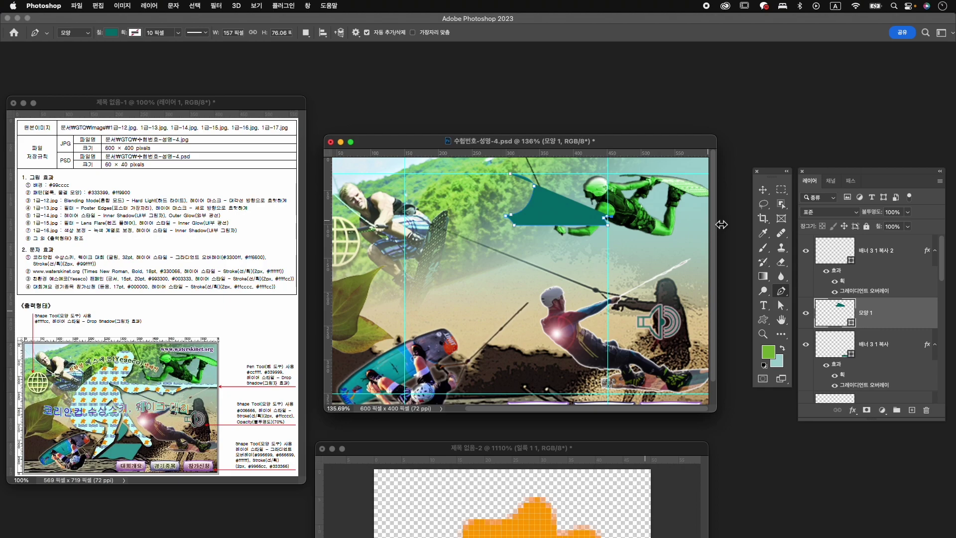
drag(712, 146, 674, 124)
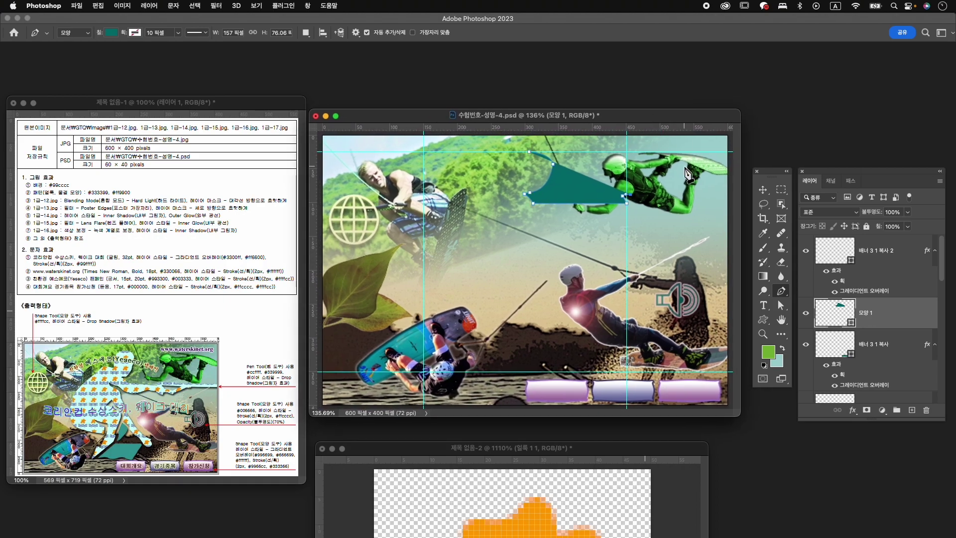
click(729, 195)
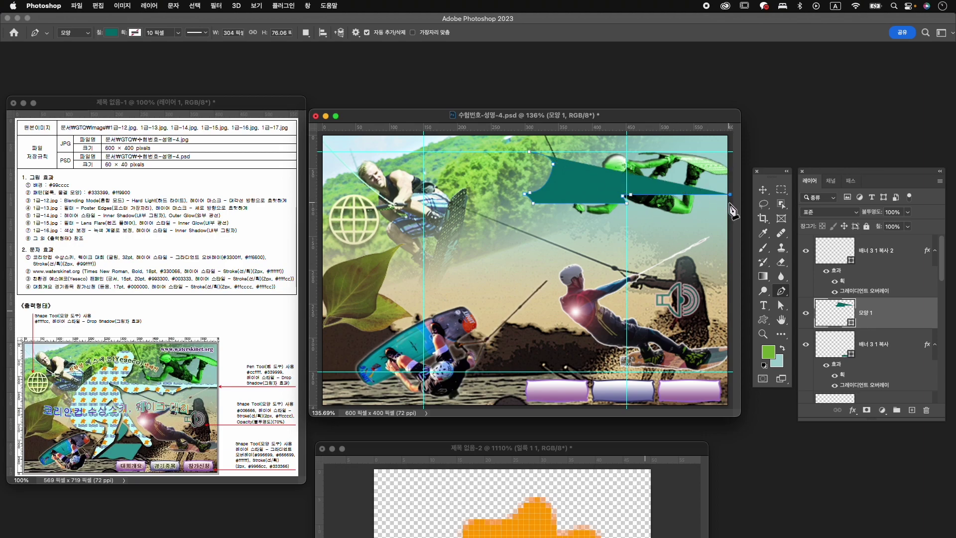
click(730, 204)
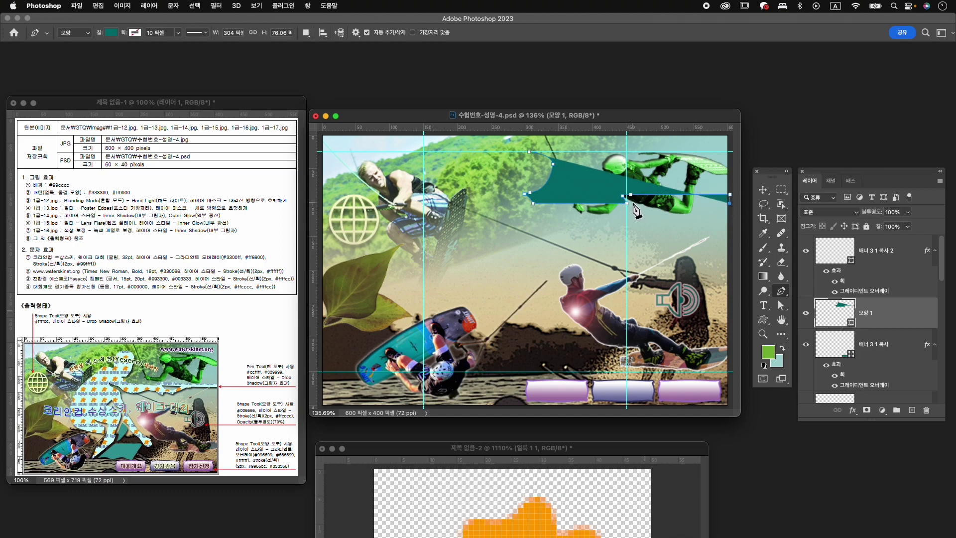
click(670, 203)
click(669, 205)
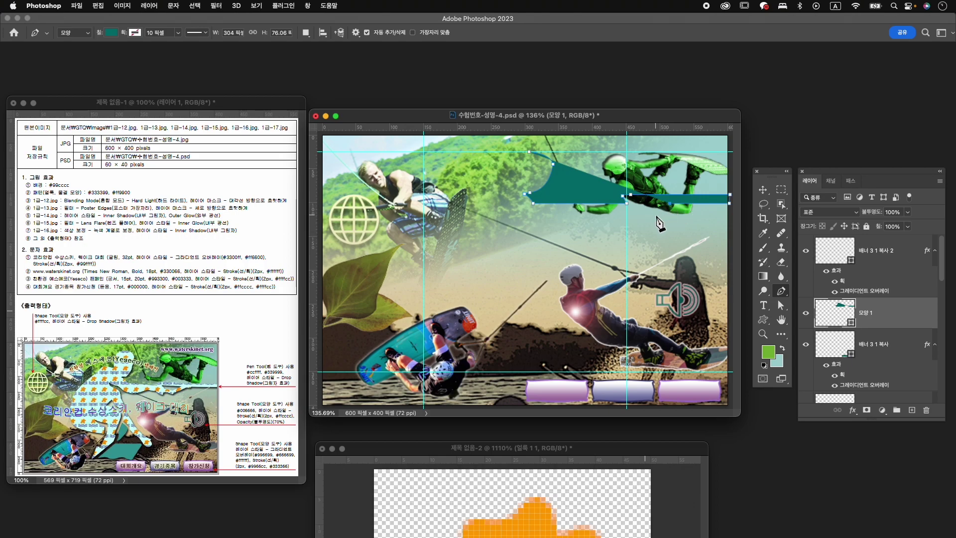
click(652, 220)
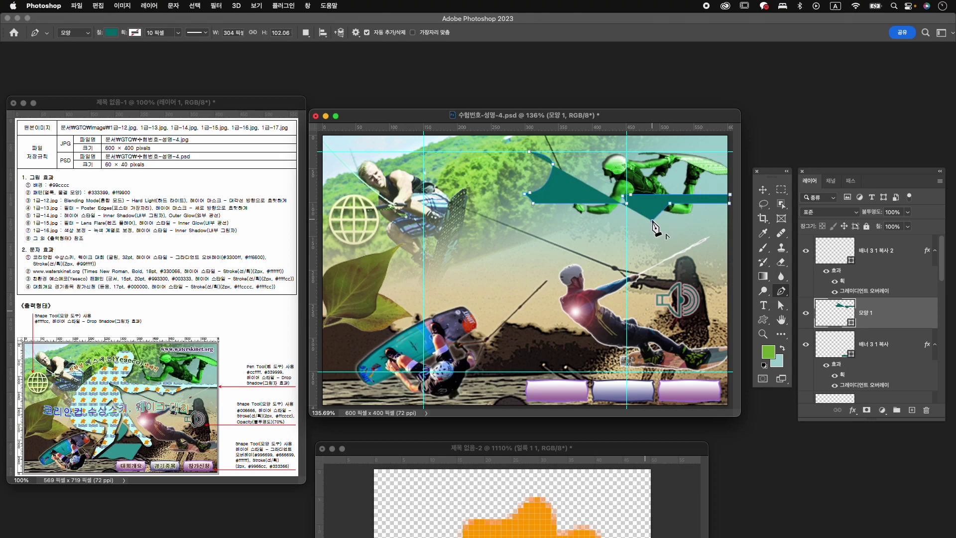
Step: Curve the pen outline leftward past the vertical guide and along the underside of the shape, bringing its height to about 108 px
click(627, 214)
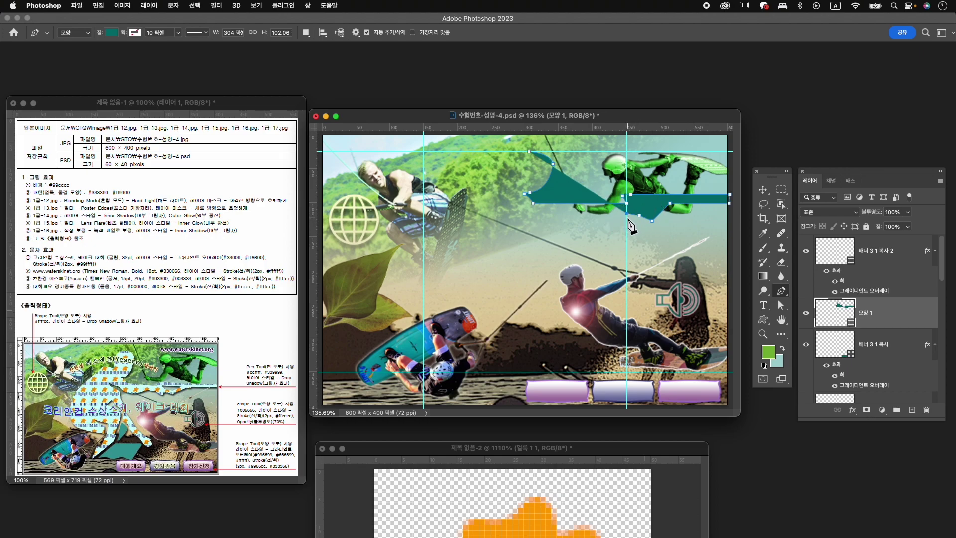
drag(621, 222, 620, 223)
alt+click(626, 218)
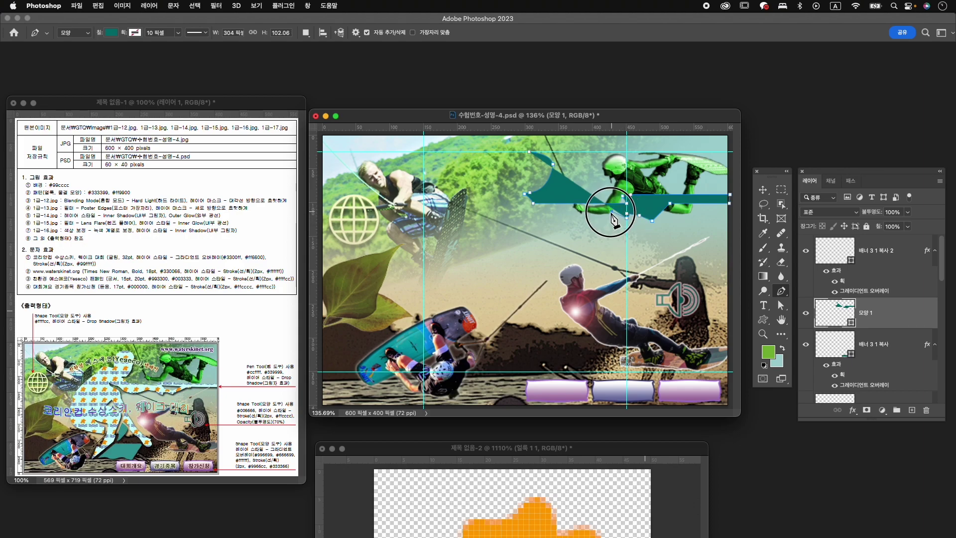
click(615, 209)
click(541, 232)
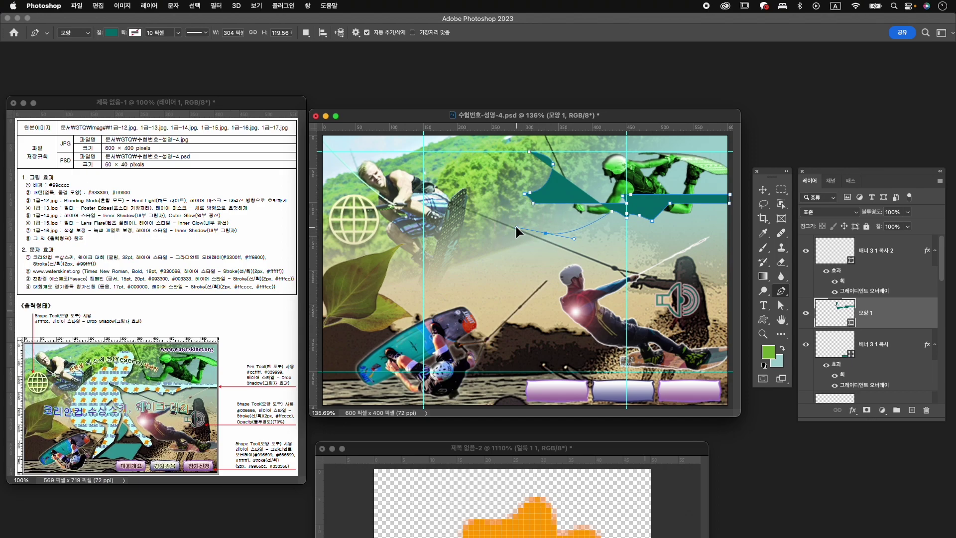
drag(516, 228, 517, 228)
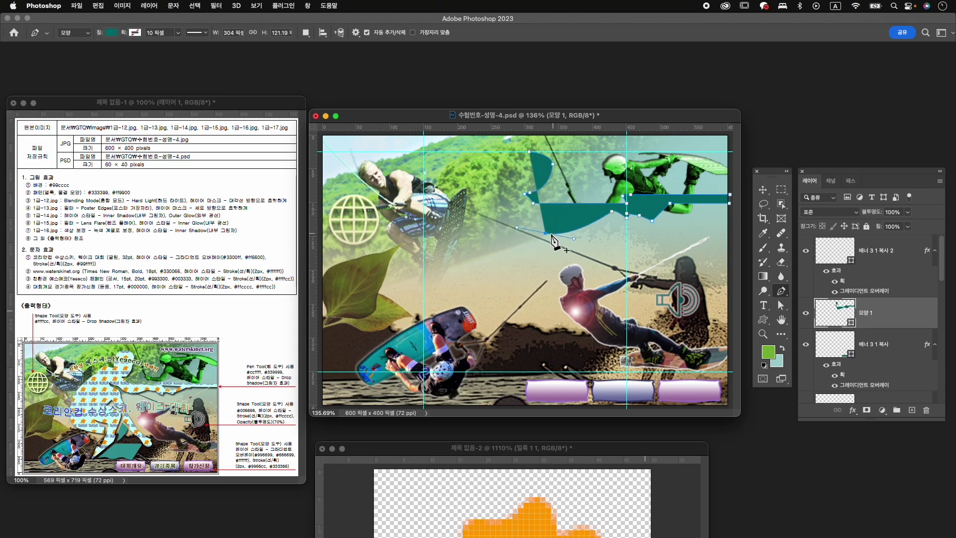
drag(547, 228, 546, 224)
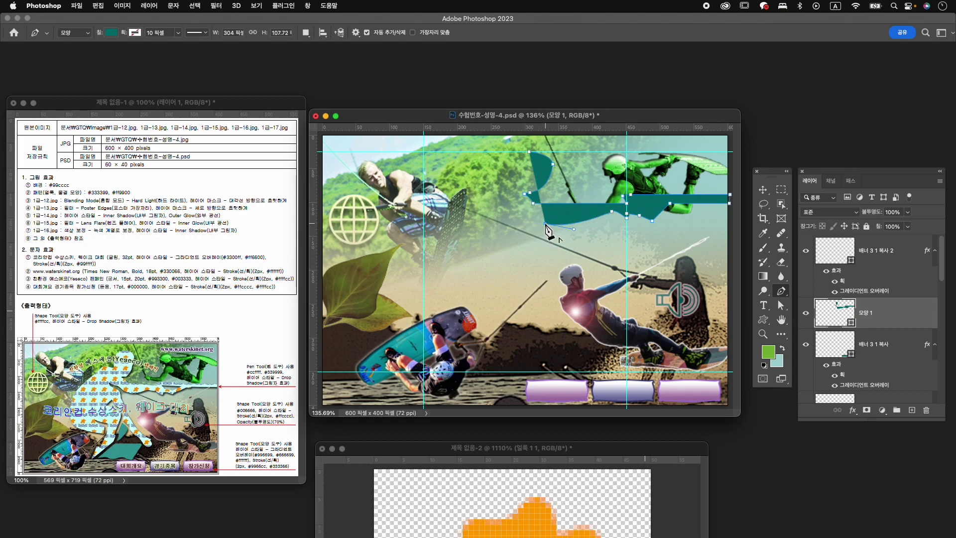
Step: Draw the pen outline's far-left tip and curve it back inward below the body, bringing the shape to about 317 by 118 px
mouse_move(517, 220)
mouse_down()
mouse_move(513, 209)
mouse_move(520, 222)
mouse_up()
key(super+z)
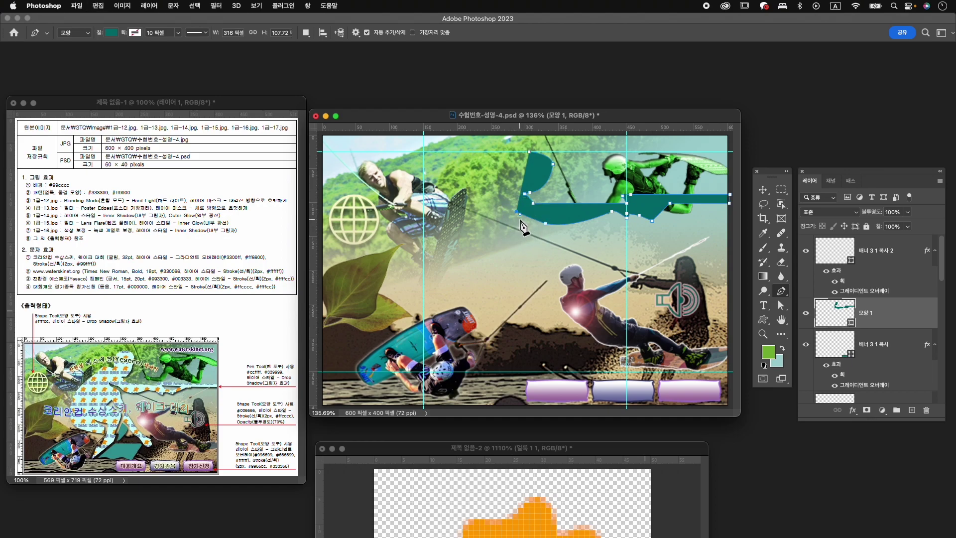
drag(519, 220, 550, 238)
click(548, 240)
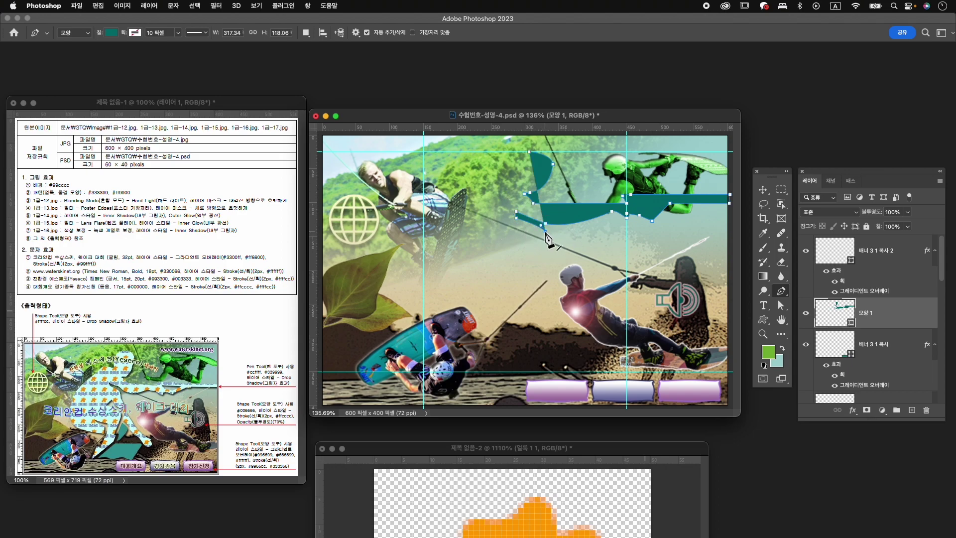
alt+click(545, 231)
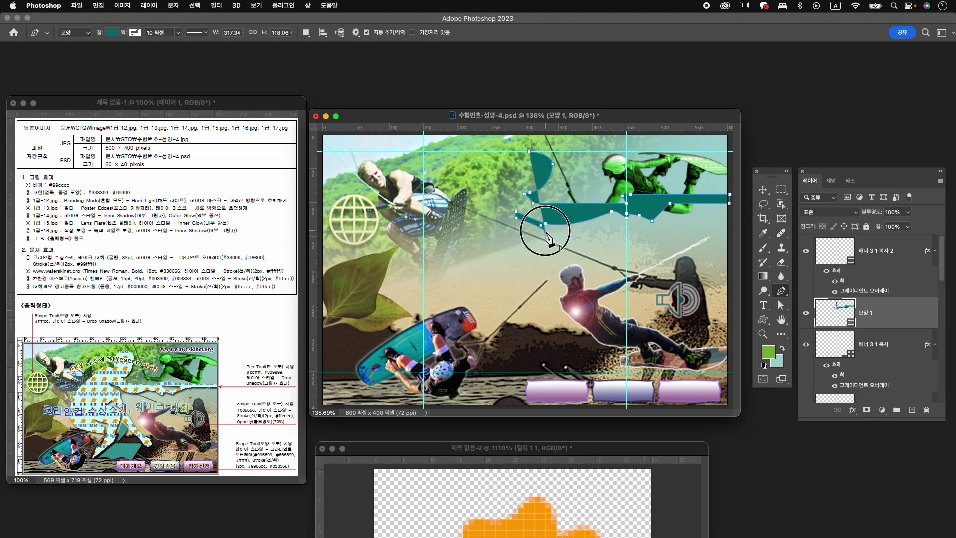
Step: Continue the pen outline down the front leg's outer edge and around its foot, bringing the shape's height to about 311 px
click(552, 260)
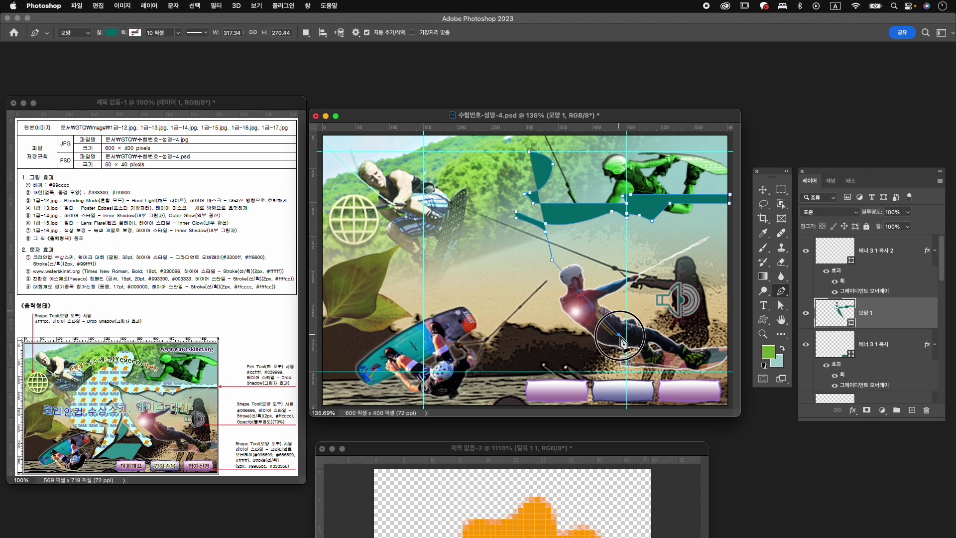
drag(619, 334, 595, 335)
alt+click(618, 334)
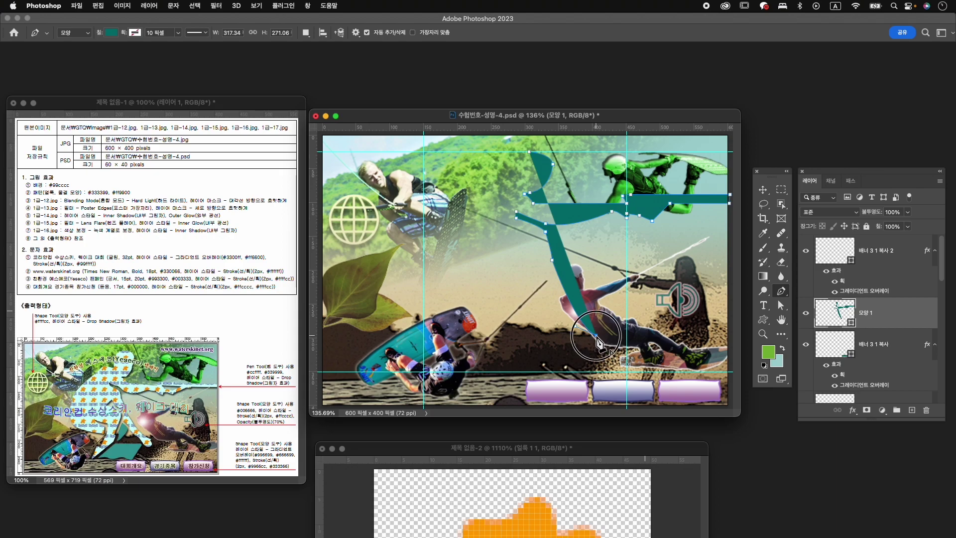
click(603, 340)
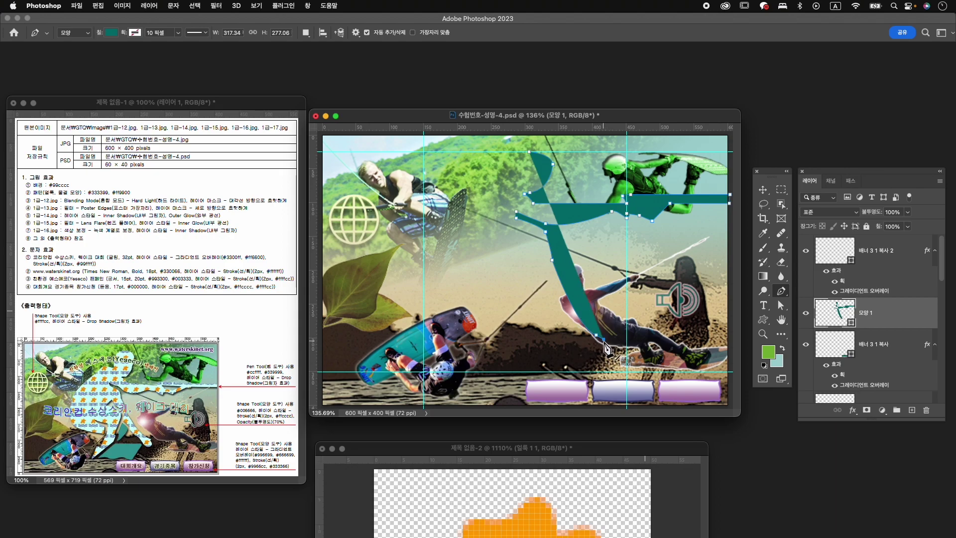
click(603, 344)
drag(607, 351, 582, 337)
alt+click(580, 342)
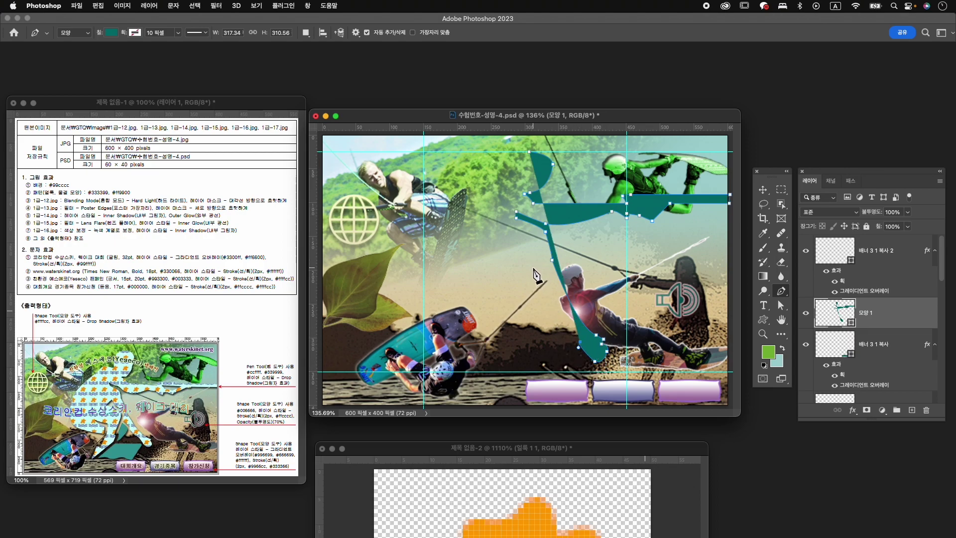
Step: Outline the inner legs through the crotch, ending at the back foot's tip on the lower horizontal guide, about 361 by 325 px overall
click(542, 282)
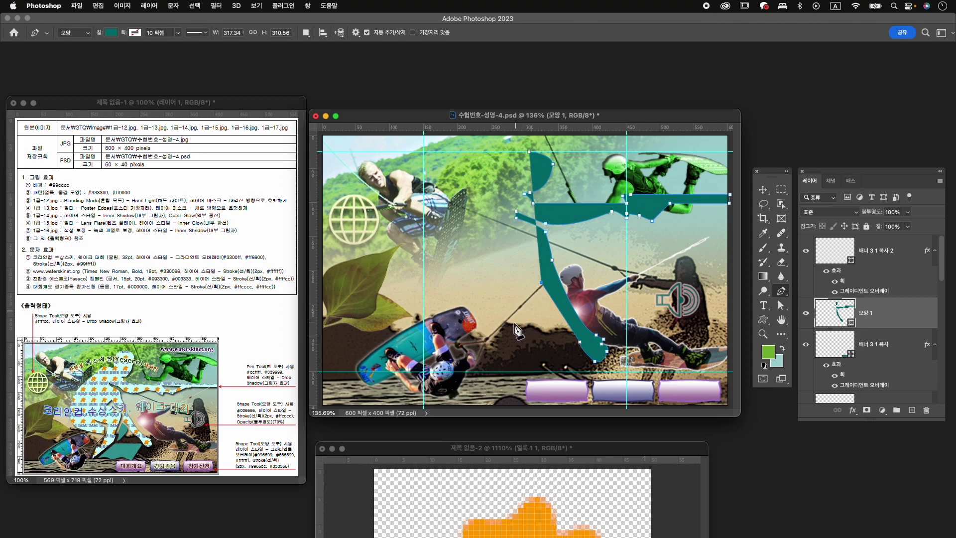
drag(518, 320, 513, 331)
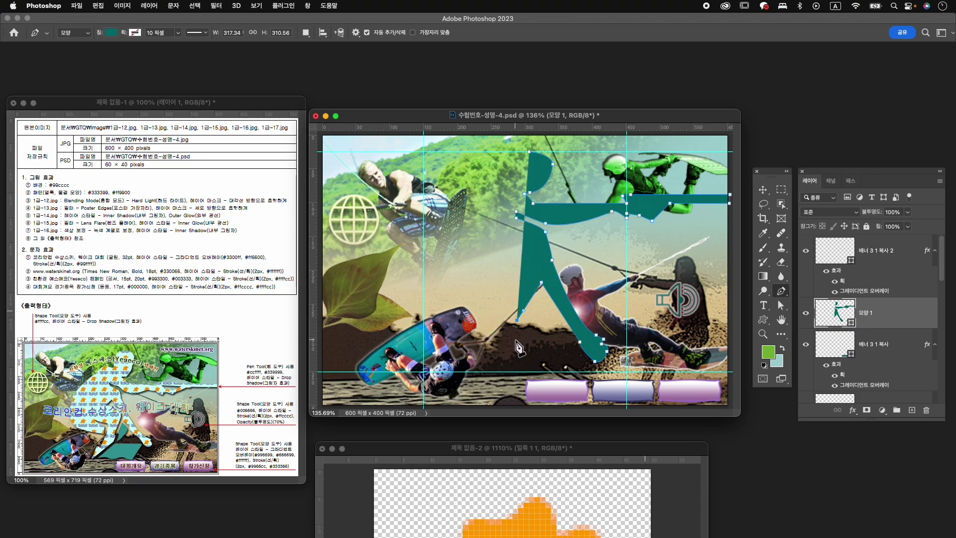
click(520, 323)
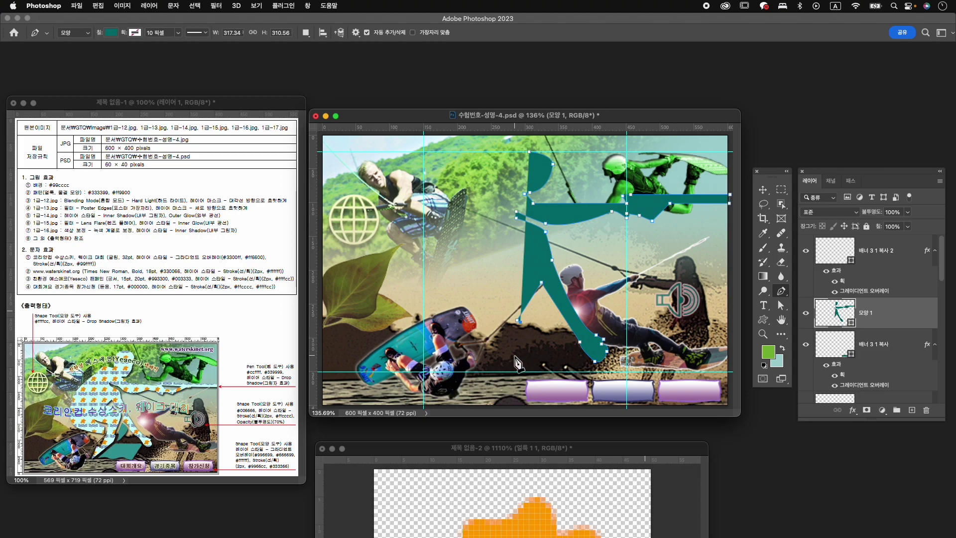
click(521, 333)
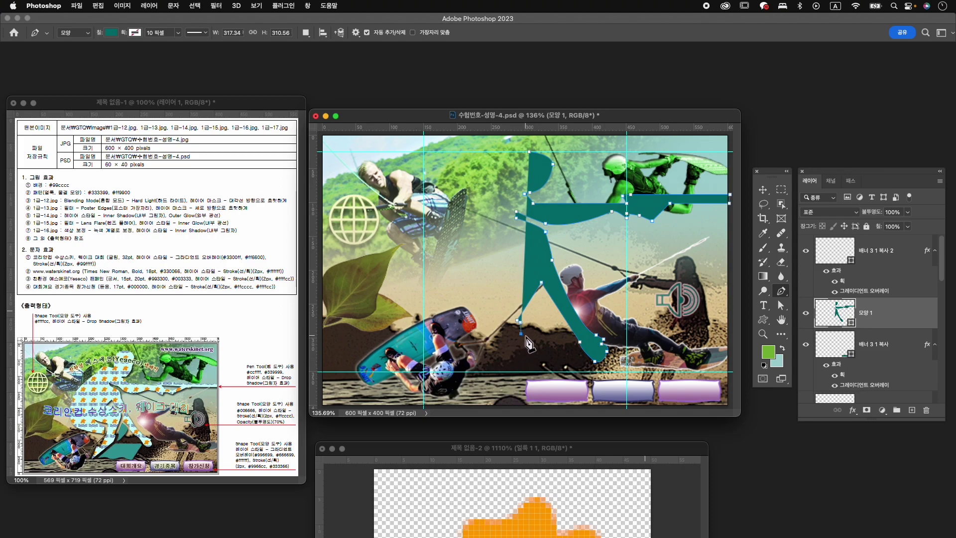
click(486, 371)
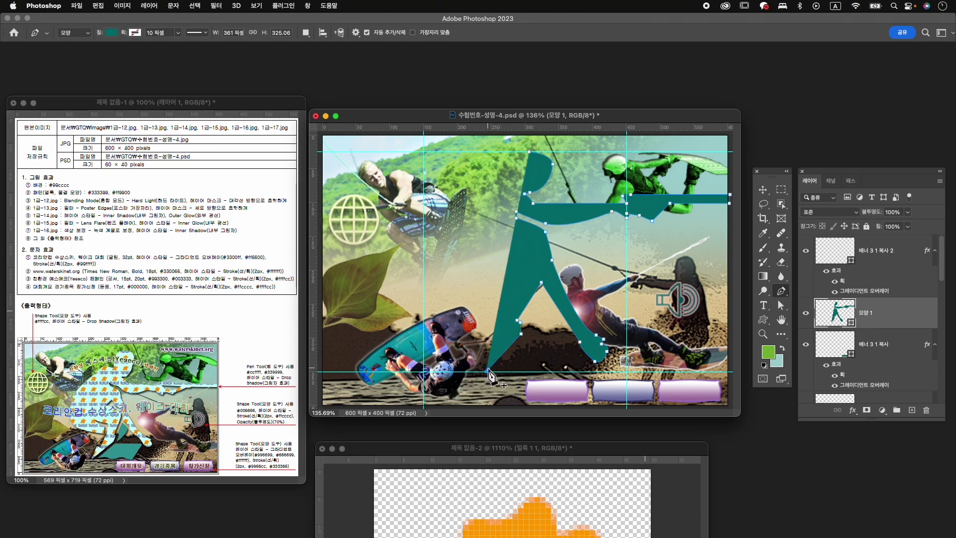
Step: Trace the back leg's outer edge upward and form the notch beneath the thigh, widening the shape to about 375 px
click(496, 346)
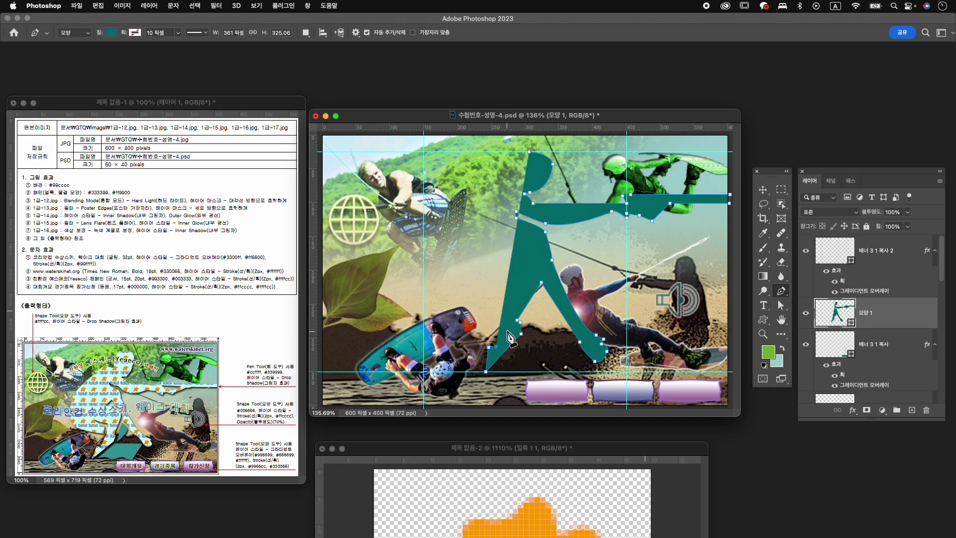
click(508, 291)
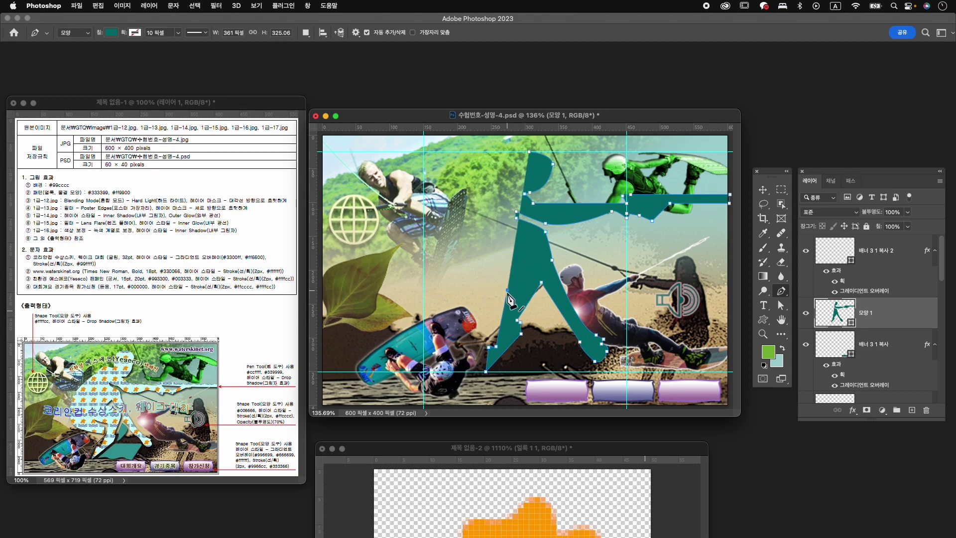
click(477, 283)
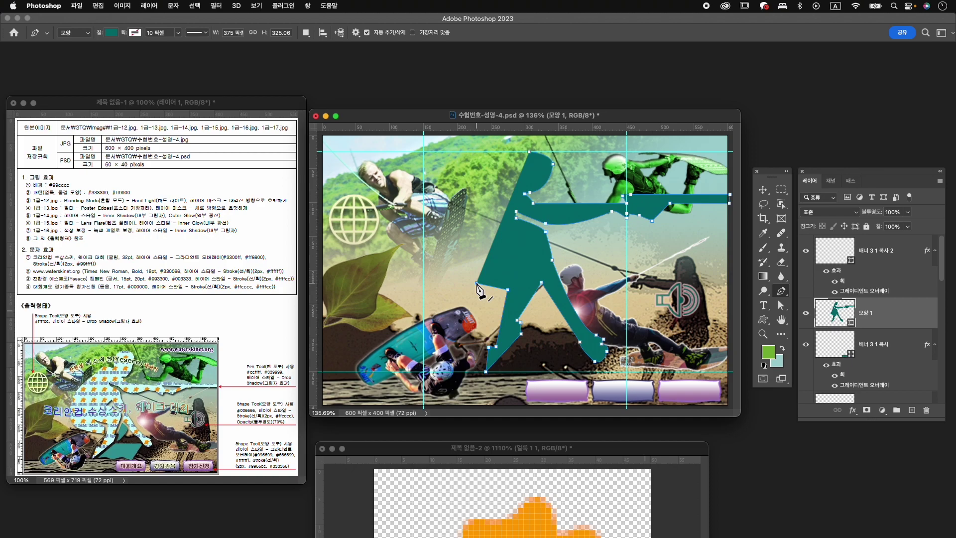
drag(493, 292, 500, 290)
alt+click(494, 292)
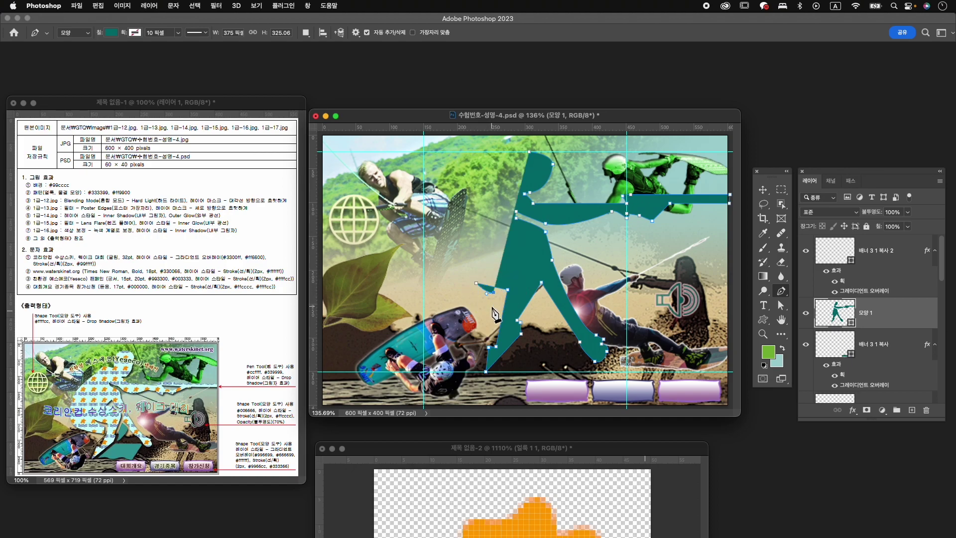
Step: Curve the outline to the 150 px vertical guide, over the back and around the head, closing the silhouette at about 453 px wide
click(490, 305)
drag(426, 292, 418, 274)
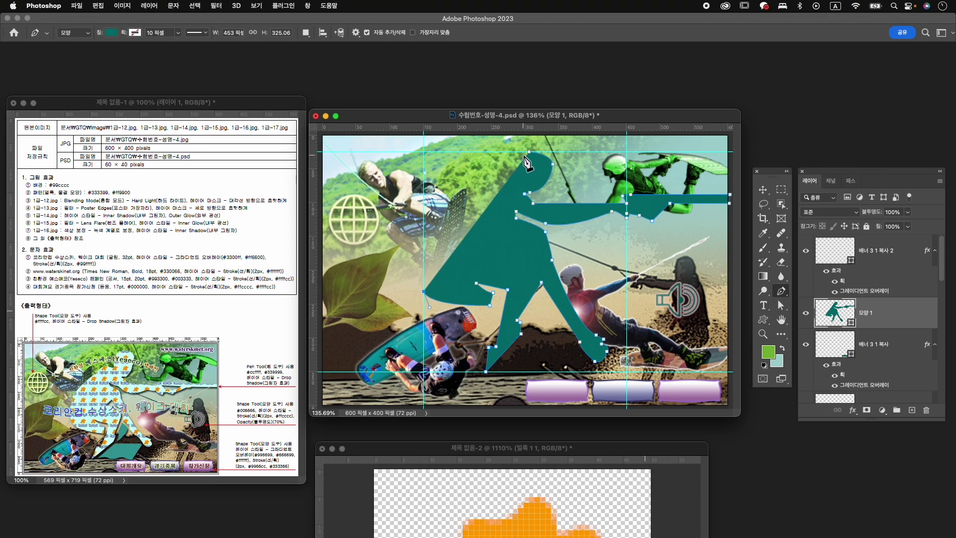
drag(488, 184, 524, 174)
alt+click(489, 183)
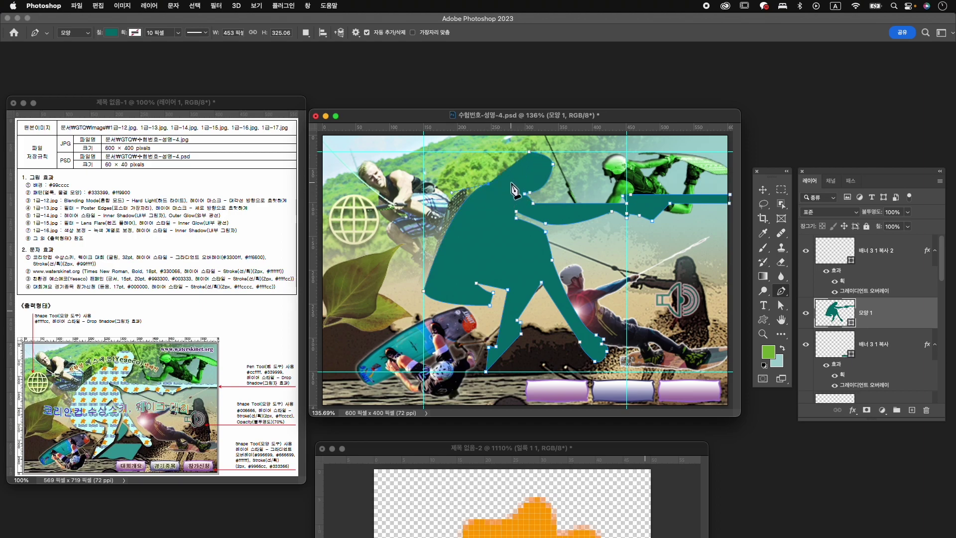
drag(529, 151, 572, 177)
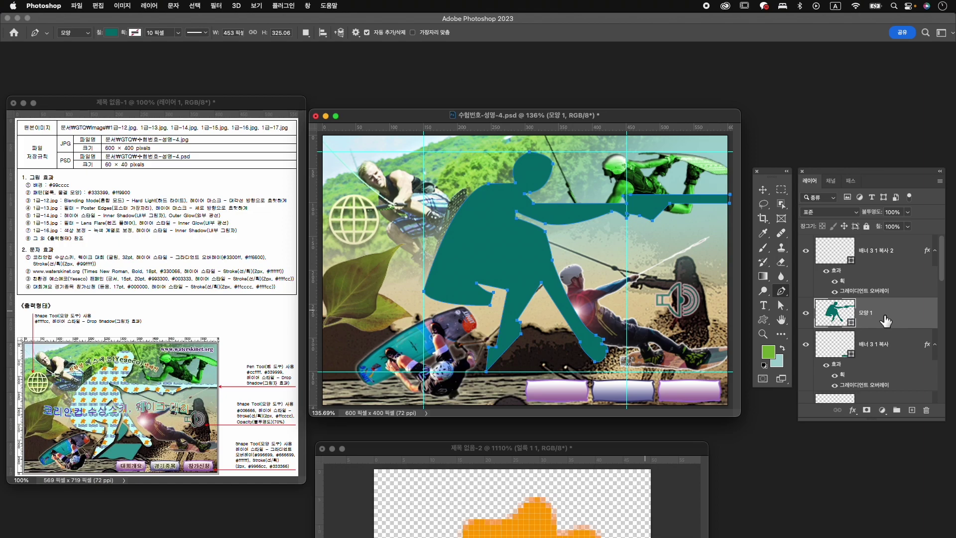
Step: Reshape the silhouette's rear lower edge by moving its far-left anchor point slightly down and its notch corner toward the back leg
key(a)
right_click(785, 306)
click(835, 315)
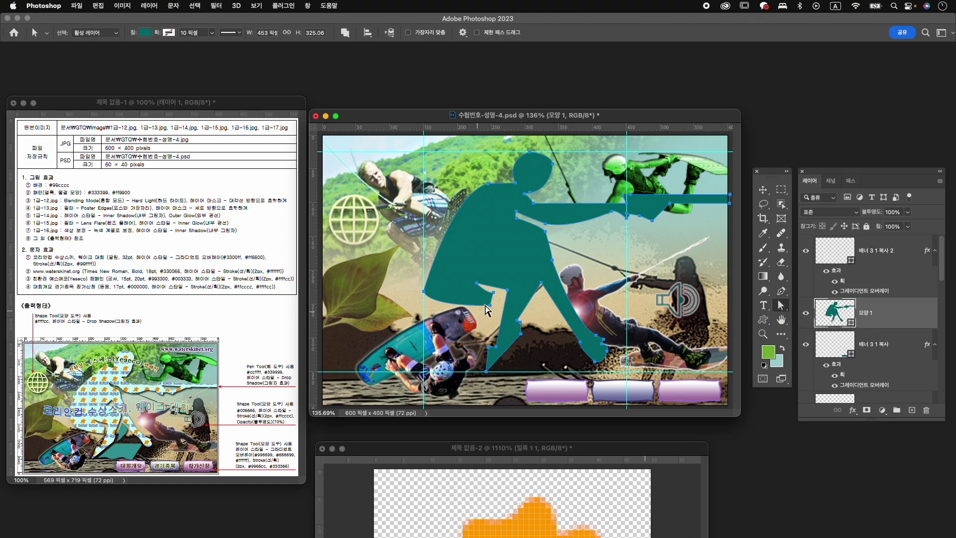
drag(423, 291, 423, 298)
click(491, 306)
drag(492, 313, 521, 313)
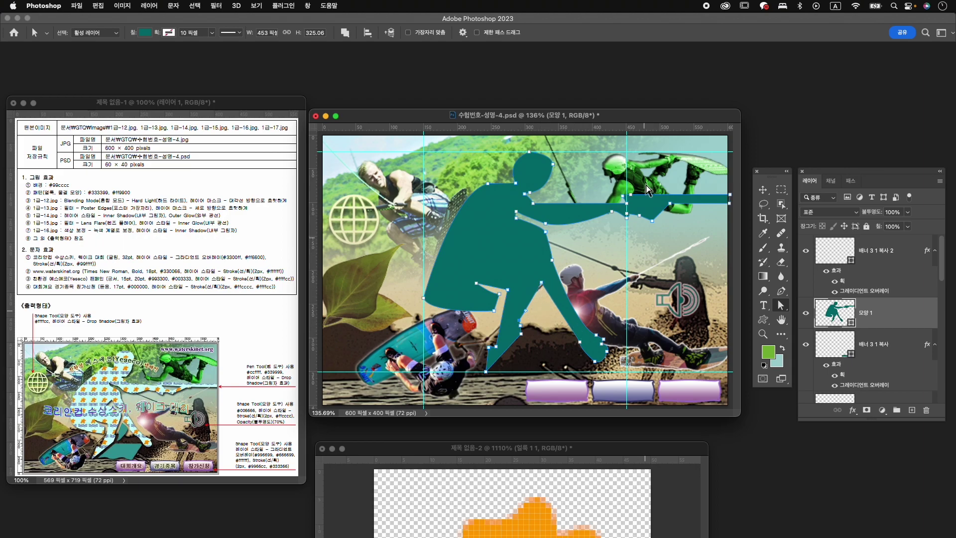
Step: Refine the anchor points on the arm's underside near the 450 px vertical guide, and deselect the silhouette's path
click(614, 215)
click(781, 291)
click(817, 290)
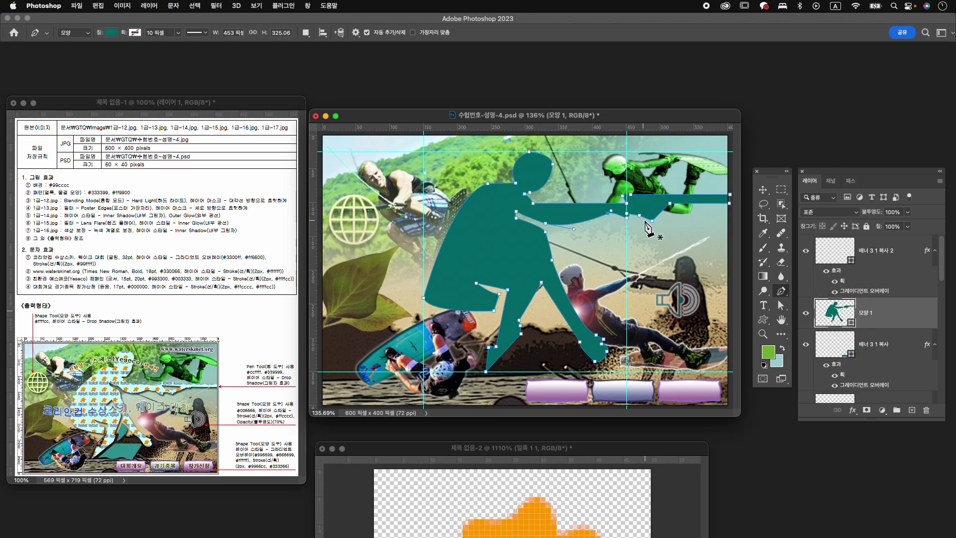
click(618, 215)
key(a)
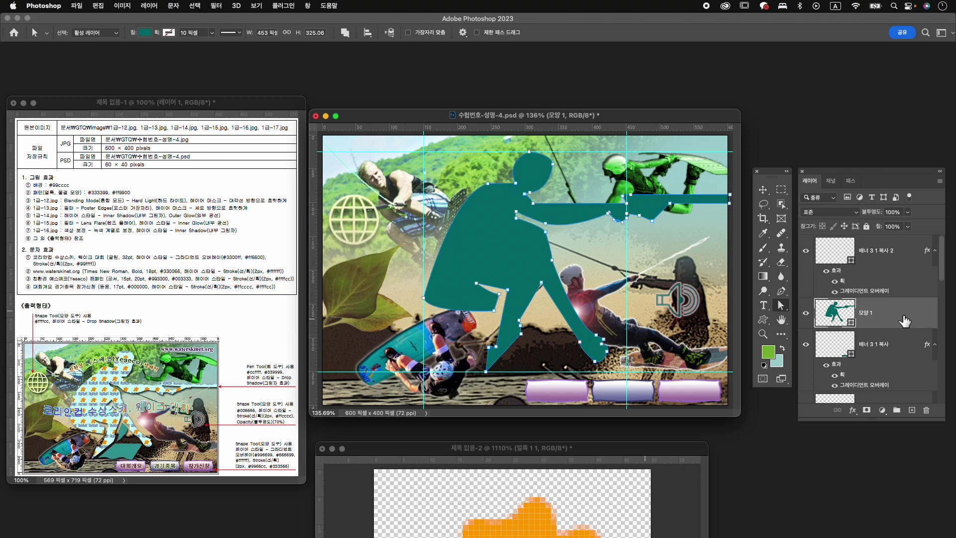
click(896, 254)
click(900, 319)
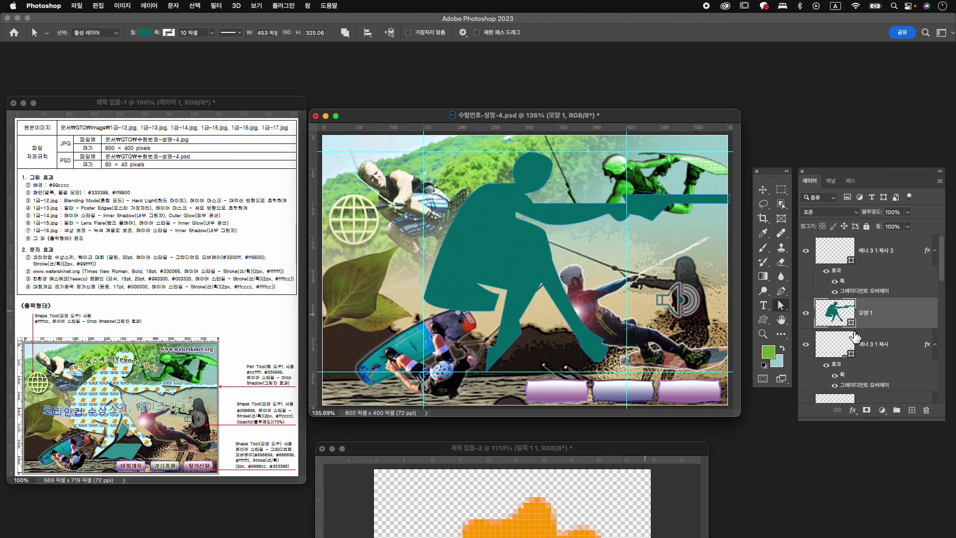
Step: Cut a small four-sided opening beneath the thin bar beside the hand, using the Pen tool with Subtract Front Shape
key(p)
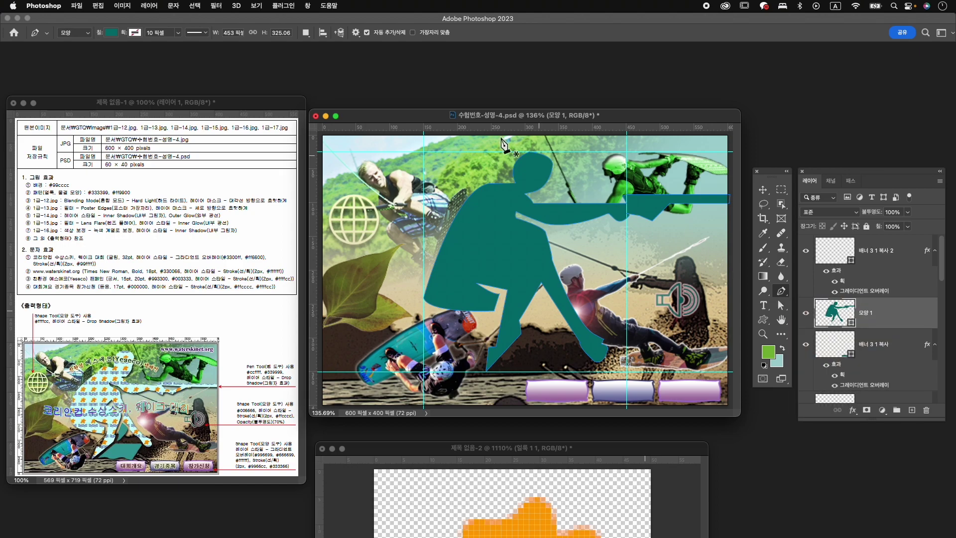
click(306, 33)
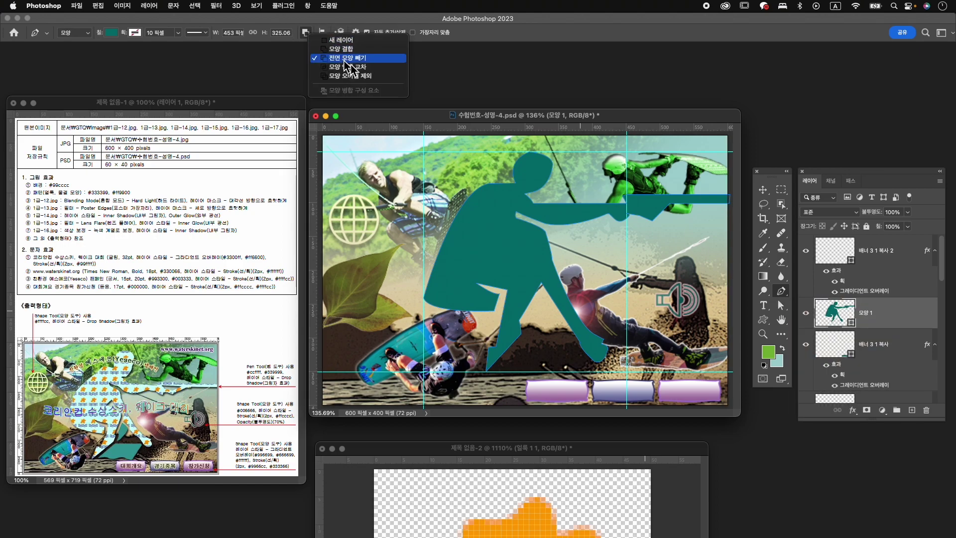
click(347, 59)
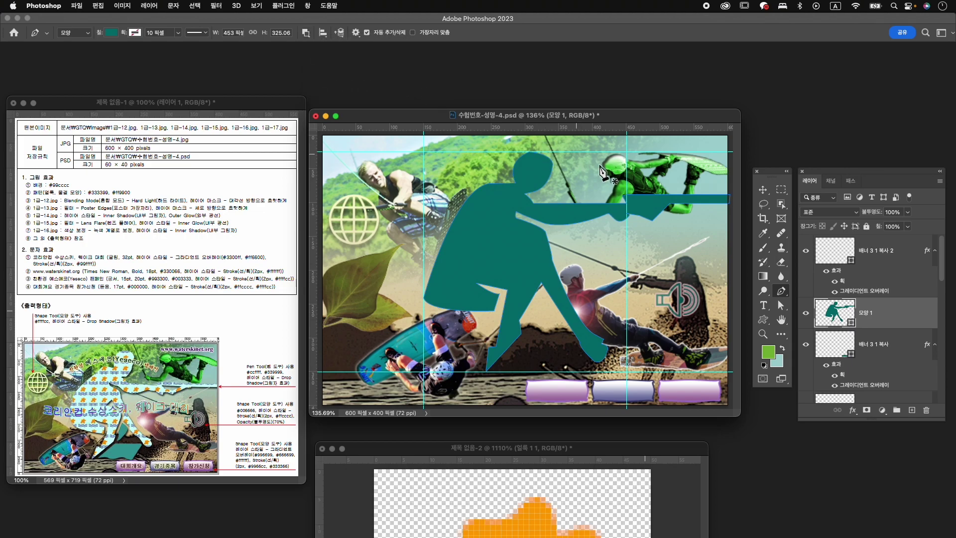
click(636, 201)
click(640, 210)
click(651, 210)
click(662, 201)
click(636, 201)
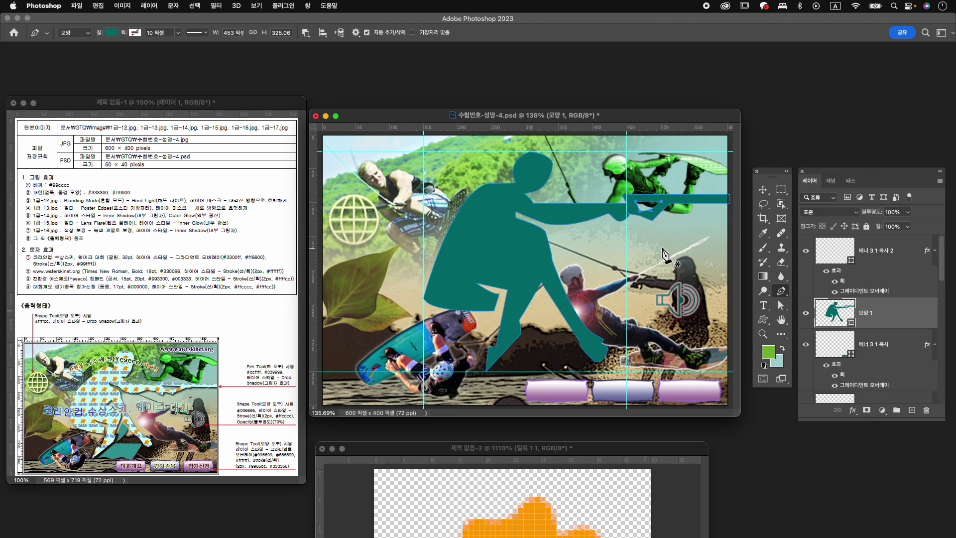
Step: Cut a narrow pointed opening into the silhouette just above the crotch and adjust its corner anchor point near the front leg
click(538, 263)
drag(536, 258, 543, 301)
key(a)
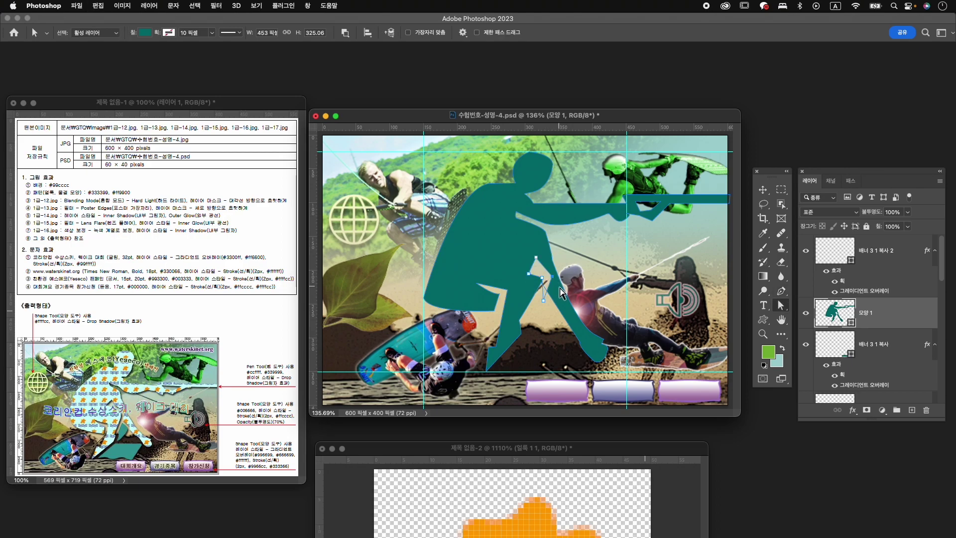
drag(554, 277, 546, 273)
click(555, 343)
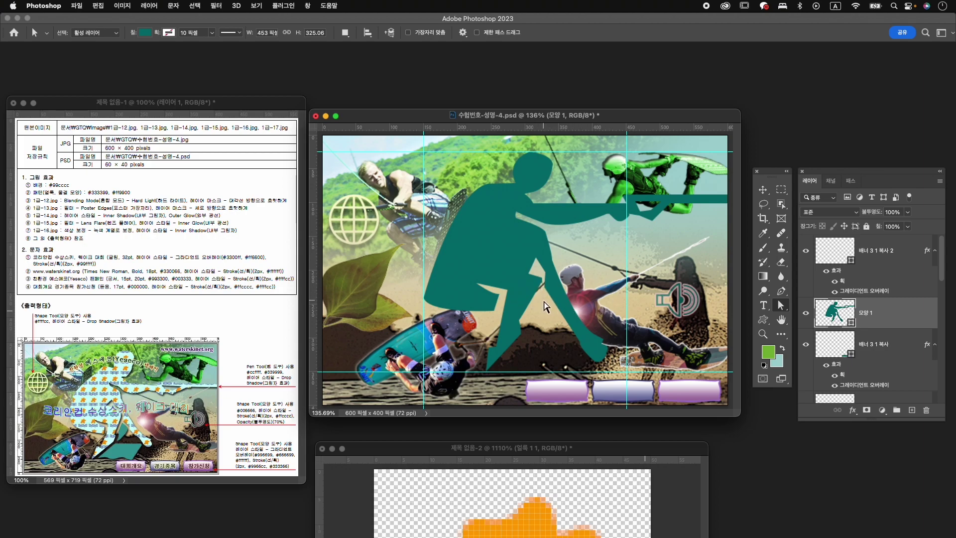
Step: Move the opening's inner corner outward and reshape the back leg's inner knee by shifting its anchor points
click(530, 277)
mouse_move(528, 273)
mouse_down()
mouse_move(525, 264)
mouse_move(521, 273)
mouse_up()
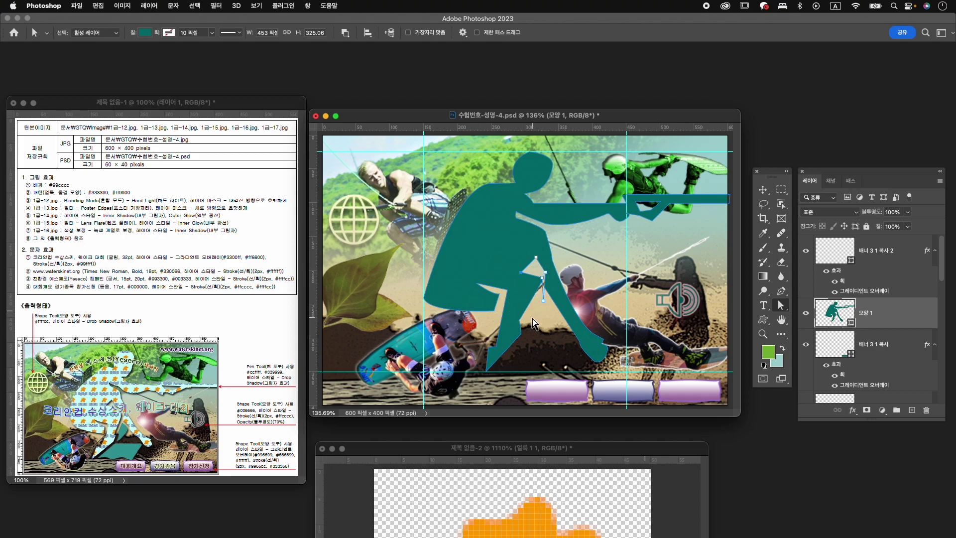
drag(520, 319, 517, 339)
click(522, 333)
click(550, 316)
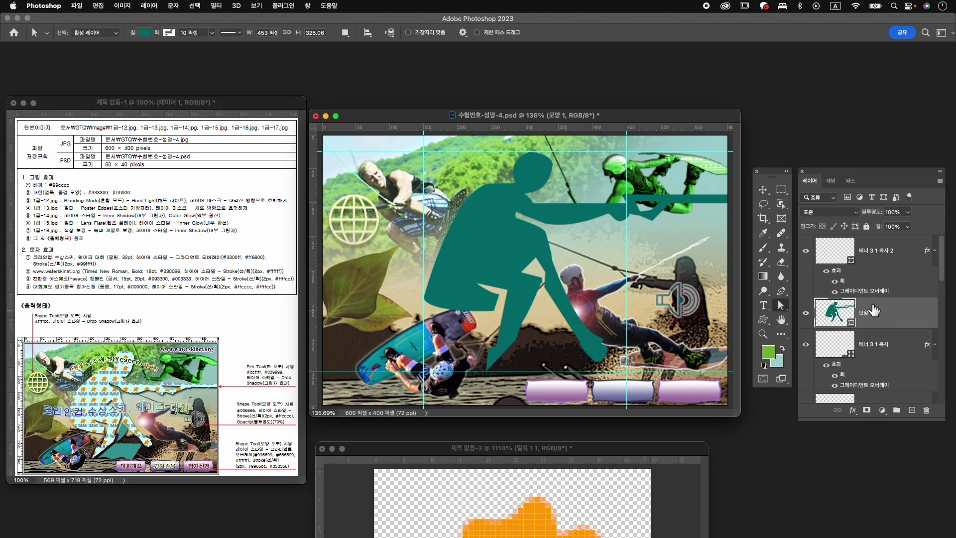
Step: Draw a small closed pen shape with a curved edge between the legs below the crotch, about 31 by 56 px
click(781, 291)
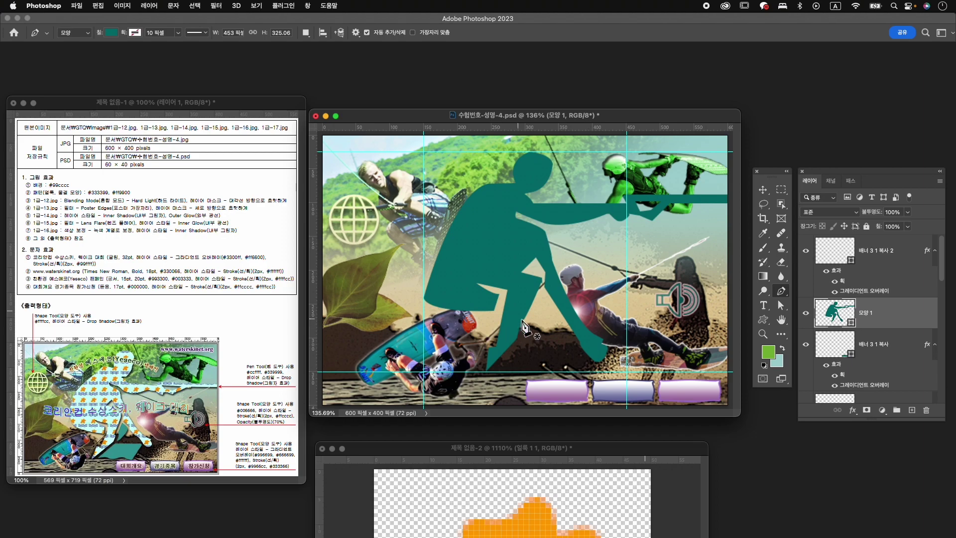
click(541, 293)
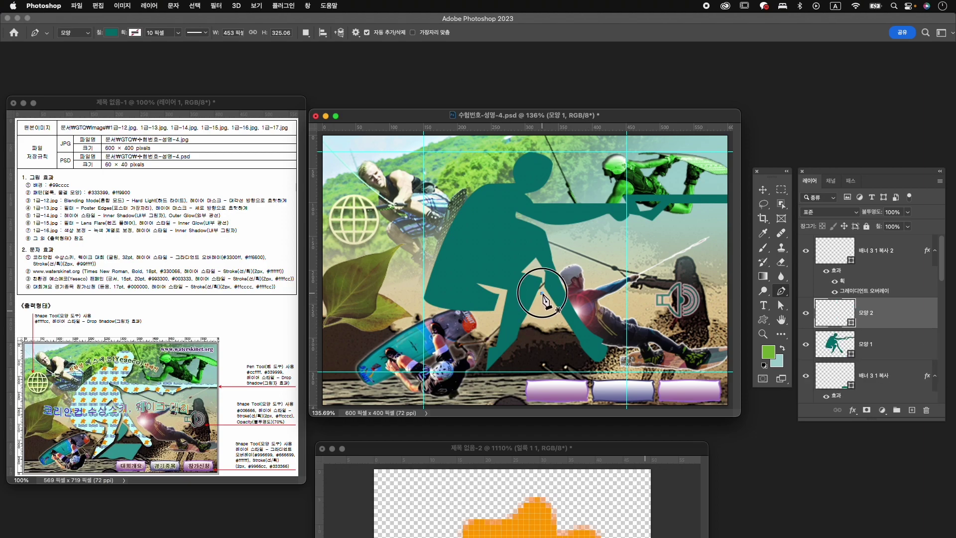
click(534, 322)
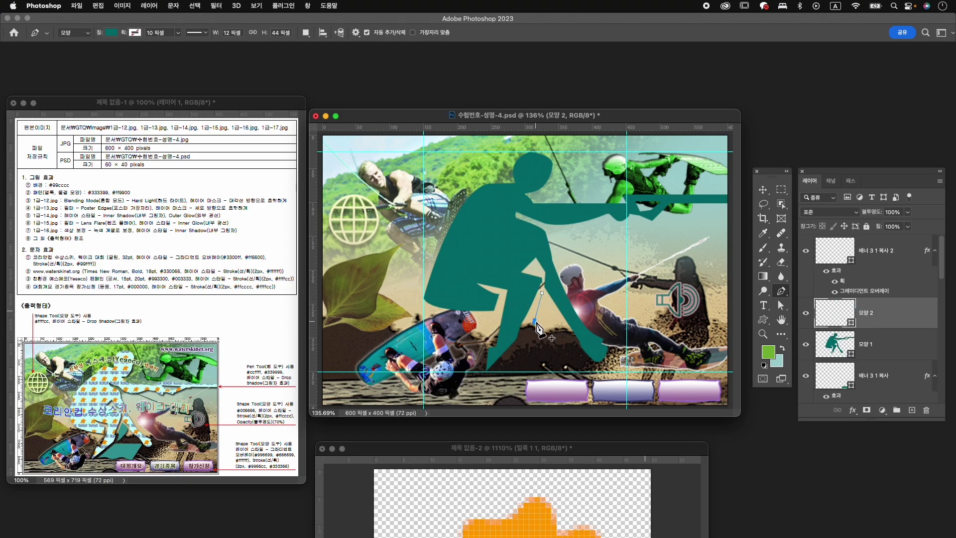
drag(534, 322, 533, 313)
click(537, 318)
click(532, 331)
mouse_move(552, 310)
mouse_down()
mouse_move(569, 277)
mouse_move(555, 301)
mouse_up()
alt+click(553, 311)
click(542, 294)
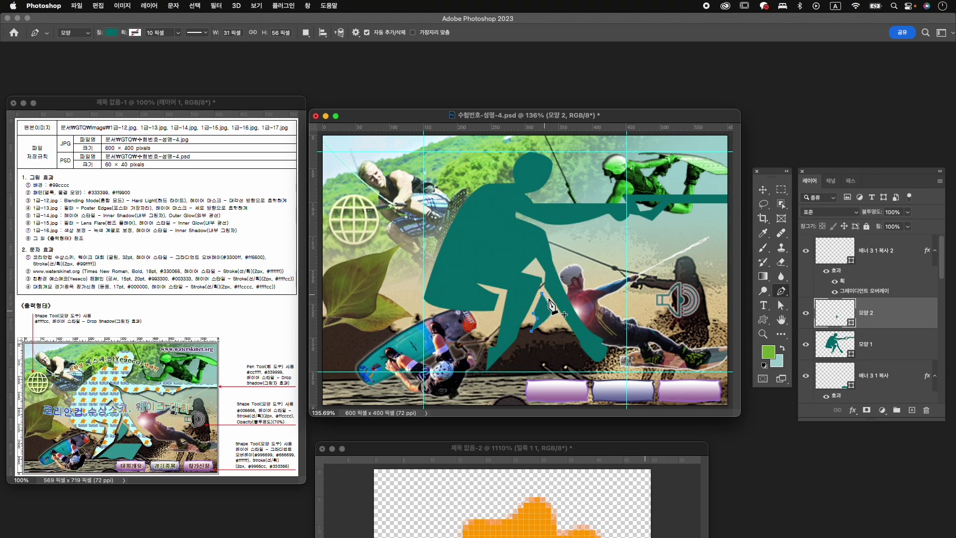
Step: Draw a closed pen shape with a wavy lower edge beneath the legs, between the two feet, about 113 by 51 px
click(525, 339)
click(500, 371)
drag(520, 372, 530, 377)
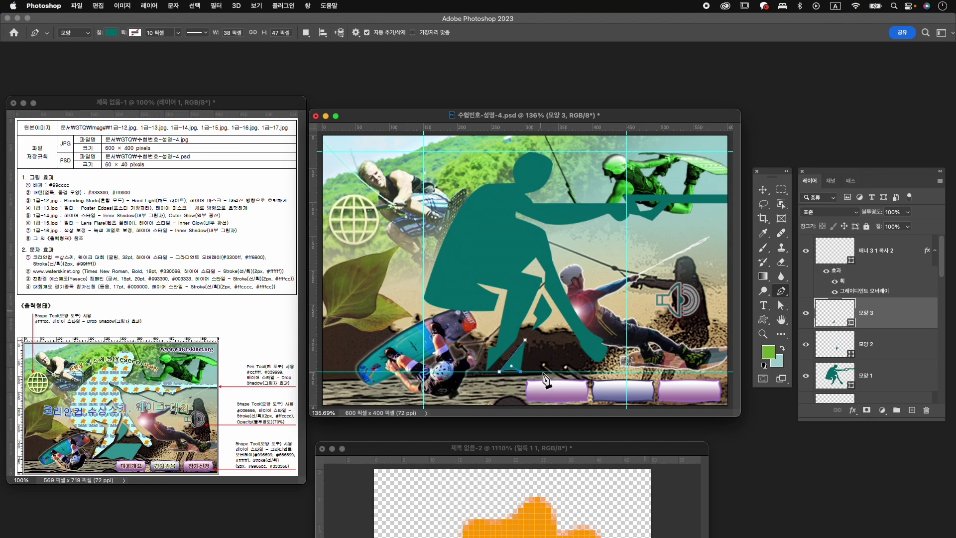
drag(545, 371, 552, 367)
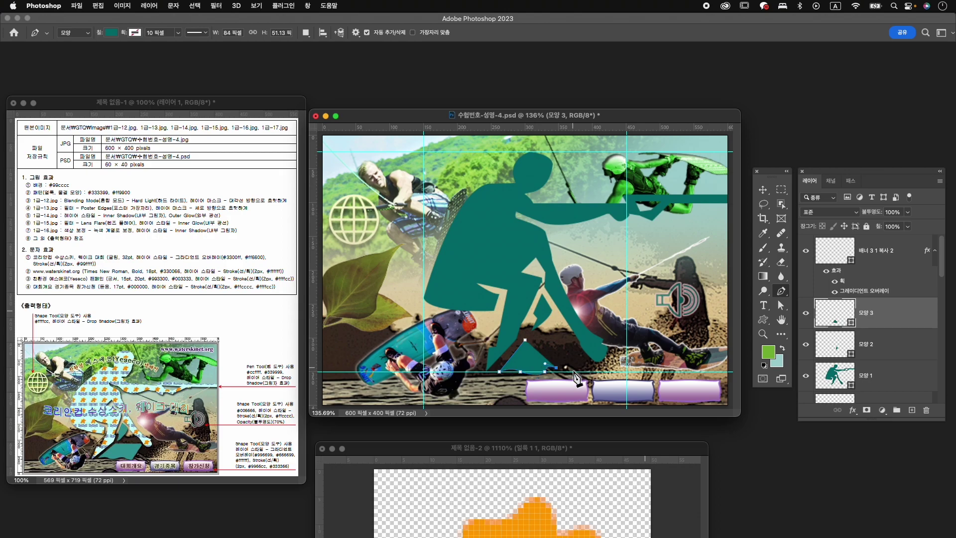
drag(556, 367, 565, 372)
click(579, 350)
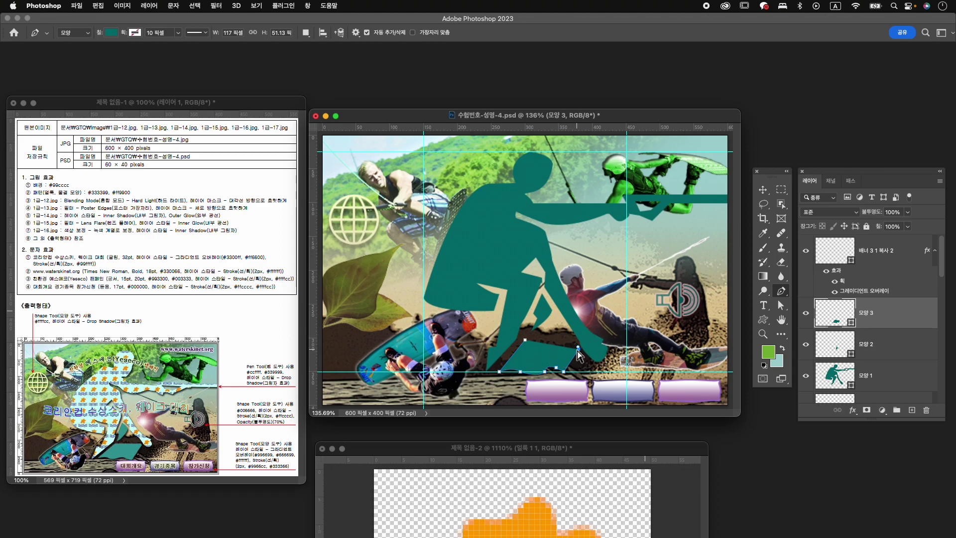
drag(578, 351, 576, 348)
click(526, 340)
key(a)
click(556, 371)
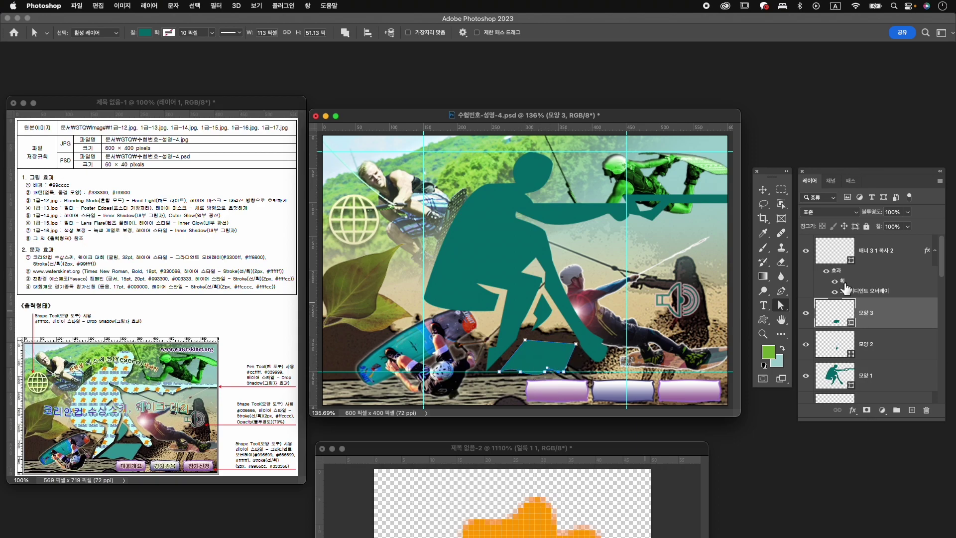
Step: Merge the two small shape layers drawn between the legs into a single shape layer
shift+click(893, 344)
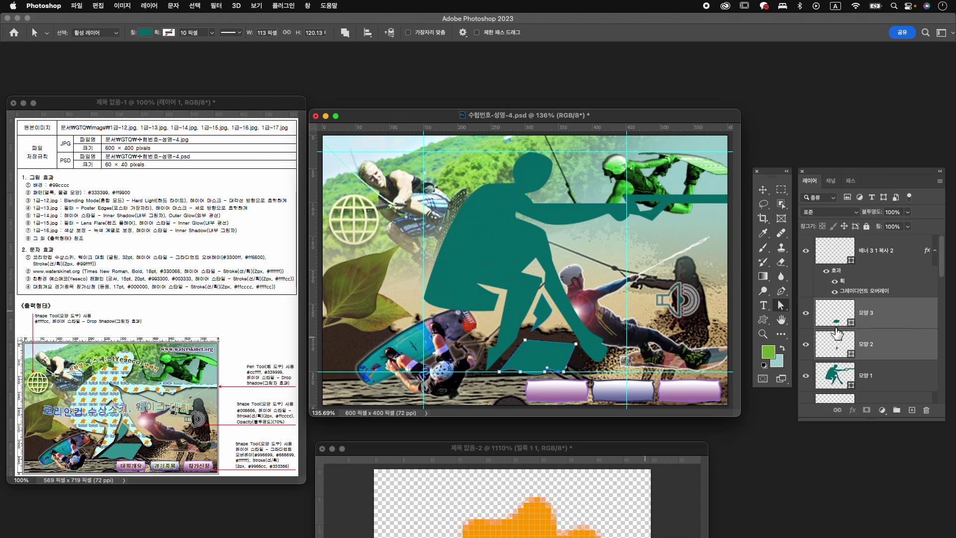
right_click(888, 323)
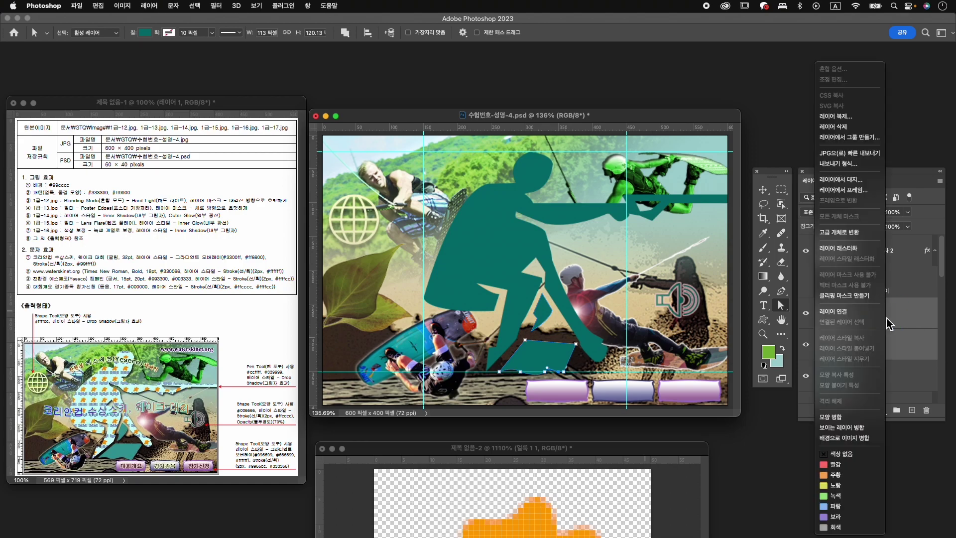
click(851, 416)
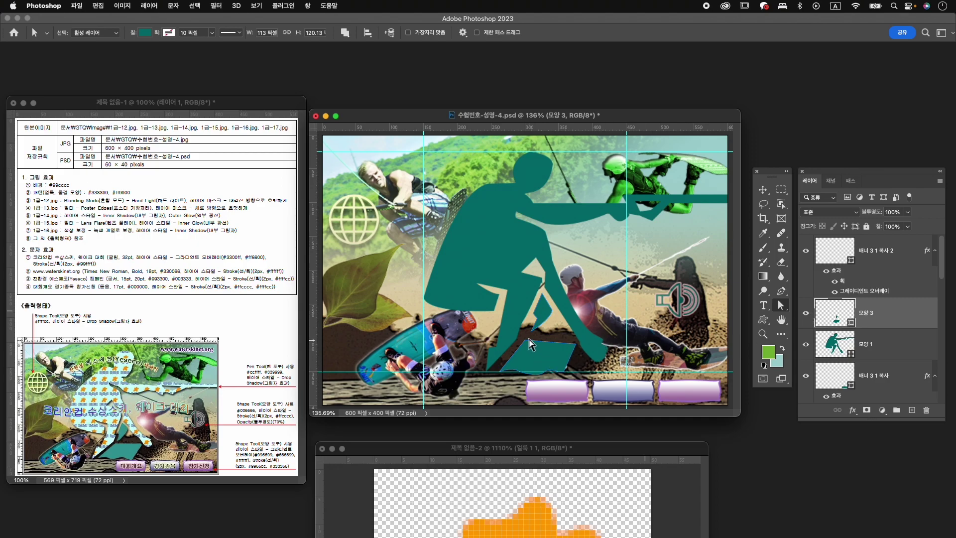
Step: Examine the paths of the silhouette and the merged leg shapes where they meet between the legs
click(881, 348)
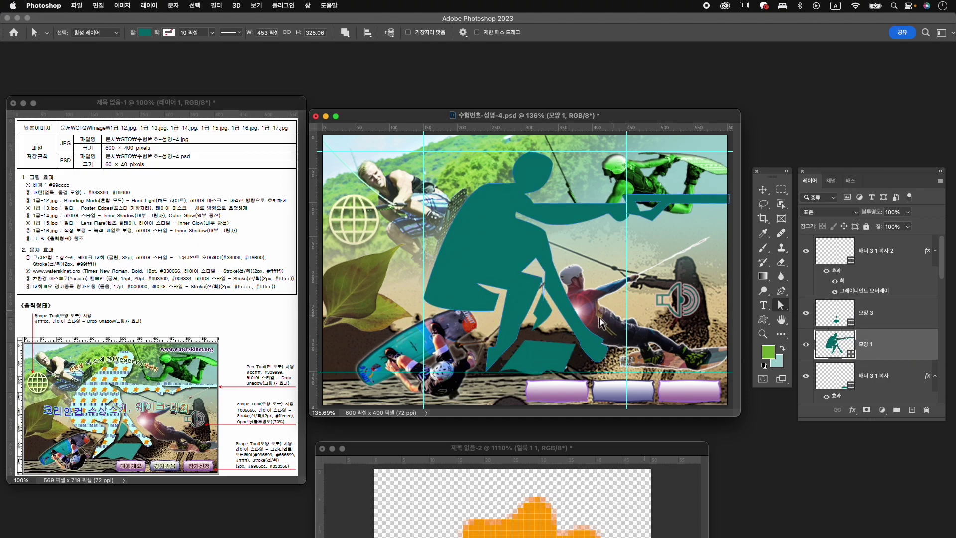
click(522, 331)
drag(523, 322, 528, 316)
click(519, 323)
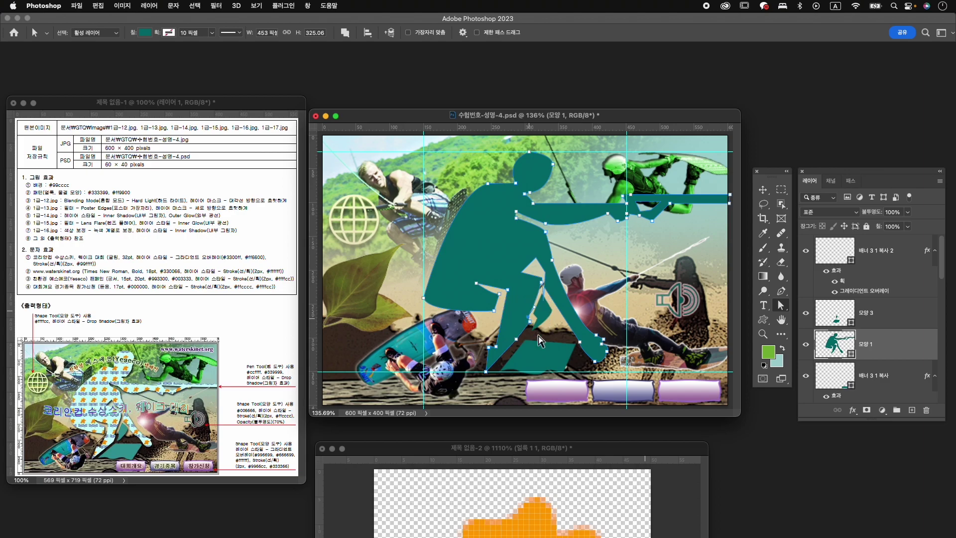
click(557, 327)
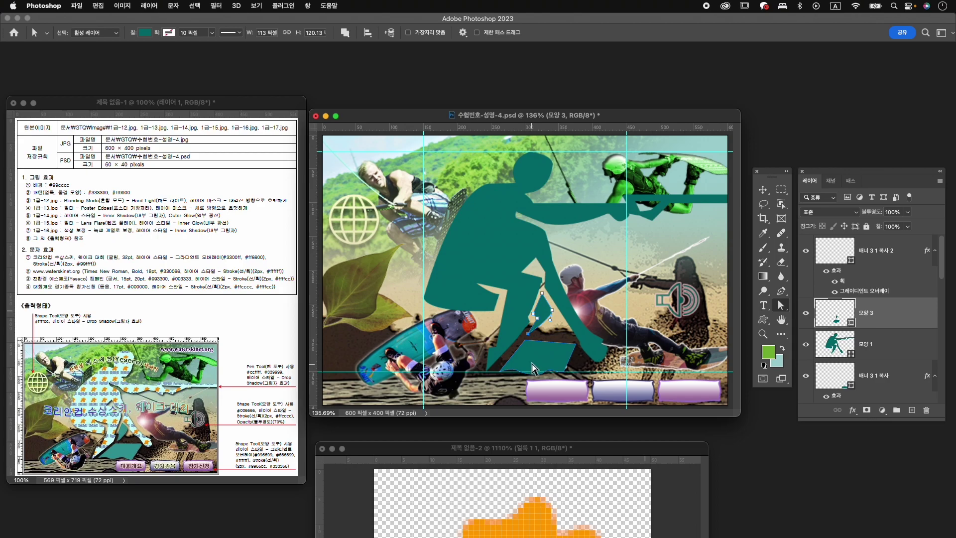
click(869, 344)
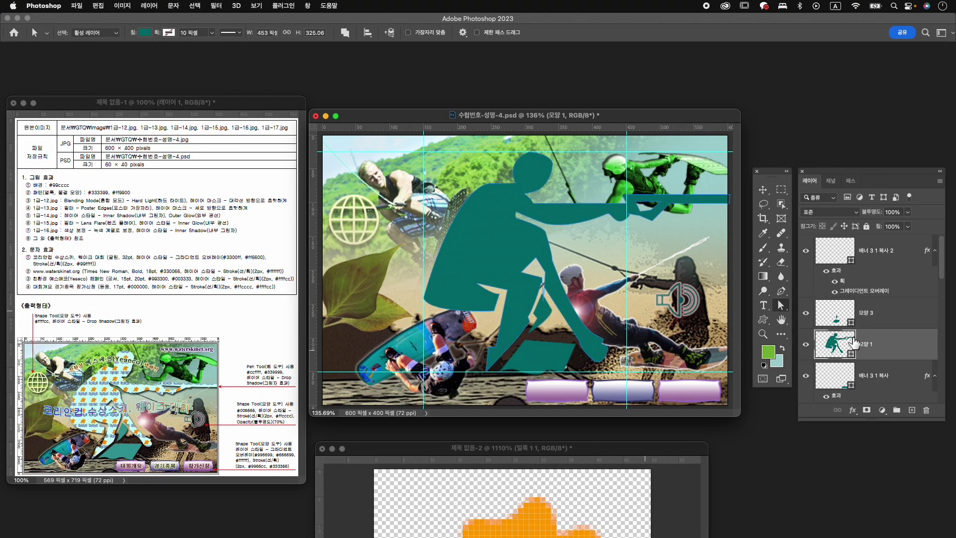
Step: Set the fill colour of the merged shapes between the legs to #339999
click(897, 319)
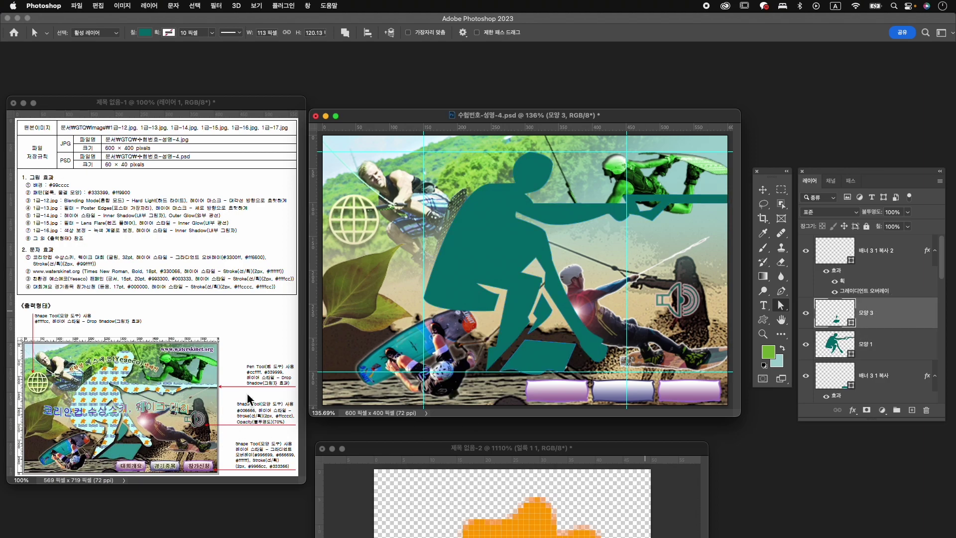
key(v)
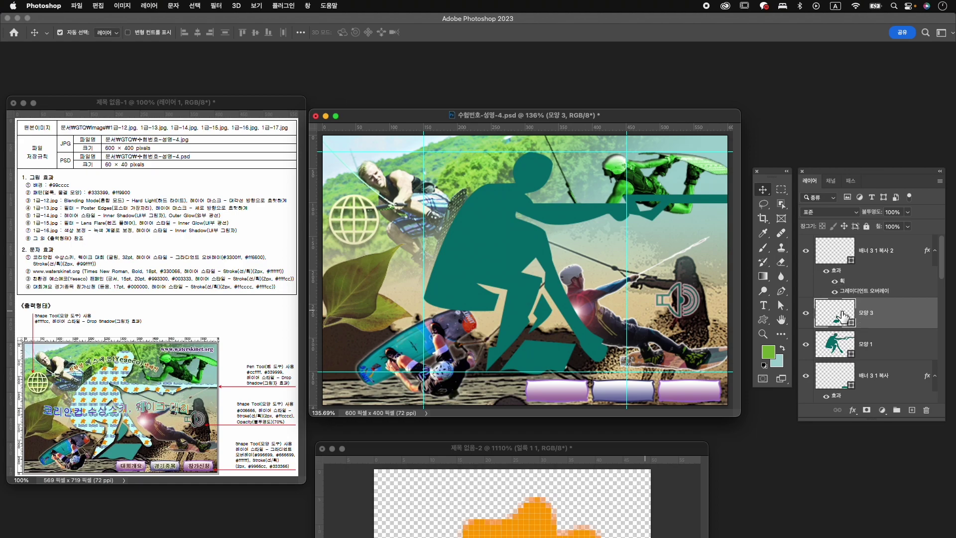
double_click(843, 315)
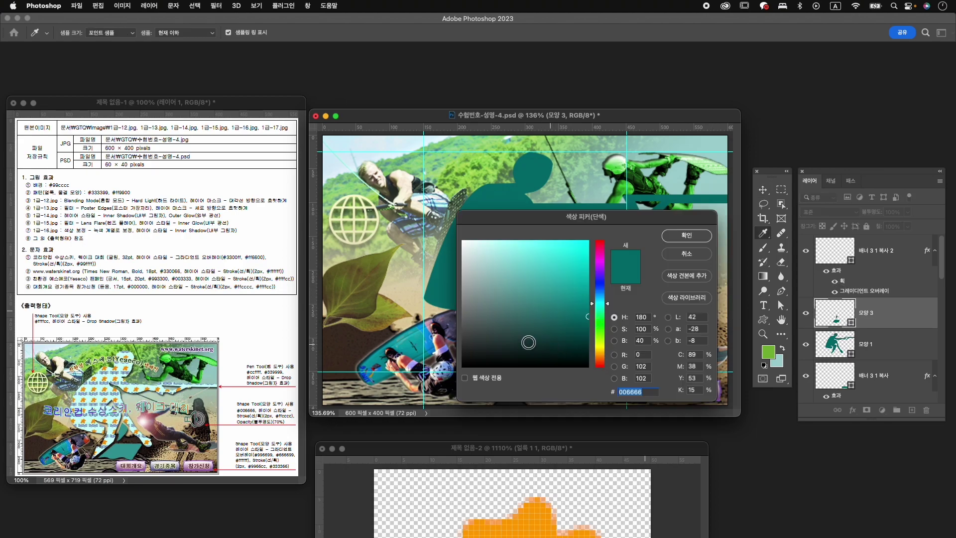
text(33)
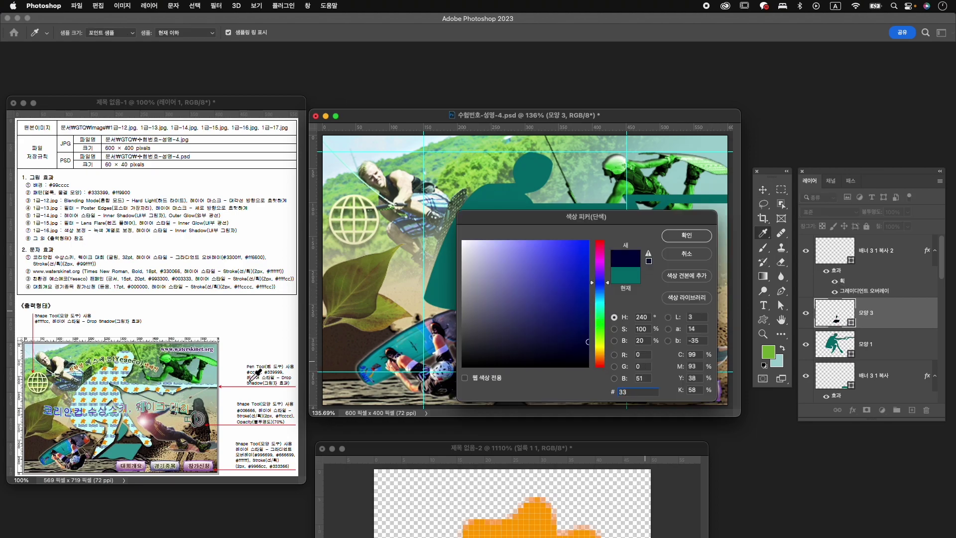
text(9999)
key(Return)
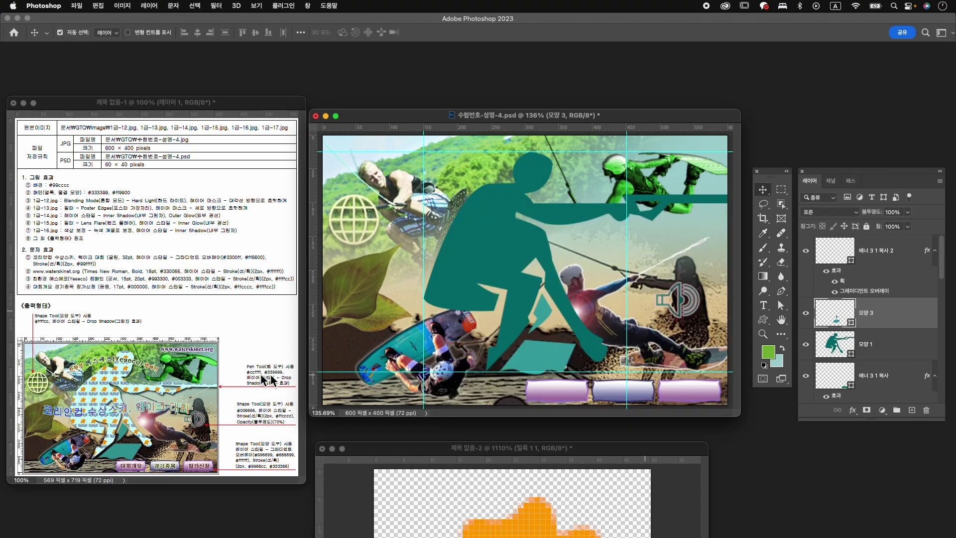
Step: Duplicate the large silhouette layer and set the lower original's fill colour to #ccffff
click(900, 345)
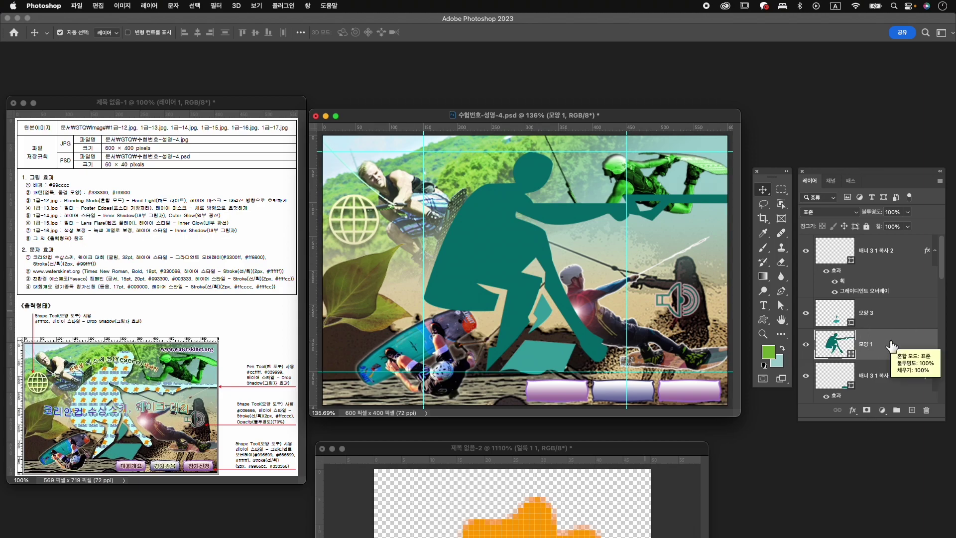
key(super+j)
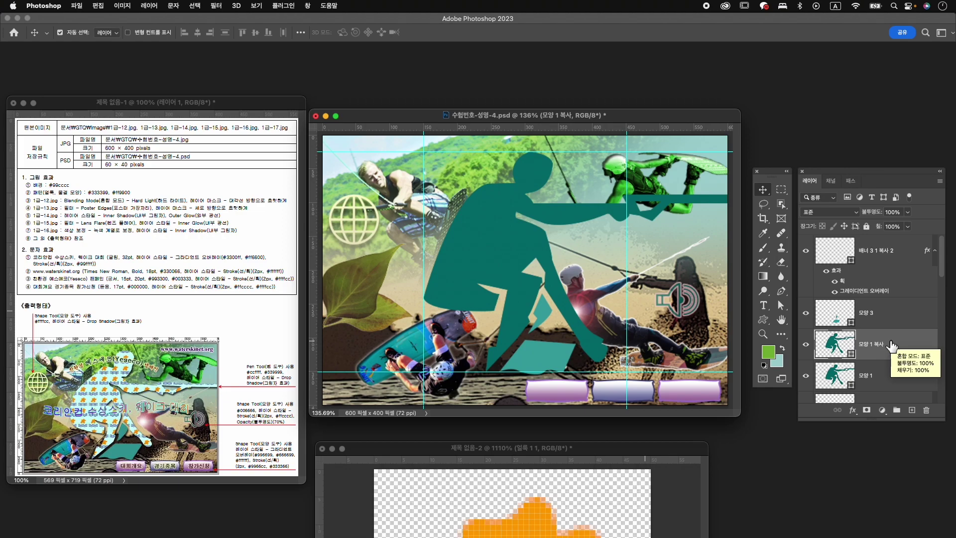
click(889, 376)
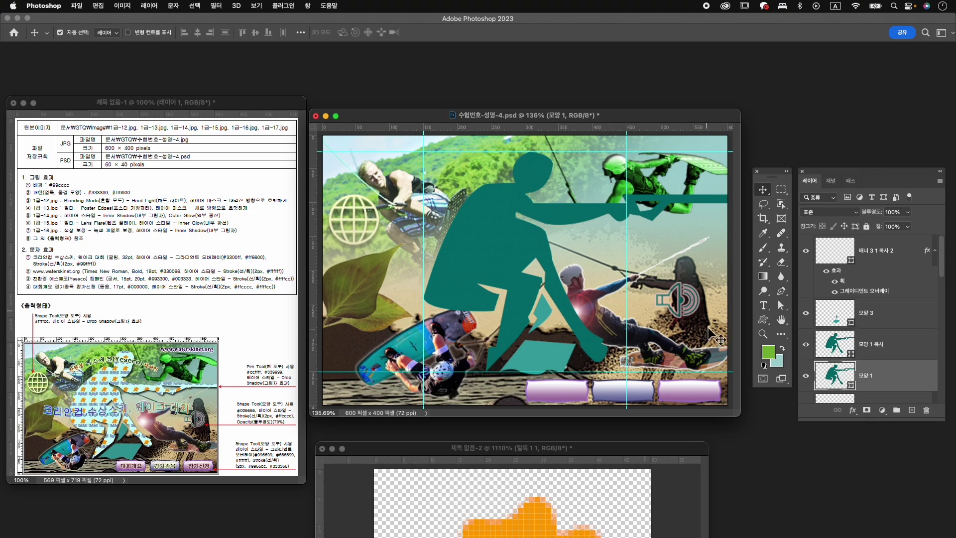
double_click(838, 374)
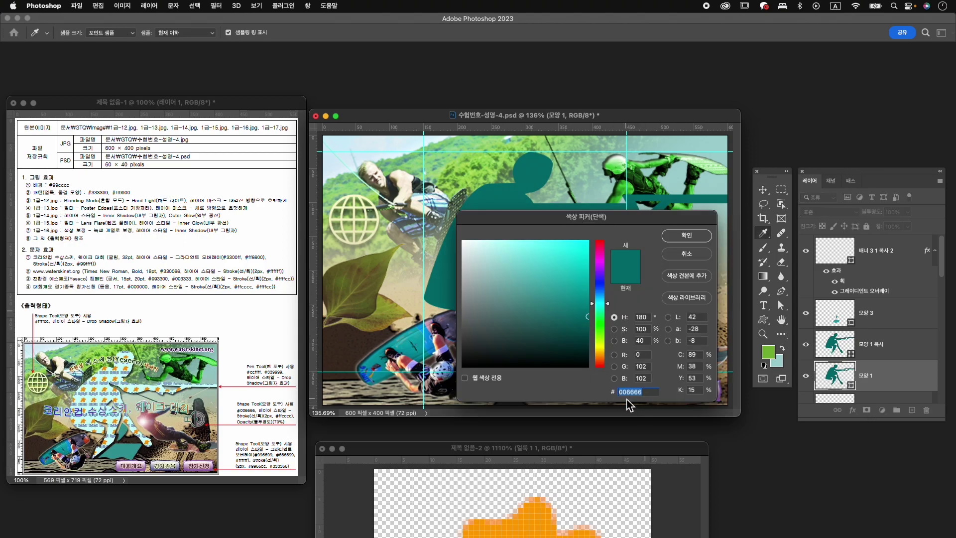
text(ccffff)
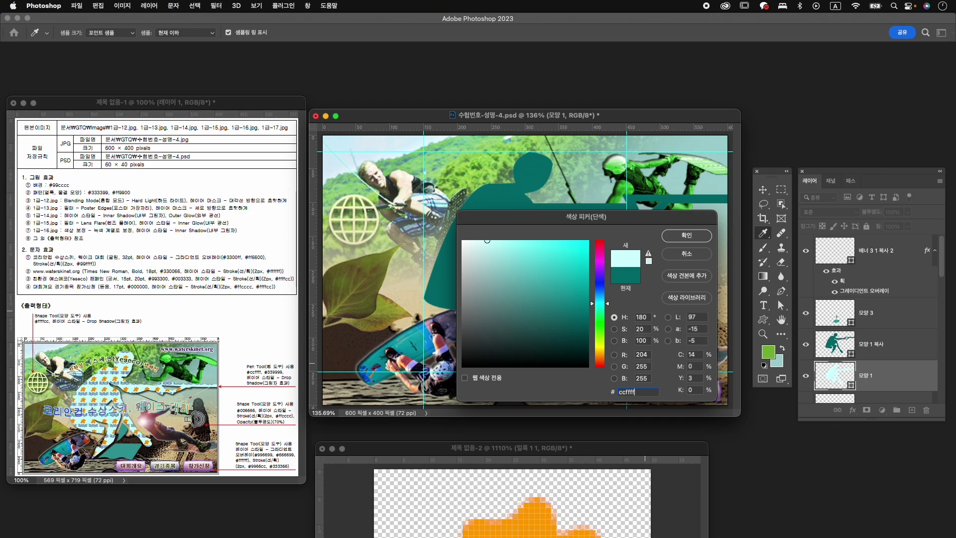
key(Return)
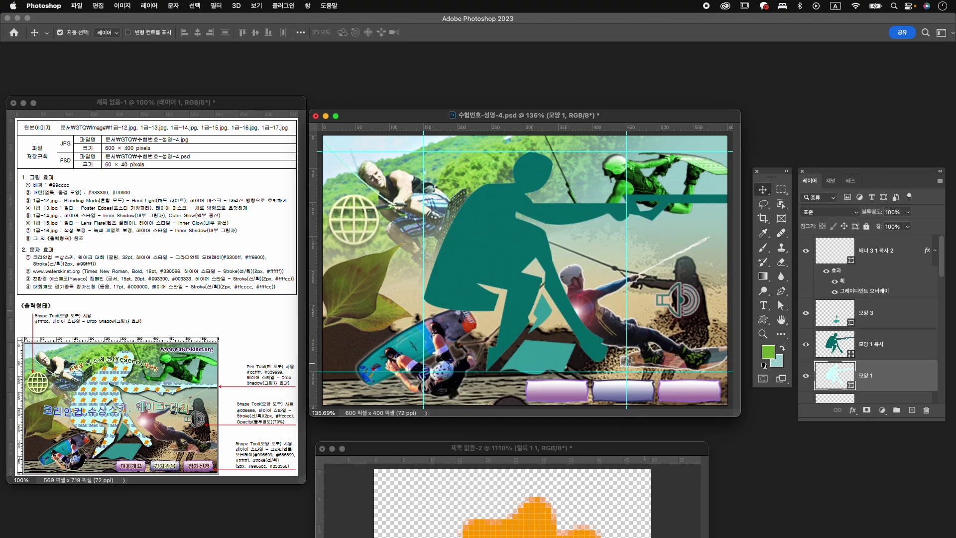
click(853, 356)
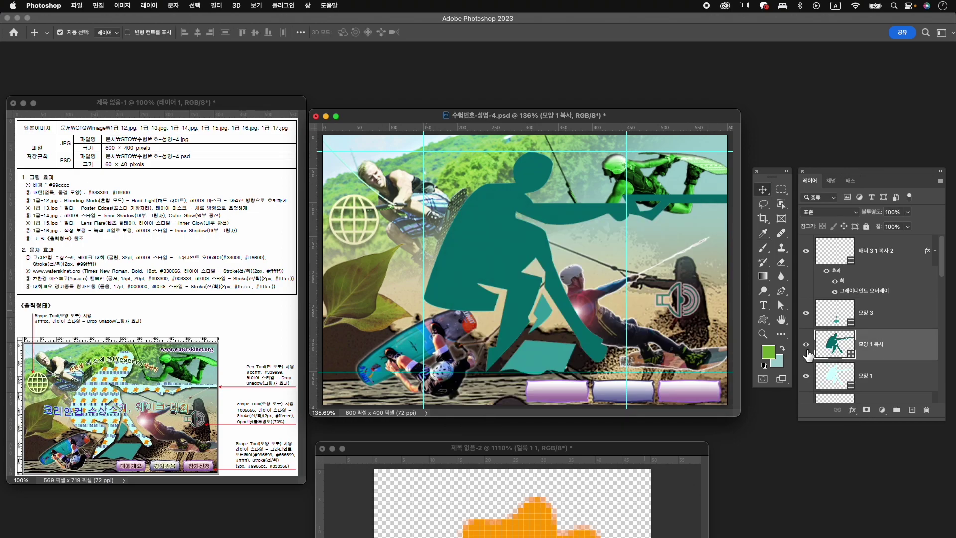
click(808, 345)
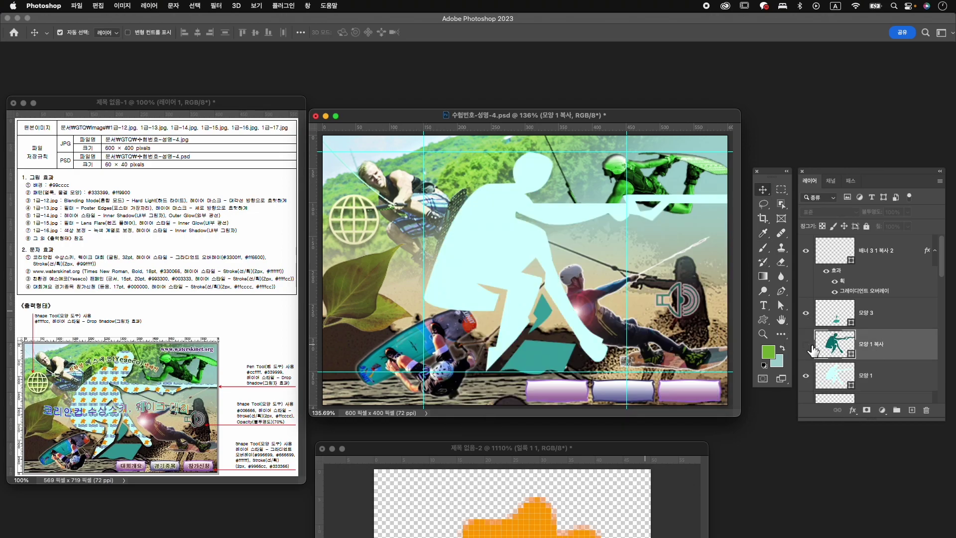
double_click(841, 350)
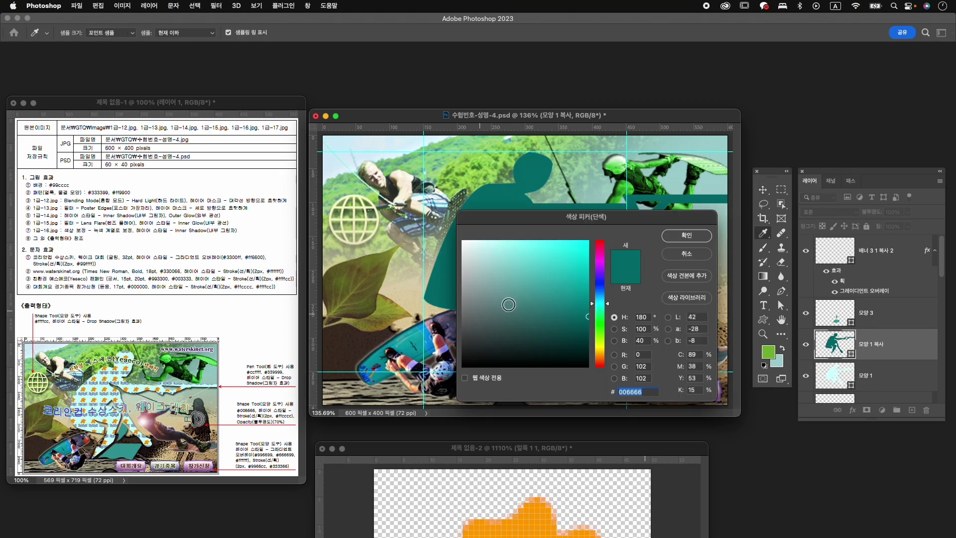
click(687, 235)
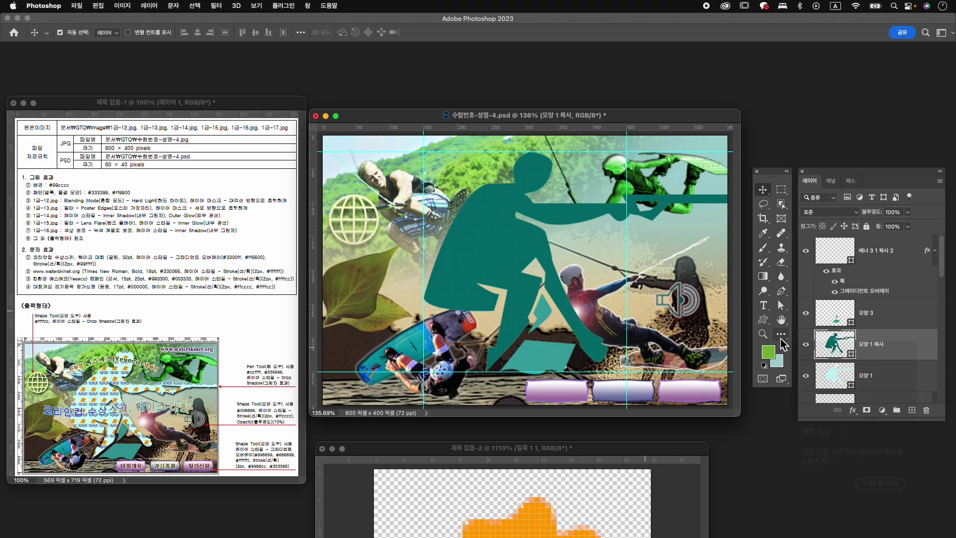
Step: Fill the duplicated silhouette with the custom orange flower and blue wave pattern
key(p)
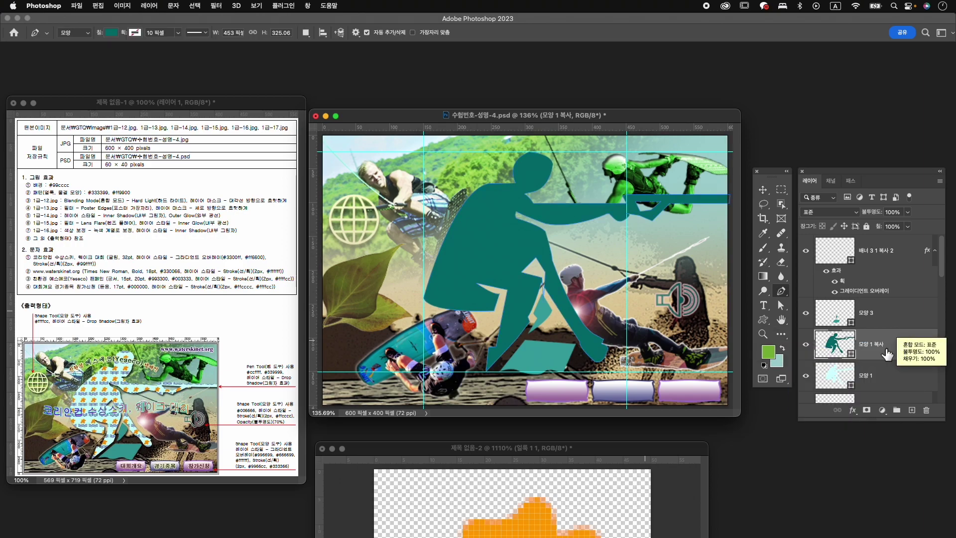
click(841, 345)
click(112, 34)
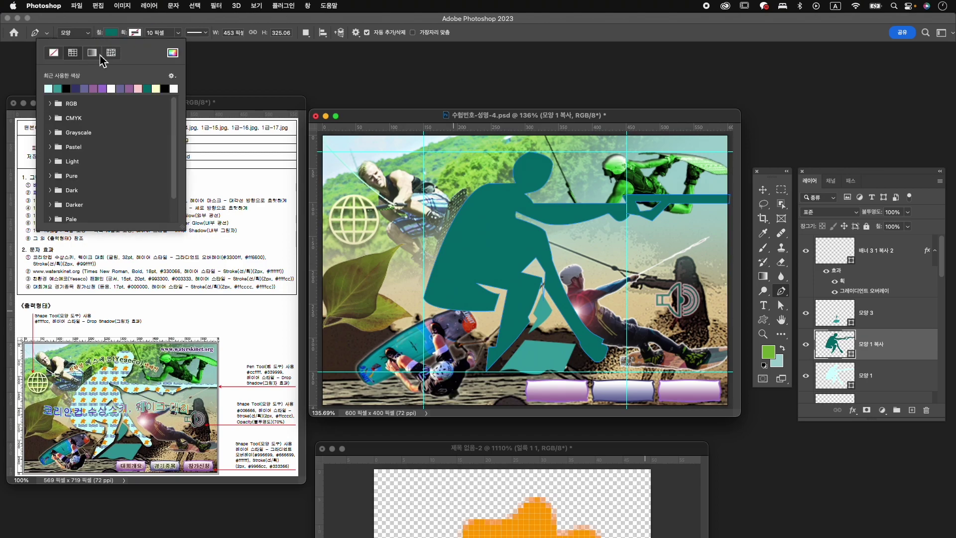
click(111, 52)
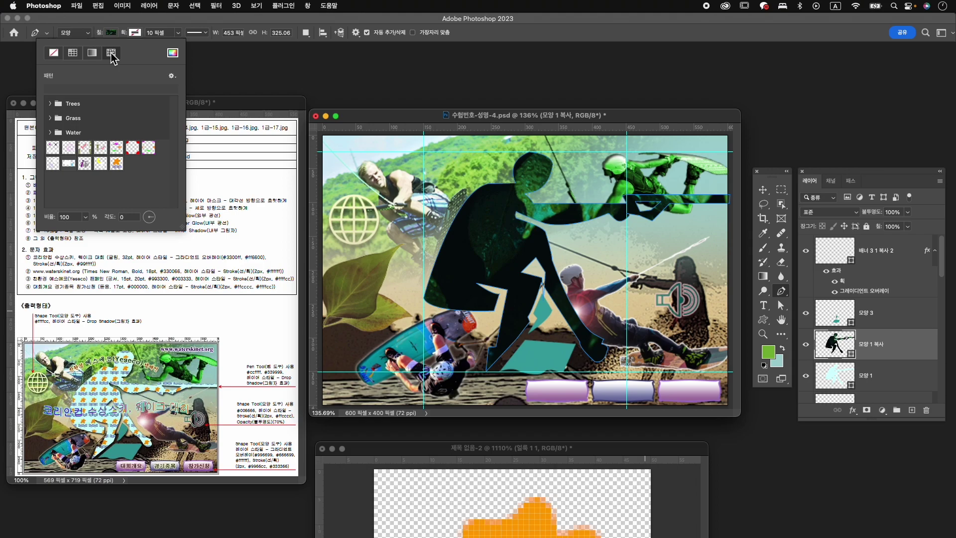
click(117, 164)
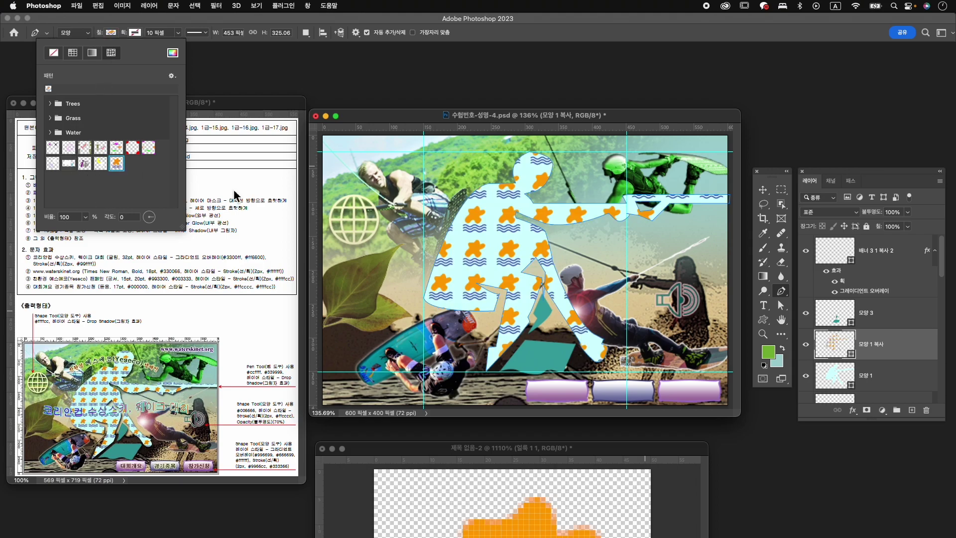
Step: Set the scale of the silhouette's pattern fill to 50%
click(86, 217)
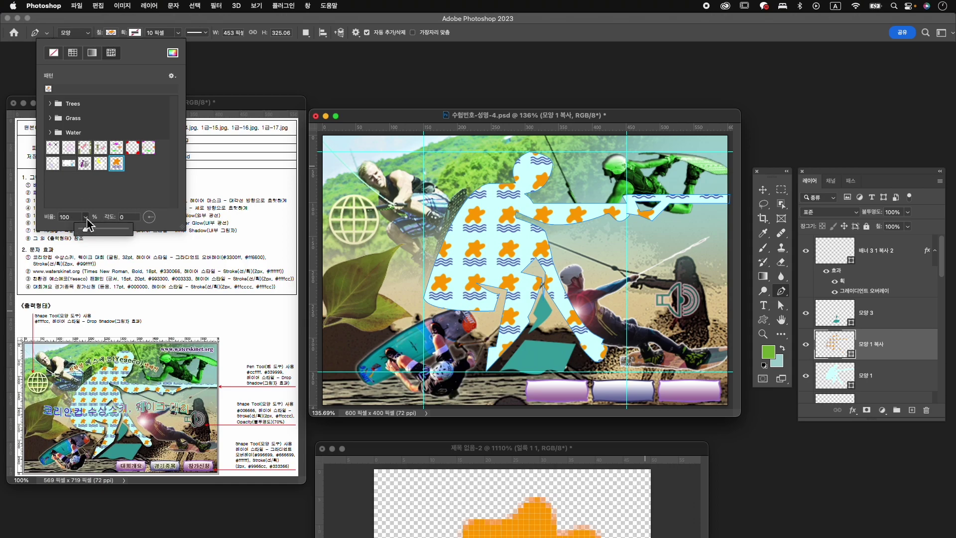
drag(87, 229, 85, 236)
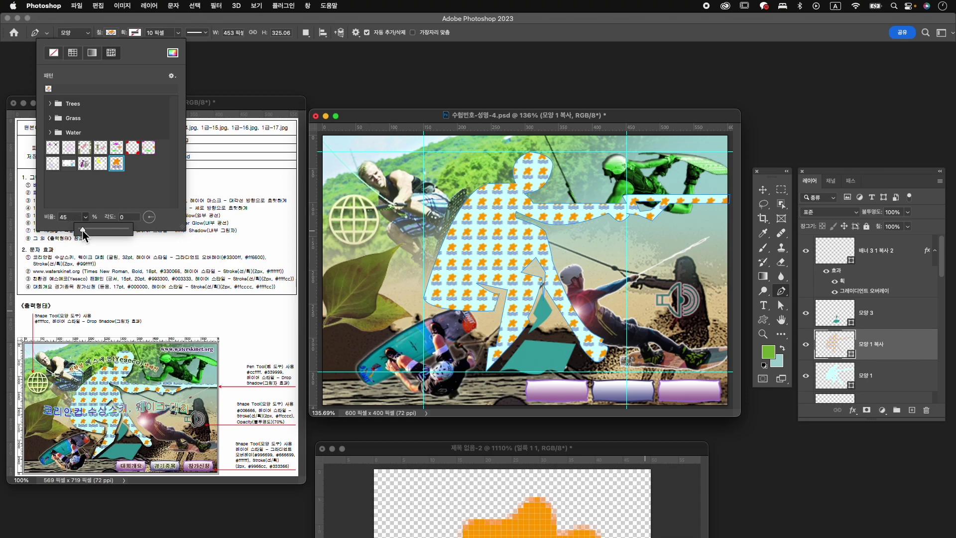
click(72, 216)
key(Up)
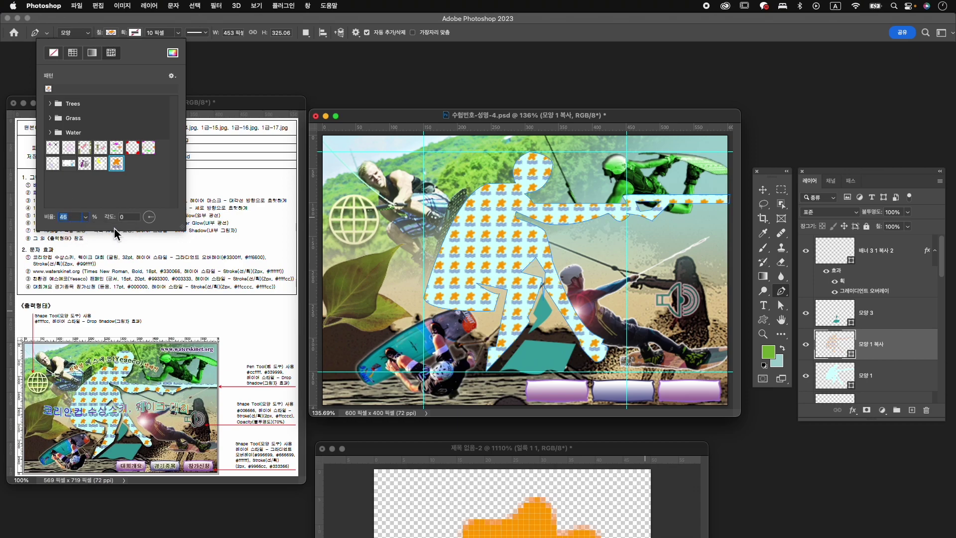
key(Up)
key(Up)
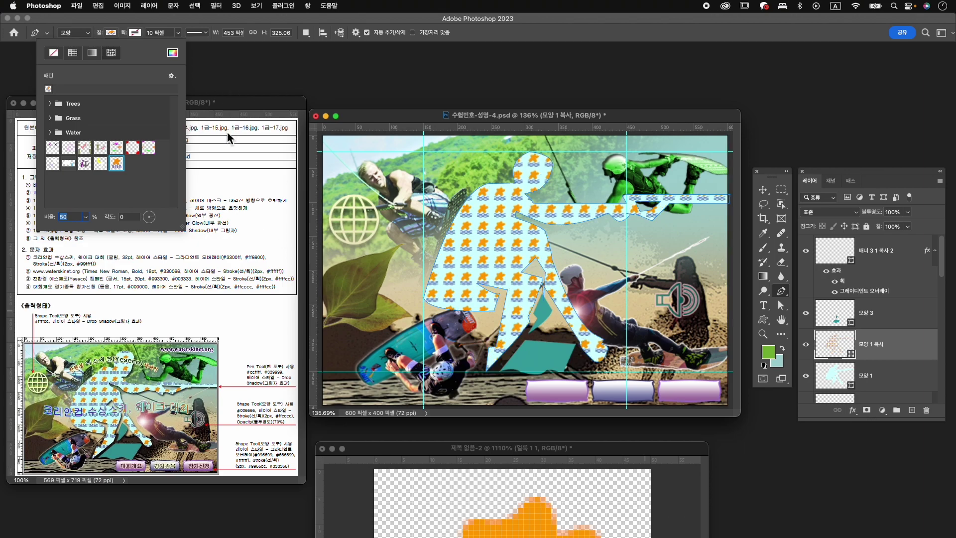
key(Return)
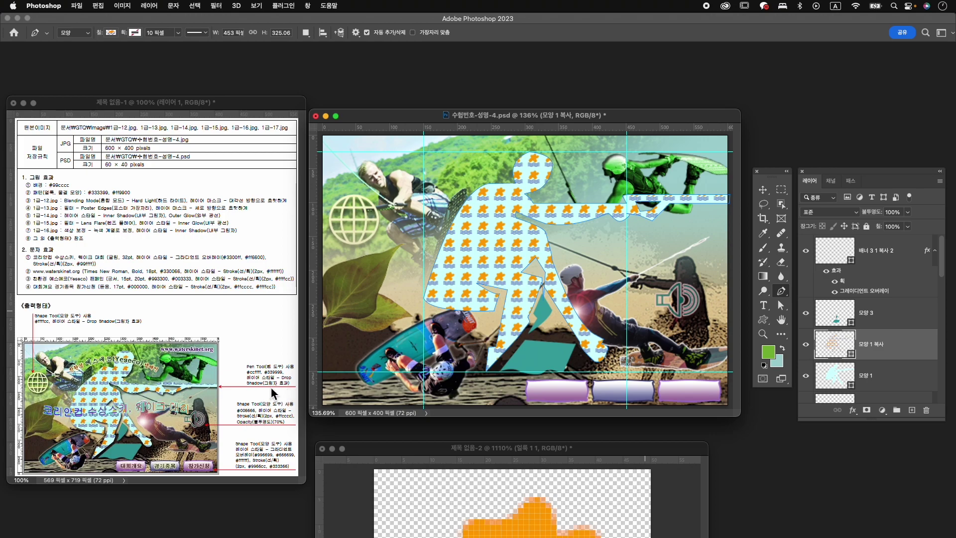
Step: Group the two silhouette layers with the teal shapes layer and apply a Drop Shadow to the group, keeping the offered settings
shift+click(870, 375)
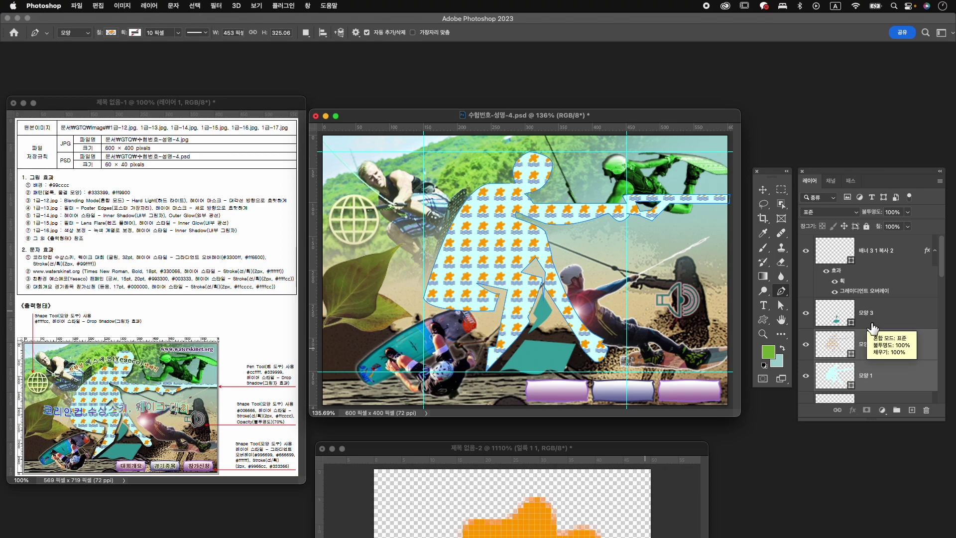
click(866, 324)
shift+click(900, 384)
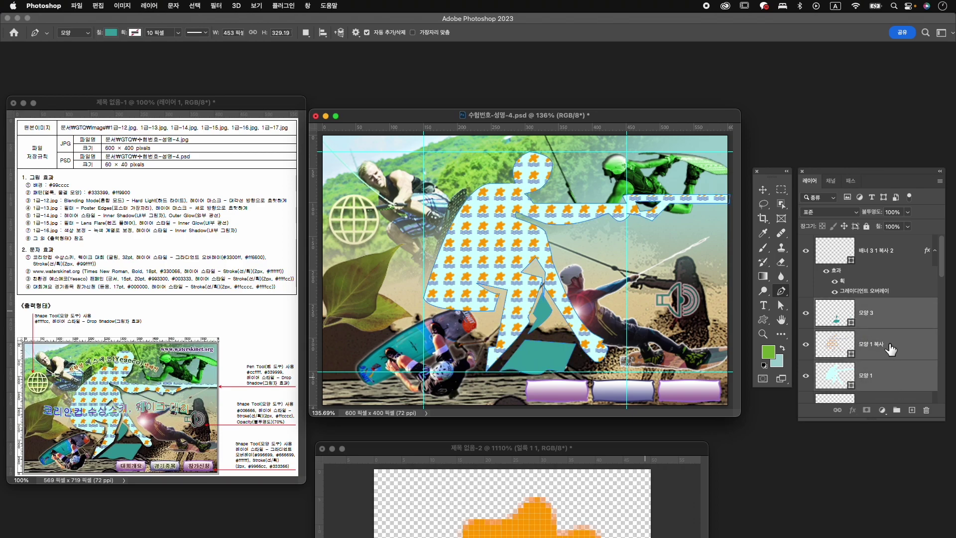
key(super+g)
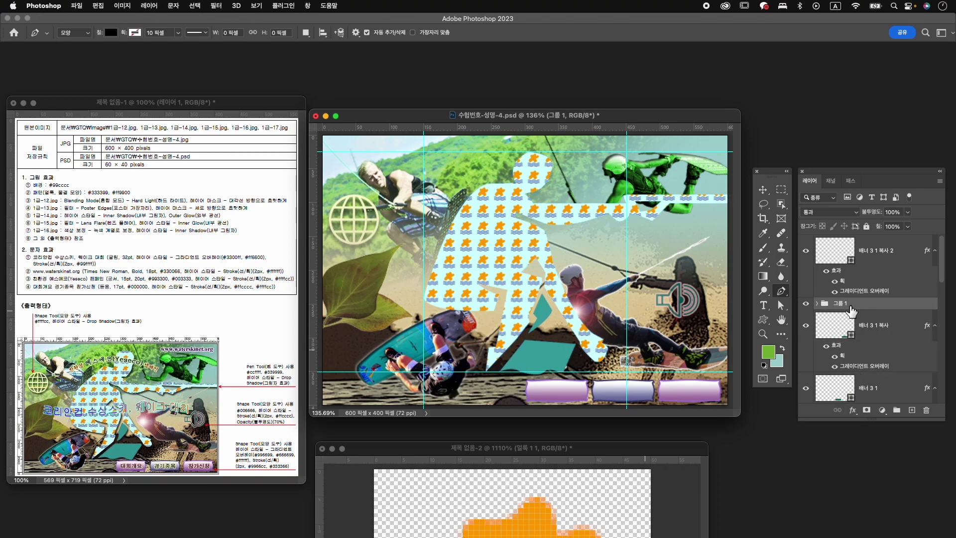
click(853, 410)
click(870, 523)
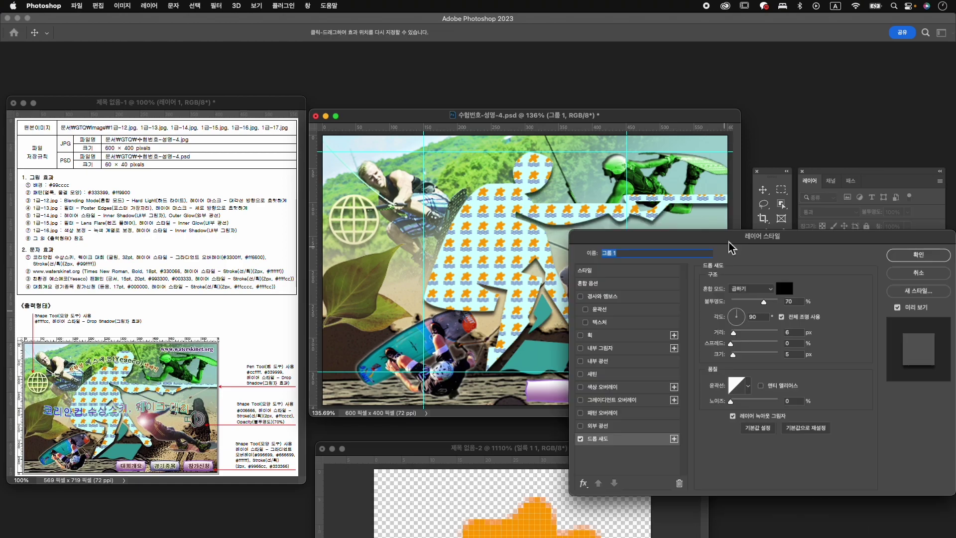
click(889, 255)
key(p)
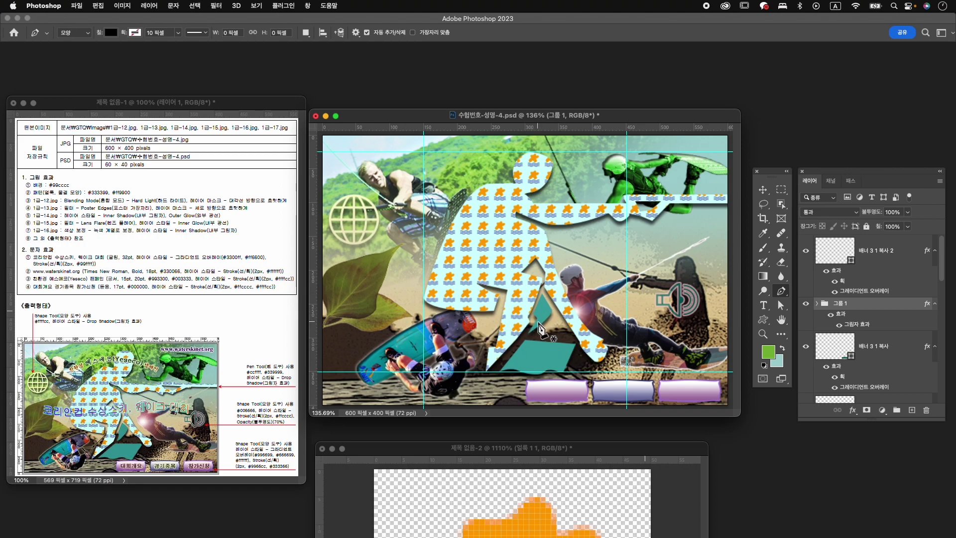
key(v)
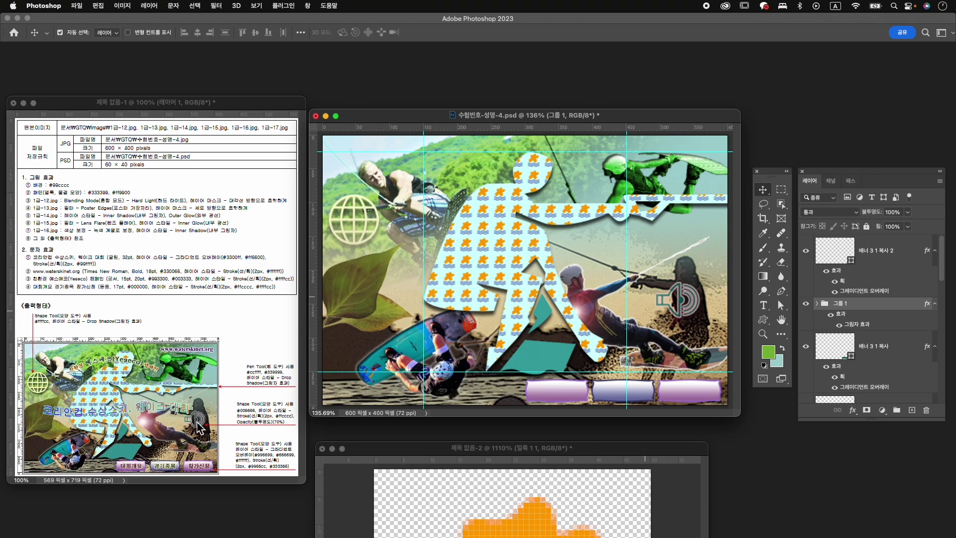
Step: Add the text "코리안컵 수상스키, 웨이크 대회" across the middle of the canvas, above the topmost banner layer
click(763, 305)
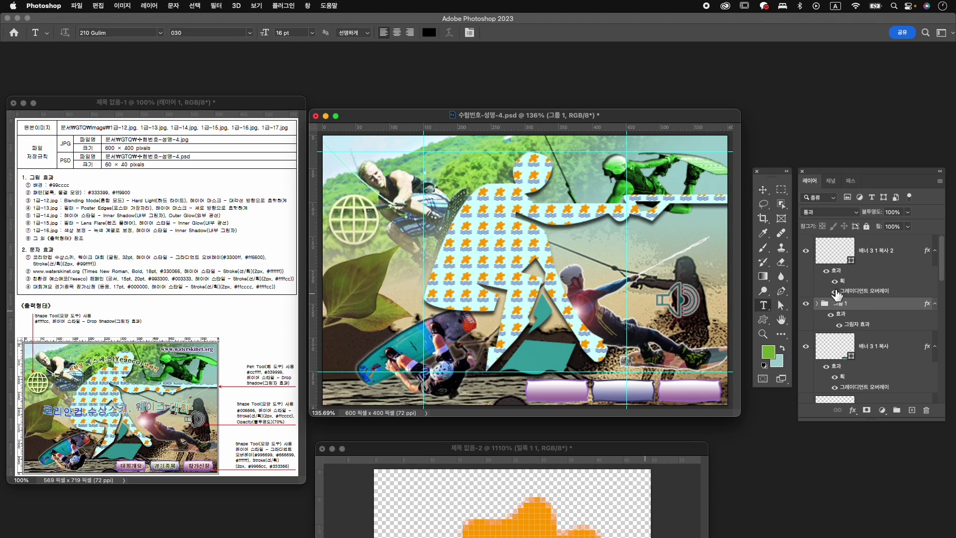
click(880, 247)
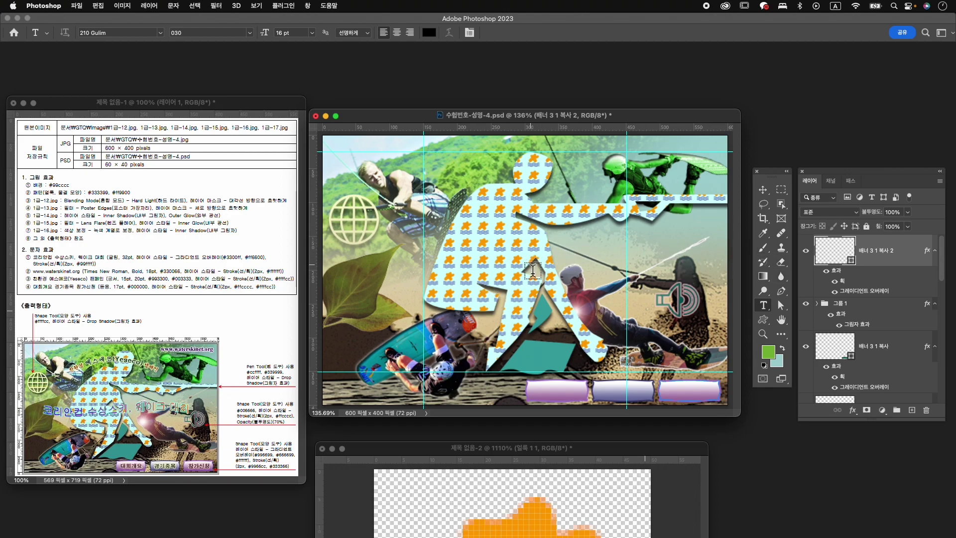
click(395, 279)
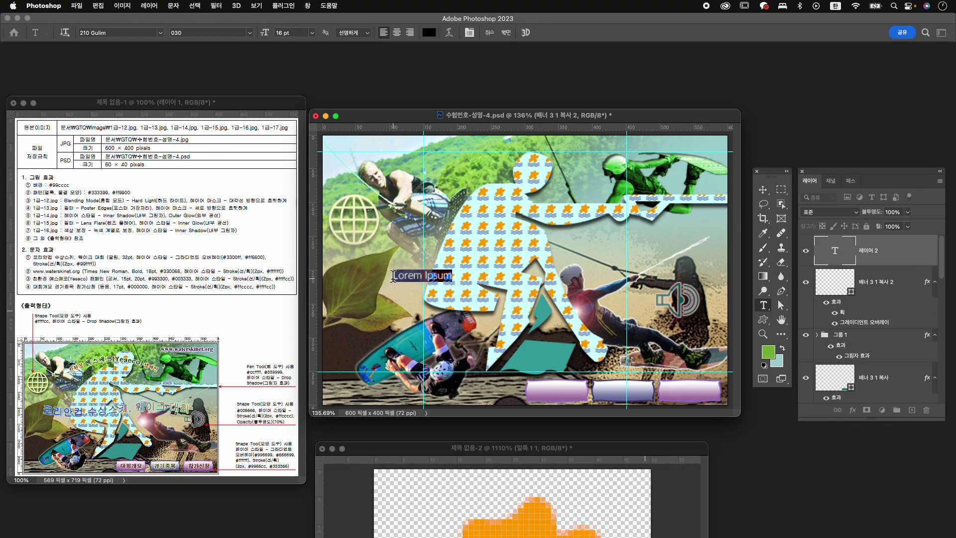
text(코리안컵 수)
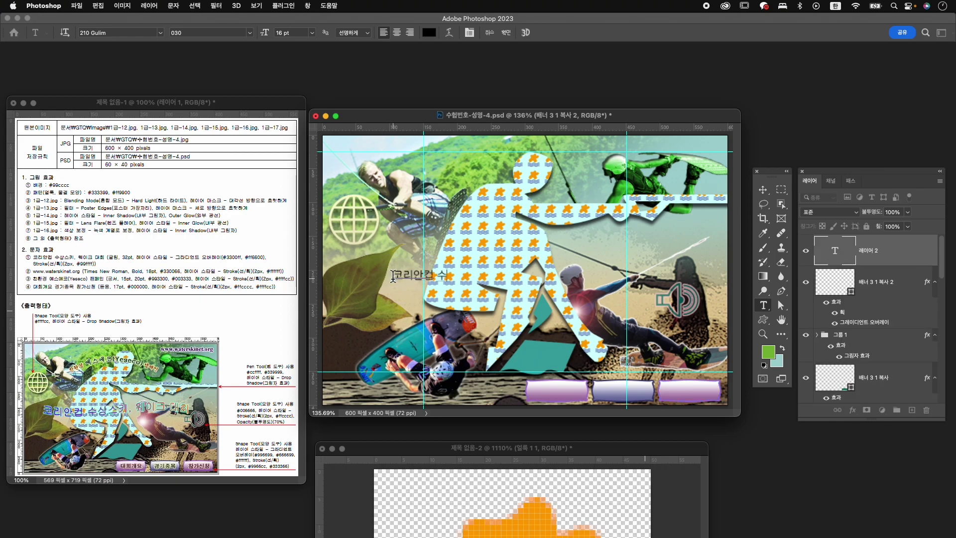
text(상스키, 웨이크 대회)
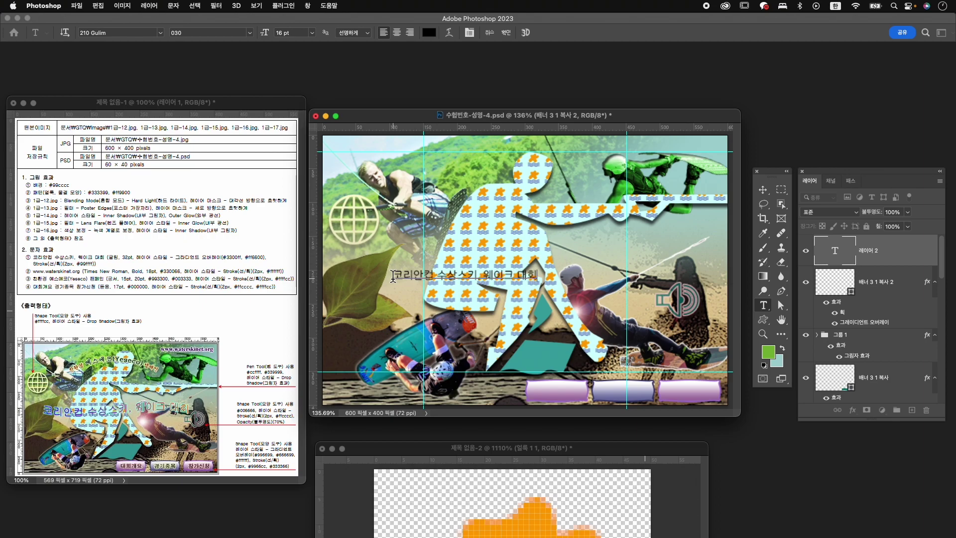
Step: Close the pattern document without saving and set the headline text's font size to 32 pt
key(super+t)
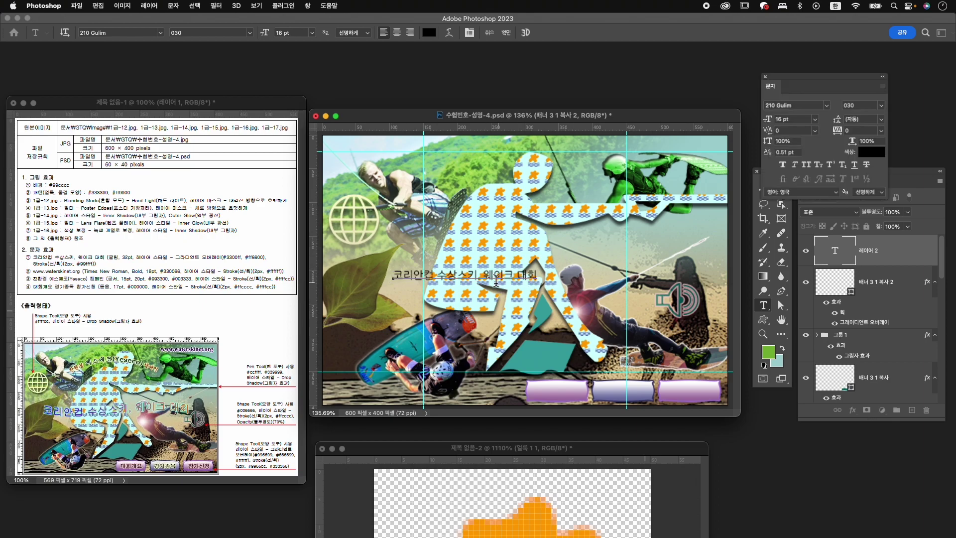
click(322, 449)
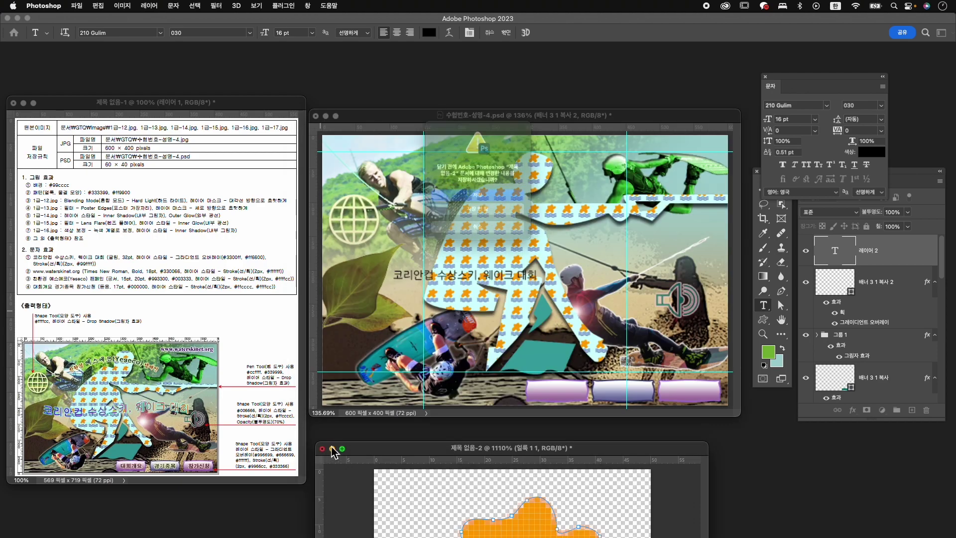
click(506, 215)
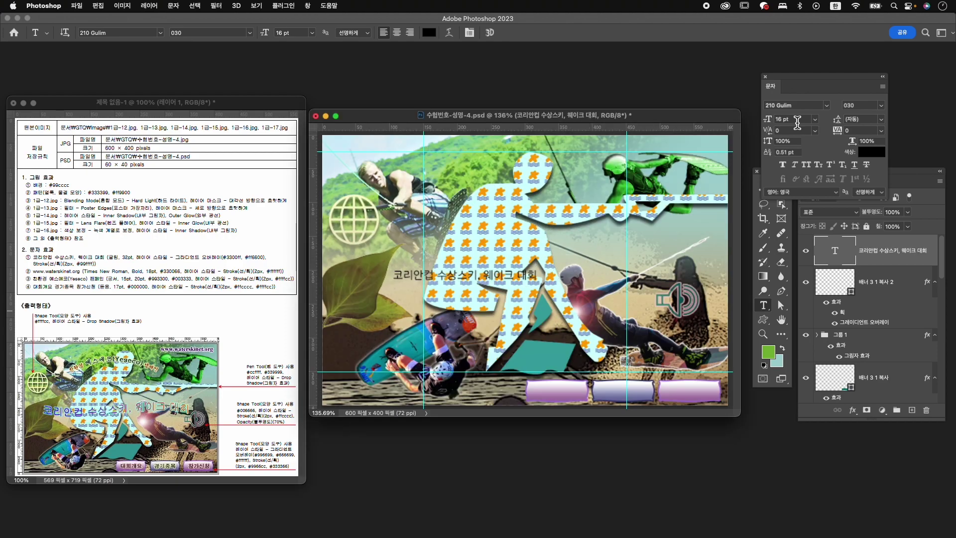
drag(810, 84, 625, 95)
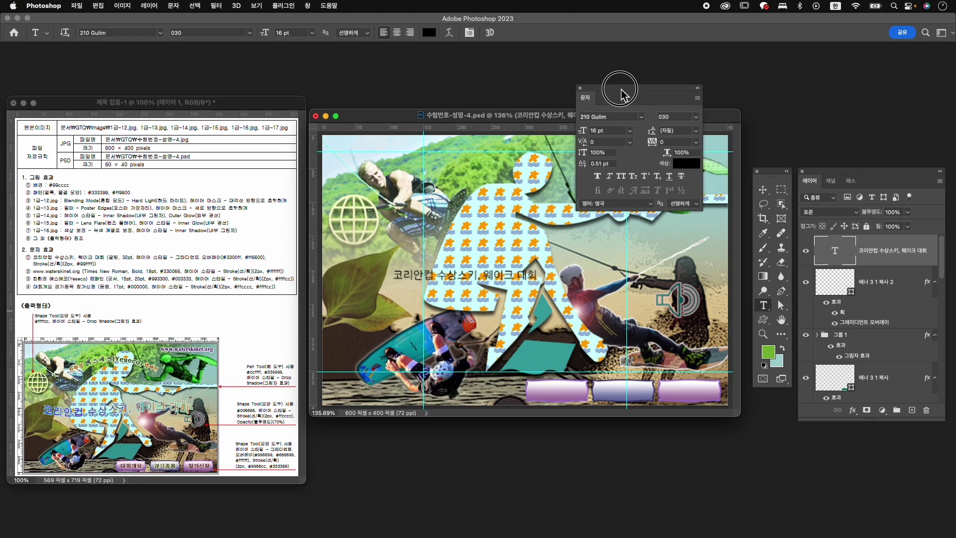
click(612, 116)
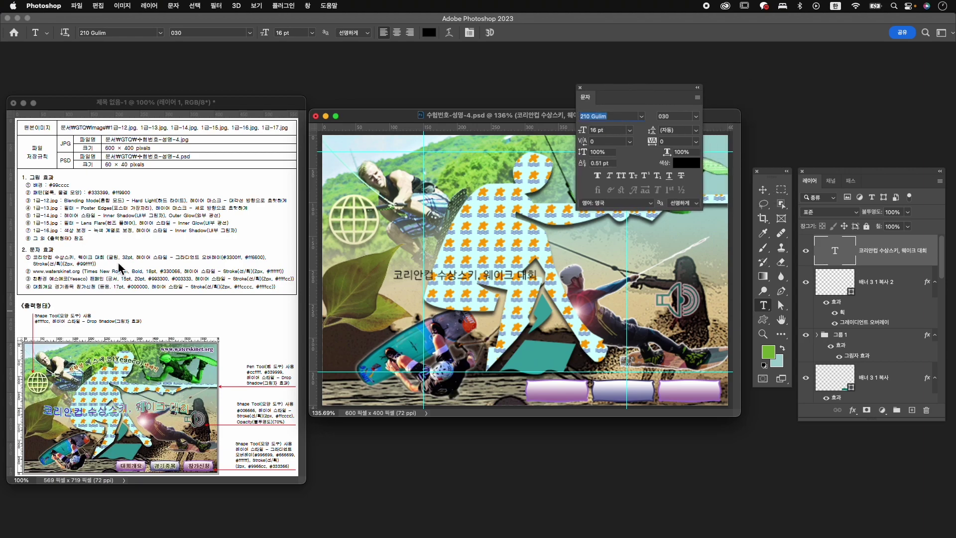
double_click(595, 130)
text(32)
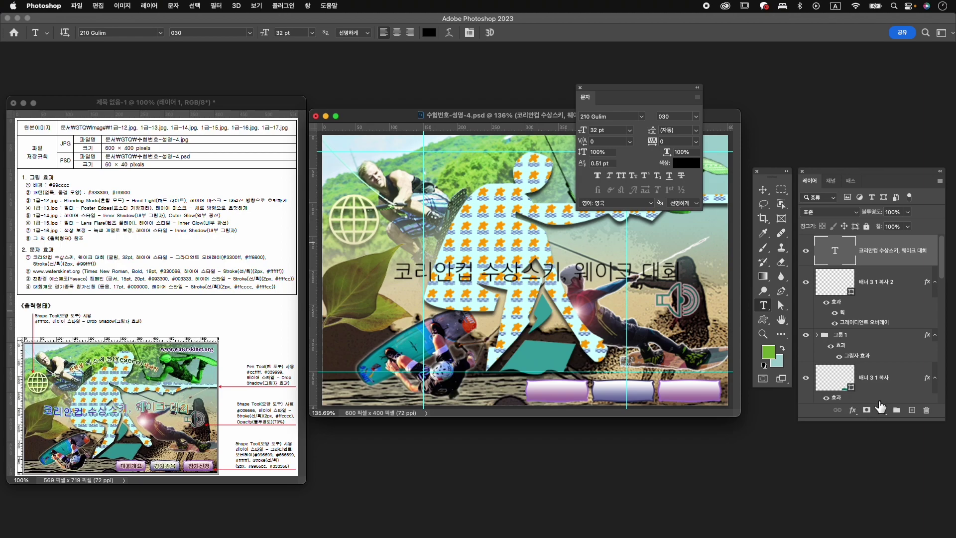
Step: Add a Gradient Overlay to the headline text and set the gradient's start colour to #3300ff
click(853, 410)
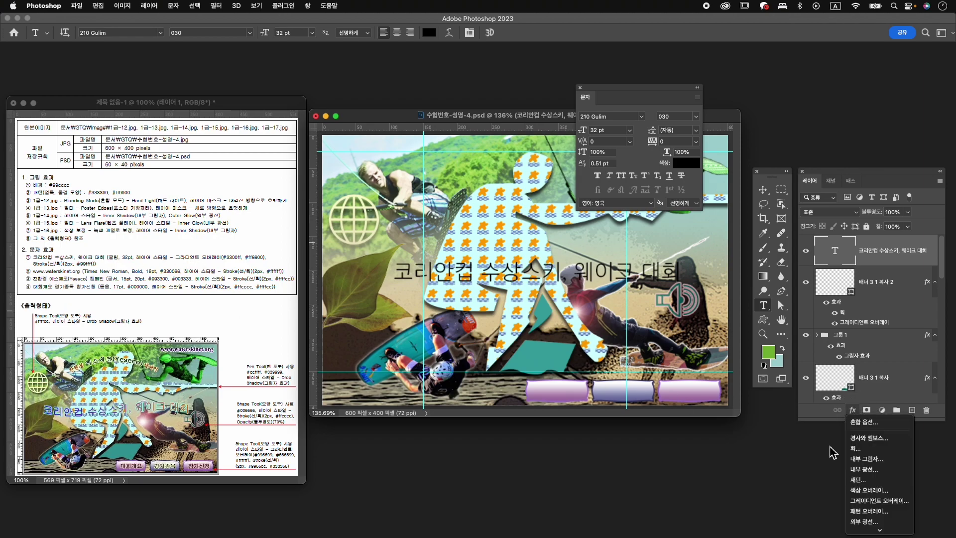
click(897, 501)
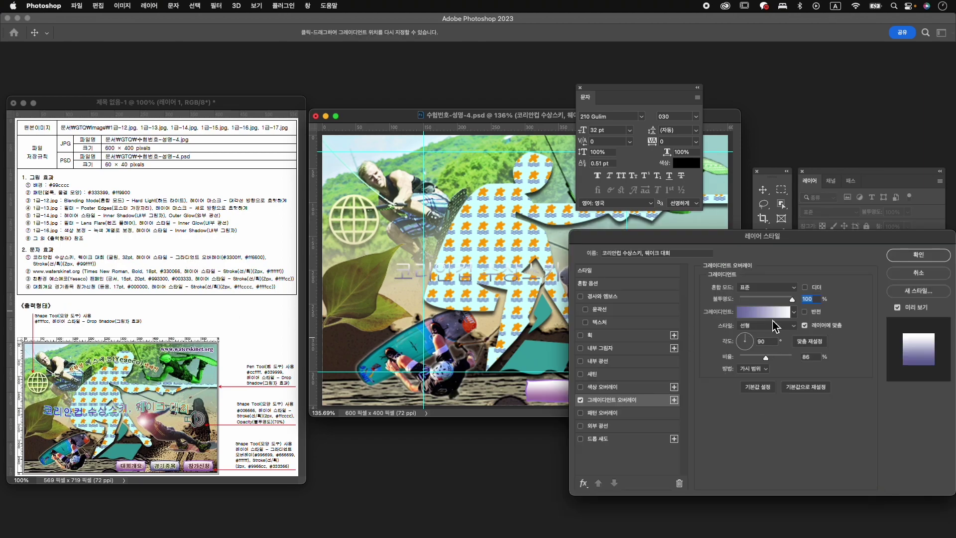
click(772, 314)
click(578, 422)
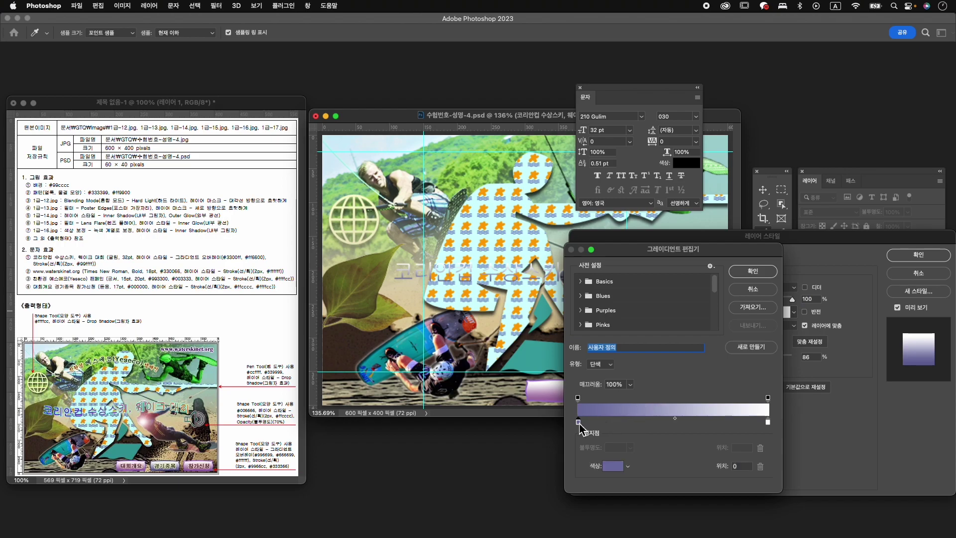
double_click(579, 422)
text(3)
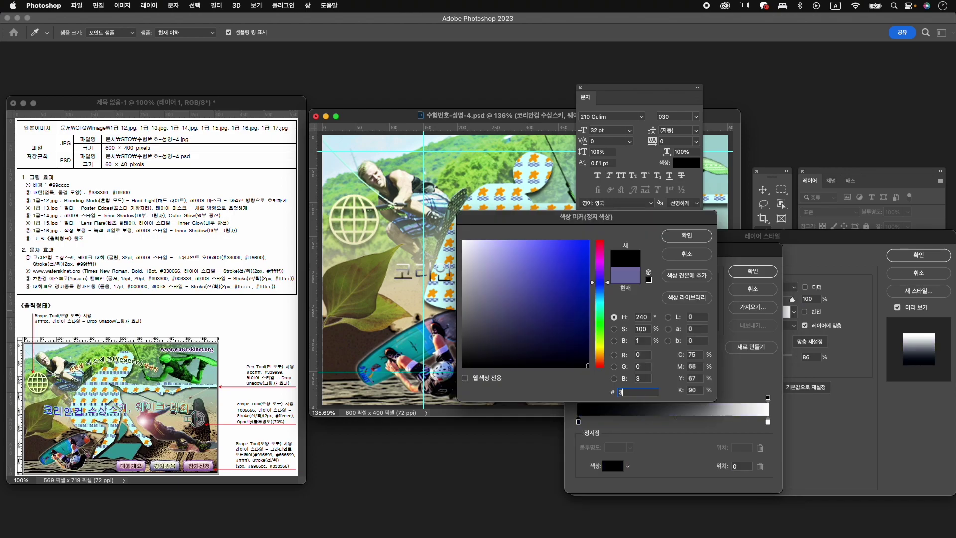
text(300ff)
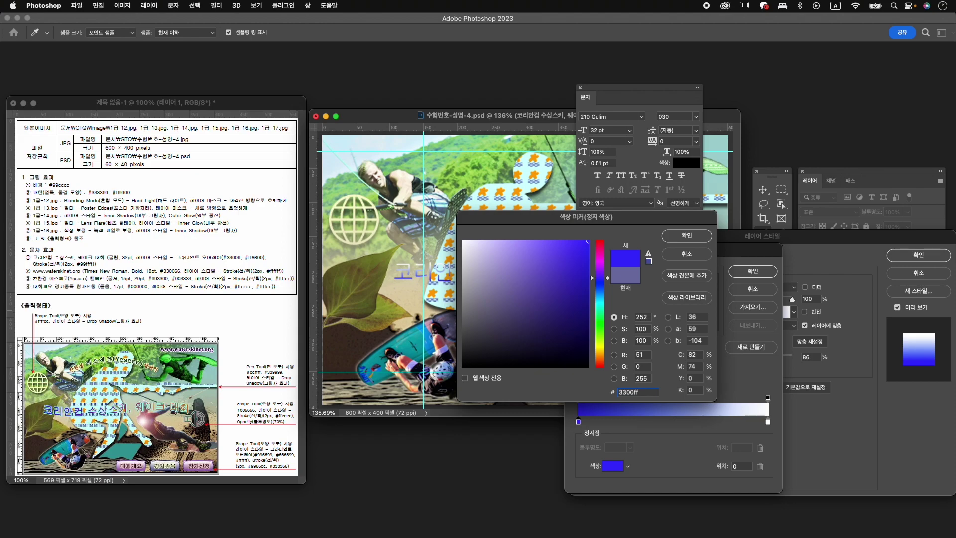
key(Return)
Step: Set the end colour of the headline's gradient overlay to #ff6600 and its angle to 5°
double_click(769, 423)
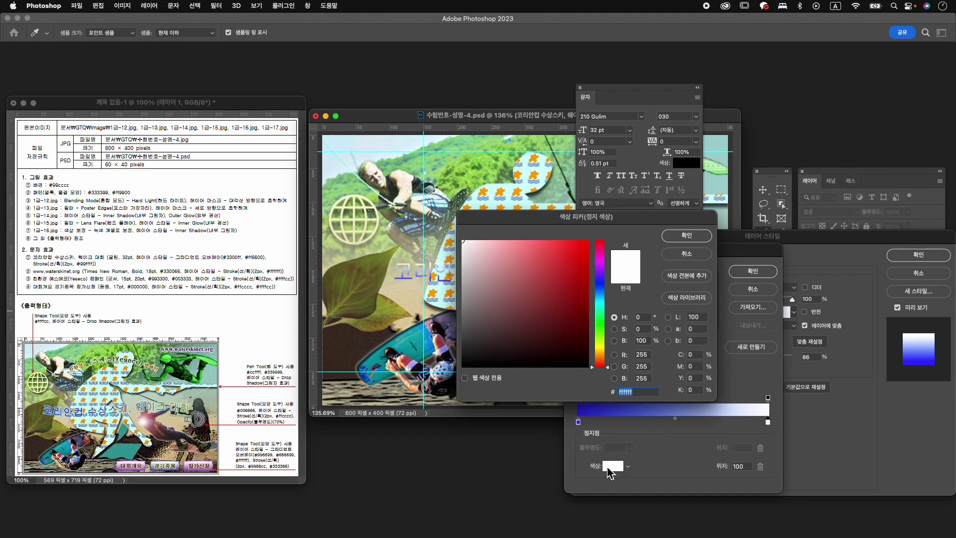
text(ff6600)
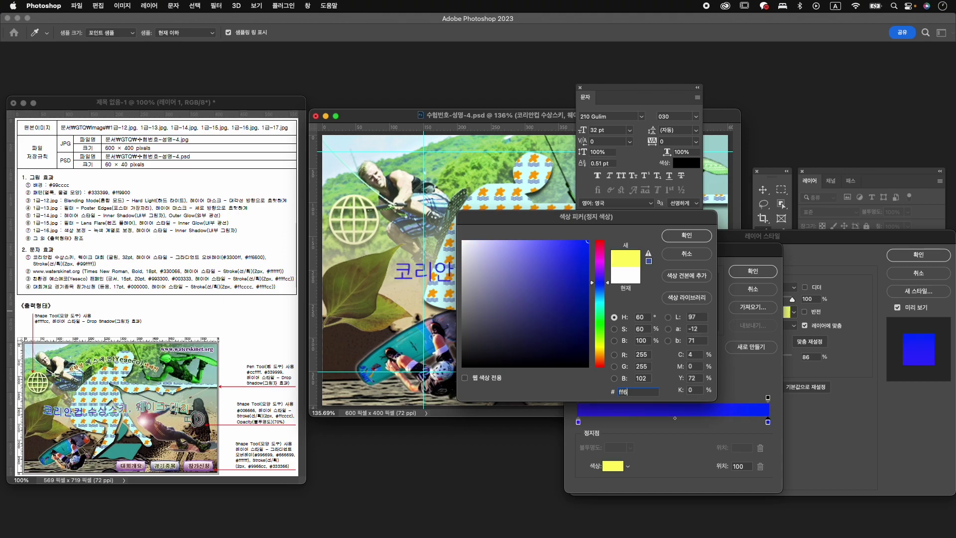
key(Return)
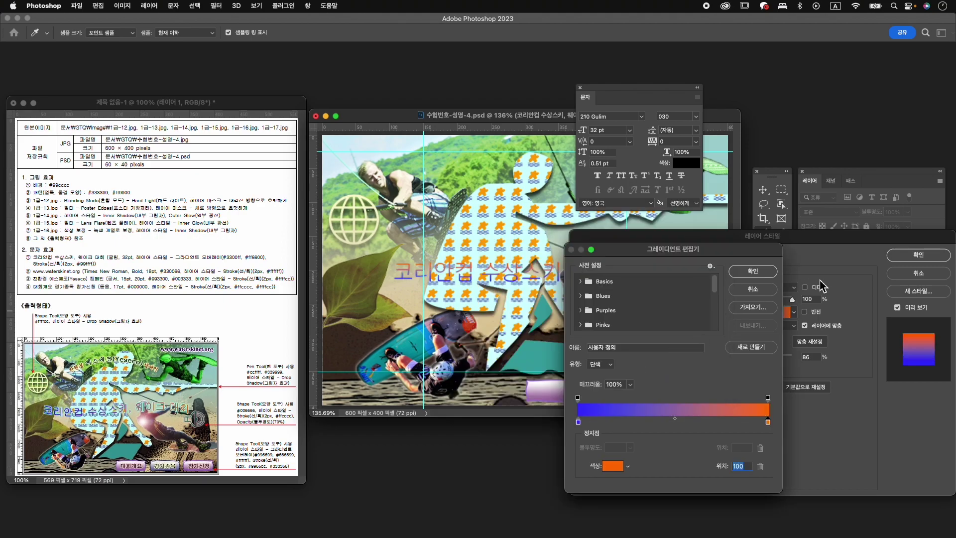
click(769, 273)
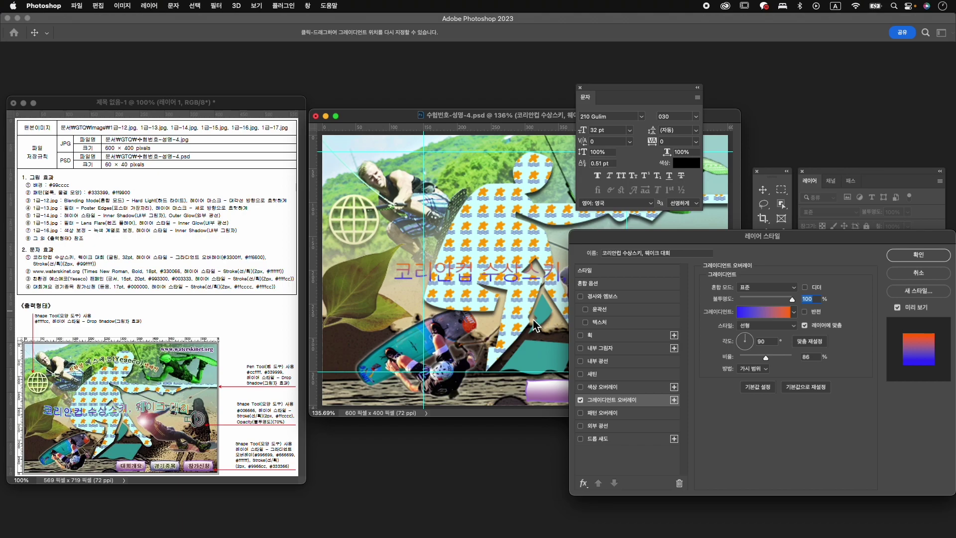
drag(686, 242, 677, 283)
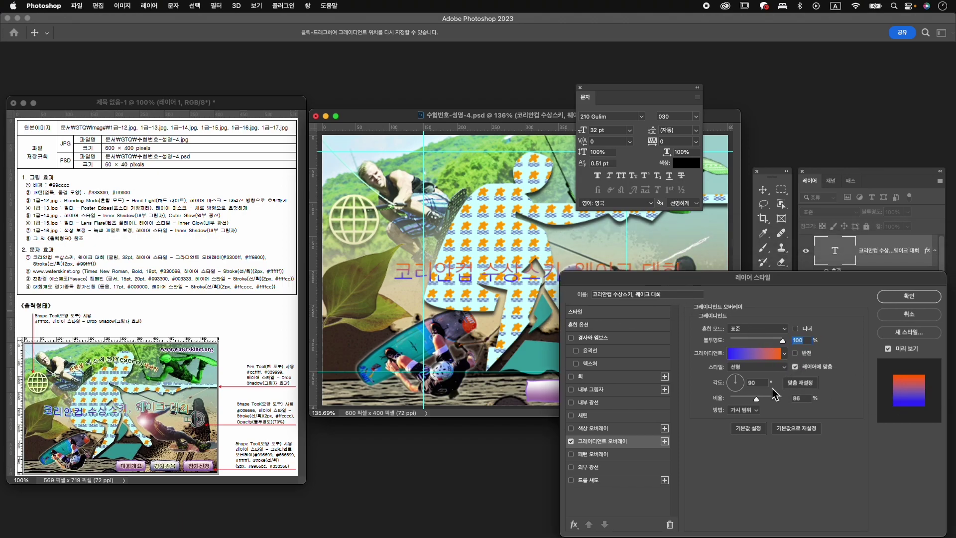
click(743, 385)
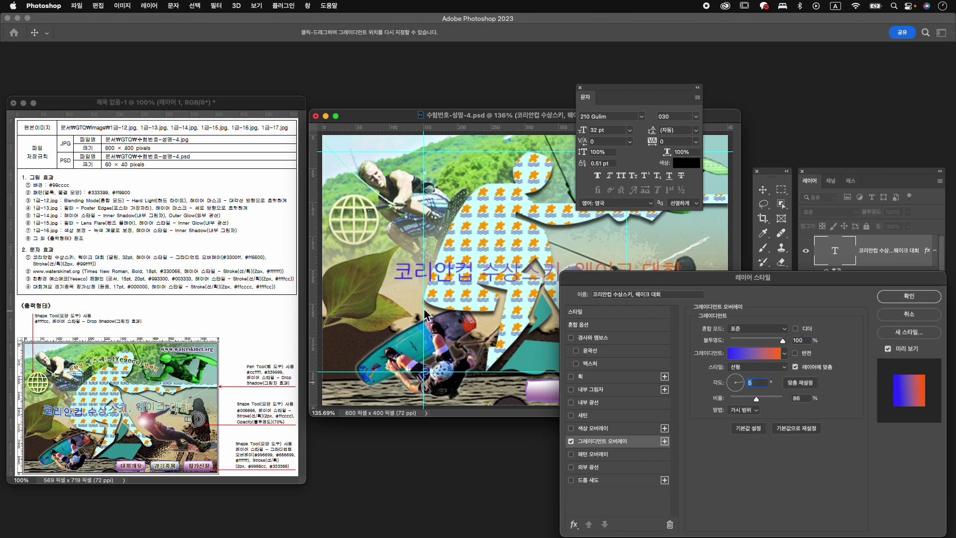
Step: Add a 2 px outside stroke in #99ffff to the headline text and apply the layer style
click(582, 376)
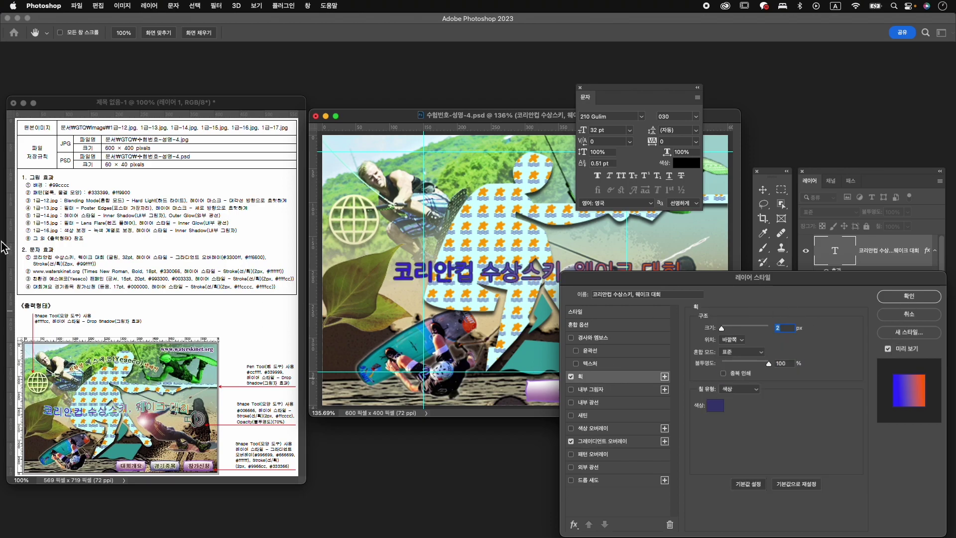
click(739, 390)
click(716, 406)
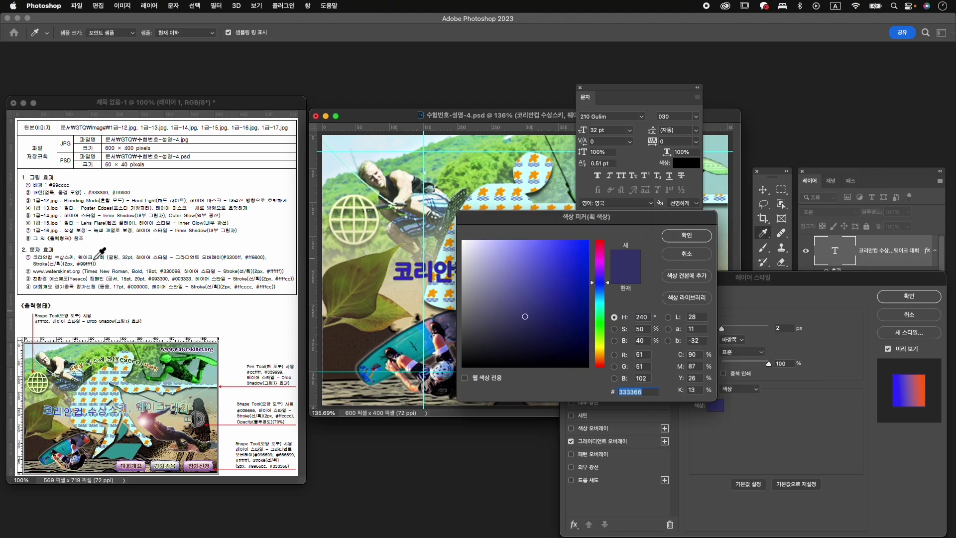
text(99ffff)
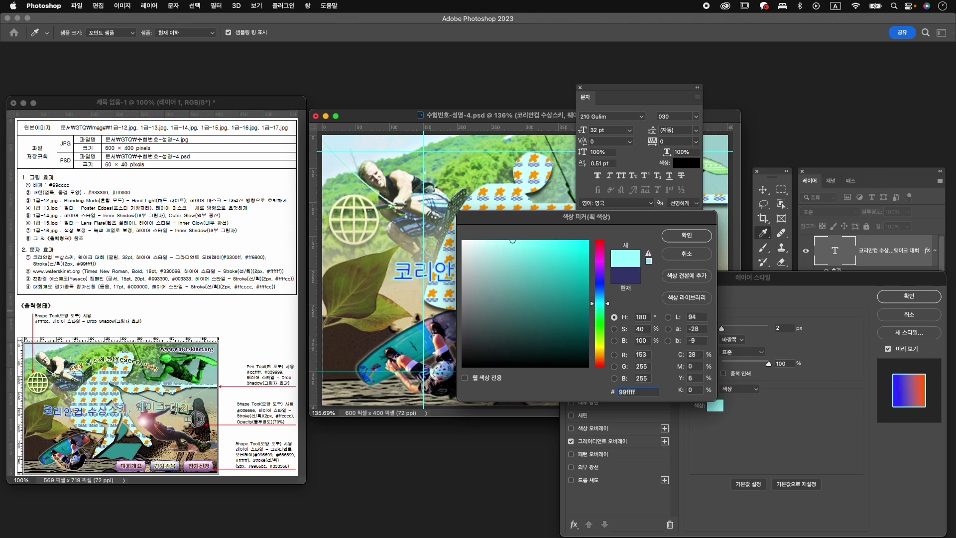
key(Return)
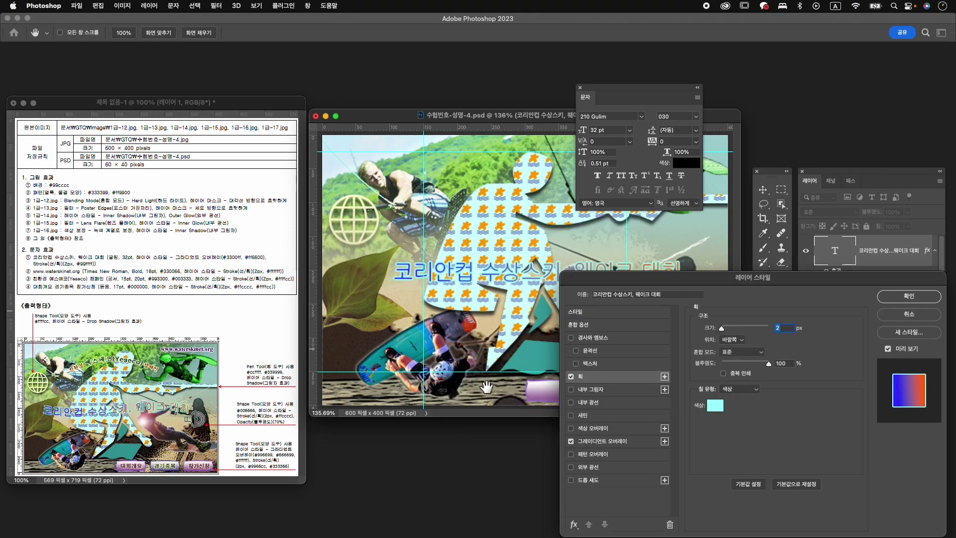
click(909, 296)
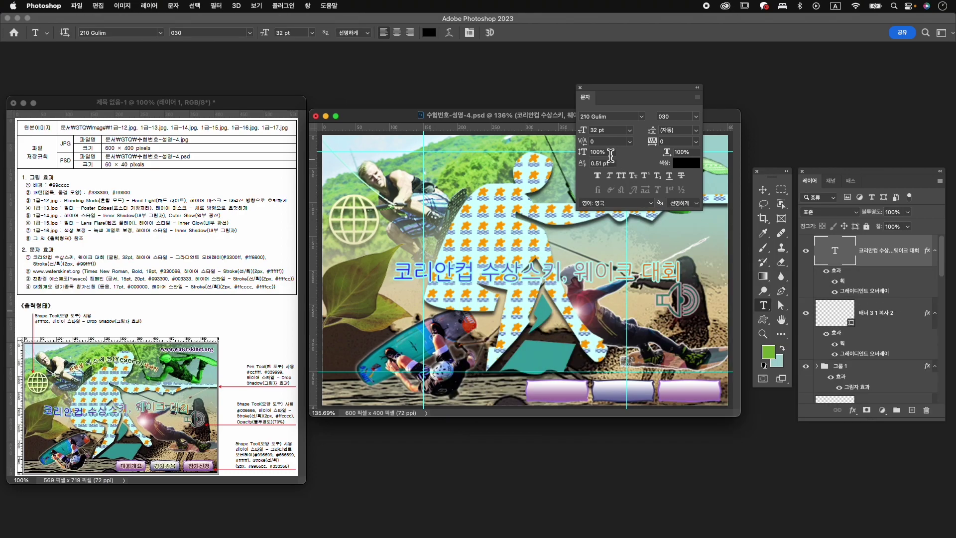
Step: Warp the headline text with the horizontal Flag style at a bend of about -37%
drag(763, 305, 788, 308)
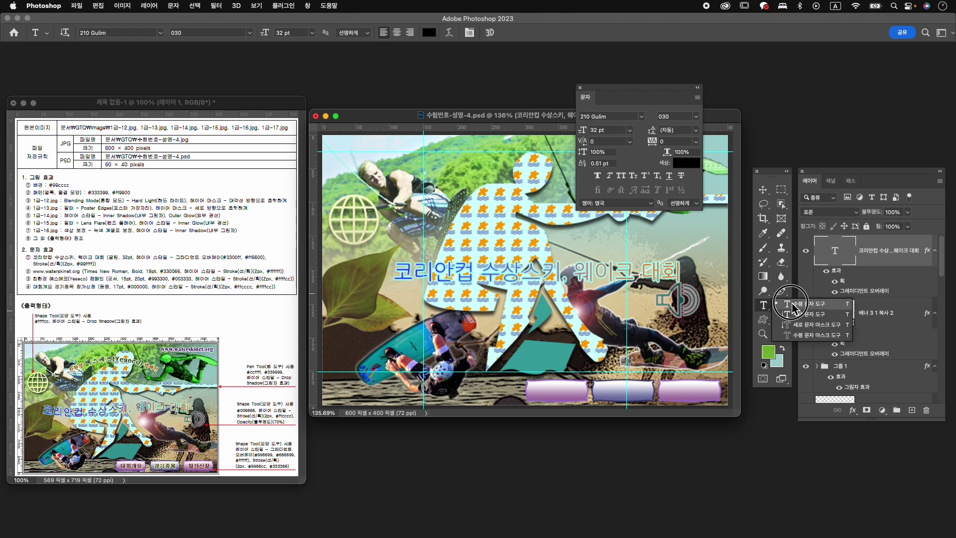
click(789, 307)
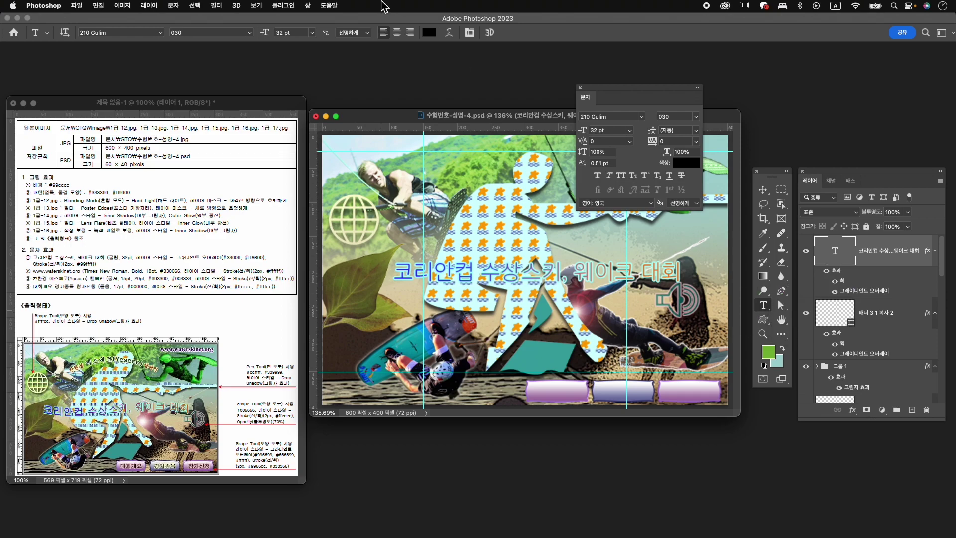
click(448, 35)
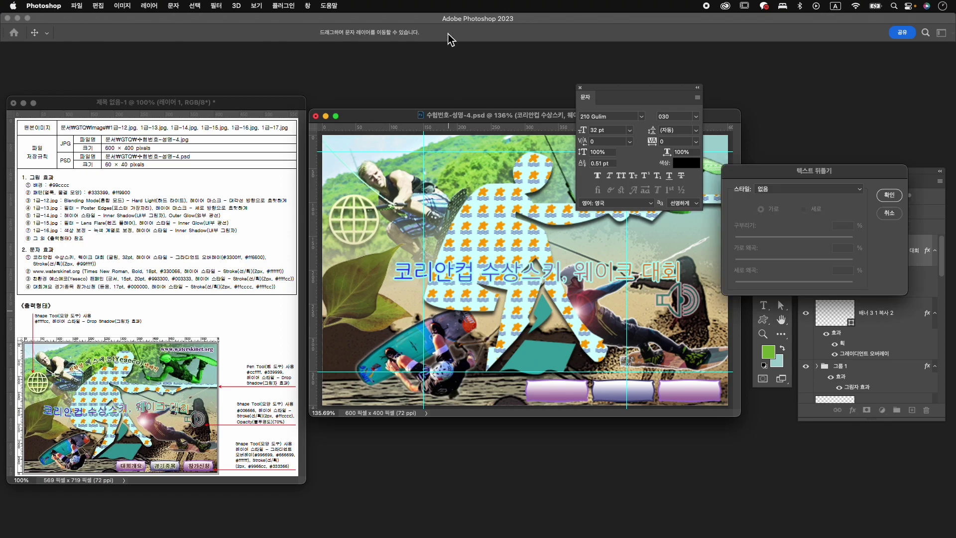
click(798, 197)
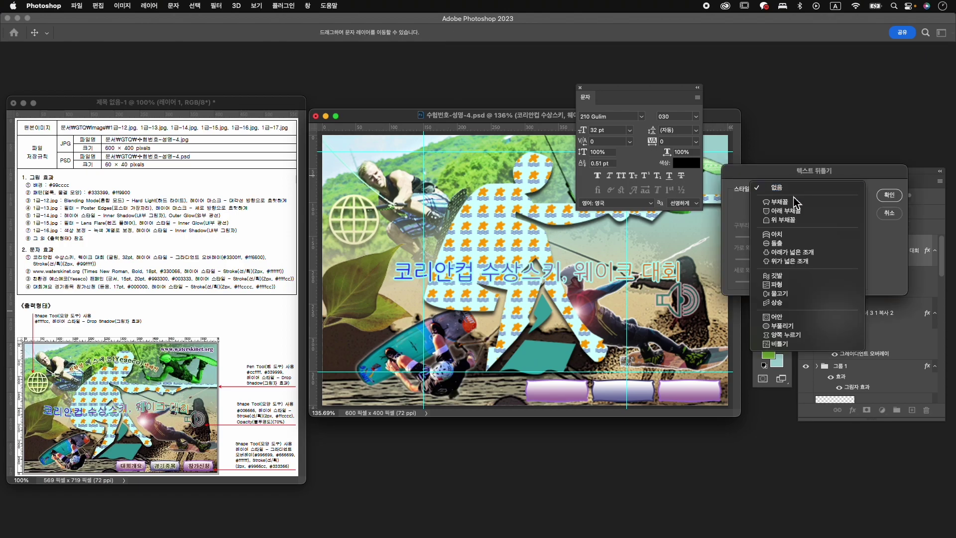
click(797, 273)
drag(824, 237, 778, 240)
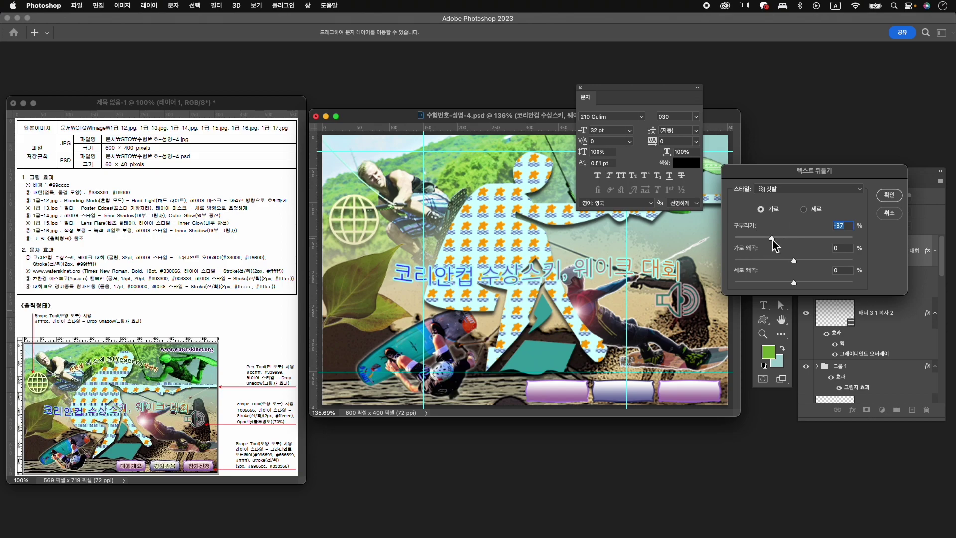
click(890, 194)
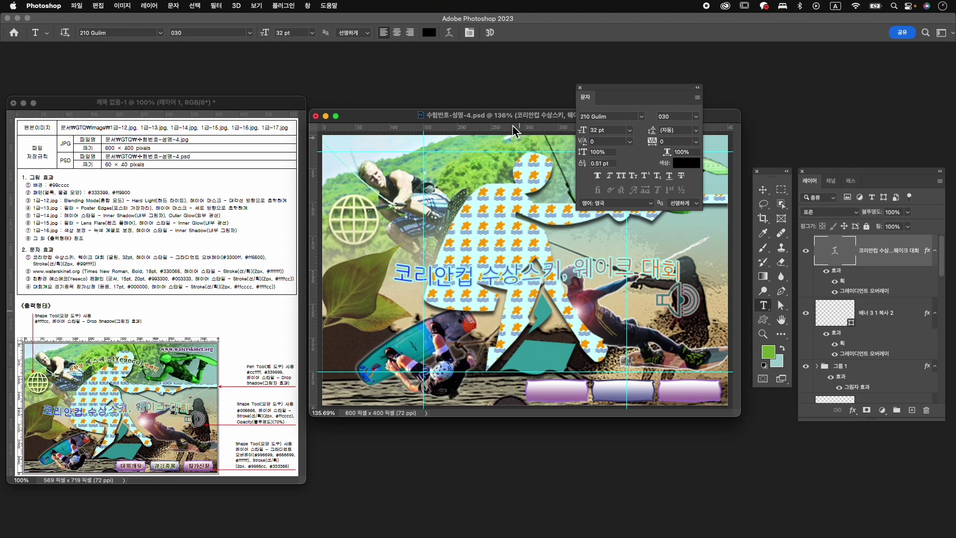
Step: Shift the warped headline text to the left so it is centred at about X 281 px, Y 204 px
key(super+t)
drag(579, 273, 554, 273)
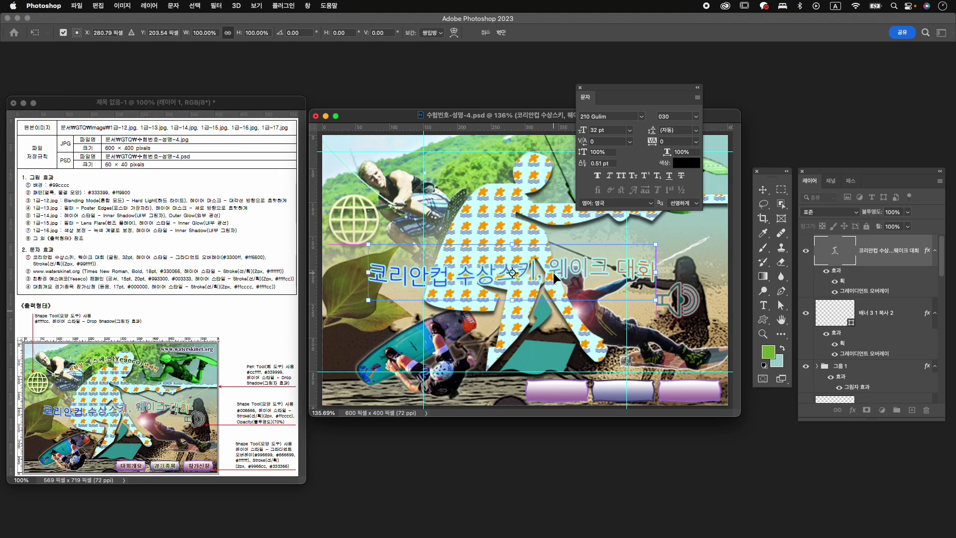
key(Return)
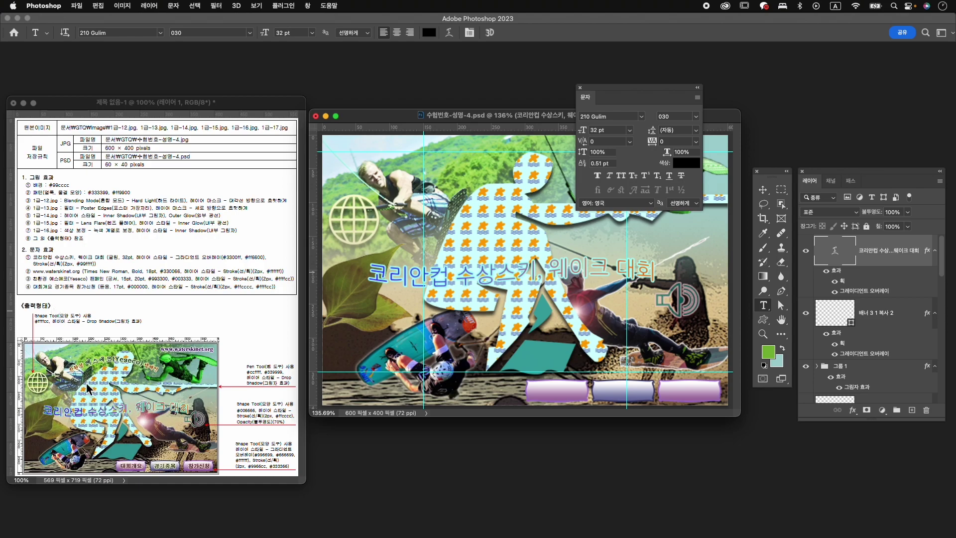
drag(642, 93, 861, 65)
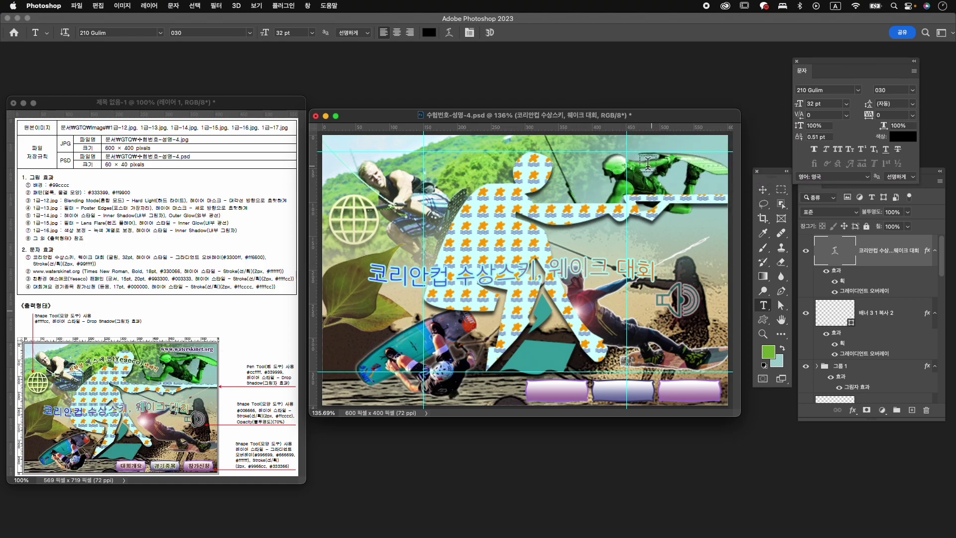
click(605, 159)
text(ㅈㅈ)
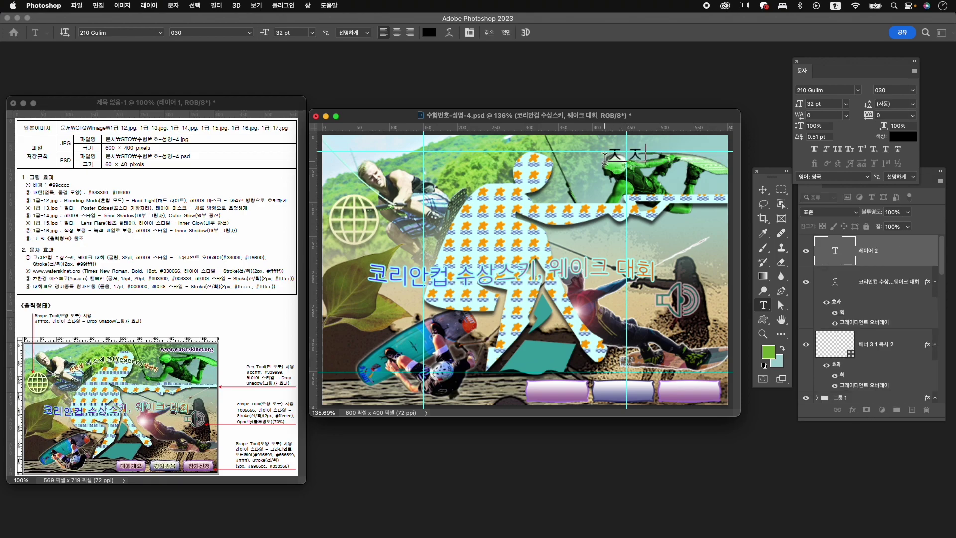
text(www)
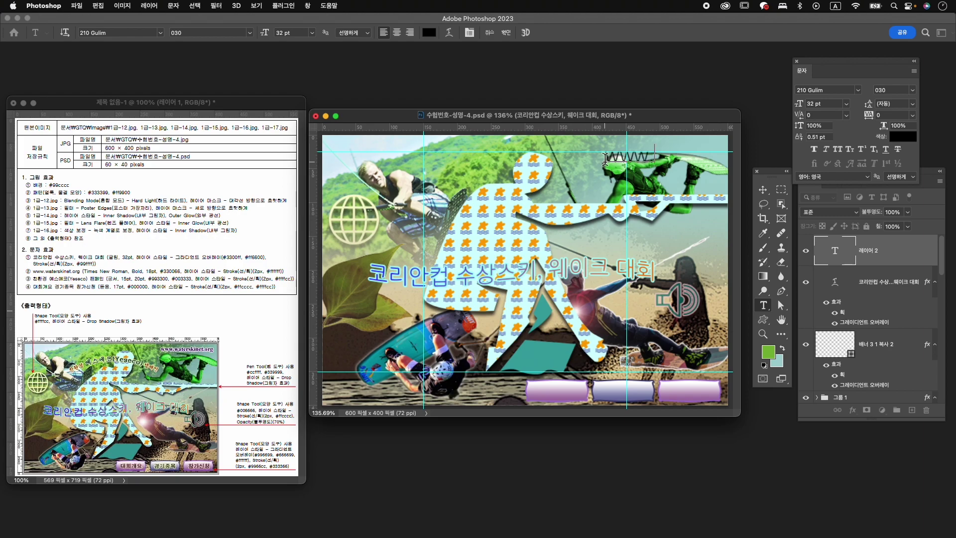
text(.waterski)
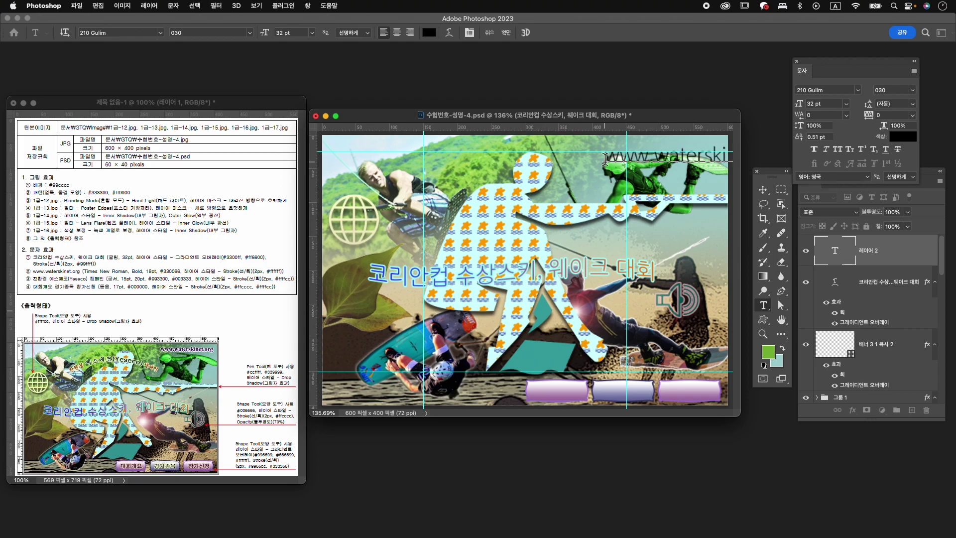
Step: Set all of the web address text to Times Bold at 18 pt
key(super+a)
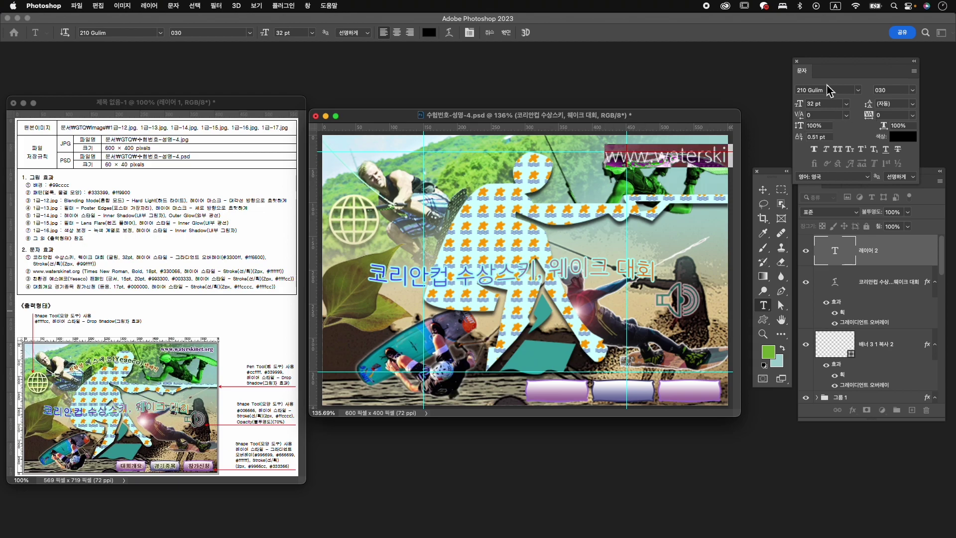
key(super+t)
key(super+t)
click(841, 92)
text(times)
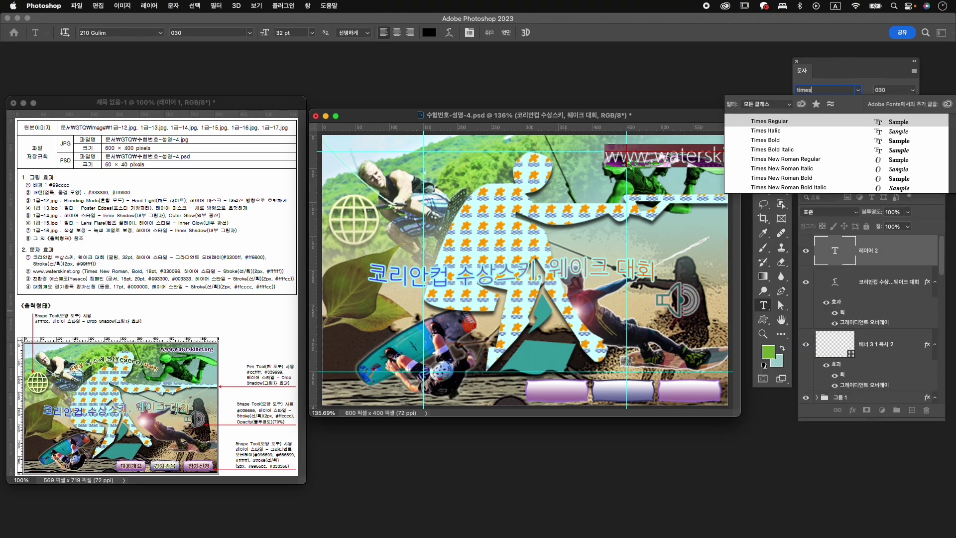
click(797, 140)
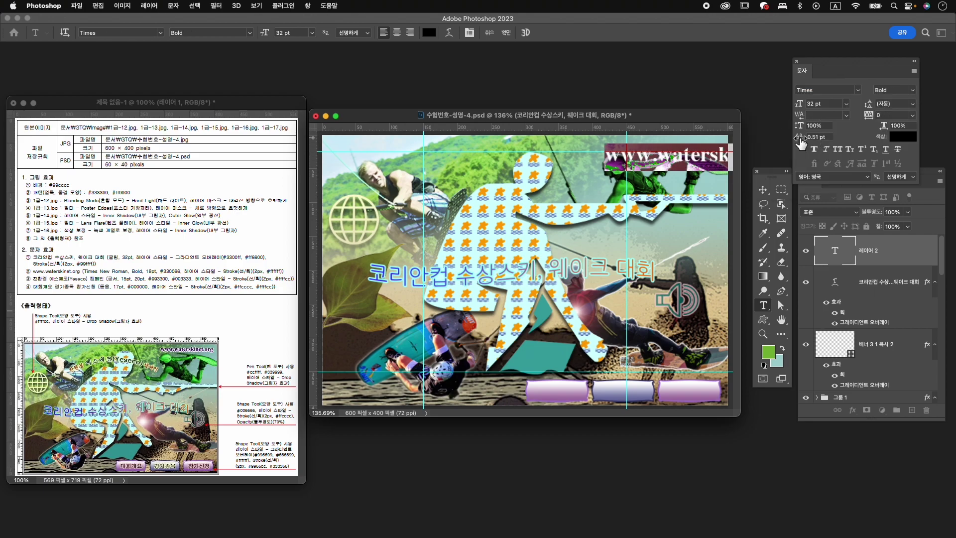
click(818, 105)
text(1)
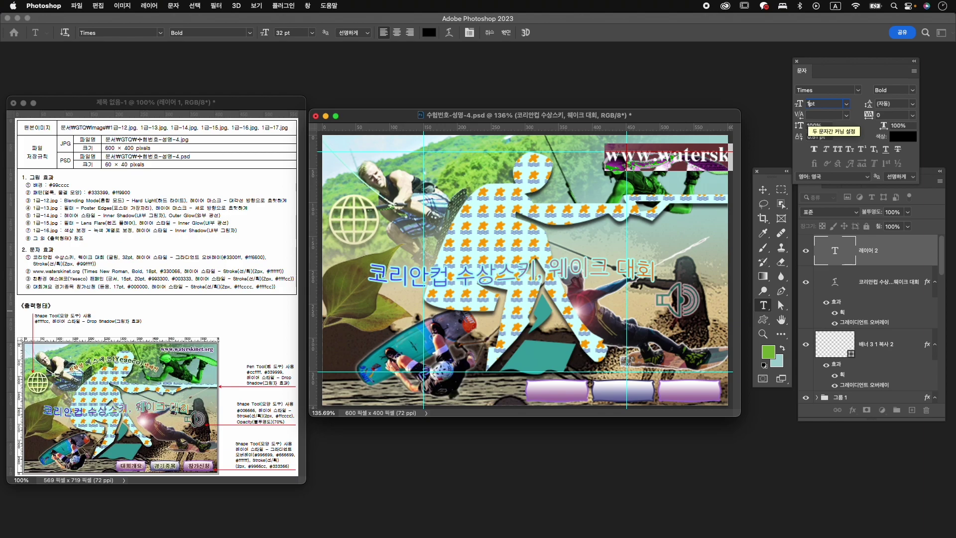
text(8)
key(Return)
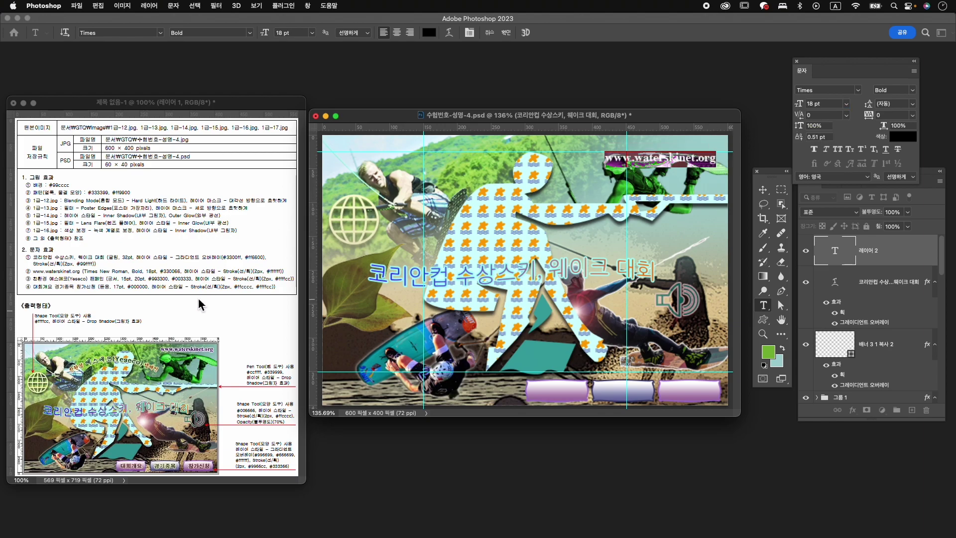
Step: Colour the web address text #330066 and commit the text edit
click(902, 136)
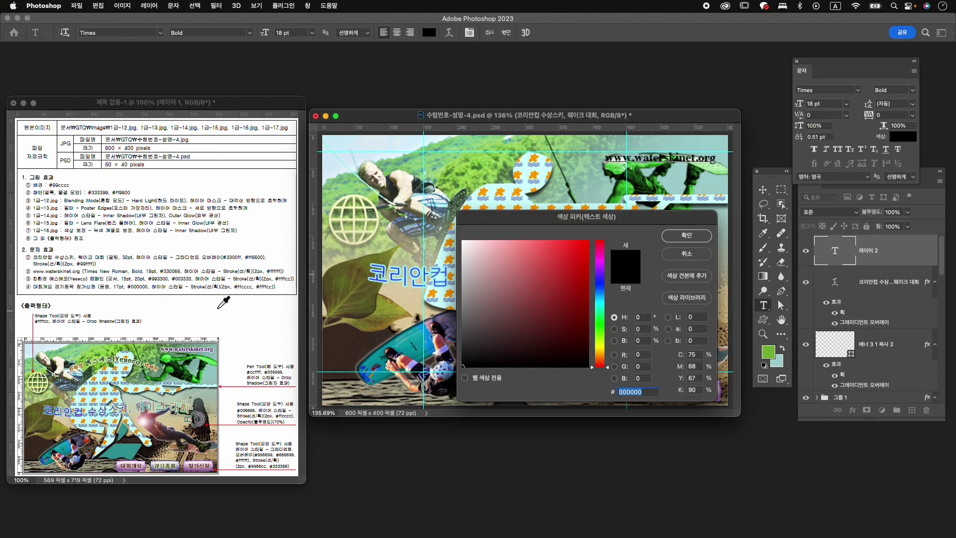
text(330099)
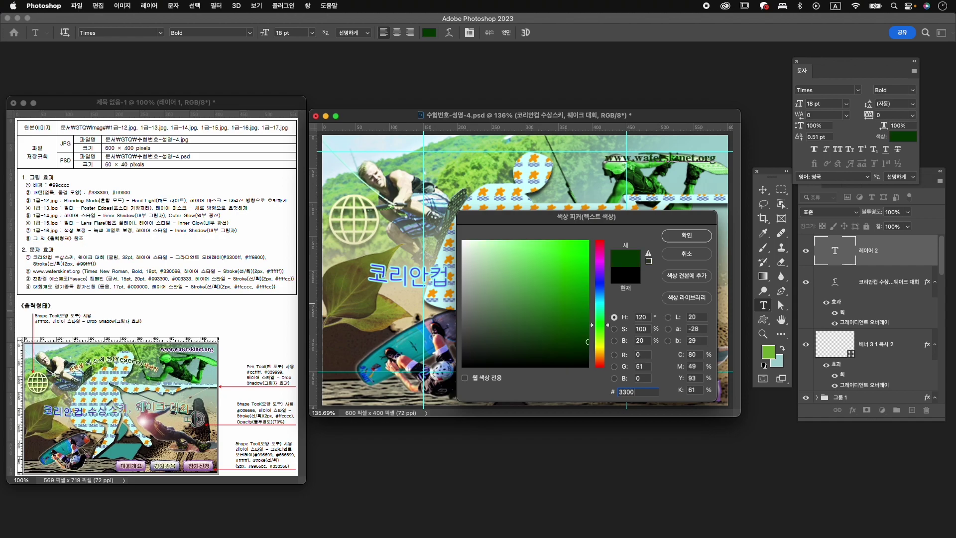
key(Return)
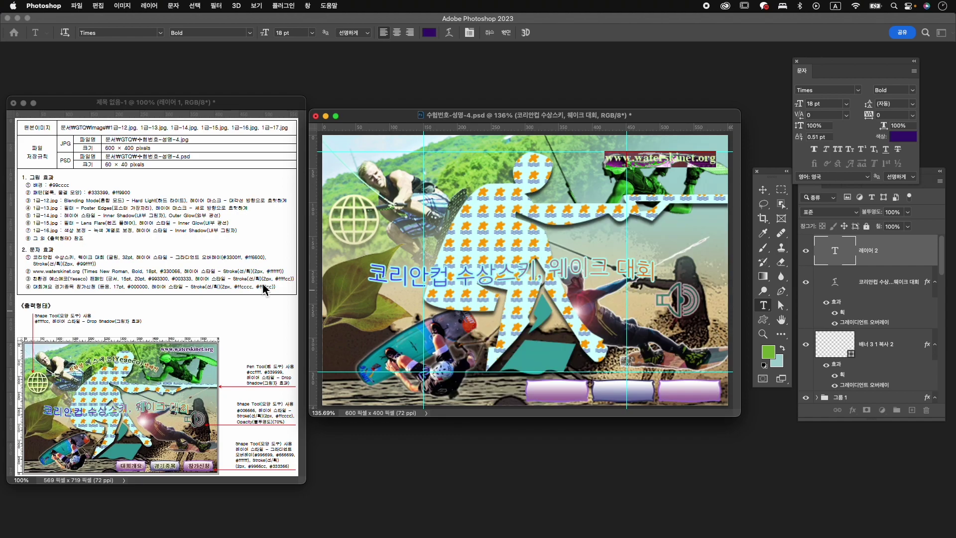
click(506, 32)
Step: Add a 2 px outside stroke in #ffffff to the web address text
click(854, 410)
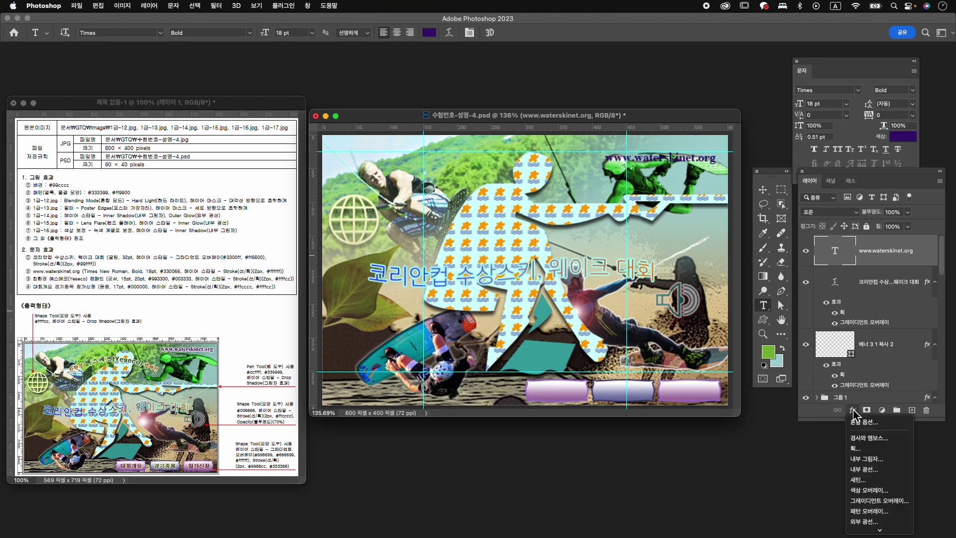
click(857, 449)
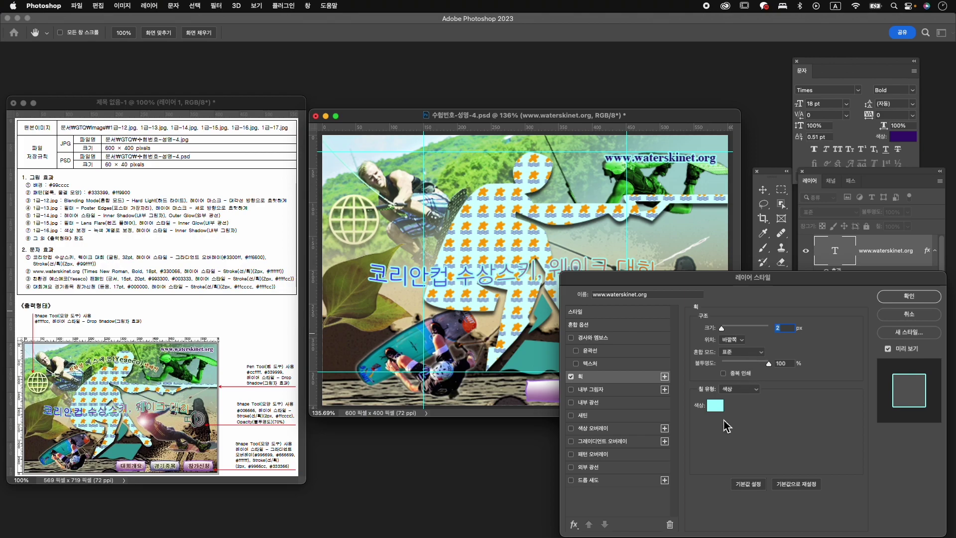
click(716, 406)
drag(559, 287, 433, 220)
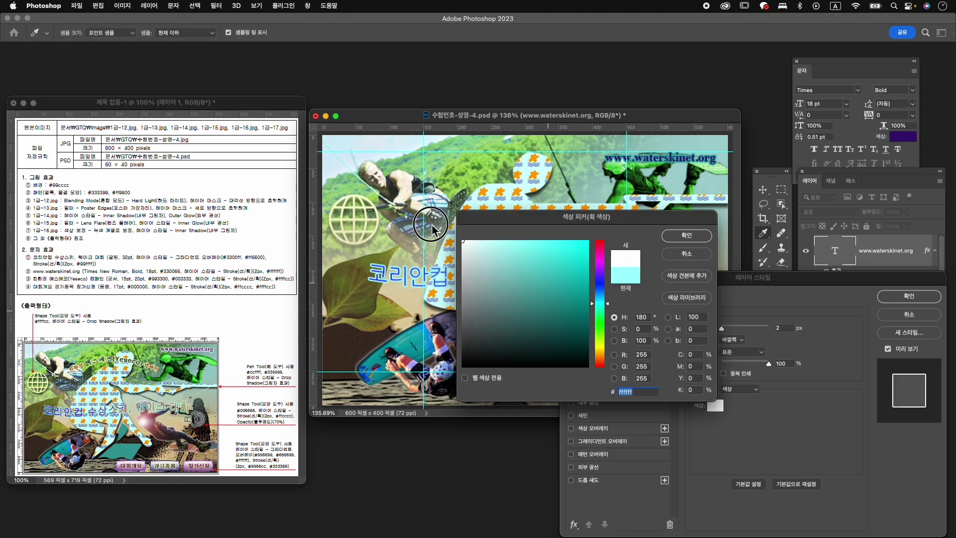
click(694, 236)
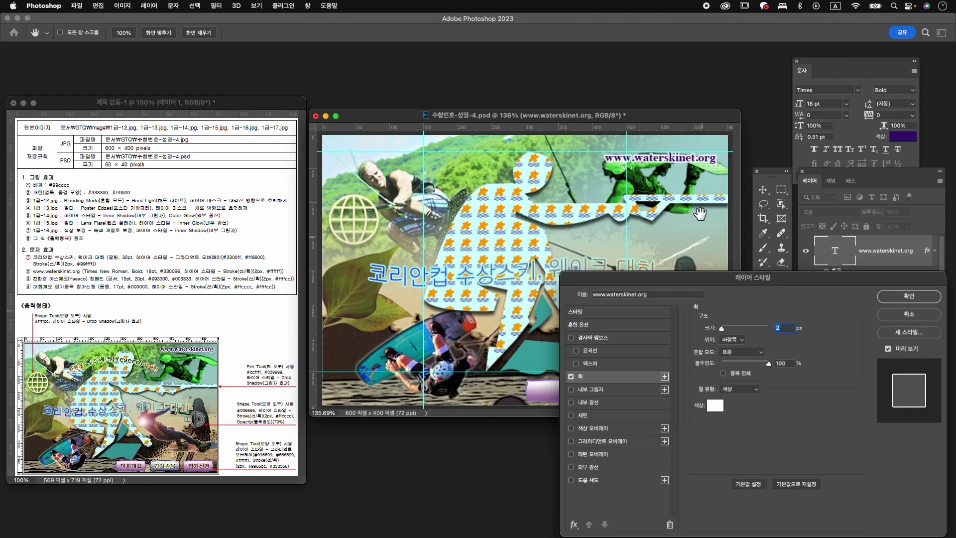
click(903, 297)
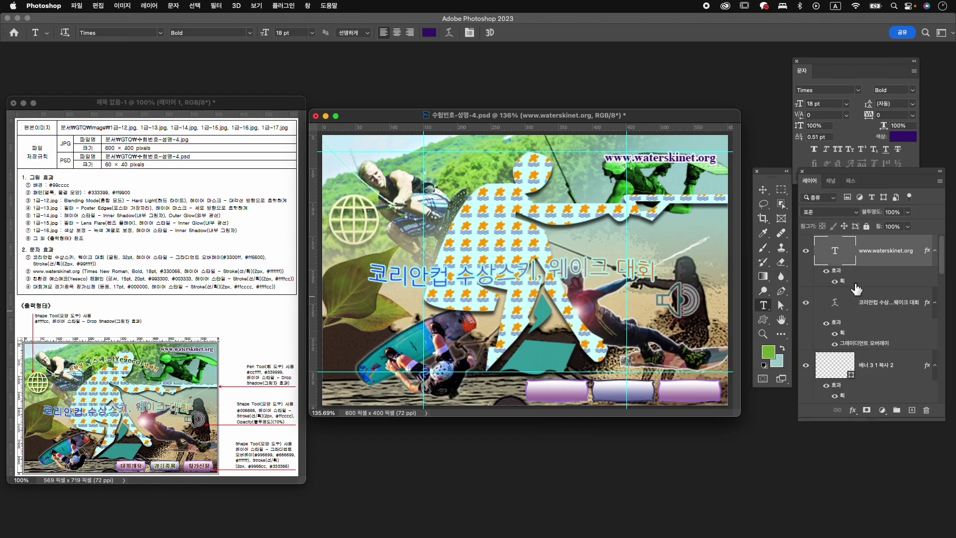
Step: Move the web address text into the image's upper-right corner, centred at about X 508 px, Y 18 px
drag(689, 156, 690, 147)
key(Down)
key(Down)
key(Down)
key(Down)
key(Right)
key(Right)
key(Right)
key(Right)
key(Right)
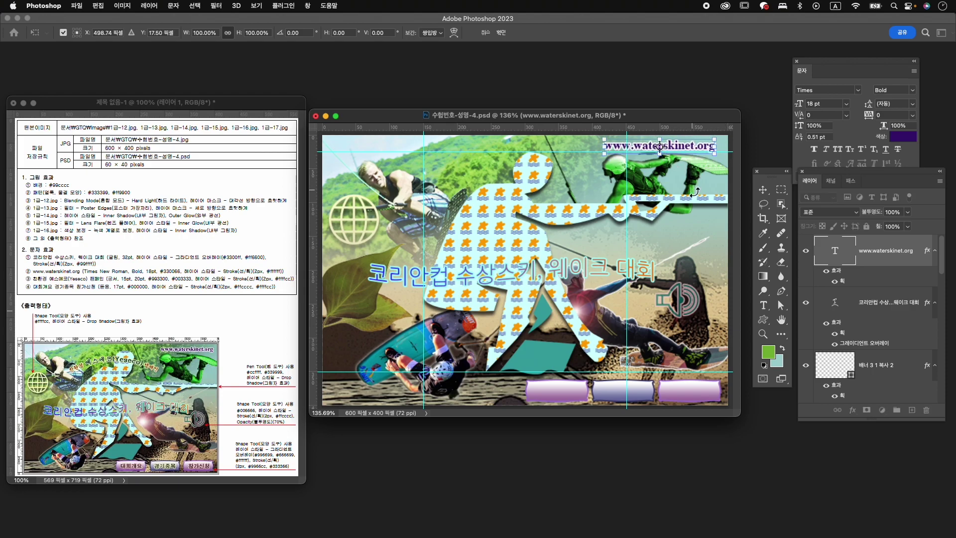
key(Right)
key(Right)
key(Right)
key(Right)
key(Right)
key(Right)
key(Right)
key(Right)
key(Right)
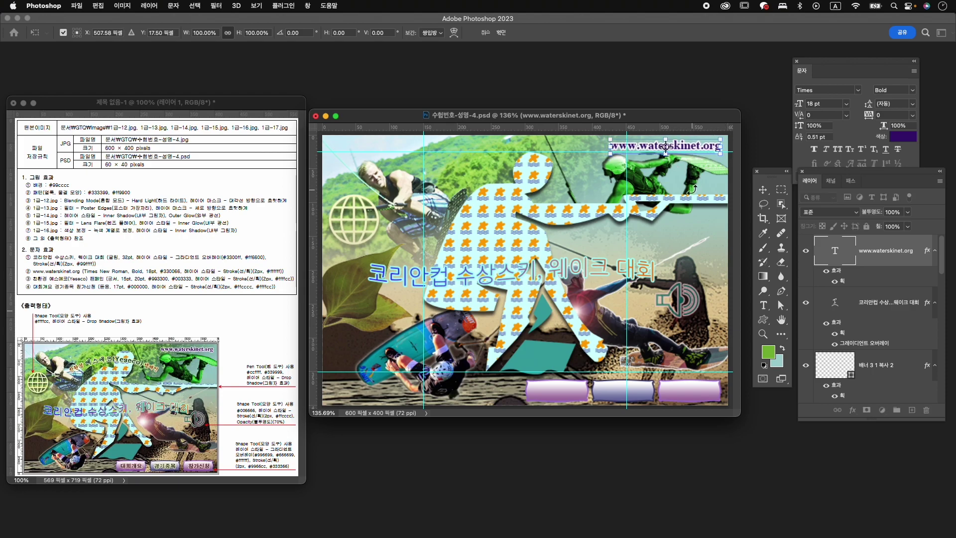
key(Down)
key(Return)
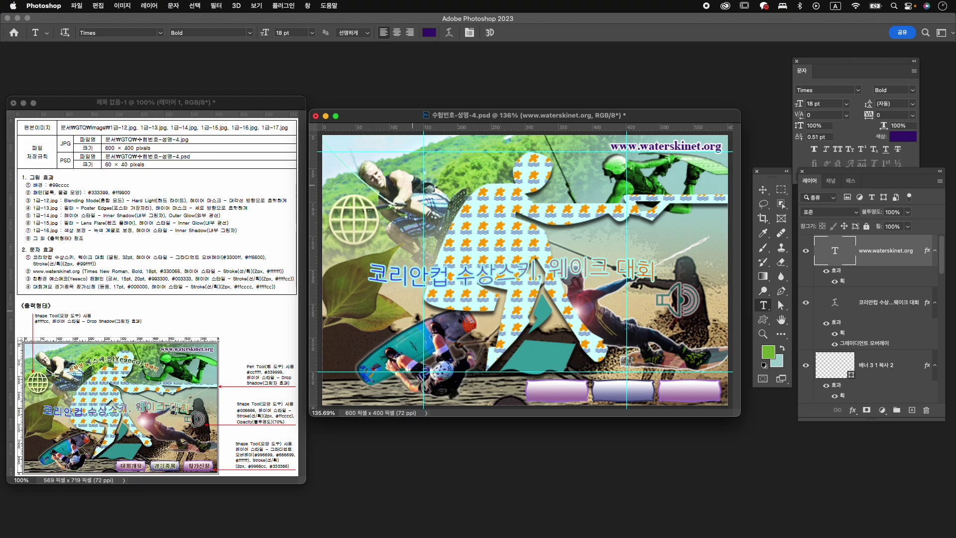
Step: Add the text "친환경 예스에코(Yeseco) 캠페인" above the patterned silhouette, beginning at the upper-left rider
click(416, 186)
text(대회개)
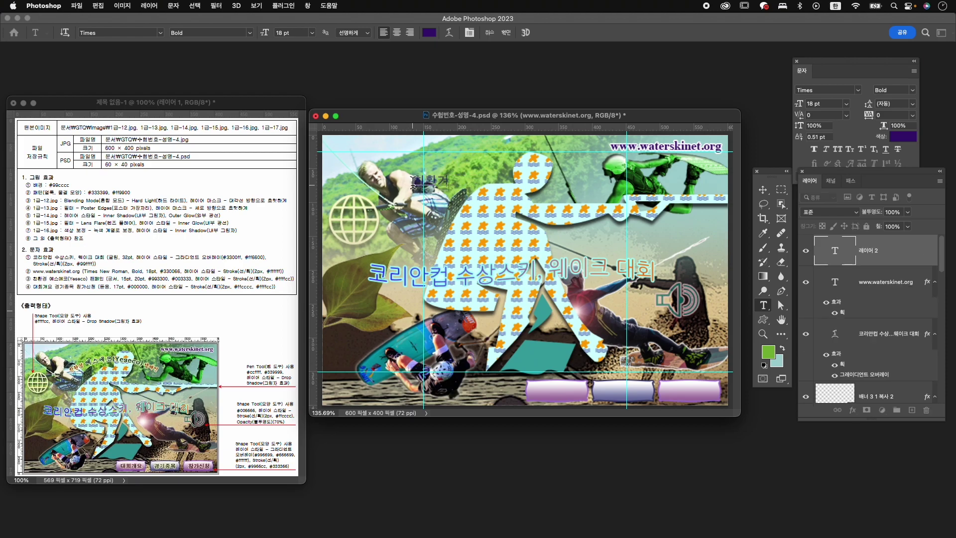
text( 예스에코()
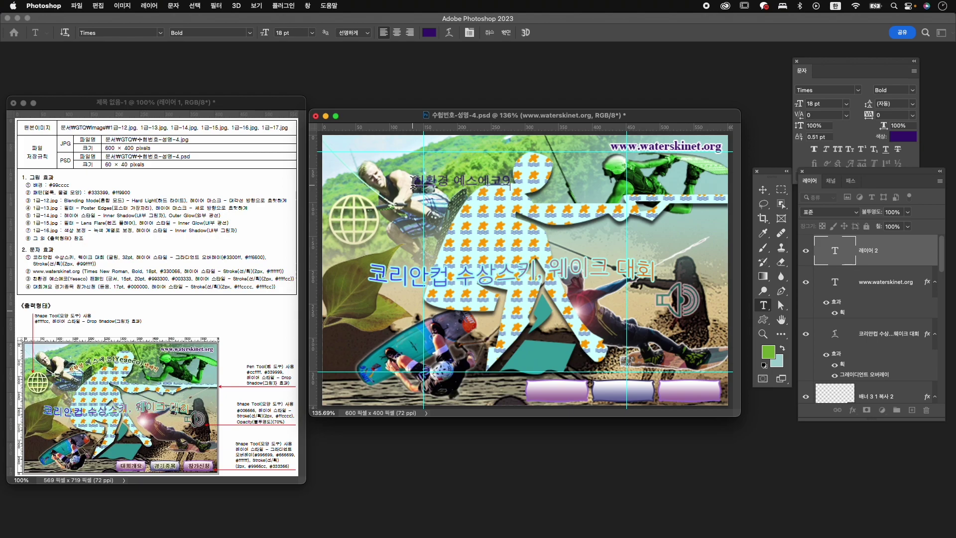
key(BackSpace)
text((ㅛㄷ)
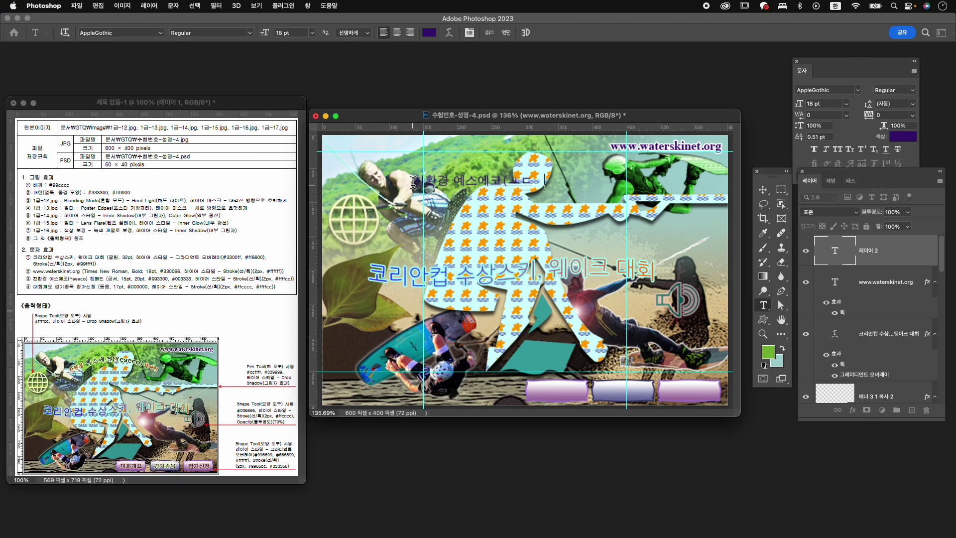
key(BackSpace)
key(BackSpace)
key(BackSpace)
key(ctrl+space)
text(Yesc)
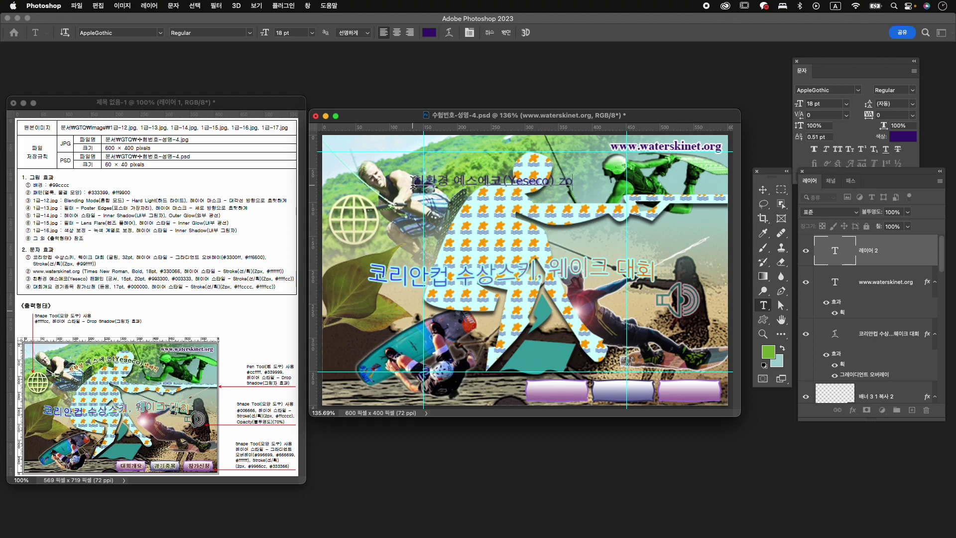
text(ㅁㅍㅔ)
Step: Set the whole campaign text to the GungSeo Regular font
key(ctrl+a)
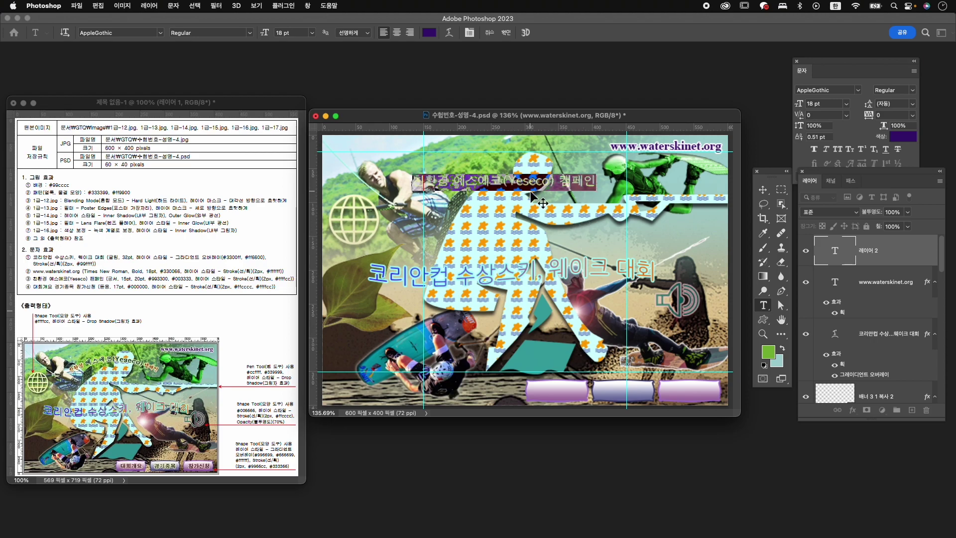
click(827, 92)
text(궁)
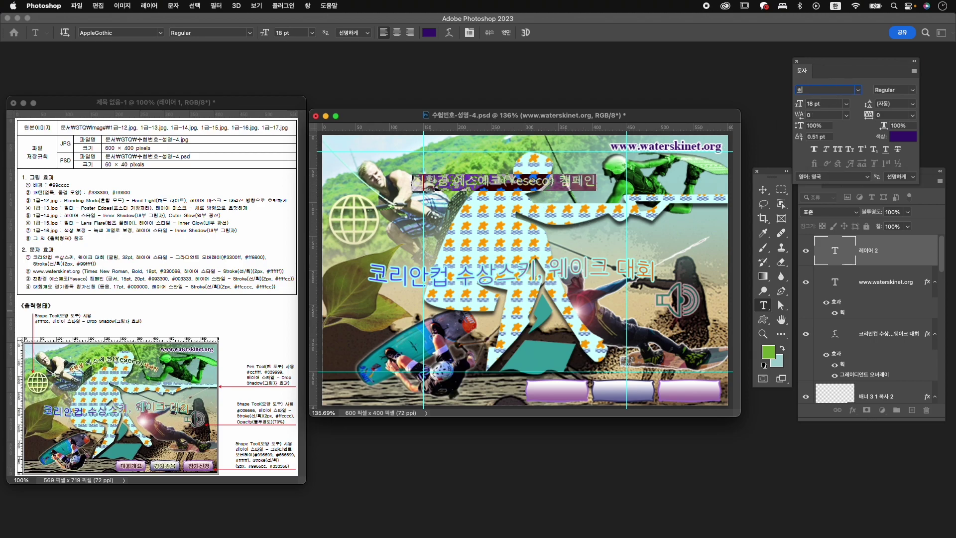
key(BackSpace)
key(Caps_Lock)
text(gub)
key(BackSpace)
text(ngSeo)
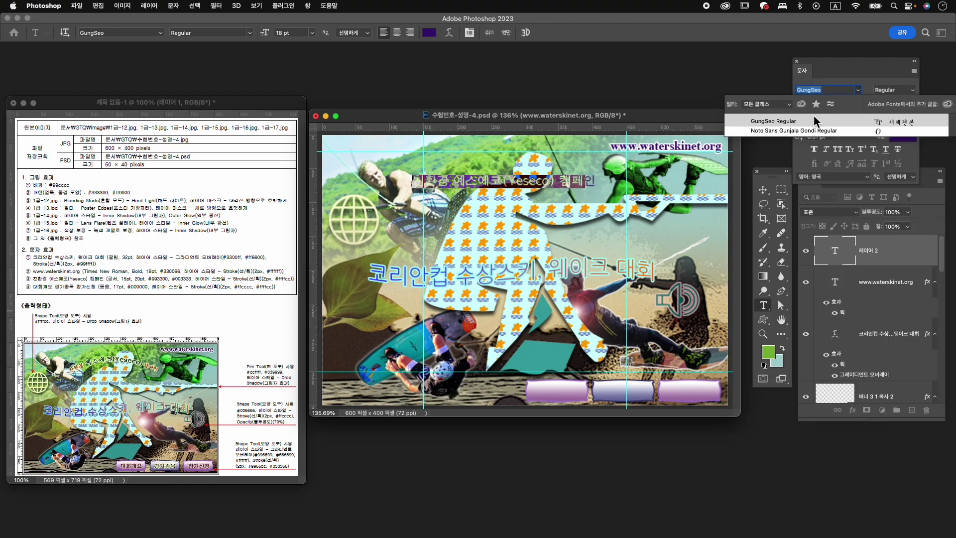
Step: Set the whole campaign text to 15 pt in GungSeo Regular
click(814, 121)
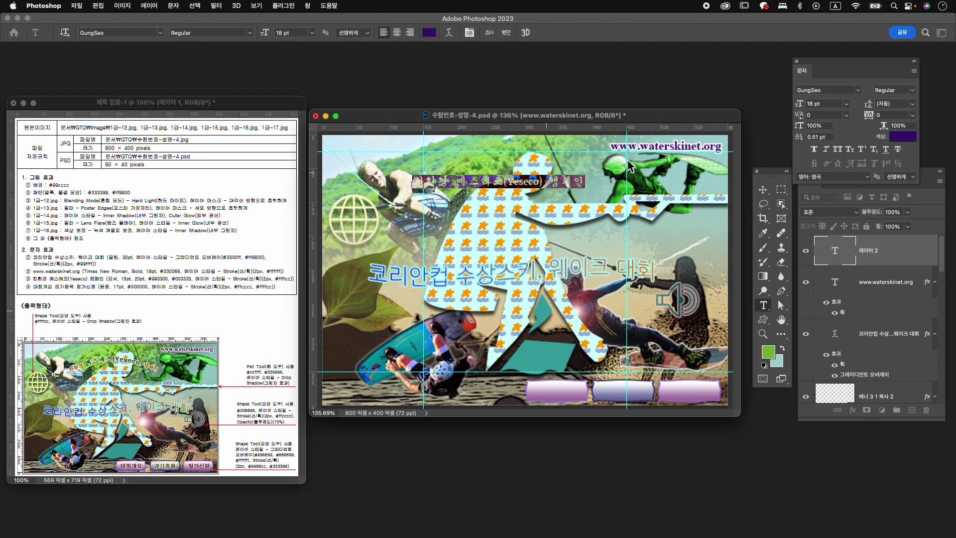
click(812, 103)
text(15)
key(Return)
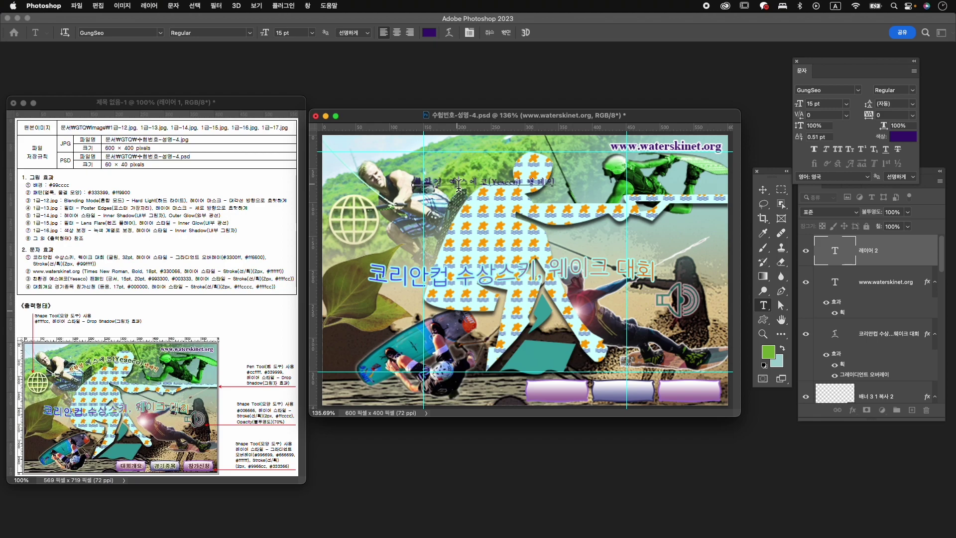
Step: Set the "예스에코(Yeseco)" part of the campaign text to 20 pt and colour #003333
drag(453, 184, 523, 180)
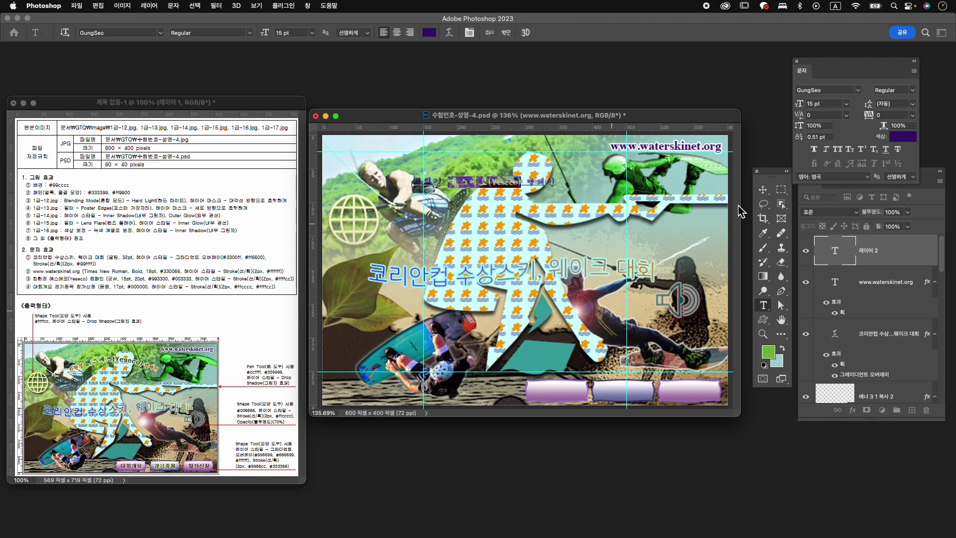
click(817, 104)
text(20)
key(Return)
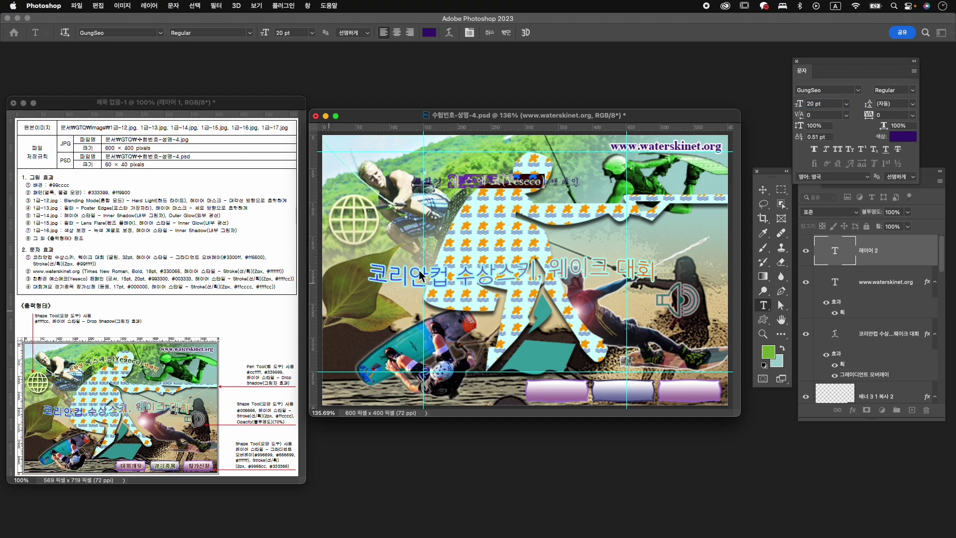
click(903, 138)
text(003333)
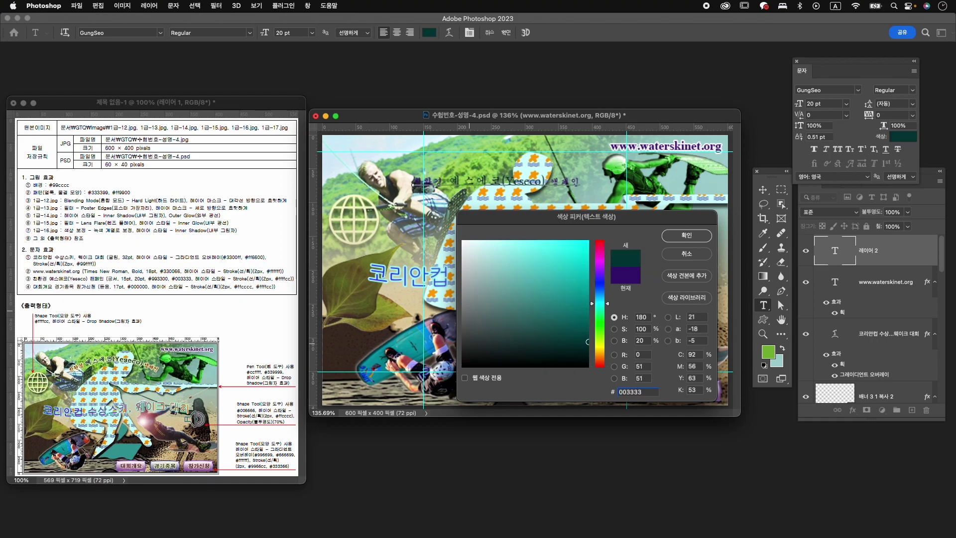
key(Return)
Step: Colour the words "친환경" and "캠페인" in the campaign text #993300
click(447, 182)
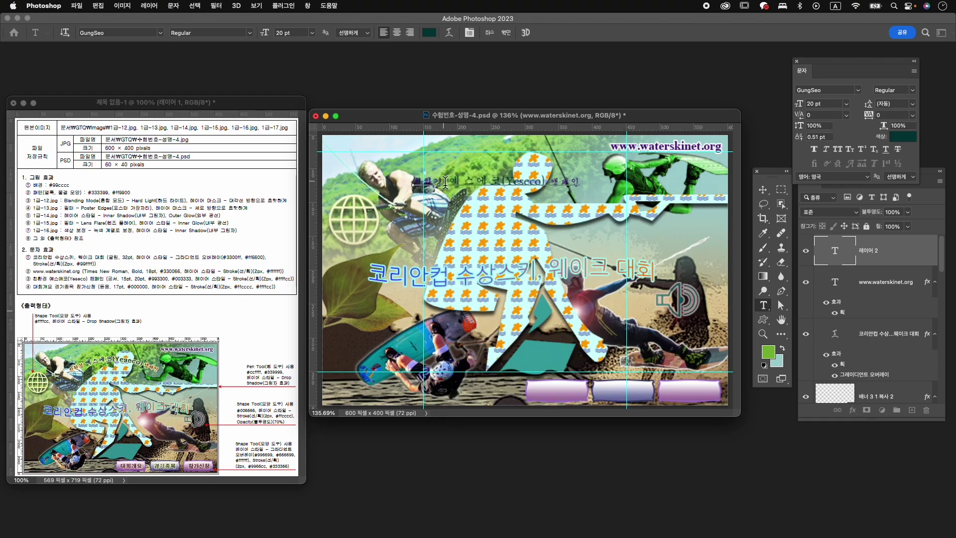
drag(447, 183, 413, 182)
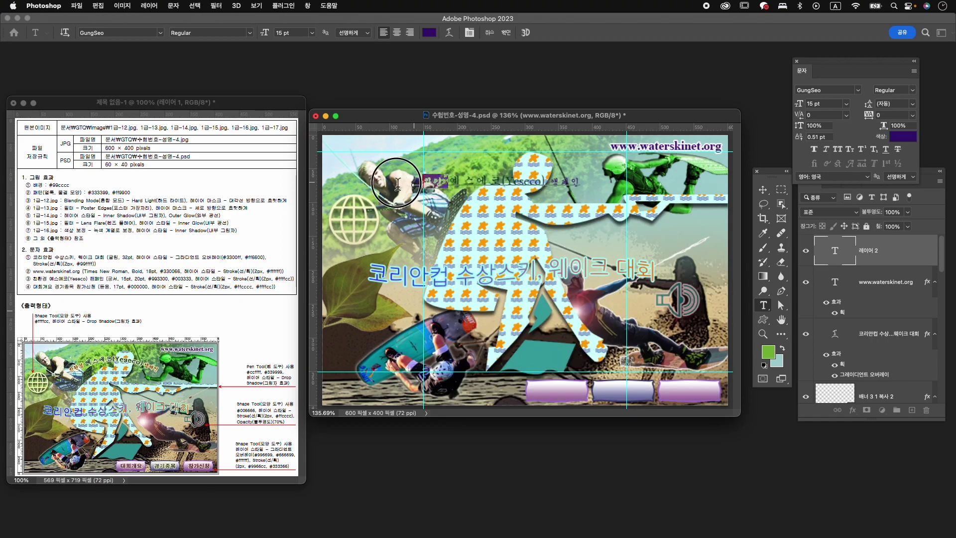
click(903, 142)
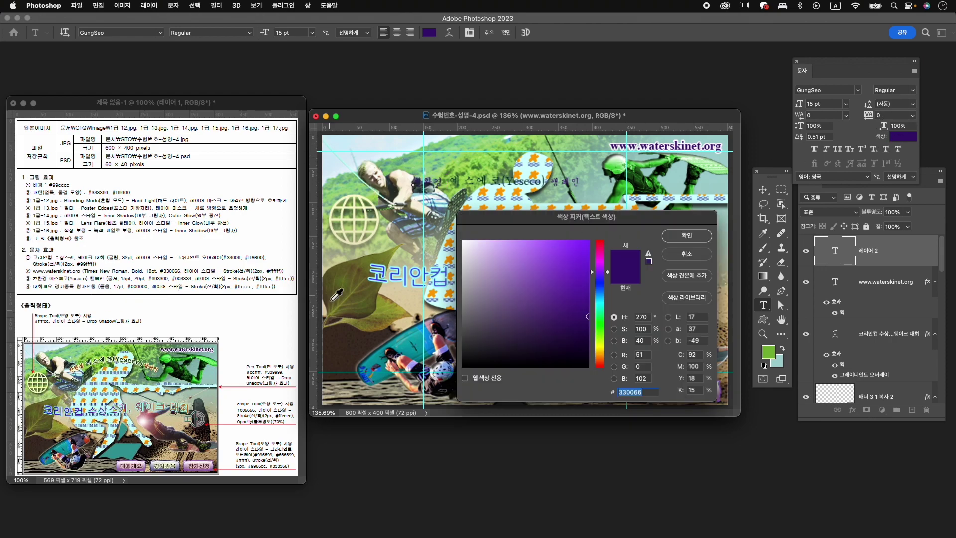
text(993300)
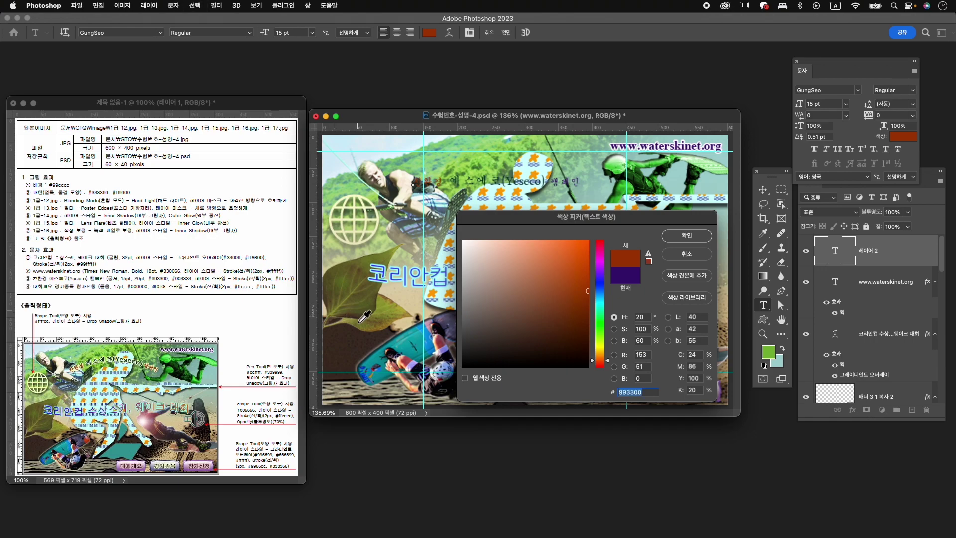
click(700, 236)
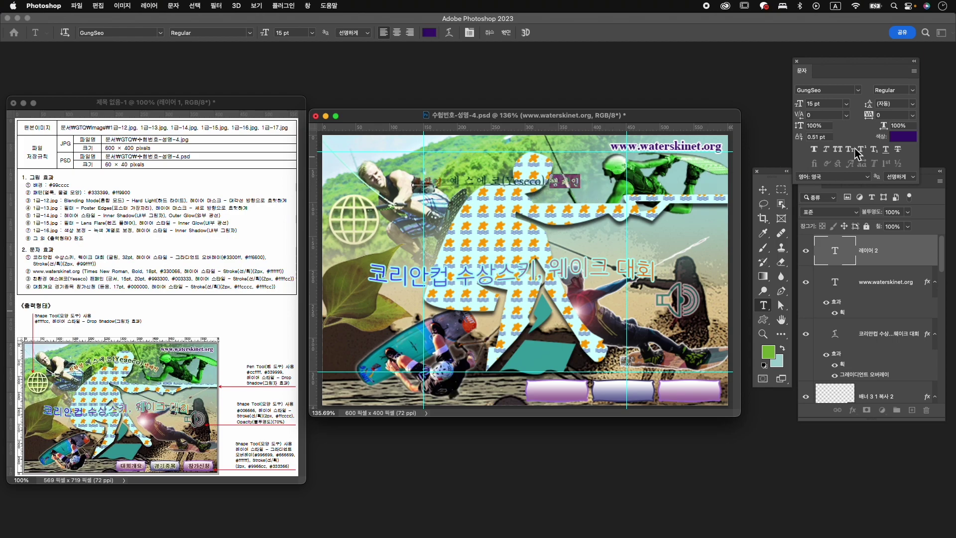
click(911, 140)
text(993300)
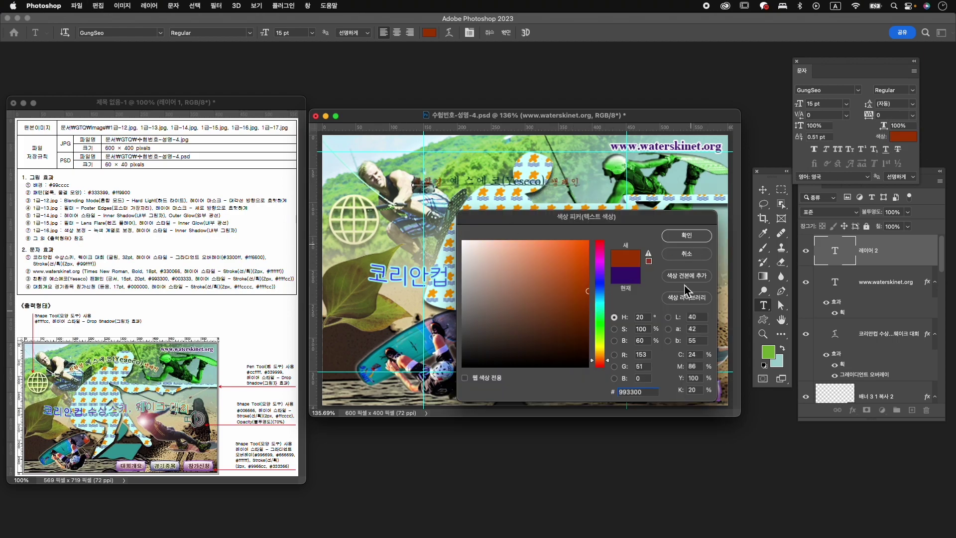
click(697, 235)
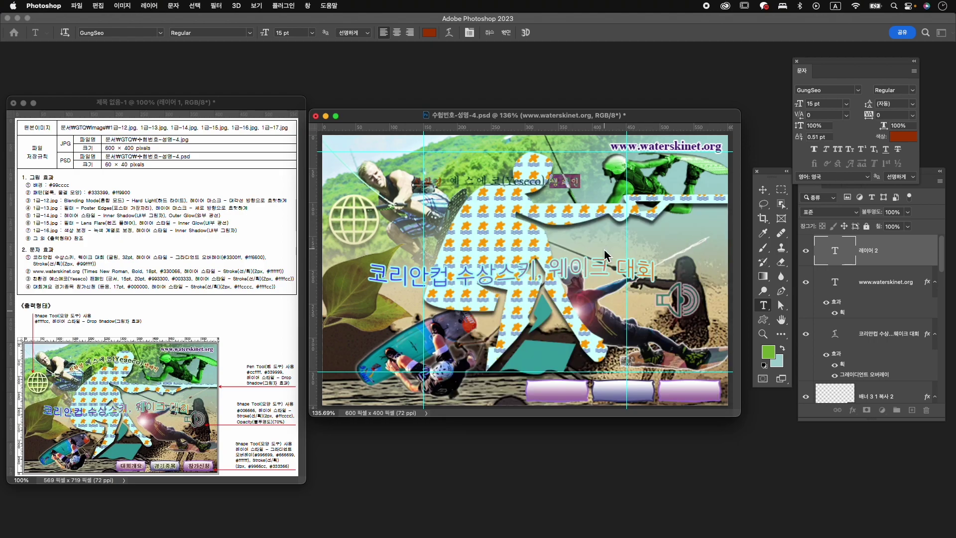
click(506, 32)
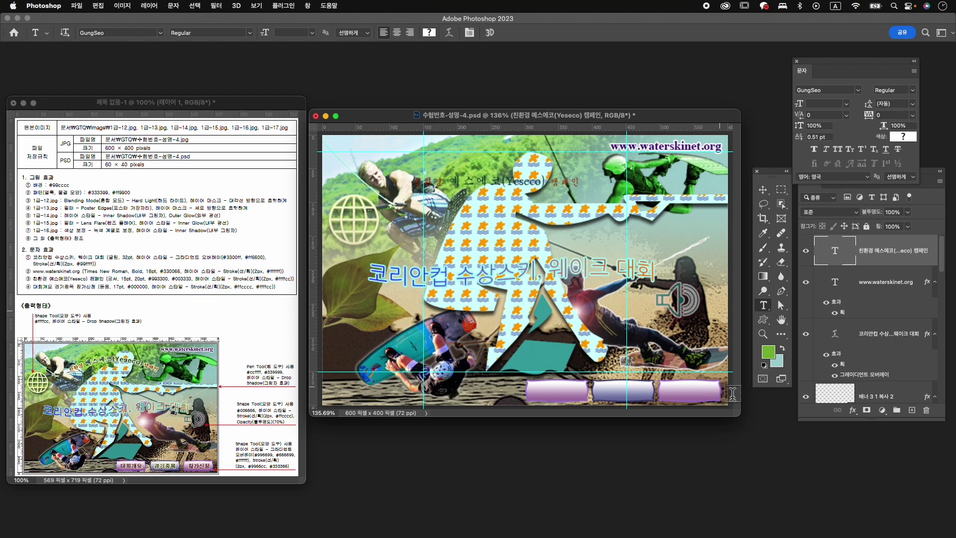
Step: Add a 2 px outside stroke in #ffffcc to the campaign text
click(853, 410)
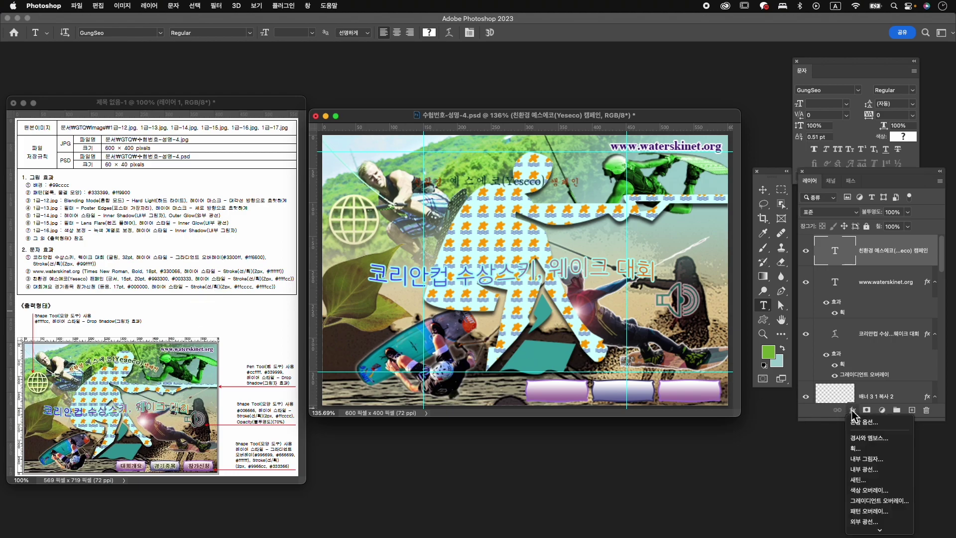
click(881, 449)
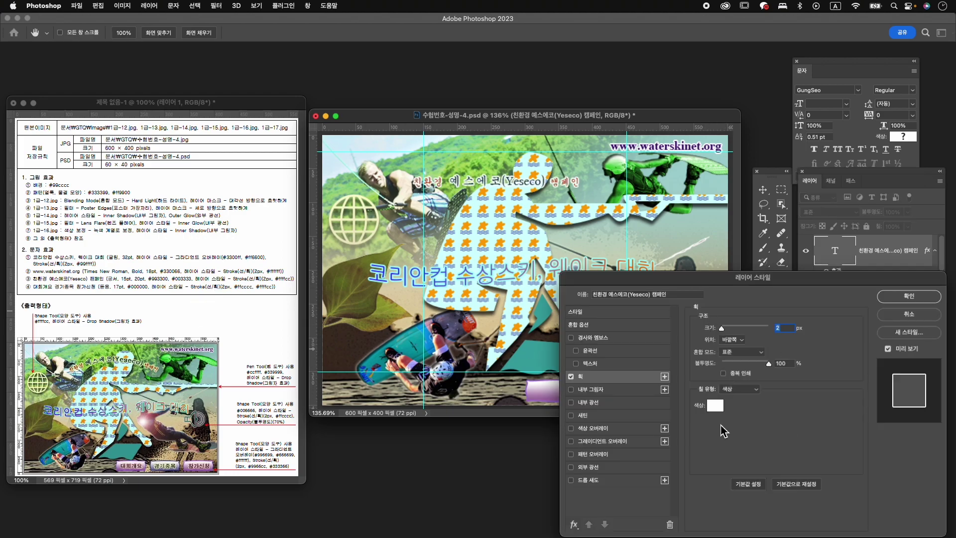
click(716, 407)
click(653, 393)
key(BackSpace)
key(BackSpace)
text(cc)
key(Return)
click(913, 300)
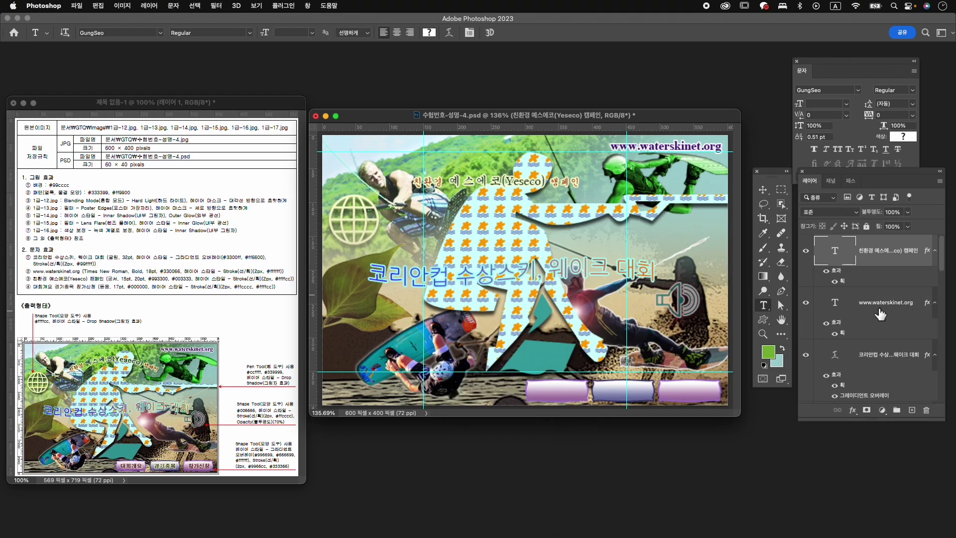
Step: Warp the campaign text with the horizontal 부채꼴 (Arc) style and a bend of +24%
click(449, 33)
click(790, 193)
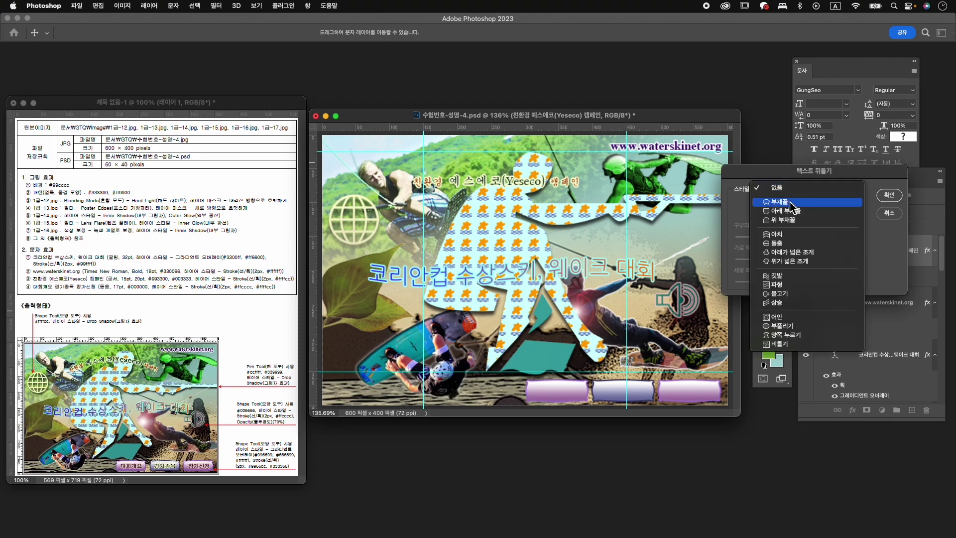
click(790, 204)
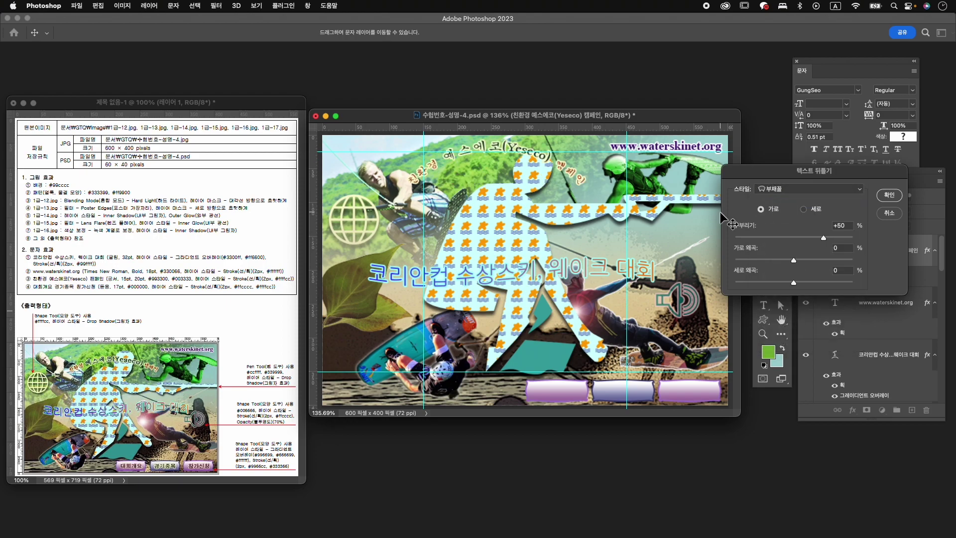
drag(824, 238, 810, 238)
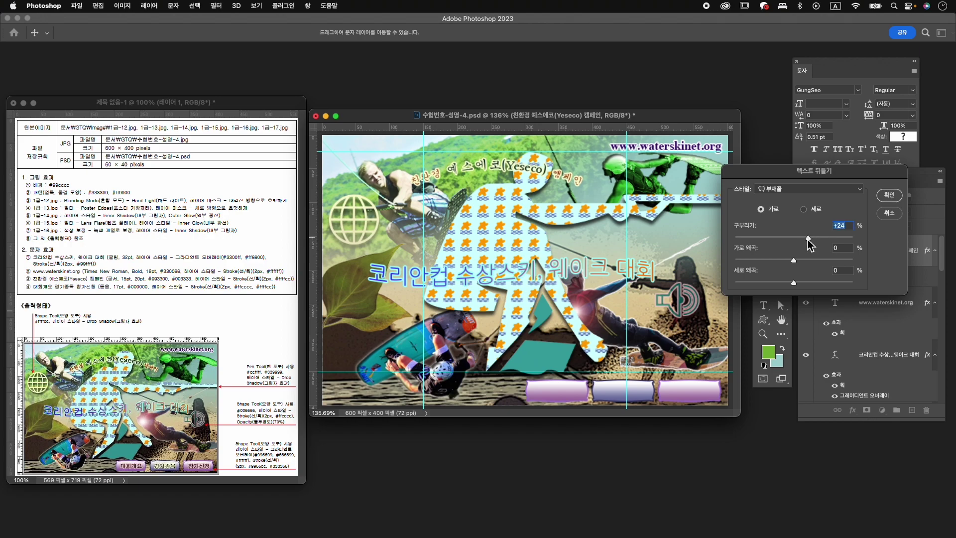
click(889, 195)
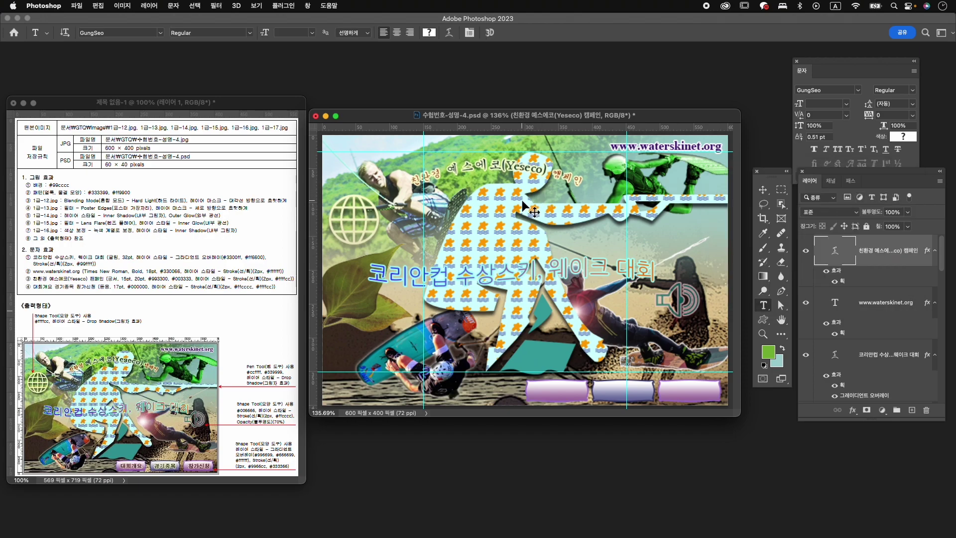
Step: Move the arched campaign text over the top of the patterned silhouette, centred at about X 272.5 px, Y 59.7 px
key(super+t)
drag(526, 170, 548, 188)
key(Left)
key(Left)
key(Left)
key(Left)
key(Left)
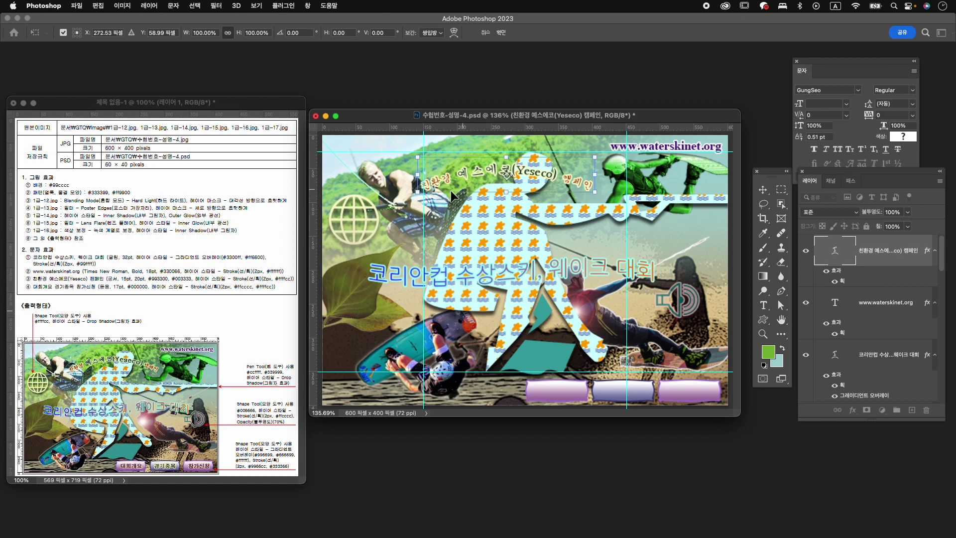
drag(425, 189, 441, 194)
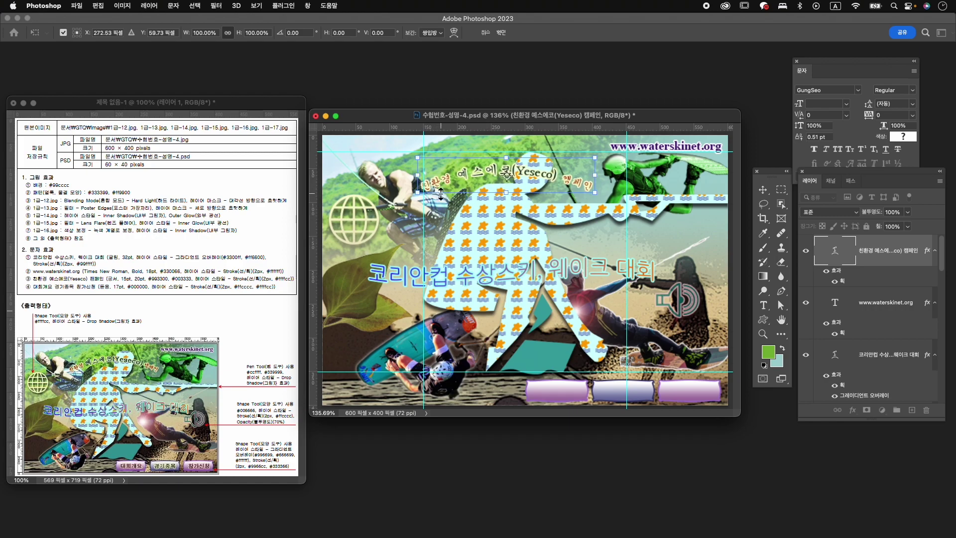
key(Return)
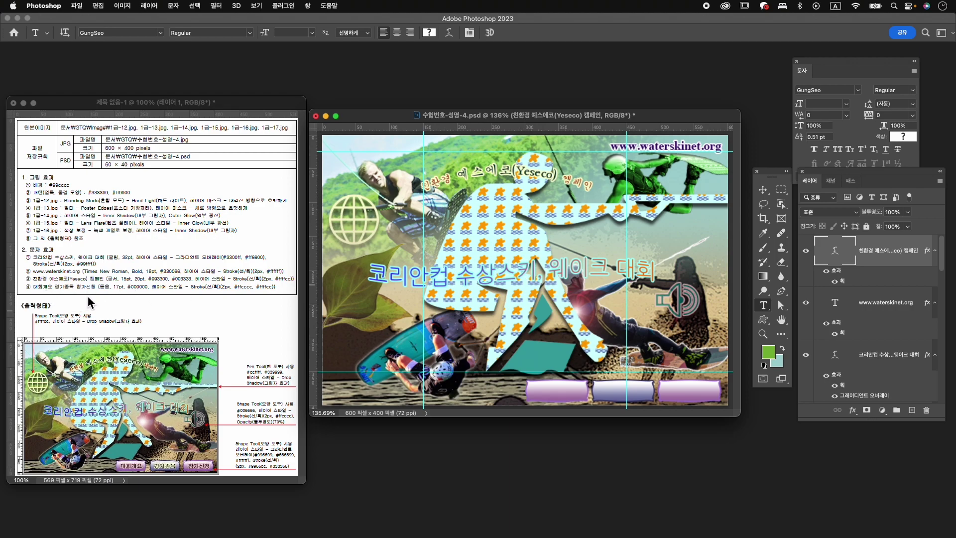
Step: Add the text "대회개요" on the first purple banner and set its font to KoPubWorldDotum_Pro Medium
click(541, 396)
text(대회개요)
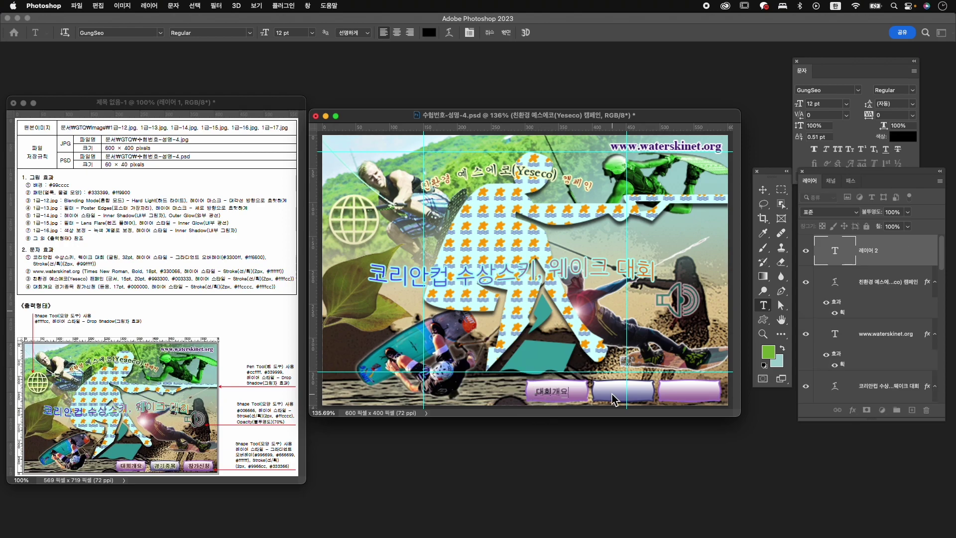
key(super+a)
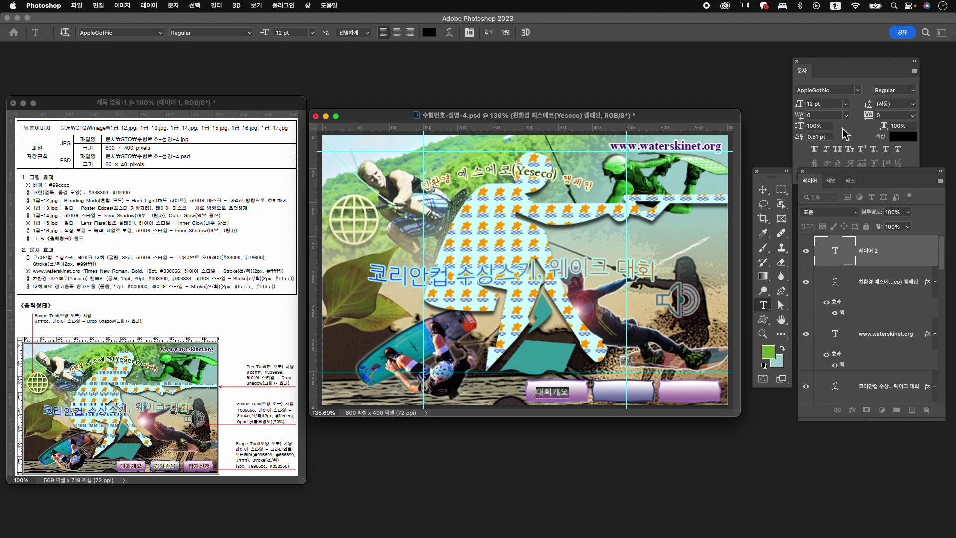
click(825, 90)
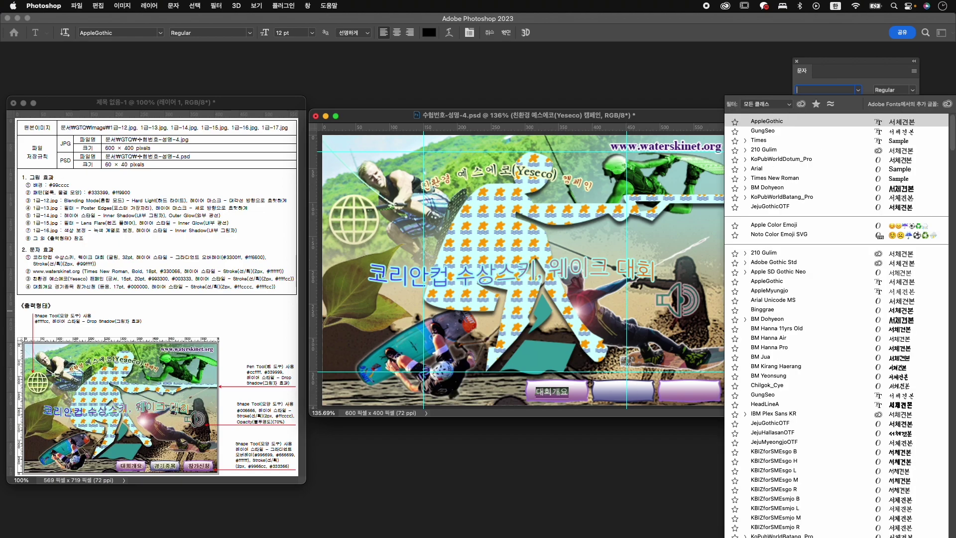
key(ctrl+space)
text(dot)
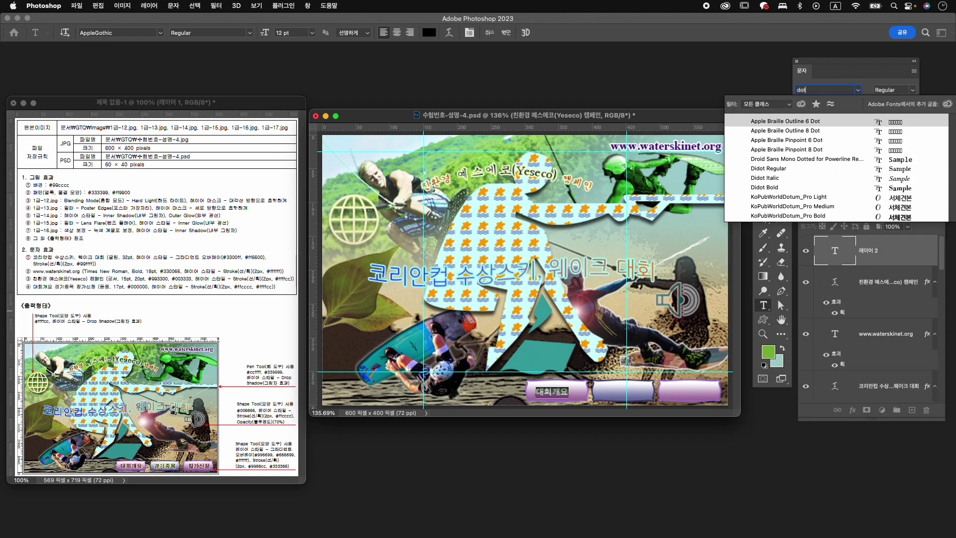
text(ubWorldDotu...)
key(Down)
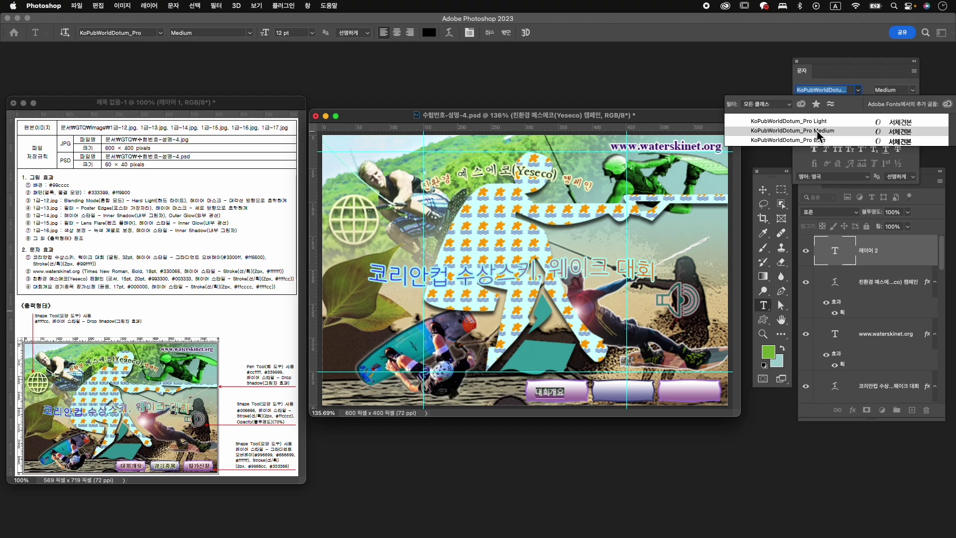
key(Return)
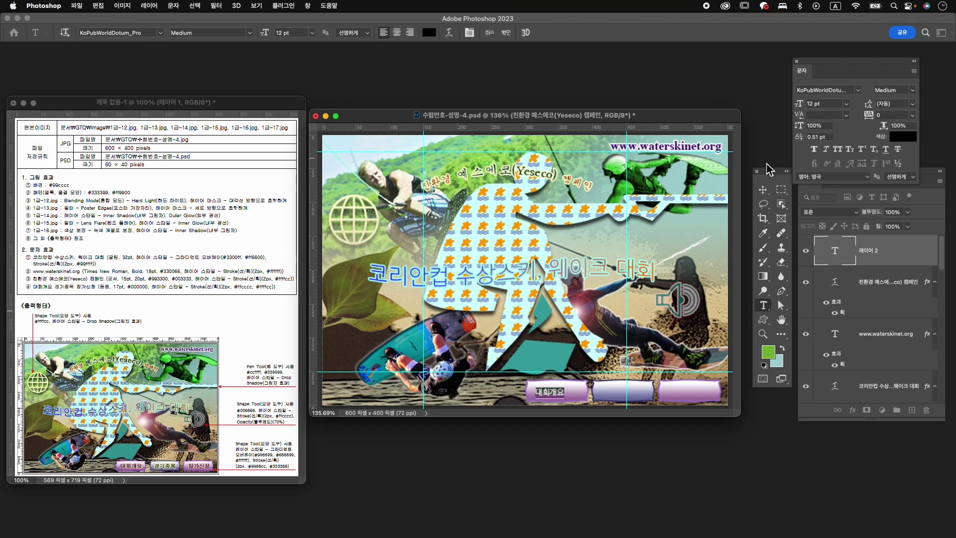
Step: Set the "대회개요" menu text to 17 pt with the colour #000000
drag(815, 104, 770, 106)
text(1)
key(Return)
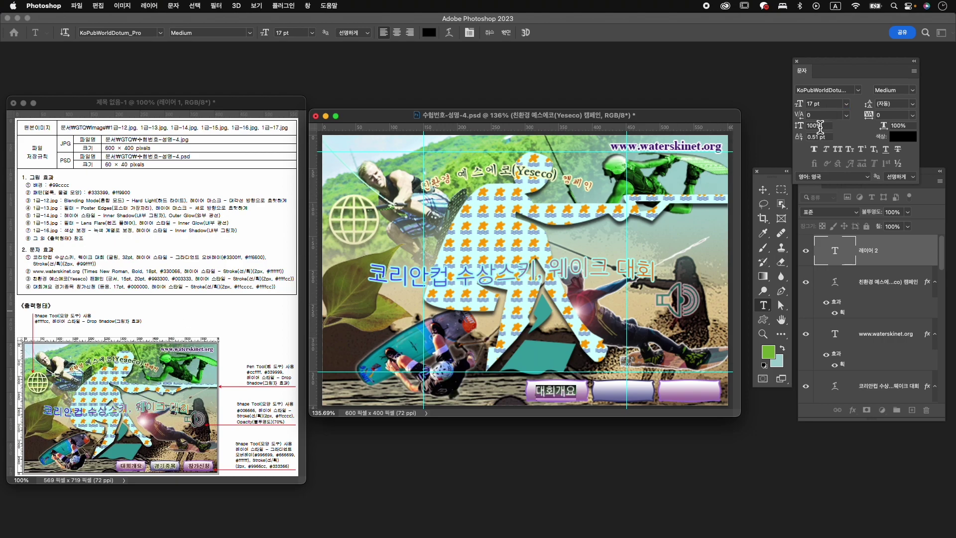
click(901, 137)
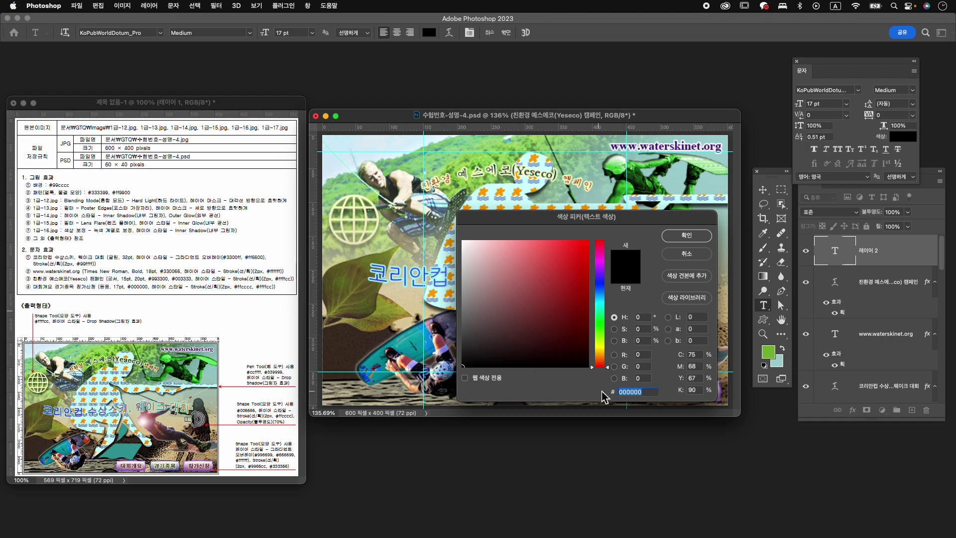
click(692, 237)
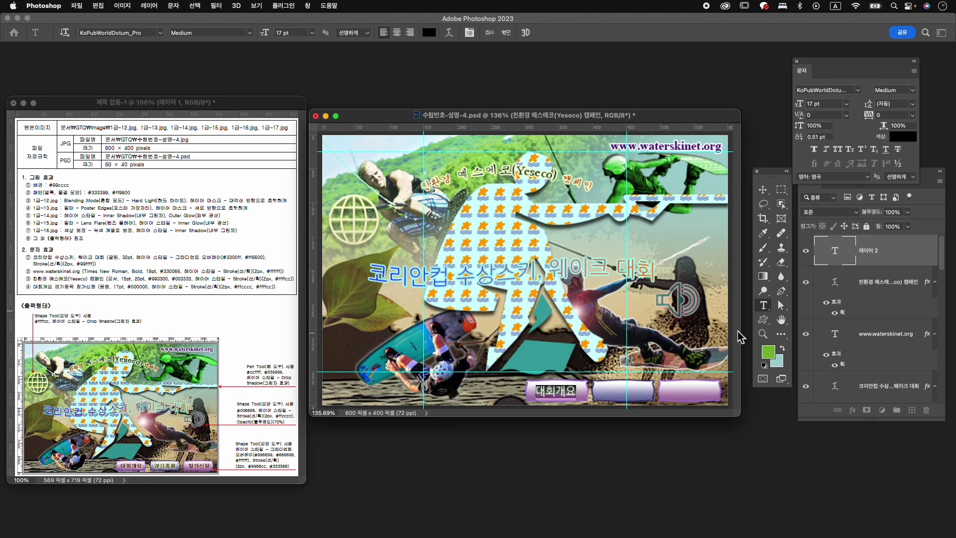
click(506, 33)
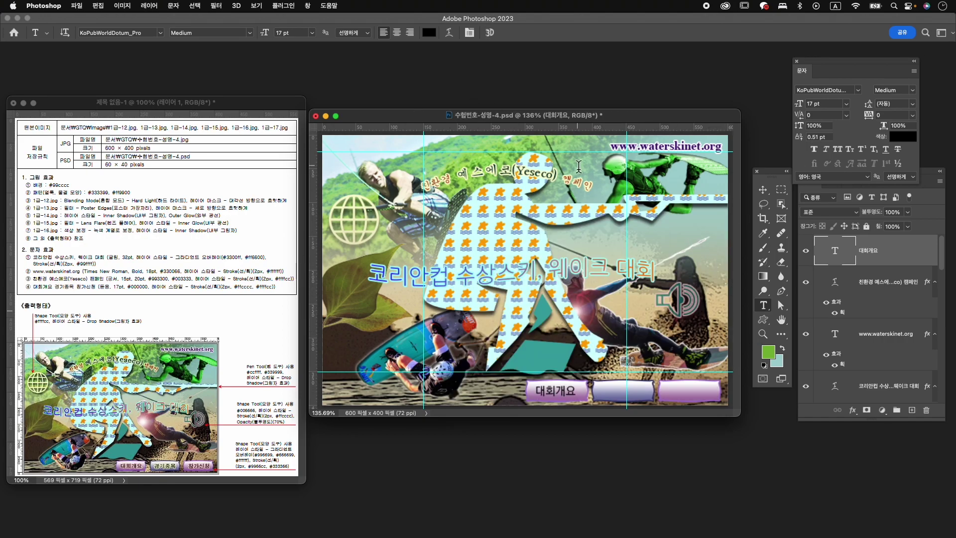
Step: Add a 2 px outside stroke in #ffcccc to the "대회개요" menu text
click(853, 410)
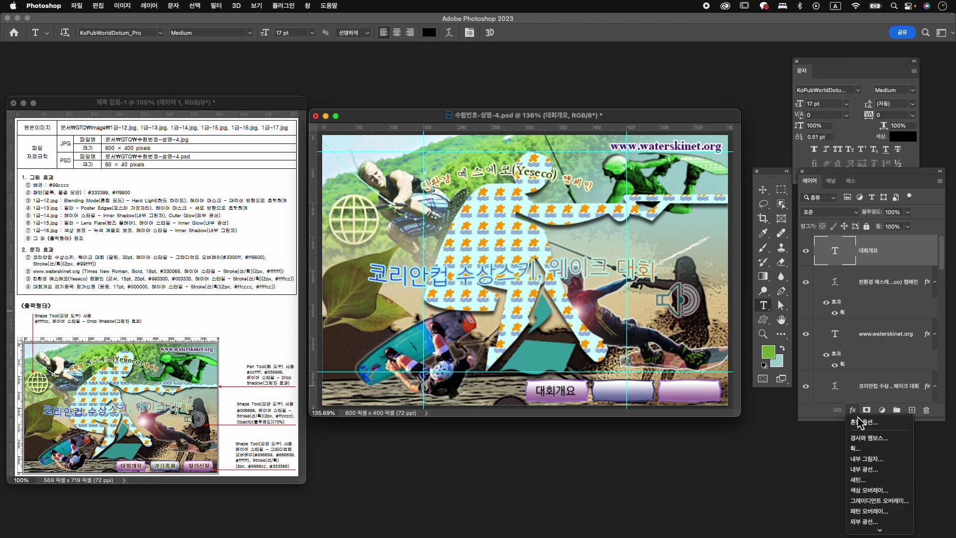
click(855, 448)
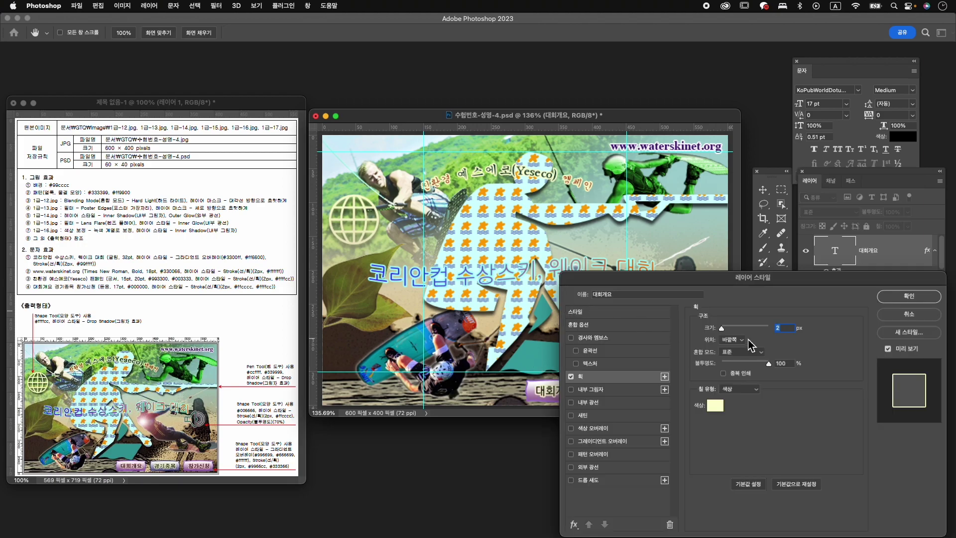
click(715, 406)
text(ffcccc)
key(Return)
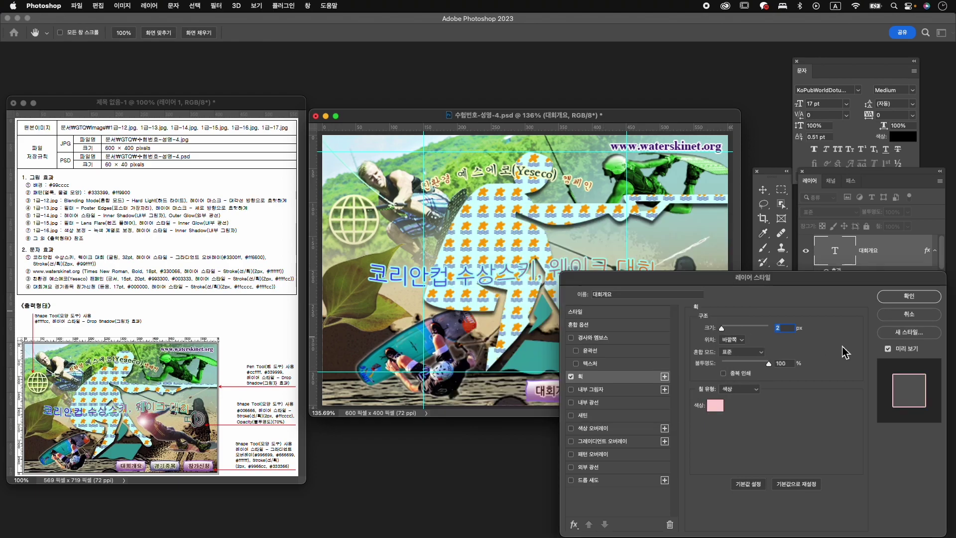
click(910, 296)
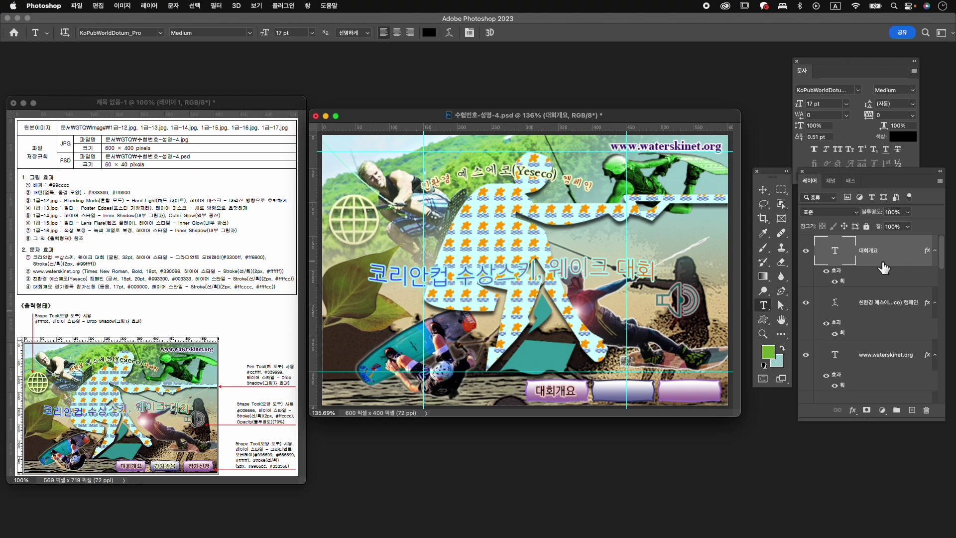
Step: Duplicate the "대회개요" text layer twice and move the topmost copy onto the third banner
key(super+j)
key(super+j)
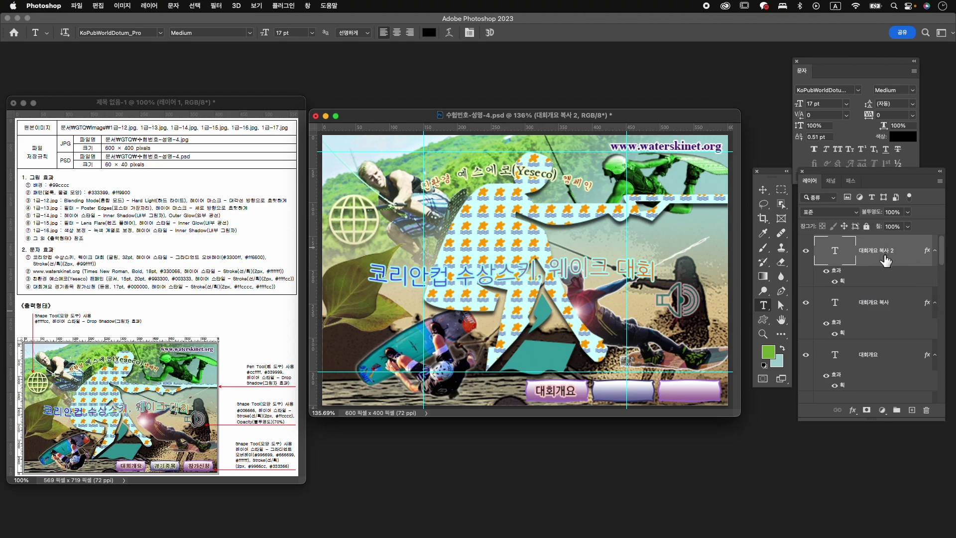
key(super+t)
drag(569, 395, 701, 397)
key(Return)
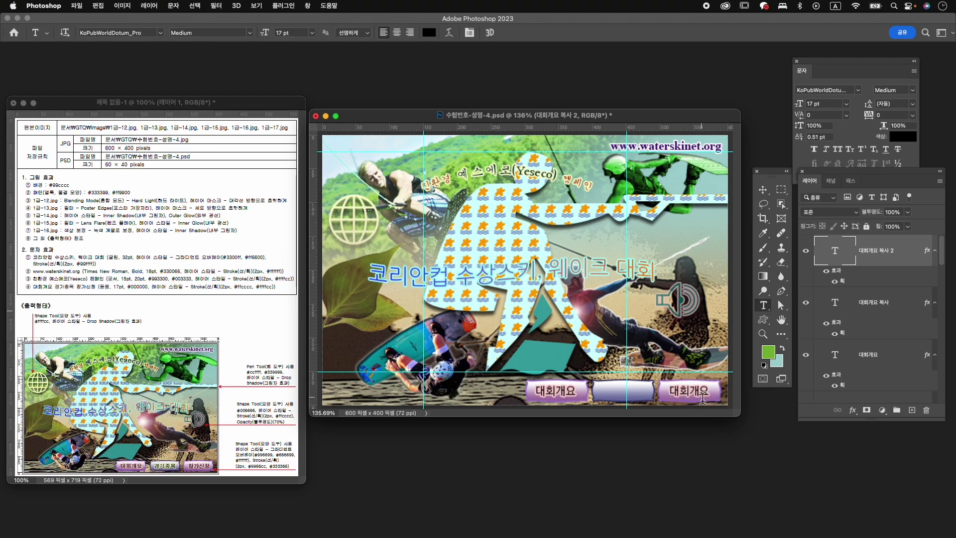
Step: Distribute the three menu text layers evenly by horizontal centres so one sits on each banner
shift+click(838, 351)
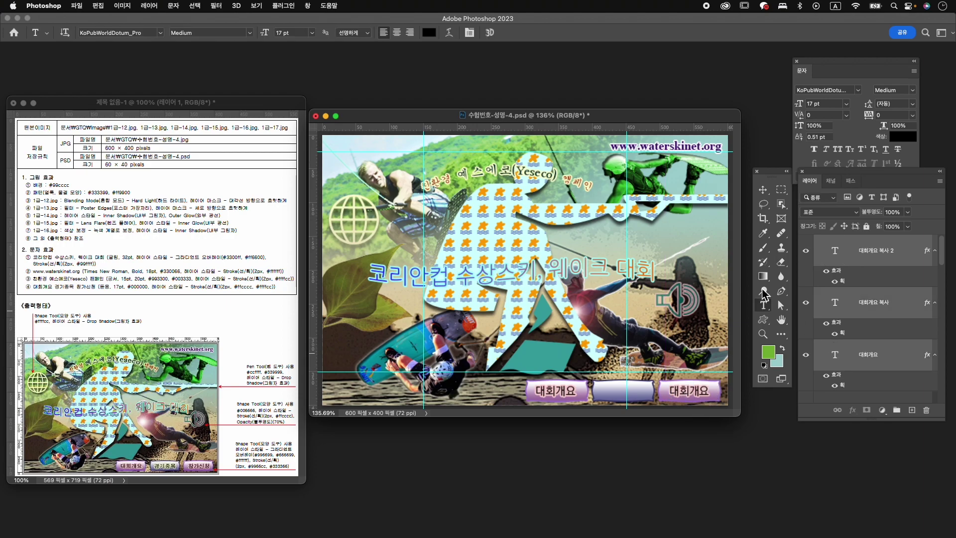
click(764, 191)
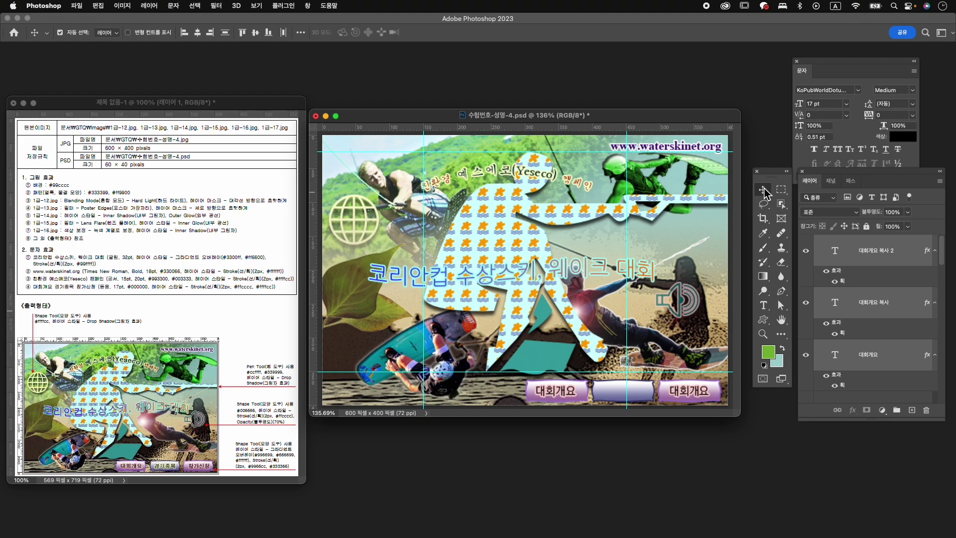
click(300, 33)
click(329, 94)
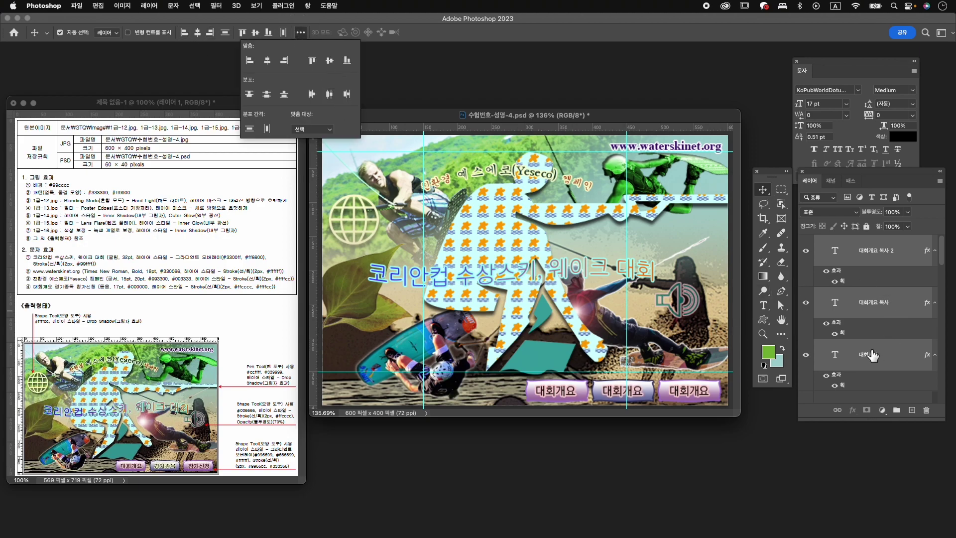
Step: Change the stroke colour of the middle banner's text to #ffffcc
click(879, 309)
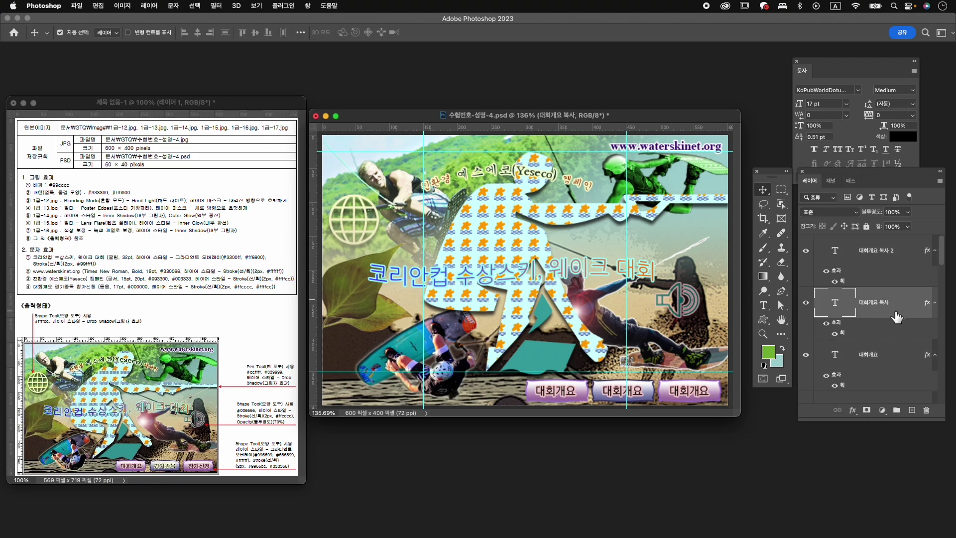
double_click(846, 339)
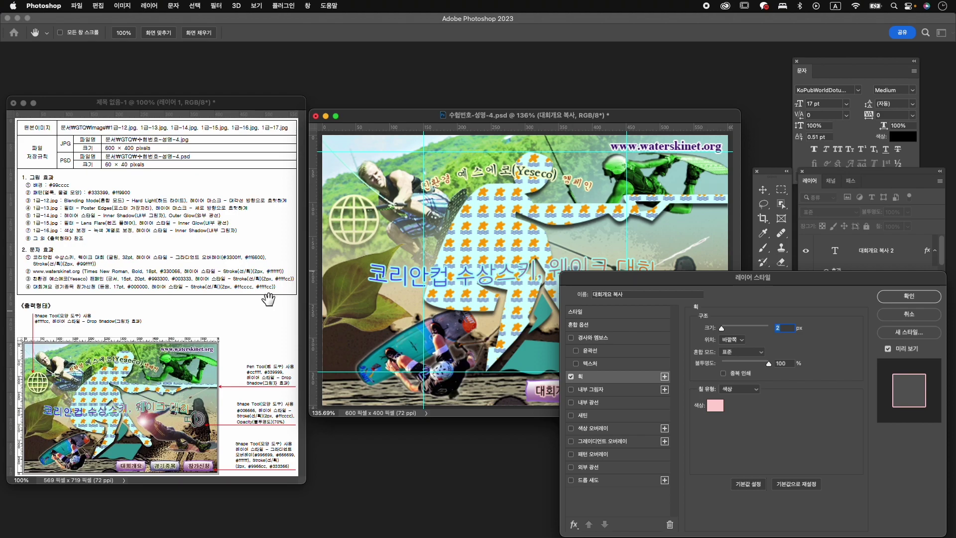
click(716, 405)
text(ffffcc)
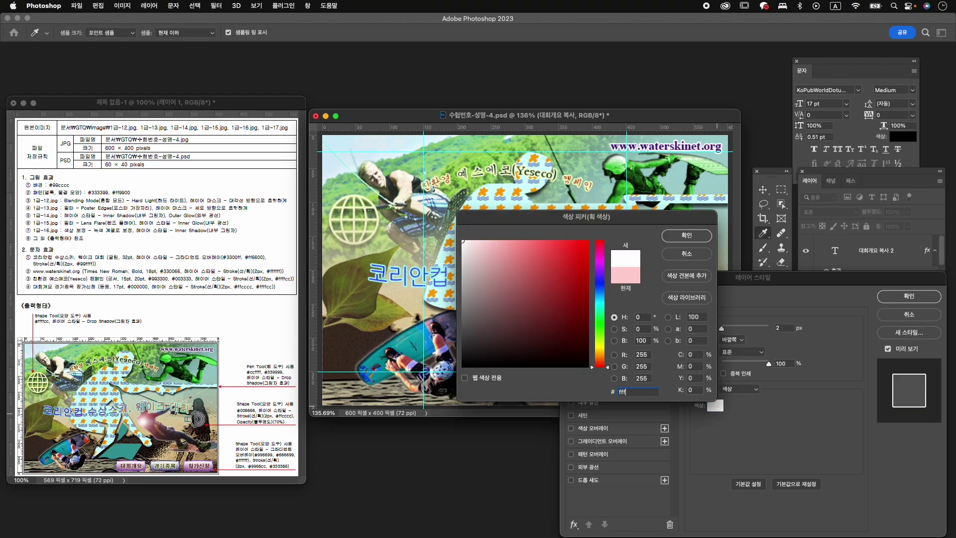
key(Return)
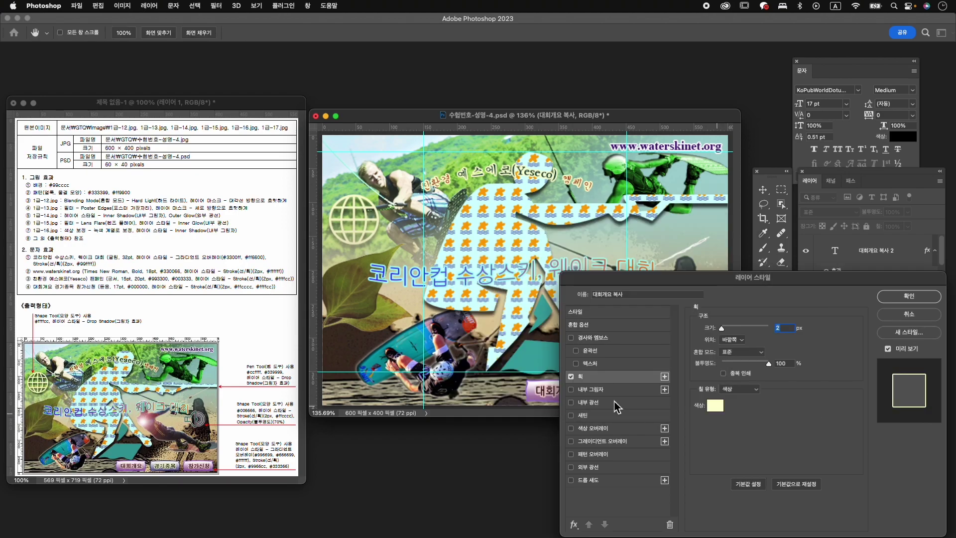
click(908, 297)
Step: Replace the middle banner's text with "경기종목" and the third banner's text with "참가신청"
key(t)
double_click(632, 391)
text(rud기whdahr)
key(super+Return)
click(703, 392)
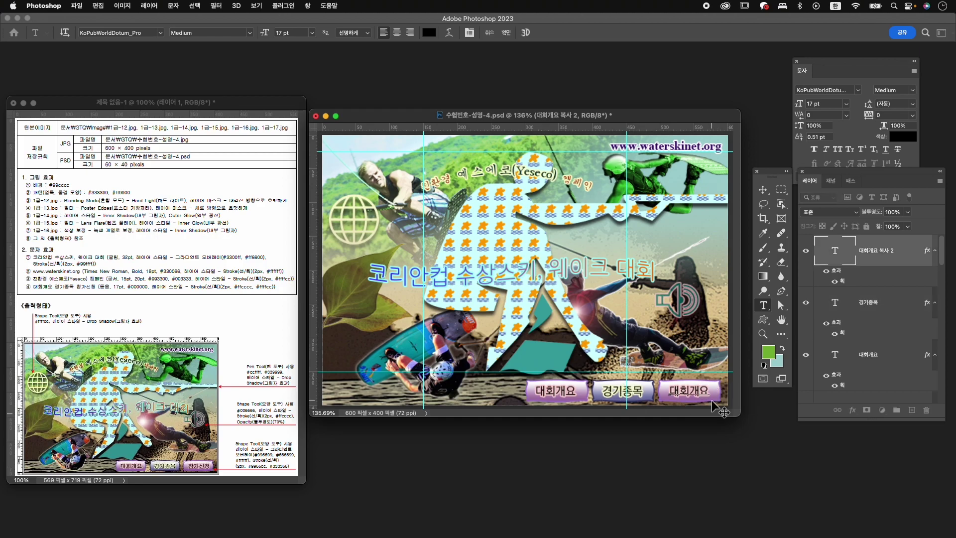
text(ckarktlsc)
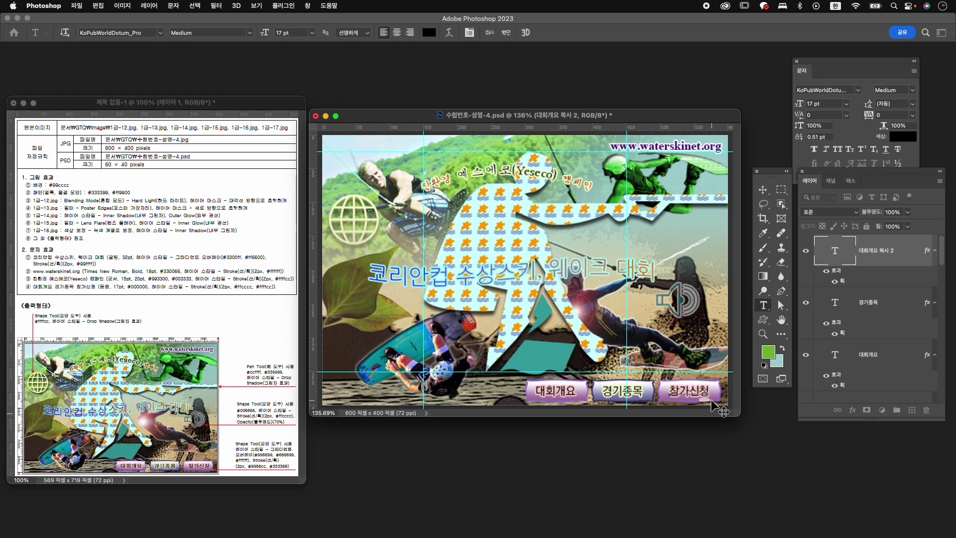
click(506, 32)
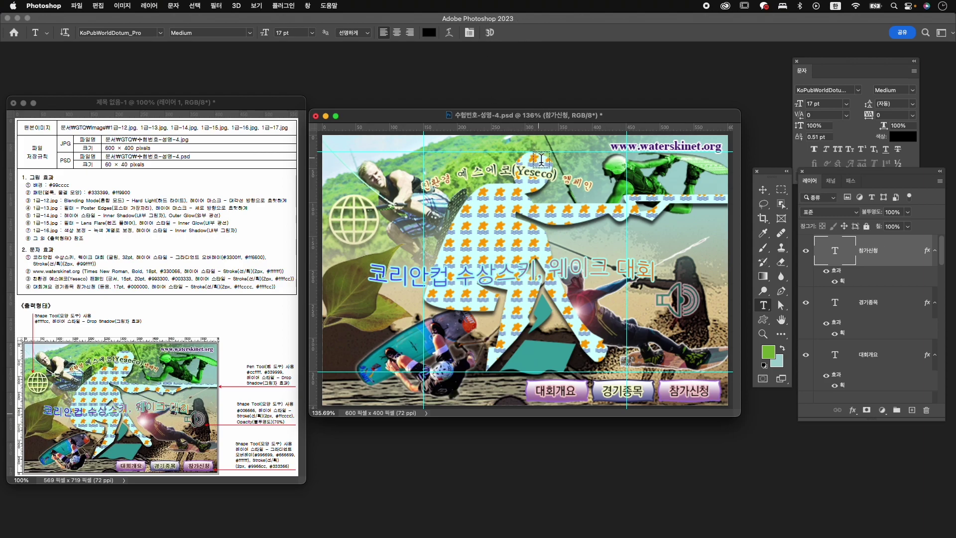
Step: Delete the patterned copy layer "모양 1 복사" from 그룹 1, leaving the plain silhouette shape
key(v)
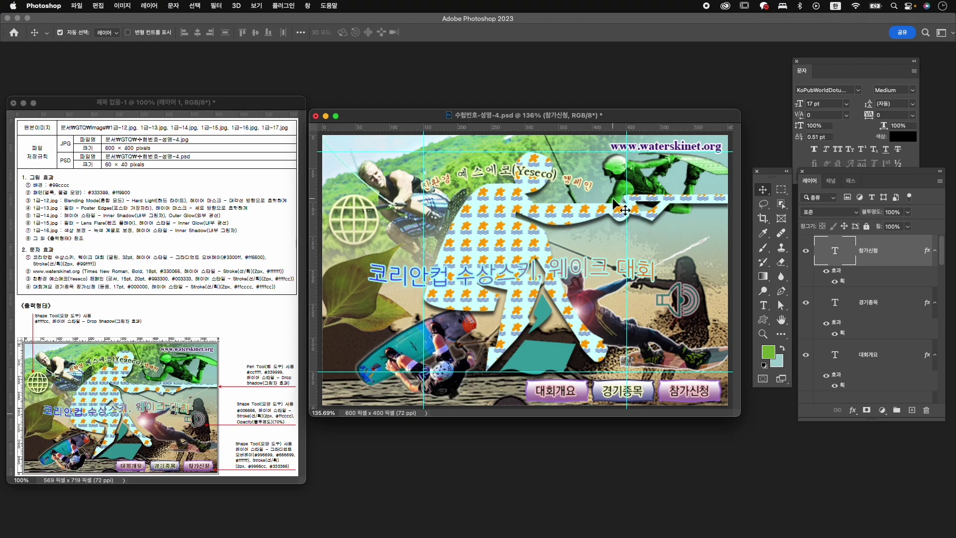
scroll(849, 262, down, 10)
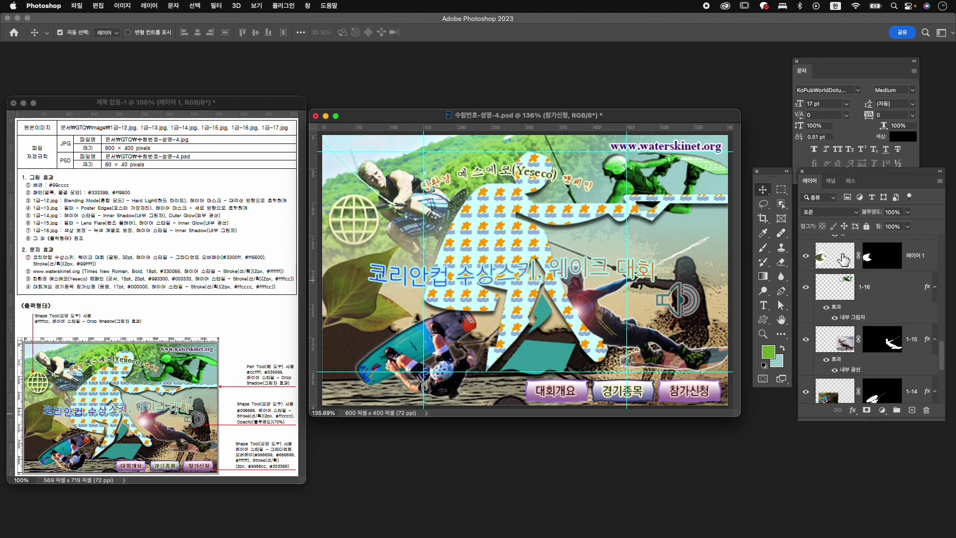
scroll(852, 269, up, 8)
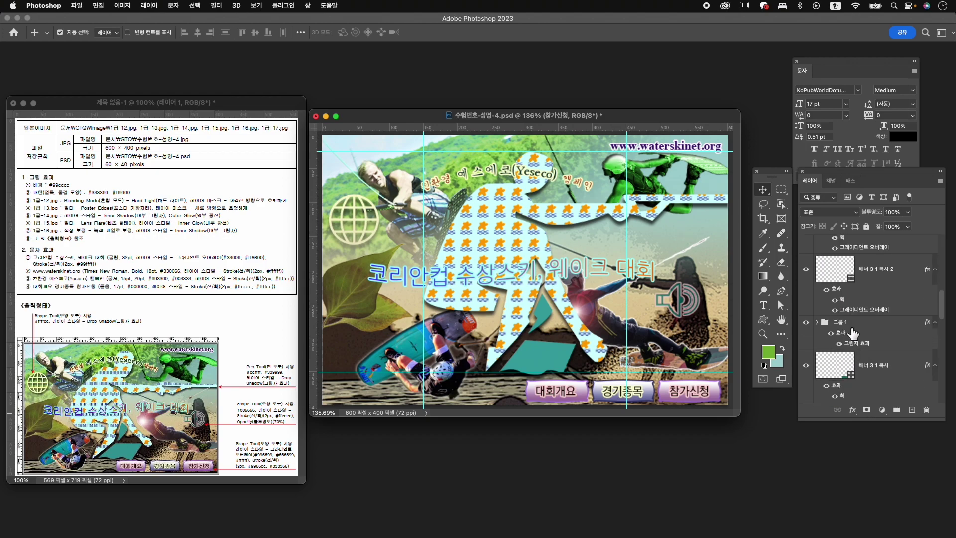
click(846, 323)
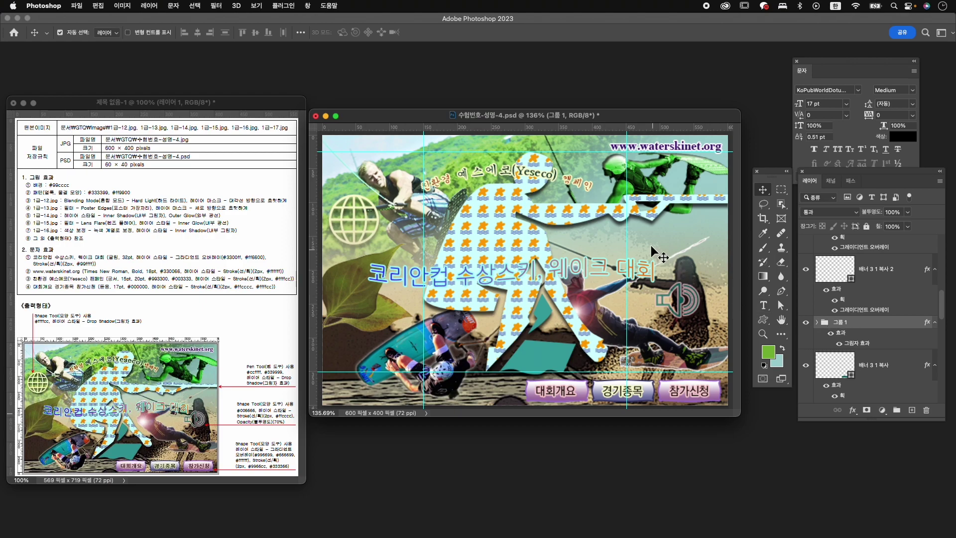
click(817, 322)
scroll(866, 339, down, 2)
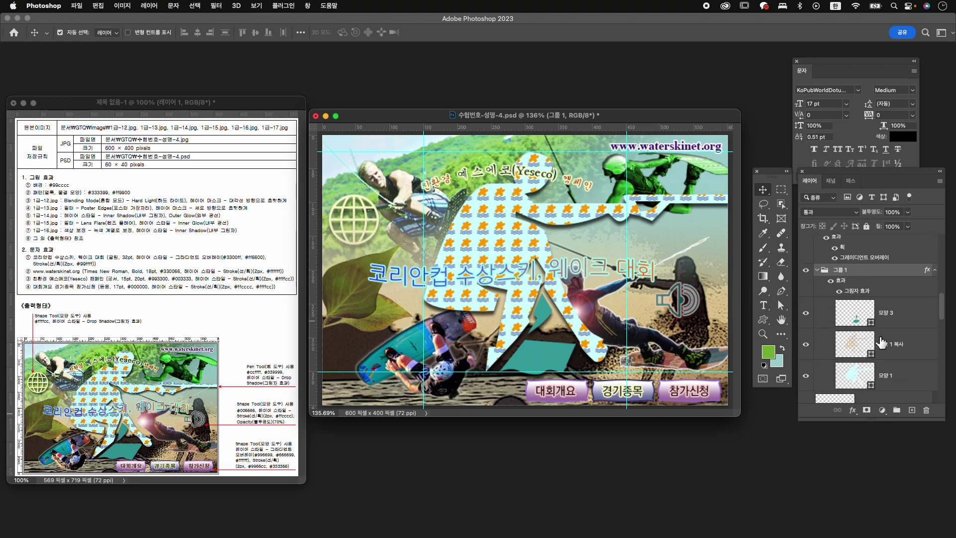
click(902, 346)
shift+click(902, 375)
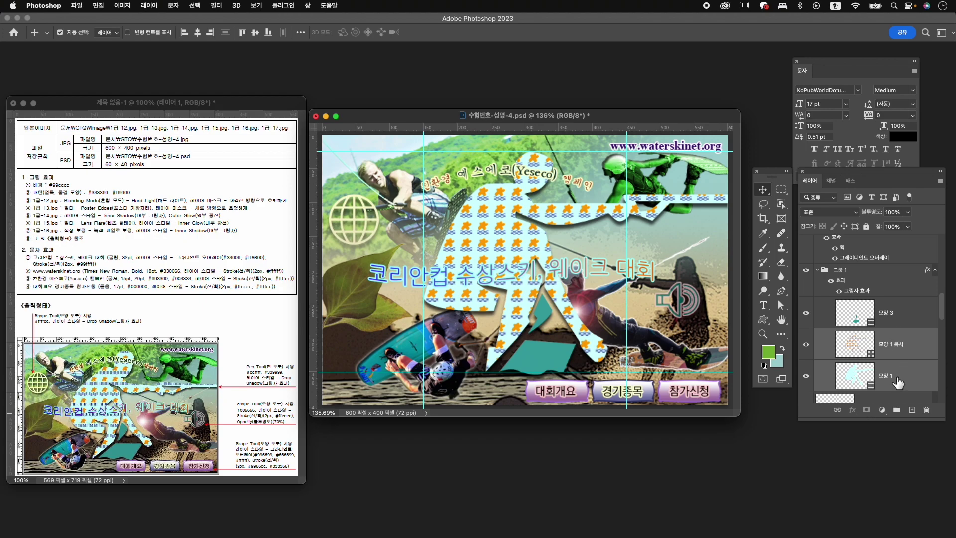
click(902, 345)
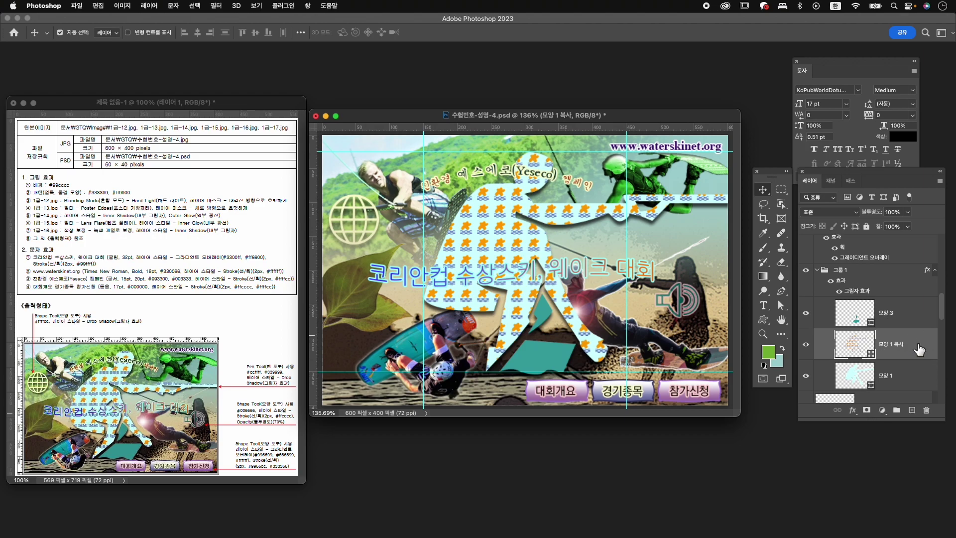
key(Delete)
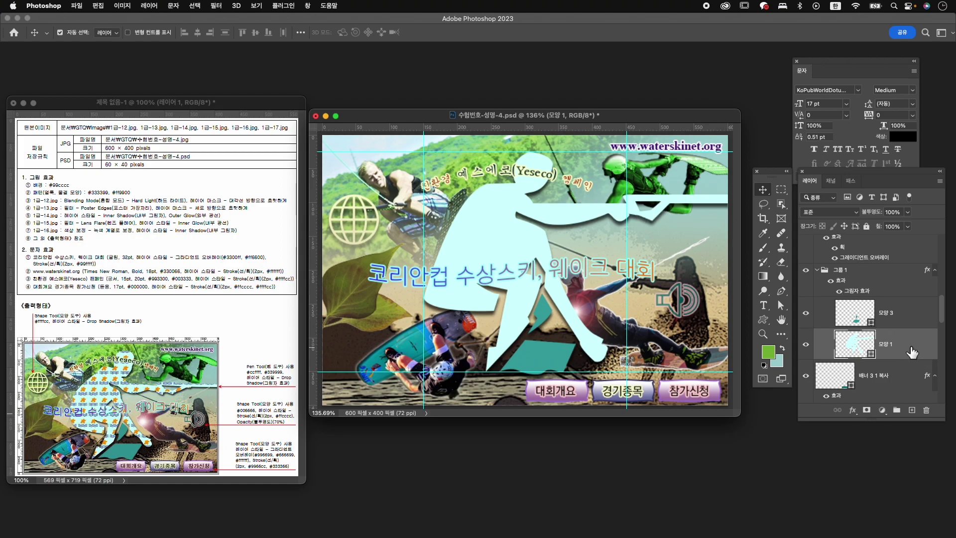
Step: Select the anchor points of the silhouette's hands and tow bar and nudge them down in the 모양 1 shape
key(a)
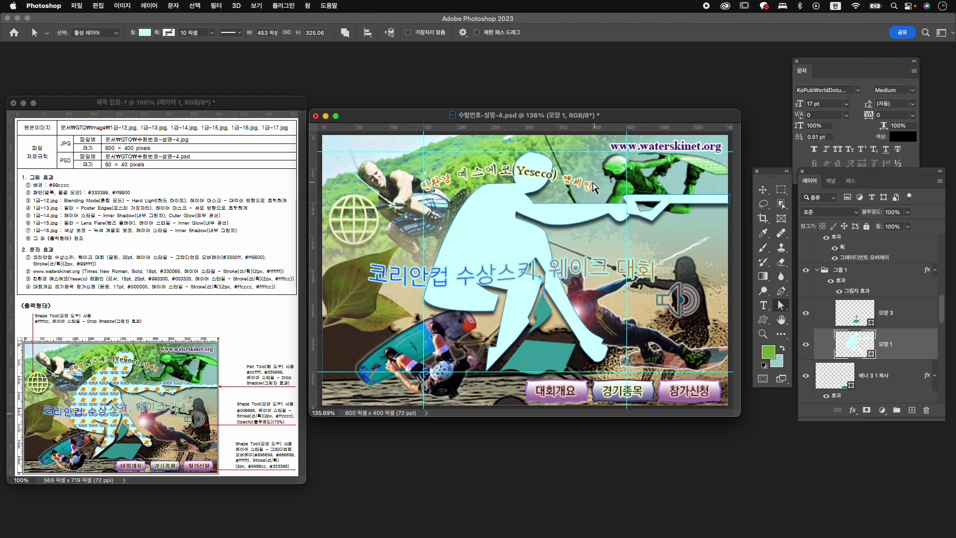
drag(585, 175, 754, 225)
key(Down)
key(Down)
key(Down)
key(Down)
key(Down)
key(Down)
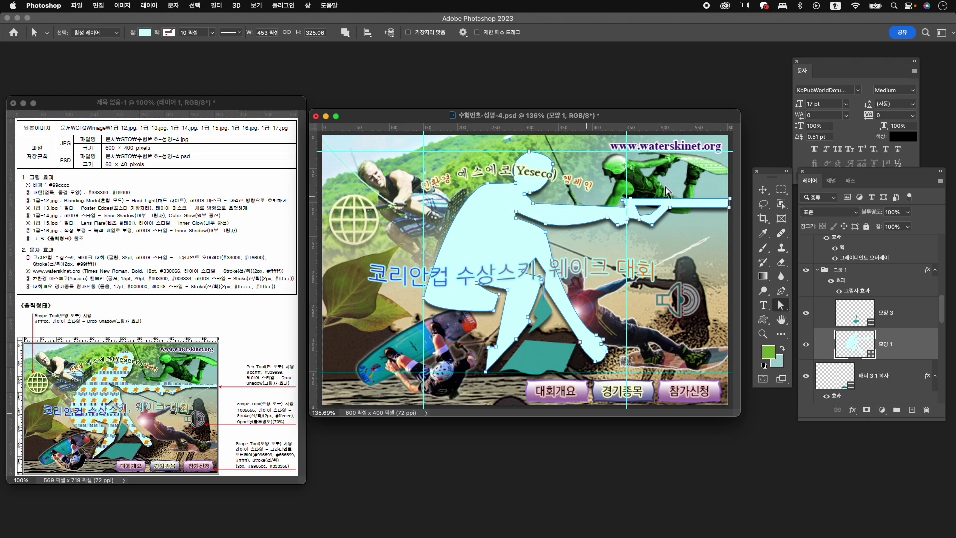
click(722, 227)
key(Down)
key(Down)
key(Down)
key(Down)
key(Down)
key(Down)
key(Down)
key(Down)
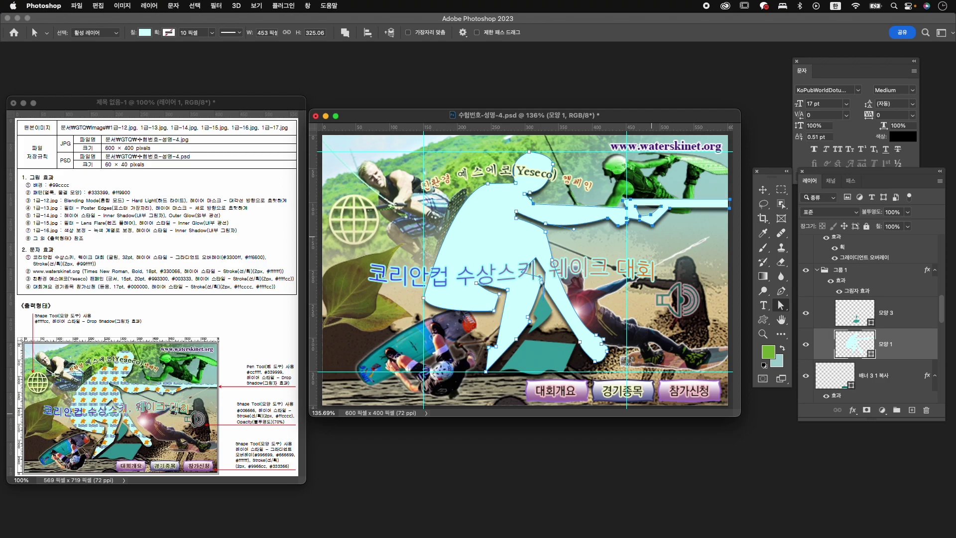
key(Down)
key(Down)
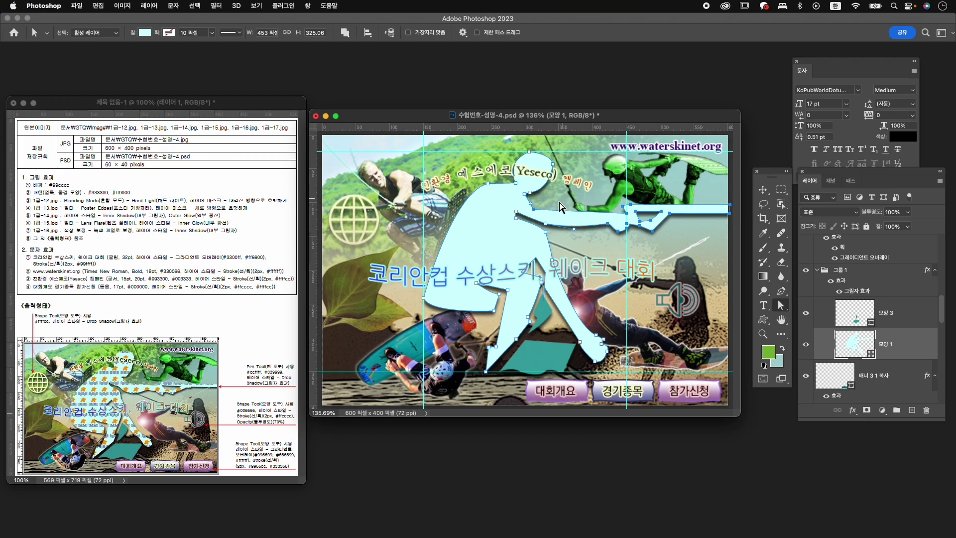
Step: Nudge the silhouette's upper-arm anchor point near the neck downward
drag(540, 206, 529, 213)
key(Down)
key(Down)
key(Down)
key(Down)
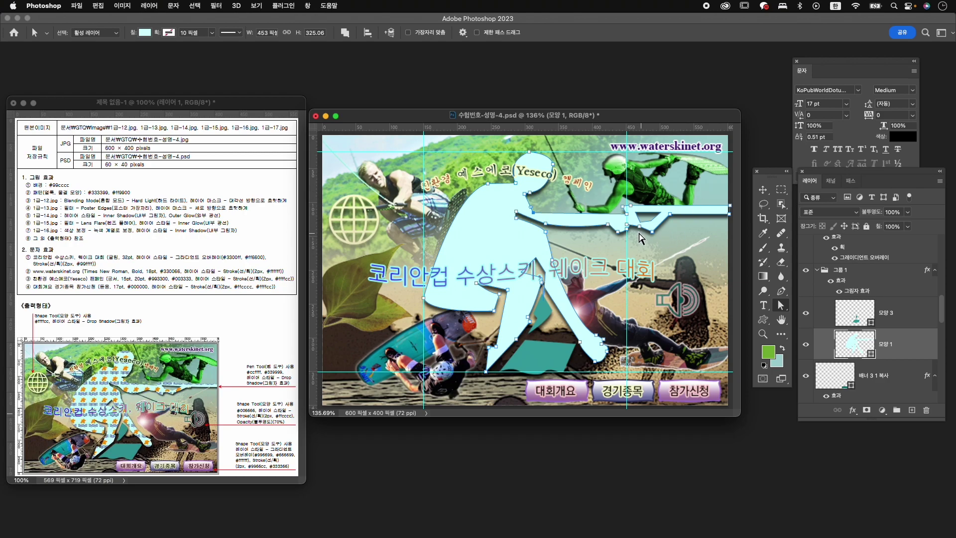
Step: Nudge the anchor points along the top of the tow bar and hands further down
drag(612, 195, 737, 209)
key(Down)
key(Down)
key(Down)
key(Down)
key(Down)
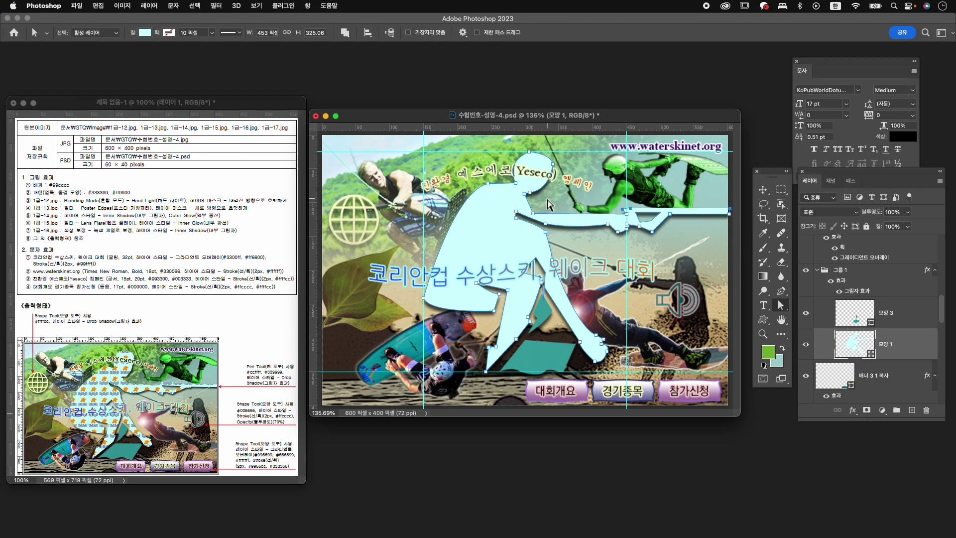
Step: Adjust the points around the silhouette's chin and face, and nudge the head and arm anchor points down
mouse_move(531, 194)
mouse_down()
mouse_move(537, 204)
mouse_move(524, 202)
mouse_up()
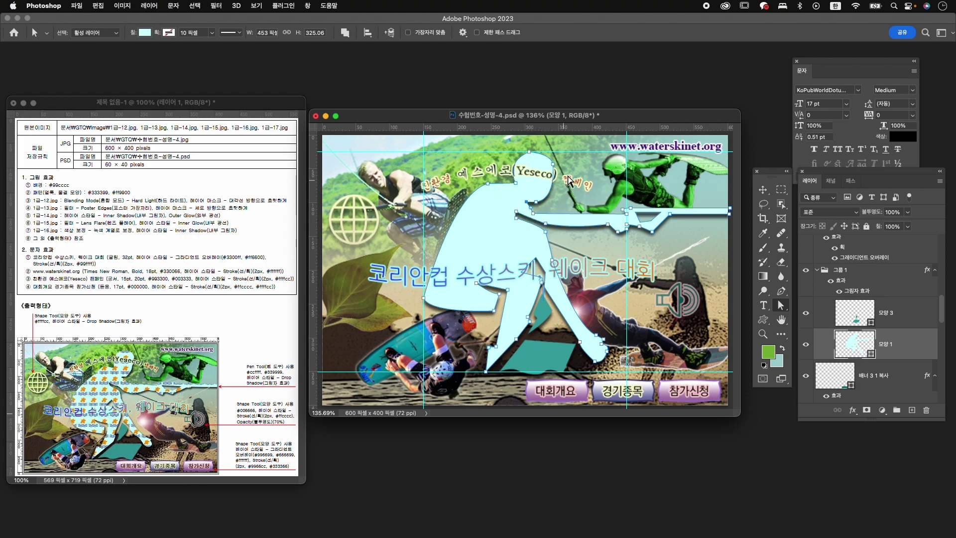
drag(554, 165, 552, 168)
drag(465, 141, 744, 235)
key(Down)
key(Down)
key(Down)
key(Down)
key(Down)
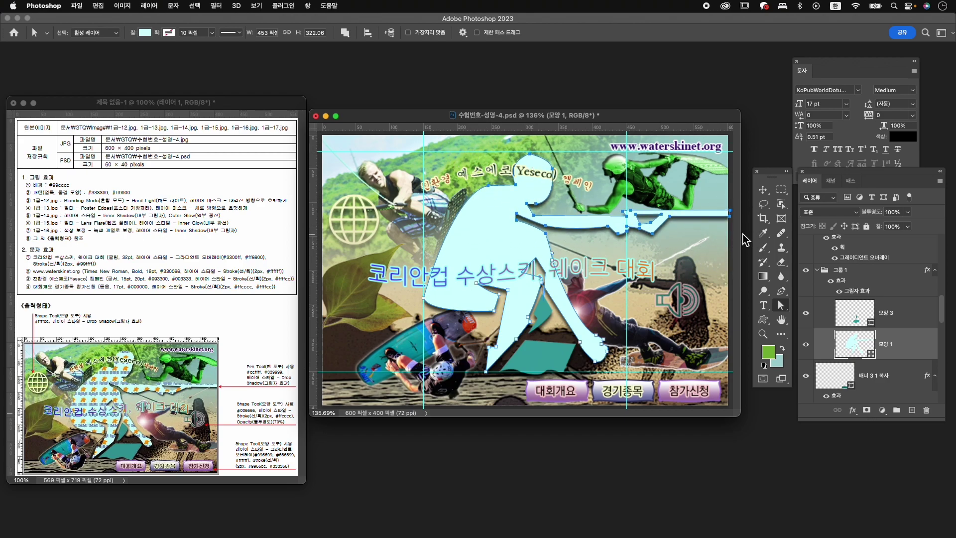
Step: Try to lower the silhouette's arms and tow bar further by nudging their anchor points, and undo the nudge
click(611, 208)
drag(735, 202, 512, 238)
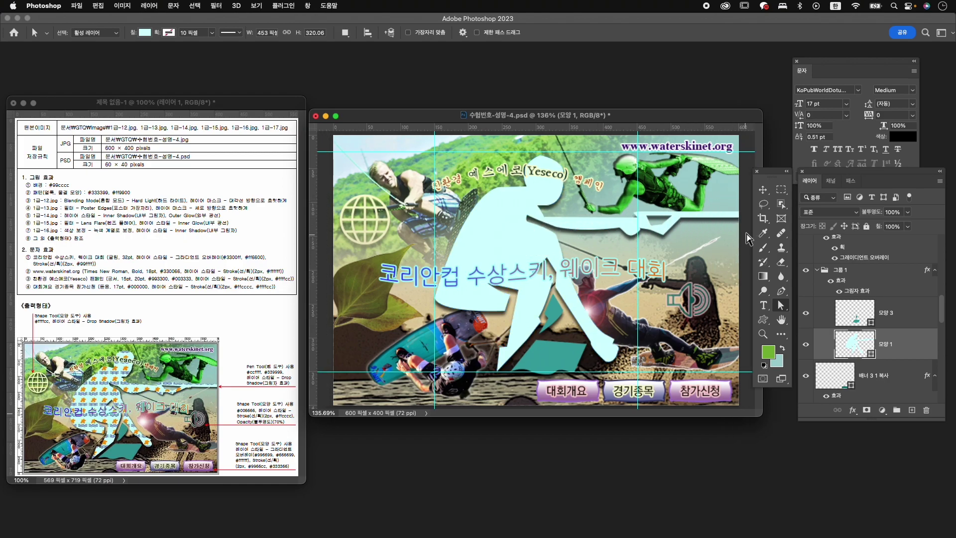
drag(747, 237, 518, 205)
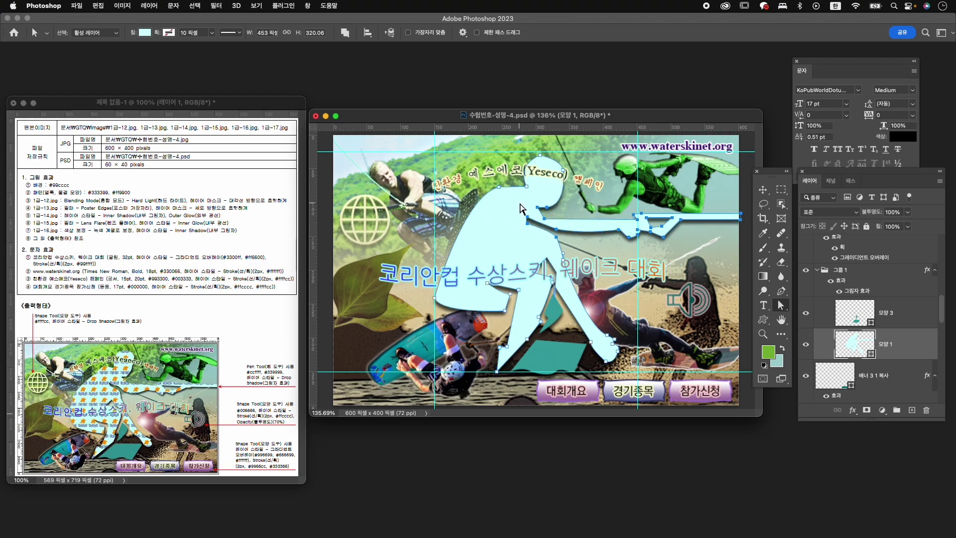
key(Down)
key(Down)
key(Down)
key(Down)
key(Down)
key(Down)
key(Down)
key(super+z)
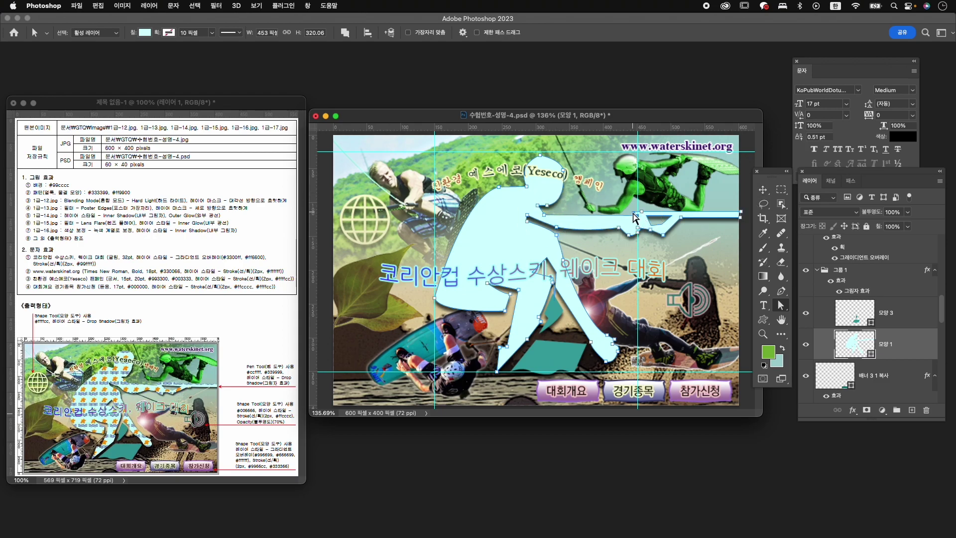
Step: Rotate the green wakeboarder image (layer 1-16) by about 1.5° and nudge it slightly upward
click(660, 190)
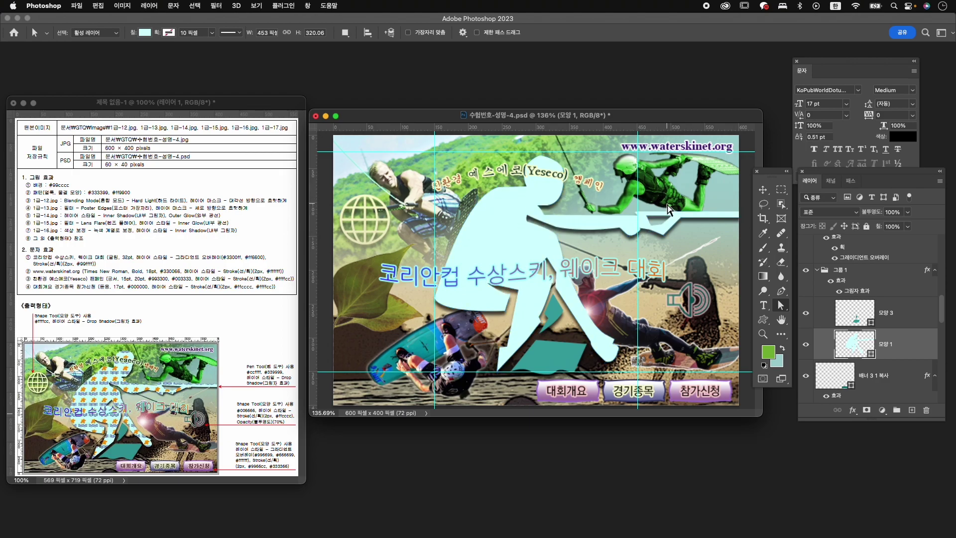
key(v)
click(665, 201)
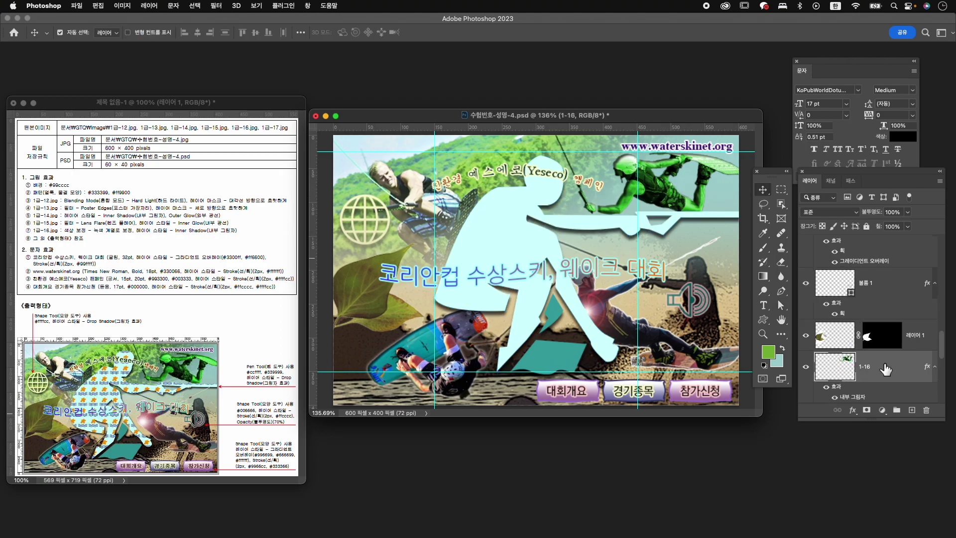
key(super+t)
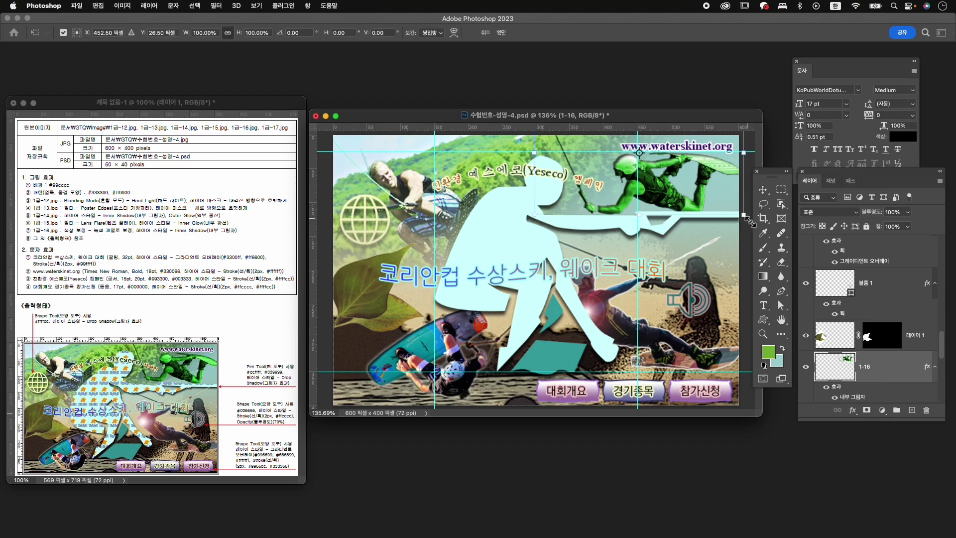
drag(750, 227, 747, 231)
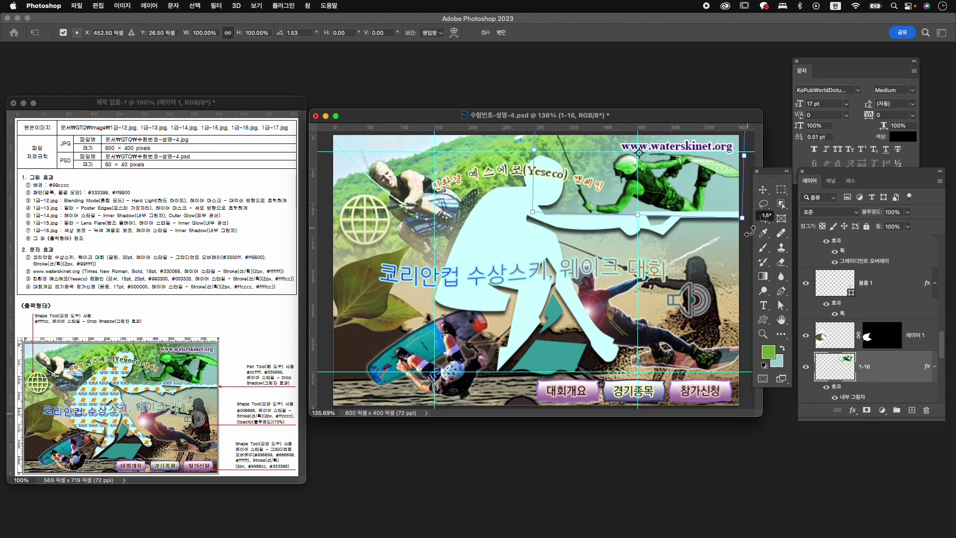
drag(678, 198, 678, 196)
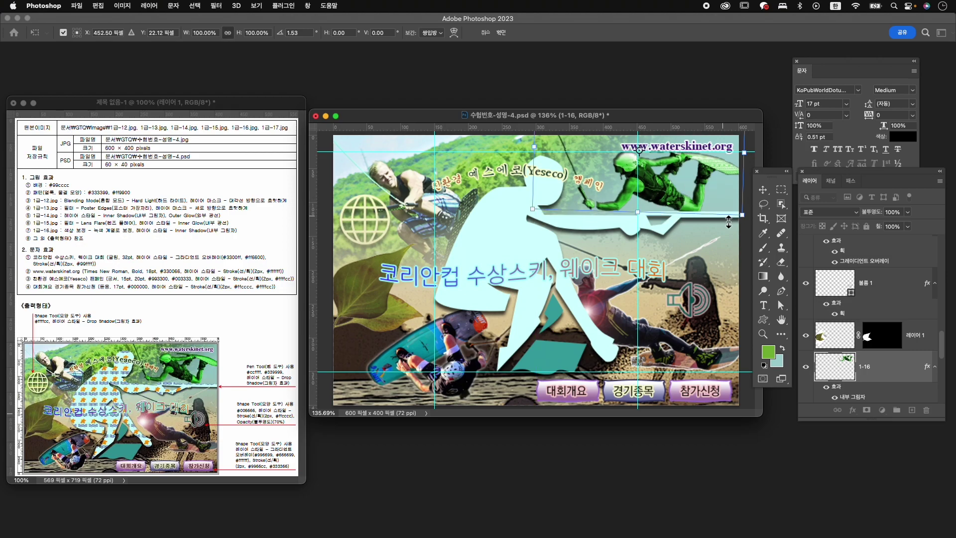
key(Return)
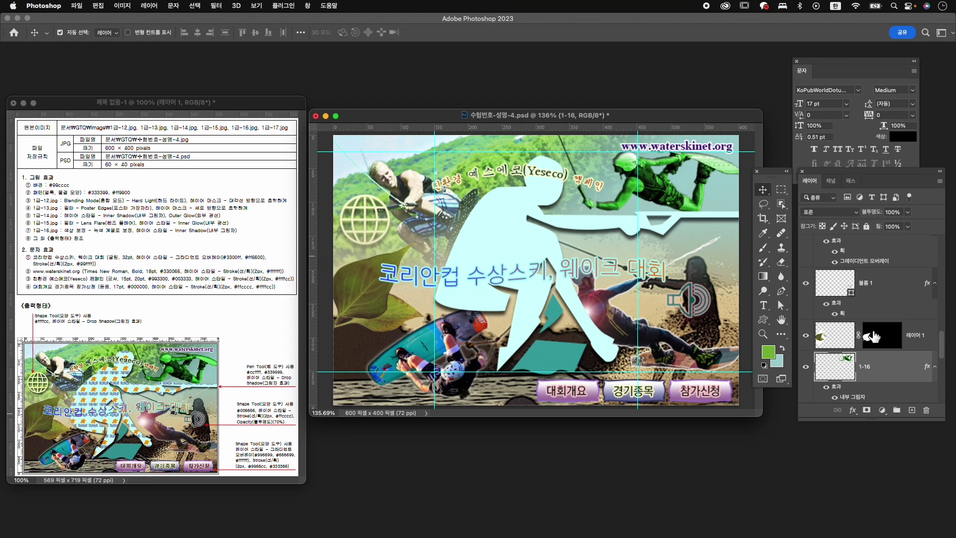
Step: Duplicate the light-blue wakeboarder silhouette shape layer (모양 1)
scroll(890, 336, up, 5)
click(885, 293)
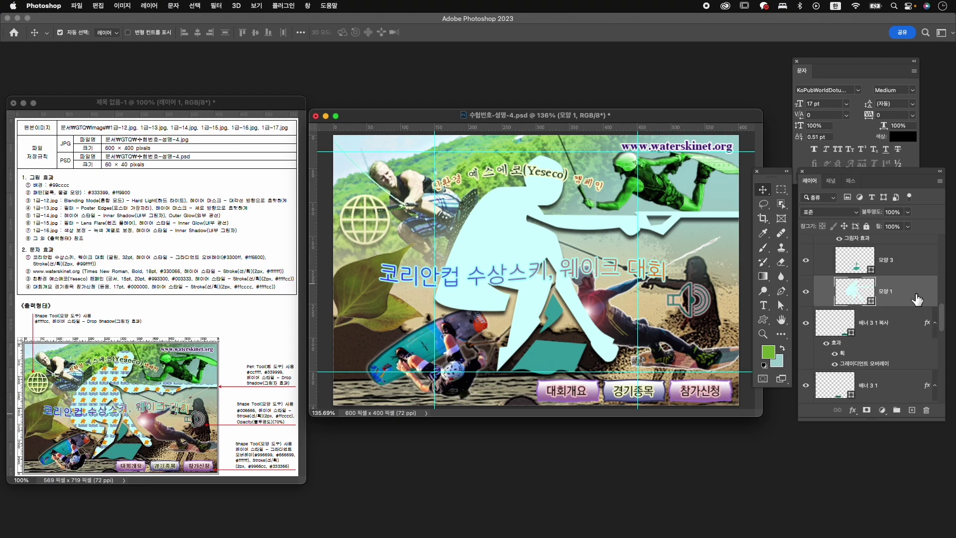
key(super+j)
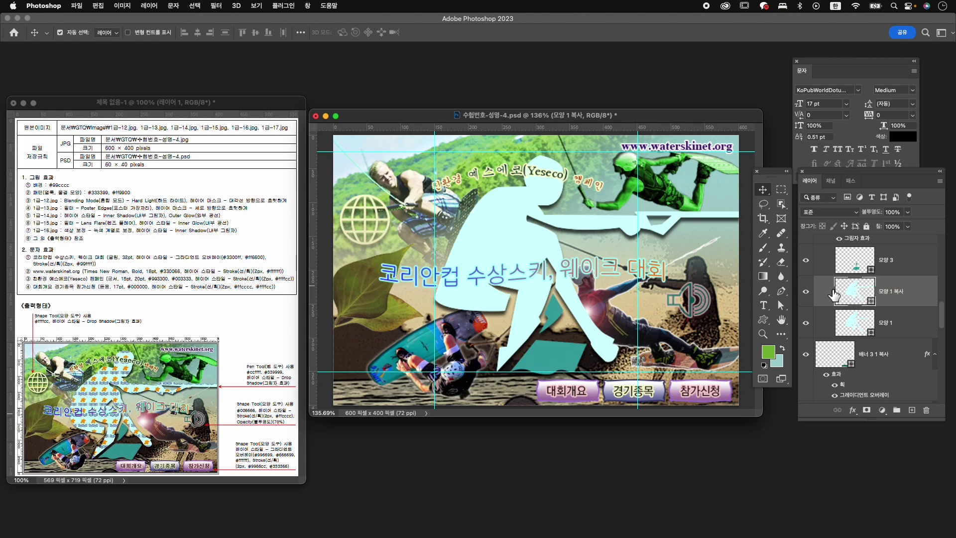
Step: Fill the duplicated silhouette with the orange flower and blue wave pattern at 56% scale
key(p)
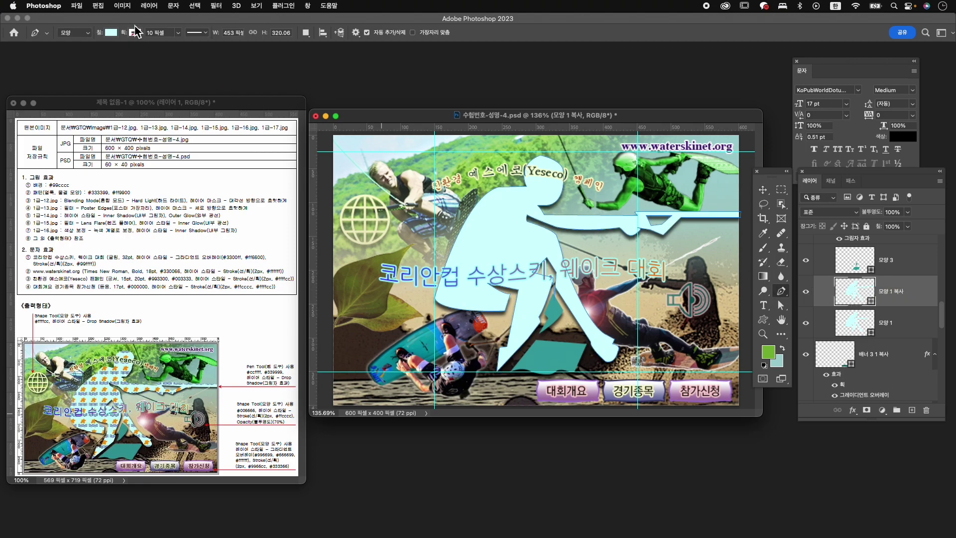
click(109, 33)
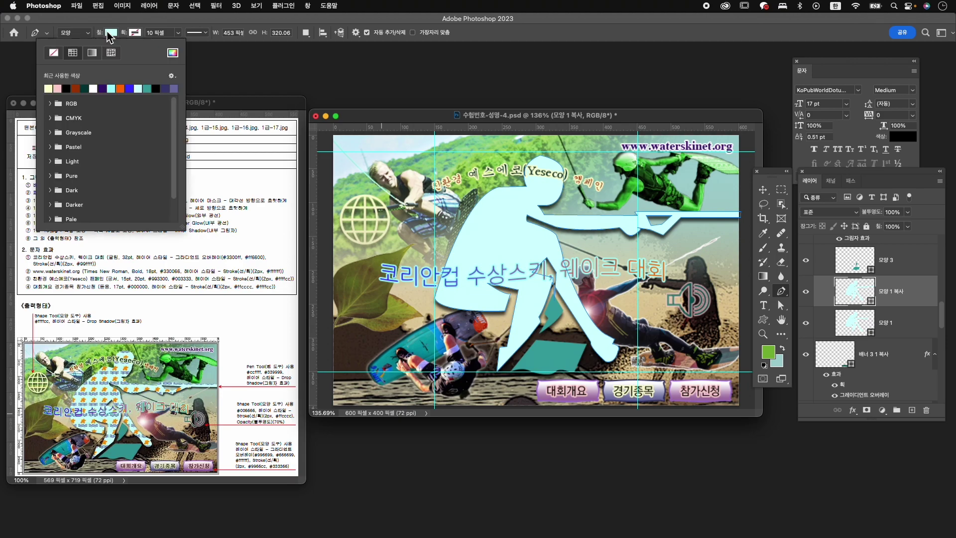
click(111, 54)
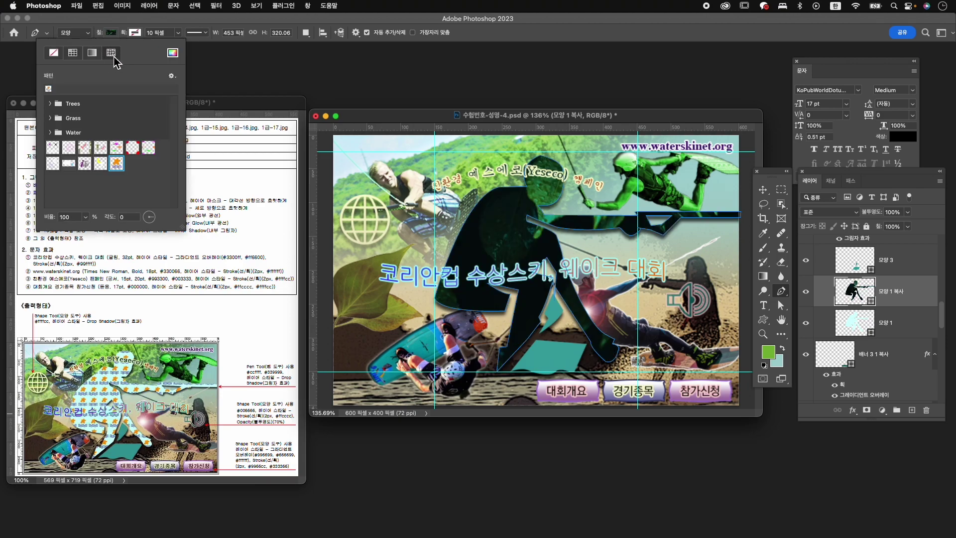
click(117, 164)
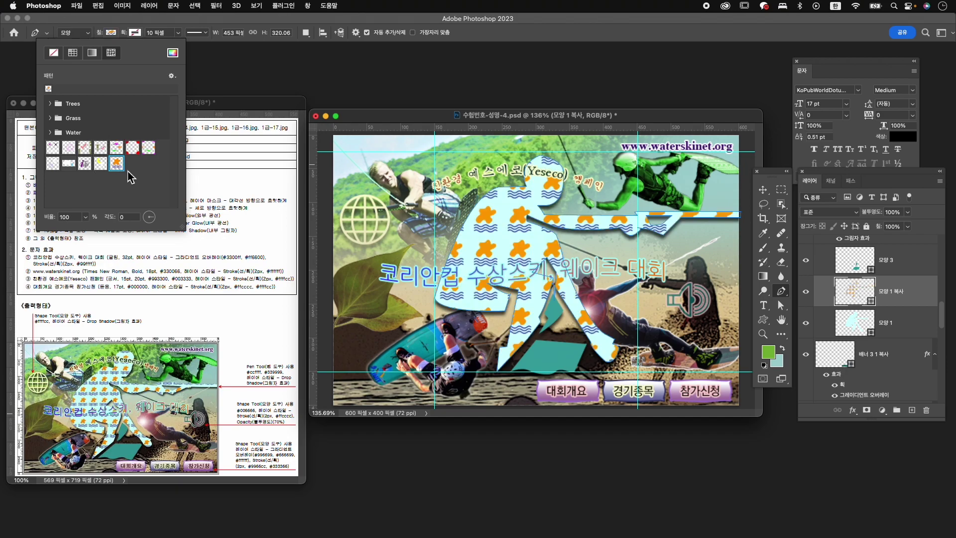
click(86, 217)
drag(86, 230, 83, 230)
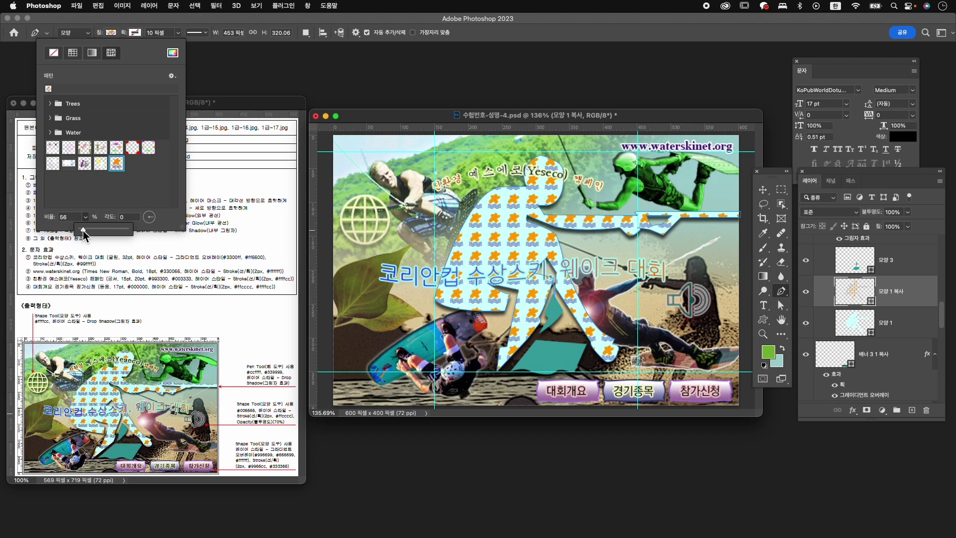
click(260, 26)
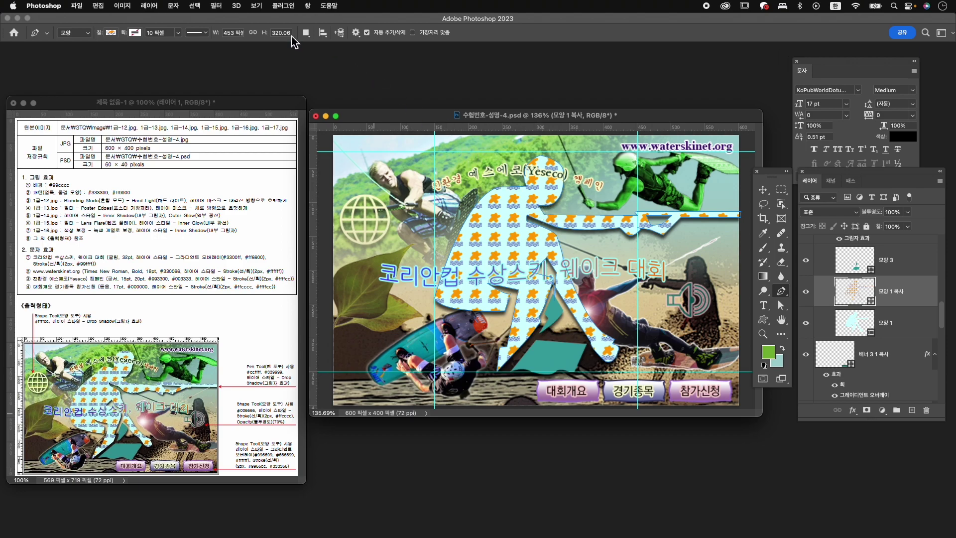
Step: Clear all guides from the composition
click(257, 6)
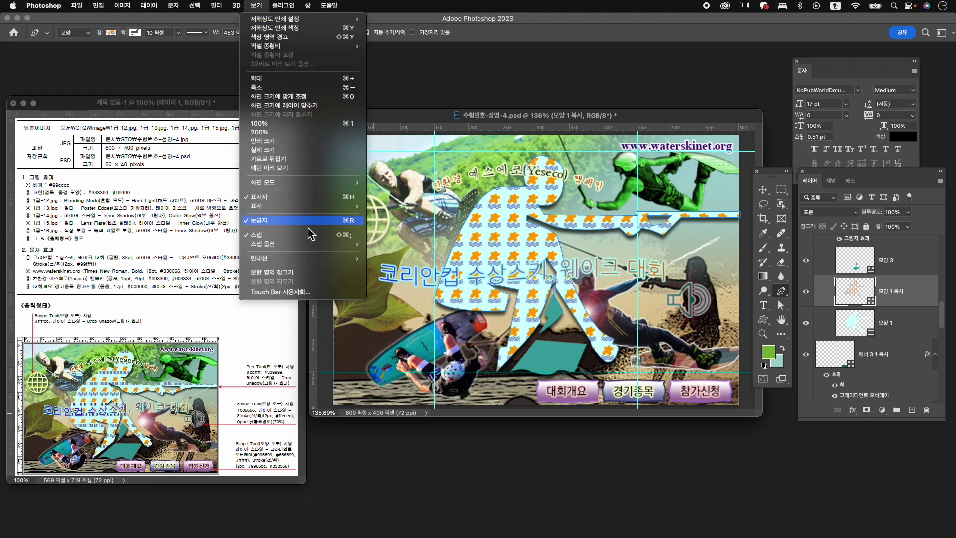
mouse_move(319, 260)
click(408, 276)
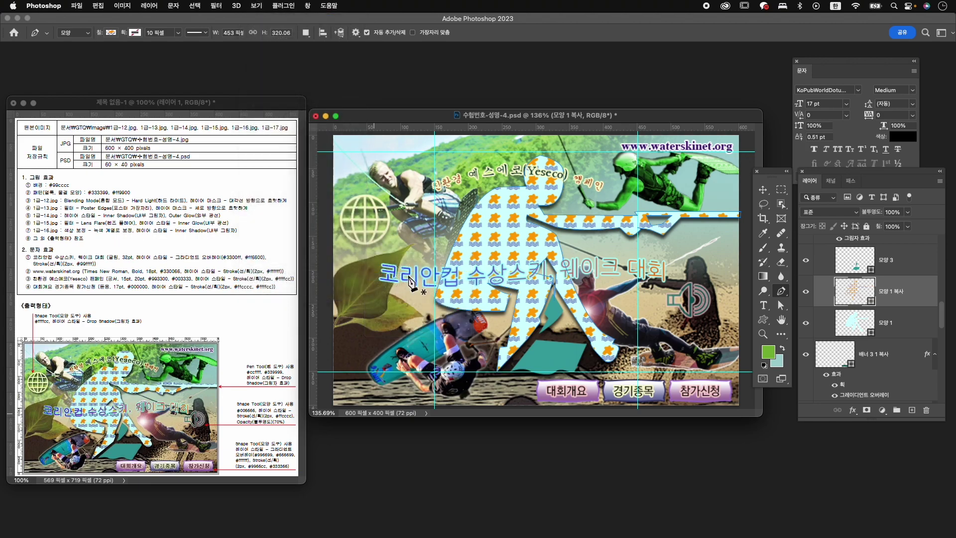
Step: Fine-tune the wakeboarder photo on layer 1-14 in the composition's lower-left area with a slight free transform
key(v)
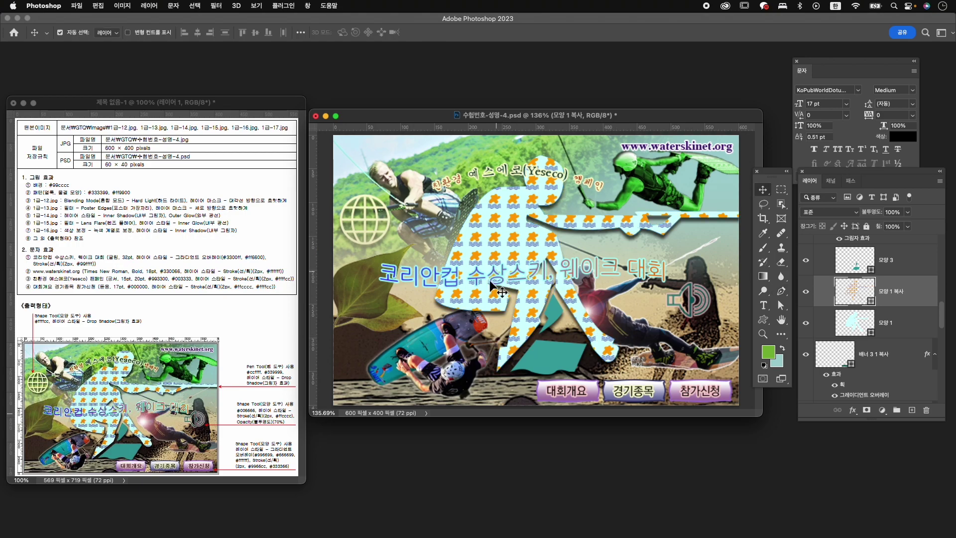
click(454, 332)
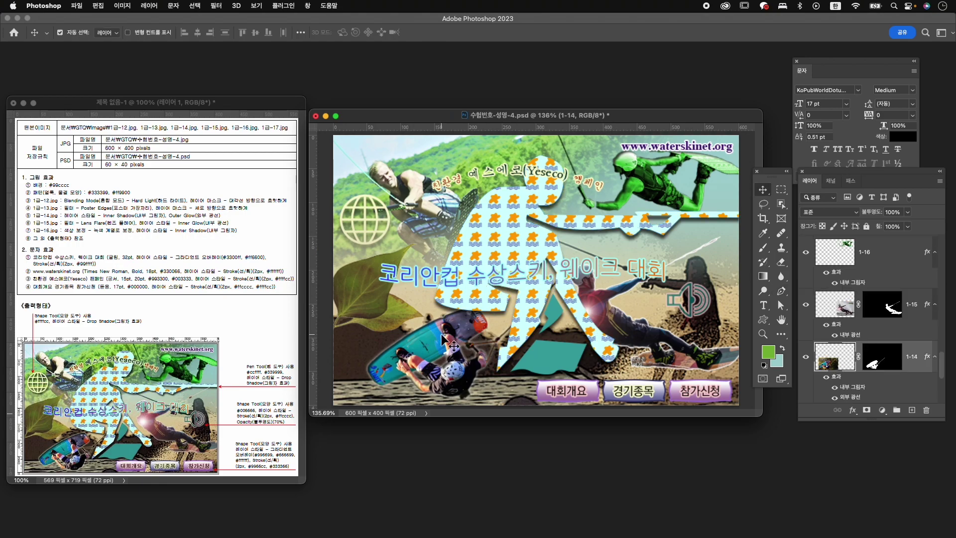
key(super+t)
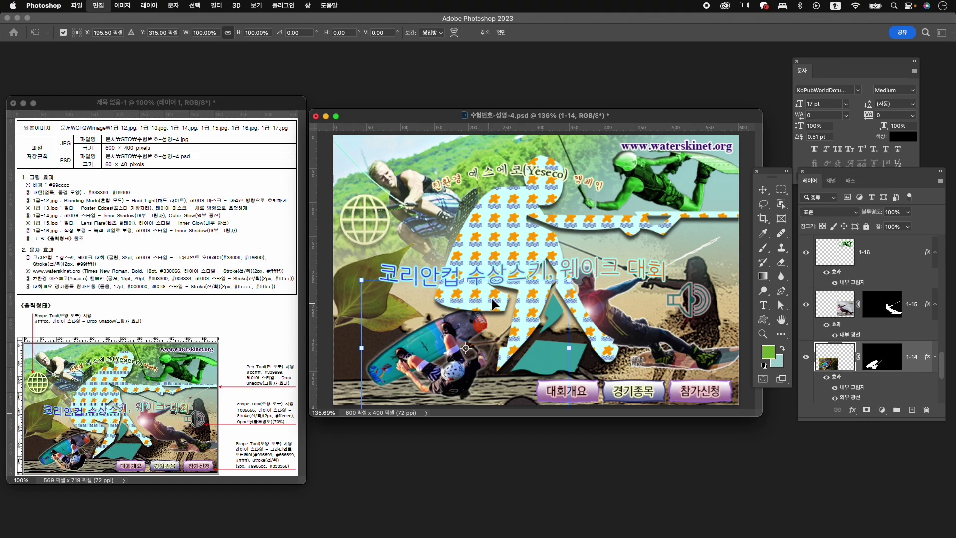
drag(567, 283, 558, 290)
key(Return)
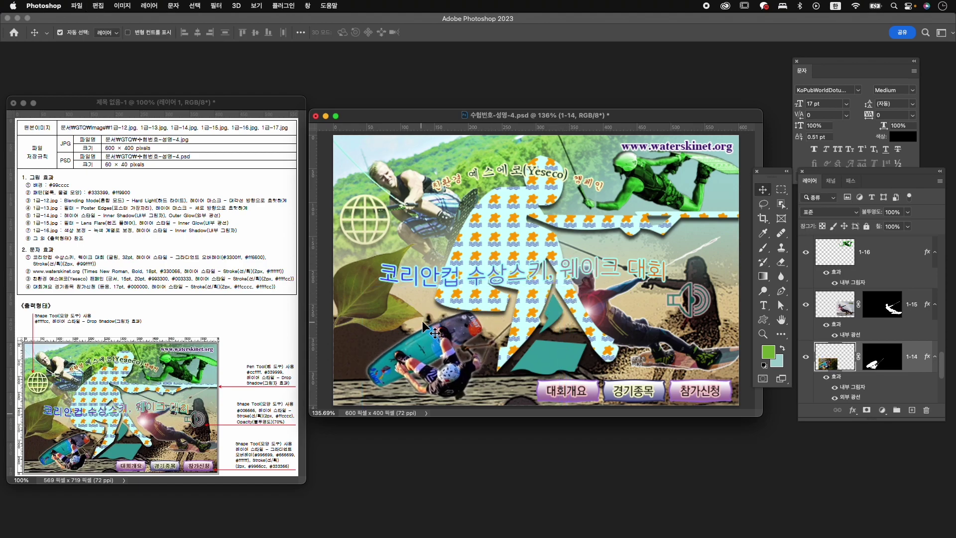
Step: Quick-export the composition as a JPG named 수험번호-성명-4.jpg into the GTQ folder
click(76, 6)
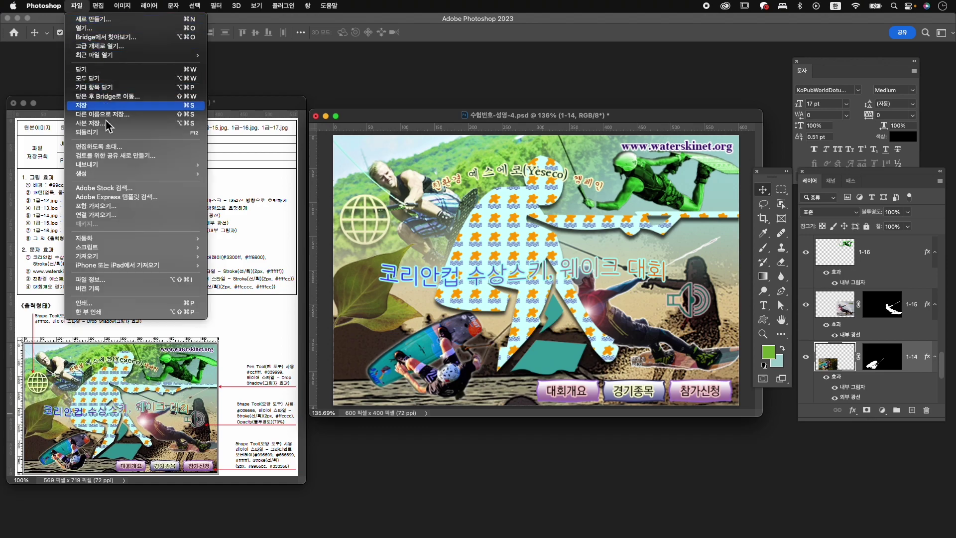
mouse_move(120, 170)
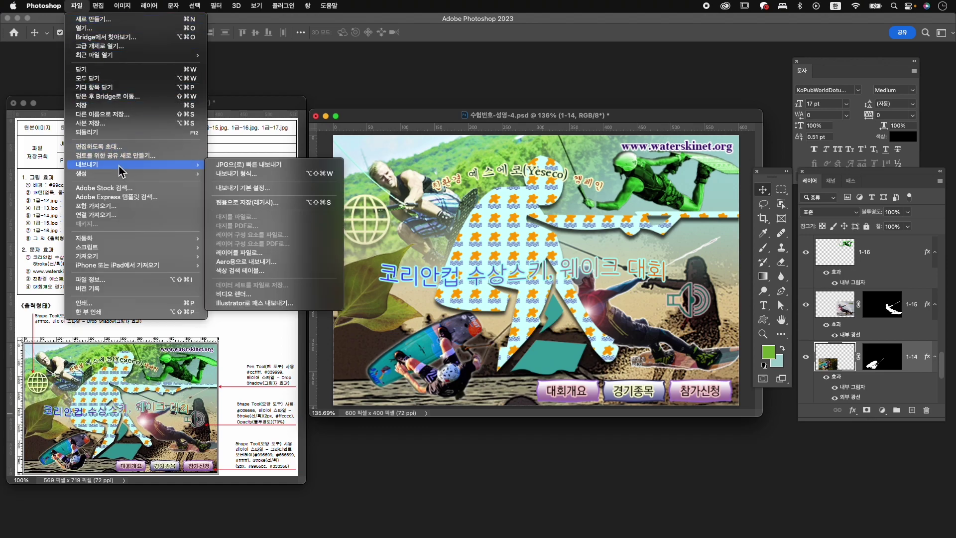
click(280, 168)
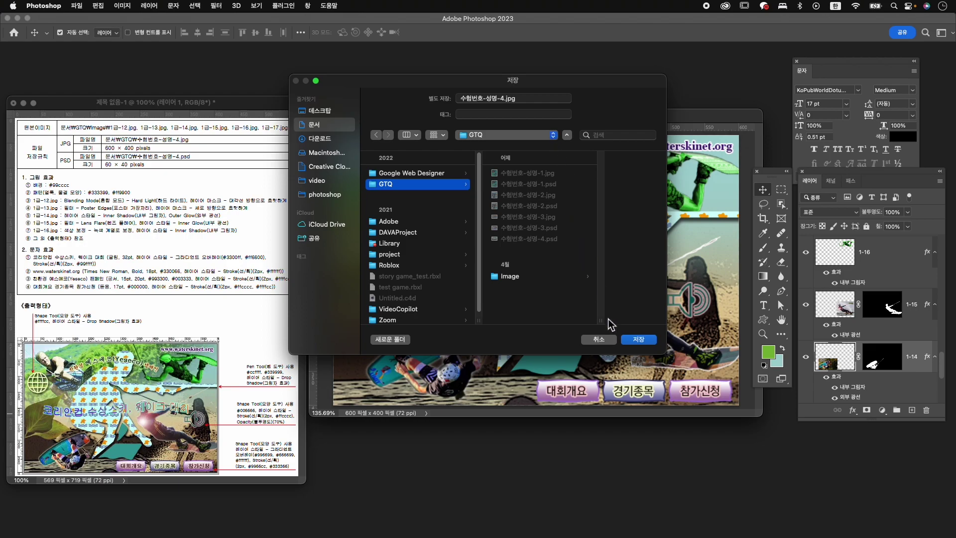
click(638, 340)
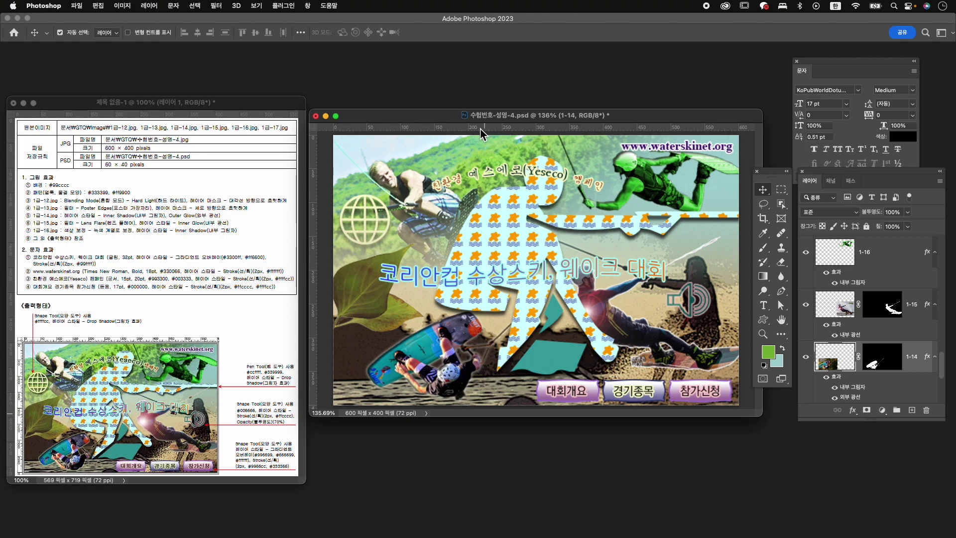
Step: Resize the image to 60 × 40 pixels and save the PSD file
key(super)
key(super+alt+i)
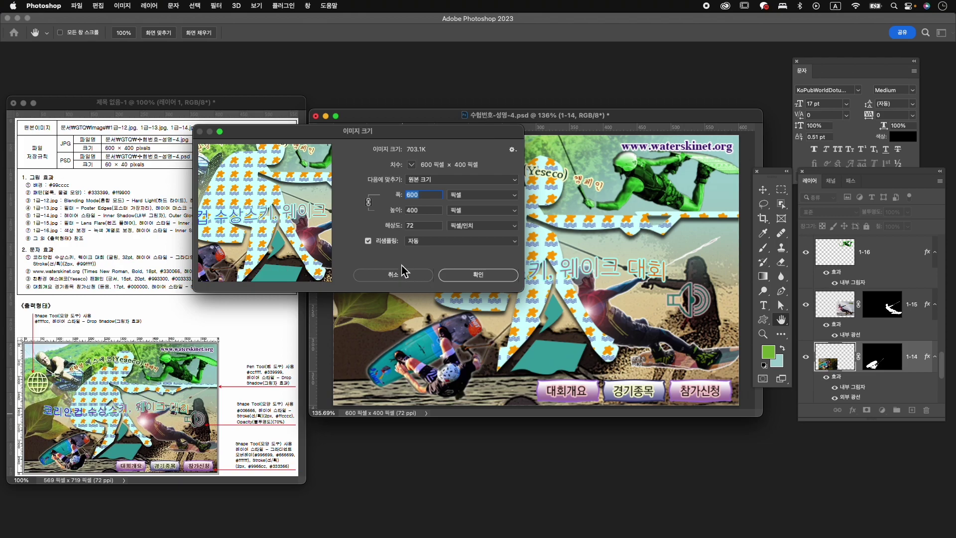
text(60)
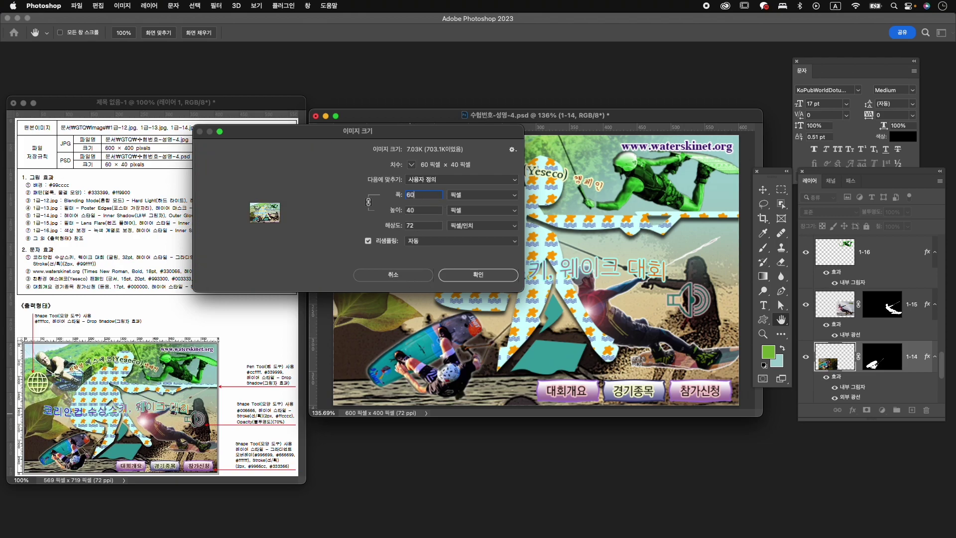
click(483, 275)
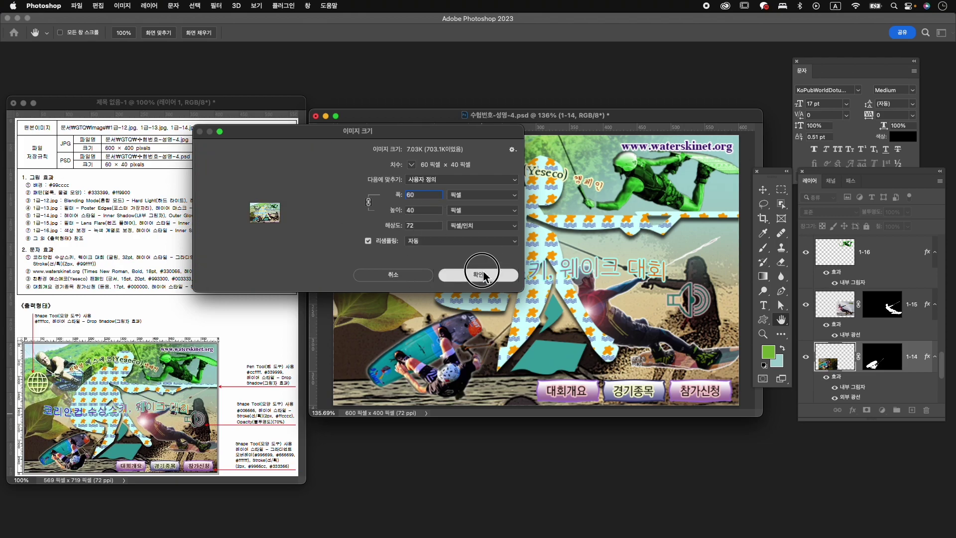
key(v)
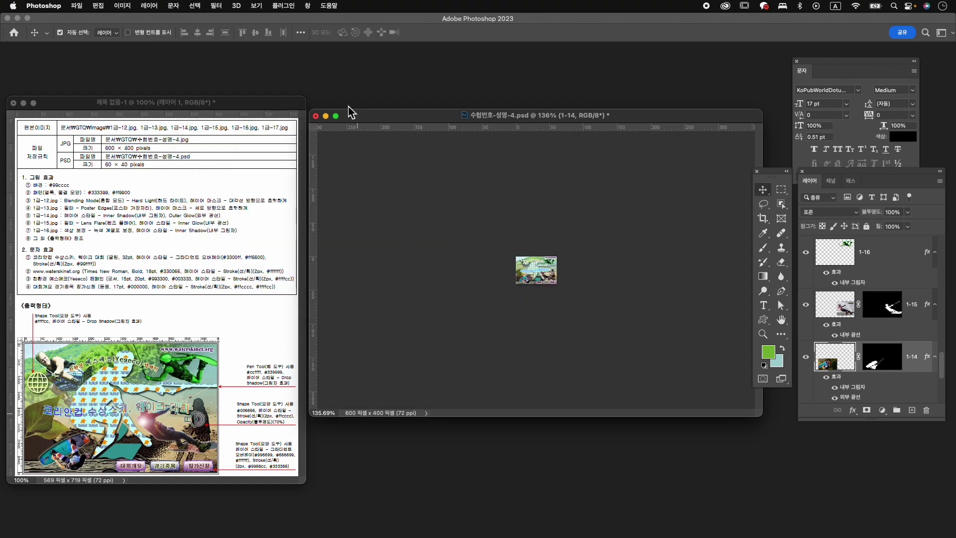
click(76, 6)
click(107, 107)
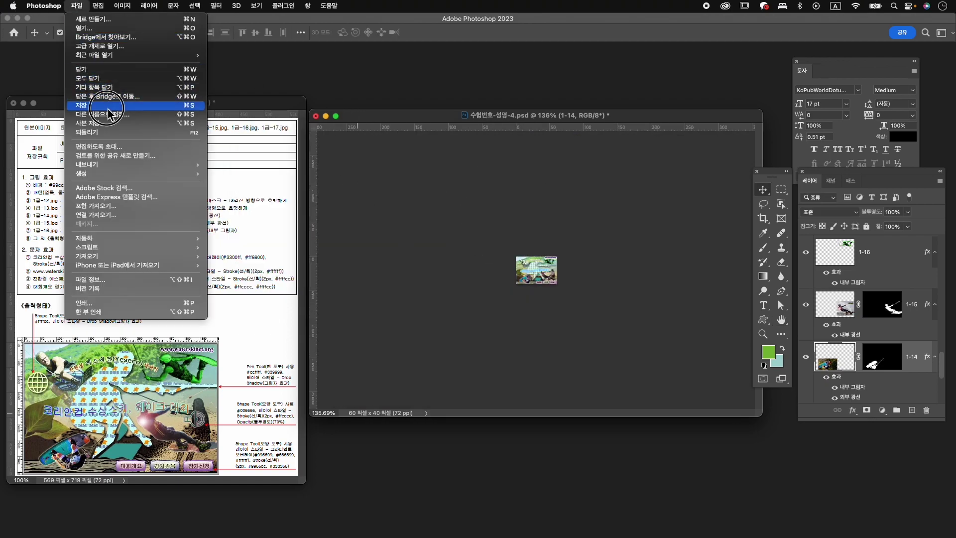